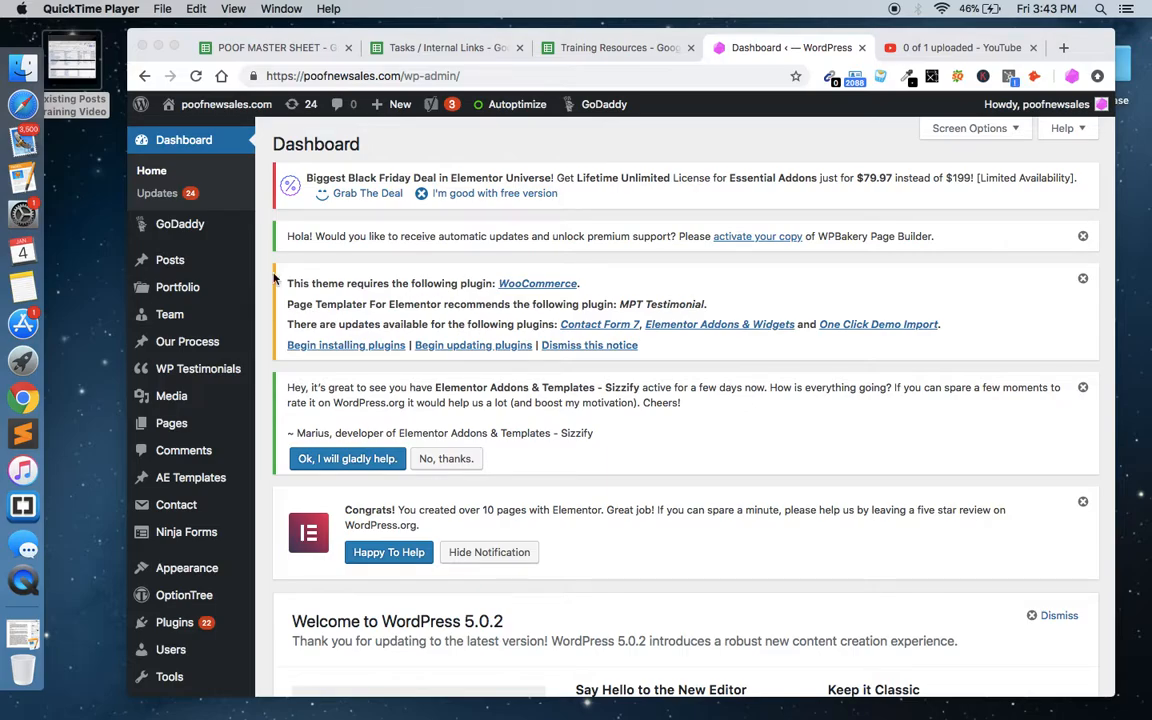
Step: Look over the WordPress dashboard and examine the site's wp-admin address
scroll(451, 292, down, 8)
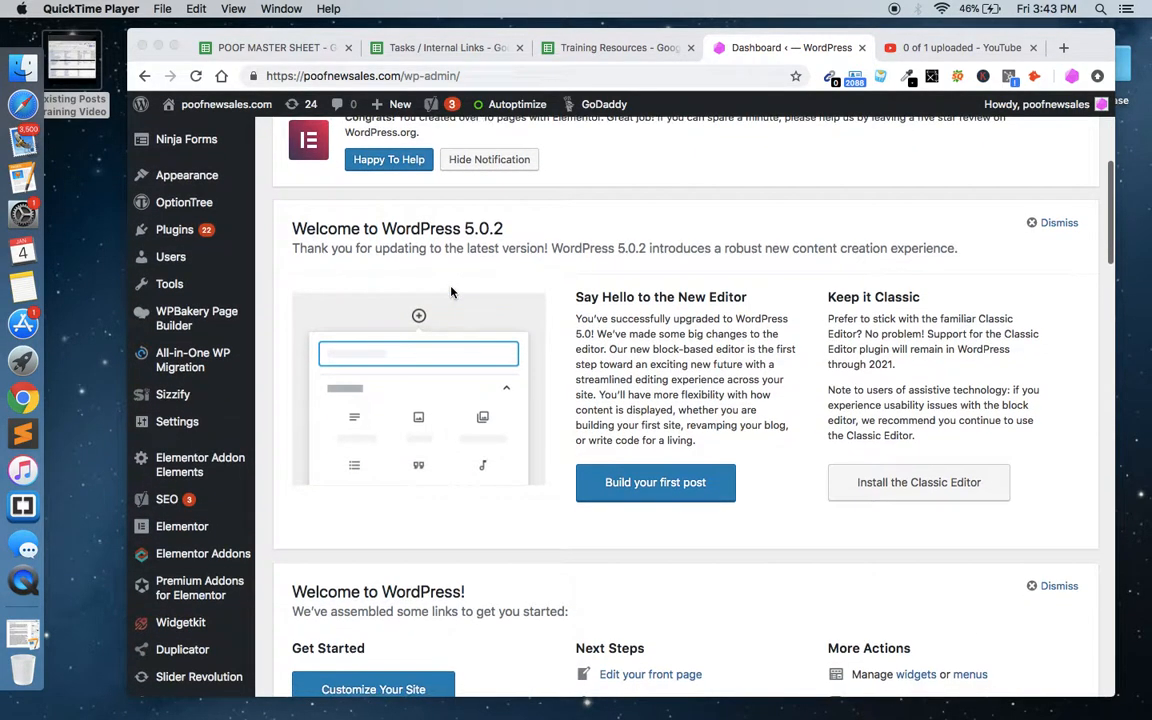
scroll(451, 292, up, 8)
scroll(451, 292, down, 2)
scroll(451, 292, up, 2)
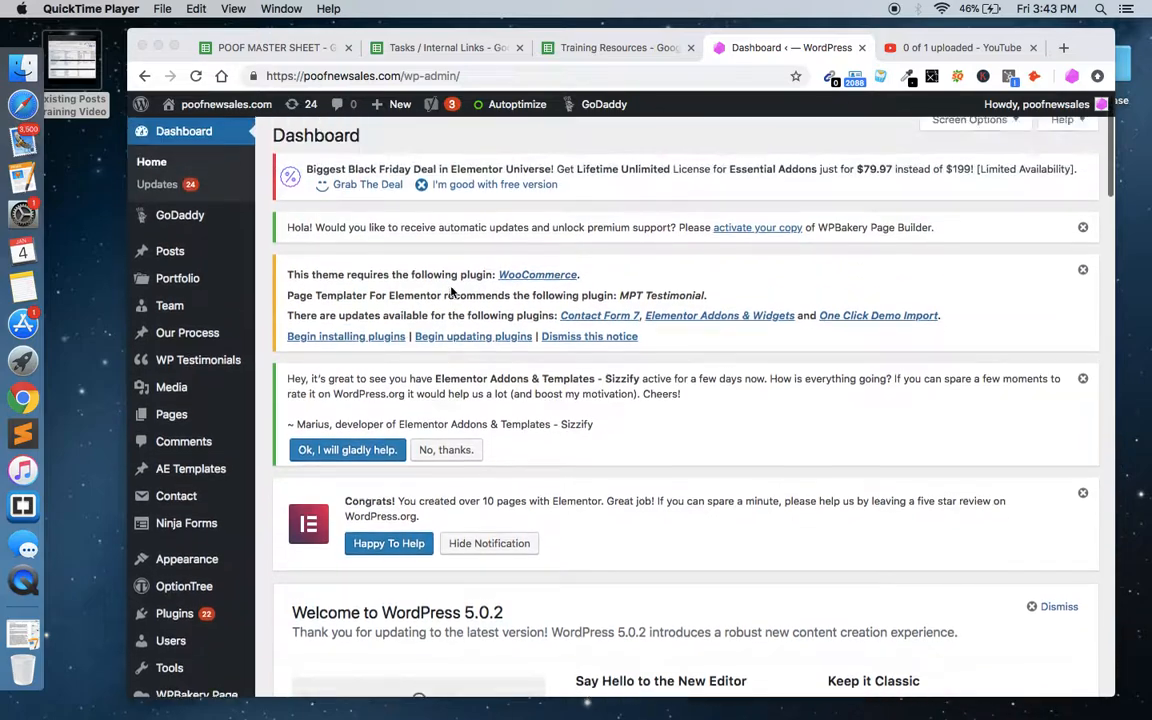
scroll(451, 292, up, 1)
click(338, 77)
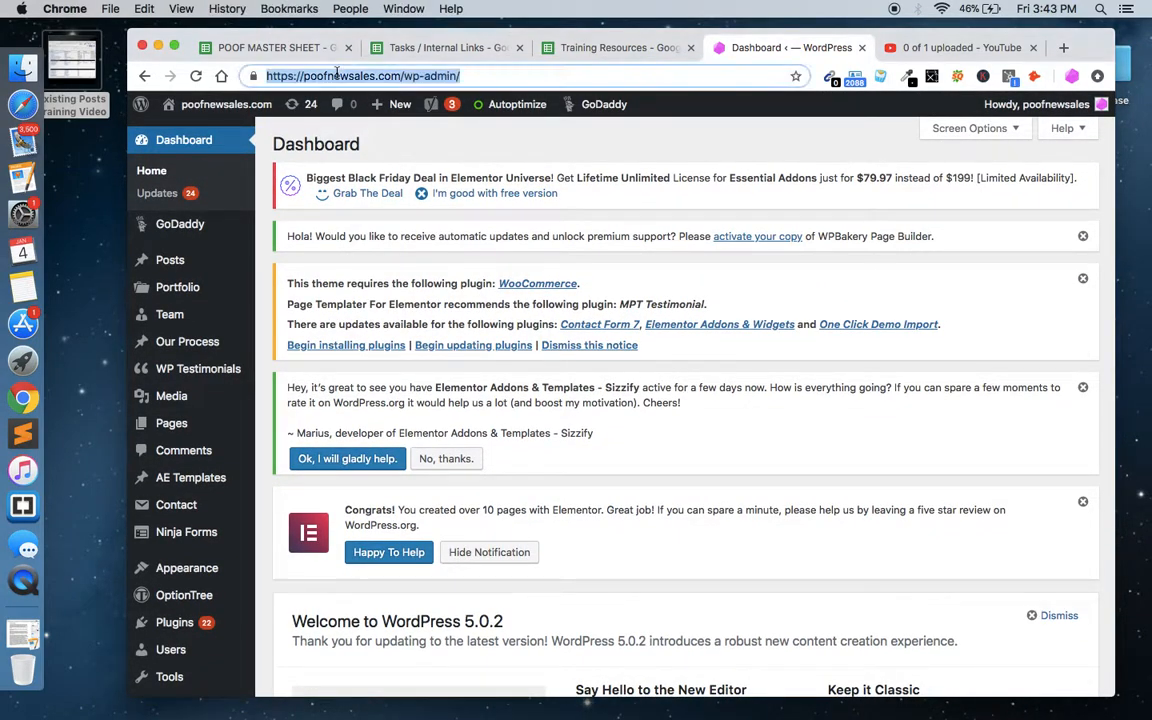
click(422, 75)
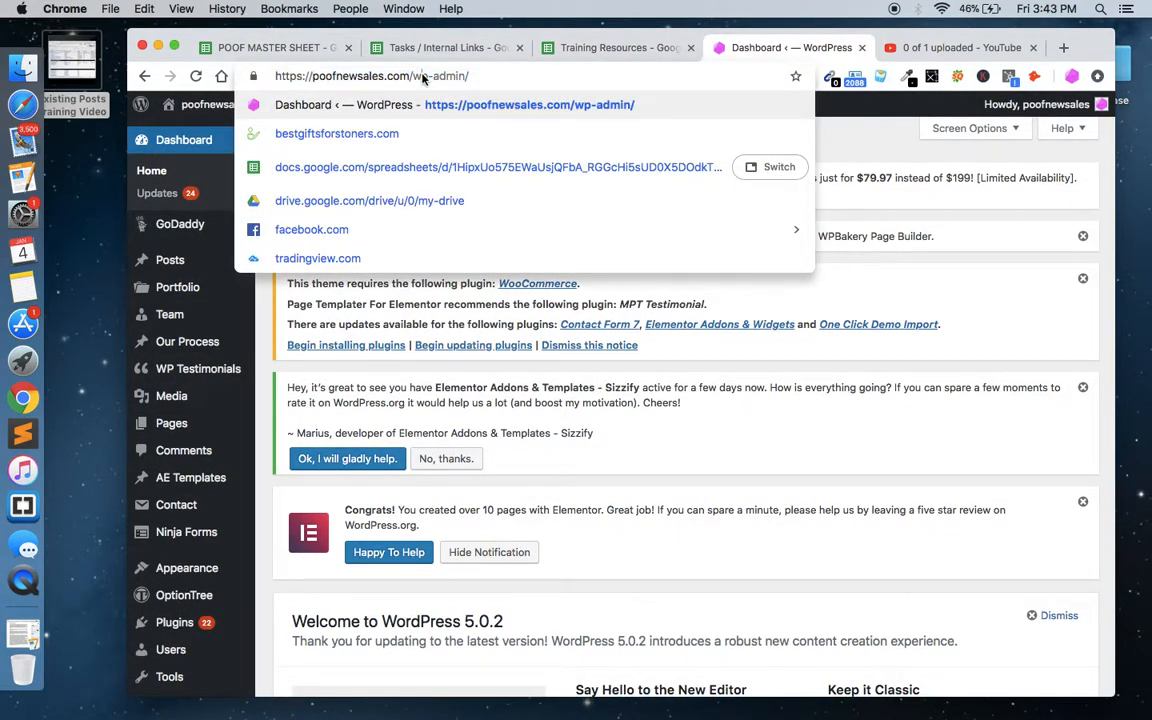
click(500, 75)
click(827, 124)
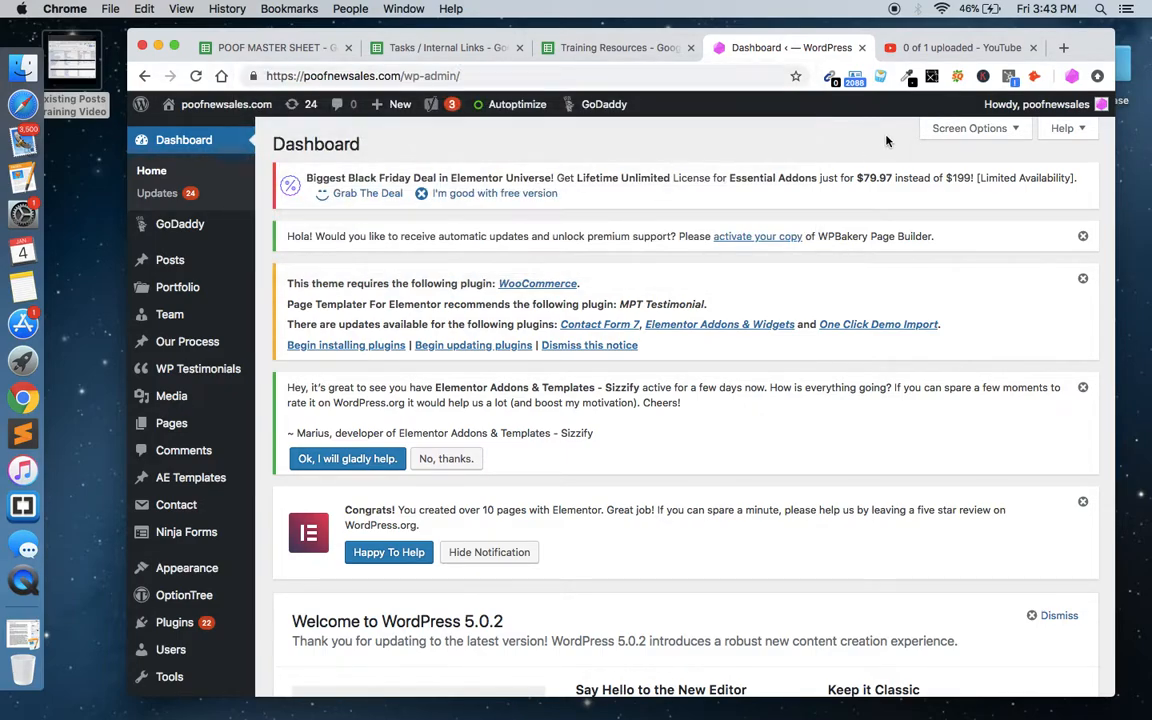
Step: Open the list of all posts and look through its entries
scroll(693, 356, down, 2)
scroll(693, 356, up, 3)
click(163, 262)
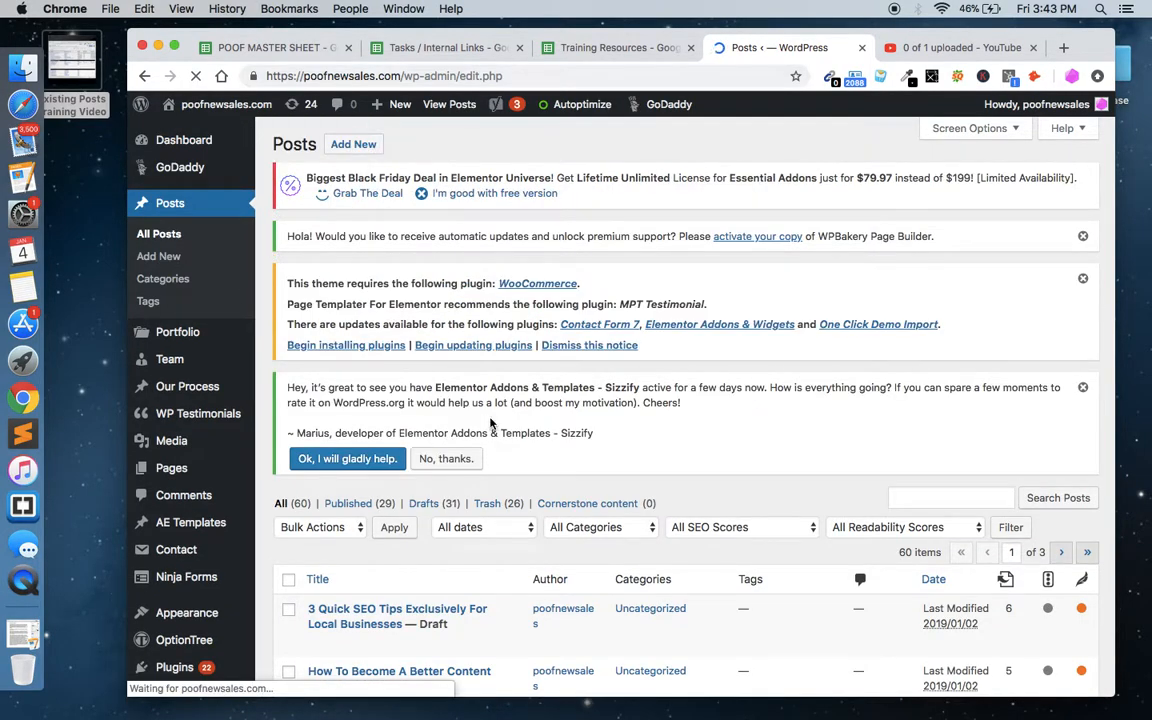
scroll(514, 495, down, 10)
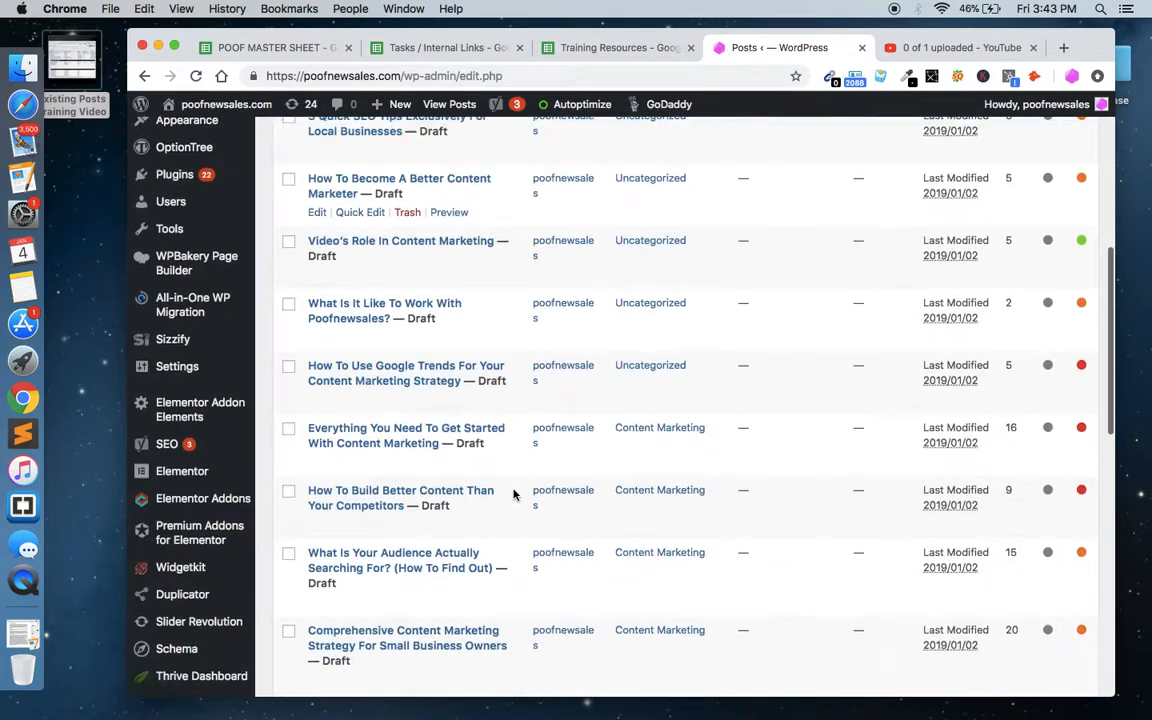
scroll(514, 492, down, 5)
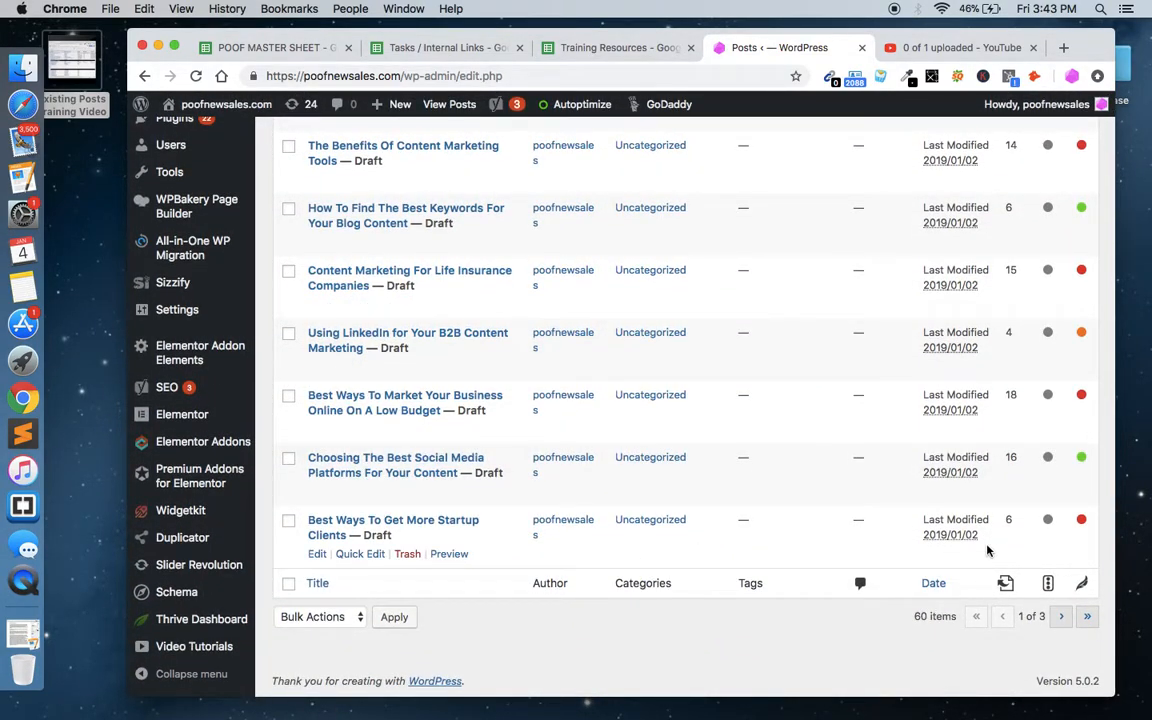
scroll(987, 550, up, 15)
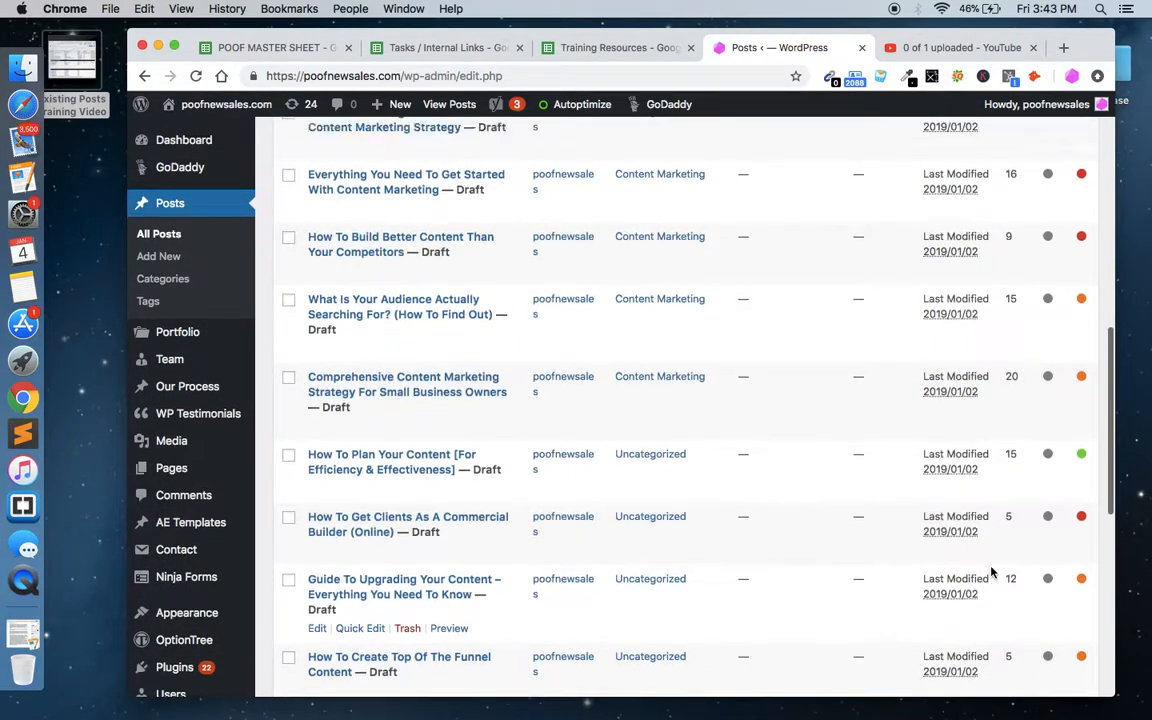
scroll(993, 570, up, 3)
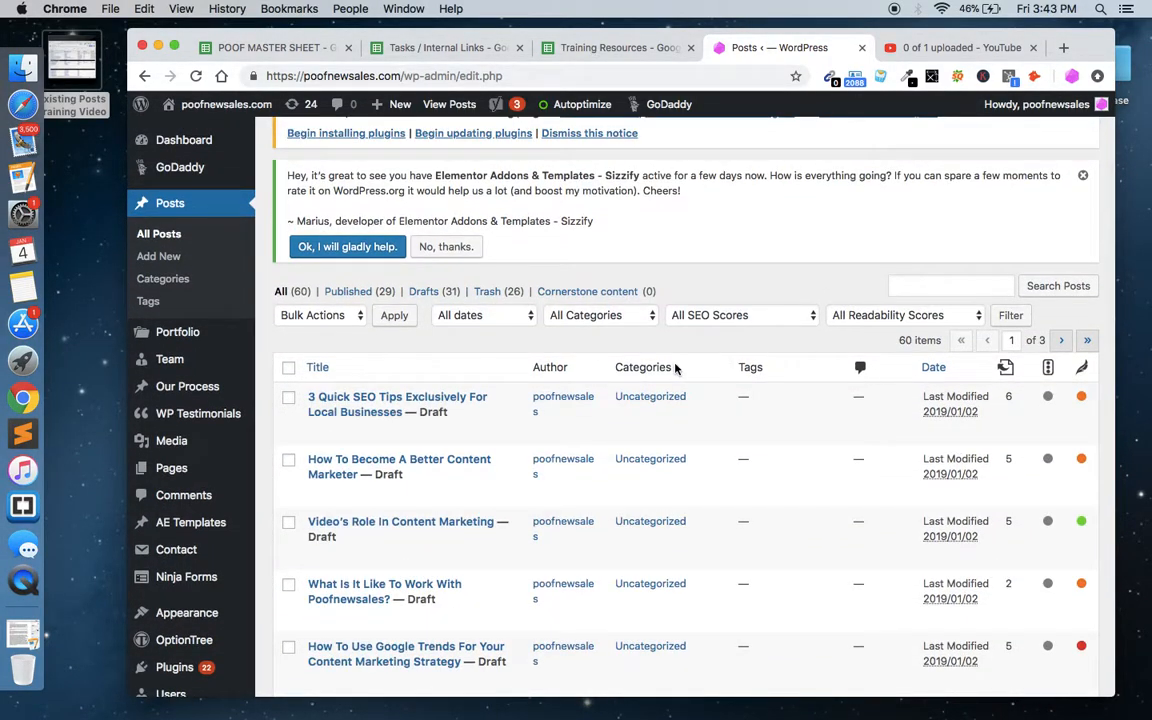
scroll(335, 385, up, 7)
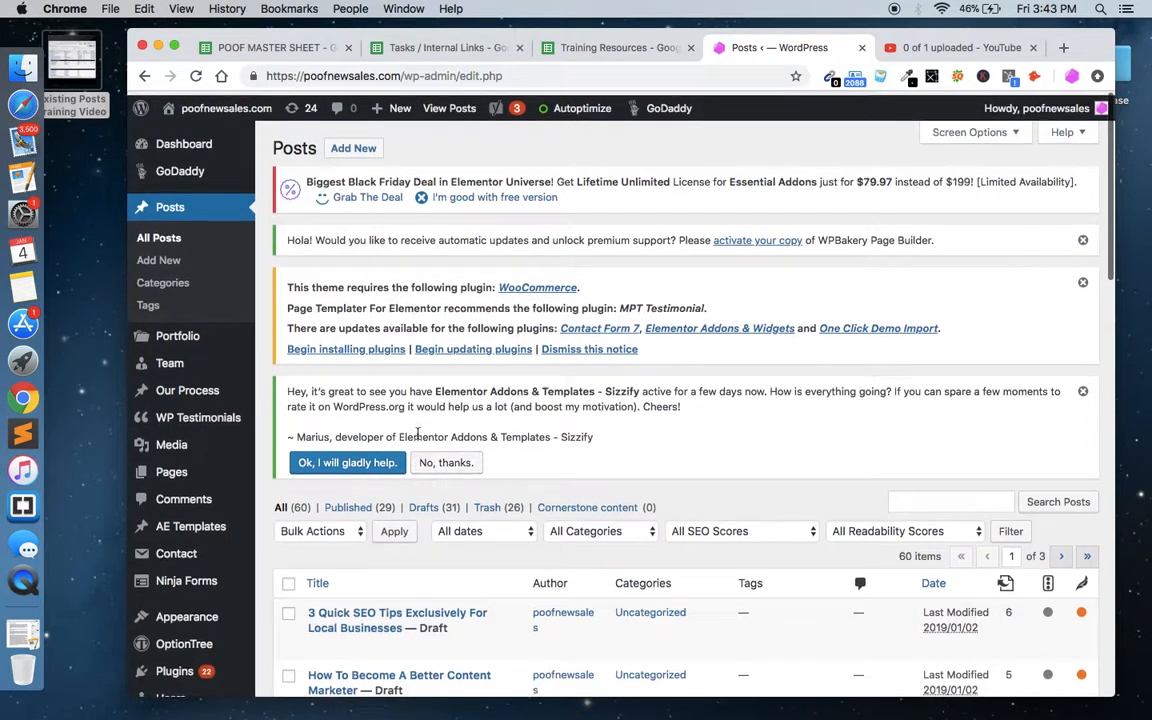
Step: Start a new post and dismiss the Sizzify review, required plugin and WPBakery notices on its page
click(354, 145)
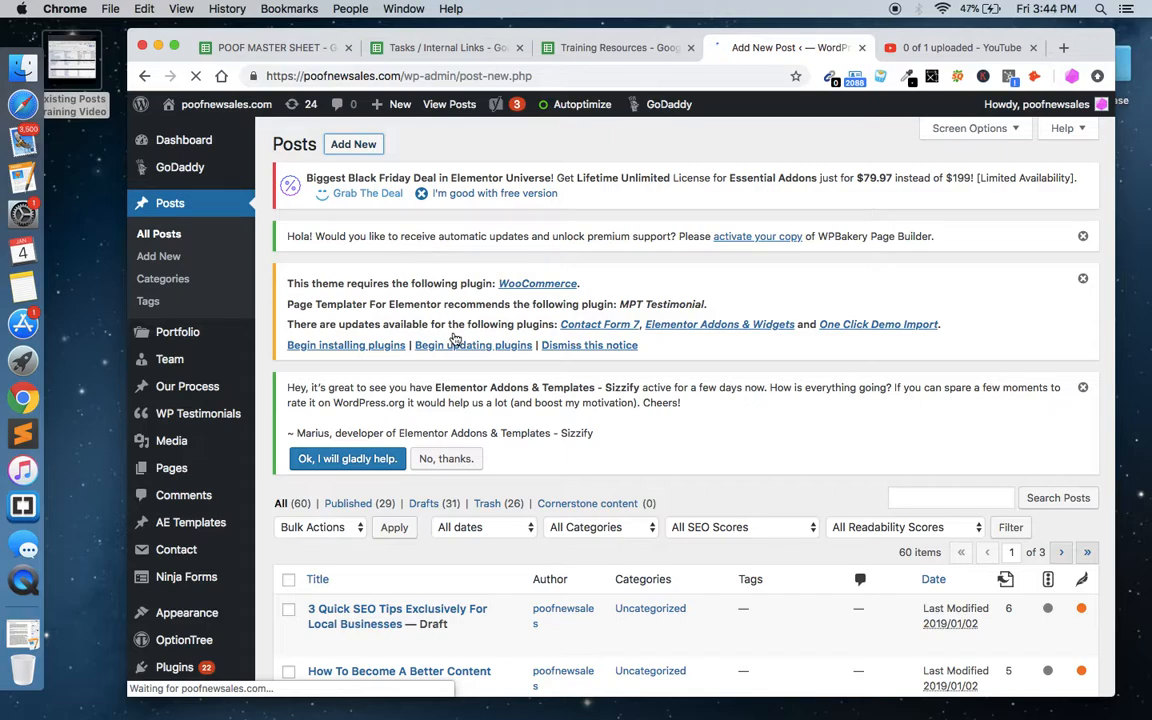
scroll(453, 415, down, 5)
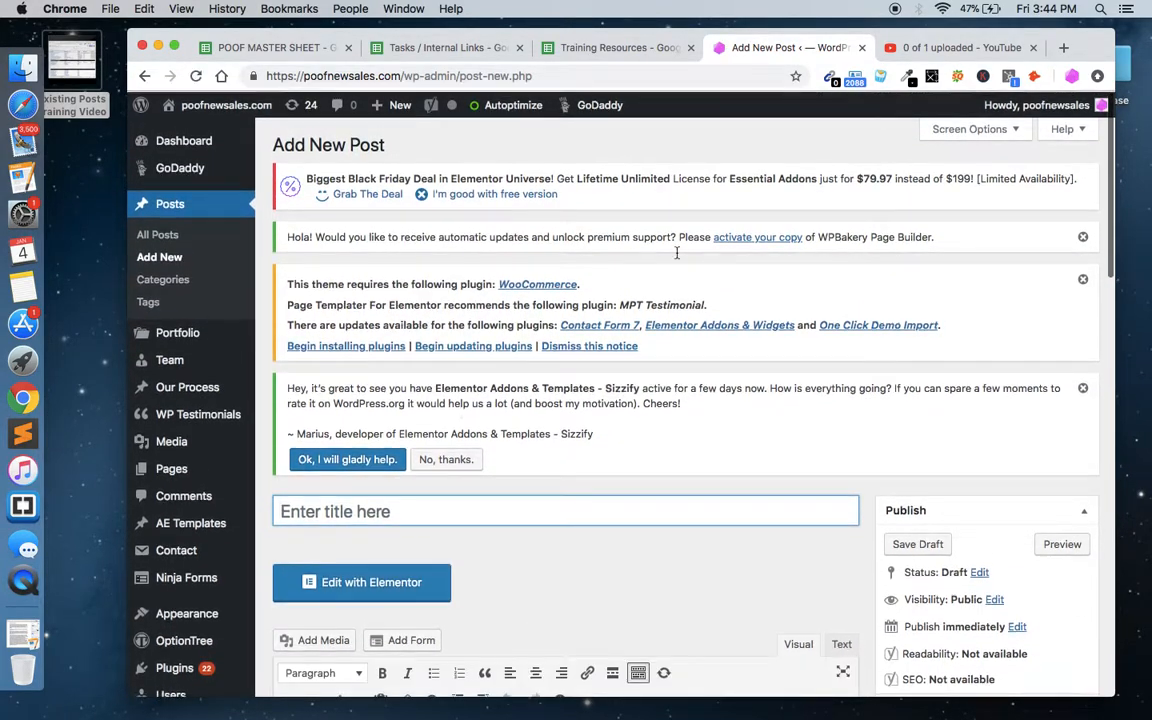
click(1081, 387)
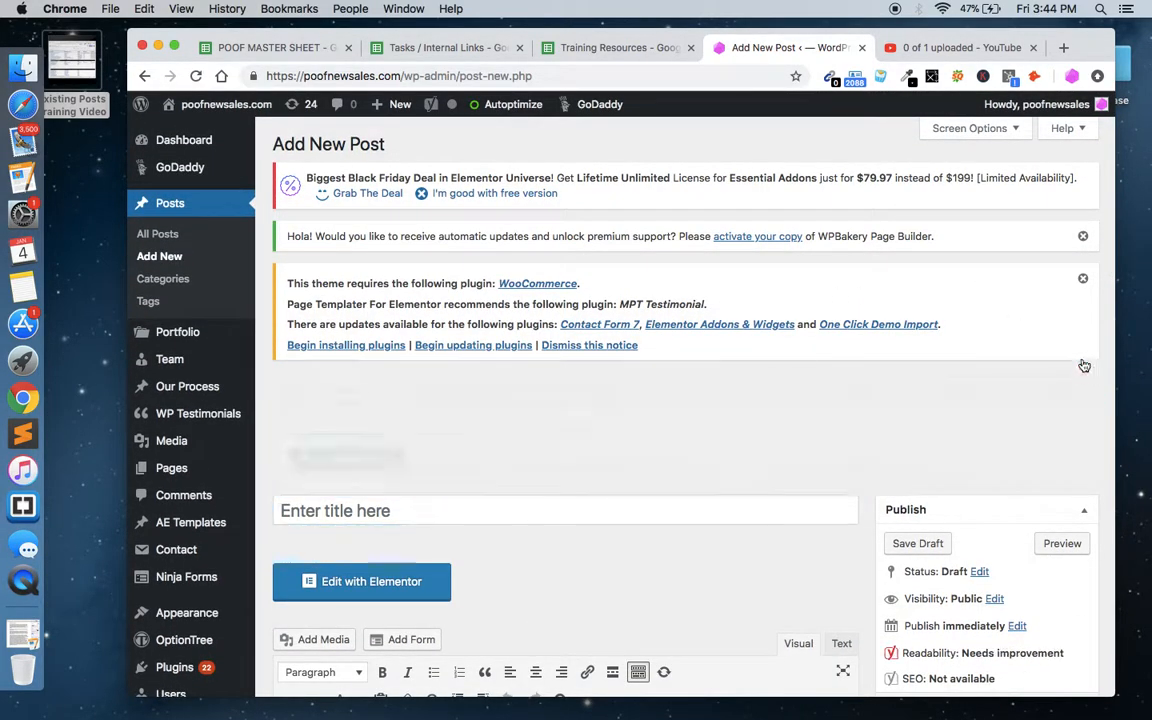
click(1082, 278)
click(1084, 237)
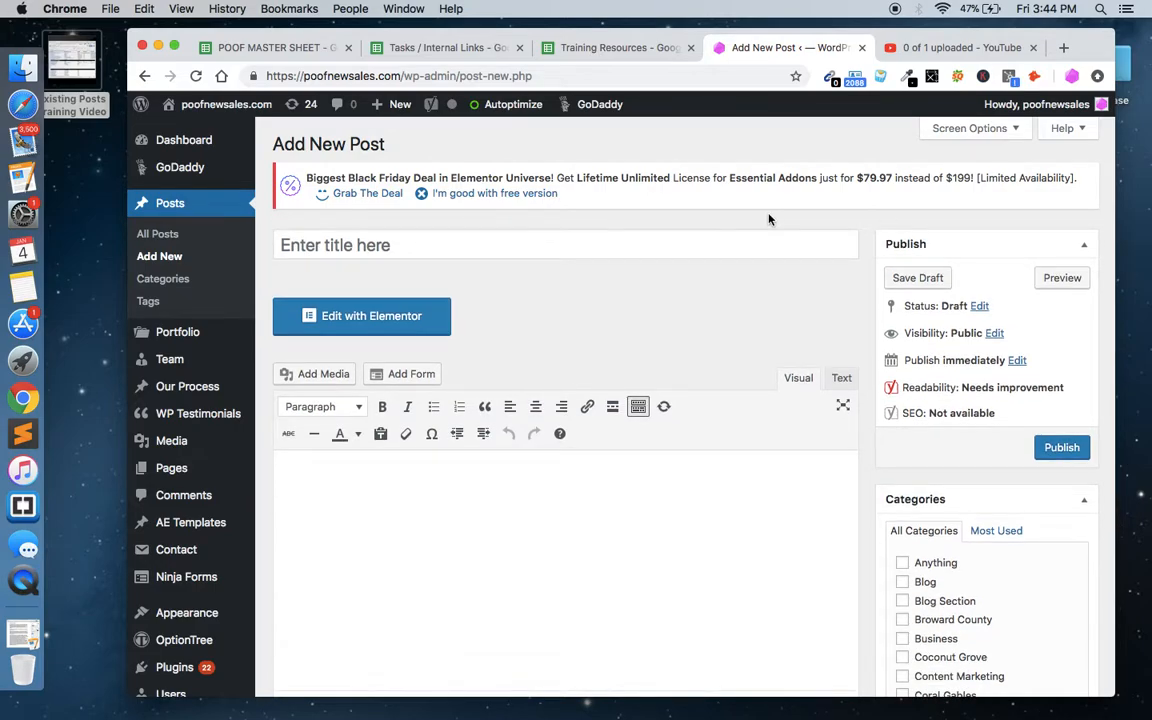
Step: Collapse the Post Attributes and AddToAny boxes on the new post page
scroll(668, 275, down, 1)
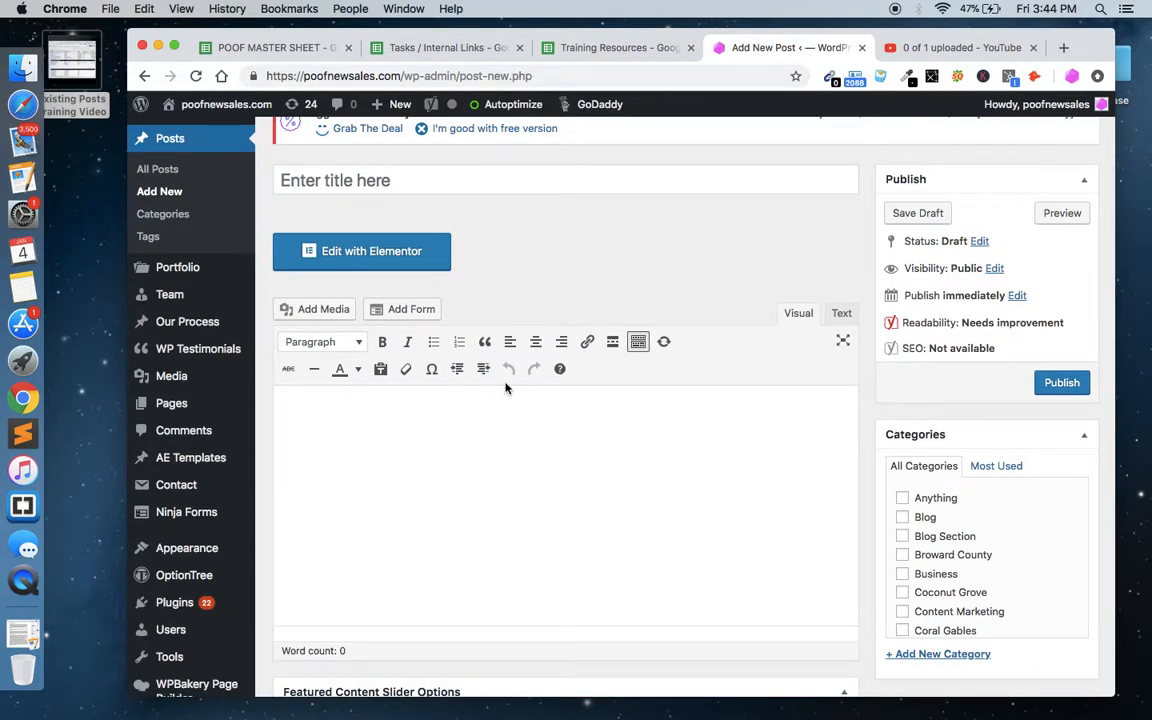
scroll(506, 386, down, 3)
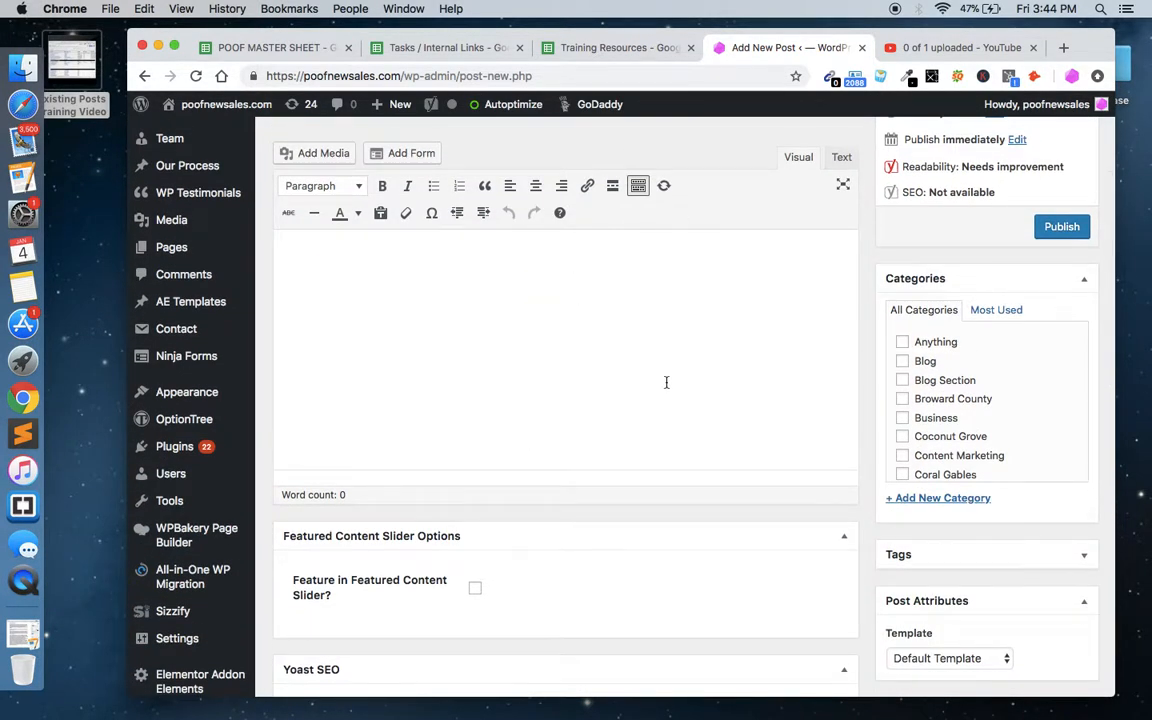
scroll(1000, 350, down, 1)
scroll(978, 376, up, 4)
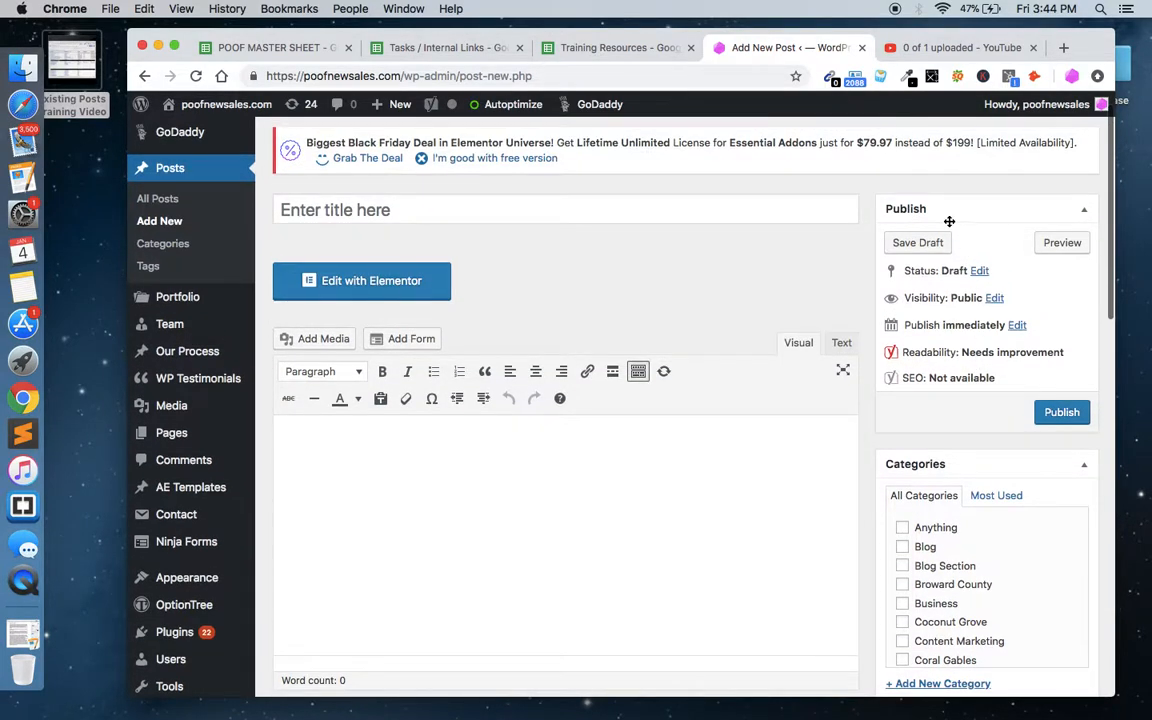
scroll(923, 354, down, 1)
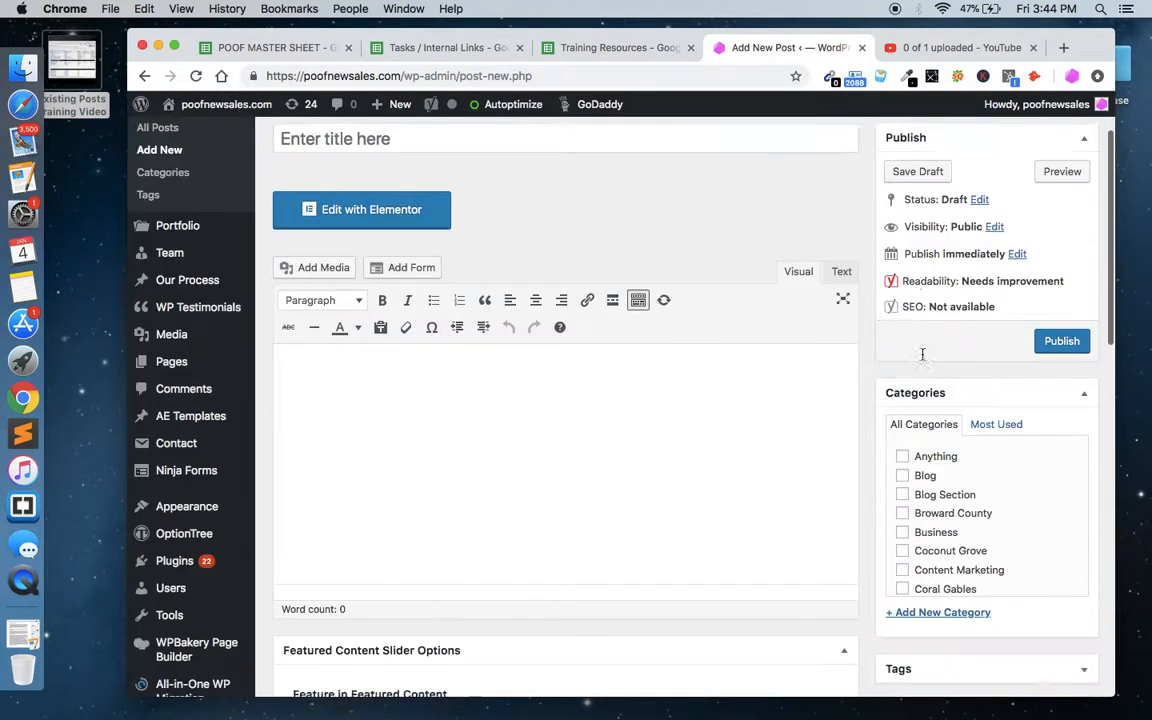
scroll(923, 354, down, 5)
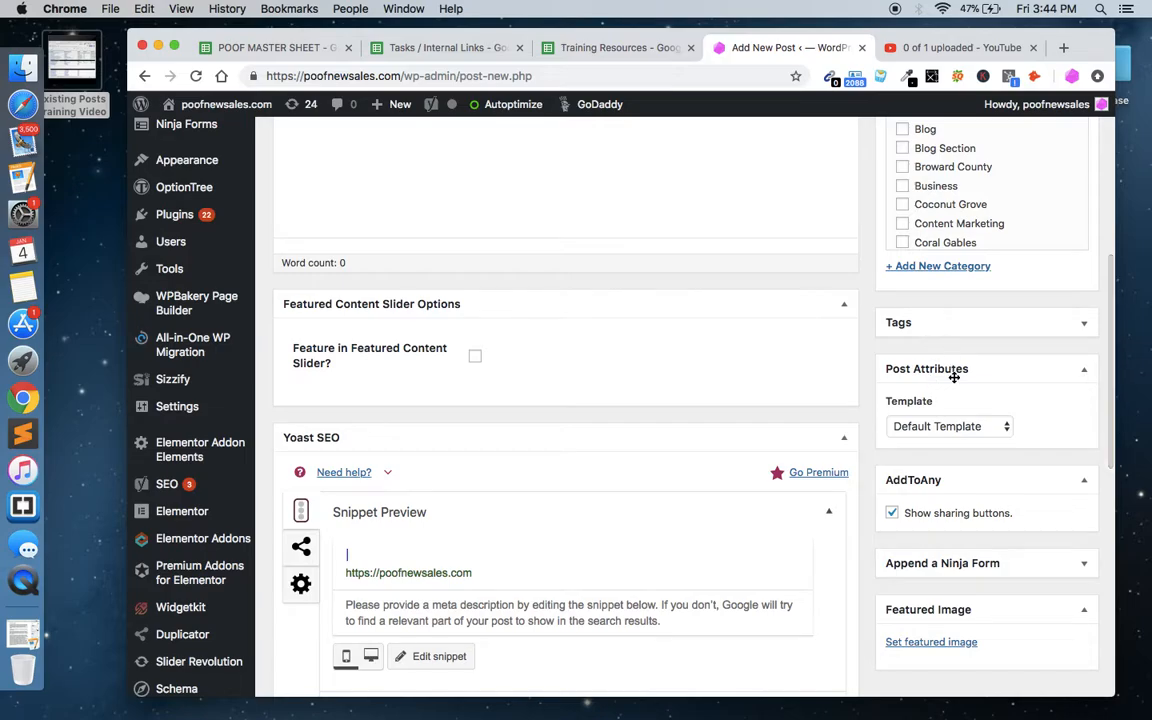
click(1085, 372)
click(1084, 414)
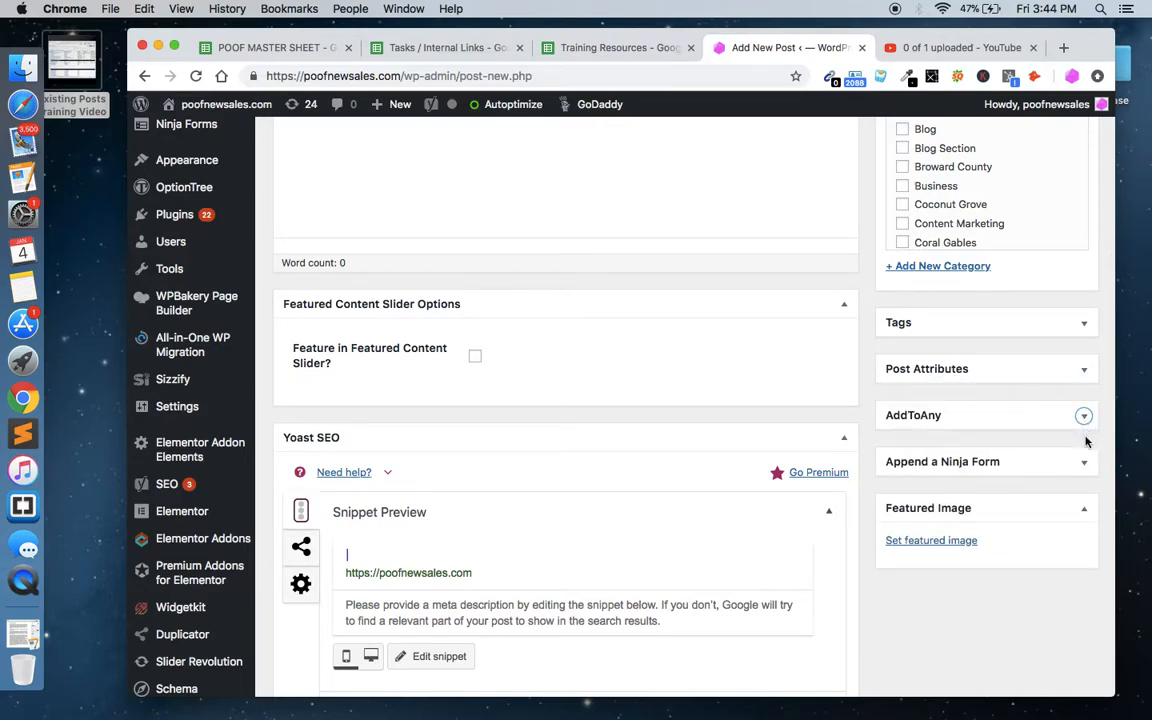
Step: Look through the new post page's editor, featured image box and Yoast SEO settings
scroll(548, 563, down, 3)
scroll(548, 558, down, 8)
scroll(548, 560, up, 9)
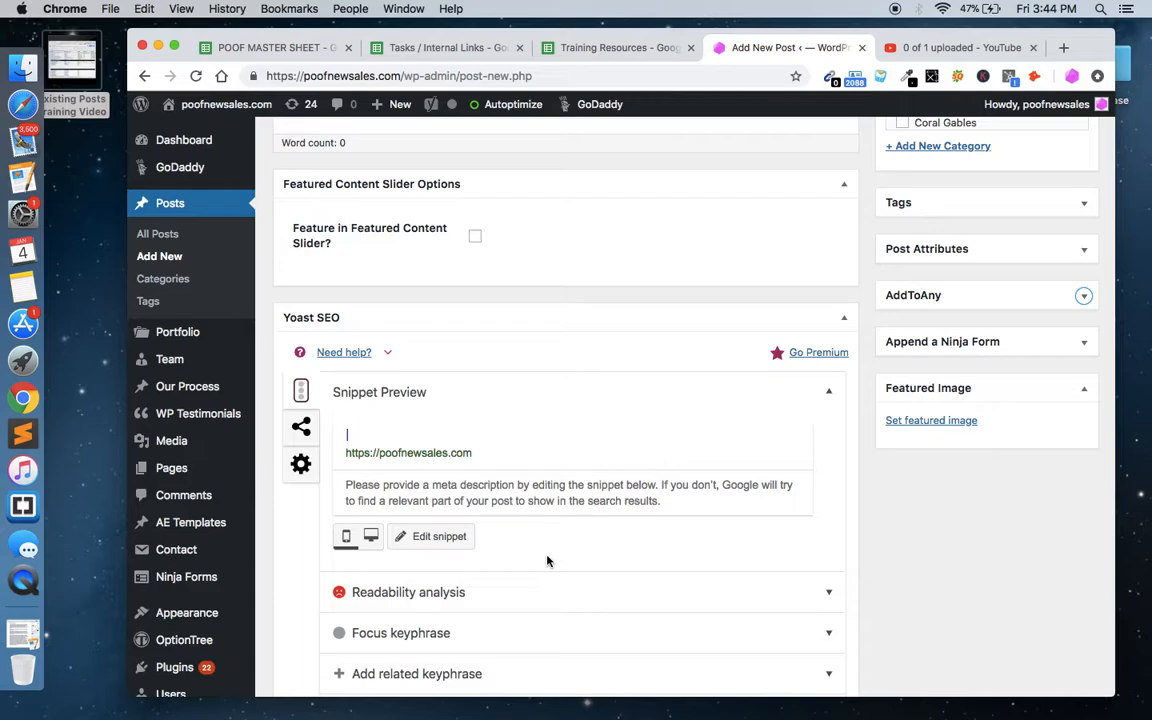
scroll(547, 561, up, 10)
scroll(545, 555, down, 2)
scroll(545, 555, up, 2)
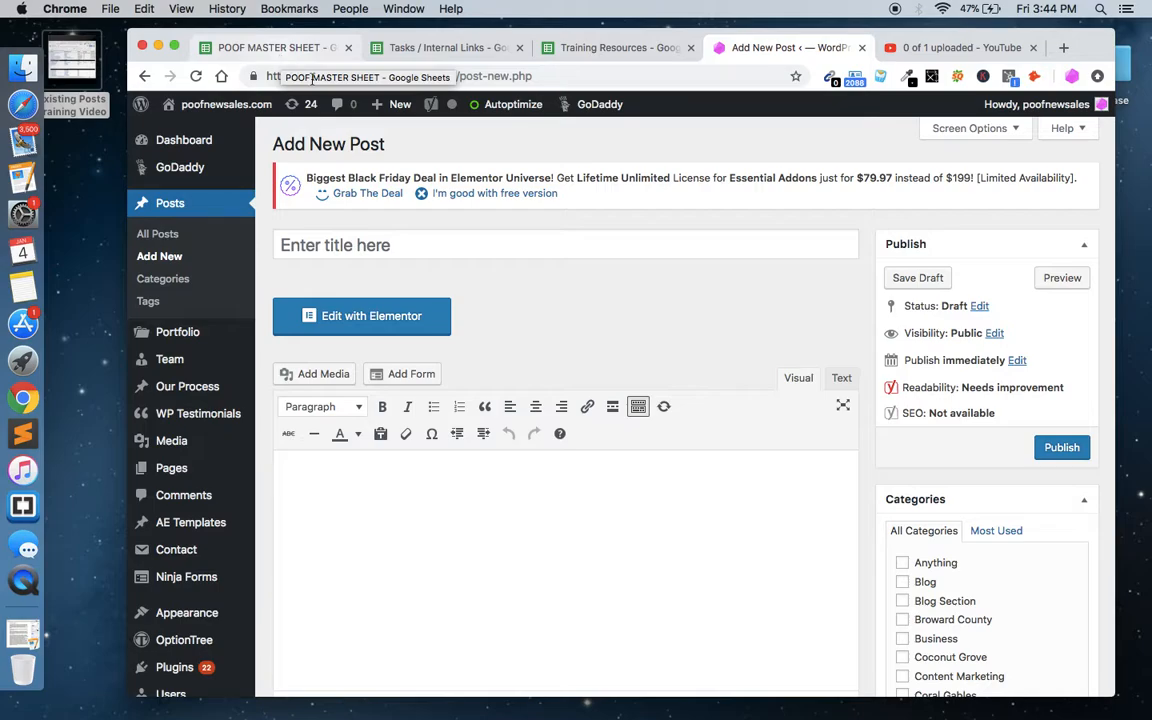
Step: Switch to the POOF MASTER SHEET in Google Sheets and bring up the Color Code legend of the Content Calendar
click(252, 47)
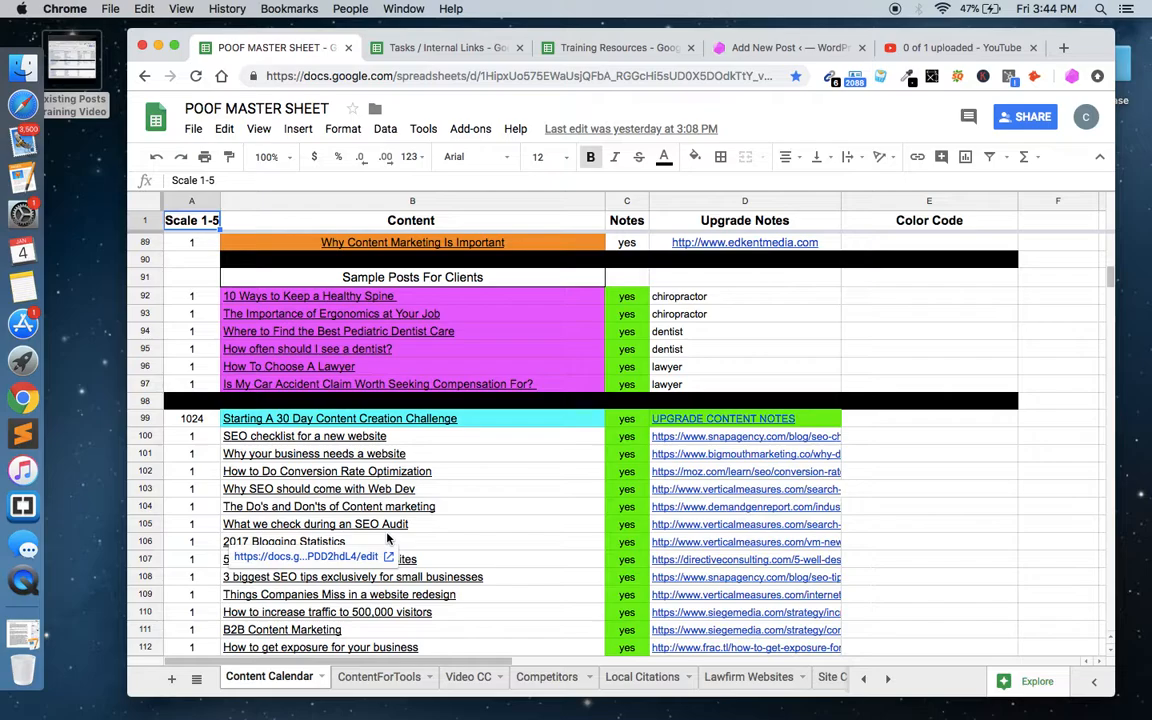
scroll(388, 540, up, 10)
scroll(388, 540, up, 10)
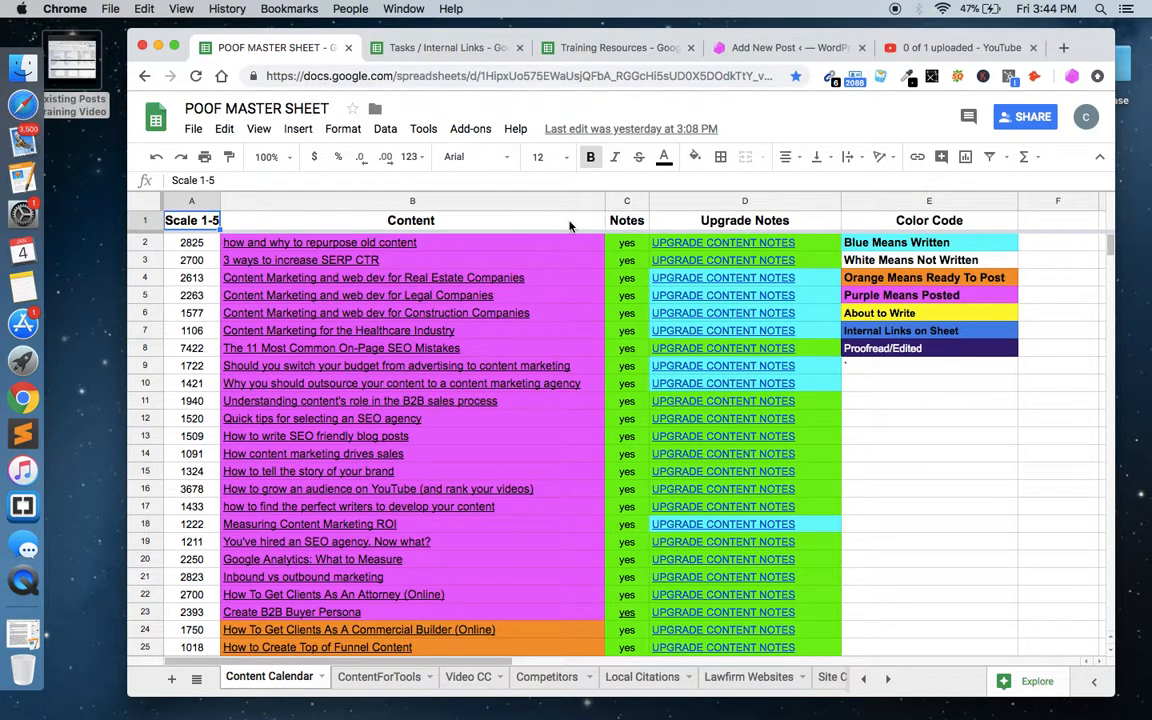
scroll(531, 358, down, 1)
scroll(937, 240, up, 1)
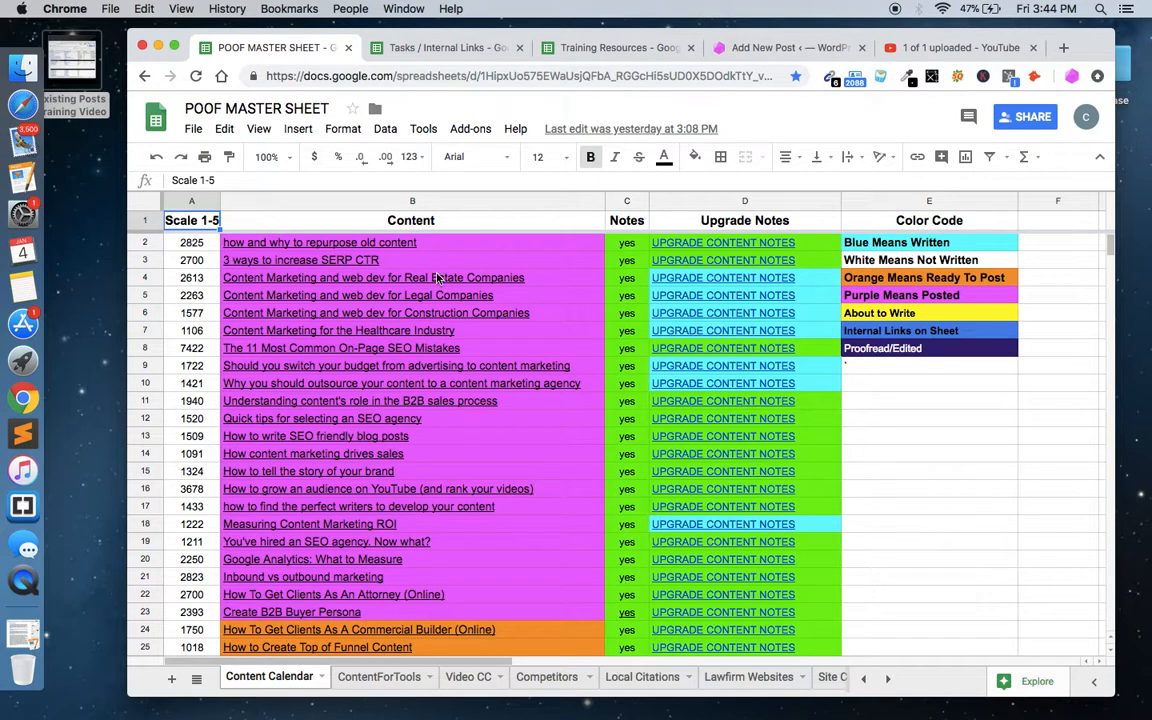
Step: Examine the Content Calendar's article rows by colour code, comparing posted, ready-to-post and written content
click(503, 241)
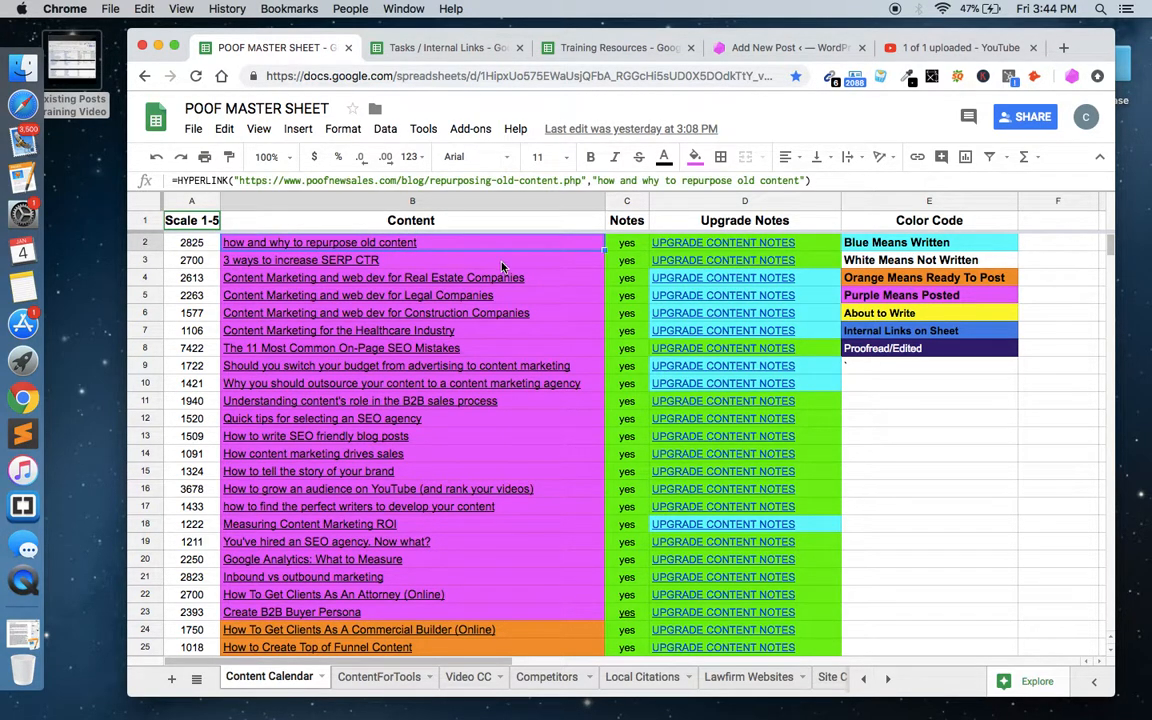
scroll(438, 632, down, 3)
click(474, 546)
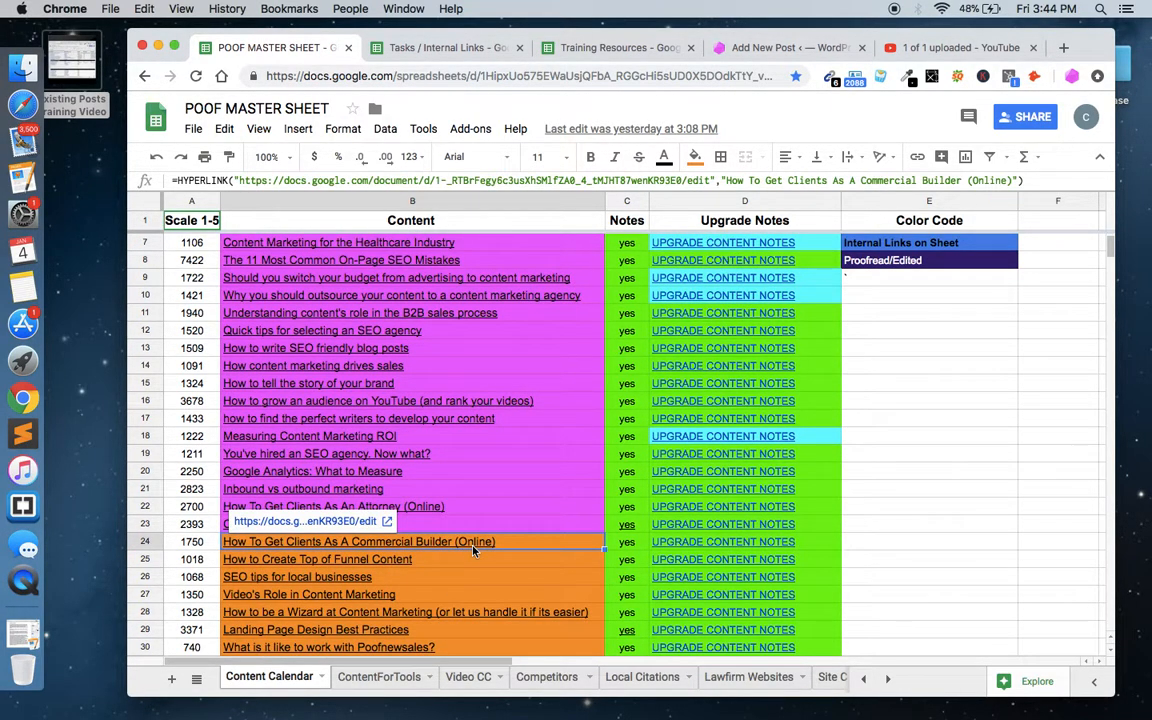
scroll(474, 549, down, 12)
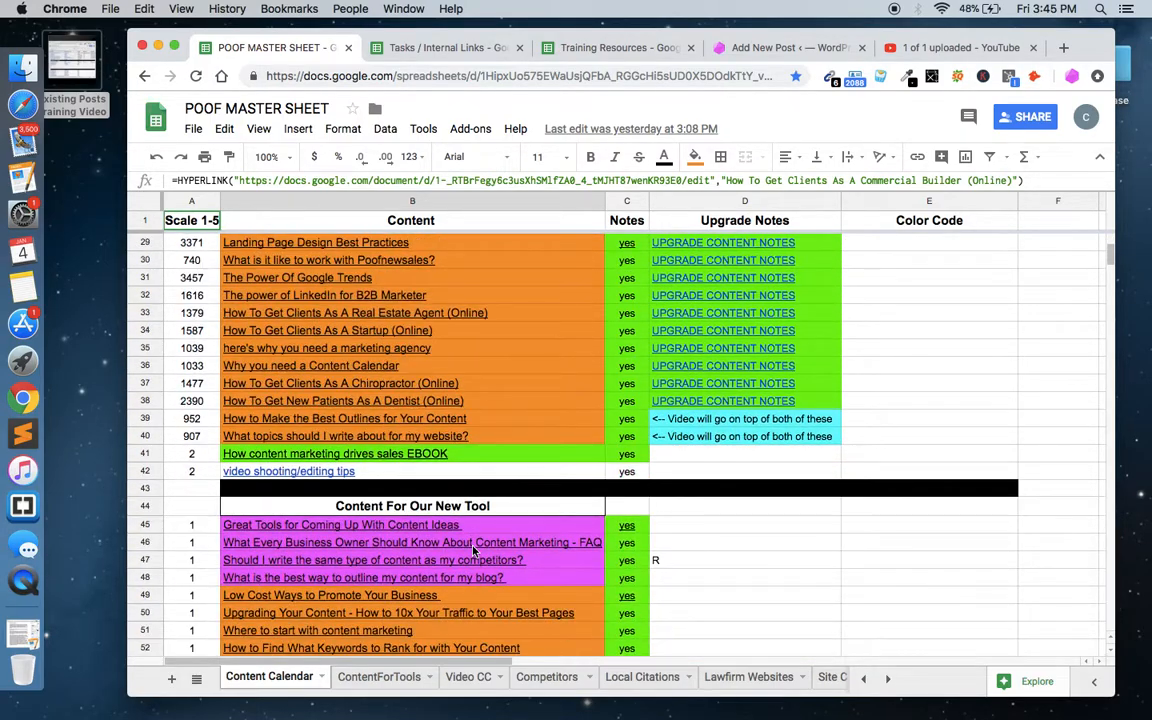
scroll(424, 557, down, 18)
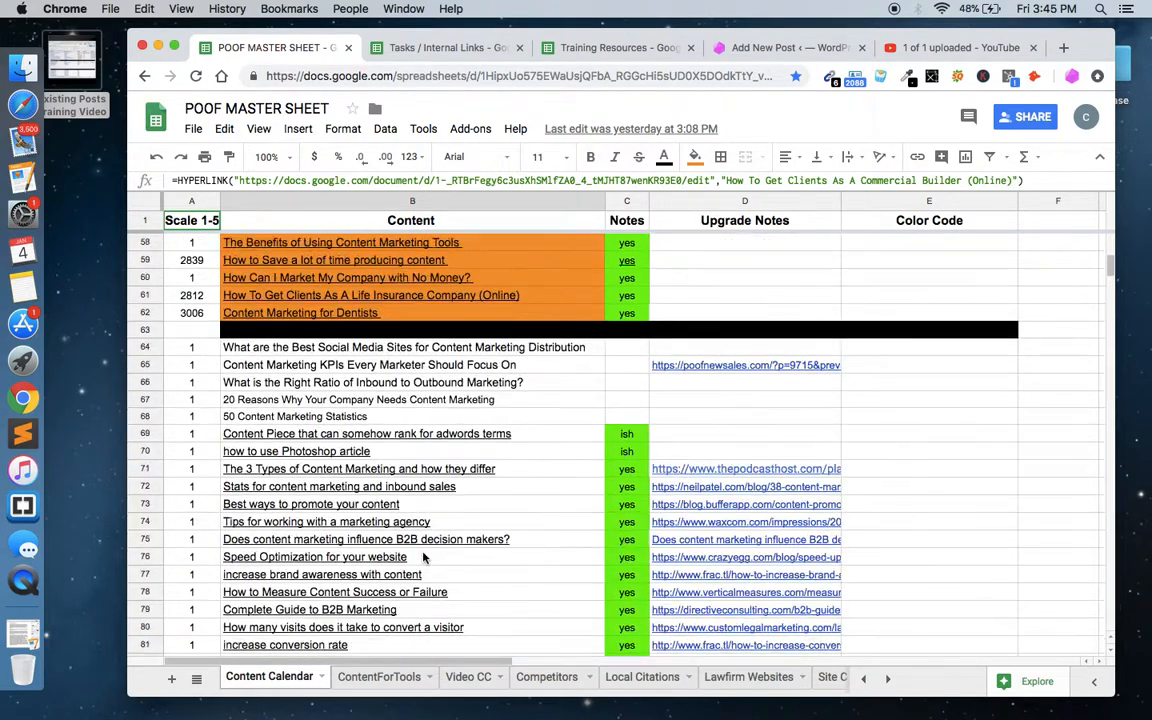
scroll(422, 557, down, 9)
click(422, 561)
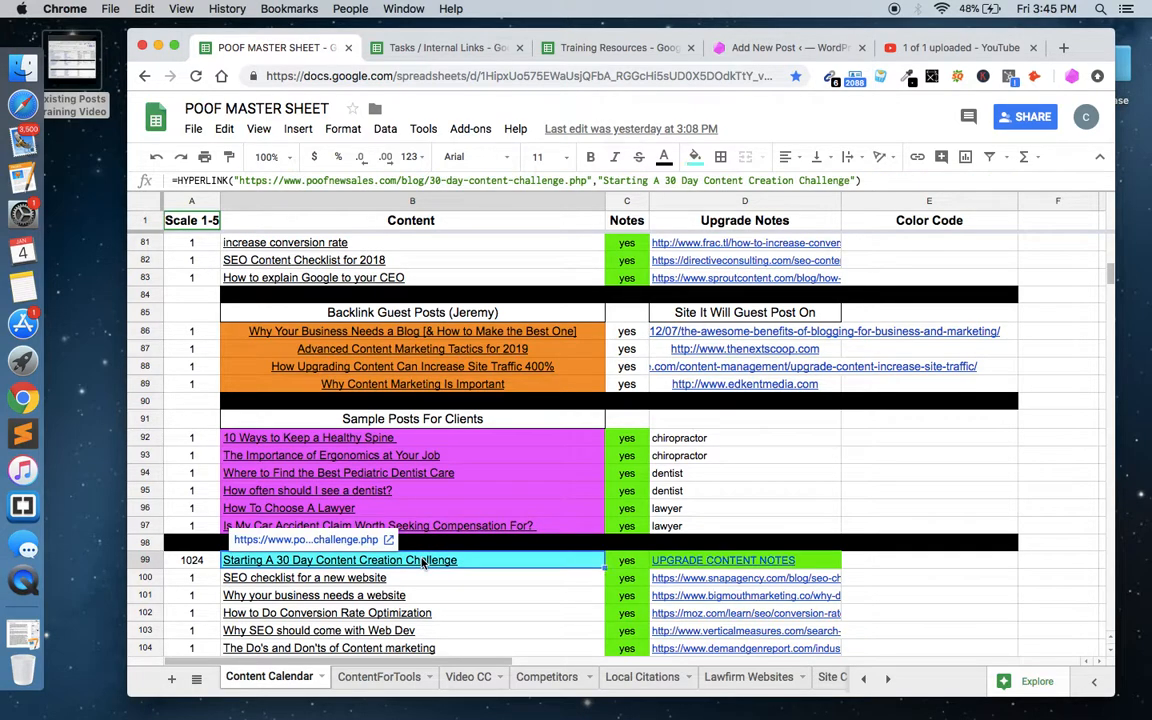
mouse_move(516, 437)
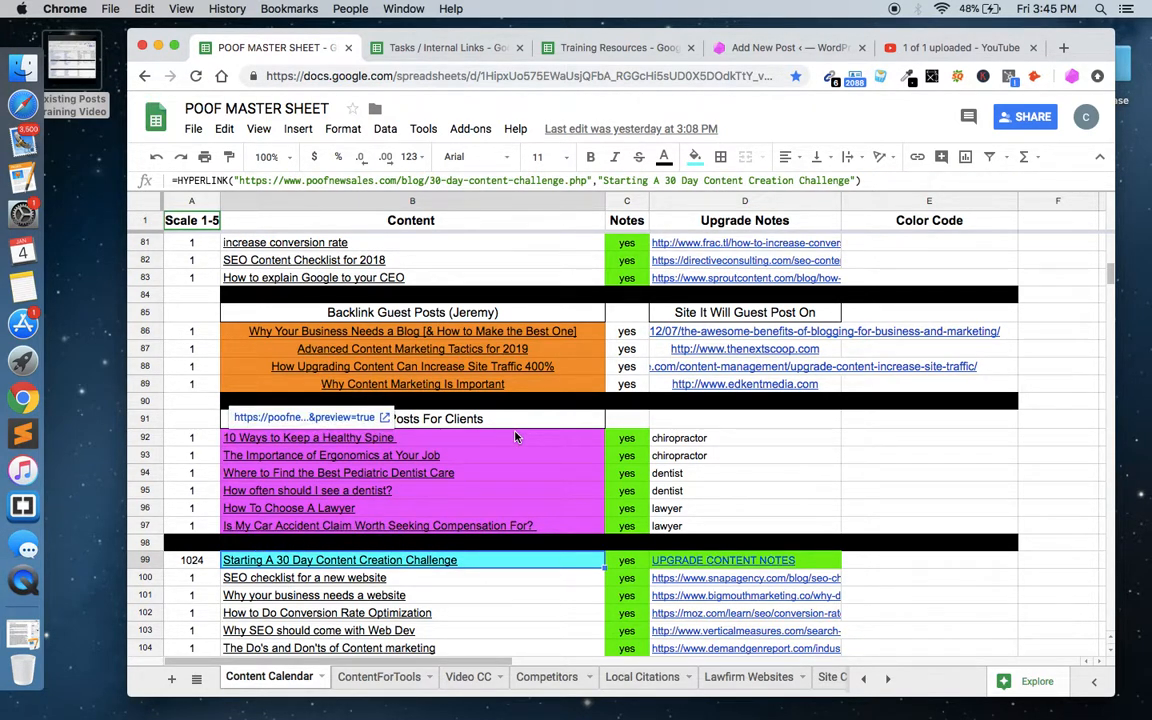
scroll(516, 437, up, 2)
scroll(516, 437, up, 19)
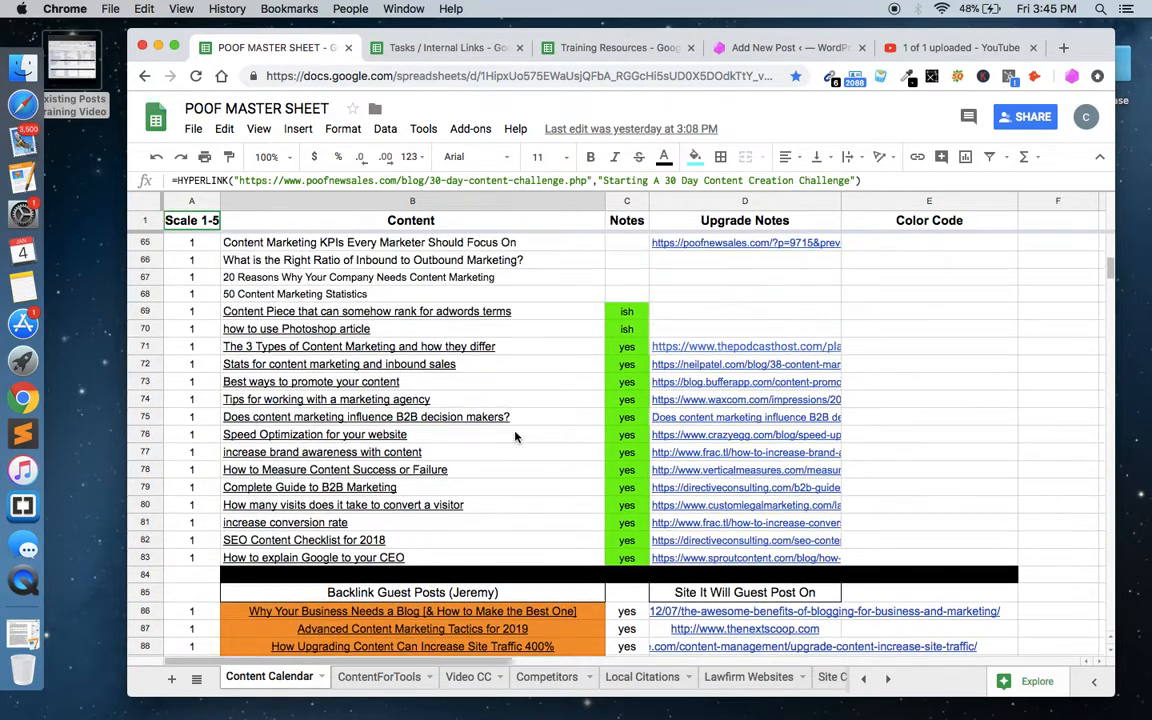
scroll(516, 437, up, 19)
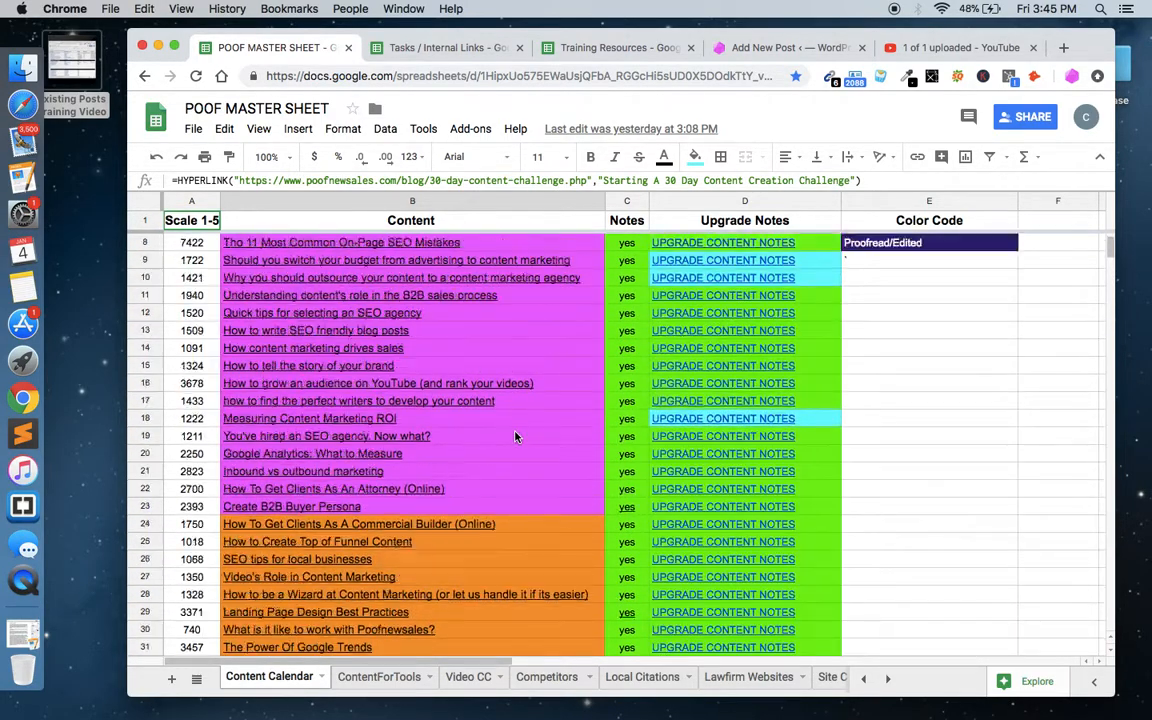
scroll(516, 437, down, 4)
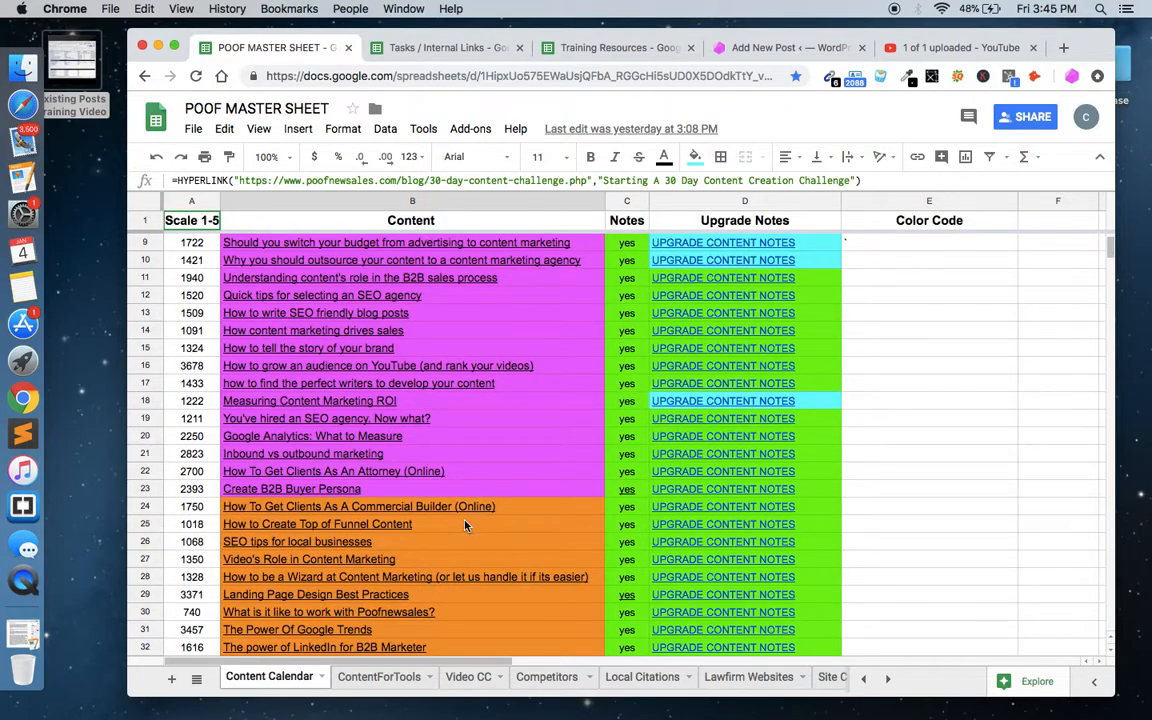
Step: Look through the orange-coded articles in the Content Calendar and inspect where individual titles link
scroll(465, 525, up, 4)
scroll(527, 443, down, 9)
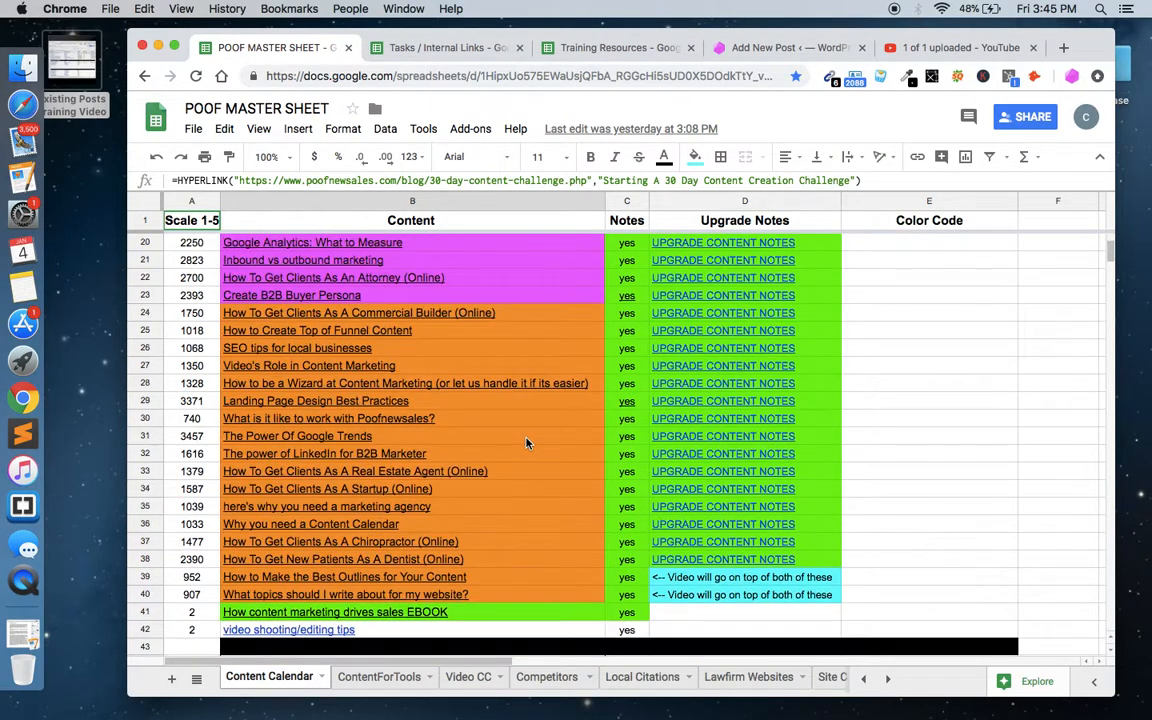
scroll(527, 443, down, 1)
click(311, 311)
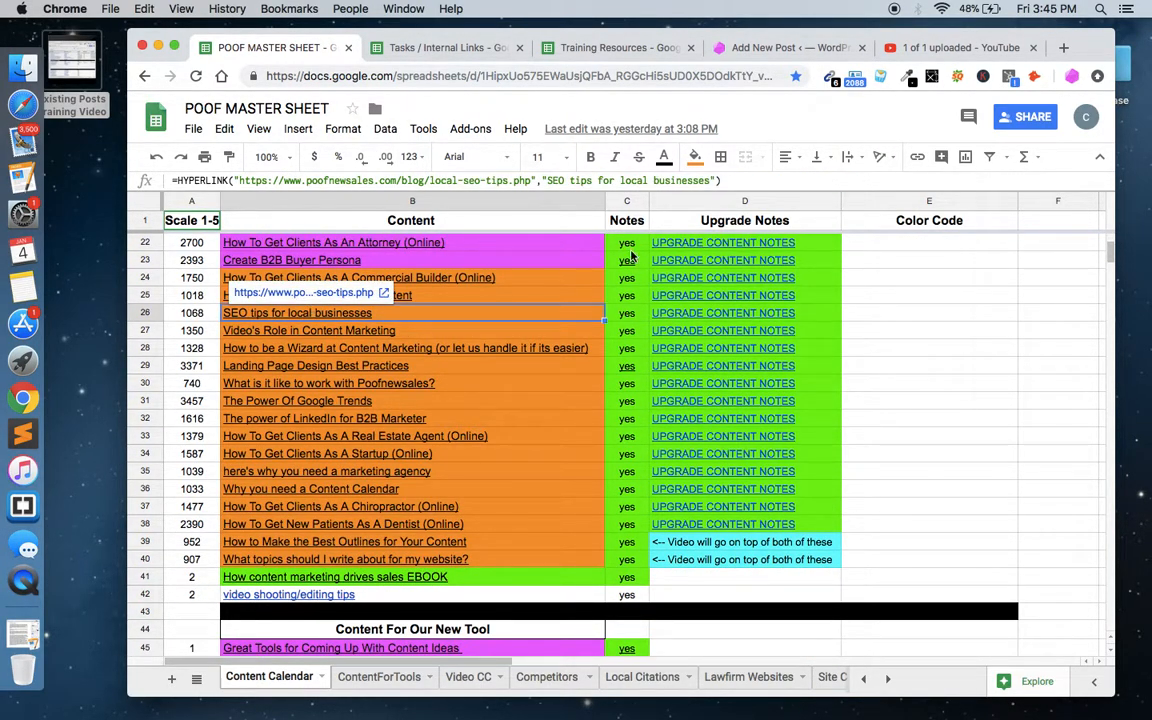
click(418, 330)
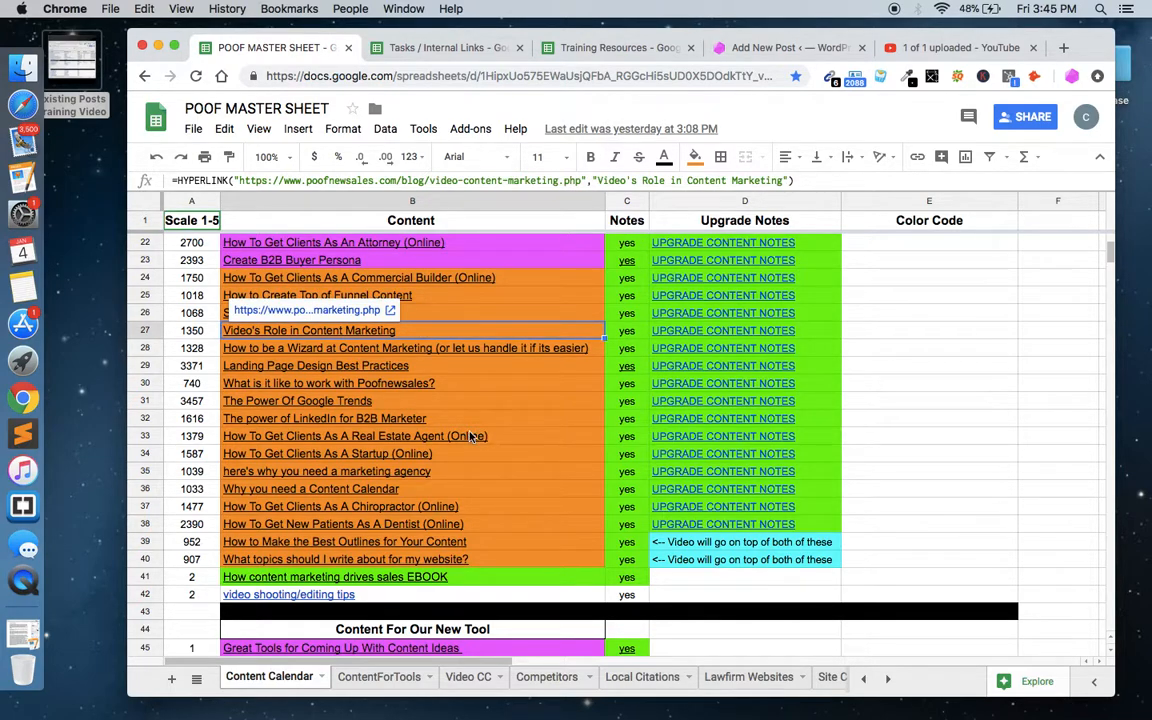
click(397, 432)
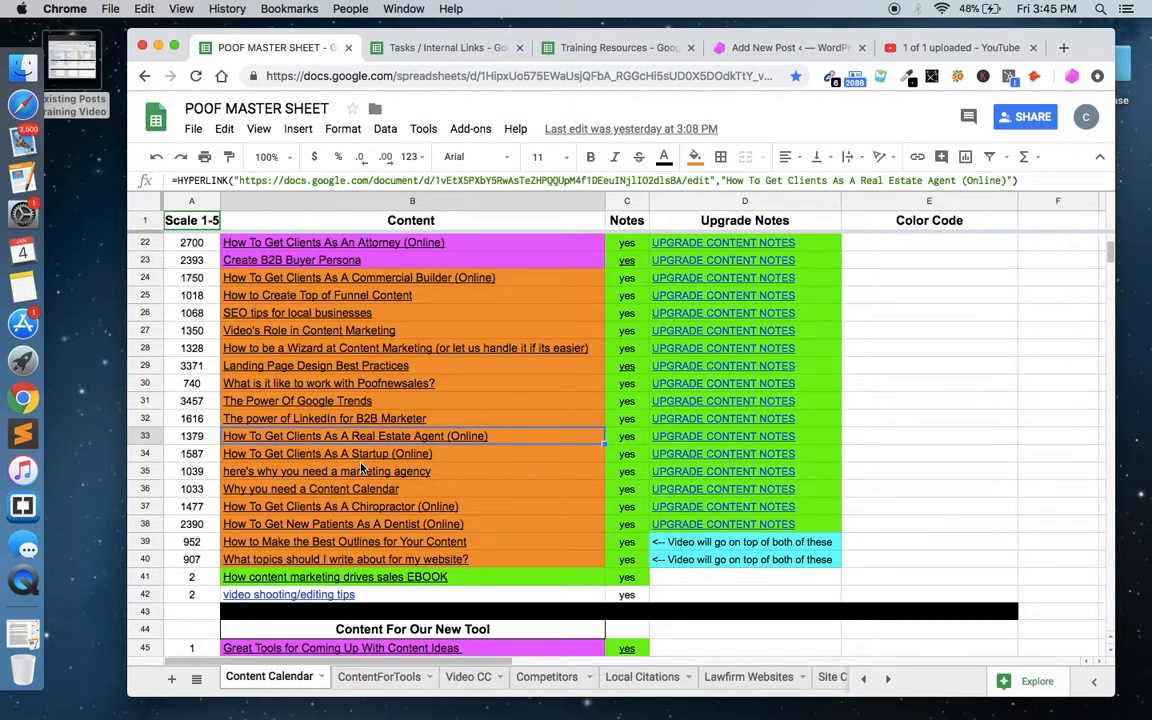
scroll(364, 467, down, 1)
scroll(362, 469, down, 1)
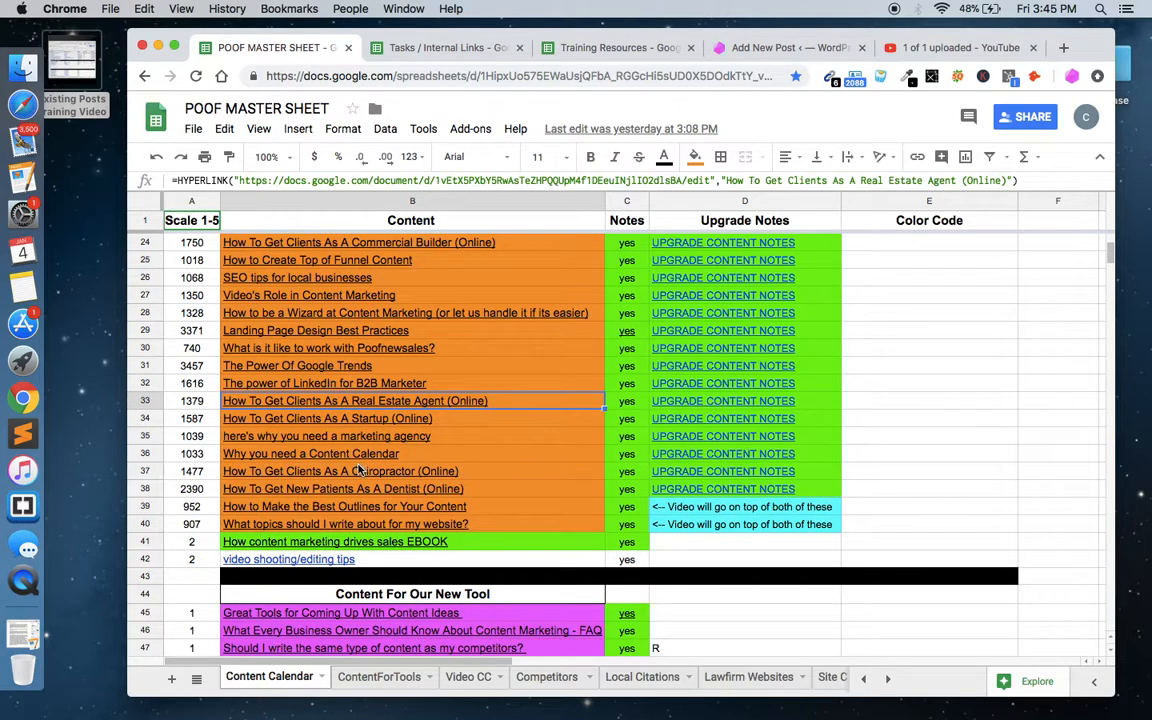
Step: Mark the "How To Get New Patients As A Dentist (Online)" article cell with a cyan fill
click(343, 487)
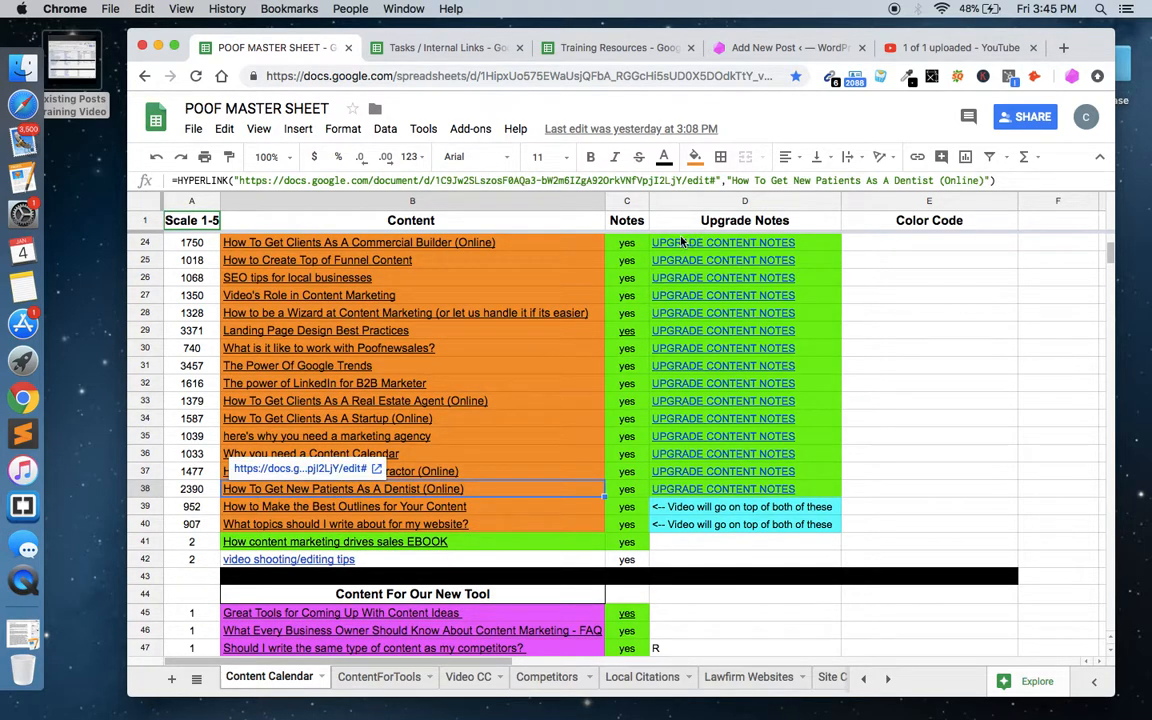
click(694, 157)
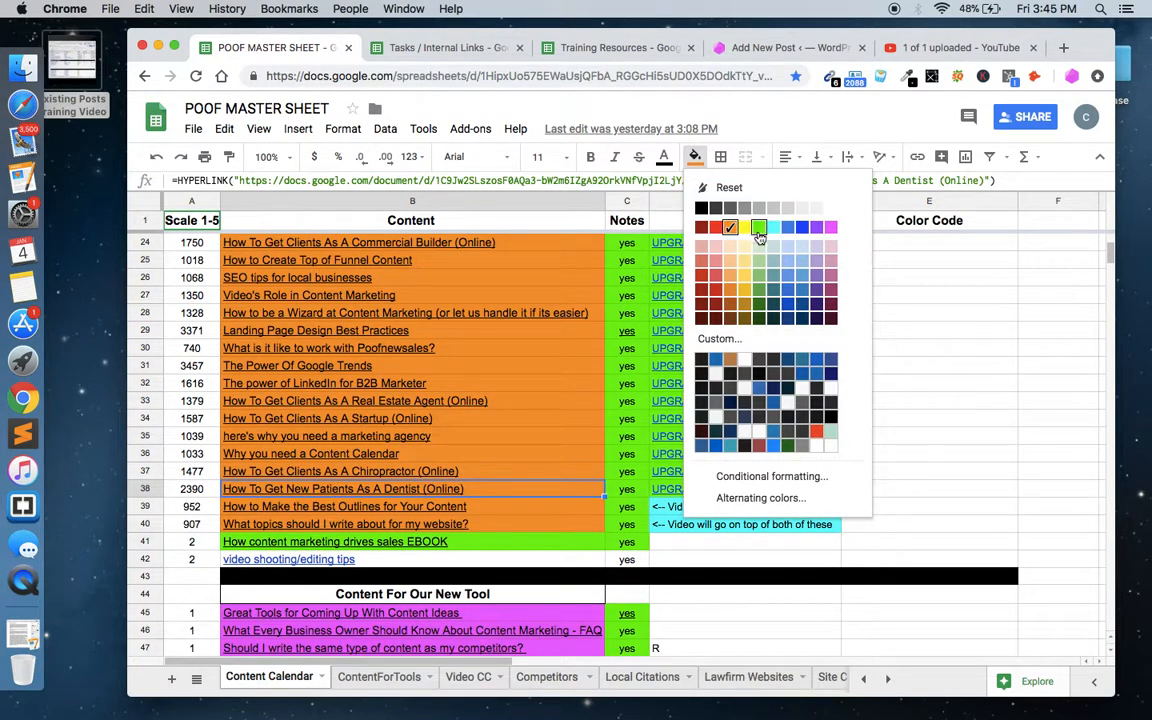
click(783, 225)
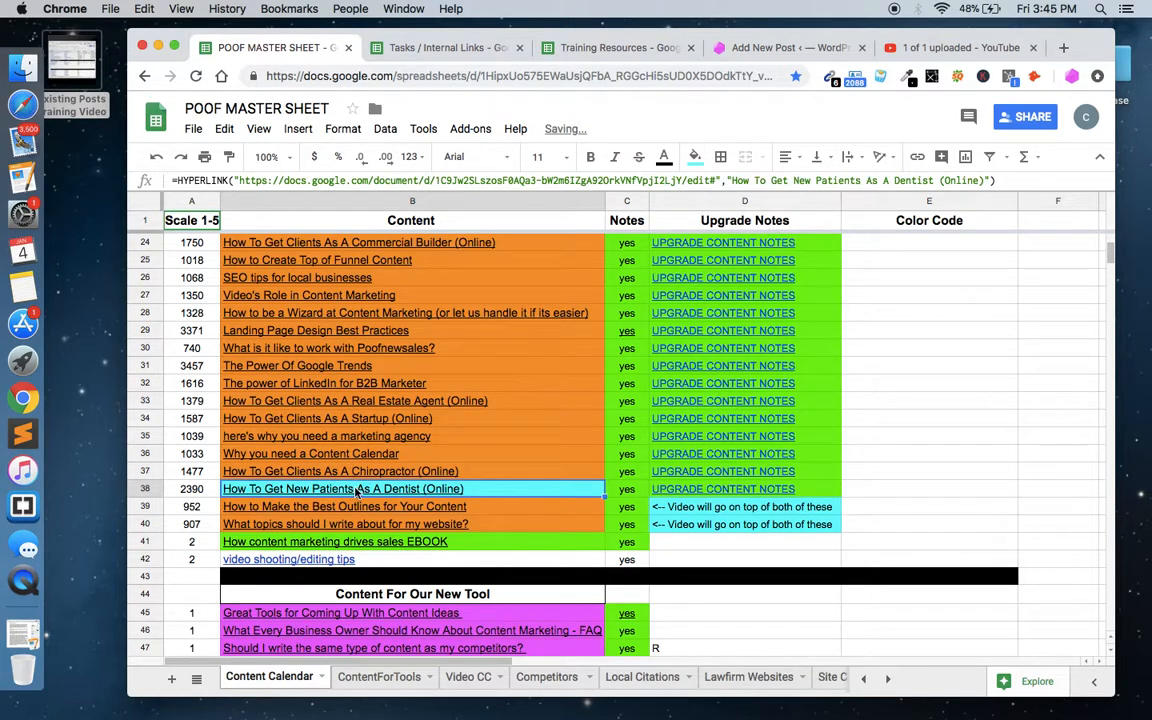
Step: Open the Google Doc linked from the dentist article's calendar entry and look through it
mouse_move(354, 489)
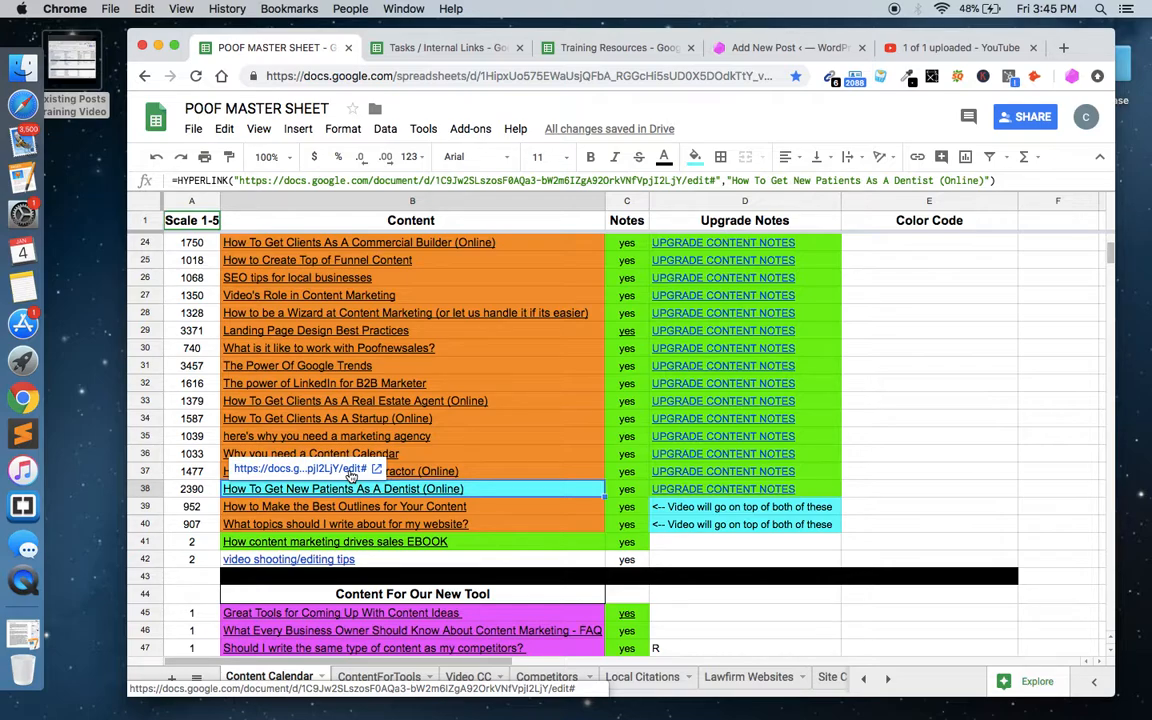
click(350, 472)
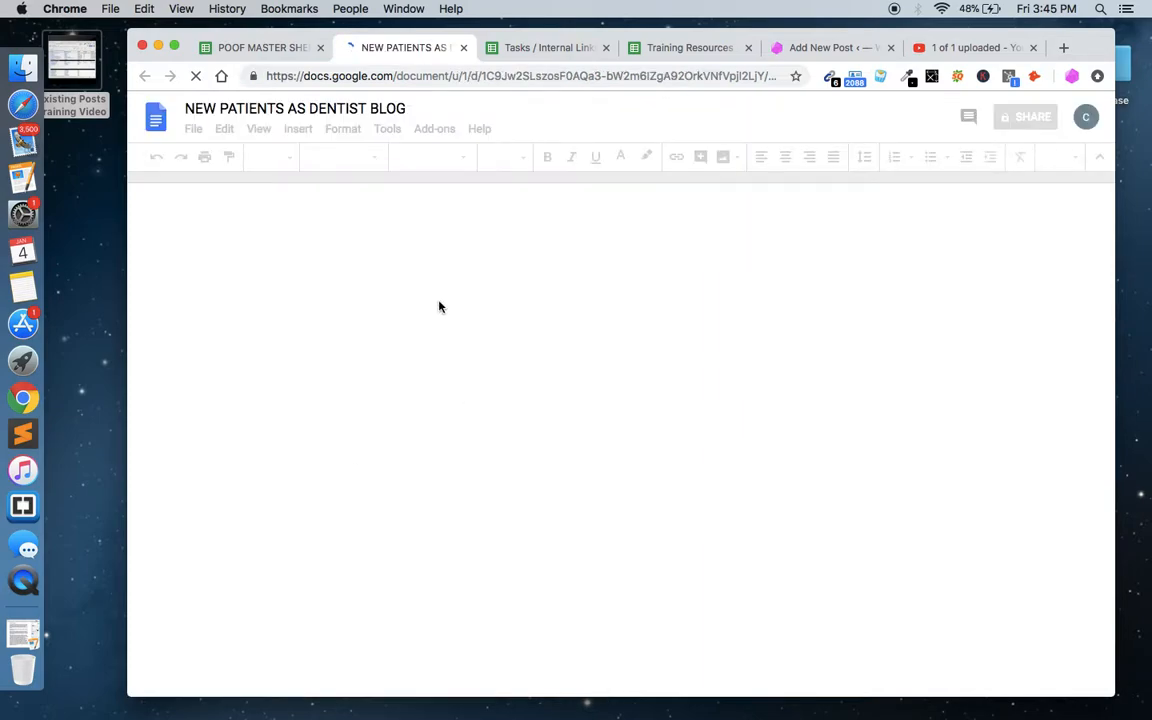
click(257, 47)
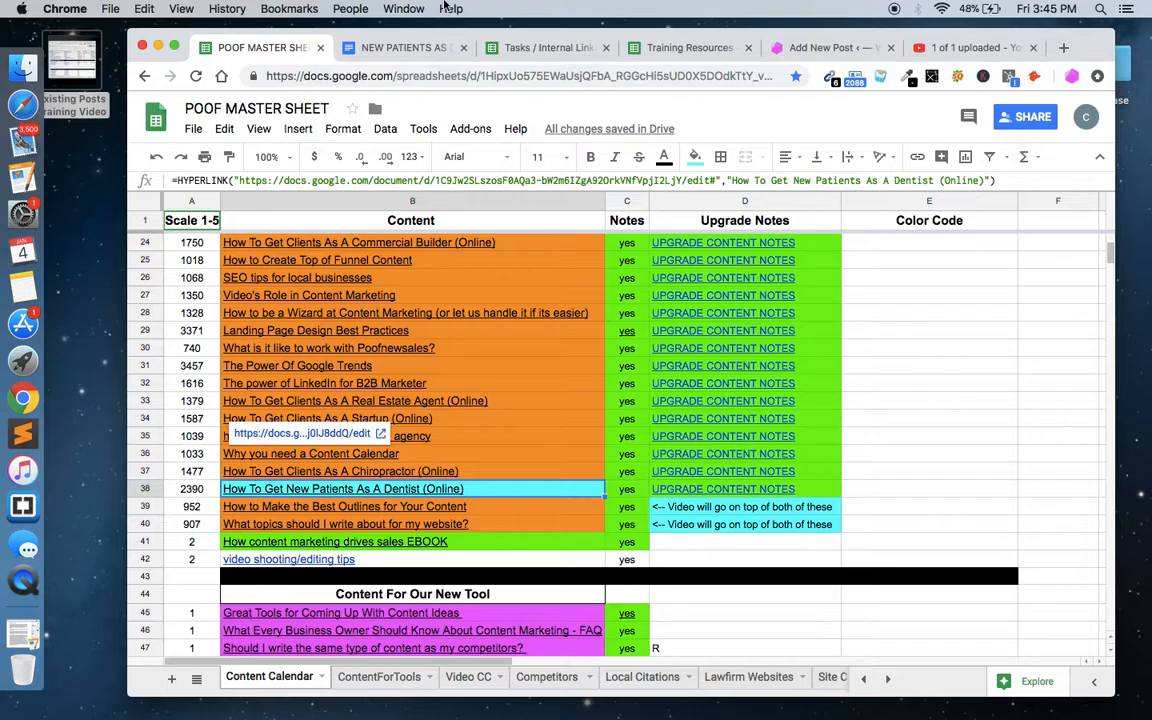
click(366, 47)
scroll(512, 390, down, 20)
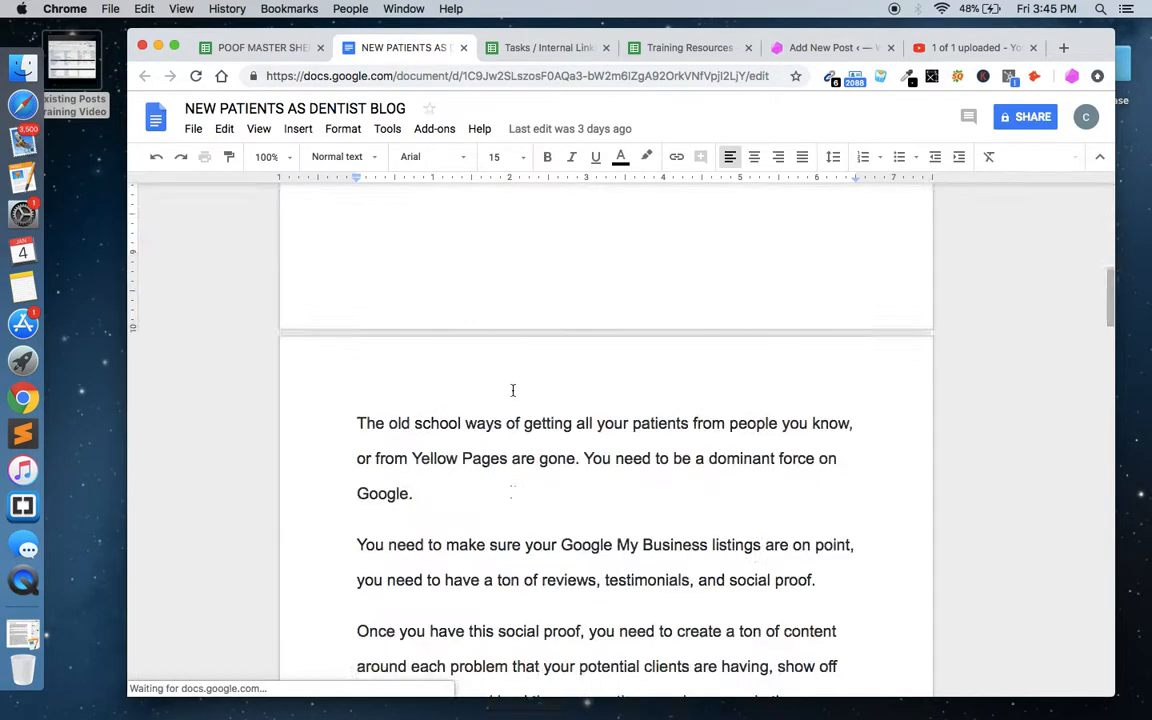
scroll(512, 390, down, 20)
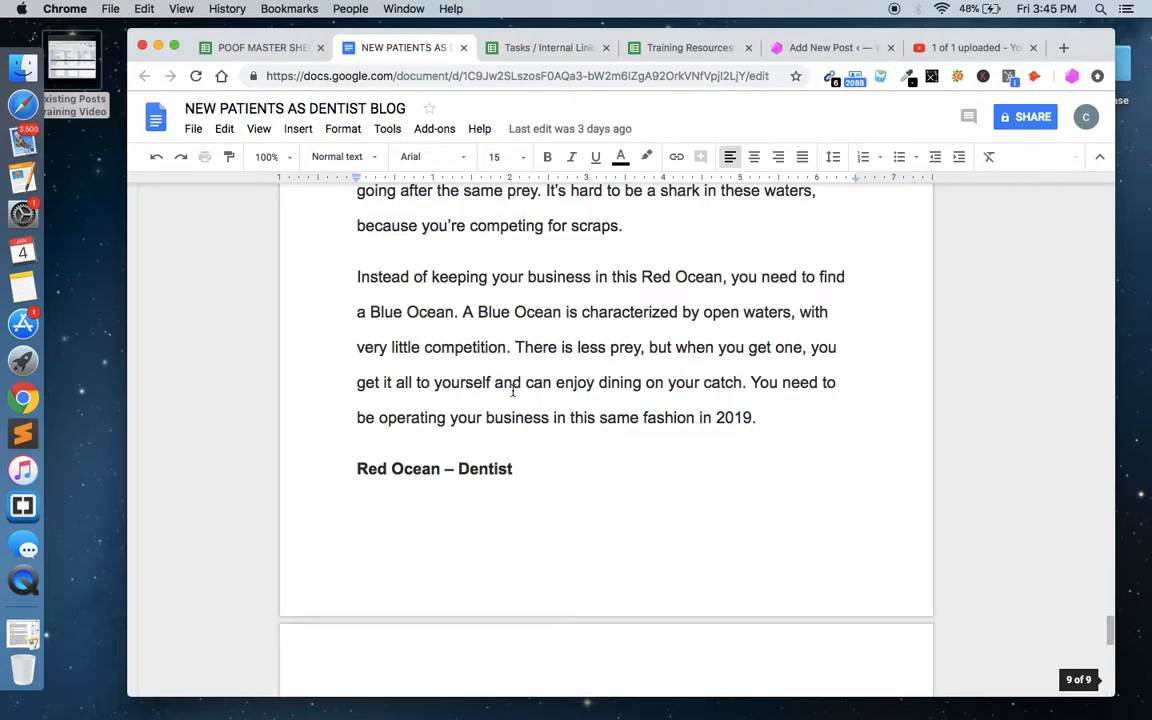
Step: Copy the whole dentist article from the document into the body of the new WordPress post
key(super+a)
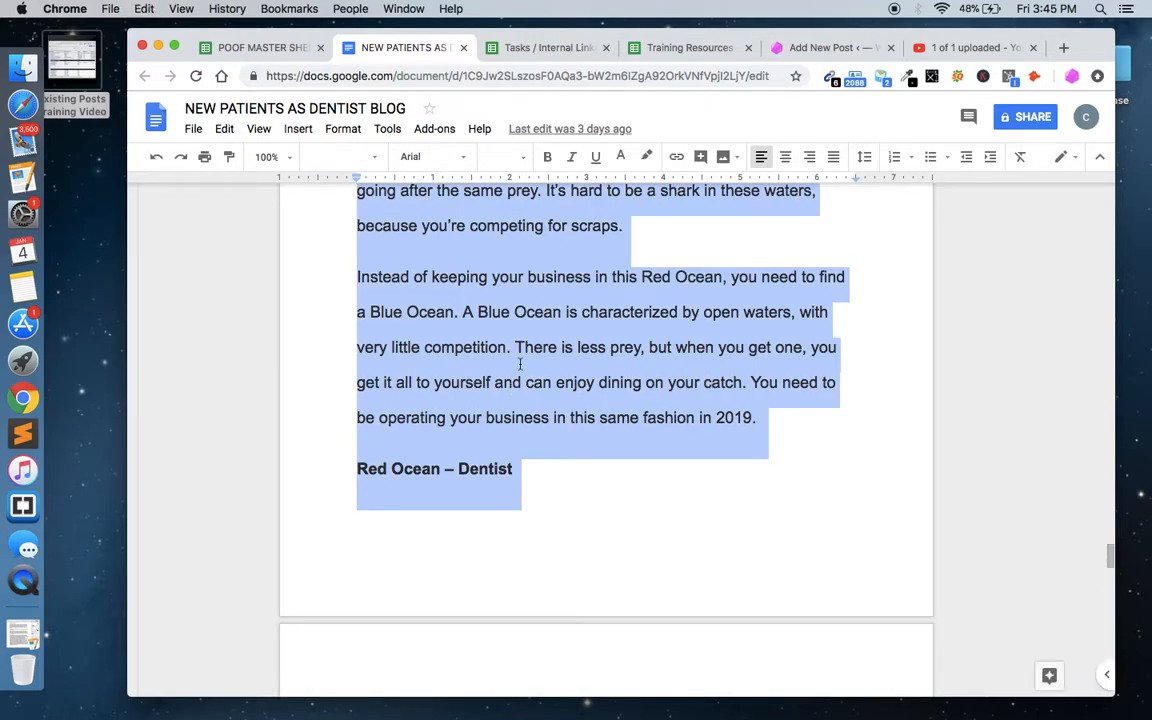
click(820, 47)
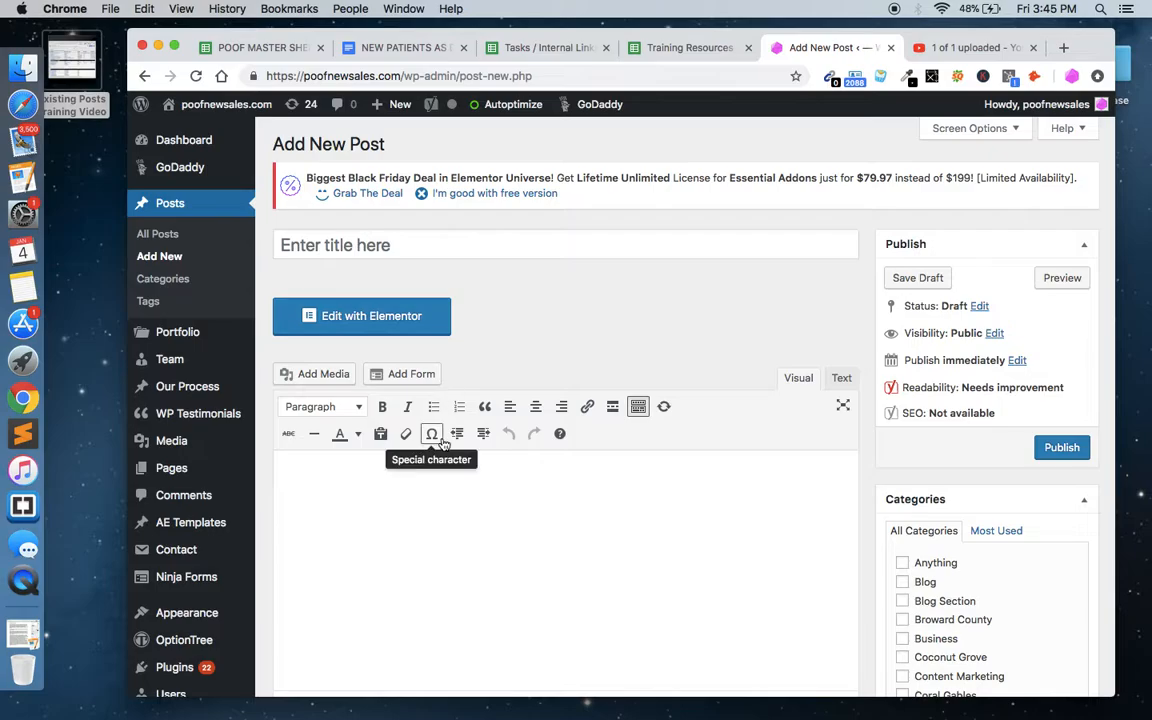
scroll(442, 438, down, 2)
click(458, 373)
key(super+v)
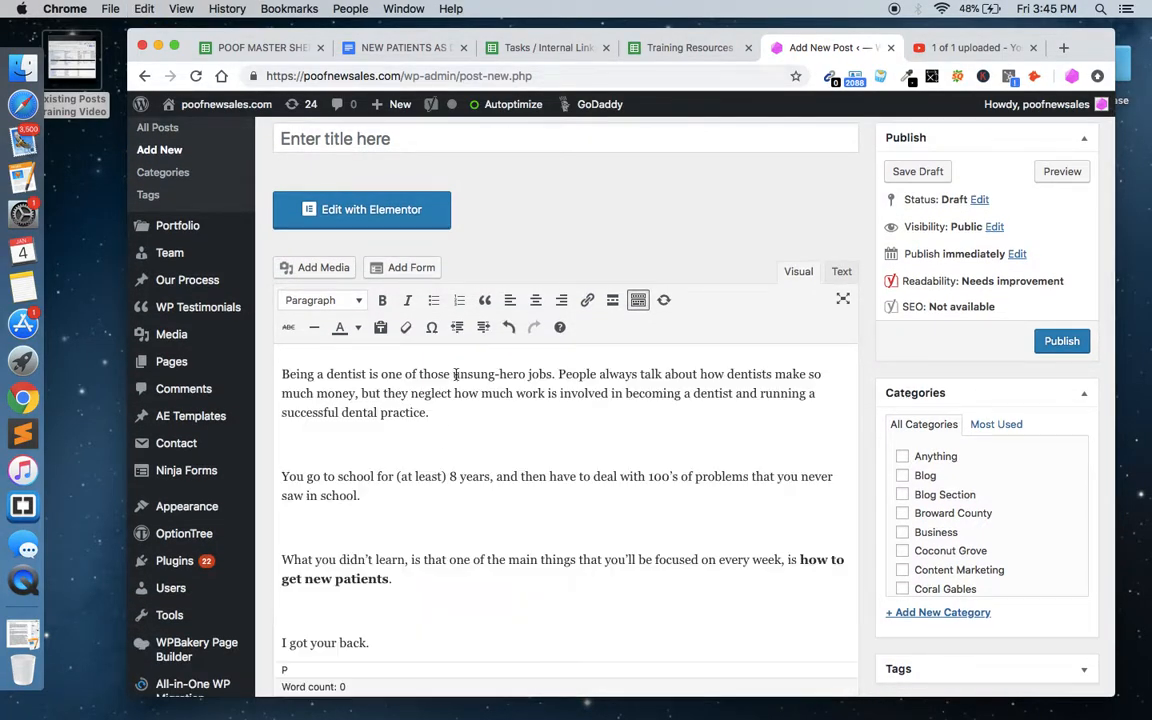
Step: Remove the blank line beneath the "Why Content Marketing is Important for Dentists" heading
scroll(421, 543, down, 5)
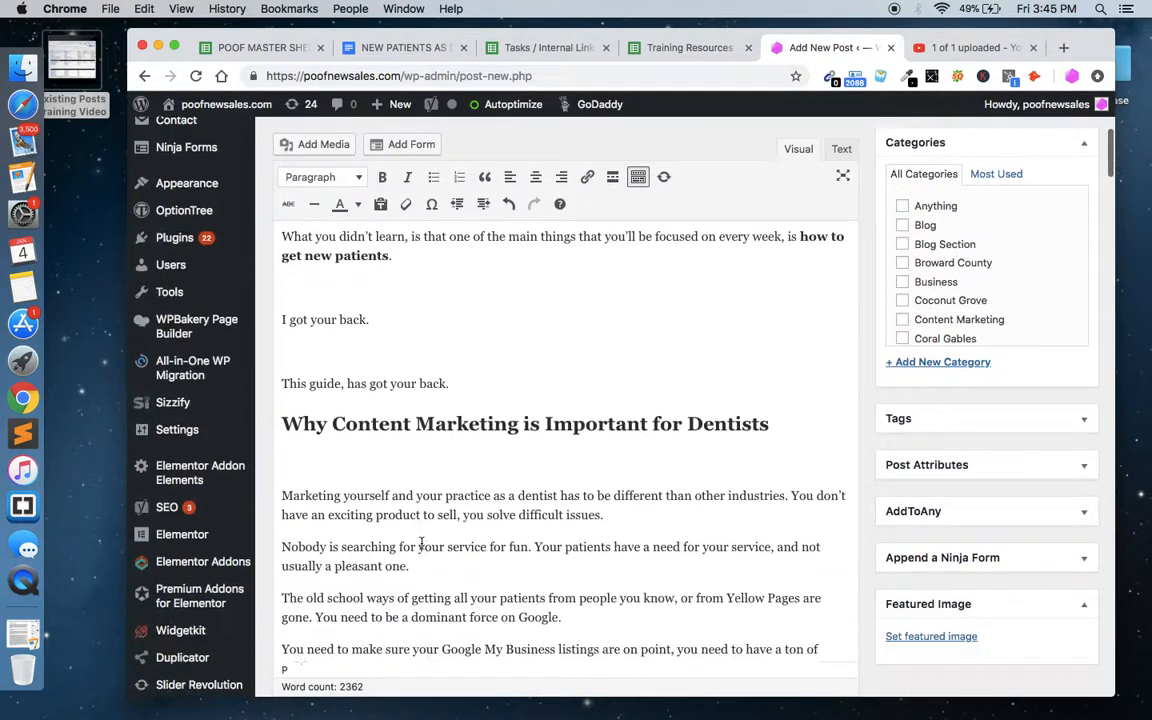
click(316, 264)
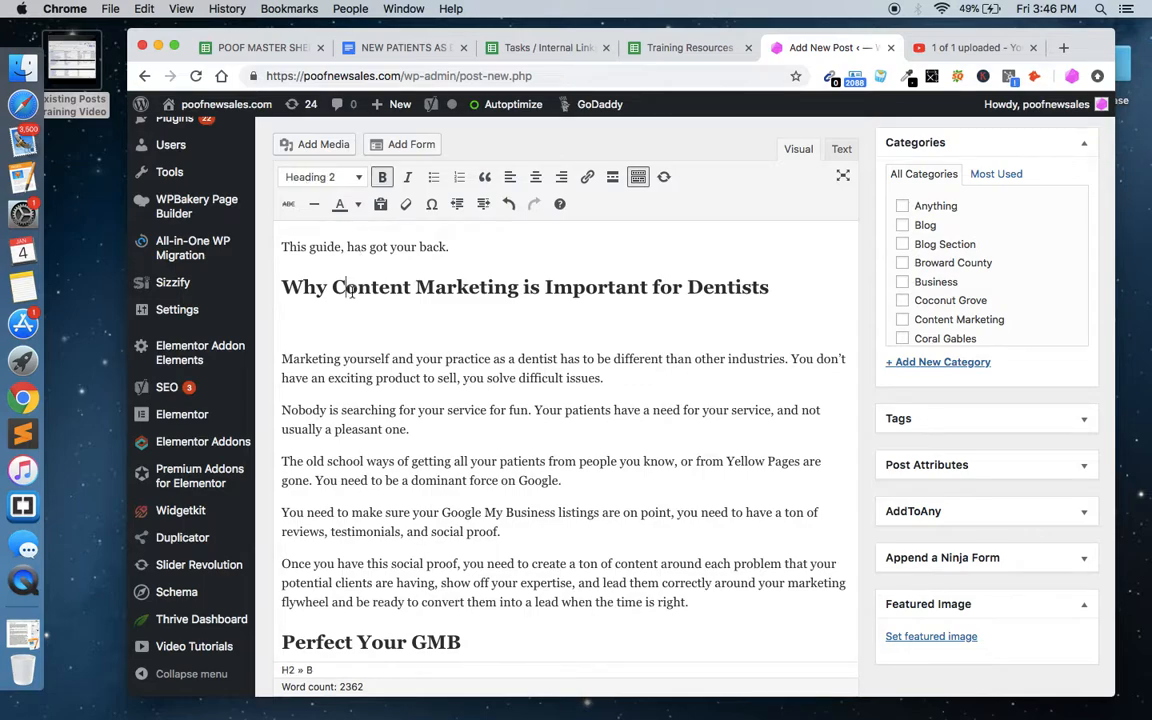
click(322, 326)
key(BackSpace)
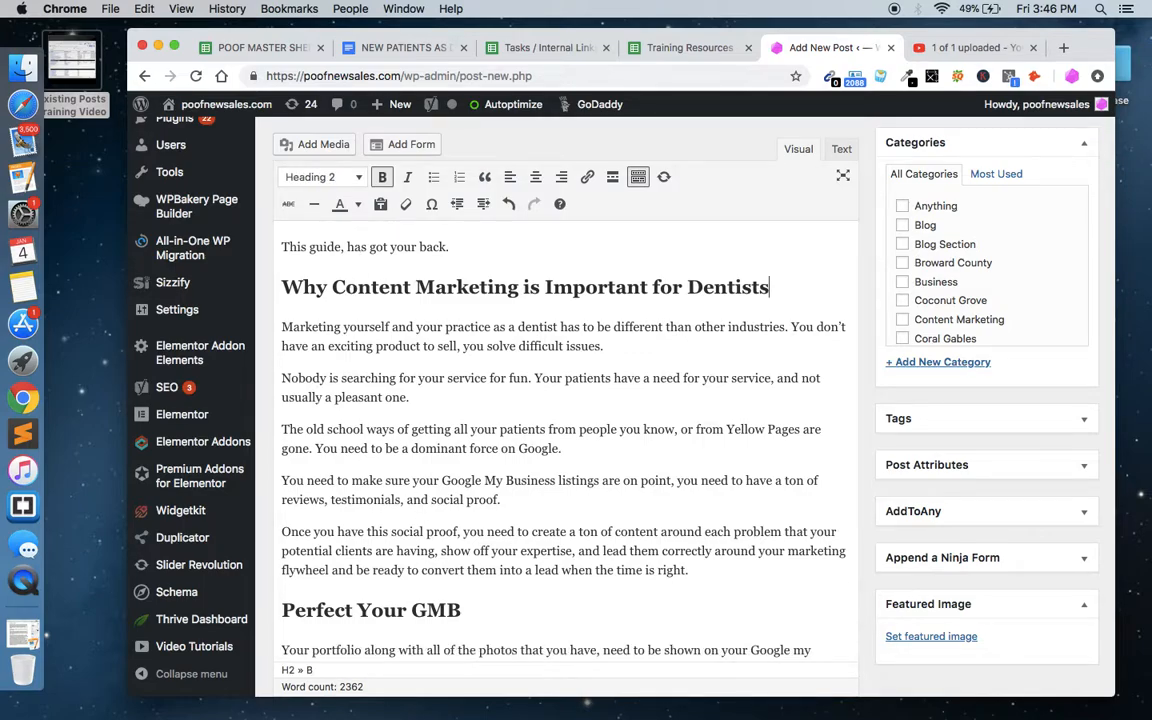
Step: Remove the blank lines between the introductory paragraphs, from the opening one through "This guide, has got your back."
scroll(300, 340, up, 3)
click(298, 362)
key(BackSpace)
click(311, 319)
key(BackSpace)
scroll(308, 338, up, 4)
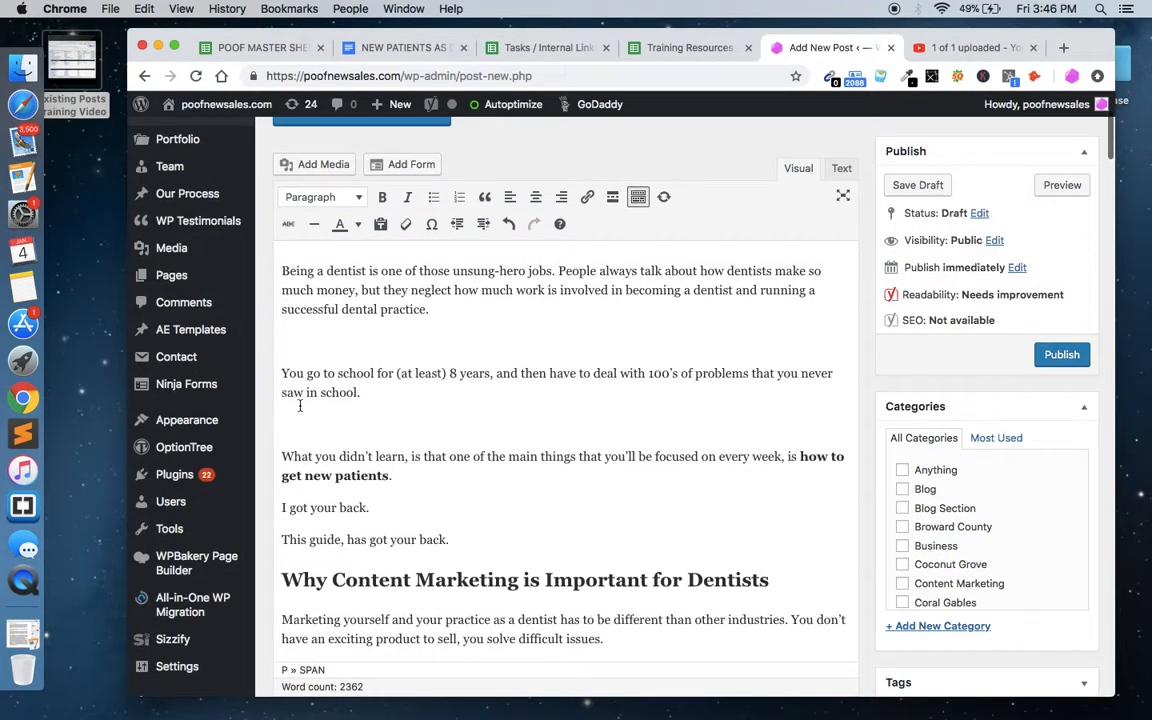
click(301, 420)
key(BackSpace)
click(314, 342)
key(BackSpace)
Step: Remove the extra blank lines between paragraphs in the "Perfect Your GMB" and "Be The #1 Expert at Blank" sections
scroll(313, 427, down, 10)
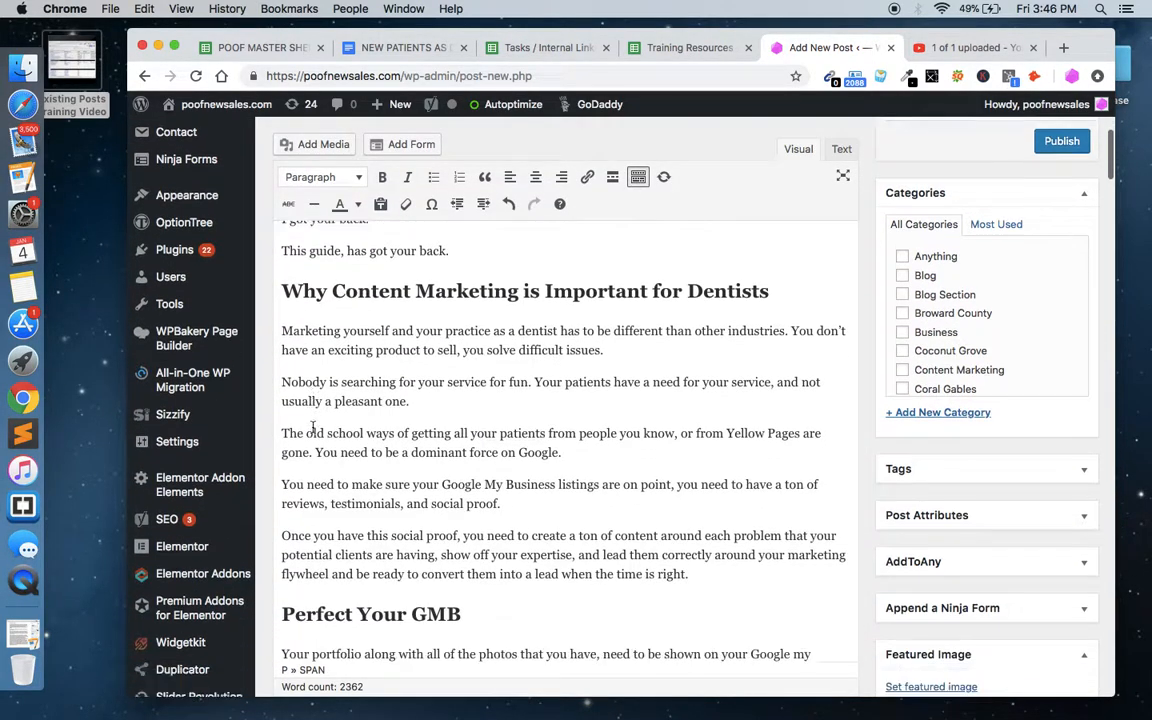
key(BackSpace)
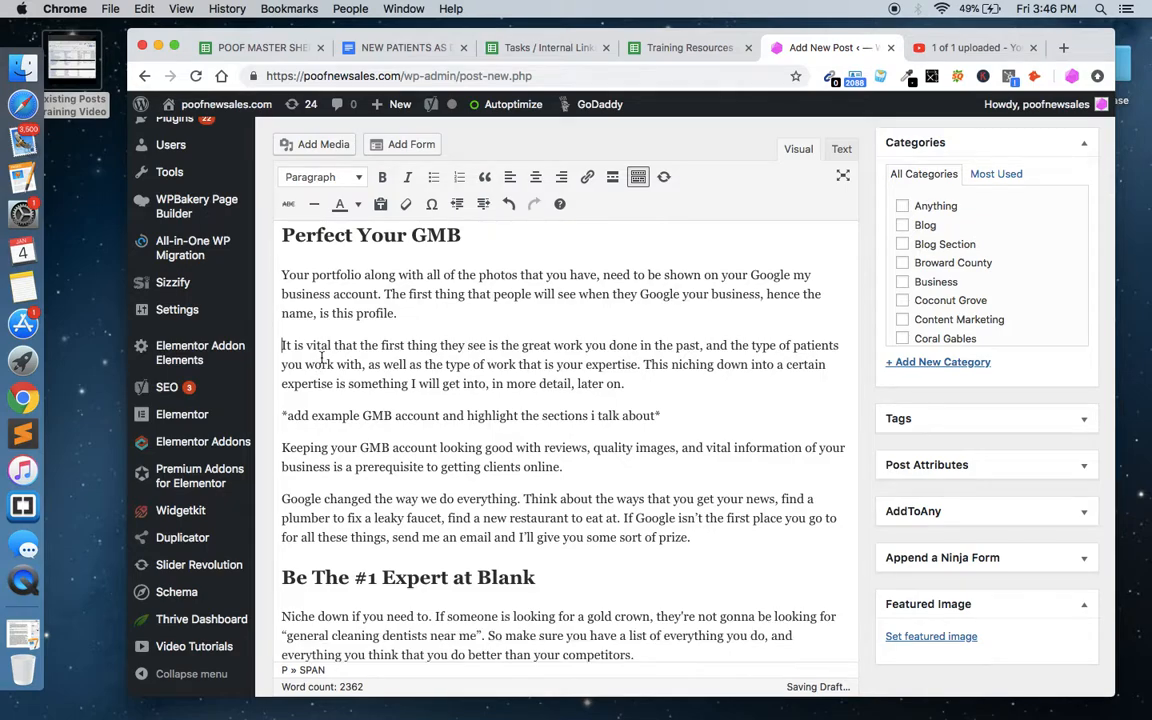
scroll(340, 453, down, 5)
key(BackSpace)
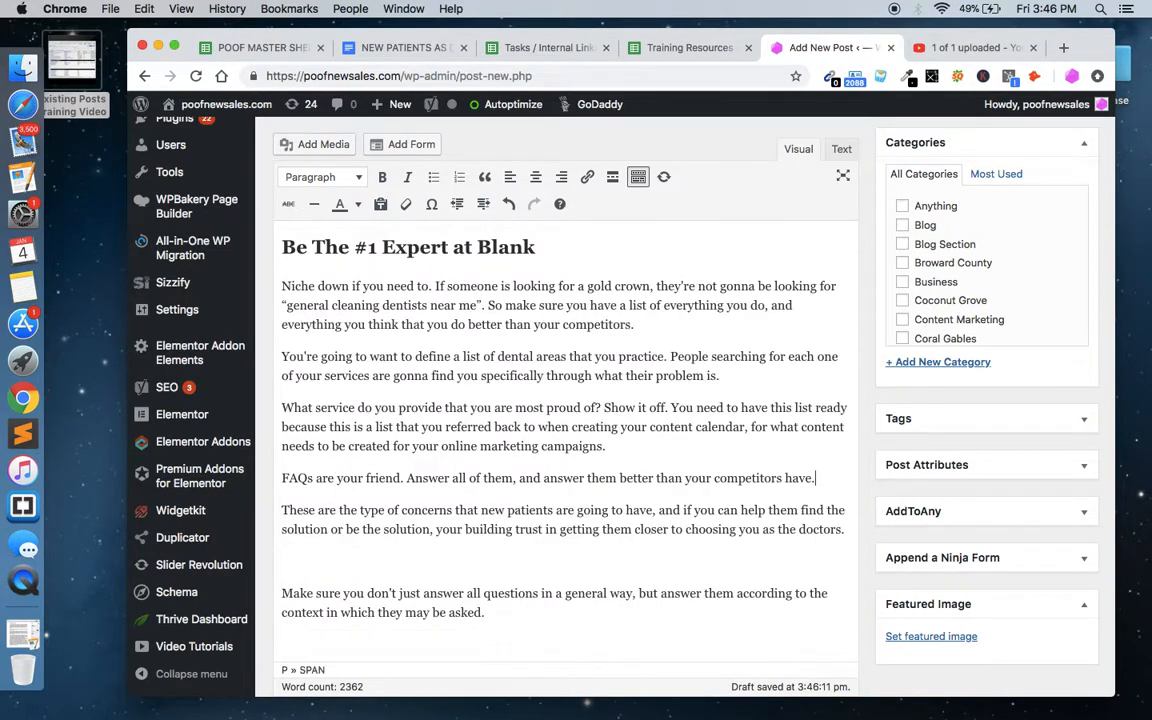
key(BackSpace)
scroll(322, 541, down, 2)
key(Down)
key(Down)
key(Down)
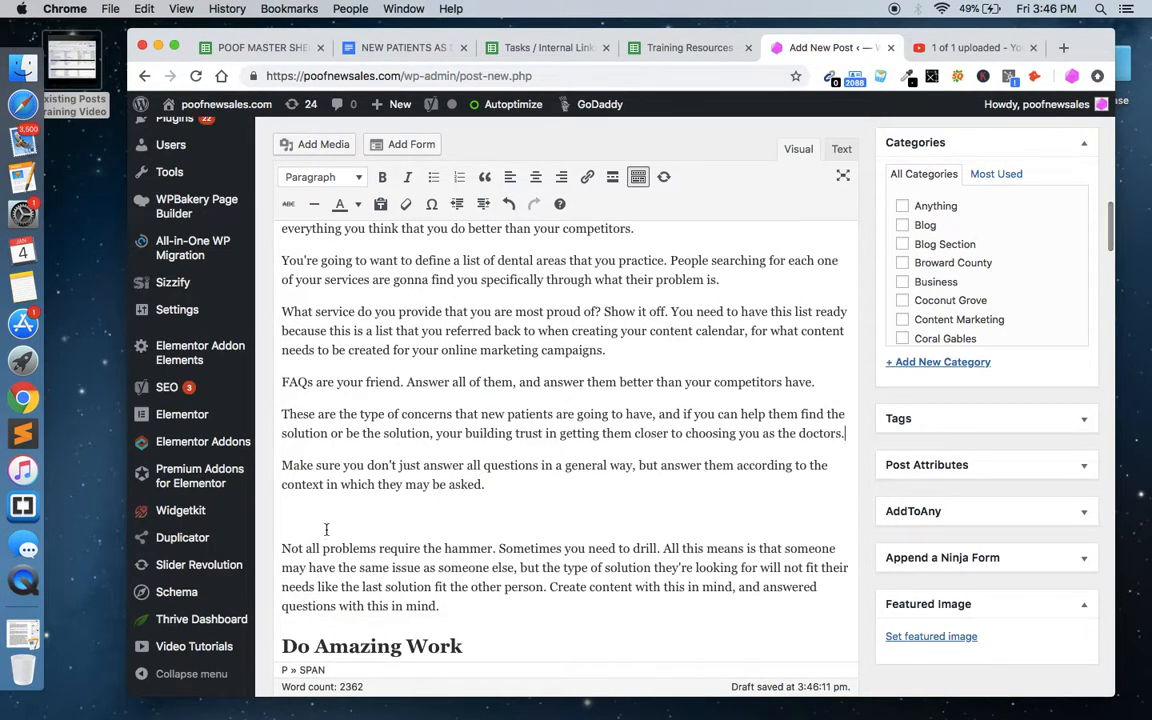
key(BackSpace)
Step: Remove the blank line after the numbered list above "Create Unique Content For Each Type Of Lead"
scroll(565, 440, down, 15)
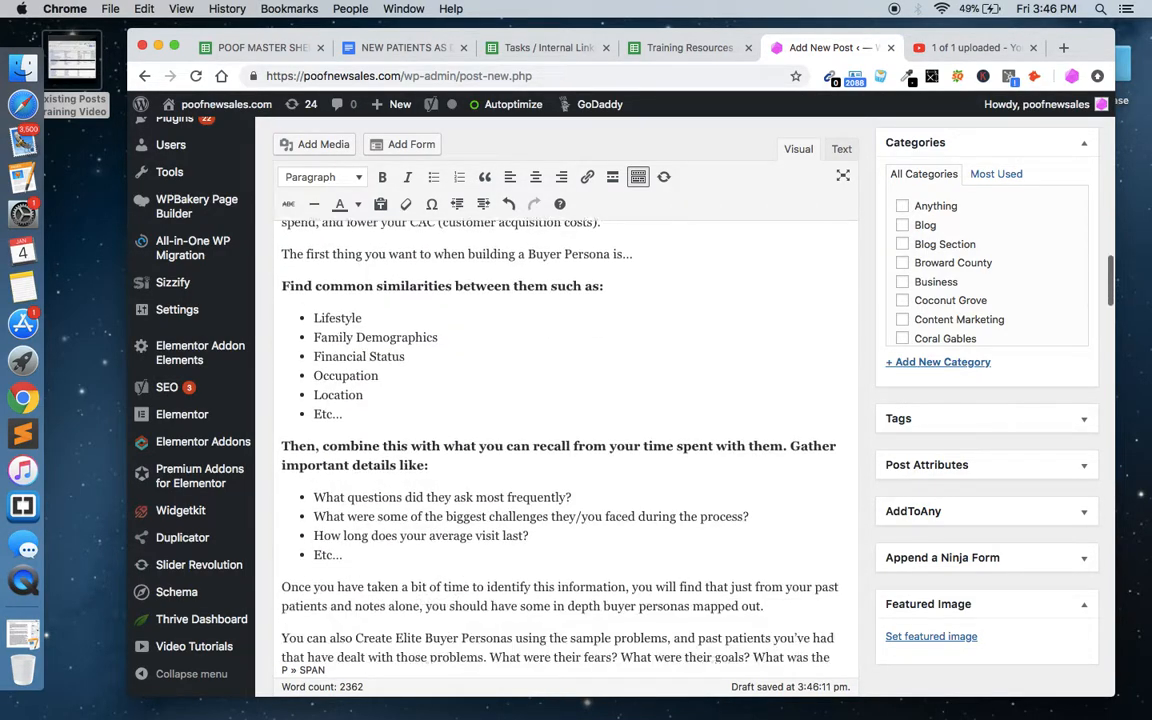
scroll(304, 334, down, 10)
scroll(304, 334, up, 5)
click(304, 334)
key(BackSpace)
scroll(304, 334, up, 5)
scroll(327, 464, down, 10)
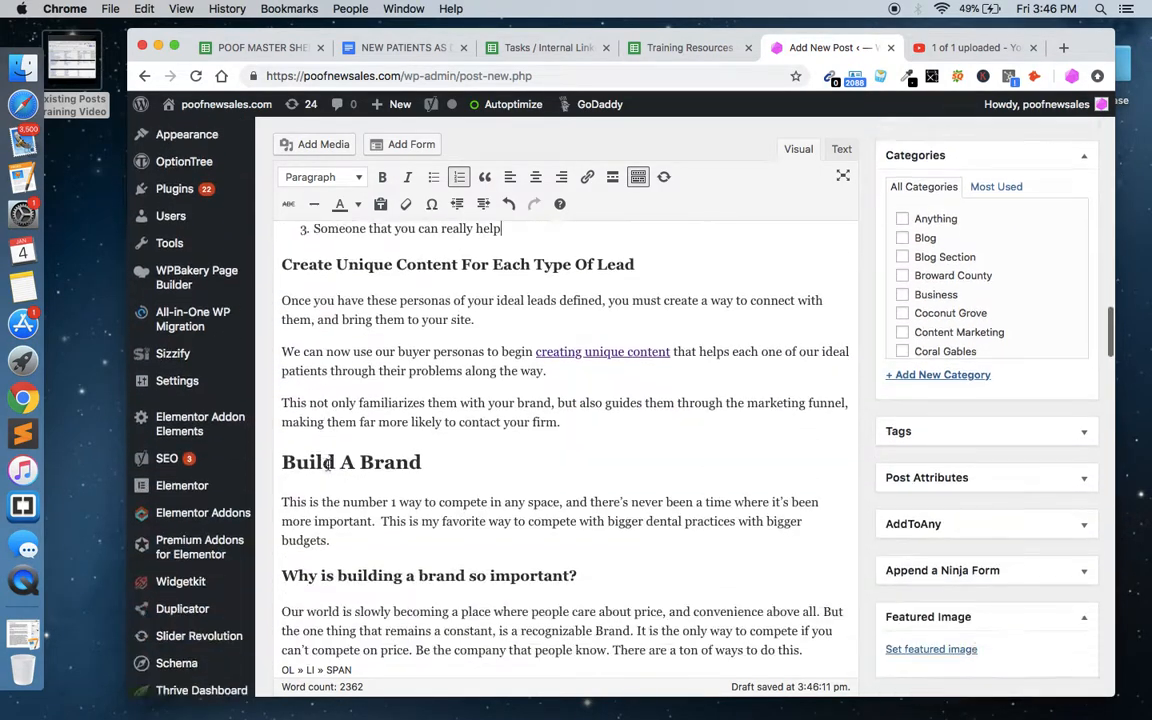
Step: Remove the blank lines between the paragraphs of the Santa Monica dentist search example
scroll(327, 464, down, 5)
scroll(327, 464, down, 5)
click(297, 278)
key(Delete)
key(End)
key(Delete)
key(Down)
key(Down)
key(Down)
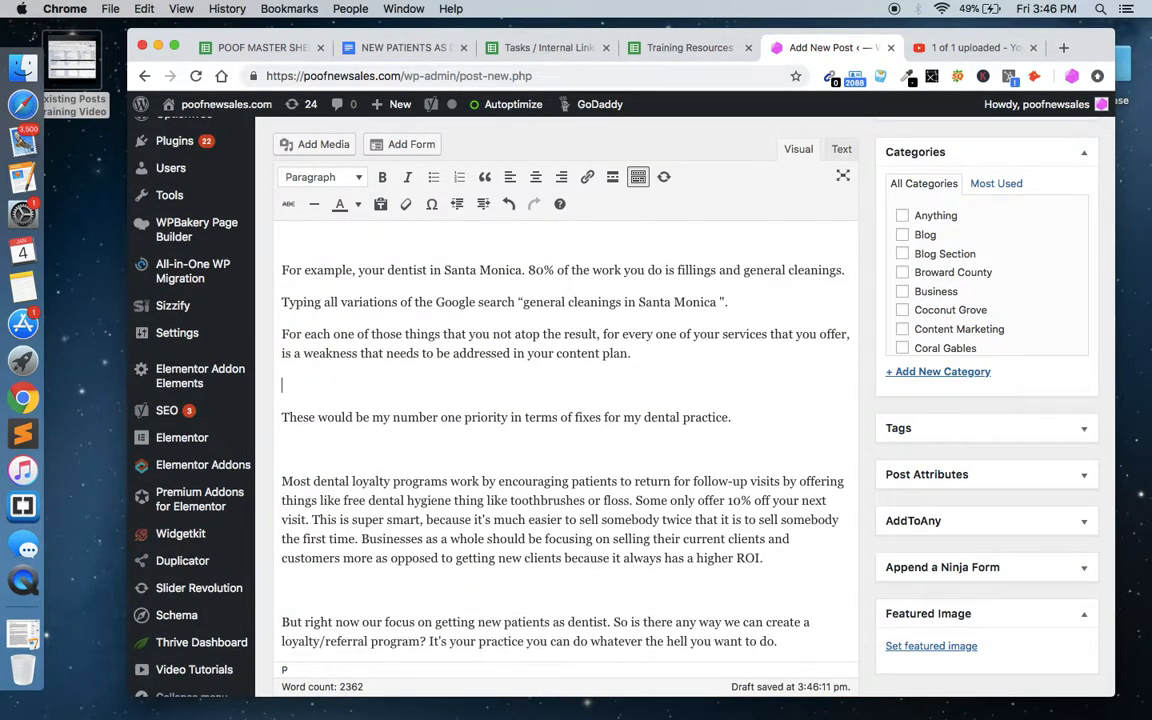
key(Delete)
key(End)
key(Delete)
Step: Remove the blank lines between the loyalty and referral program paragraphs, through the one ending "you hear about data."
scroll(313, 285, up, 2)
scroll(313, 285, down, 5)
click(270, 333)
key(End)
key(Delete)
key(Down)
key(Down)
key(End)
key(Delete)
key(Down)
key(Down)
key(Down)
key(End)
key(Delete)
key(Down)
key(Down)
key(Down)
key(End)
key(Delete)
Step: Remove the blank lines before and after the paragraph "This is super beneficial to any company"
scroll(466, 489, down, 4)
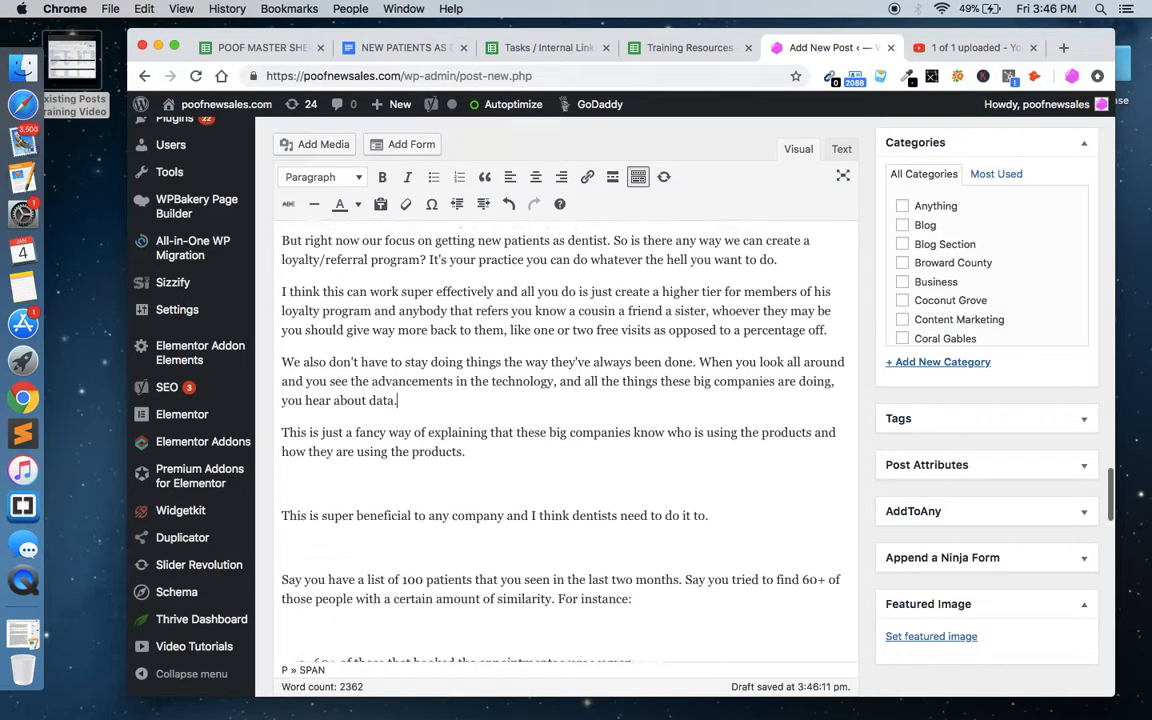
key(Down)
key(Down)
key(Down)
key(Delete)
key(End)
key(Delete)
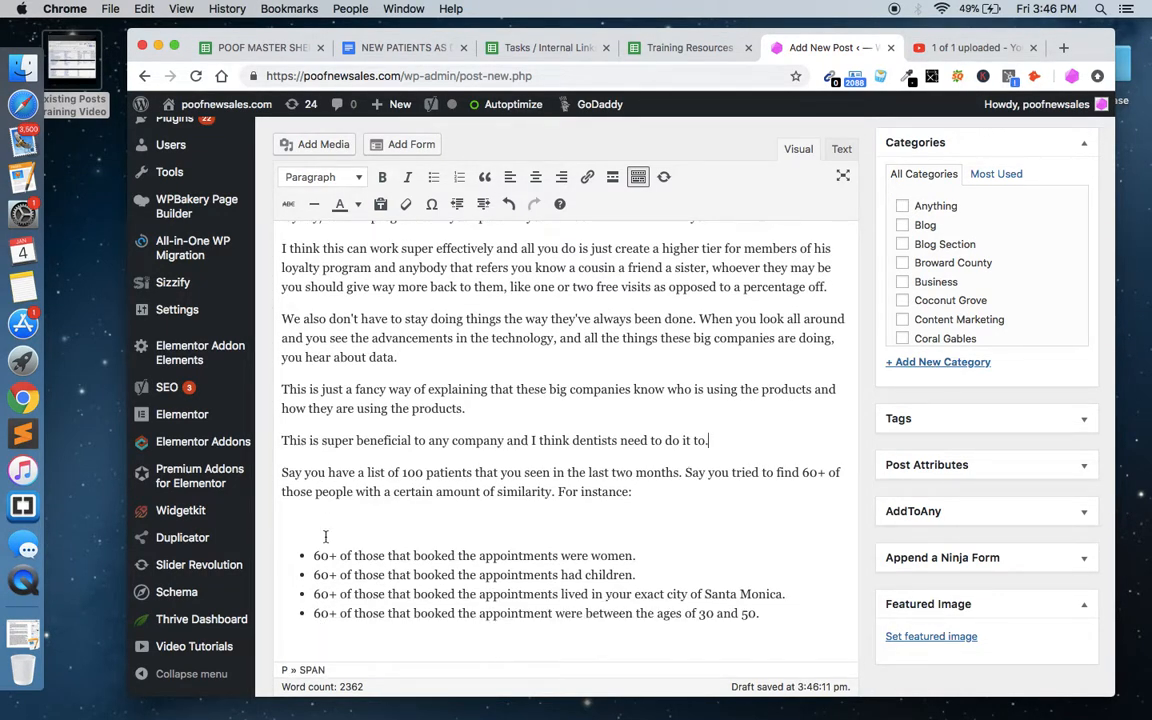
Step: Remove the blank lines above and below the bulleted list of appointment-booking similarities
scroll(327, 465, down, 1)
key(Down)
key(Down)
key(Down)
key(Delete)
key(Down)
key(Down)
key(Down)
key(End)
key(Delete)
Step: Remove the blank lines between the Facebook ad paragraphs under "Combine Content Marketing With Facebook and Google Ads"
scroll(331, 420, down, 3)
scroll(331, 420, up, 1)
key(Down)
key(Down)
key(Delete)
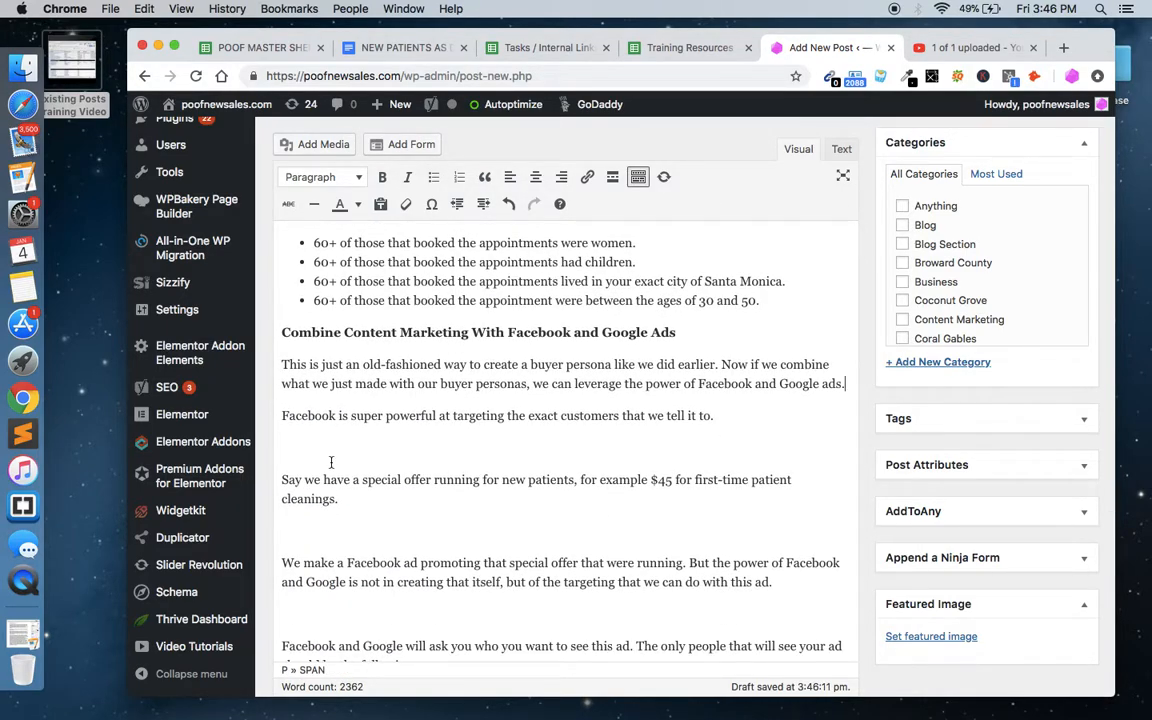
key(Down)
key(Delete)
key(Down)
key(End)
key(Delete)
key(Down)
key(Down)
key(End)
key(Delete)
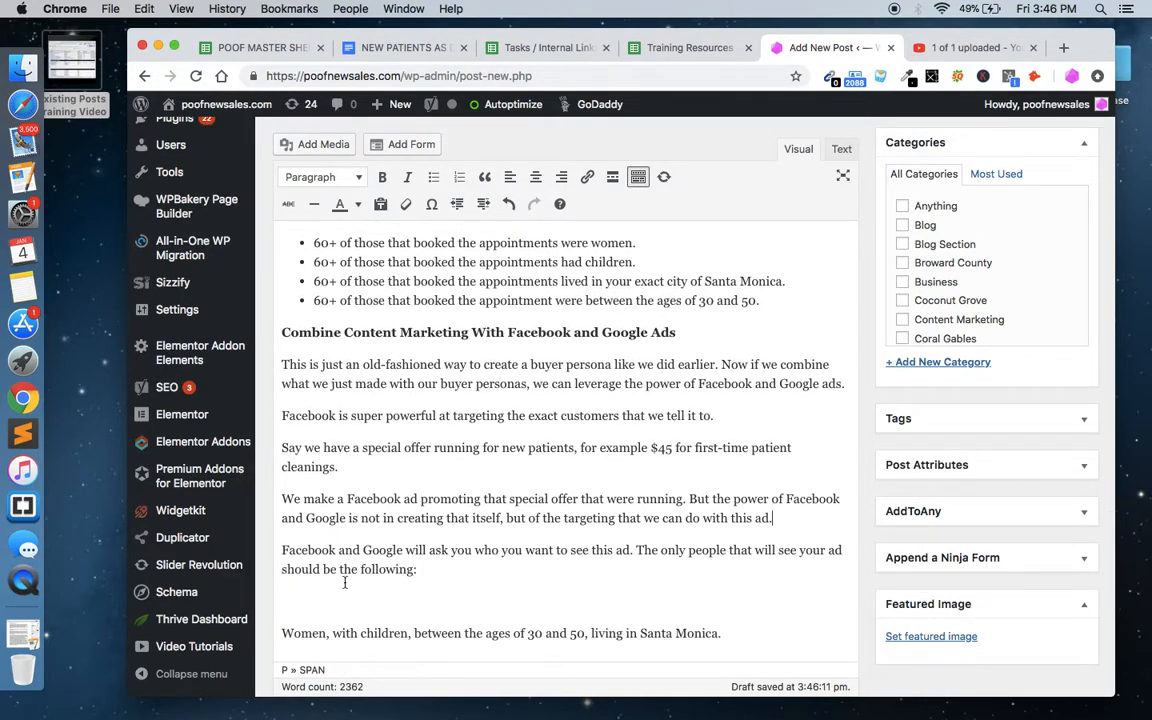
Step: Remove the remaining blank lines around the closing ad-targeting paragraphs and save the post as a draft
scroll(343, 580, down, 10)
scroll(343, 590, up, 8)
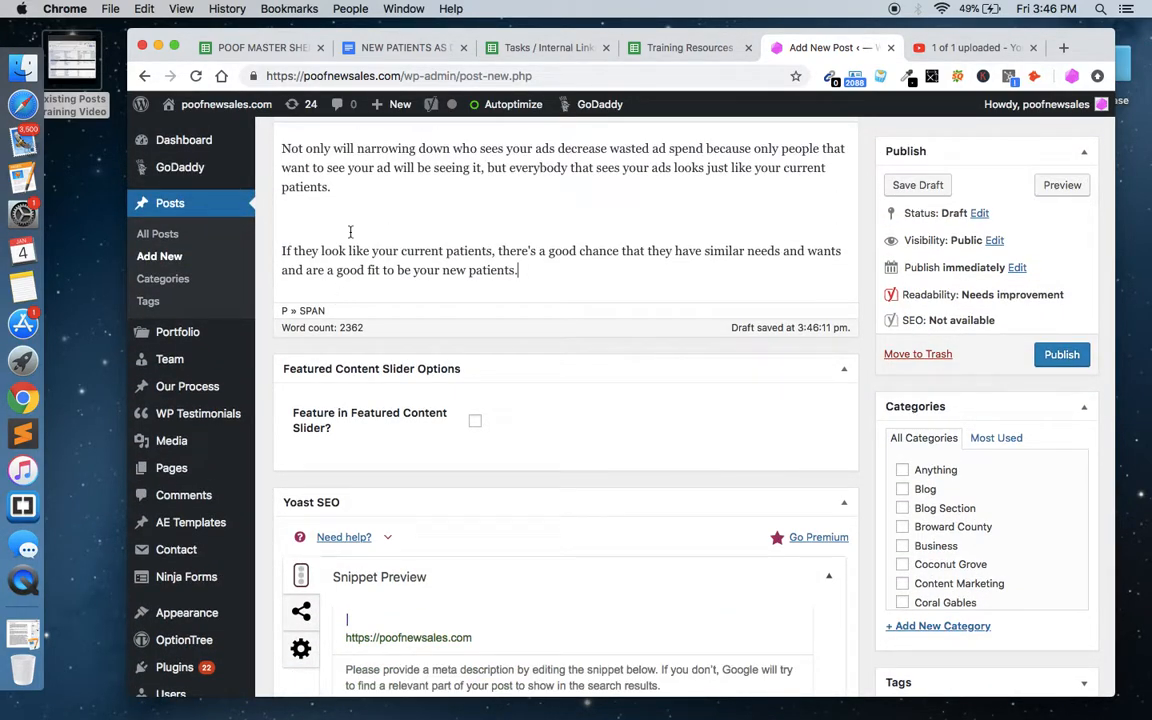
key(Up)
key(Up)
key(BackSpace)
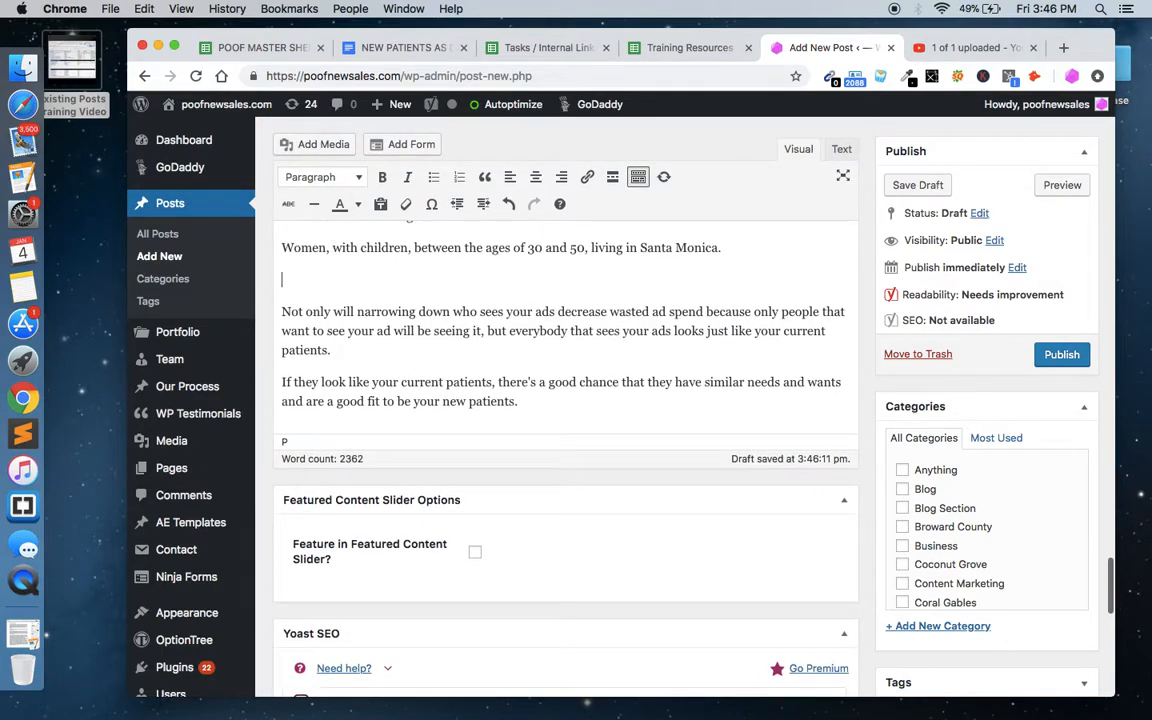
key(Up)
key(Up)
key(Up)
key(BackSpace)
scroll(337, 350, up, 6)
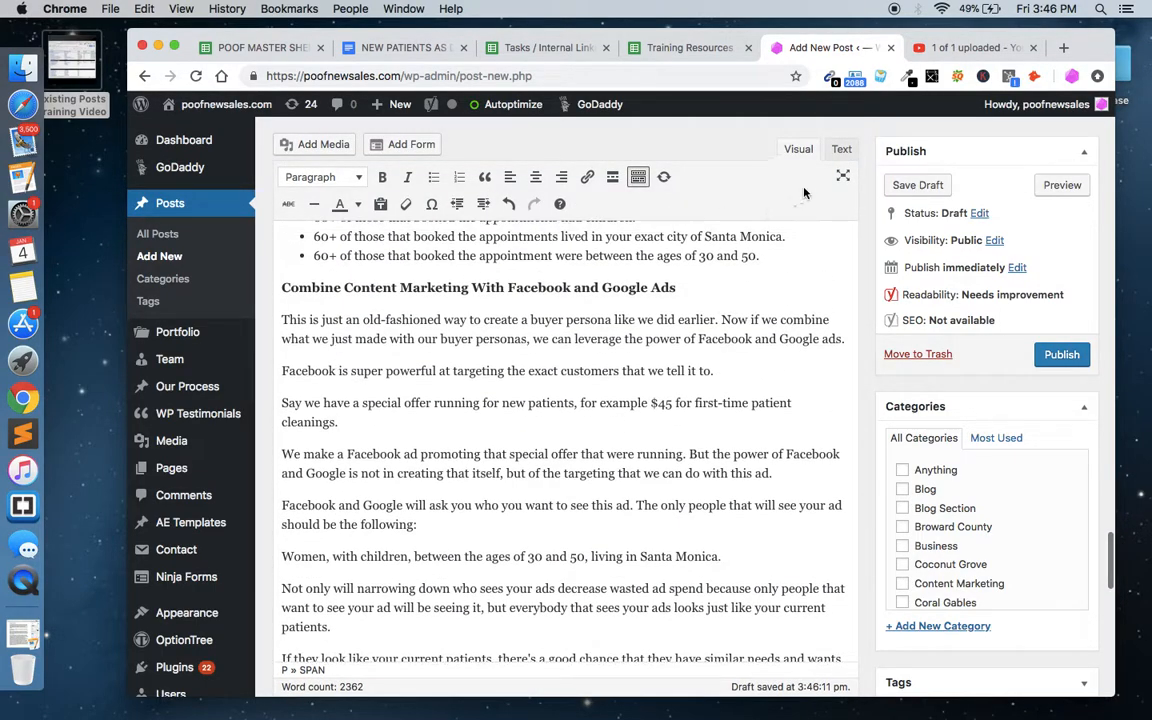
click(903, 186)
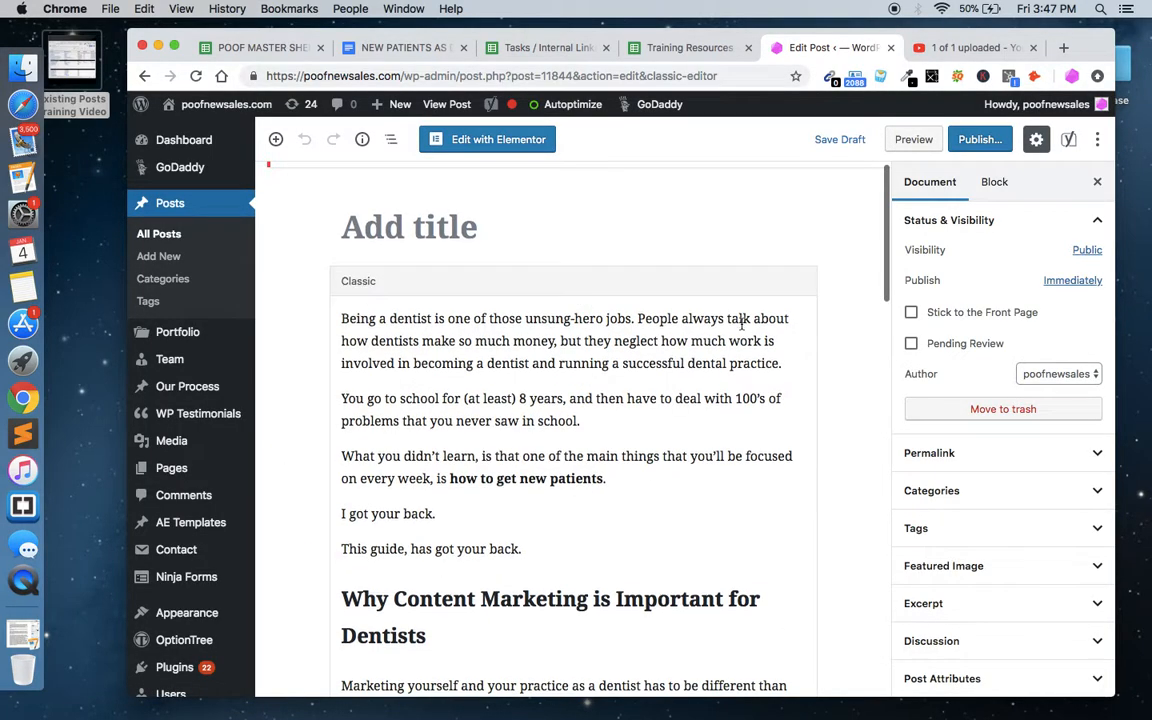
Step: Select poofnewsales as the post's author
click(1053, 375)
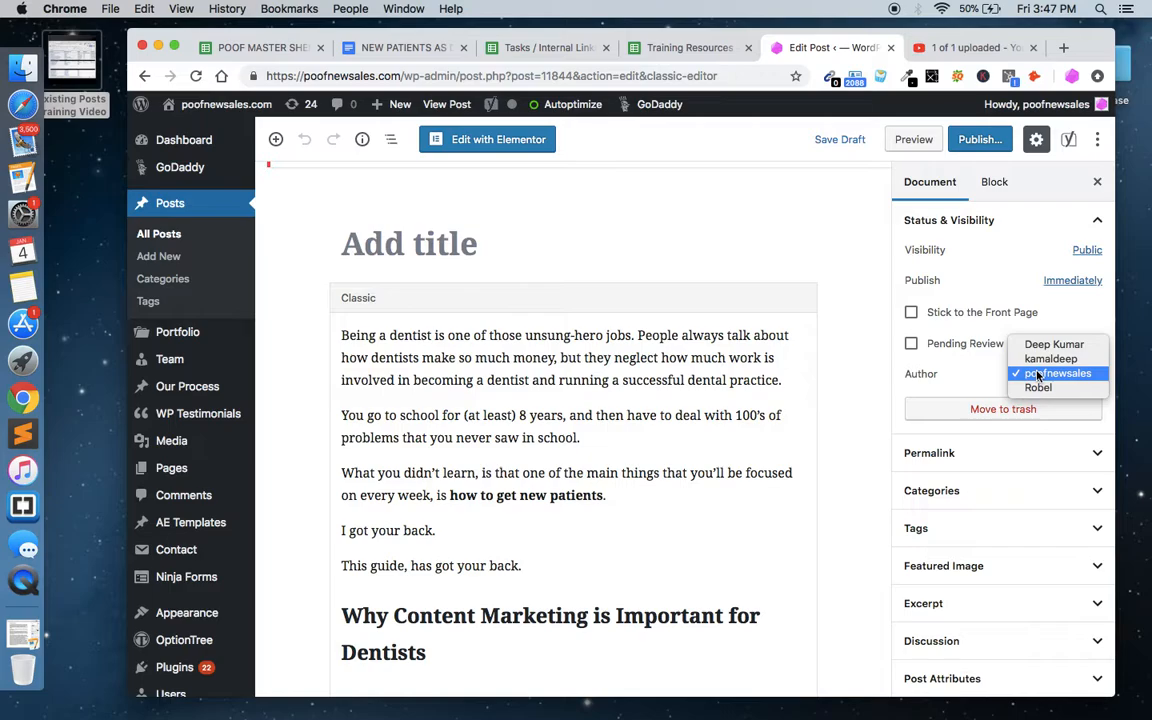
click(1041, 375)
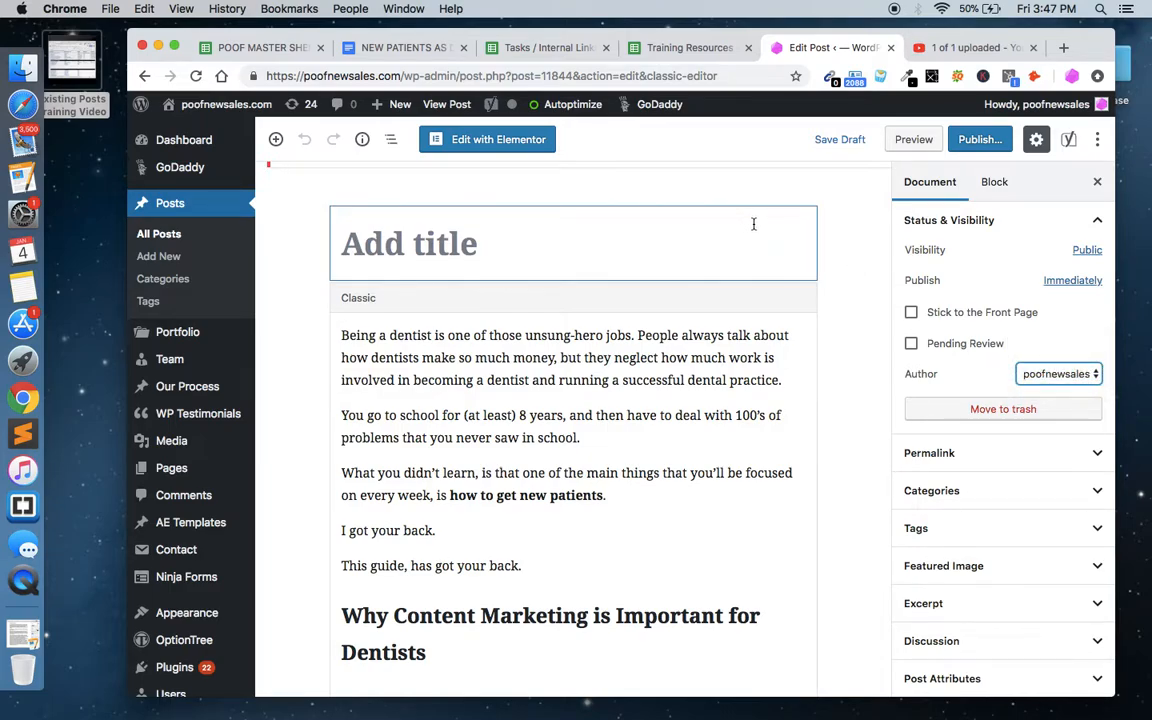
scroll(753, 224, down, 3)
scroll(753, 224, up, 3)
Step: Open the draft post's preview in a new browser tab
right_click(909, 142)
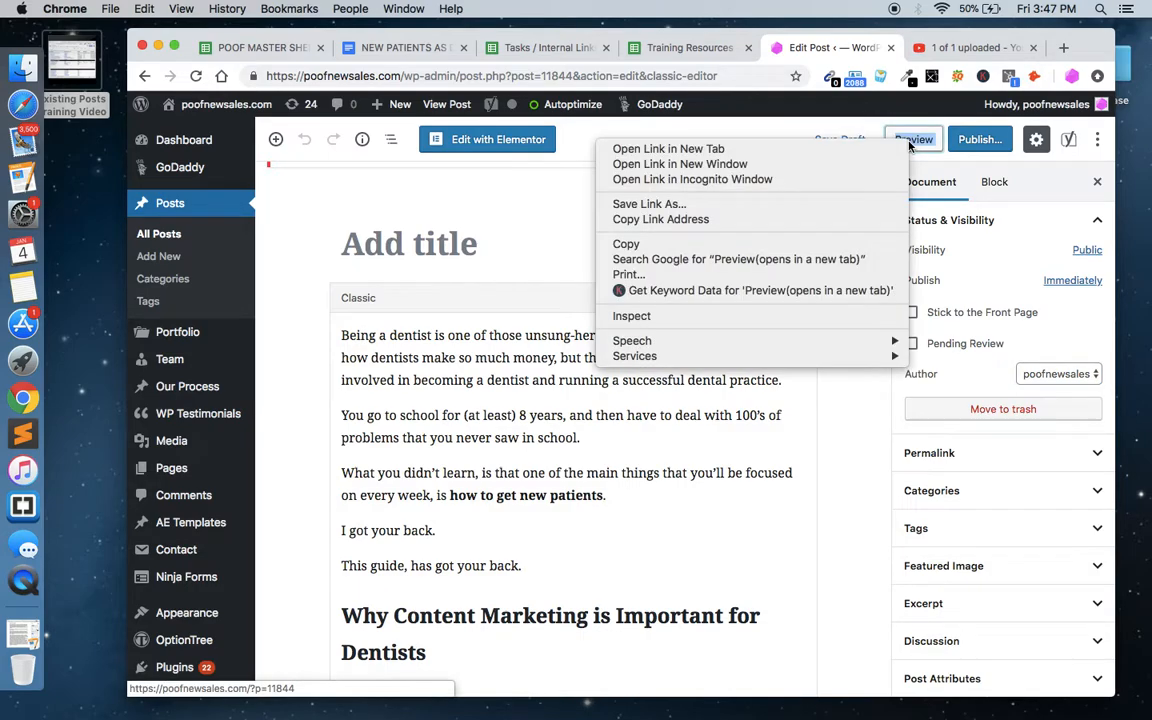
click(869, 150)
click(850, 50)
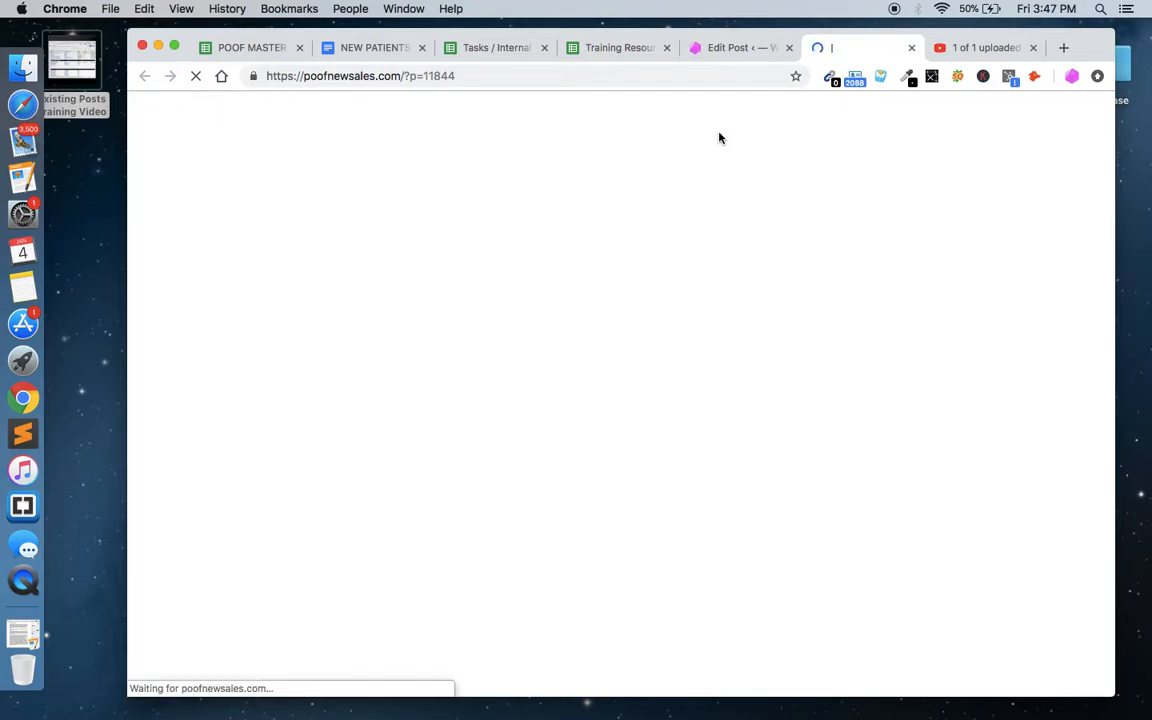
Step: Examine the paragraph spacing, headings and bulleted lists throughout the previewed dentist article
scroll(418, 374, down, 10)
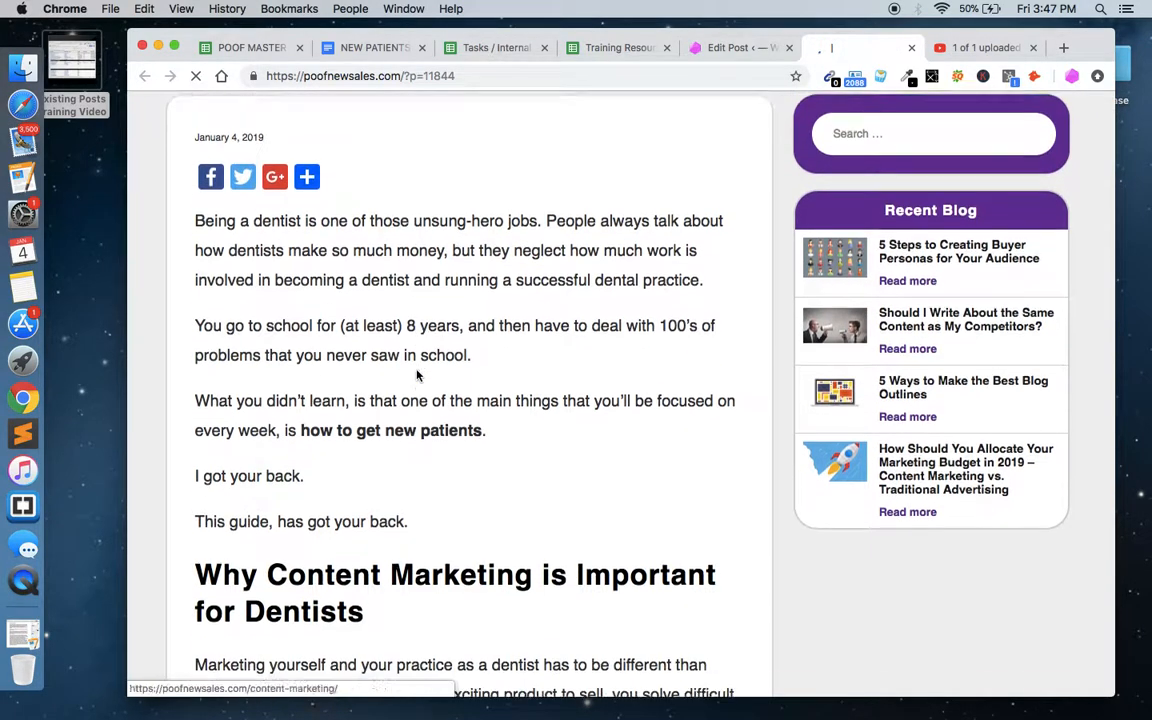
scroll(418, 374, down, 15)
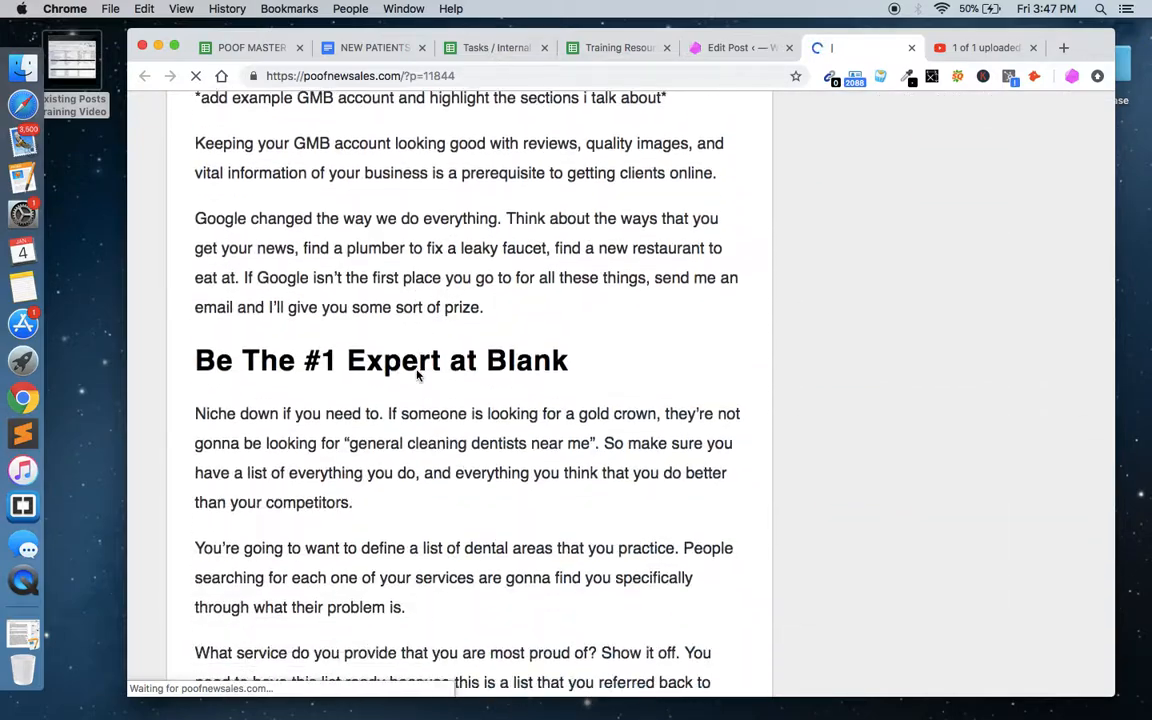
scroll(418, 372, down, 15)
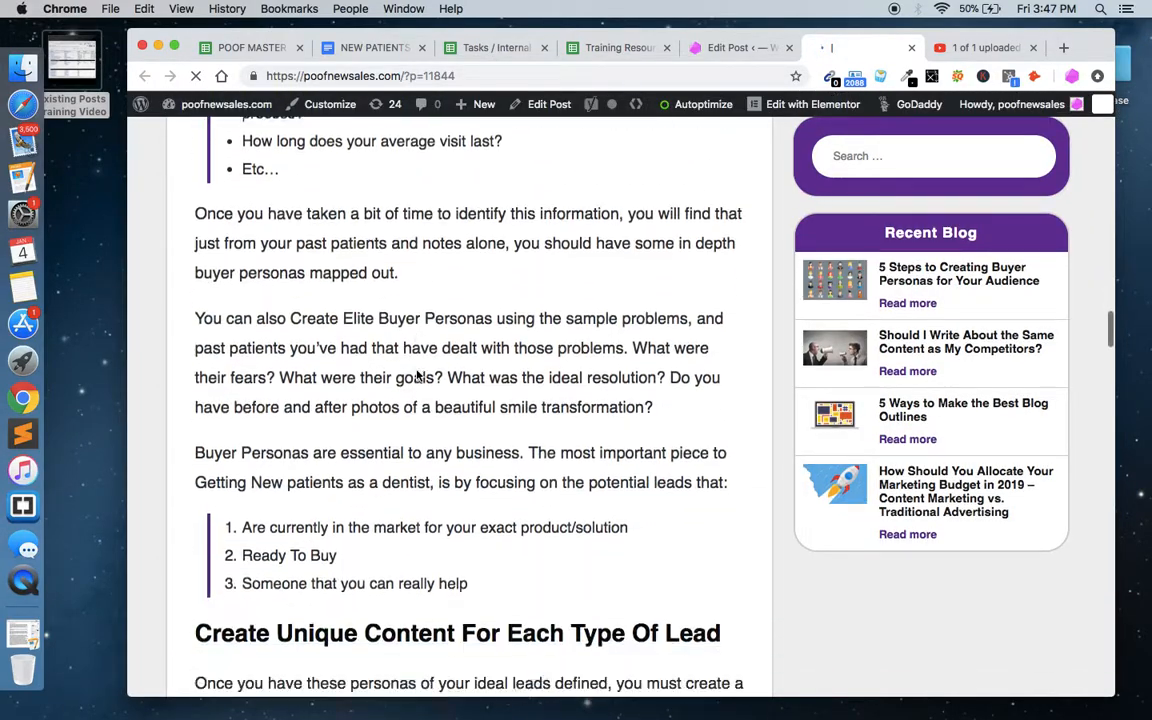
scroll(418, 374, up, 15)
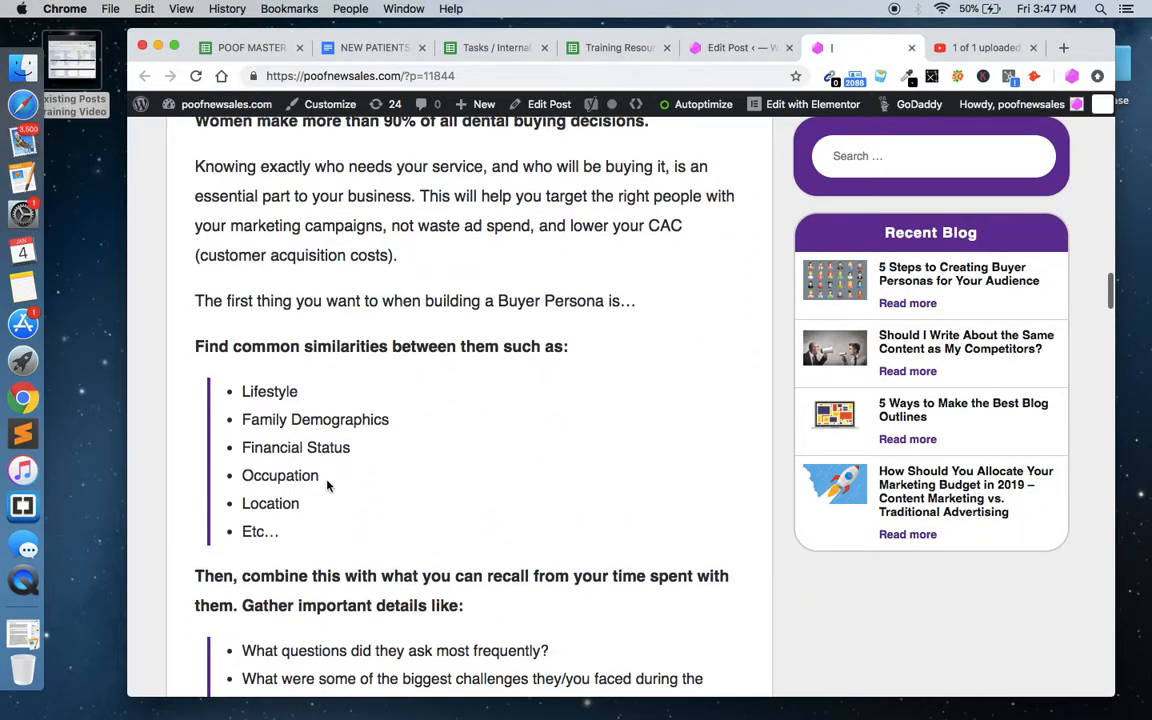
drag(316, 515, 254, 413)
scroll(317, 440, down, 15)
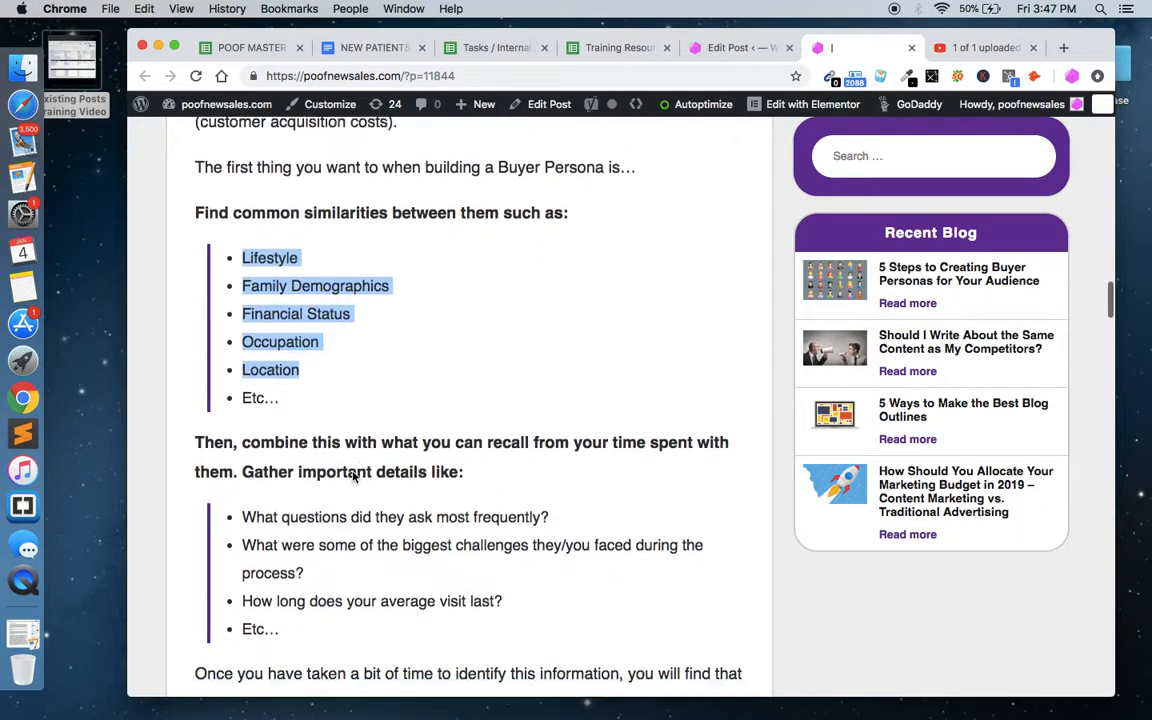
scroll(352, 472, down, 20)
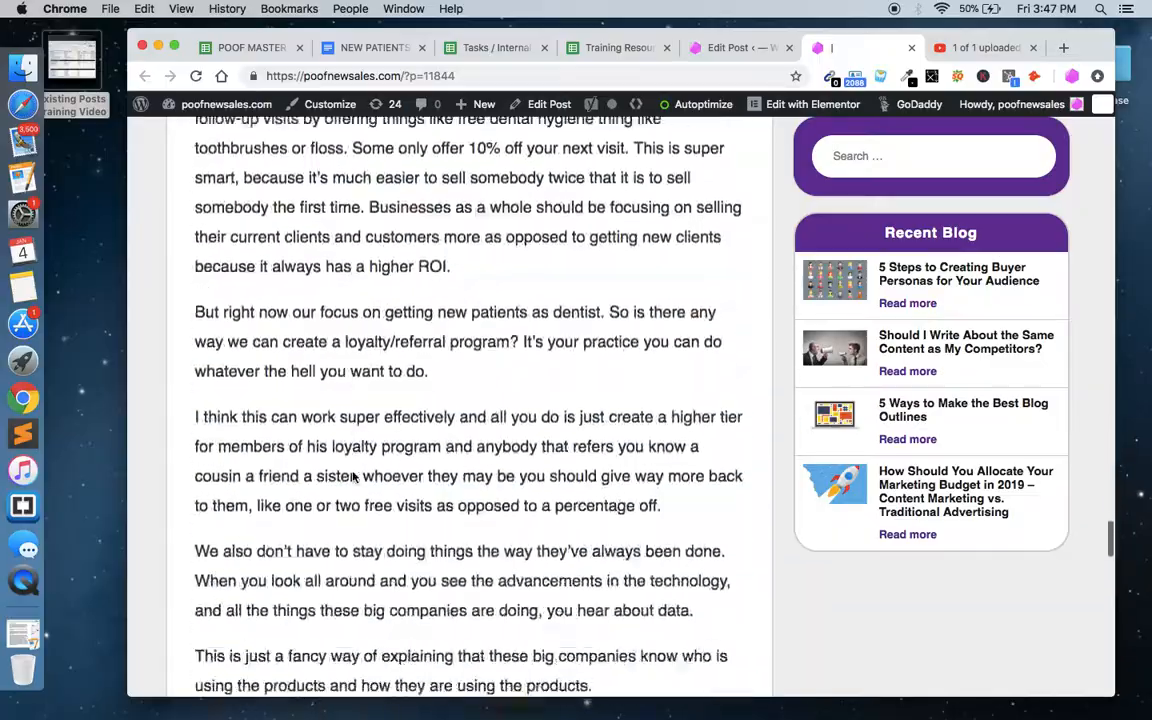
scroll(352, 472, up, 5)
scroll(352, 472, up, 20)
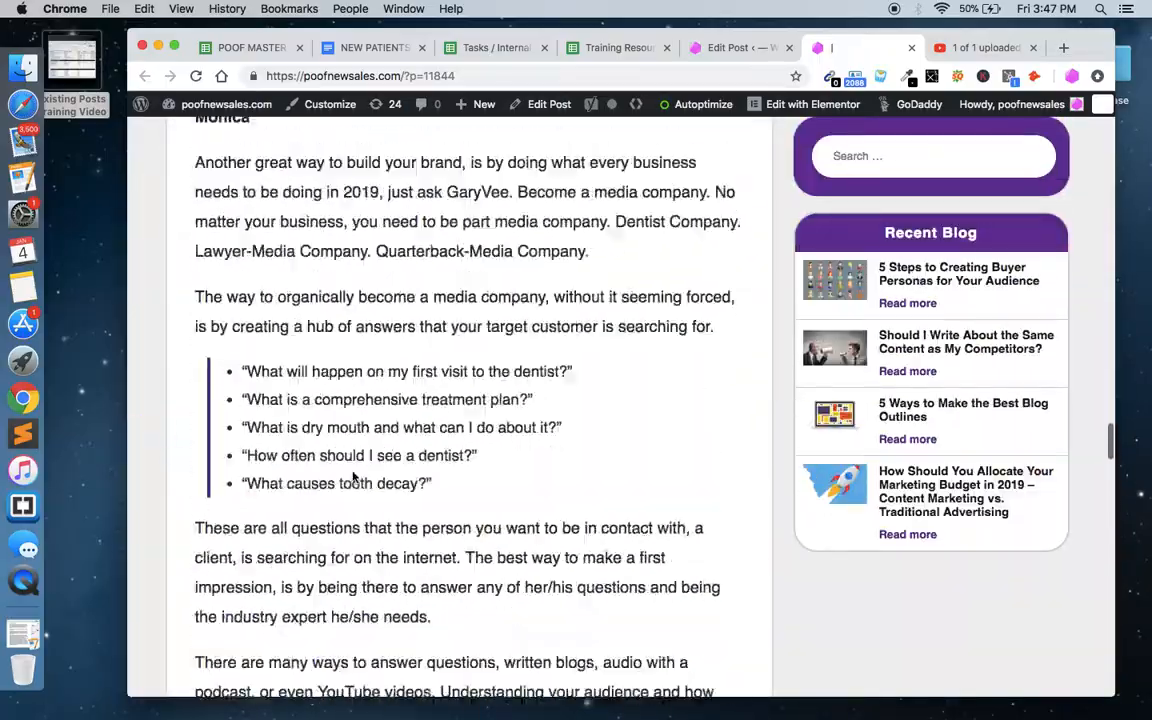
scroll(341, 404, up, 20)
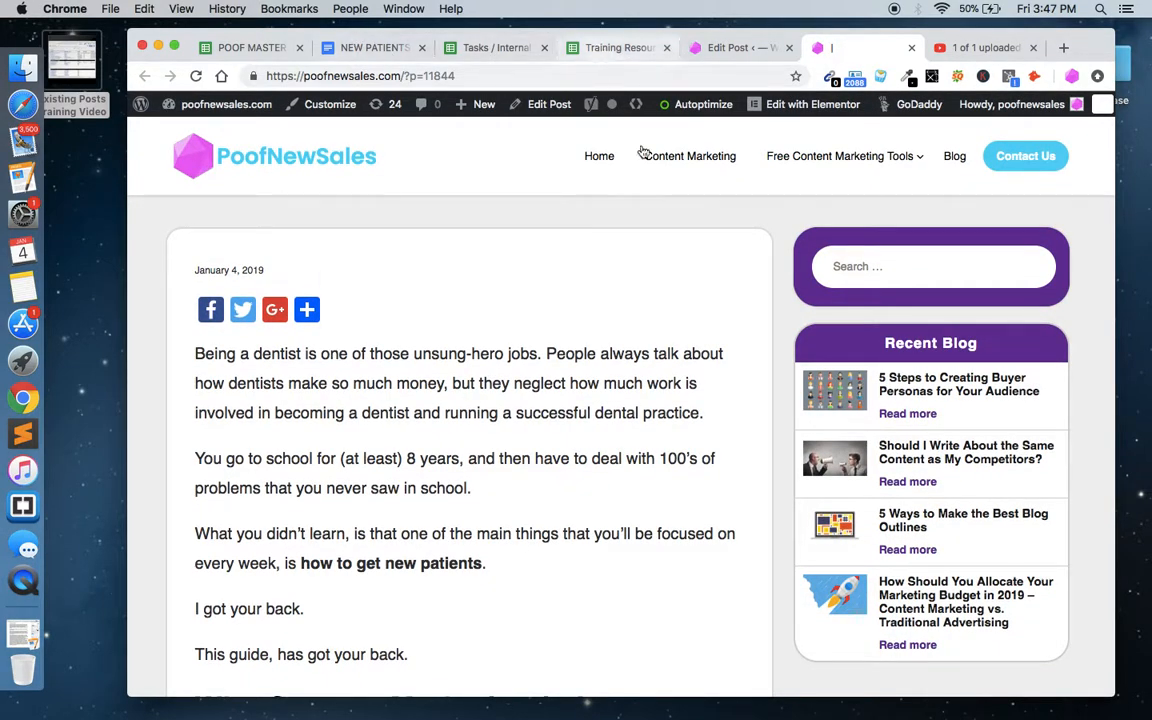
scroll(632, 350, down, 10)
scroll(632, 350, down, 3)
scroll(613, 402, up, 8)
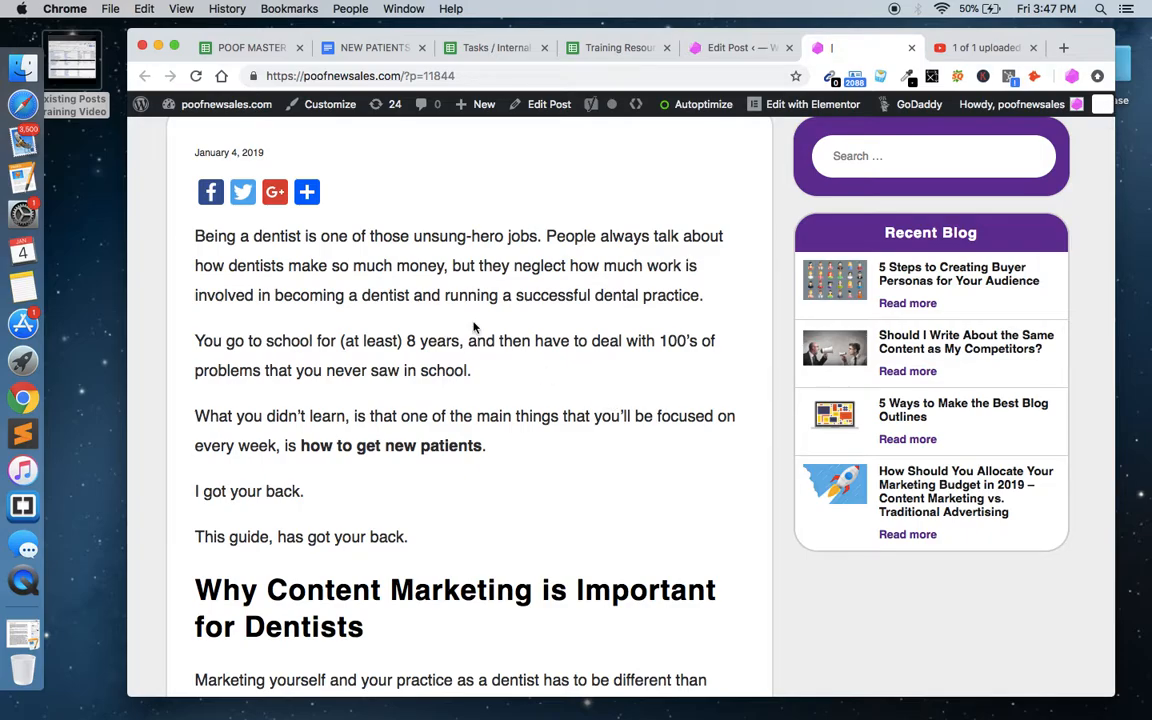
Step: Switch to the NEW PATIENTS AS DENTIST BLOG document and merge the opening paragraphs, through "I got your back.", into a single paragraph
click(362, 47)
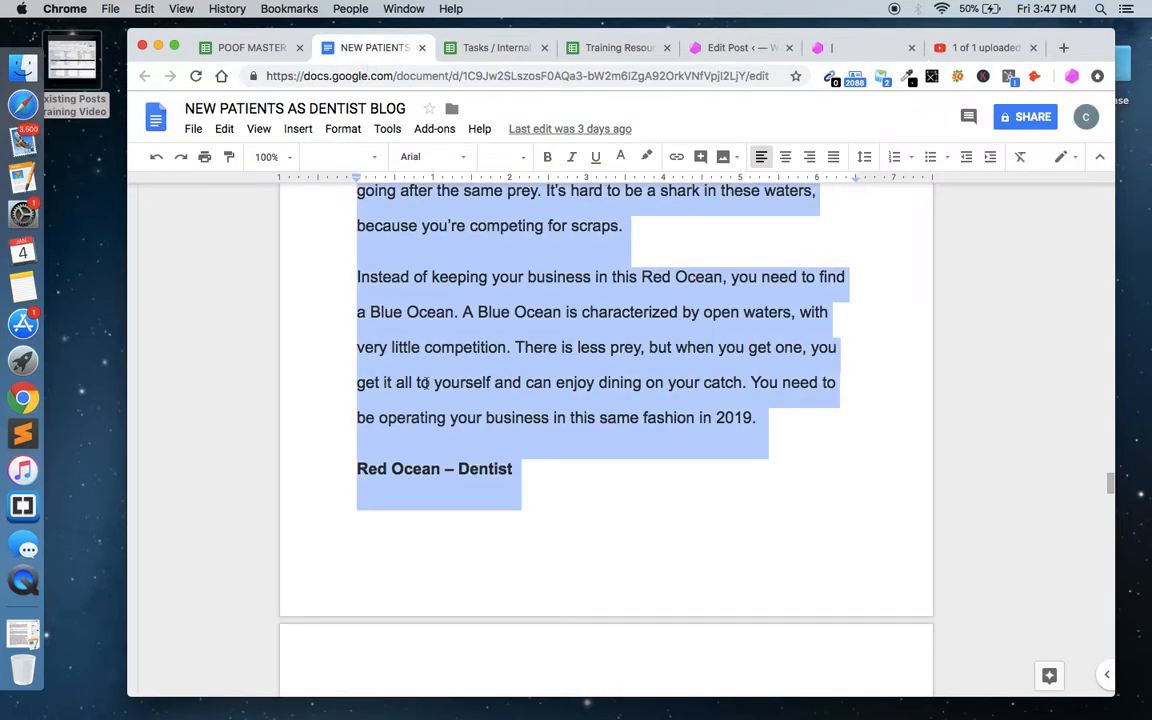
scroll(426, 383, up, 20)
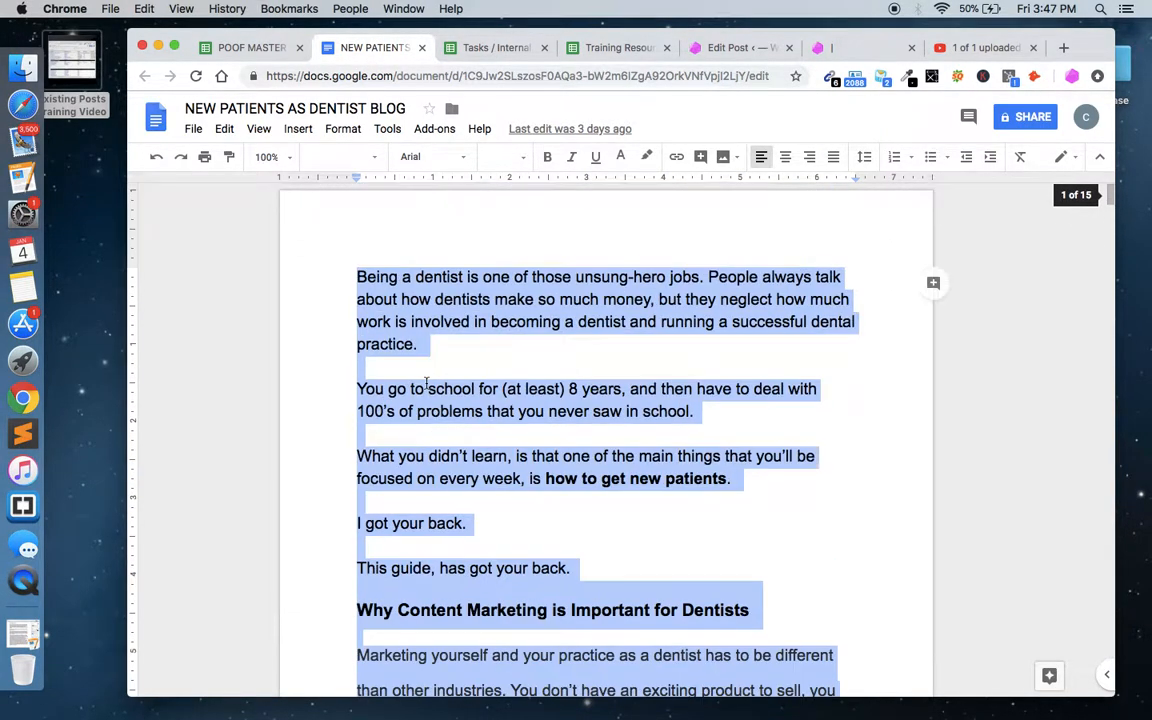
click(475, 270)
click(436, 348)
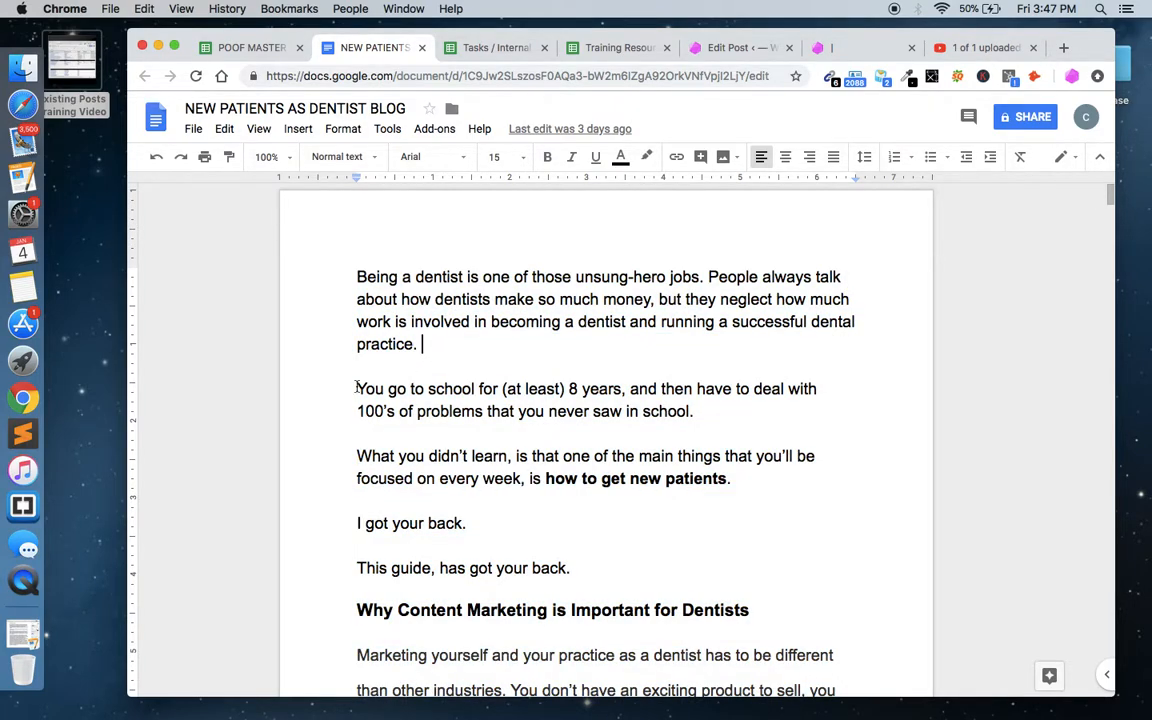
click(357, 389)
key(BackSpace)
key(BackSpace)
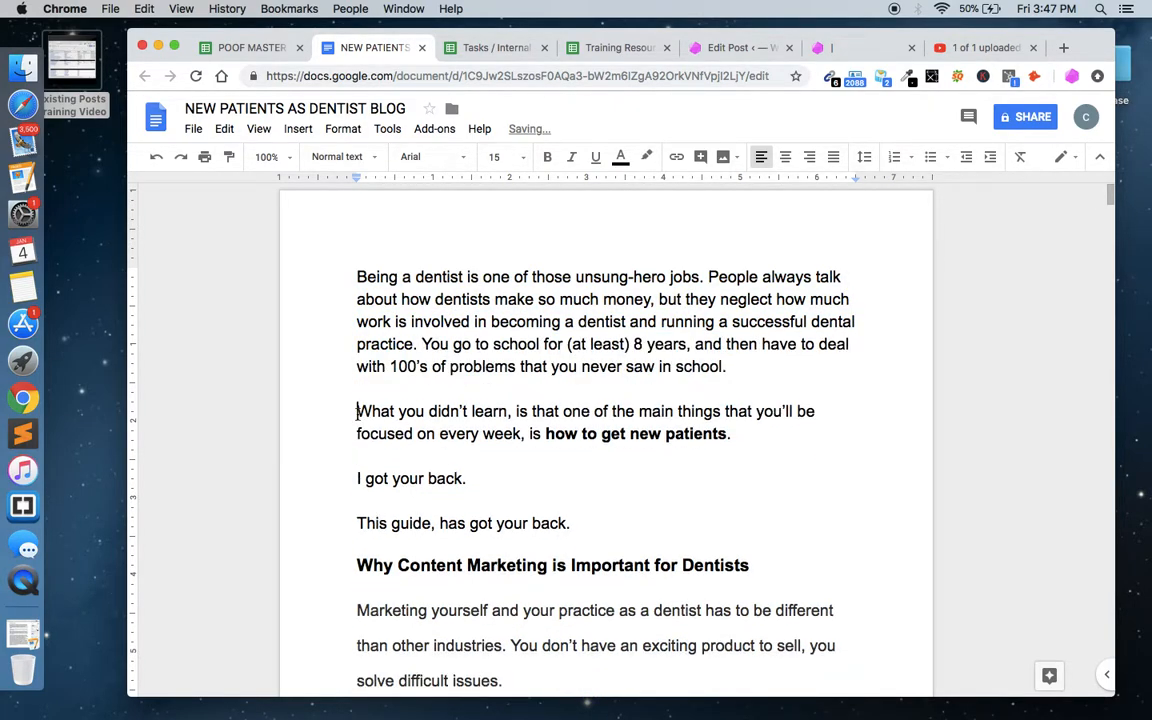
key(BackSpace)
key(BackSpace)
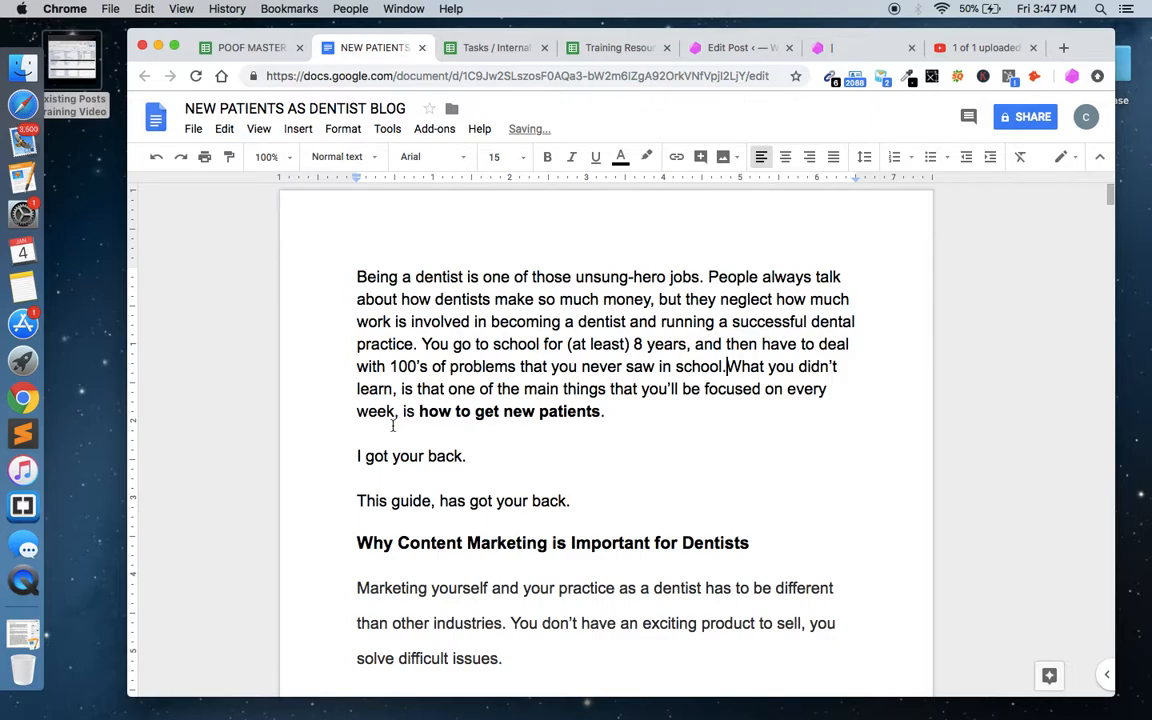
key(BackSpace)
key(BackSpace)
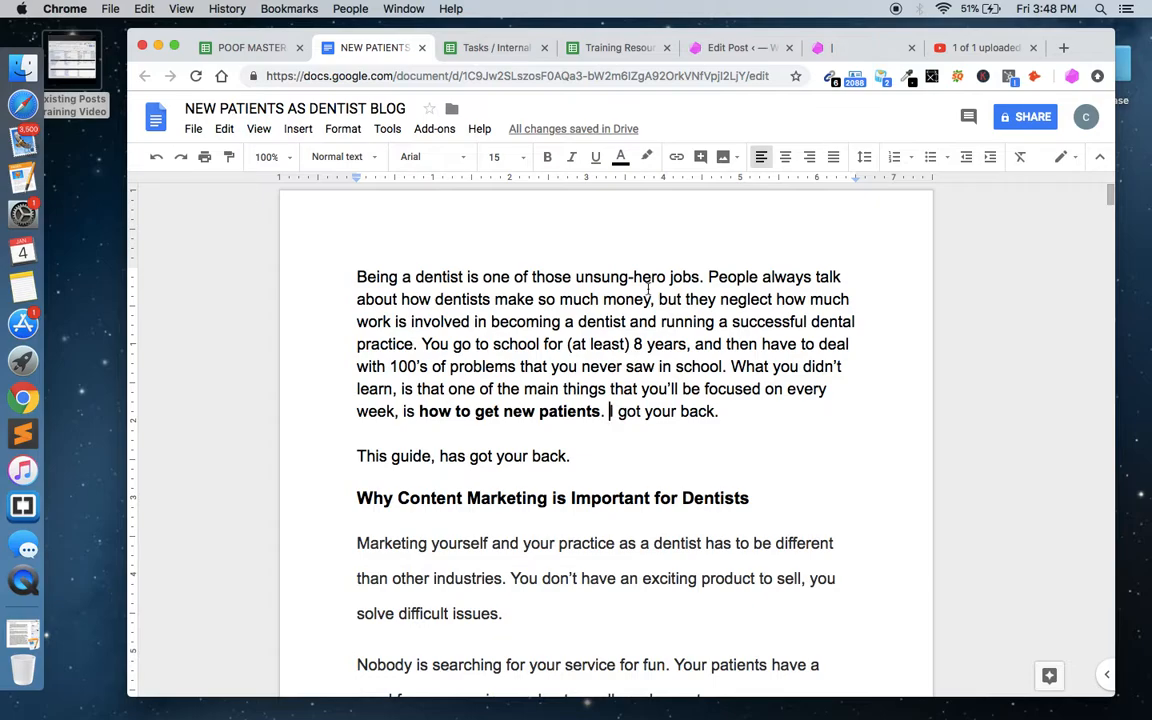
Step: Compare the short introductory paragraphs in the post preview with the merged opening paragraph in the Google Docs document
click(833, 48)
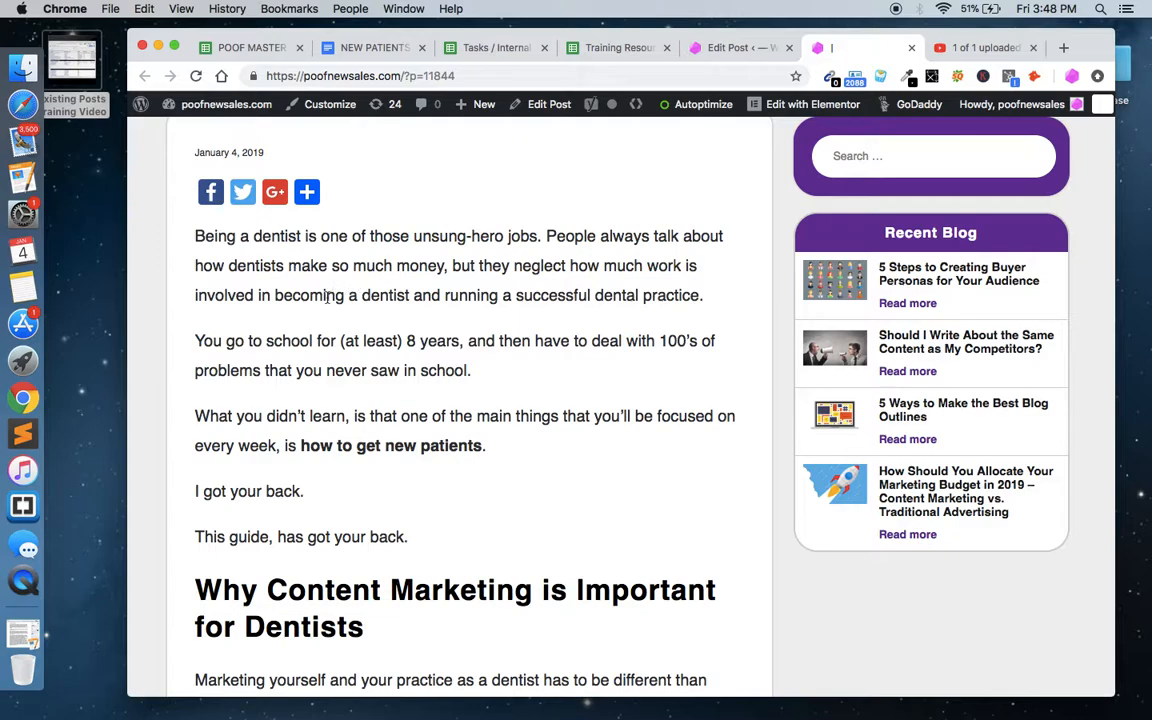
drag(303, 318, 318, 362)
click(326, 357)
scroll(335, 405, down, 3)
click(370, 48)
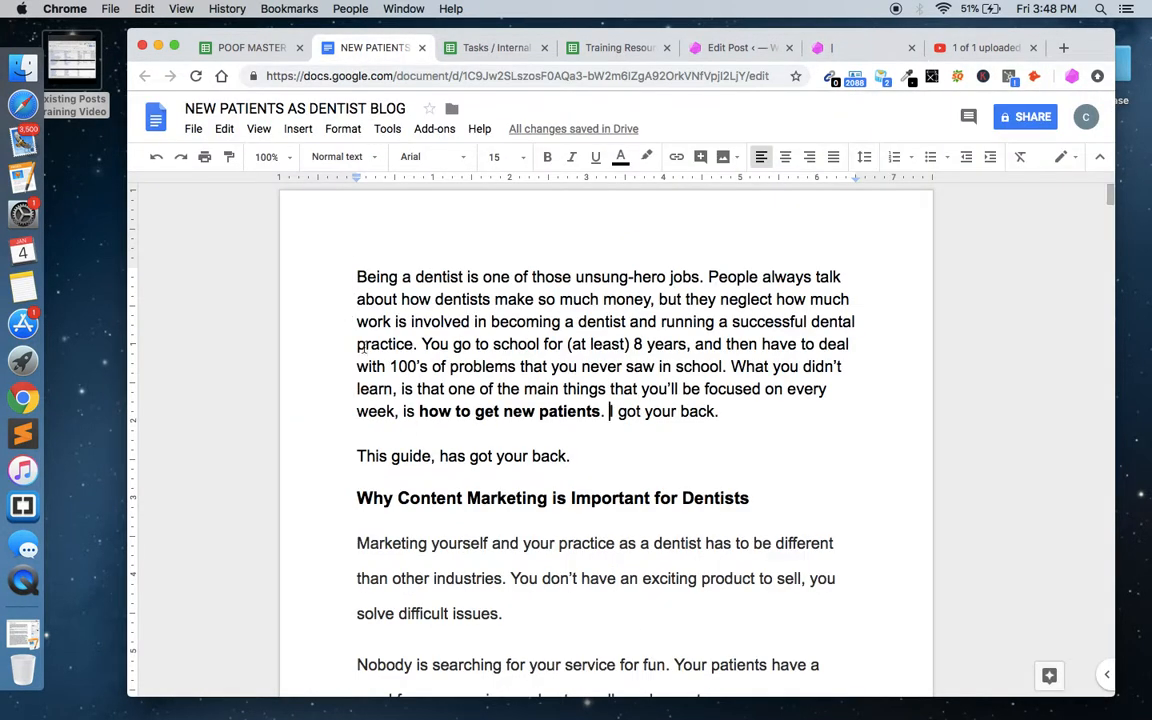
click(831, 50)
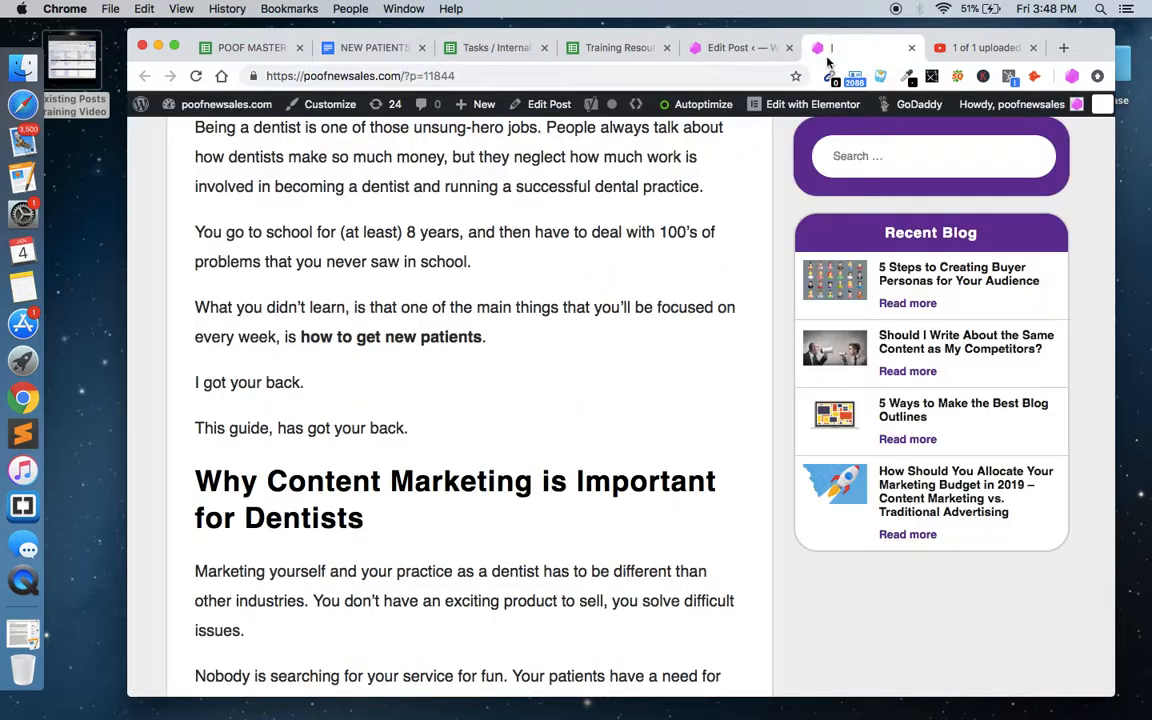
scroll(571, 350, up, 2)
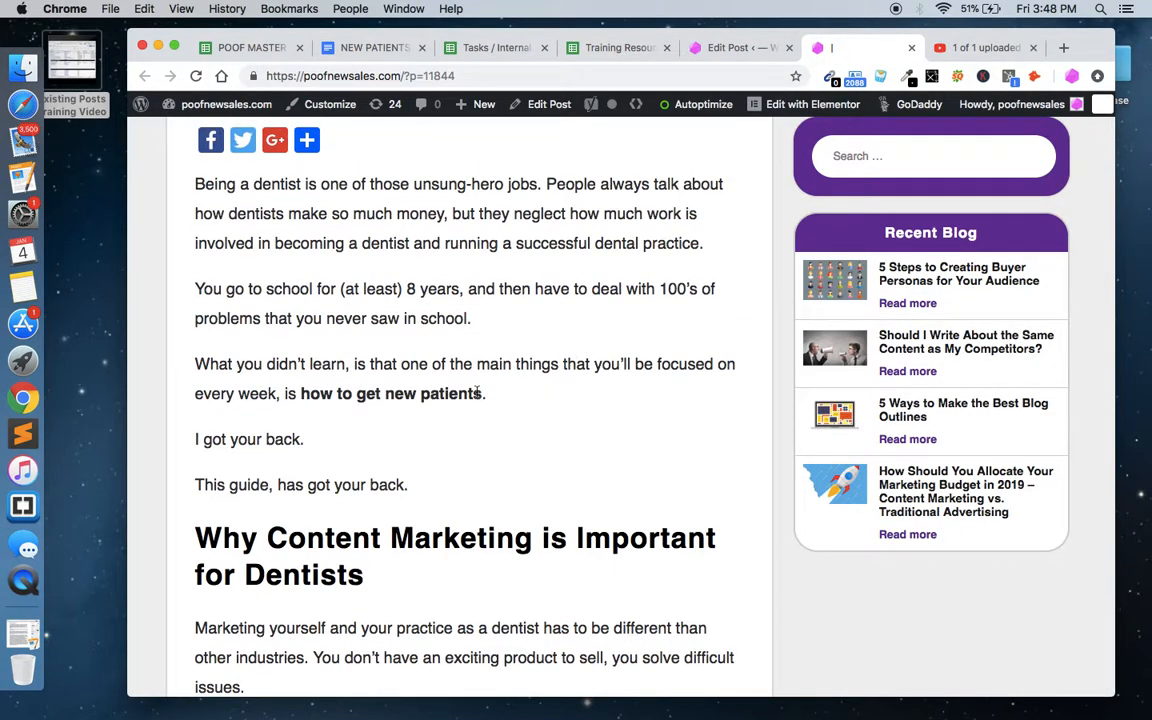
Step: Examine the bold phrase "how to get new patients" and the spacing of the surrounding short paragraphs in the preview
drag(486, 395, 300, 395)
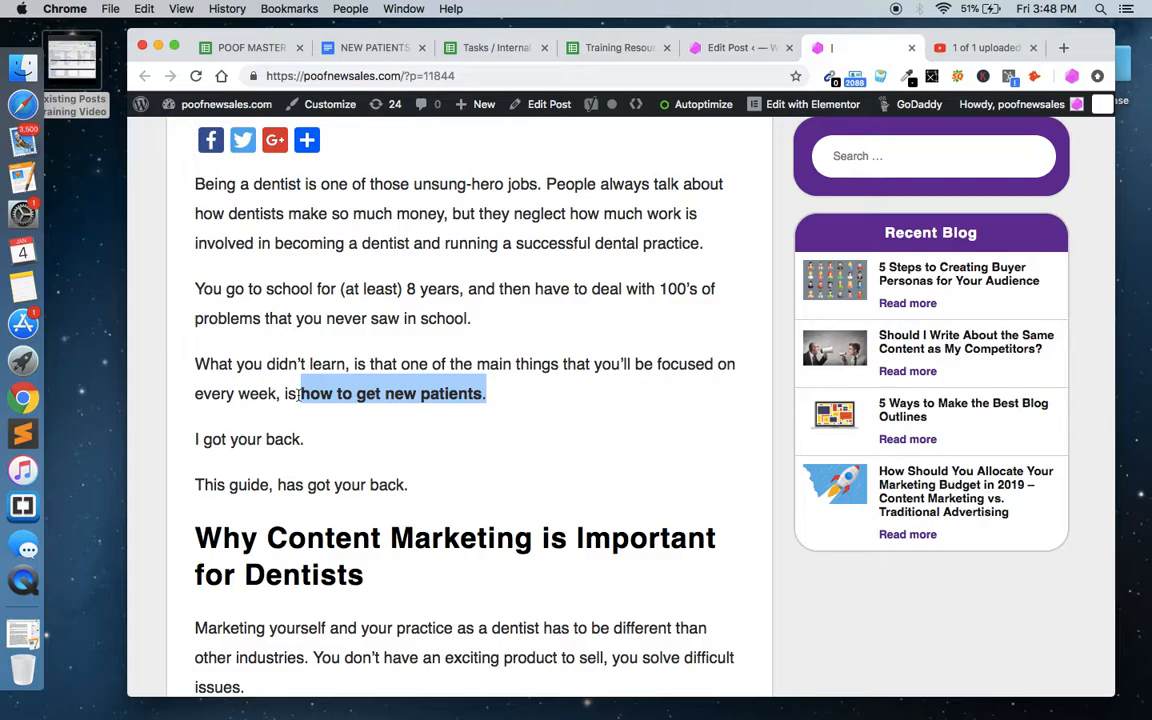
scroll(300, 396, up, 3)
scroll(300, 398, down, 10)
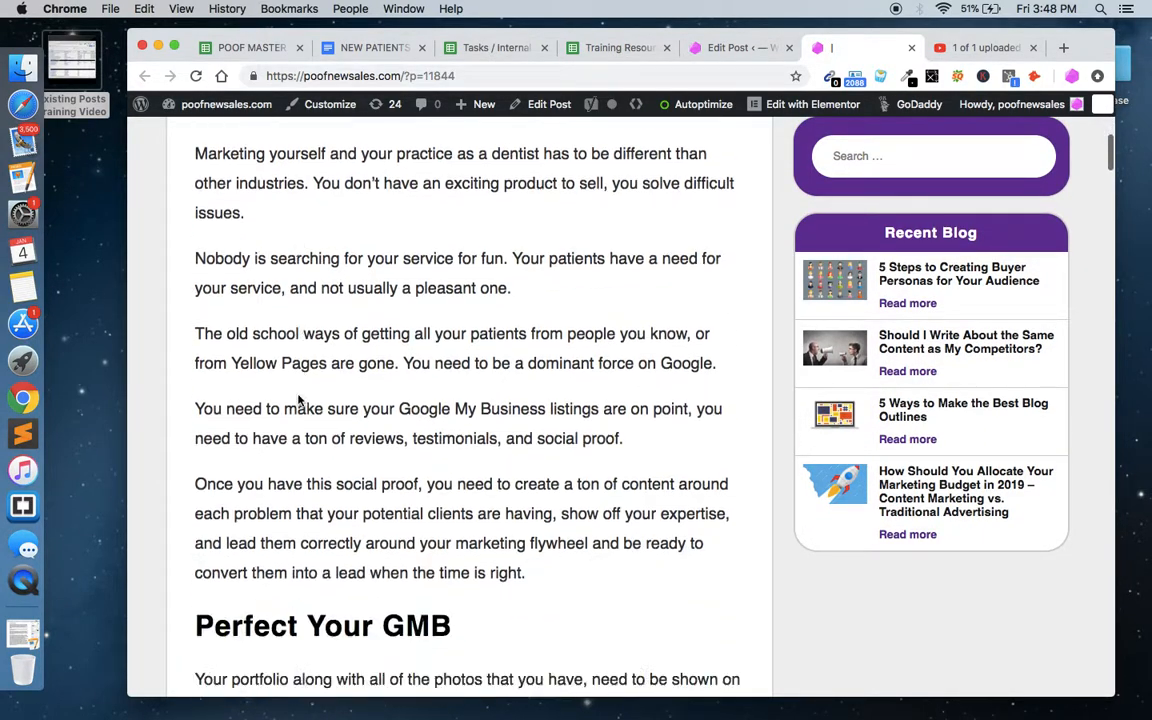
drag(357, 225, 416, 405)
scroll(415, 410, down, 5)
scroll(418, 418, up, 8)
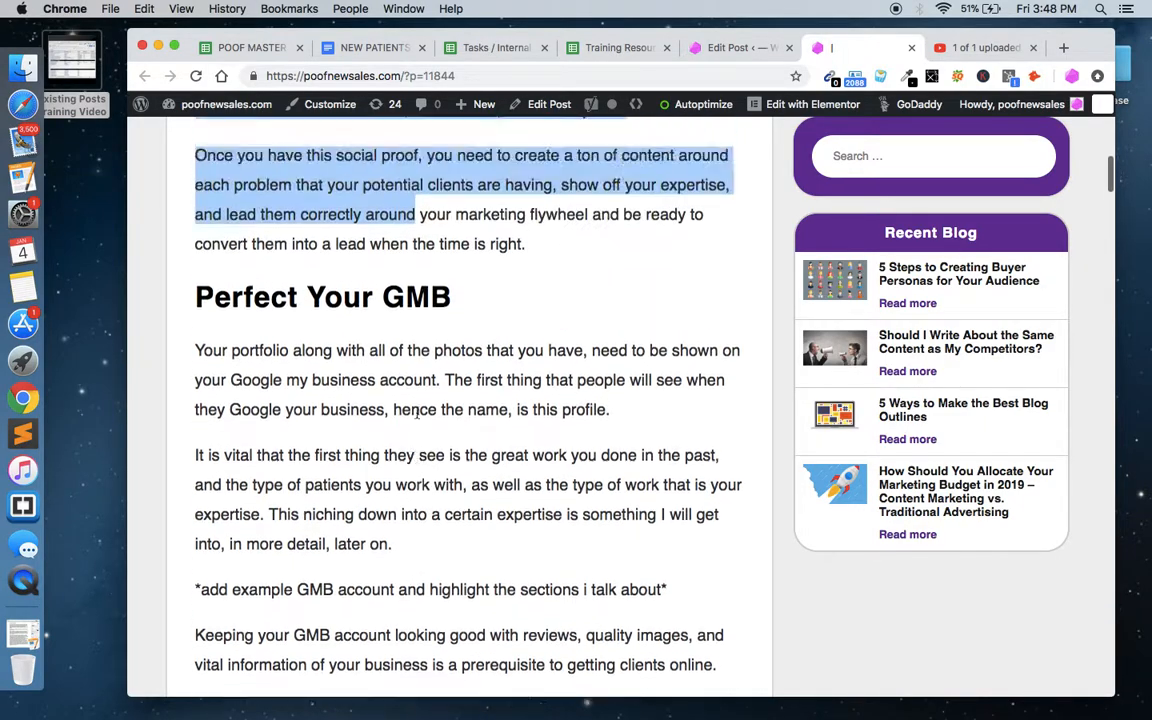
scroll(418, 418, up, 5)
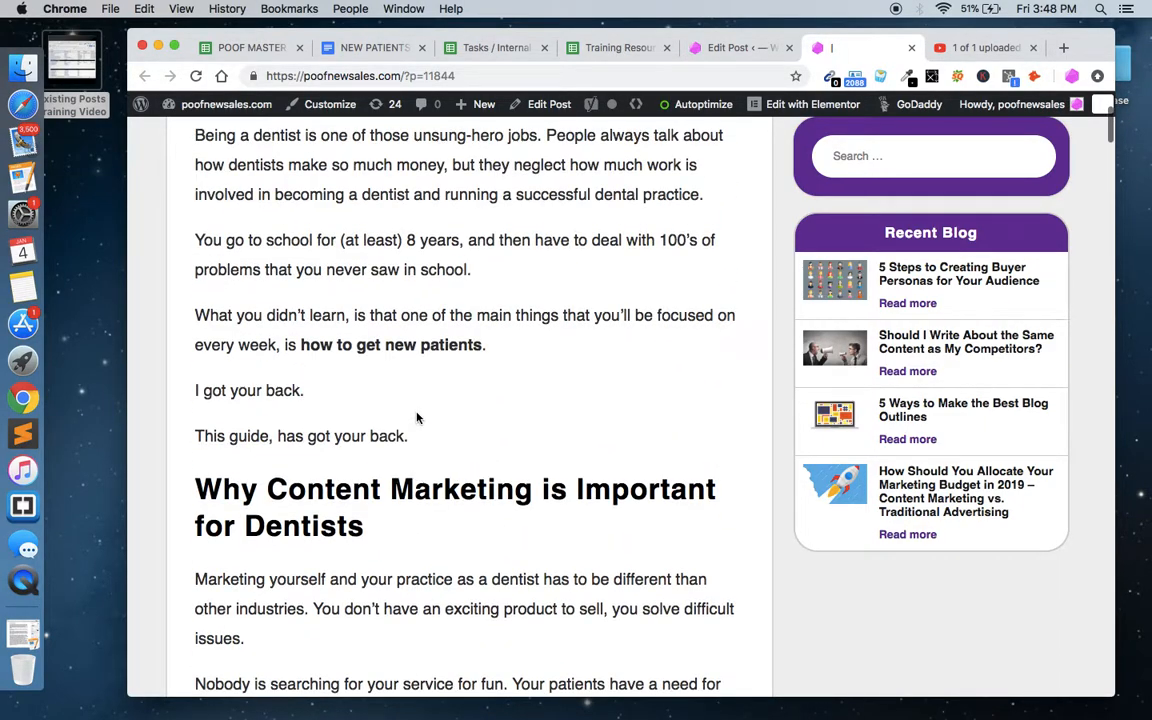
drag(486, 429, 288, 428)
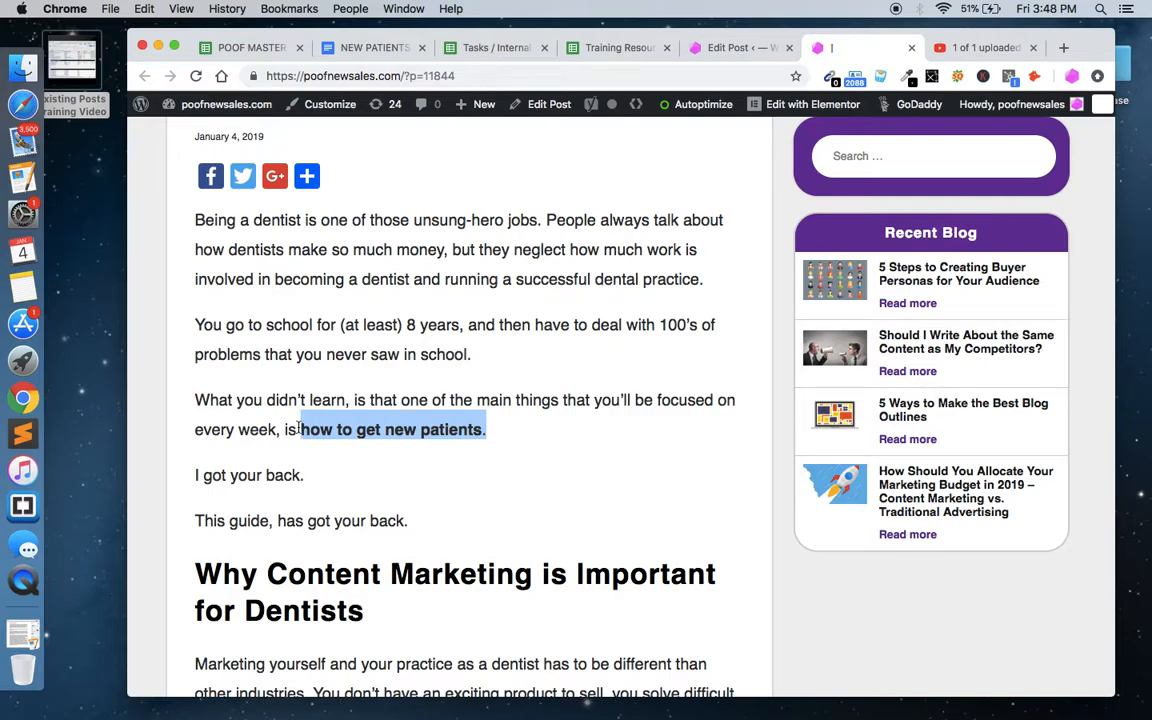
click(389, 400)
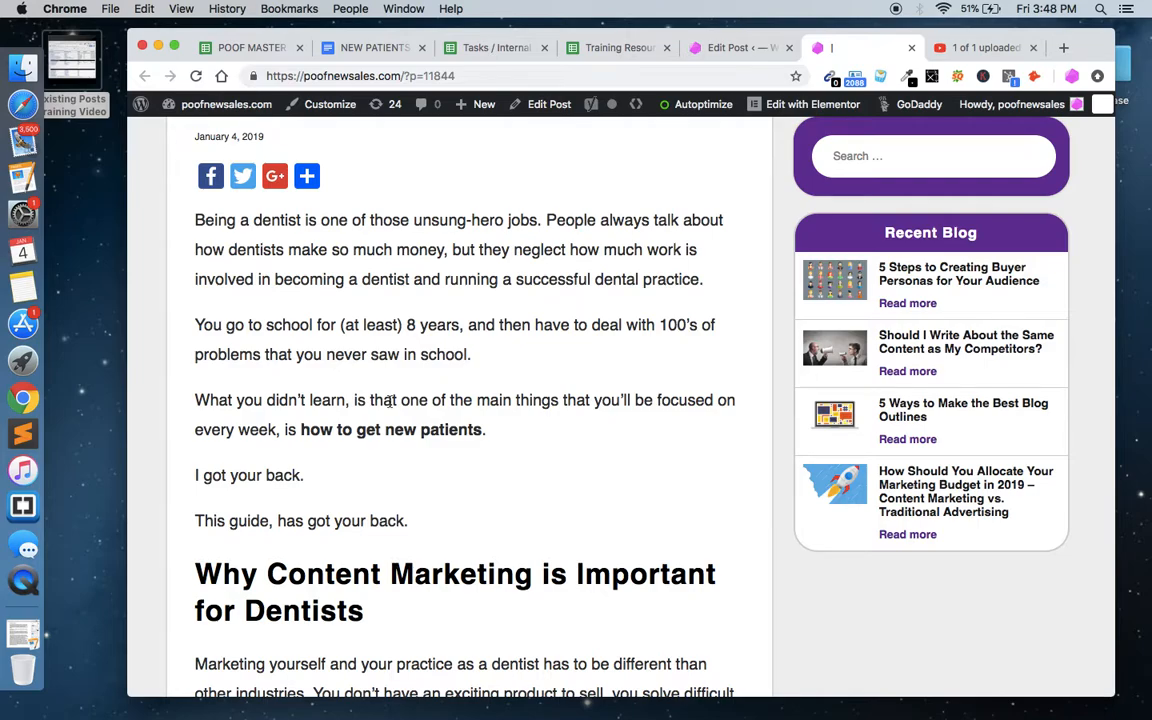
Step: Examine the bulleted lists under "Find common similarities between them such as:" and "Gather important details like:" in the preview
scroll(418, 373, down, 2)
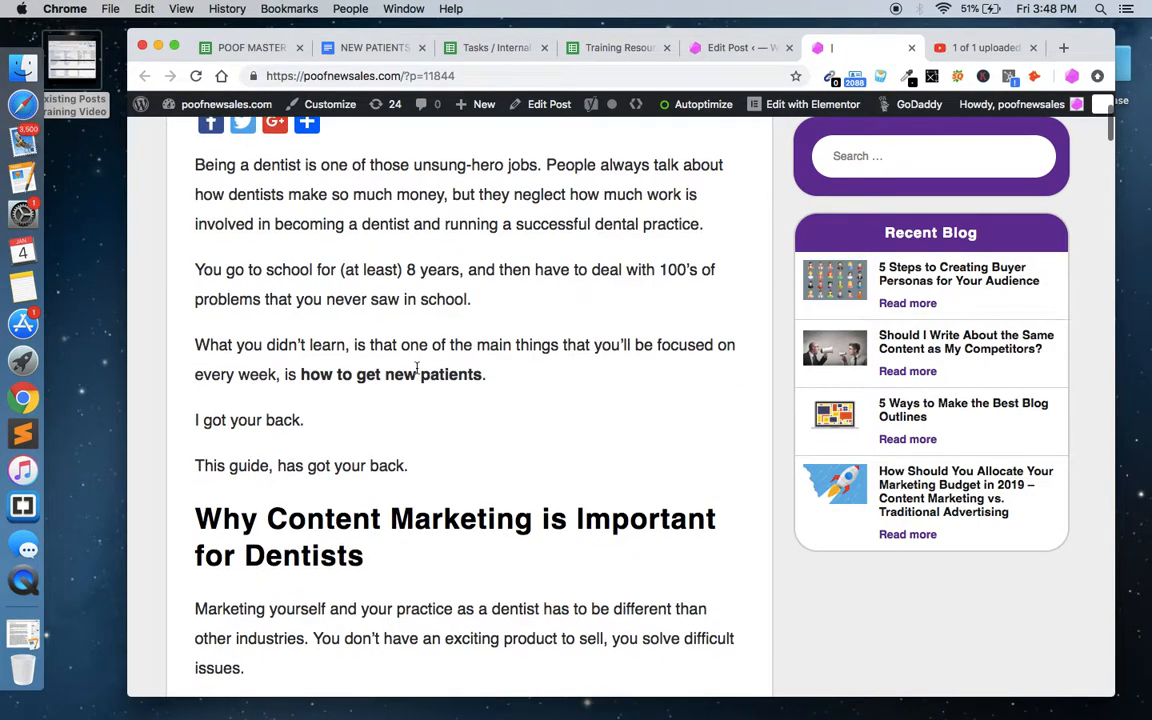
scroll(418, 373, down, 20)
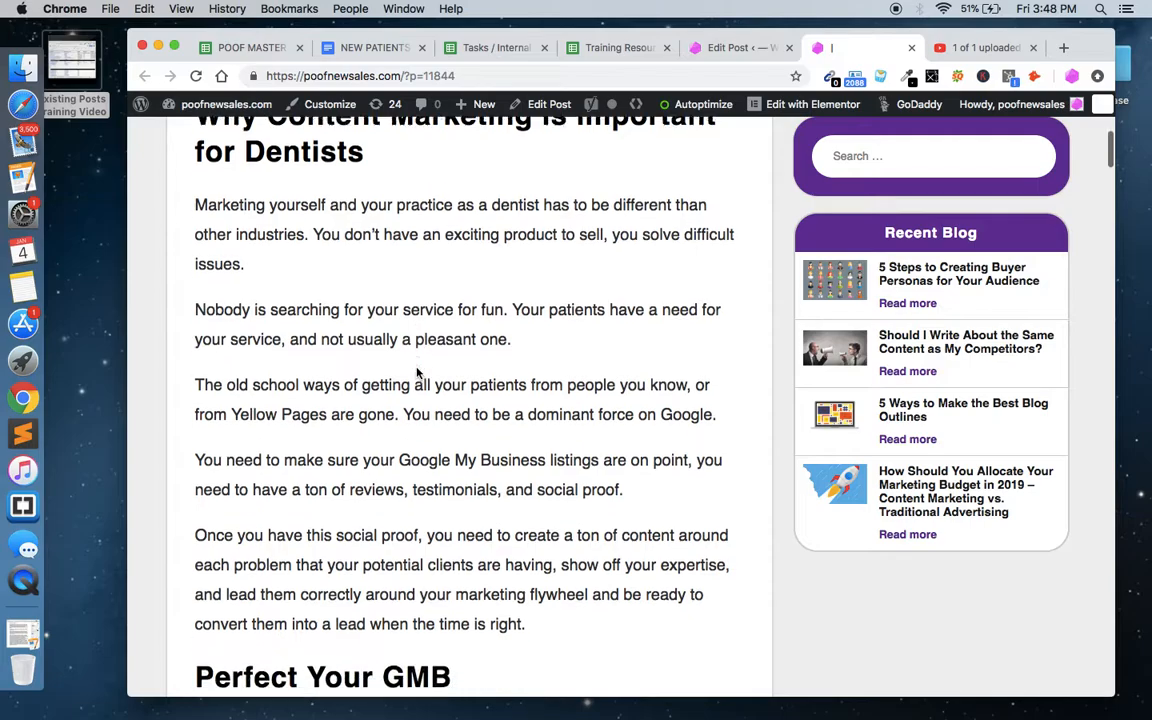
scroll(417, 368, down, 15)
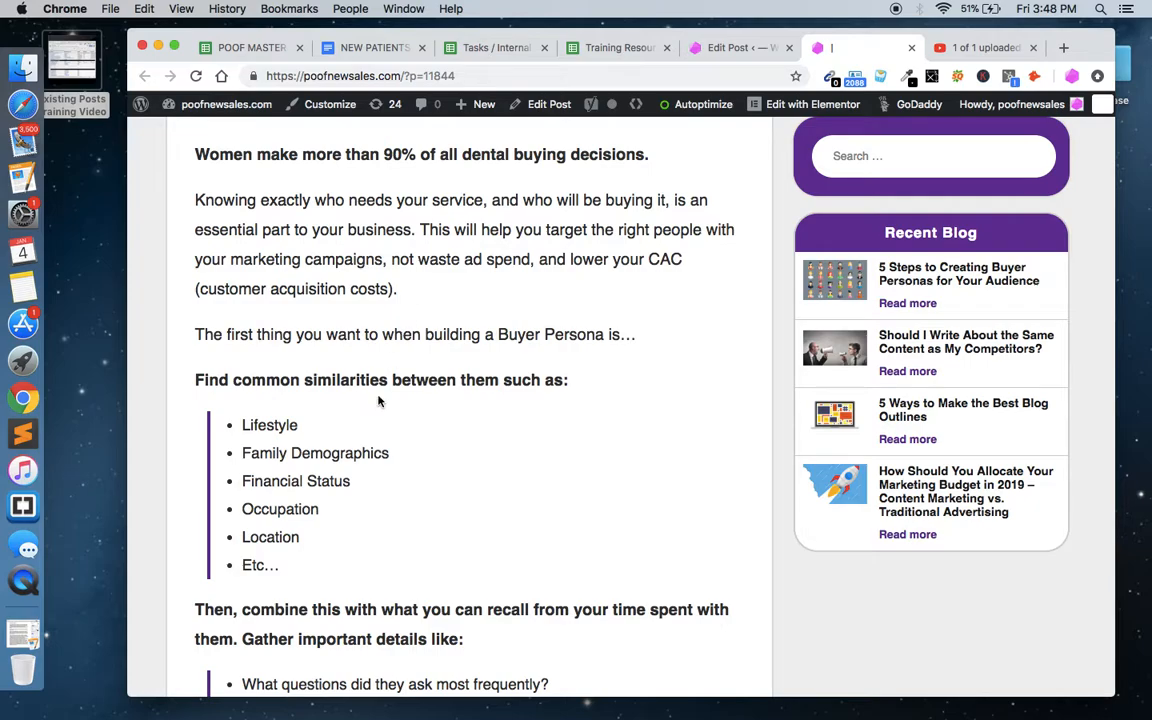
scroll(344, 471, down, 5)
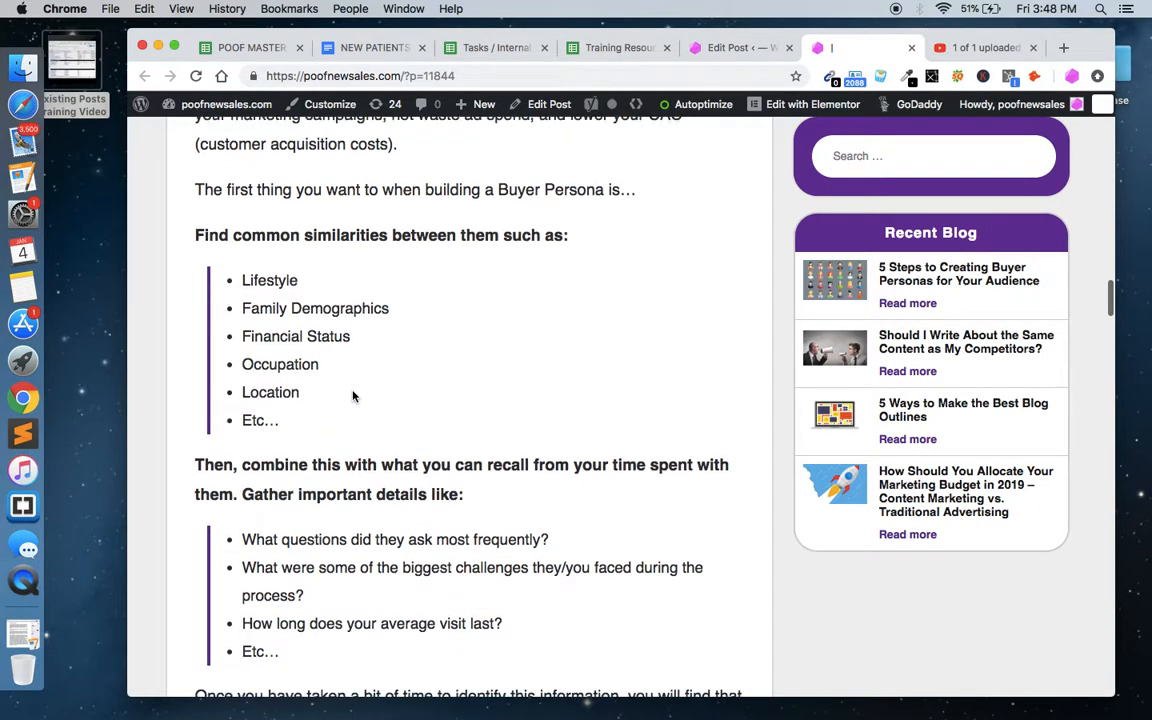
drag(243, 472, 378, 532)
click(378, 532)
scroll(360, 586, down, 3)
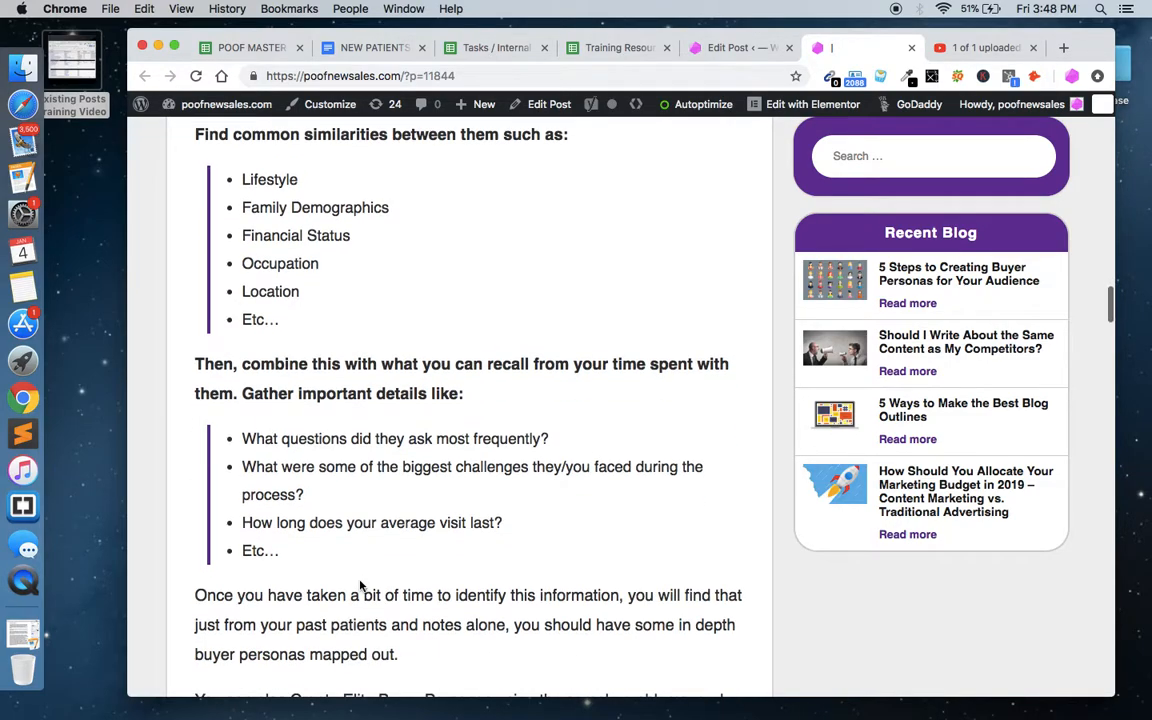
triple_click(335, 462)
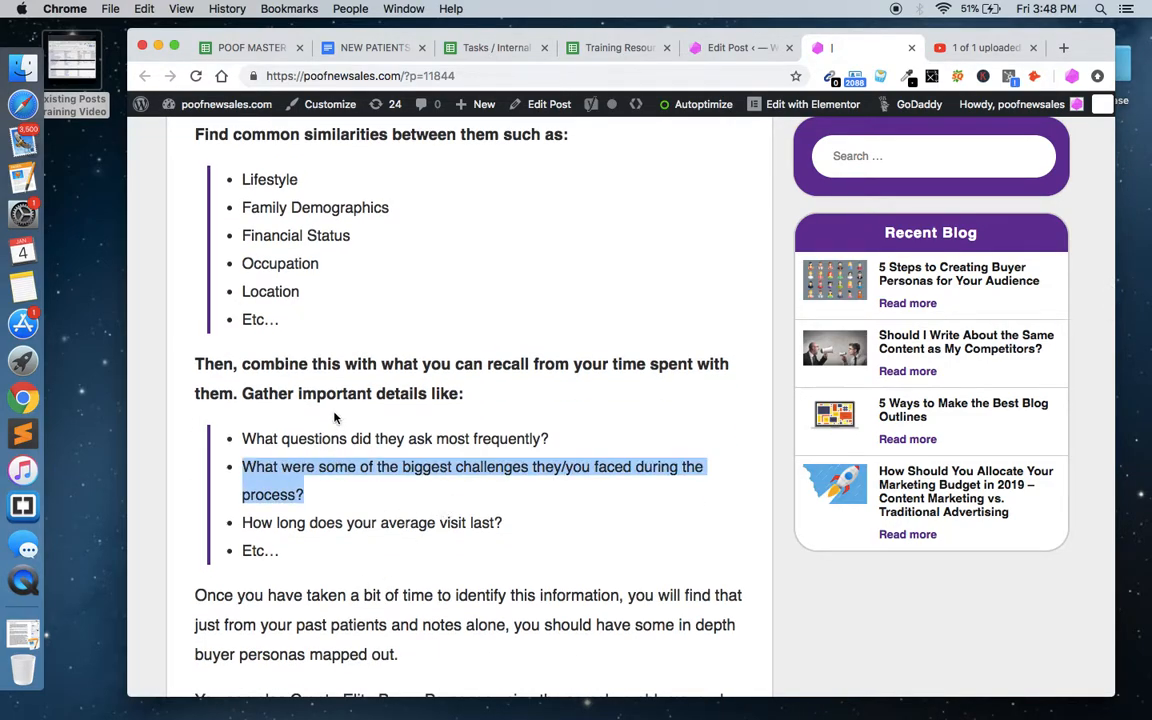
Step: Examine the bold lead-in sentences "Find common similarities between them such as:" and "Gather important details like:" above their lists in the preview
click(307, 263)
drag(242, 179, 287, 424)
scroll(306, 323, up, 2)
click(290, 425)
scroll(300, 460, down, 5)
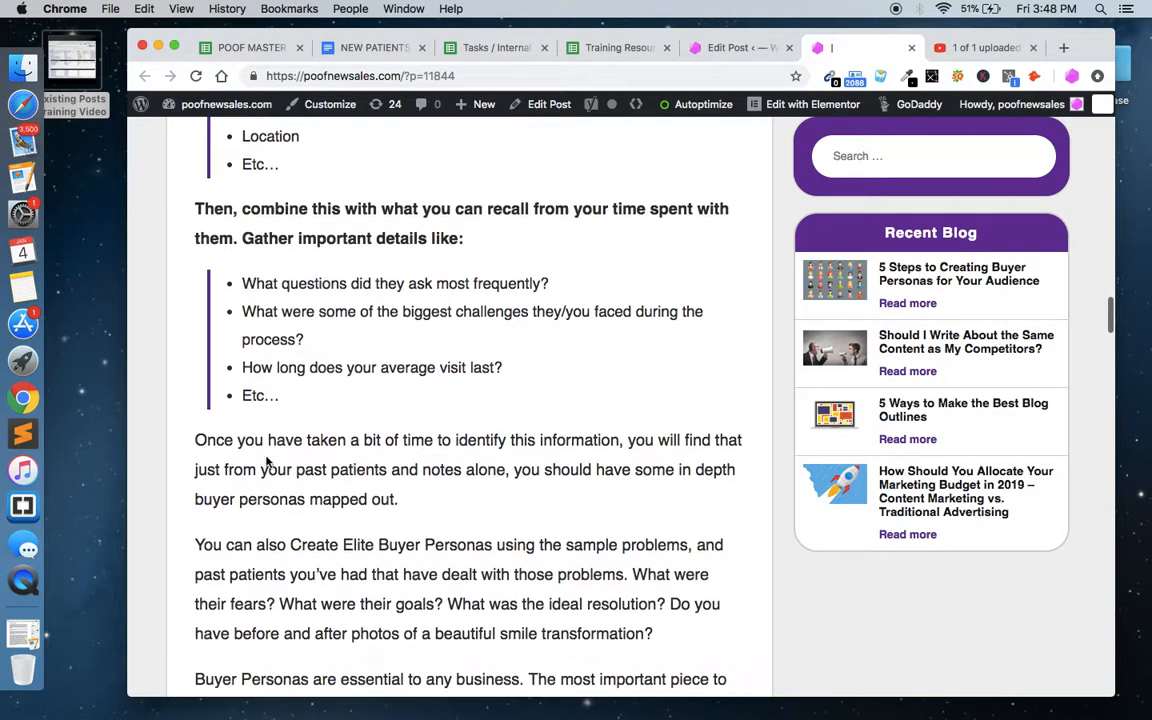
scroll(266, 456, up, 5)
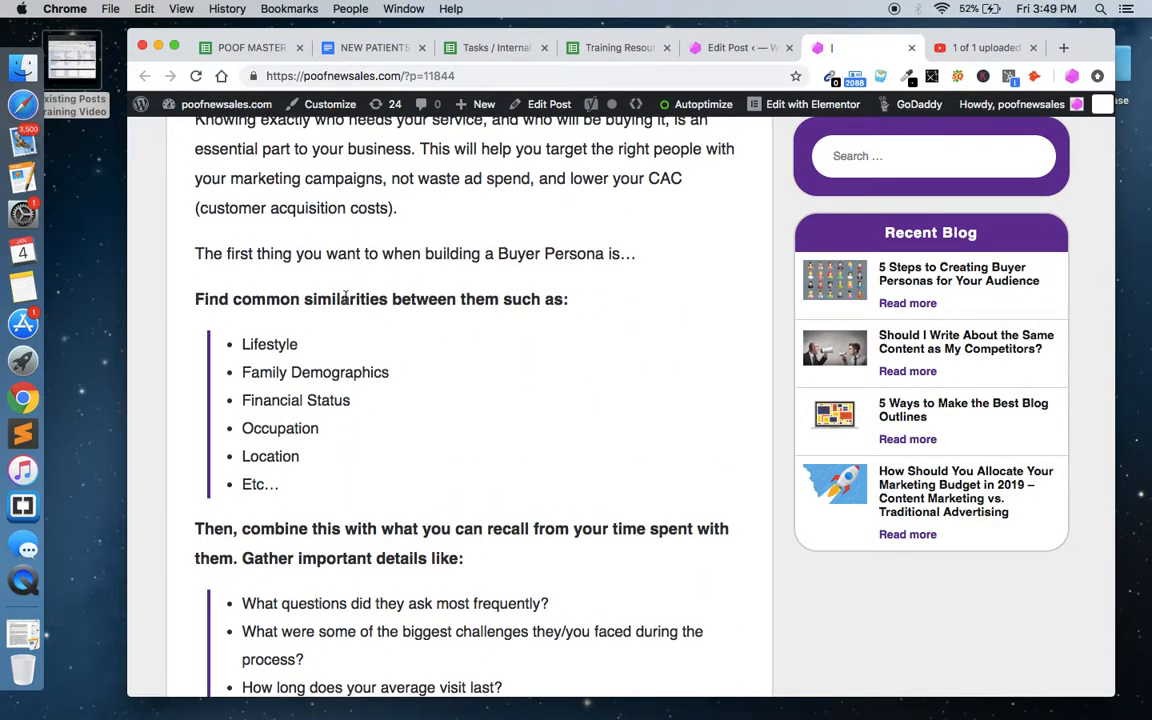
triple_click(346, 297)
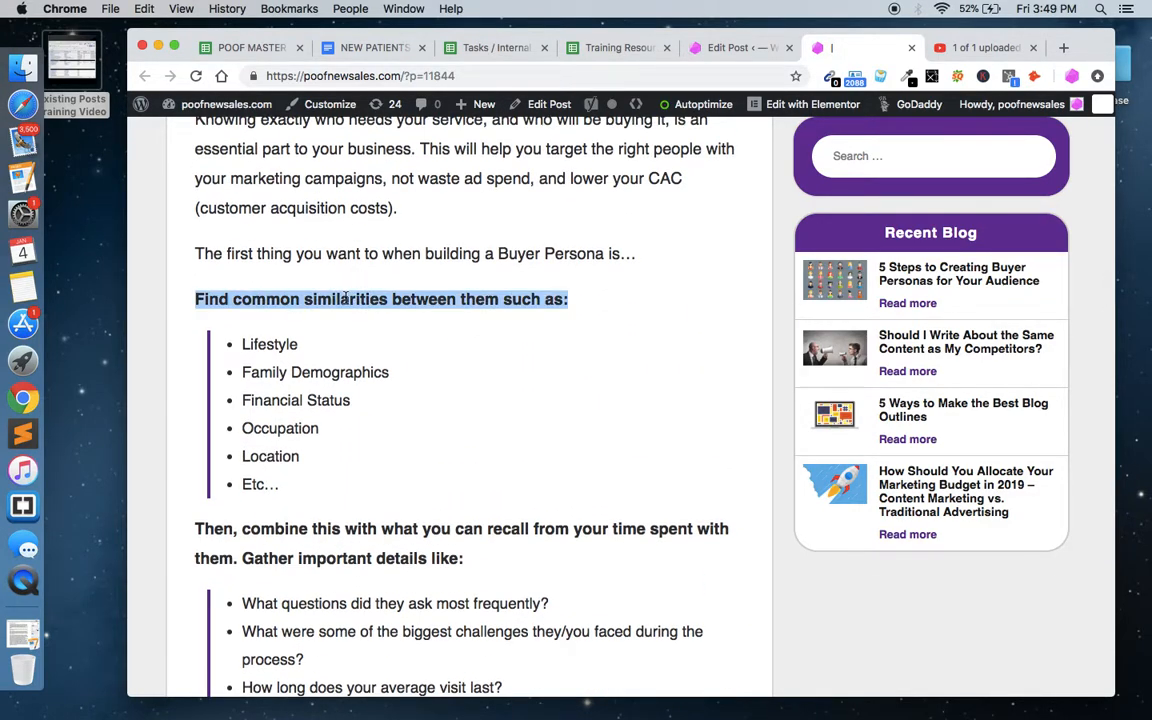
click(361, 485)
drag(463, 550, 197, 521)
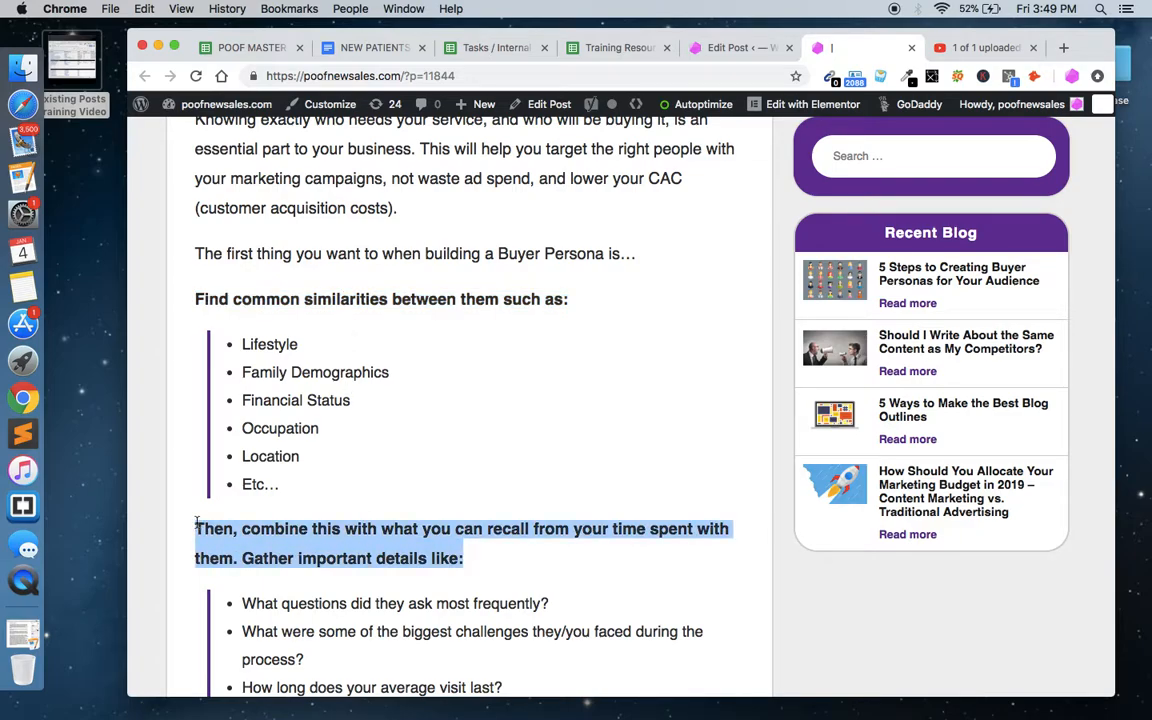
click(285, 512)
triple_click(313, 298)
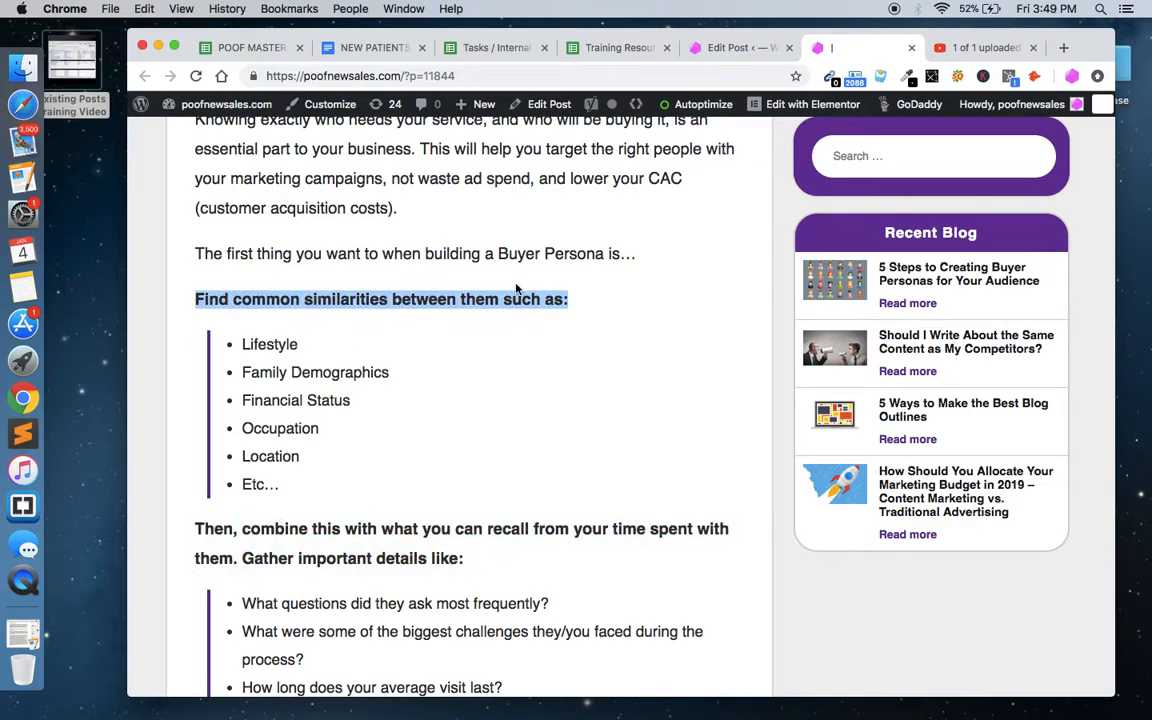
click(546, 294)
Step: Examine the numbered list of potential leads and the "Create Unique Content For Each Type Of Lead" section in the preview
scroll(498, 565, down, 5)
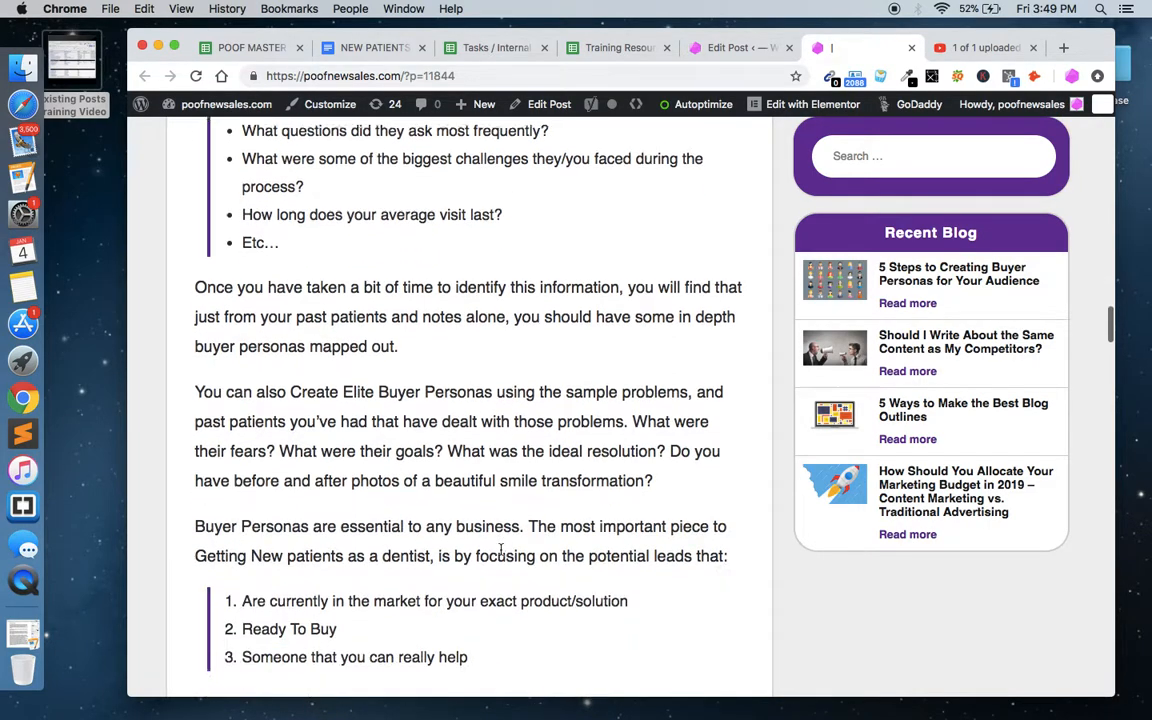
scroll(501, 548, down, 2)
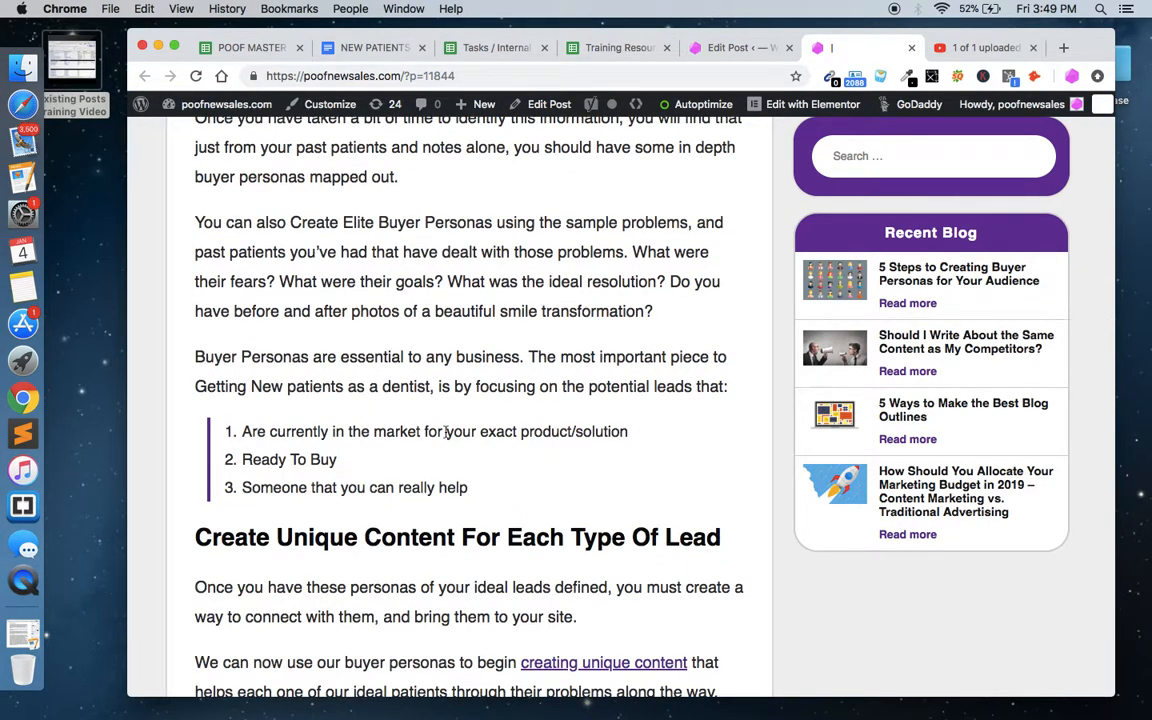
drag(251, 386, 577, 617)
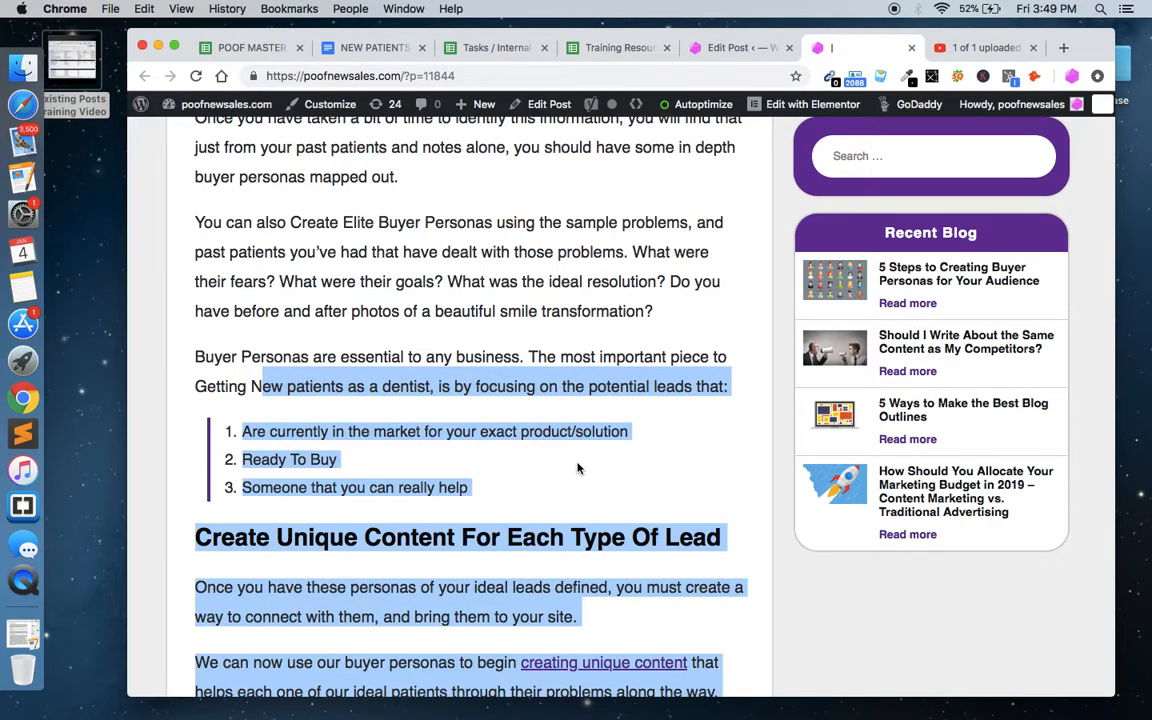
click(520, 505)
scroll(520, 503, down, 2)
scroll(520, 505, down, 2)
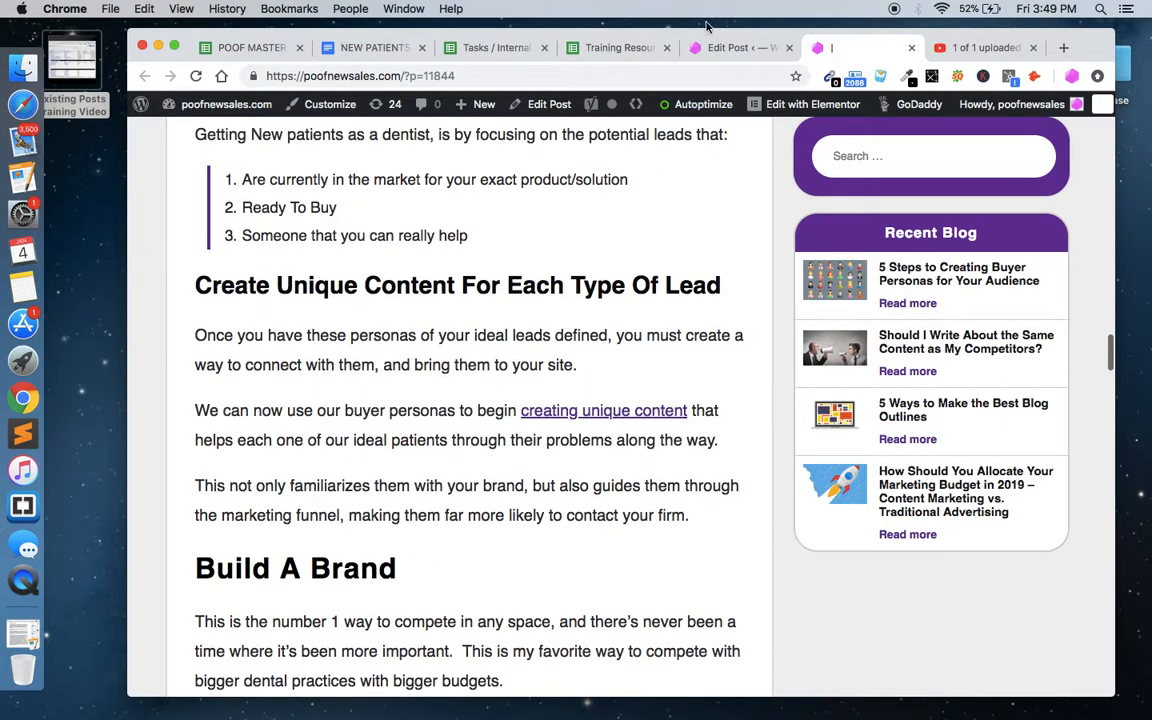
Step: In the post editor, remove the blank lines after the Location, Occupation and Financial Status list items
click(730, 47)
scroll(423, 310, down, 15)
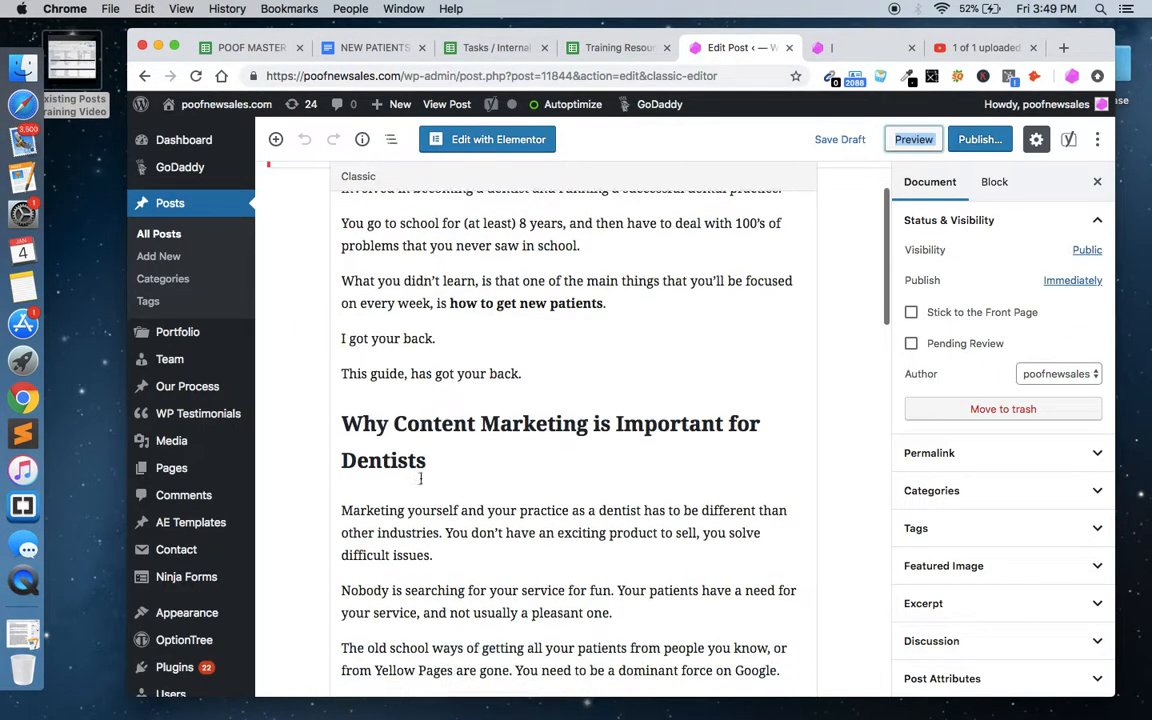
scroll(420, 478, down, 15)
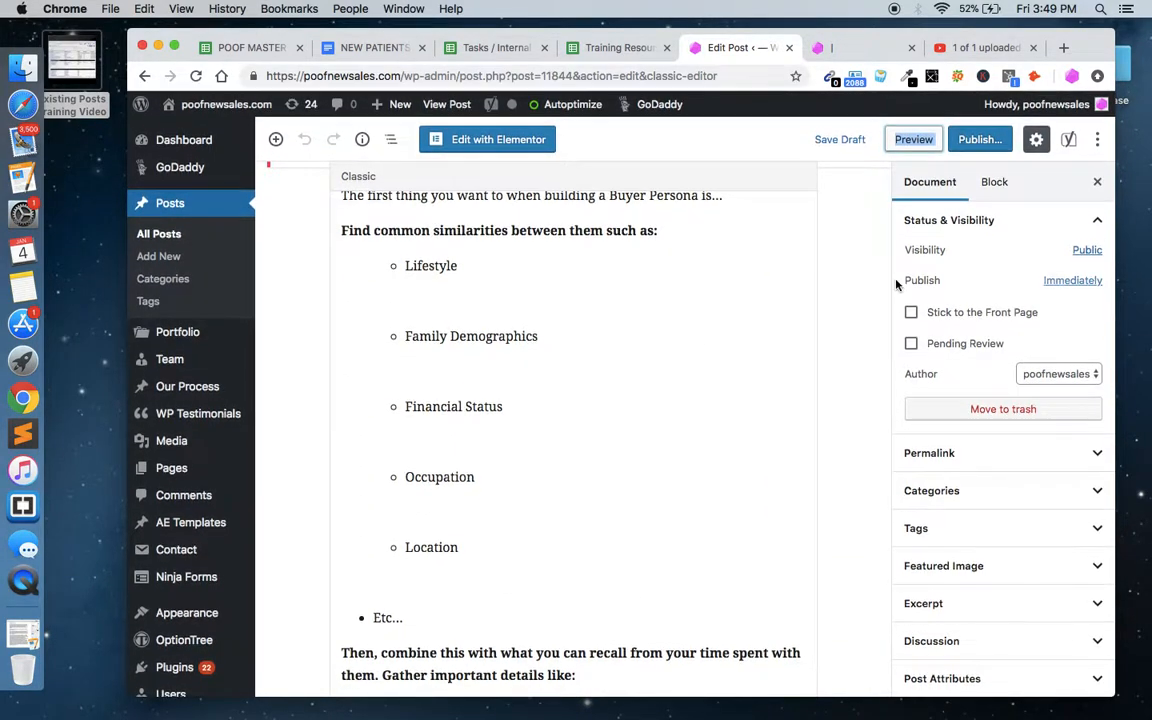
scroll(707, 393, down, 5)
scroll(707, 396, up, 10)
scroll(707, 394, down, 8)
click(480, 476)
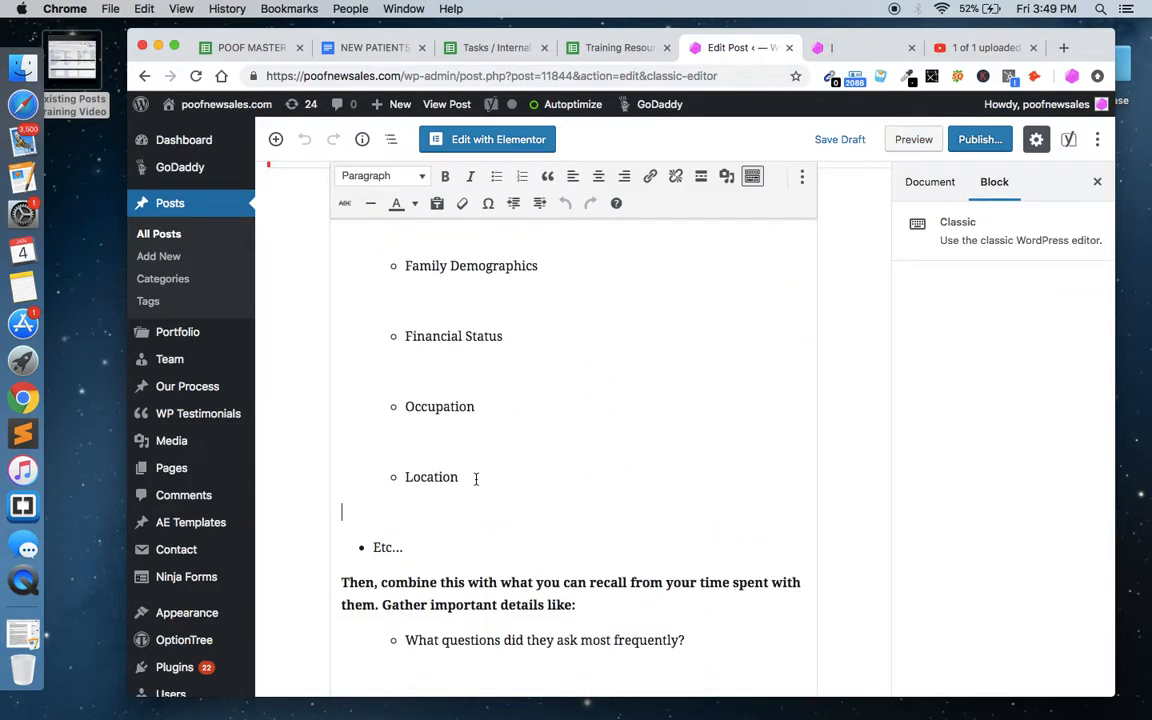
key(BackSpace)
click(466, 433)
key(BackSpace)
click(470, 368)
key(BackSpace)
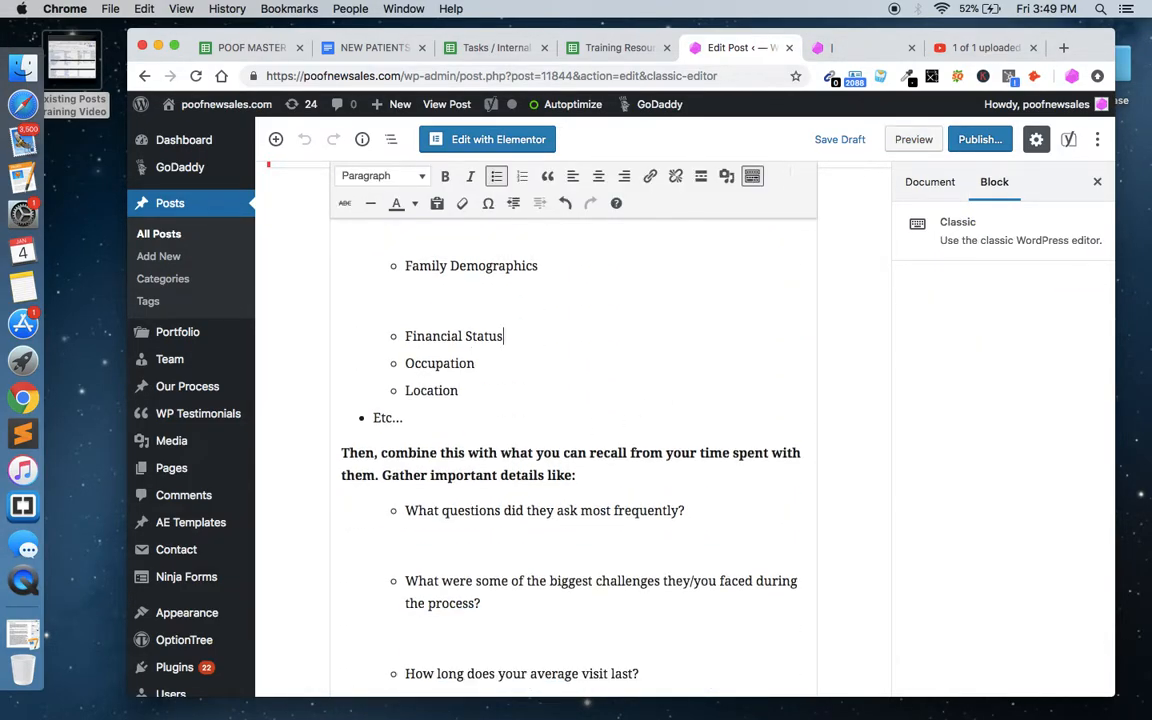
Step: Remove the blank lines after the Family Demographics and Lifestyle list items
click(498, 300)
key(BackSpace)
scroll(498, 300, up, 3)
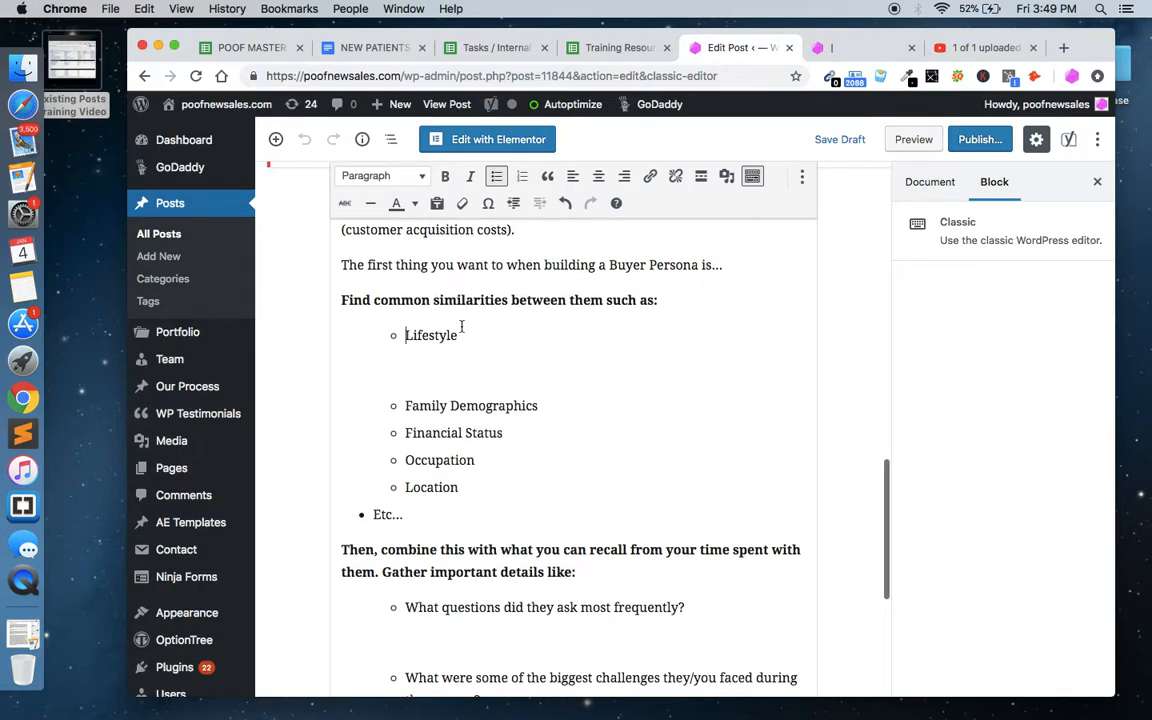
click(465, 368)
key(BackSpace)
Step: Try bold, italic, bulleted-list and link formatting on part of the "Knowing exactly who needs your service" paragraph
scroll(465, 368, up, 3)
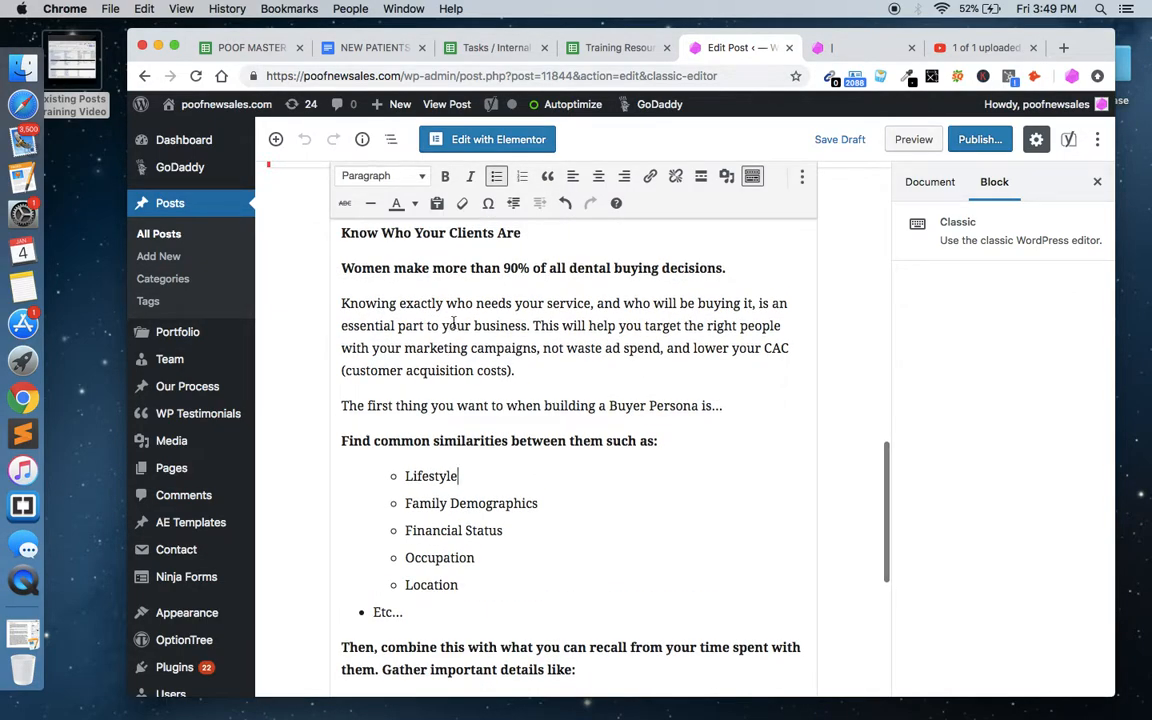
drag(443, 326, 578, 348)
click(446, 177)
click(446, 177)
click(469, 177)
click(469, 178)
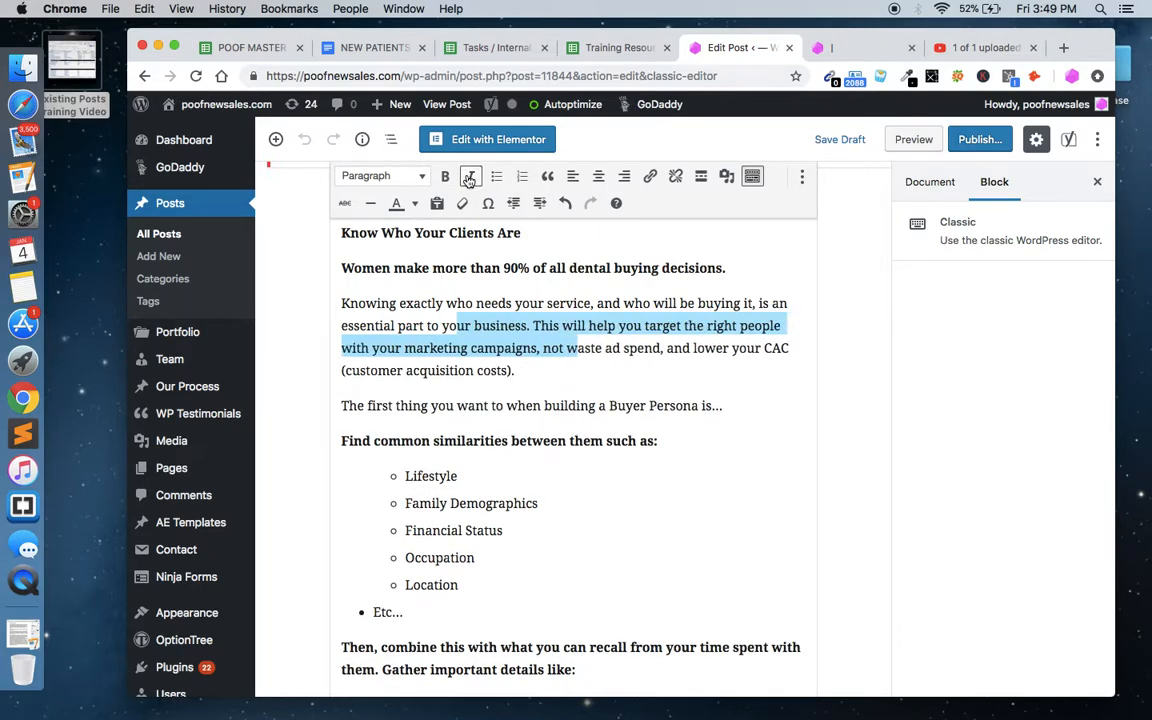
click(495, 178)
click(495, 178)
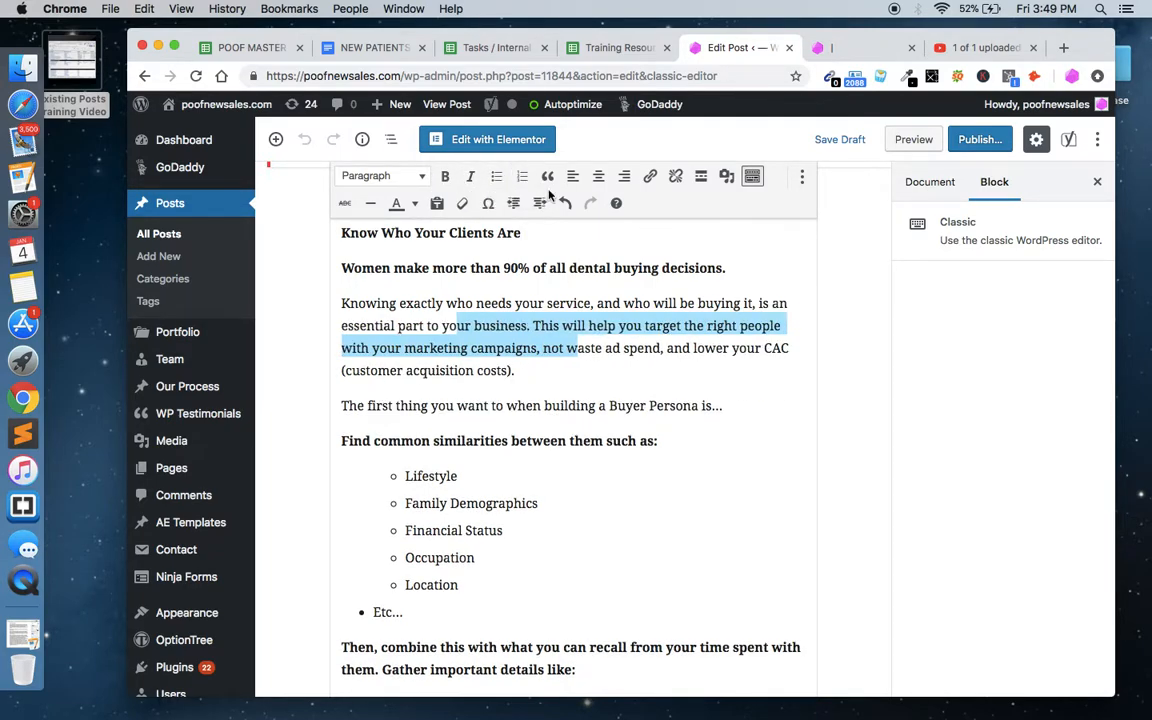
click(648, 178)
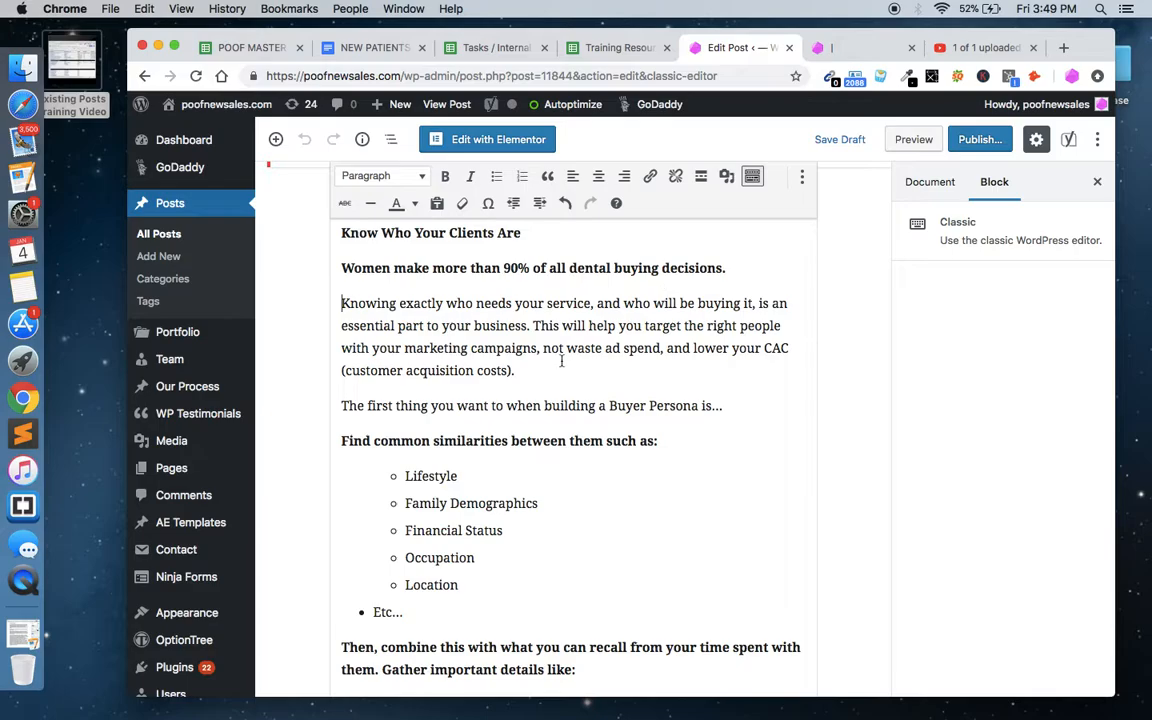
Step: Return to the post preview and find the placeholder note "*add example GMB account and highlight the sections i talk about*"
scroll(523, 372, up, 20)
scroll(523, 372, up, 5)
click(820, 47)
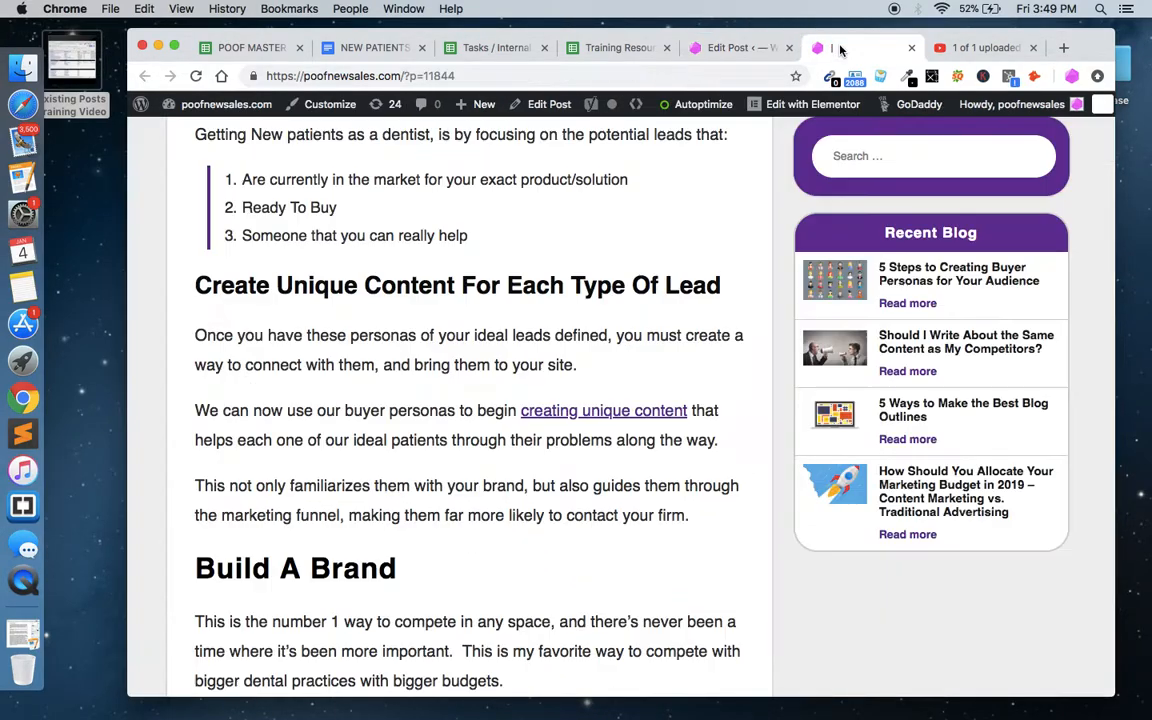
scroll(434, 295, down, 15)
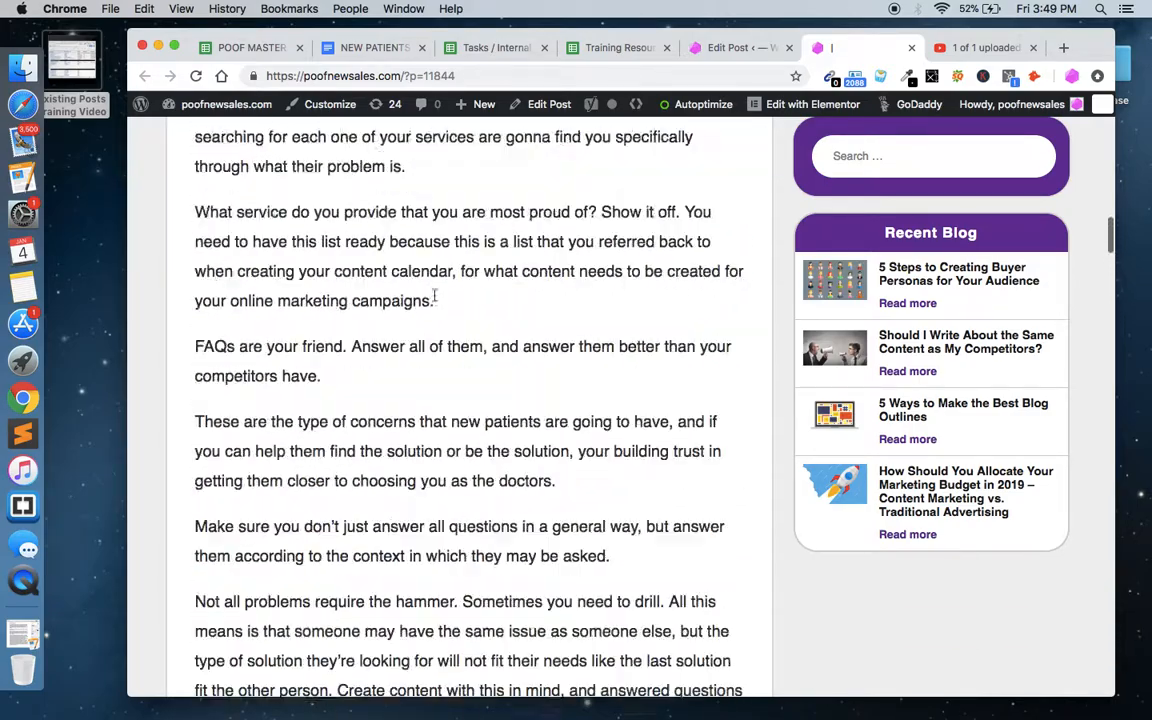
scroll(434, 295, up, 5)
scroll(434, 295, down, 10)
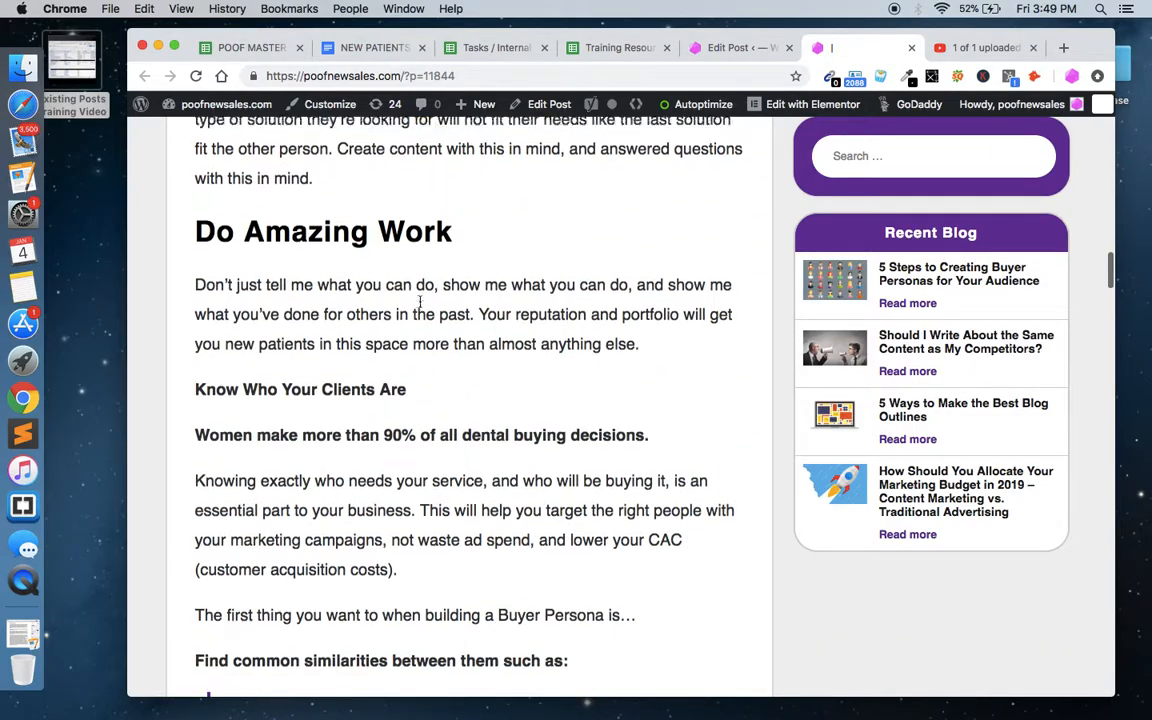
scroll(296, 411, down, 3)
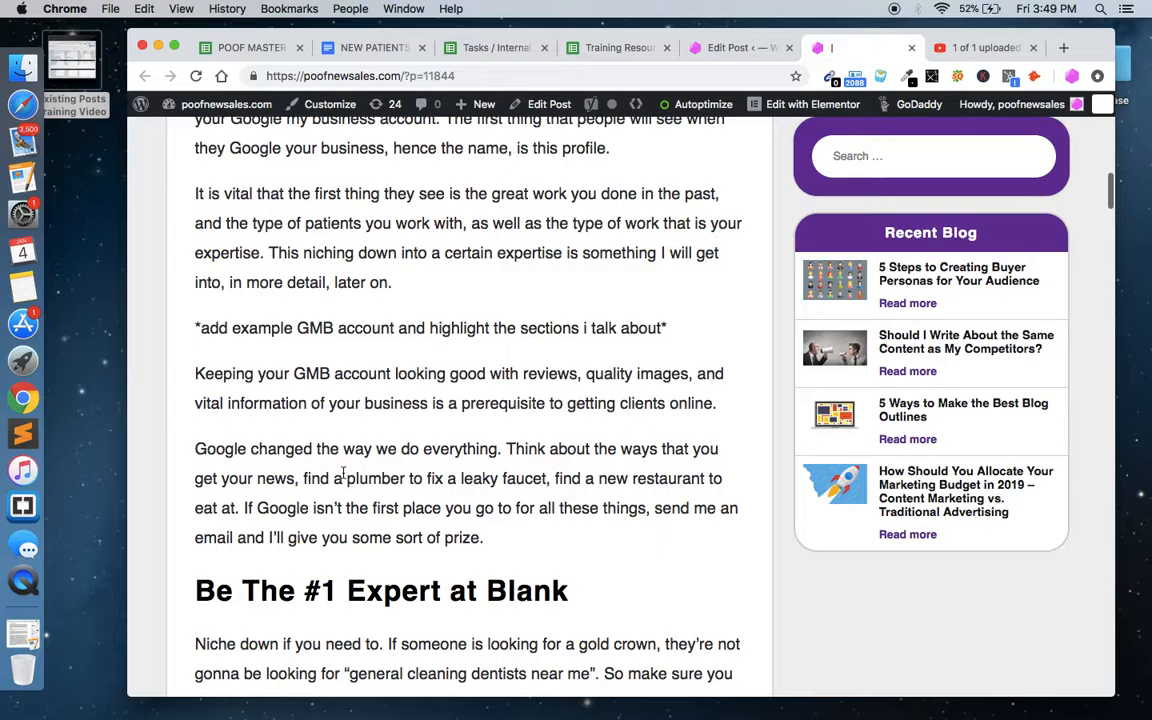
drag(613, 327, 560, 680)
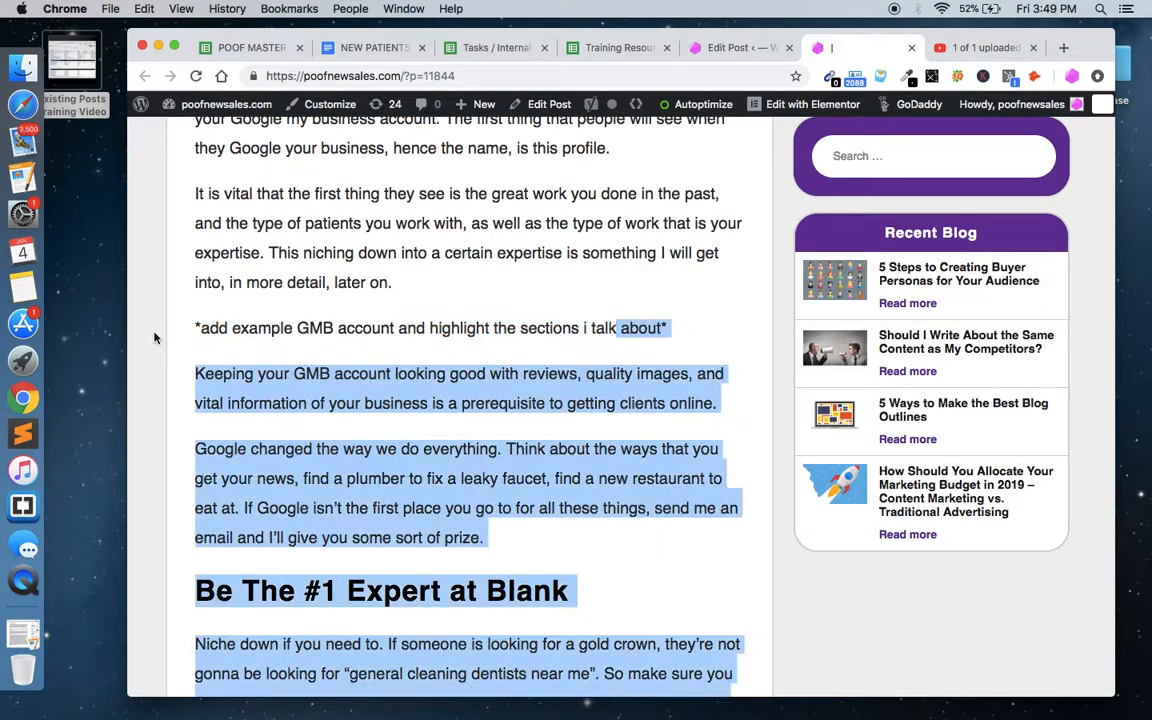
triple_click(271, 330)
Step: Review the preview from "Be The #1 Expert at Blank" through "Know Who Your Clients Are", and return to the post's beginning
scroll(343, 420, down, 20)
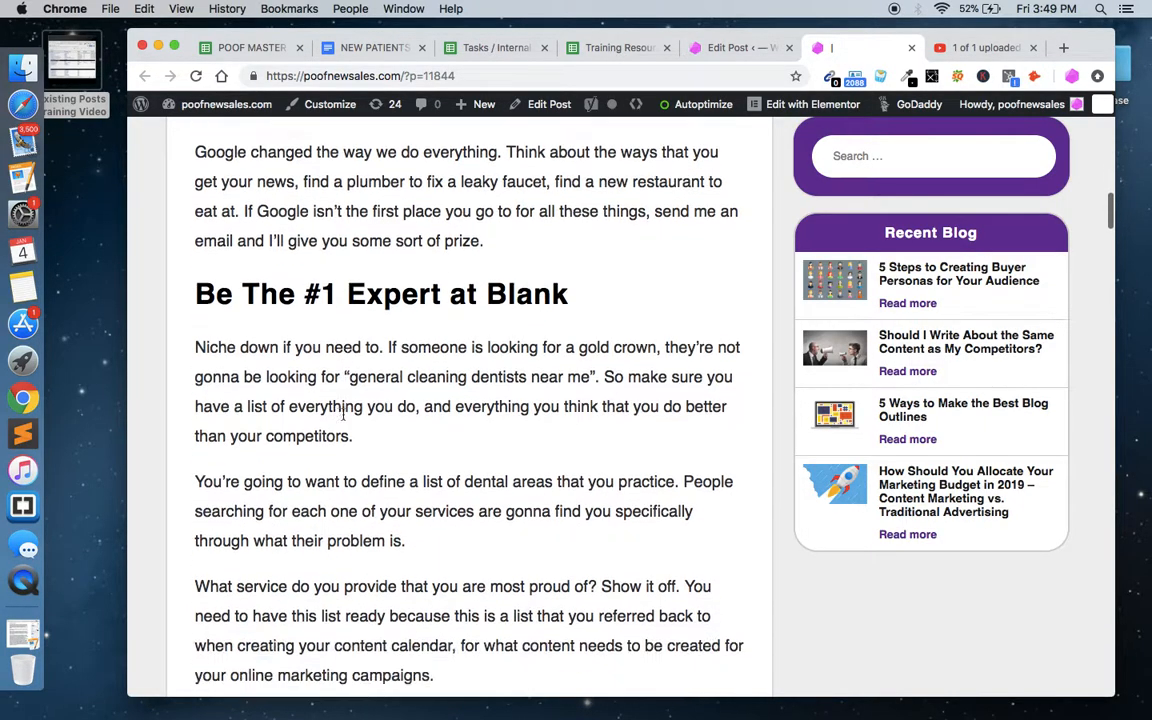
scroll(343, 420, down, 7)
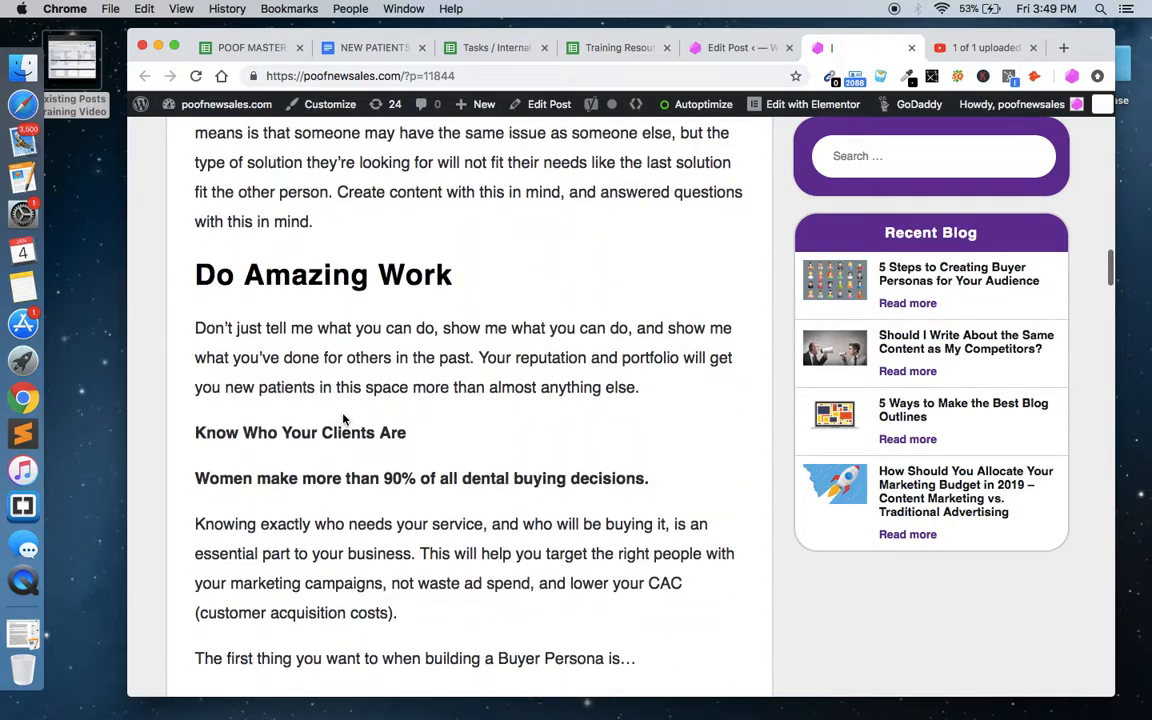
drag(368, 297, 441, 433)
scroll(441, 436, down, 9)
scroll(441, 440, up, 20)
scroll(441, 440, down, 1)
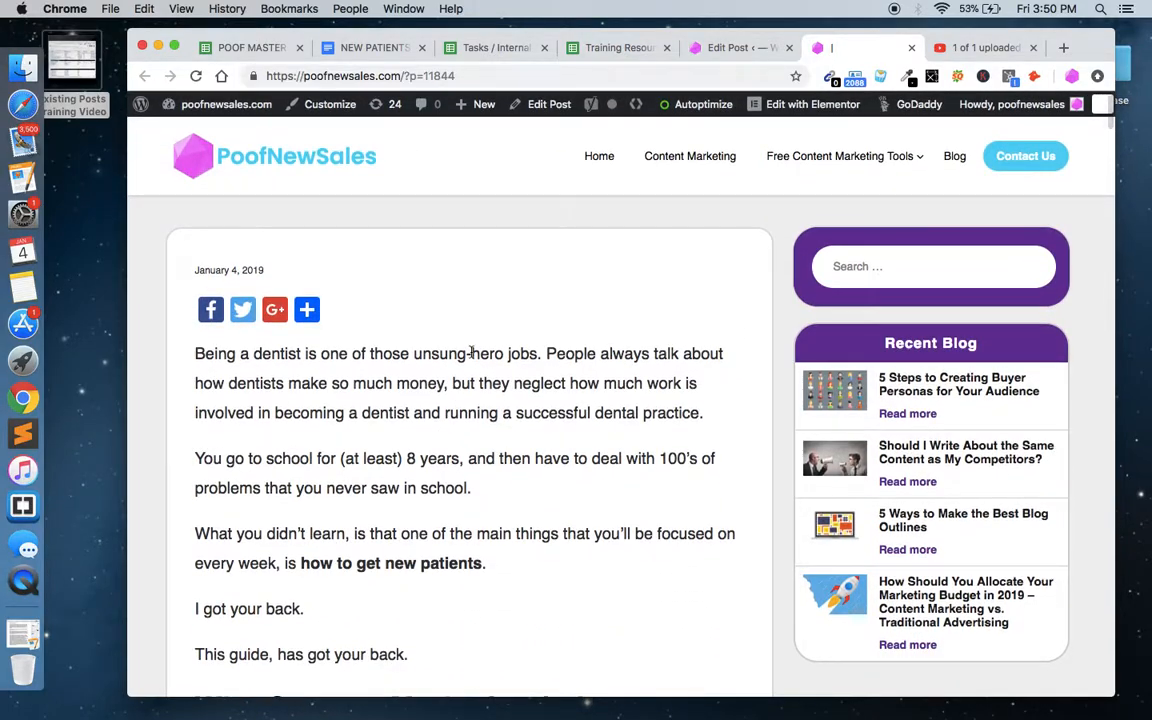
Step: Open depositphotos.com in a new browser tab
click(960, 48)
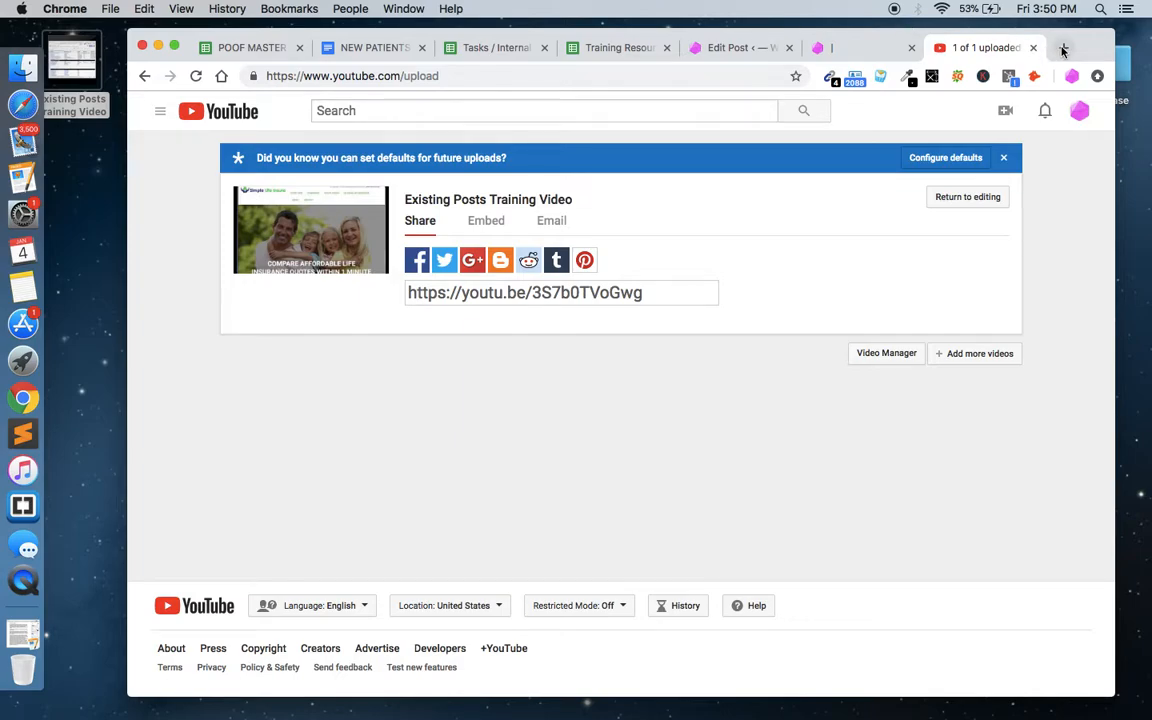
click(1063, 48)
text(depo)
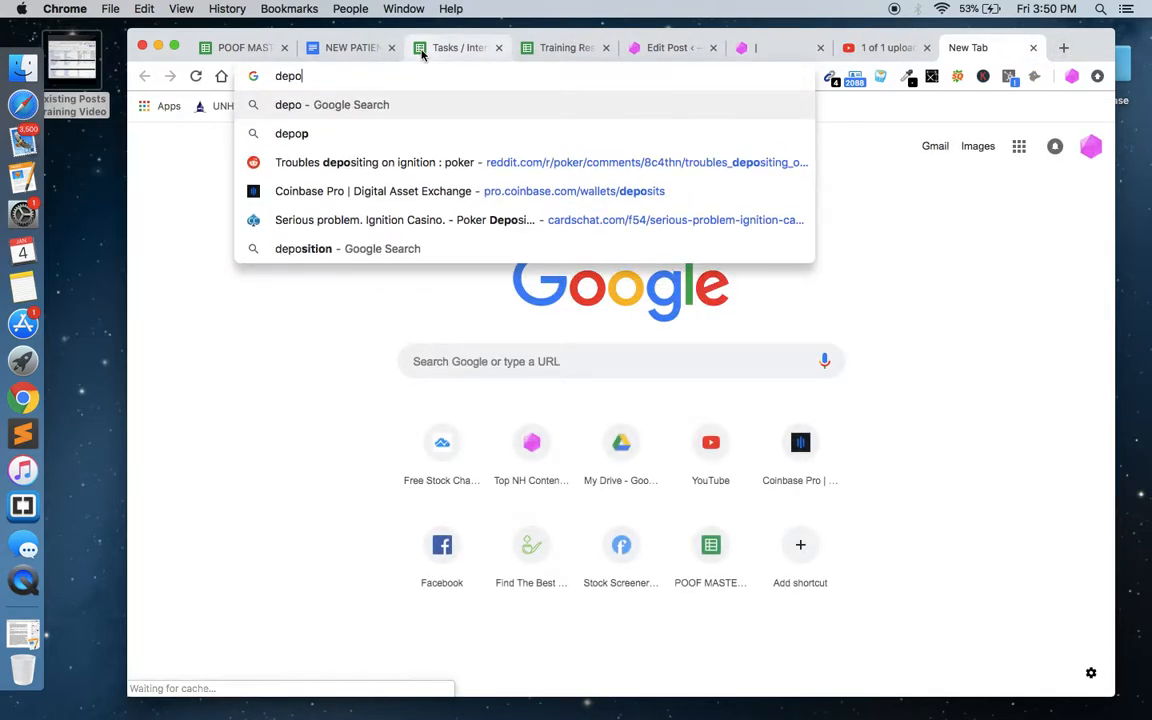
text(sit)
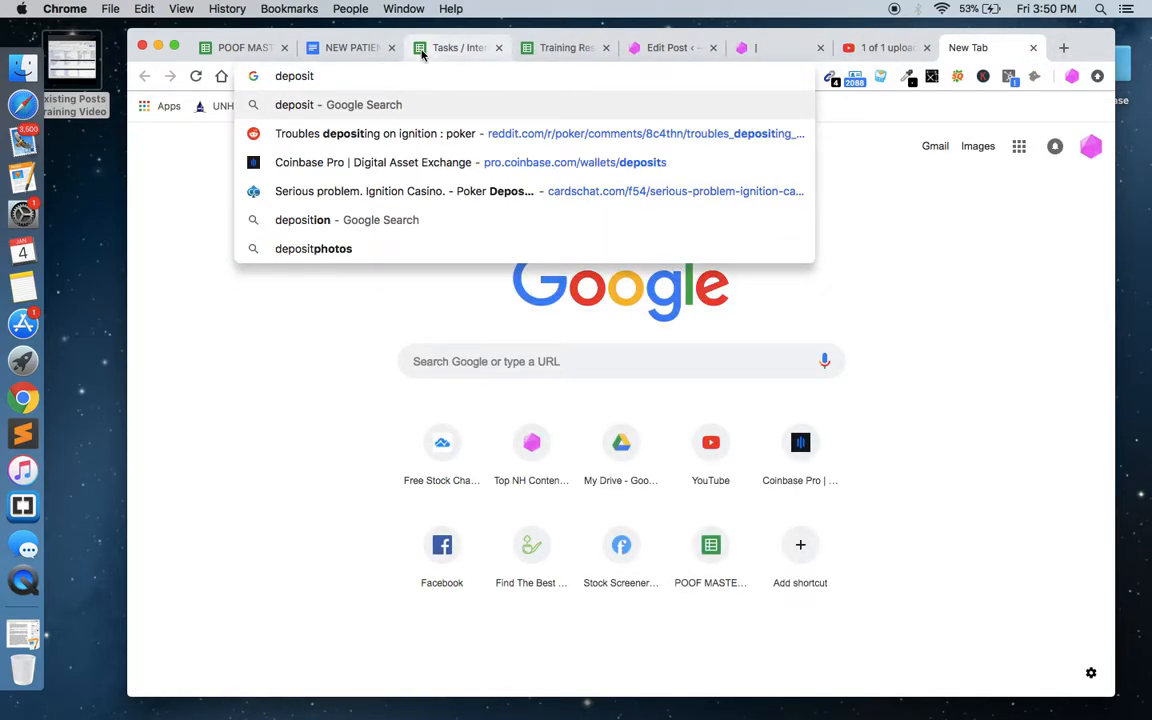
text(photos.com)
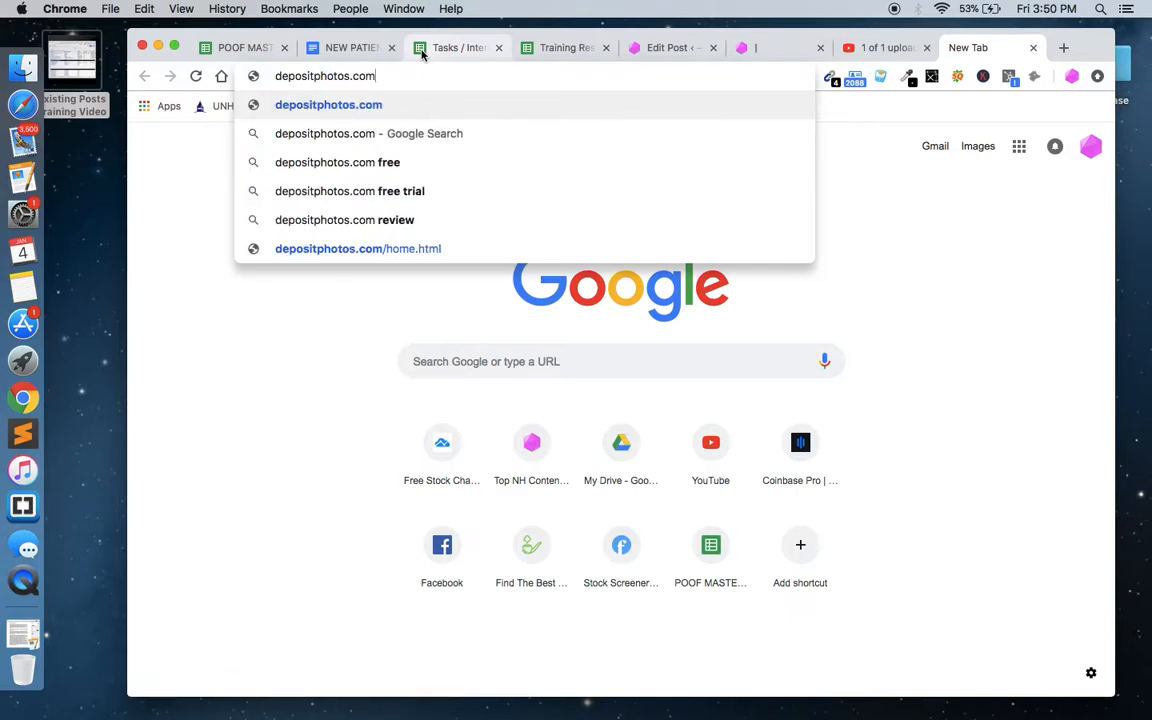
key(Return)
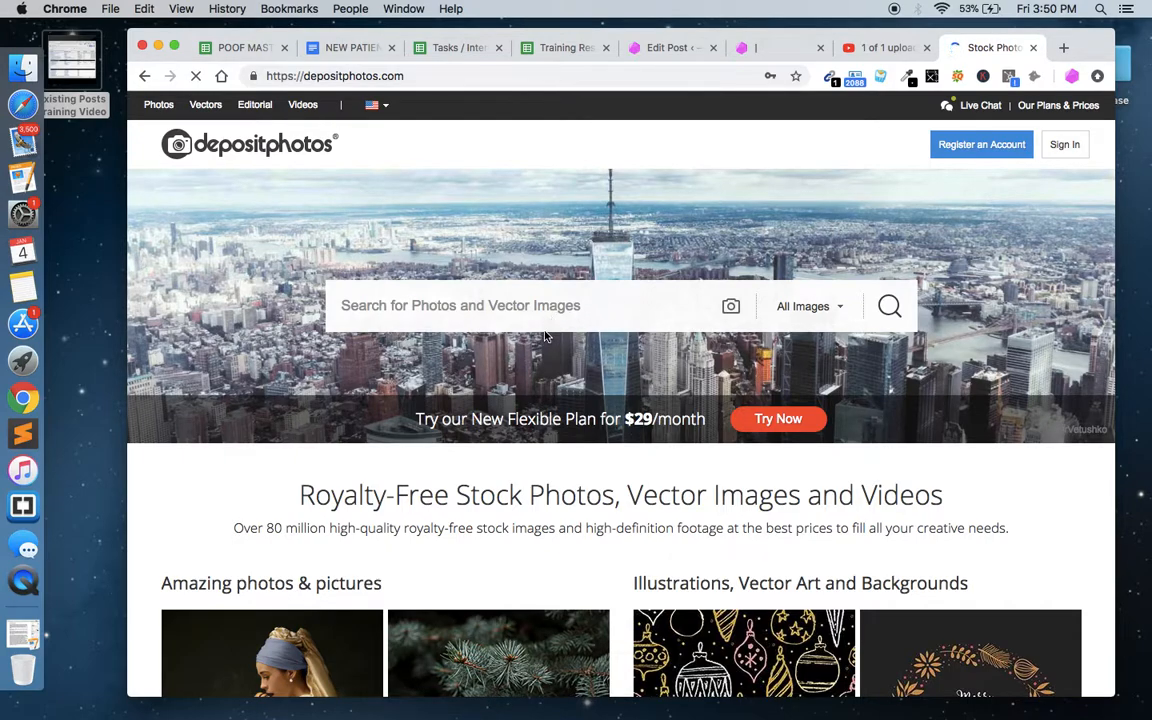
click(197, 77)
Step: Look through the Depositphotos home page, including its image samples, stock photo categories and search field
scroll(530, 343, down, 3)
scroll(530, 343, up, 3)
scroll(530, 343, down, 8)
scroll(530, 343, down, 3)
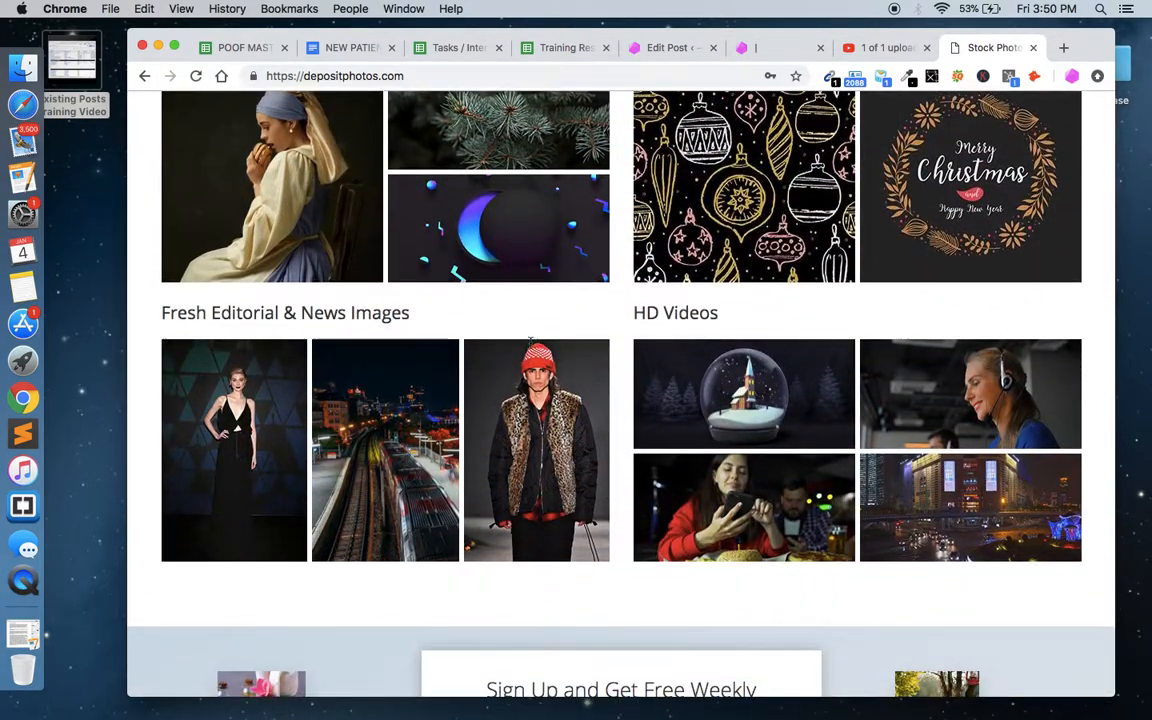
scroll(685, 243, down, 5)
scroll(685, 243, down, 8)
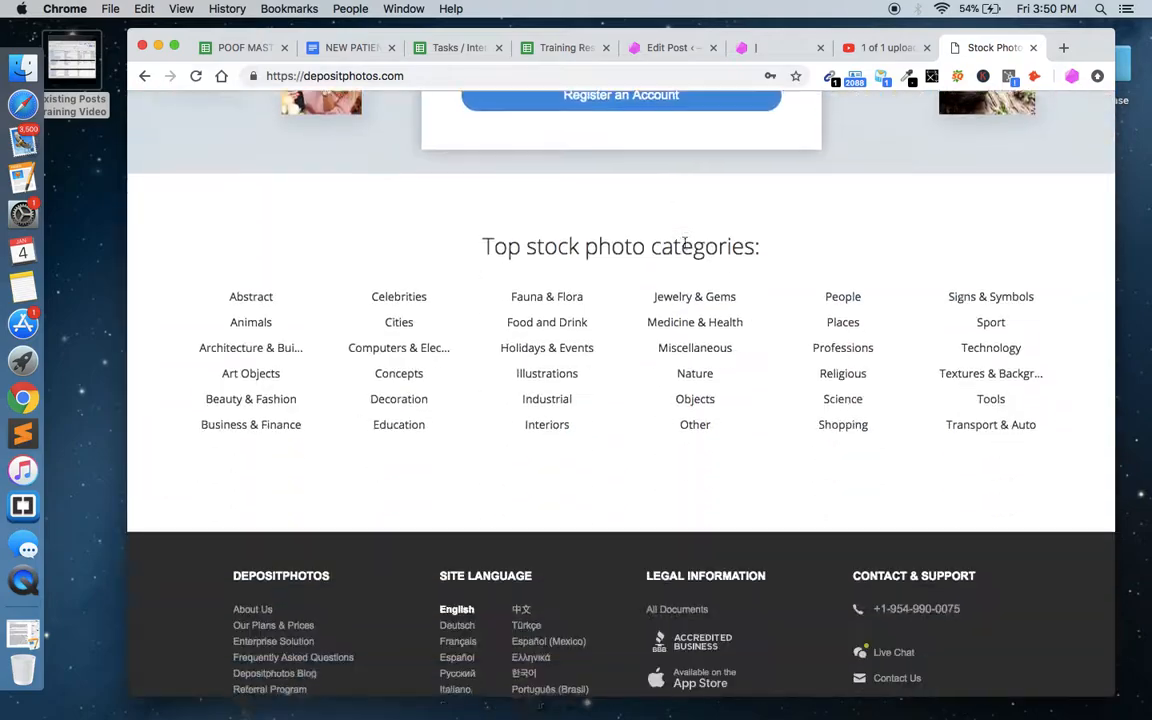
scroll(684, 244, up, 15)
scroll(644, 322, up, 3)
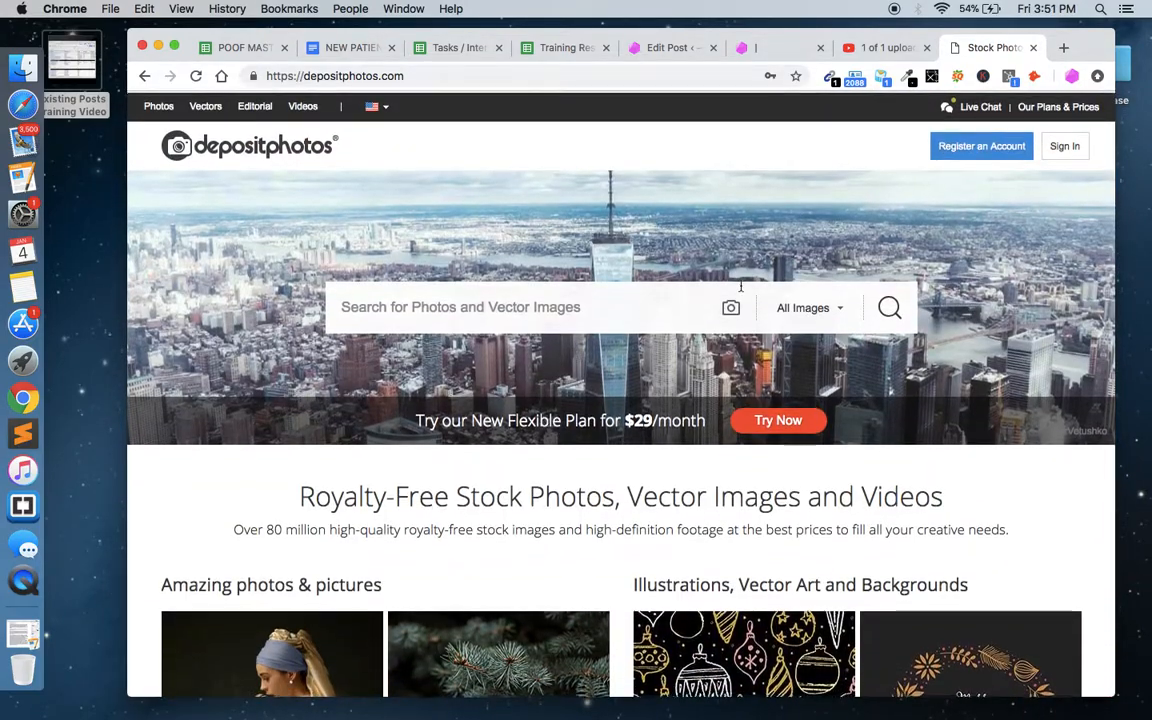
scroll(652, 521, down, 3)
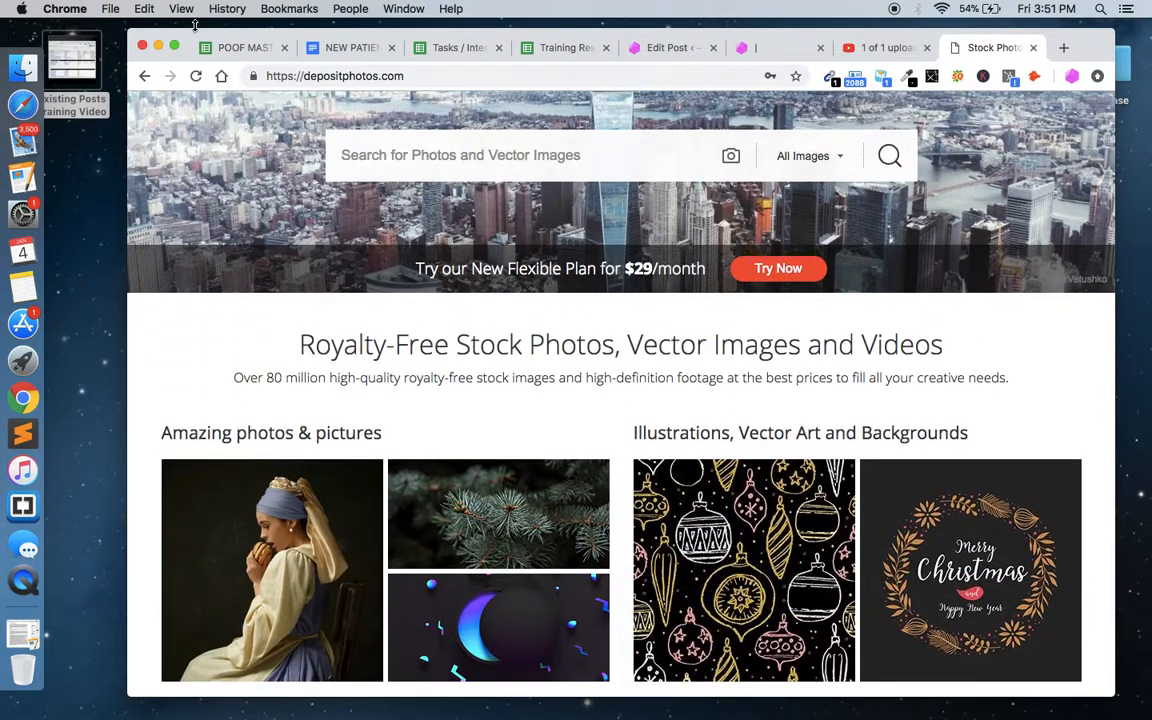
Step: Reload the Depositphotos page and return to the post editor
click(196, 76)
click(757, 50)
key(ctrl+shift+Tab)
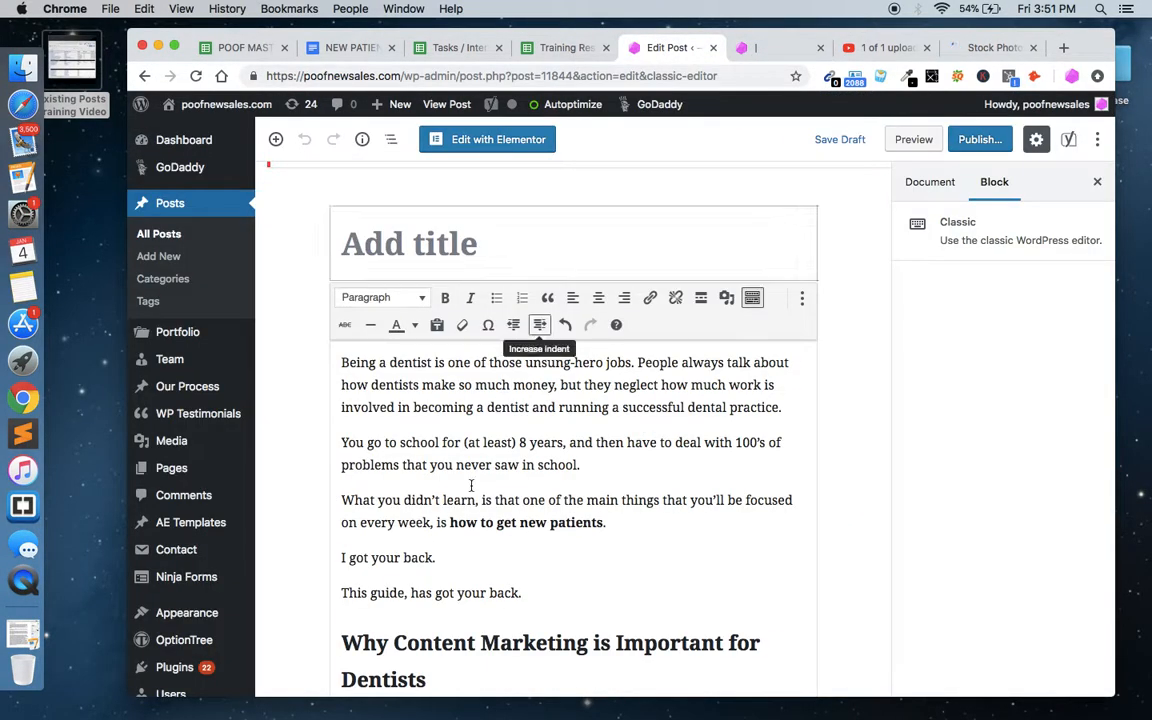
scroll(471, 485, down, 10)
scroll(471, 485, up, 10)
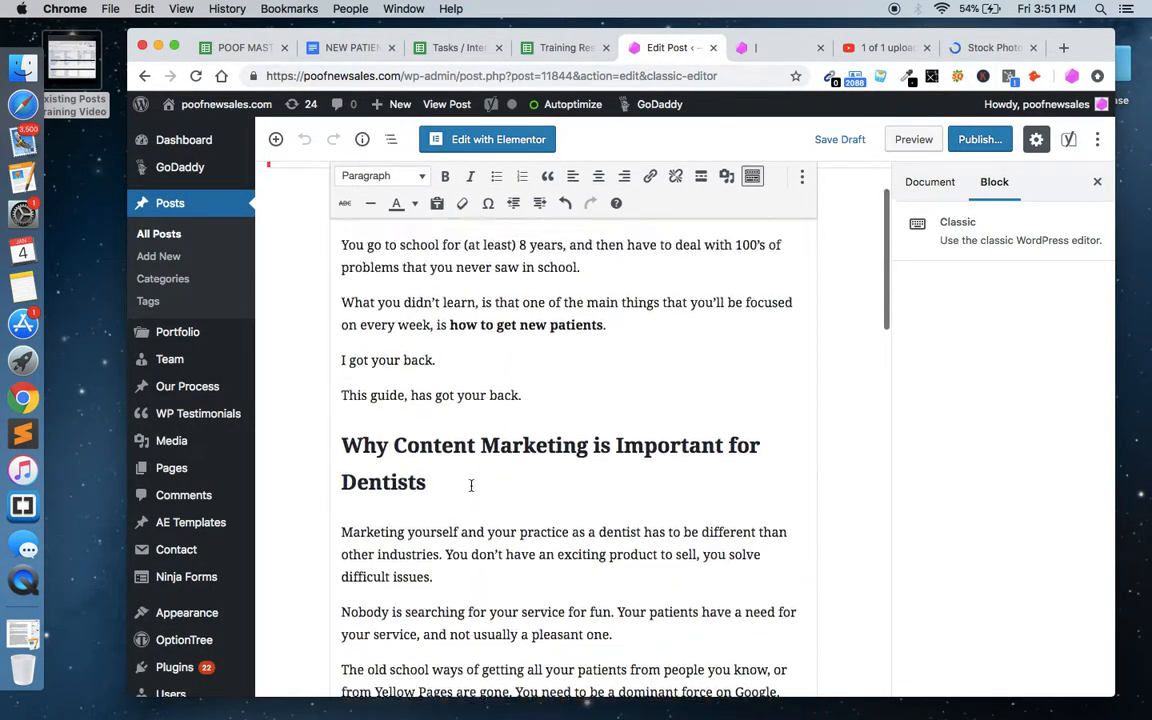
Step: Open the featured image chooser from the post's document settings
click(932, 186)
scroll(899, 277, down, 2)
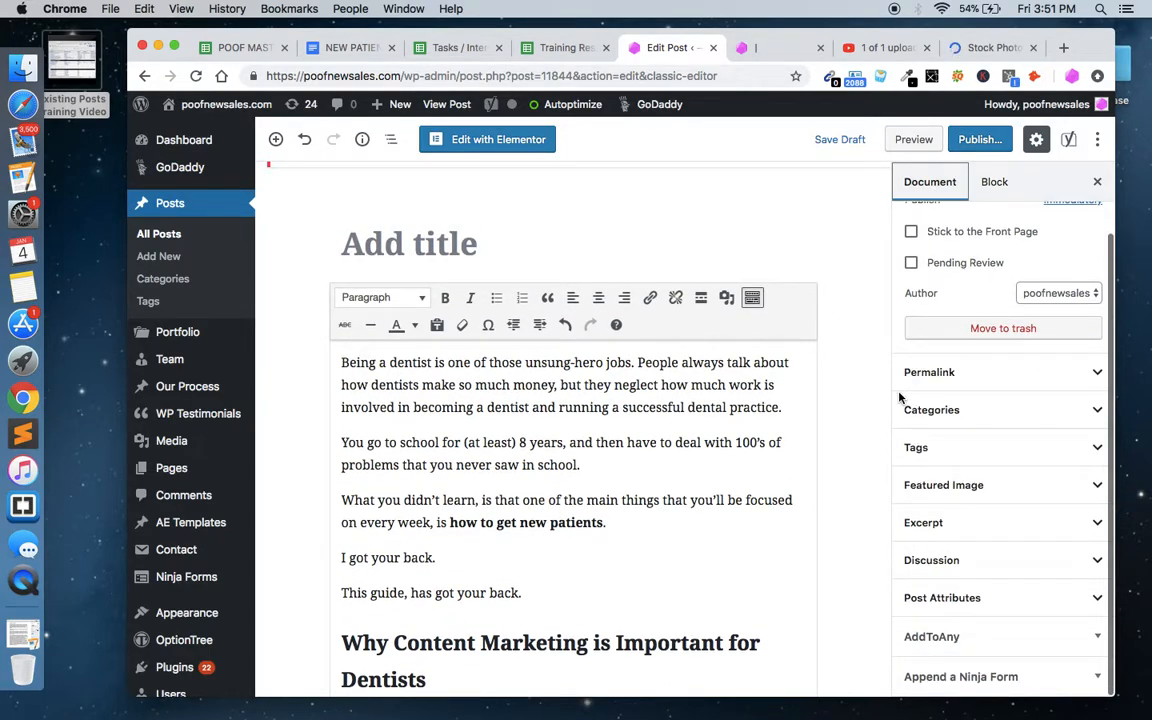
scroll(931, 342, up, 2)
scroll(1000, 340, down, 2)
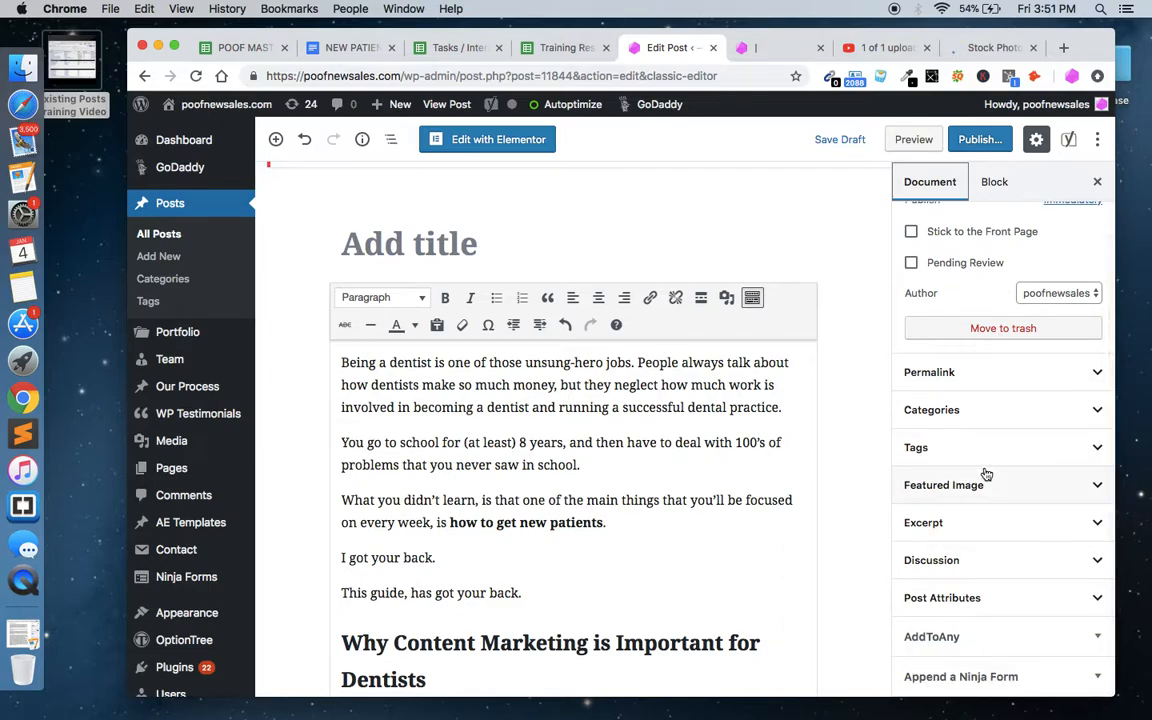
scroll(985, 473, up, 3)
scroll(987, 474, down, 2)
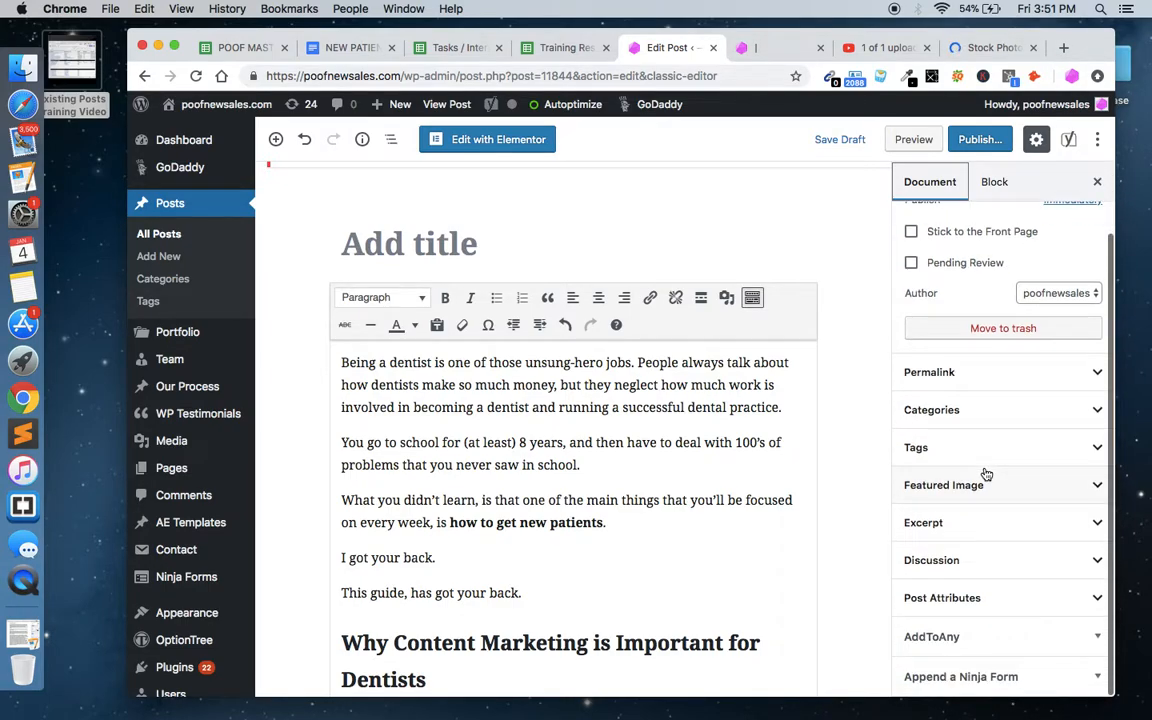
click(1003, 490)
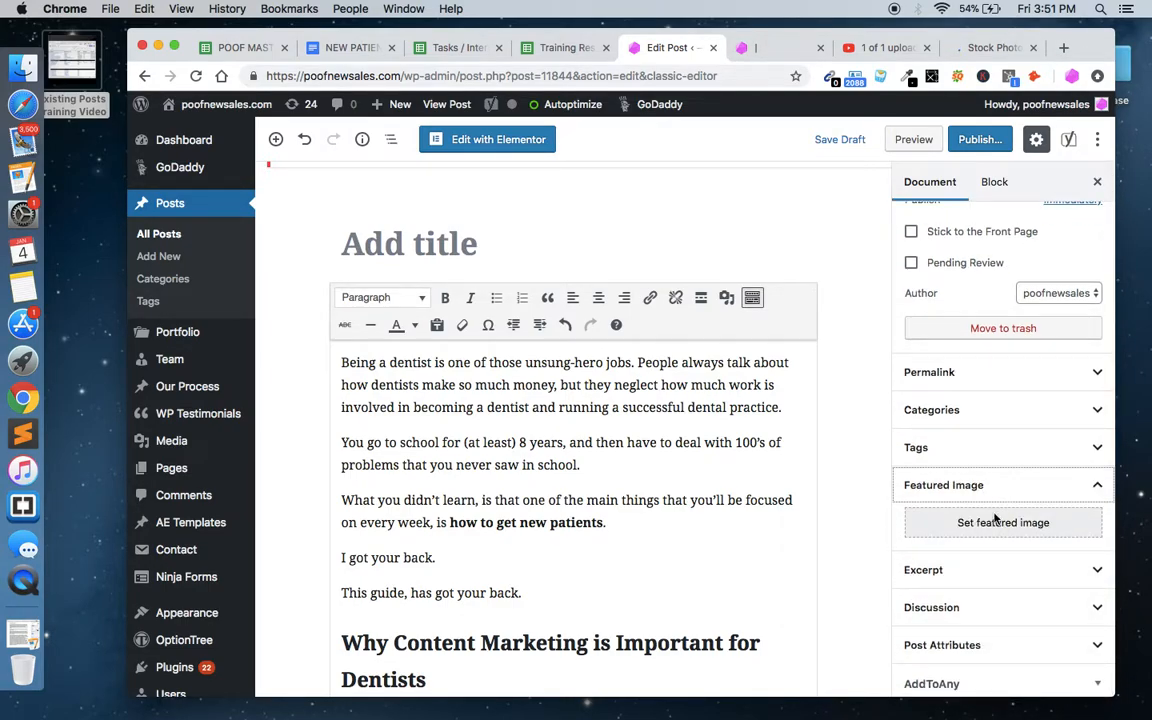
click(990, 522)
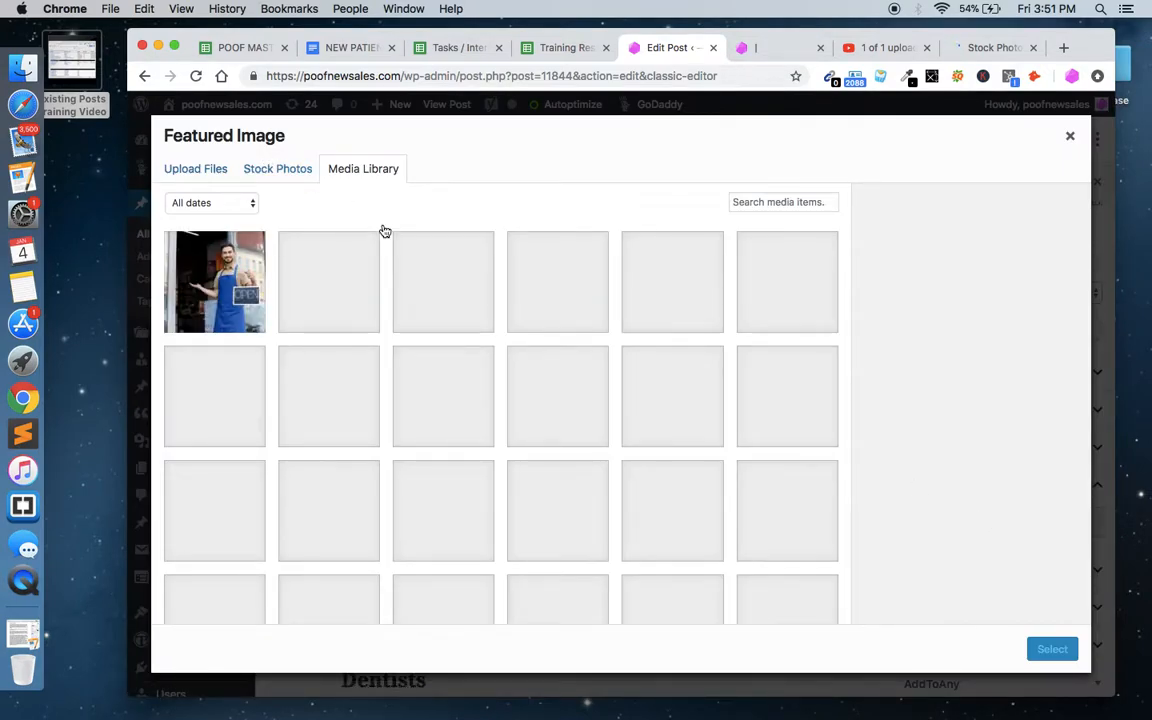
Step: Upload the "Colorful bird" image from the computer's Pictures folder as a featured image candidate
scroll(447, 419, down, 5)
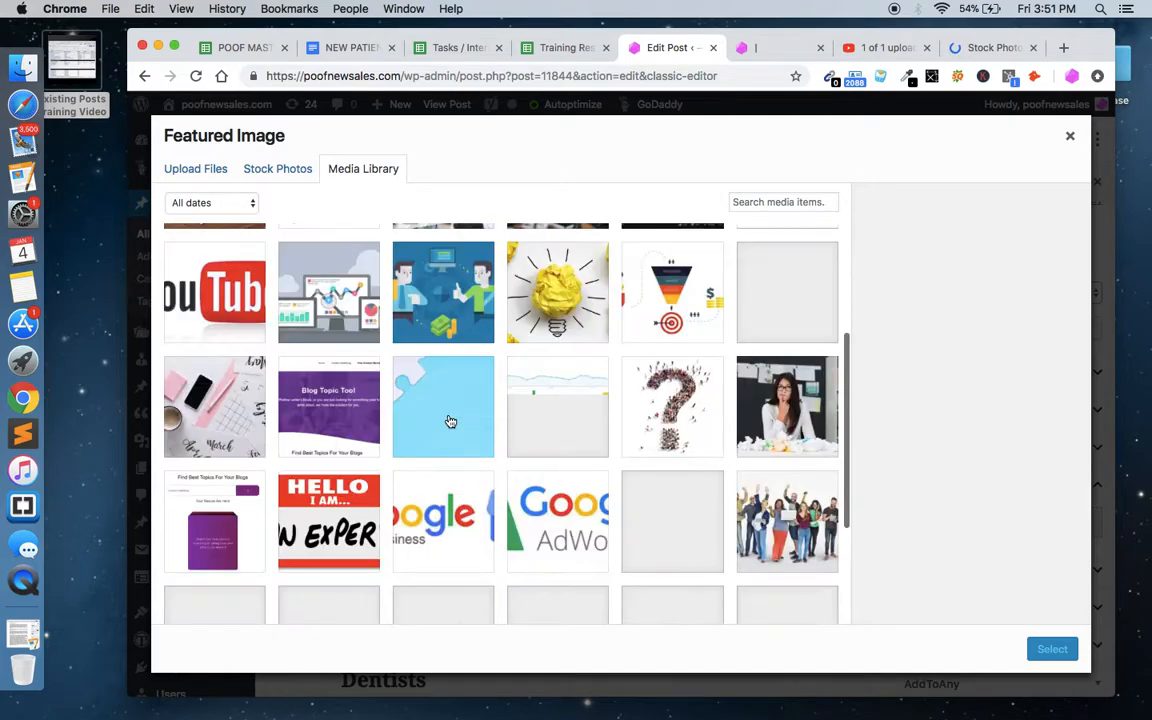
scroll(449, 421, up, 5)
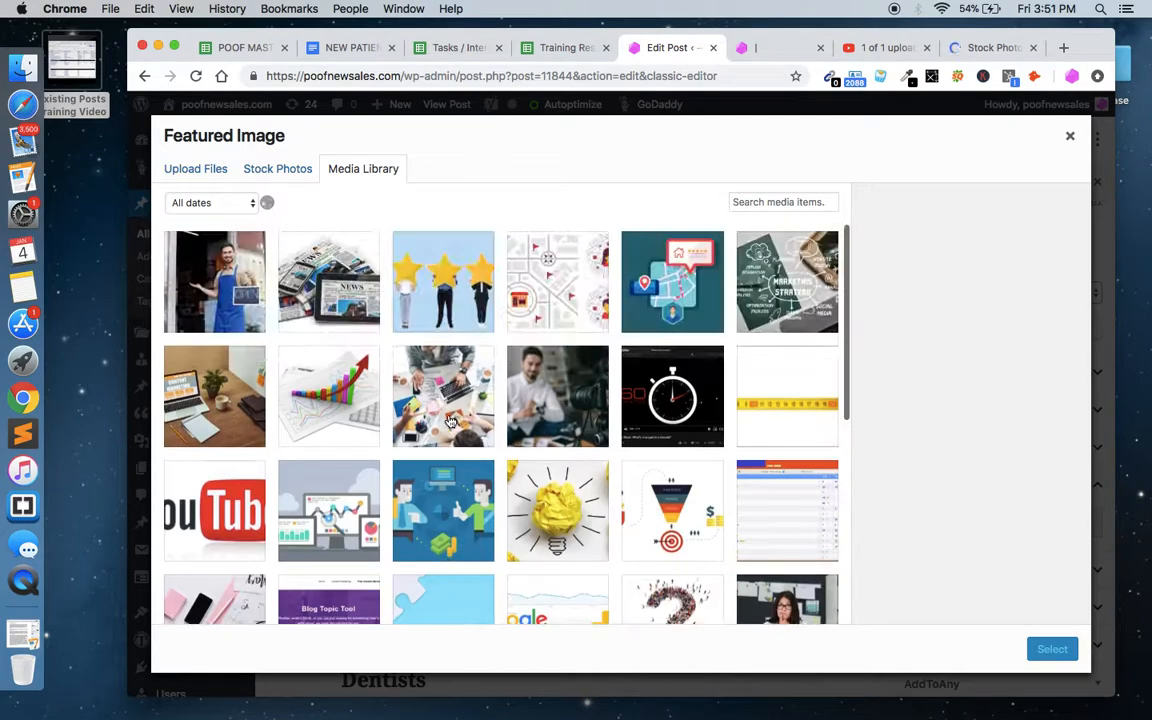
click(220, 180)
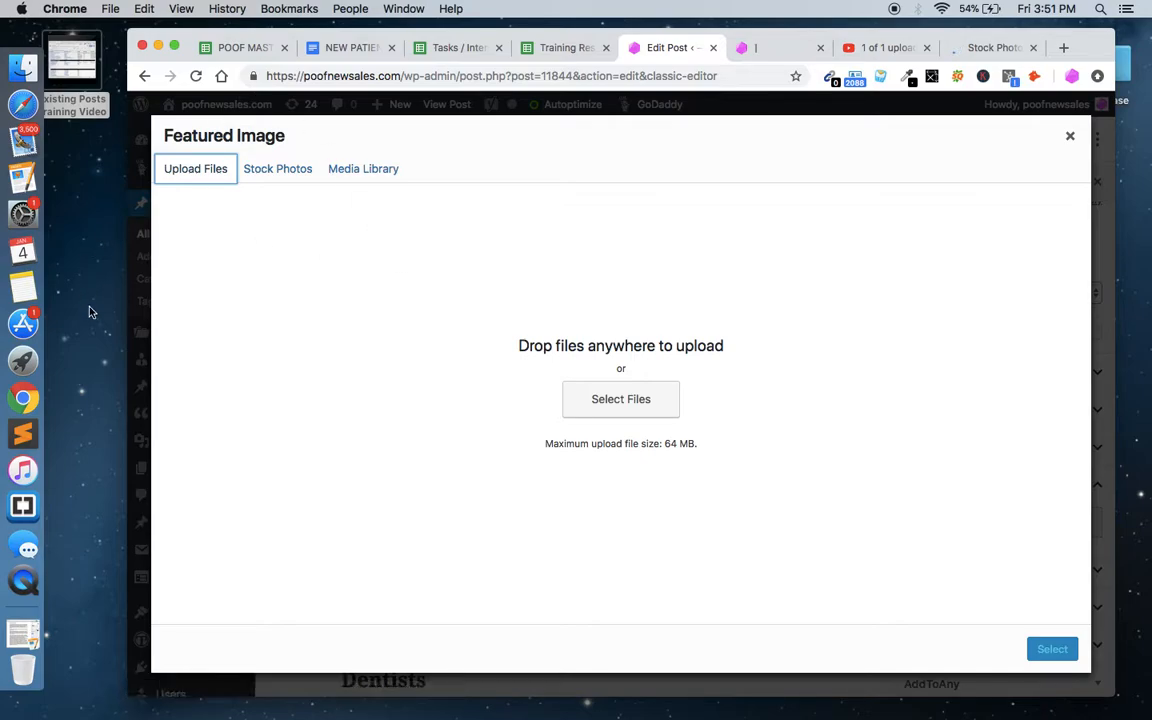
click(637, 392)
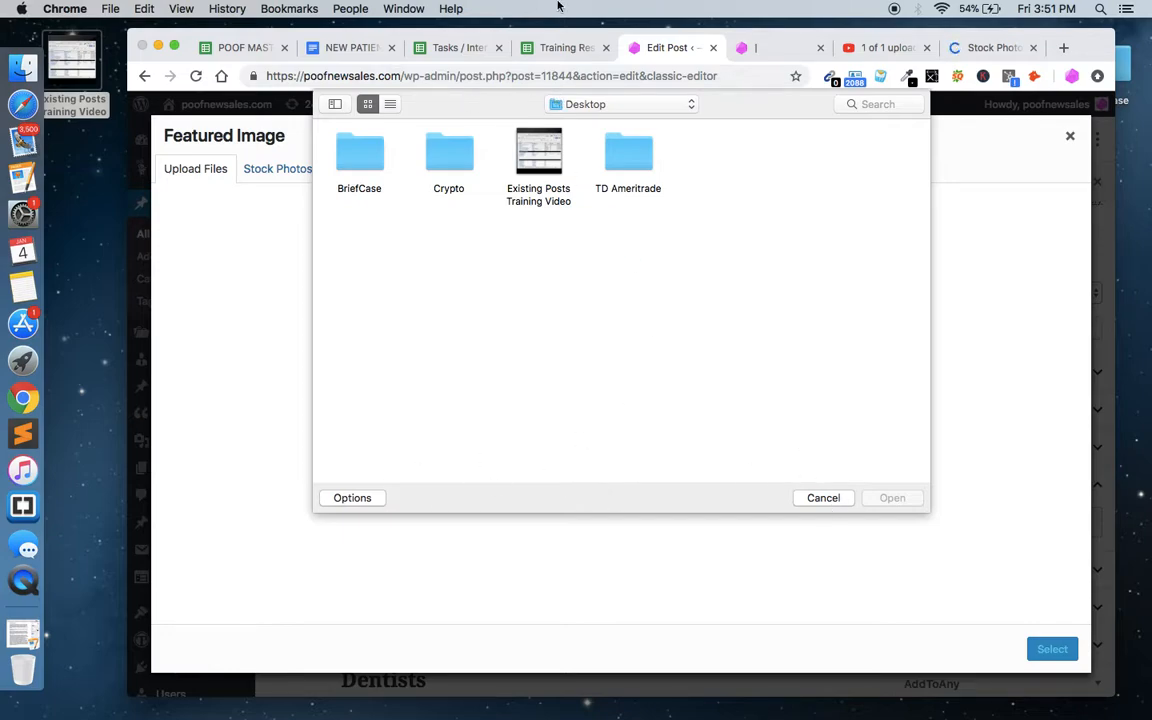
click(583, 104)
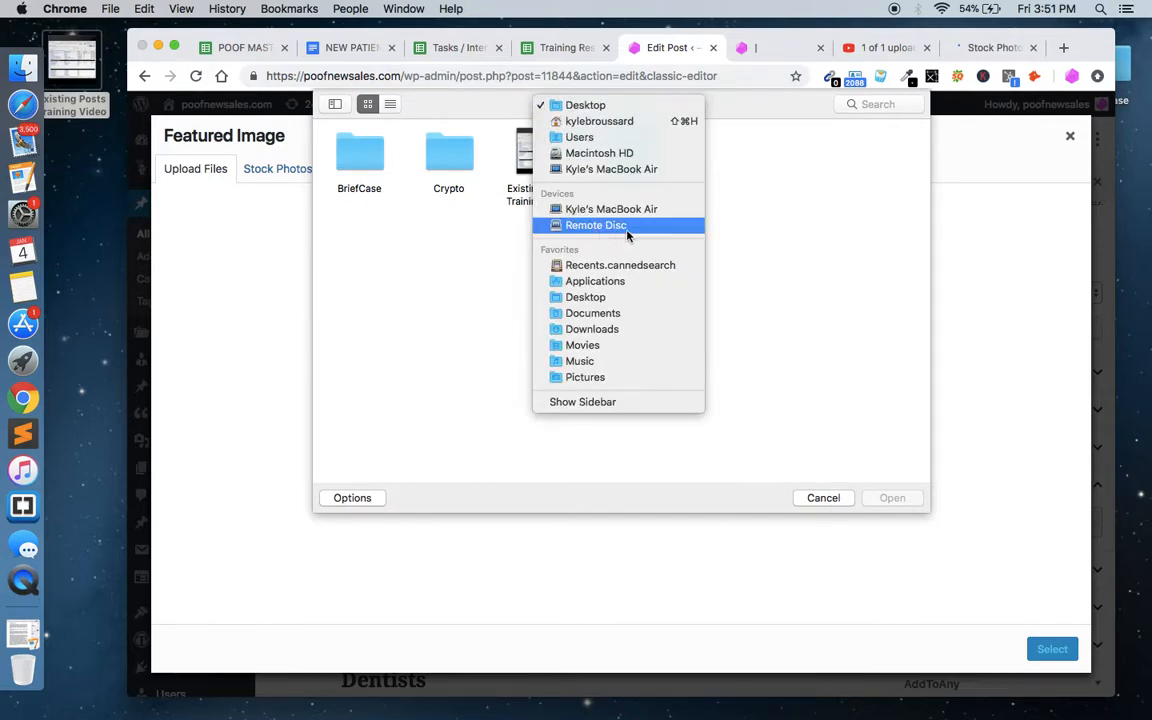
click(632, 377)
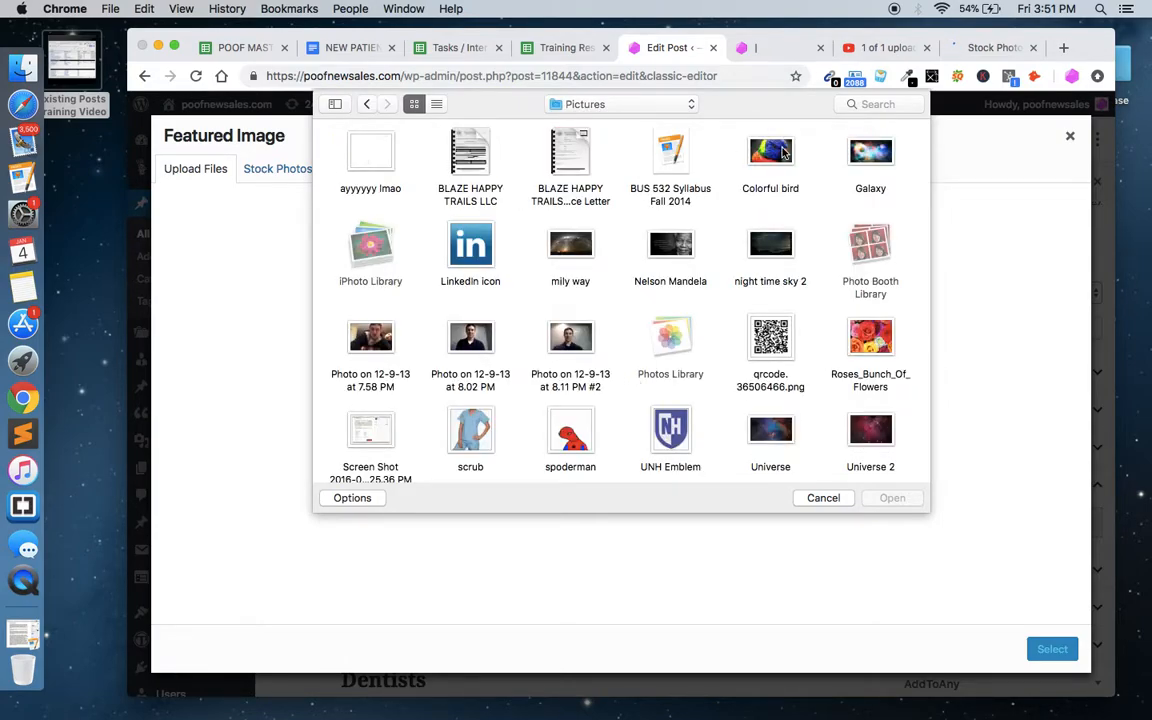
click(770, 155)
click(883, 497)
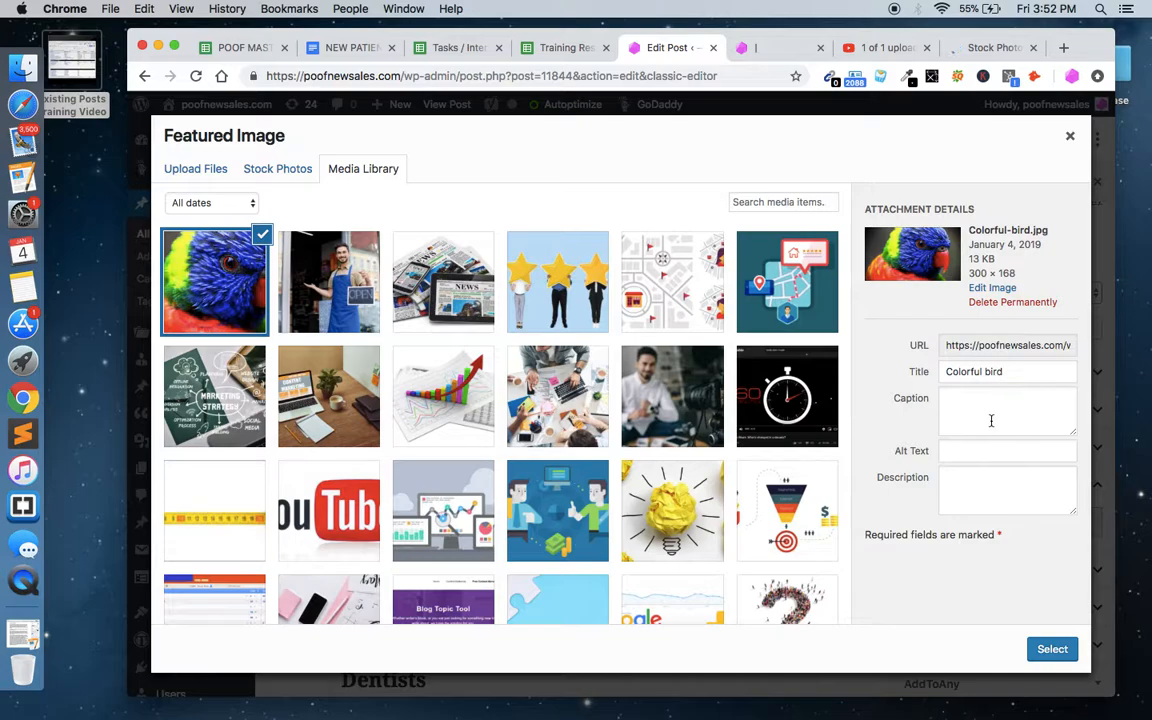
Step: Clear the title of the uploaded bird image in its attachment details
click(968, 482)
click(983, 451)
drag(1003, 372, 945, 372)
key(BackSpace)
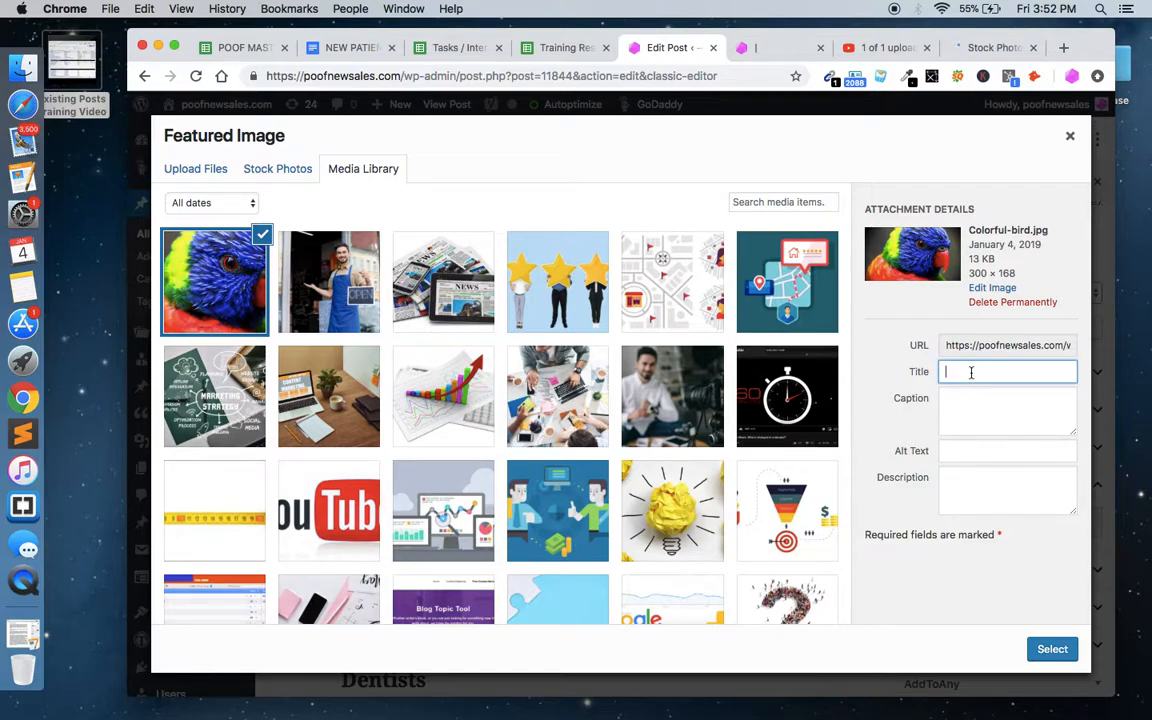
click(968, 416)
click(964, 480)
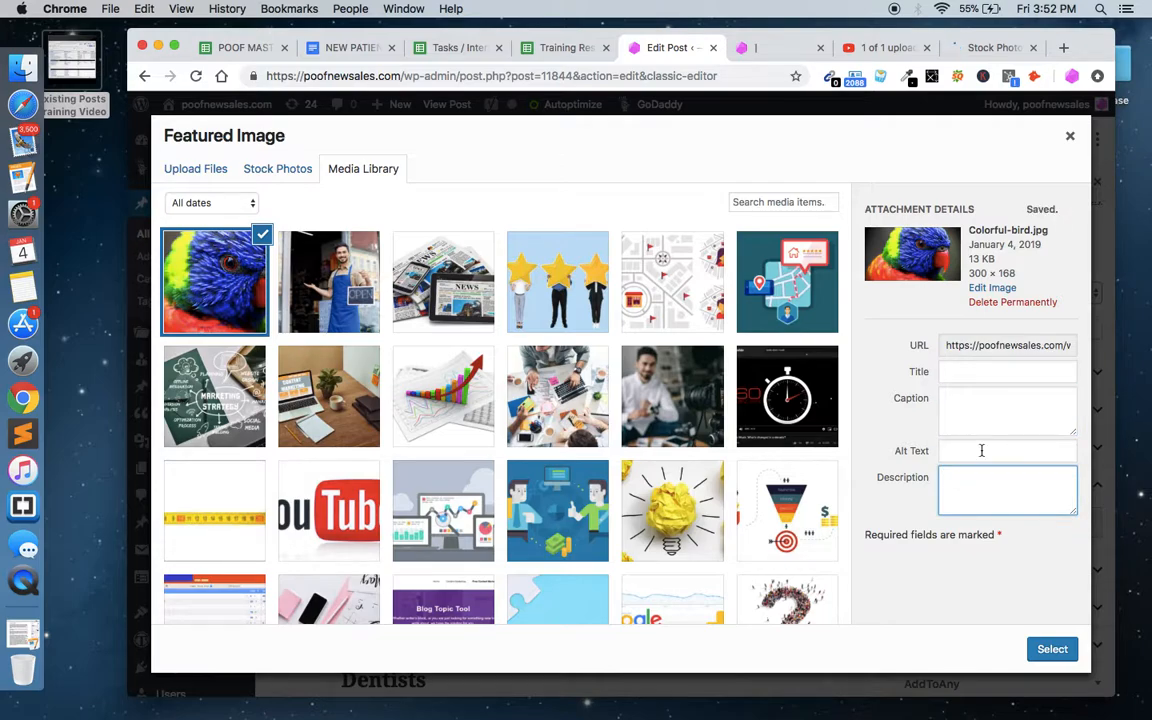
Step: Give the bird image the alt text "Guide to get more clients for dentists" and set it as the featured image
click(945, 454)
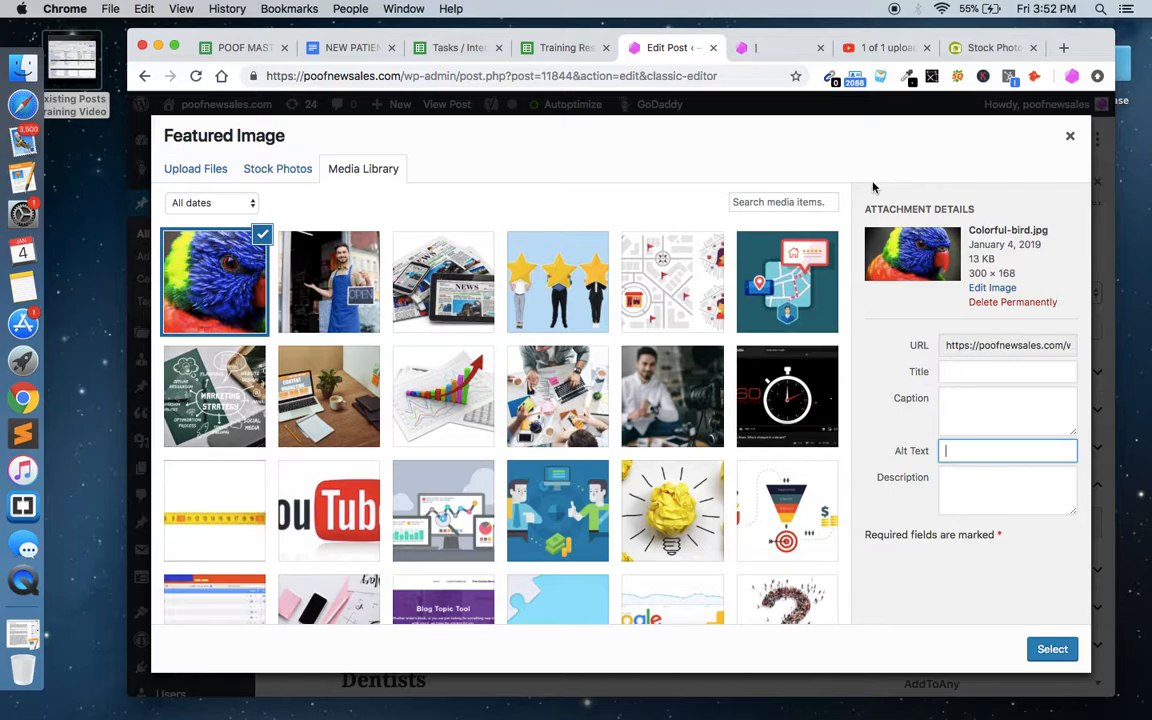
text(Guide to get more clients )
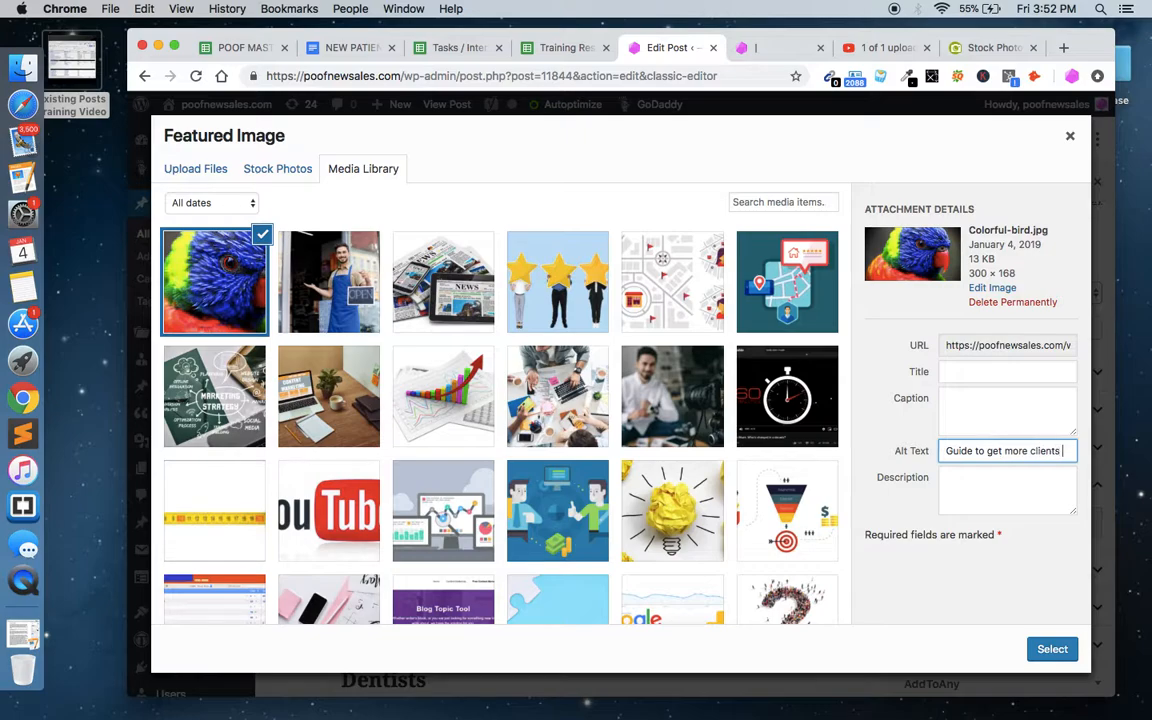
text(for dentists)
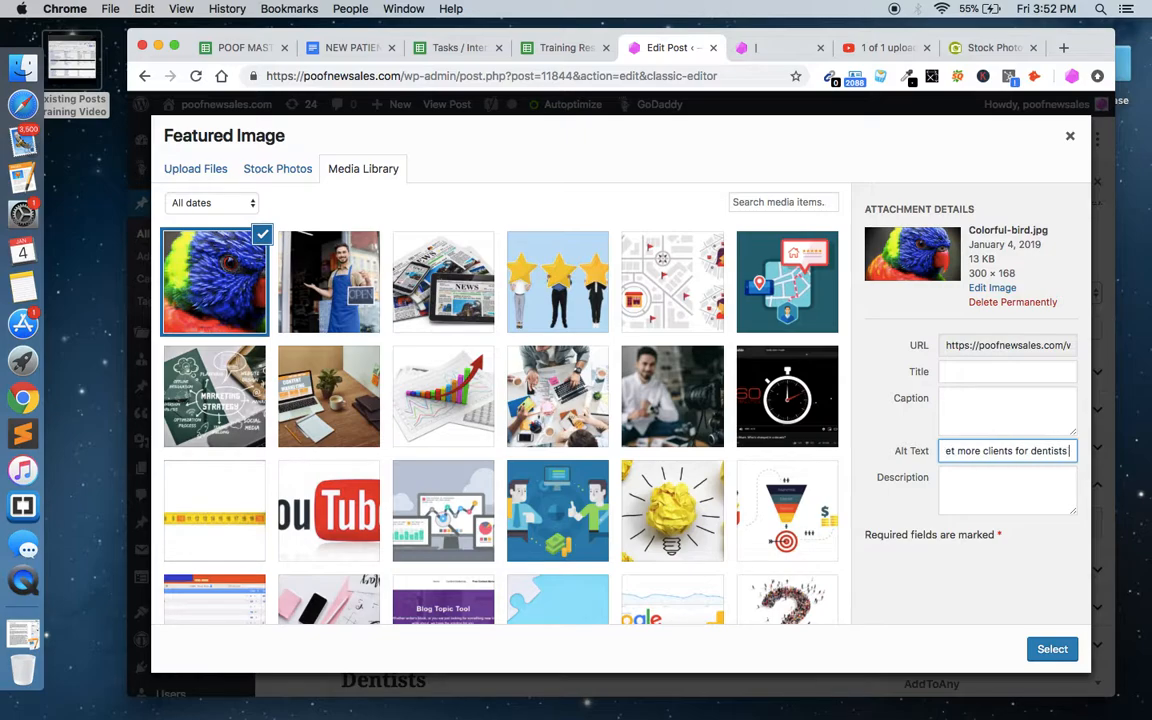
key(Return)
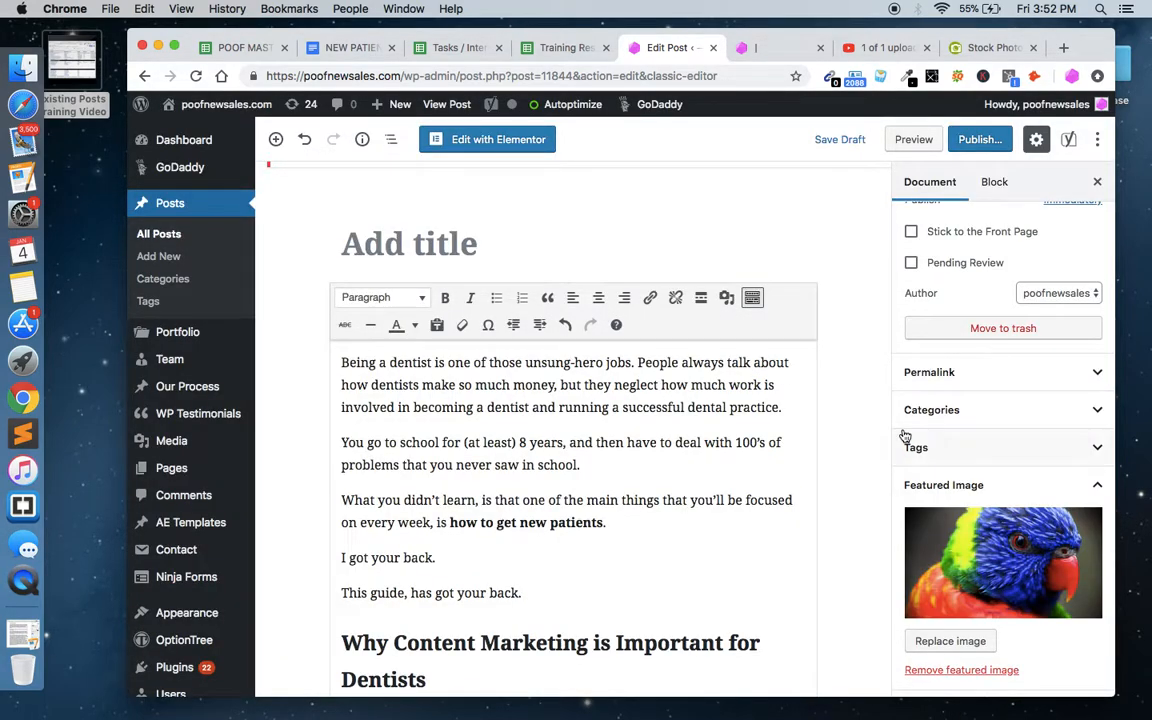
Step: Save the draft and reload the post preview to check the featured image above the article
scroll(905, 437, up, 2)
click(858, 140)
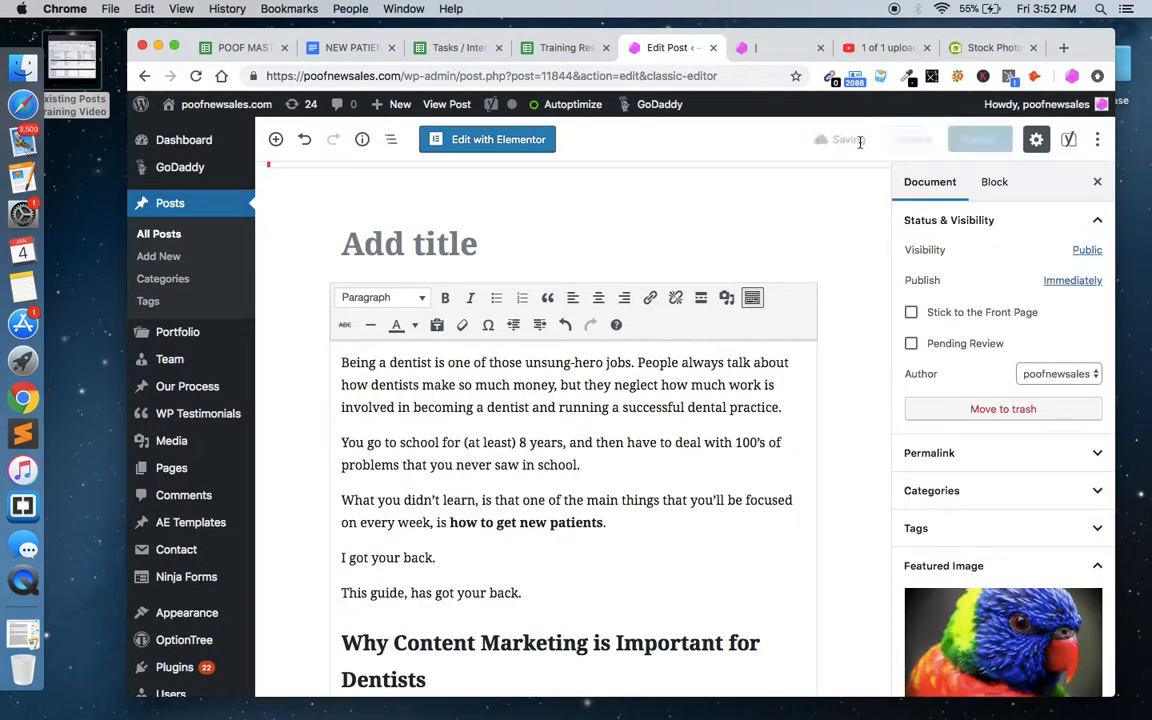
click(765, 50)
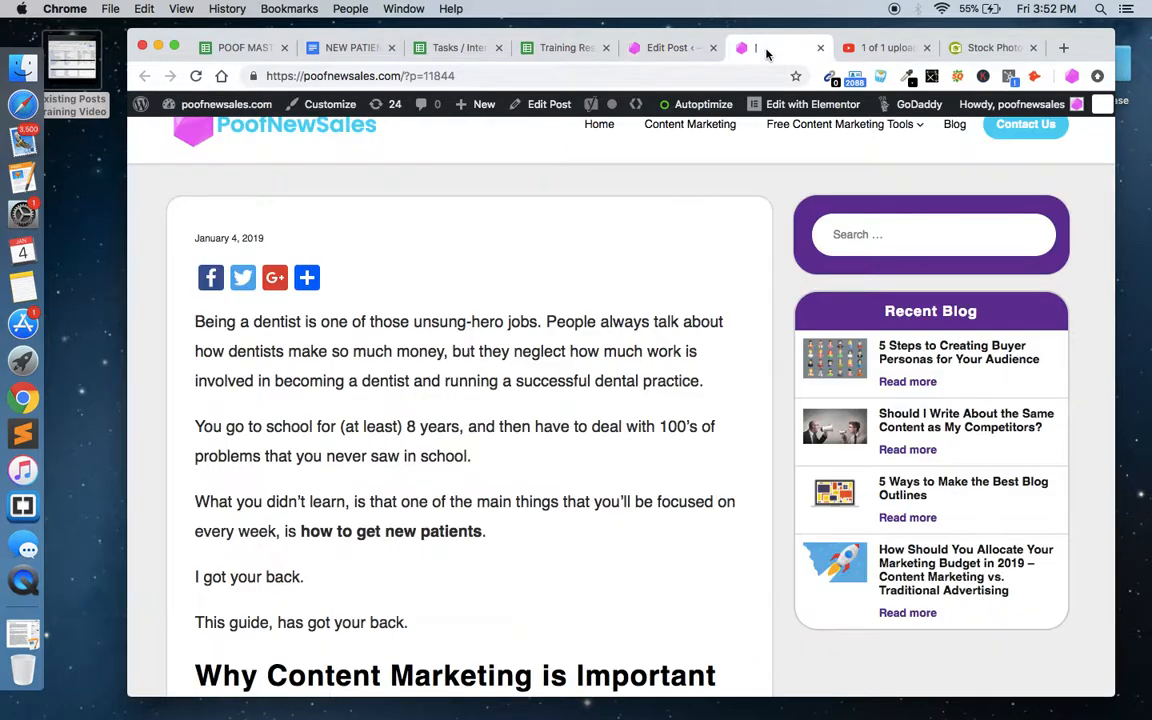
click(196, 75)
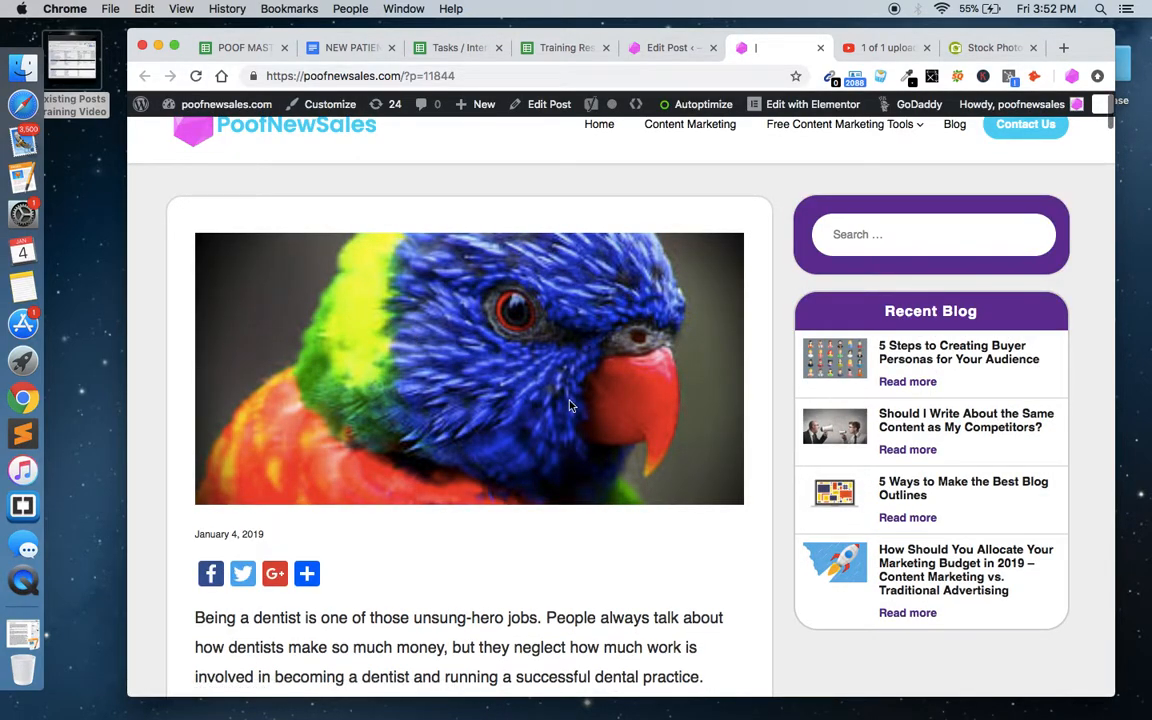
scroll(570, 402, down, 2)
scroll(570, 402, up, 3)
scroll(570, 402, down, 2)
scroll(570, 402, down, 2)
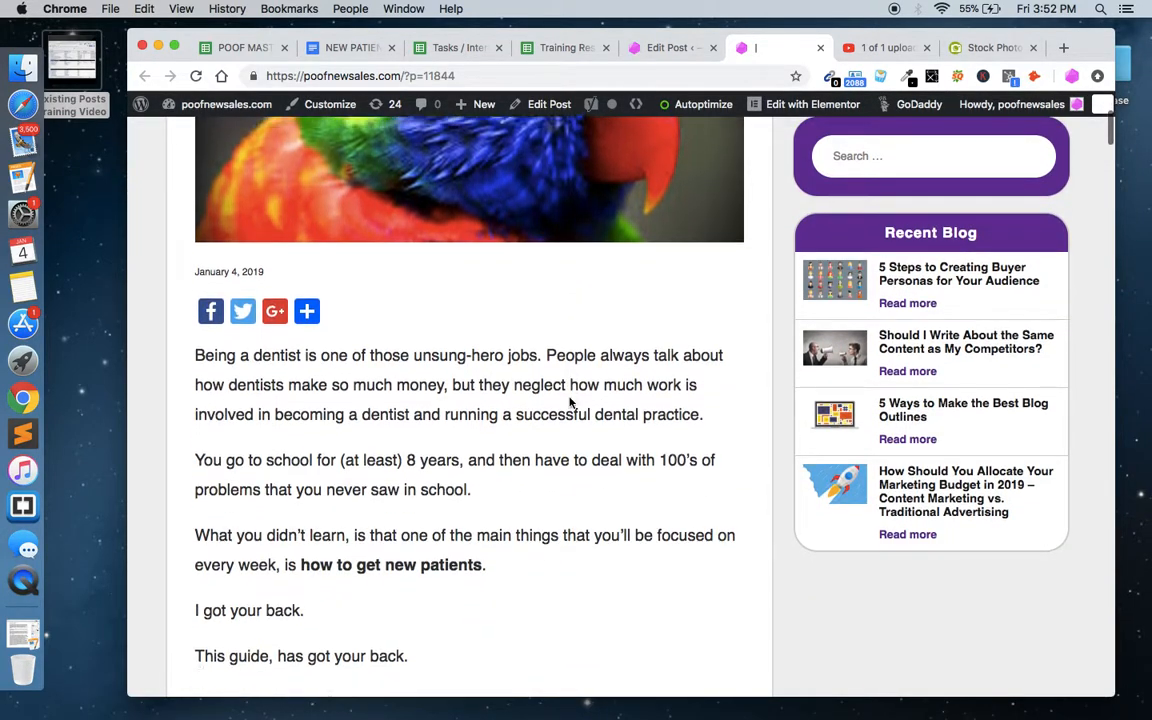
scroll(570, 402, up, 3)
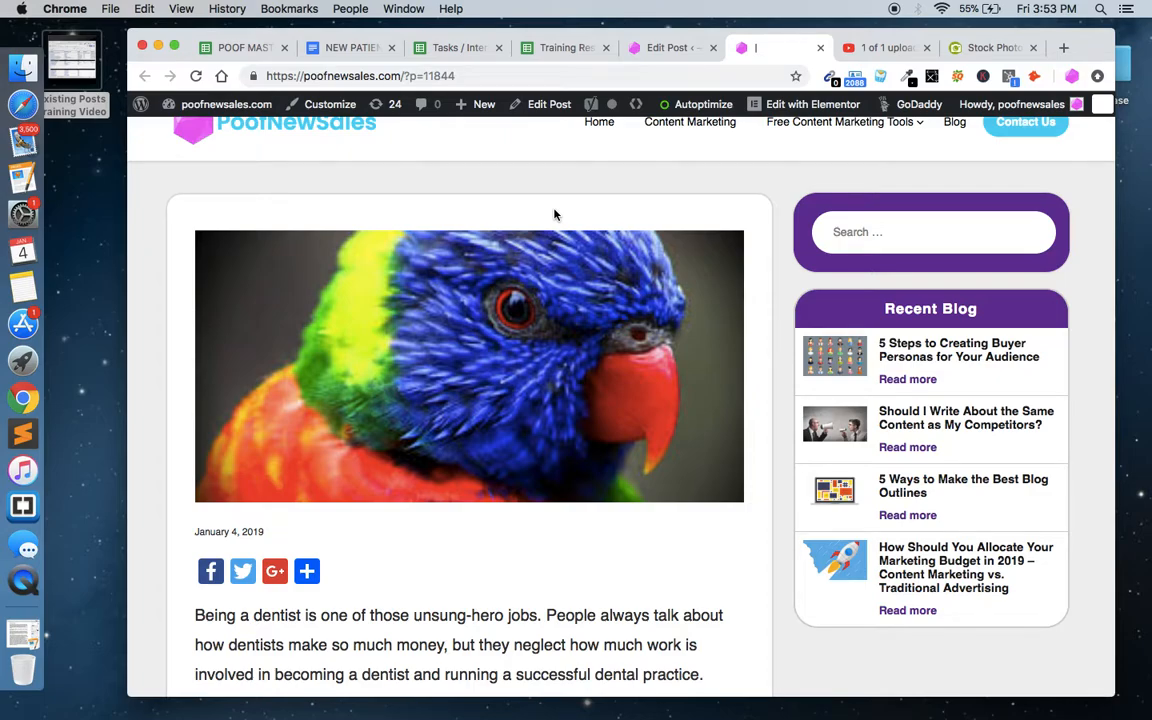
Step: Look up the article's name in the source document and in row 38 of POOF MASTER SHEET for the post title
click(661, 49)
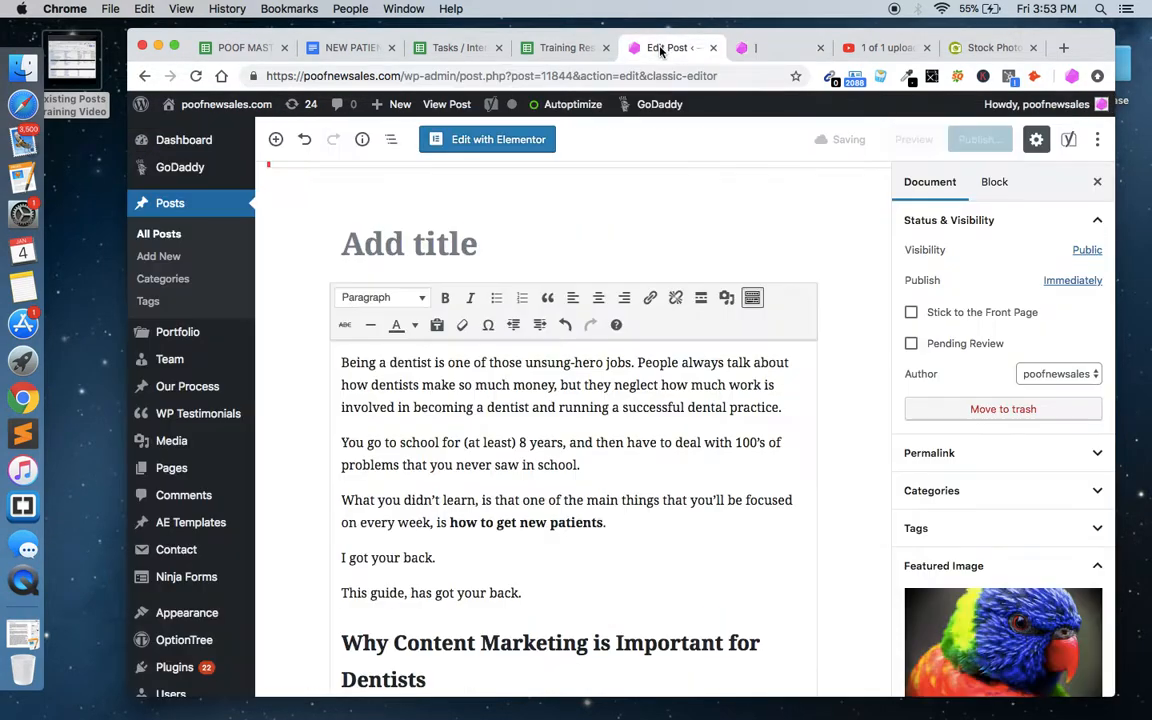
scroll(900, 597, down, 1)
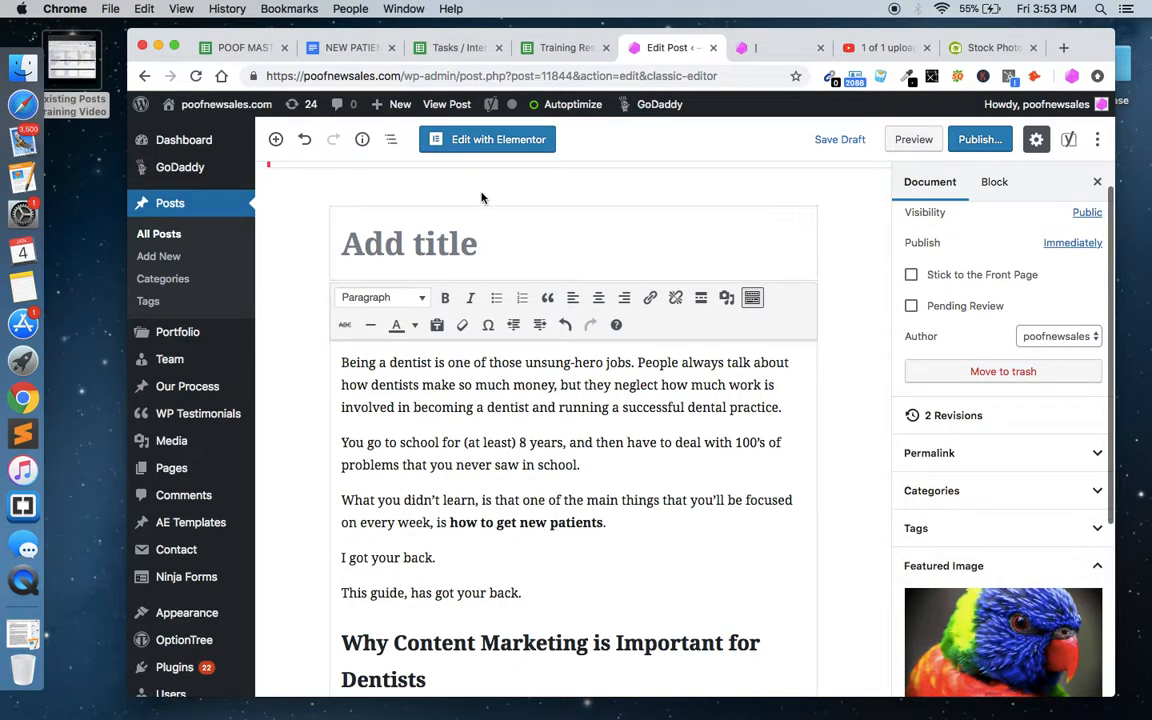
click(420, 243)
click(345, 48)
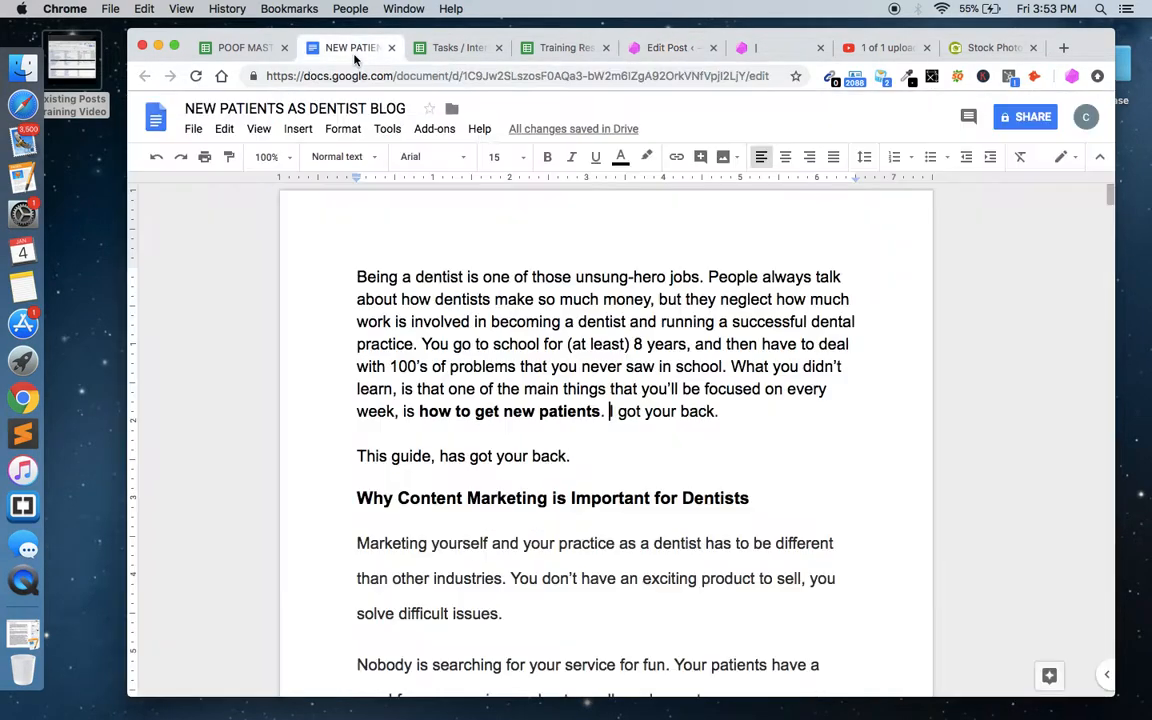
click(291, 109)
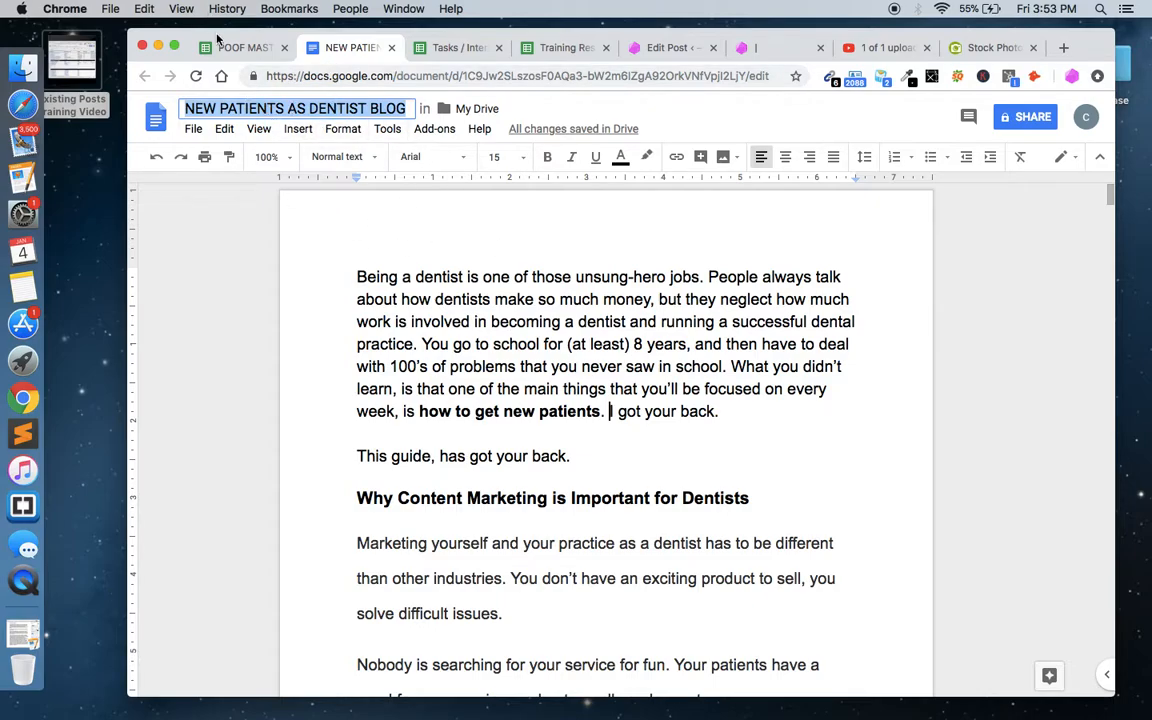
click(226, 46)
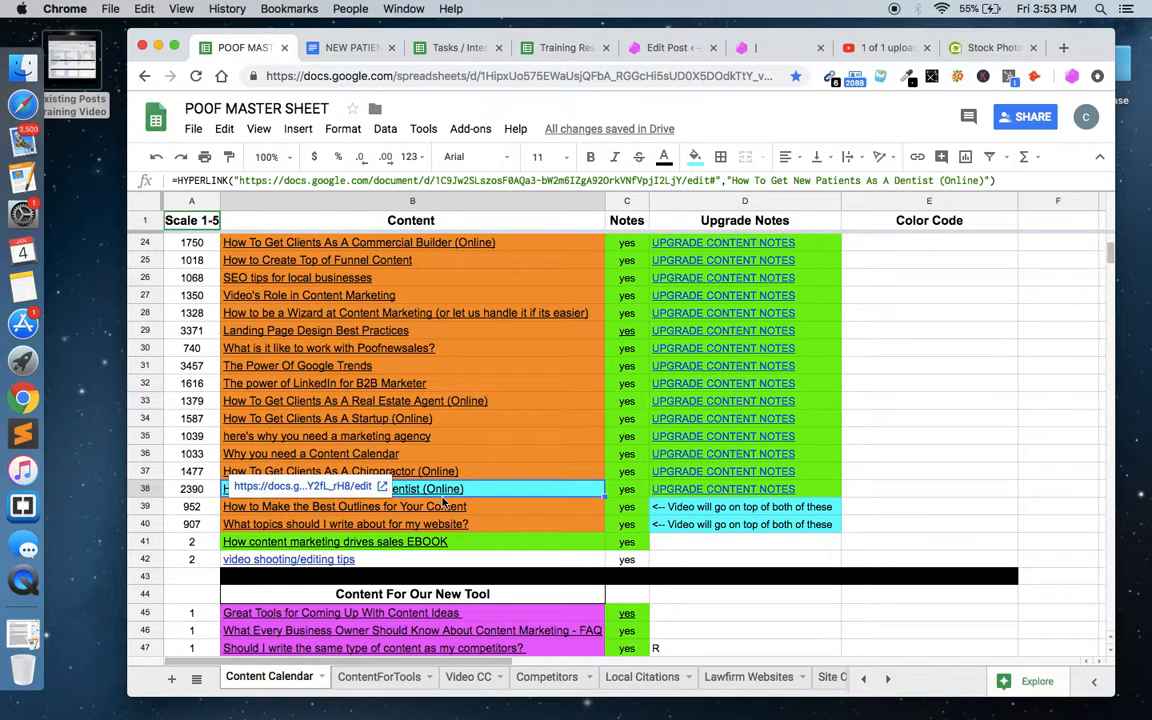
click(440, 507)
click(430, 490)
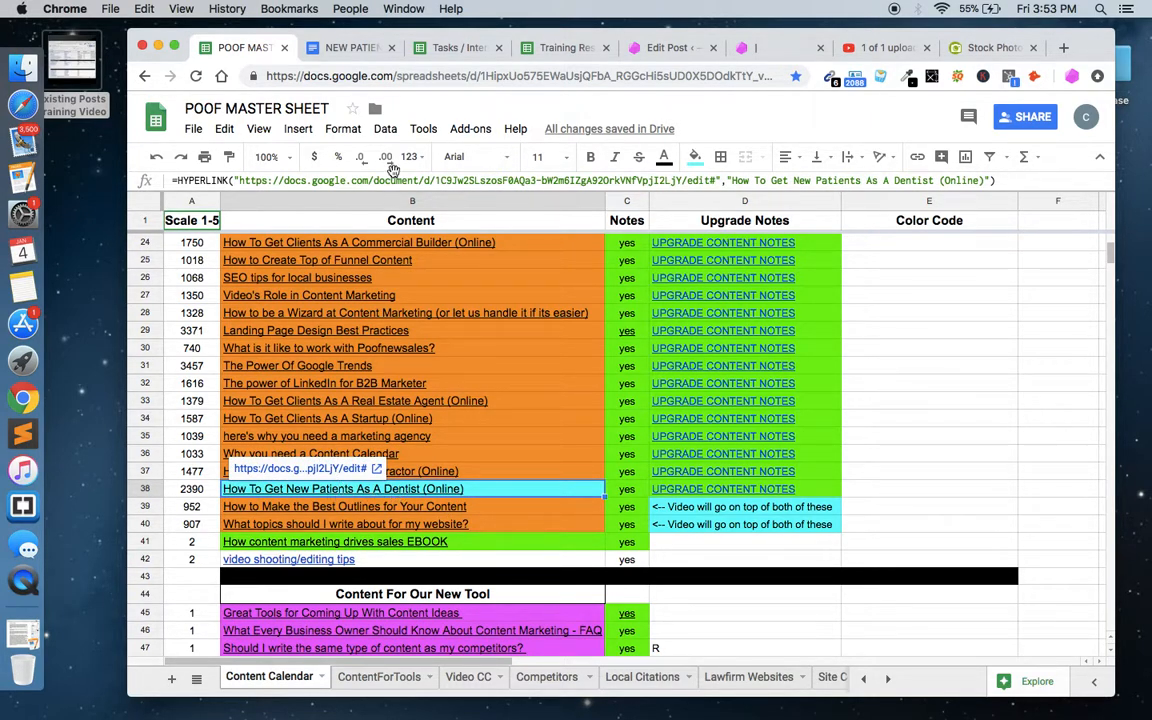
click(345, 47)
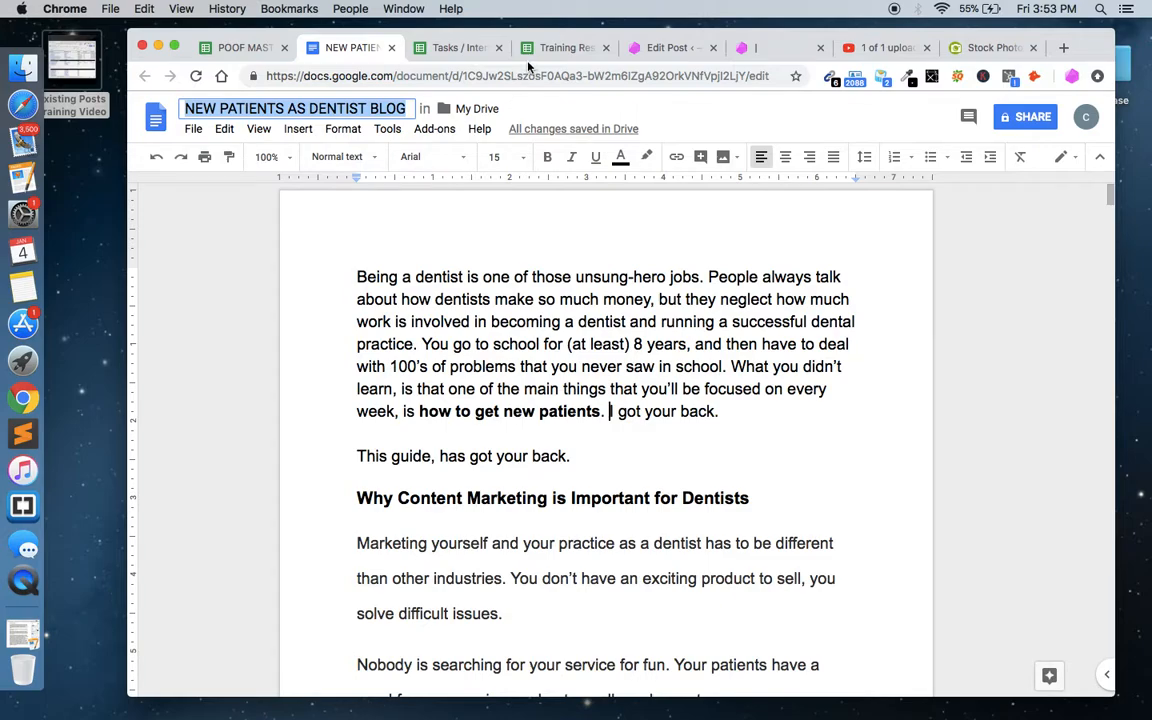
Step: Return to the WordPress post and title it "How to Get New Clients for Dentists Online"
click(665, 47)
click(440, 232)
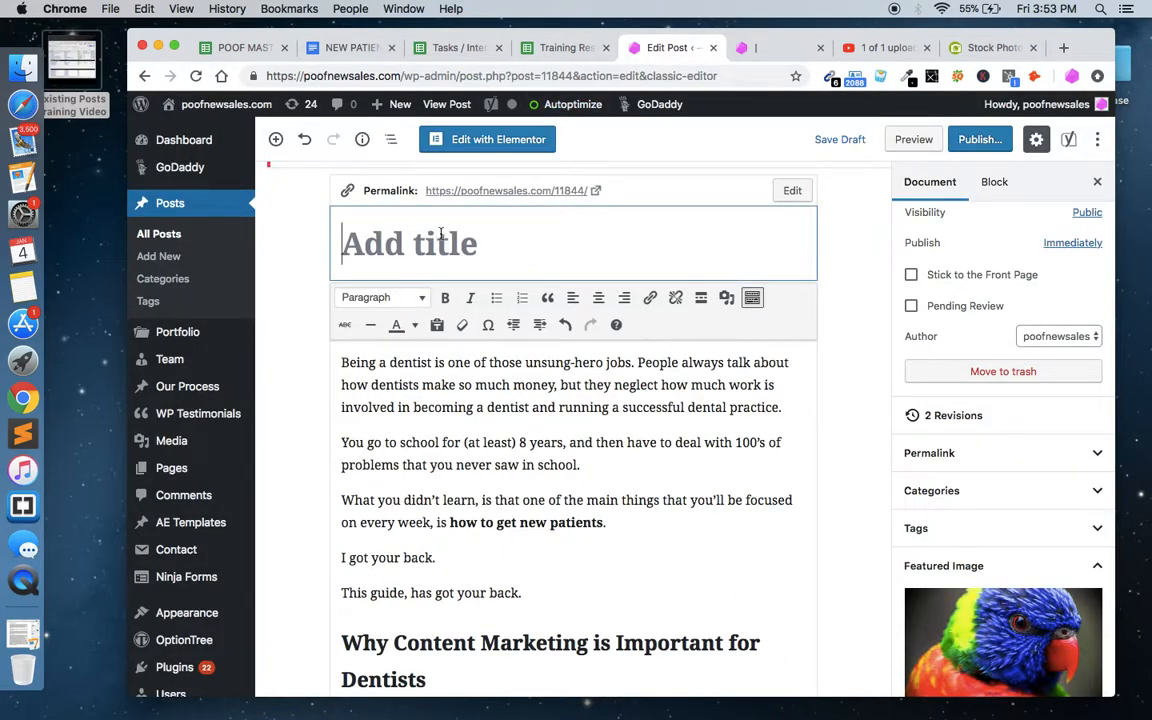
text(How to Get )
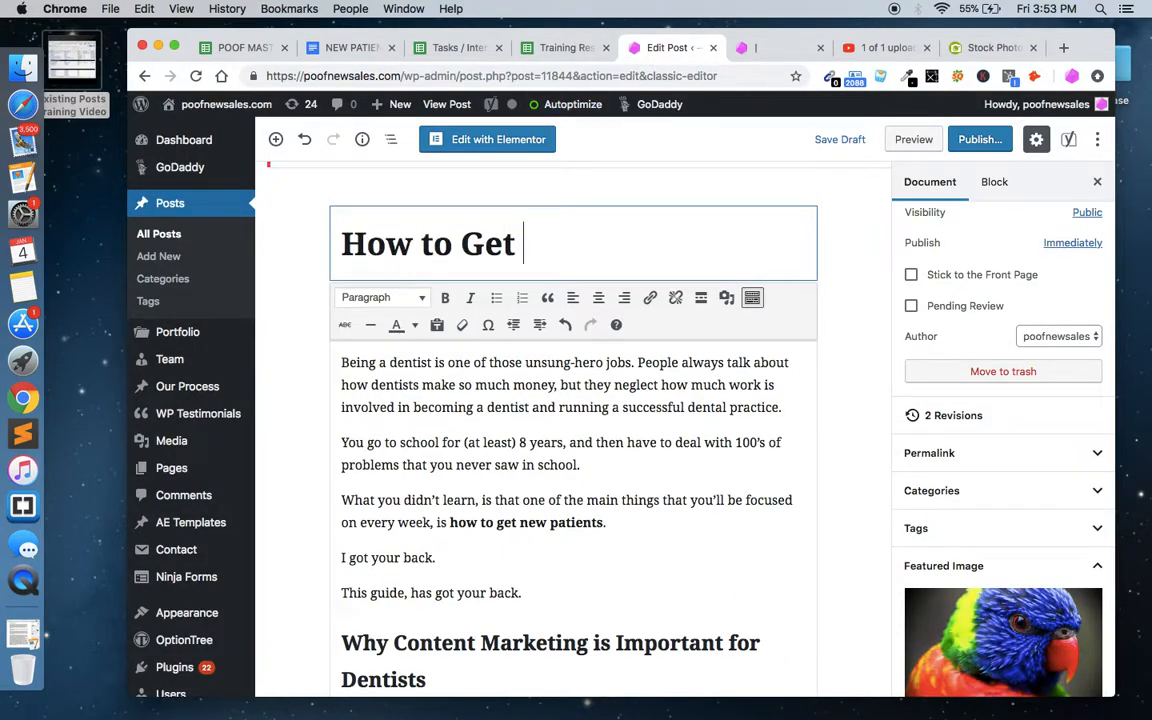
text(New Clients a)
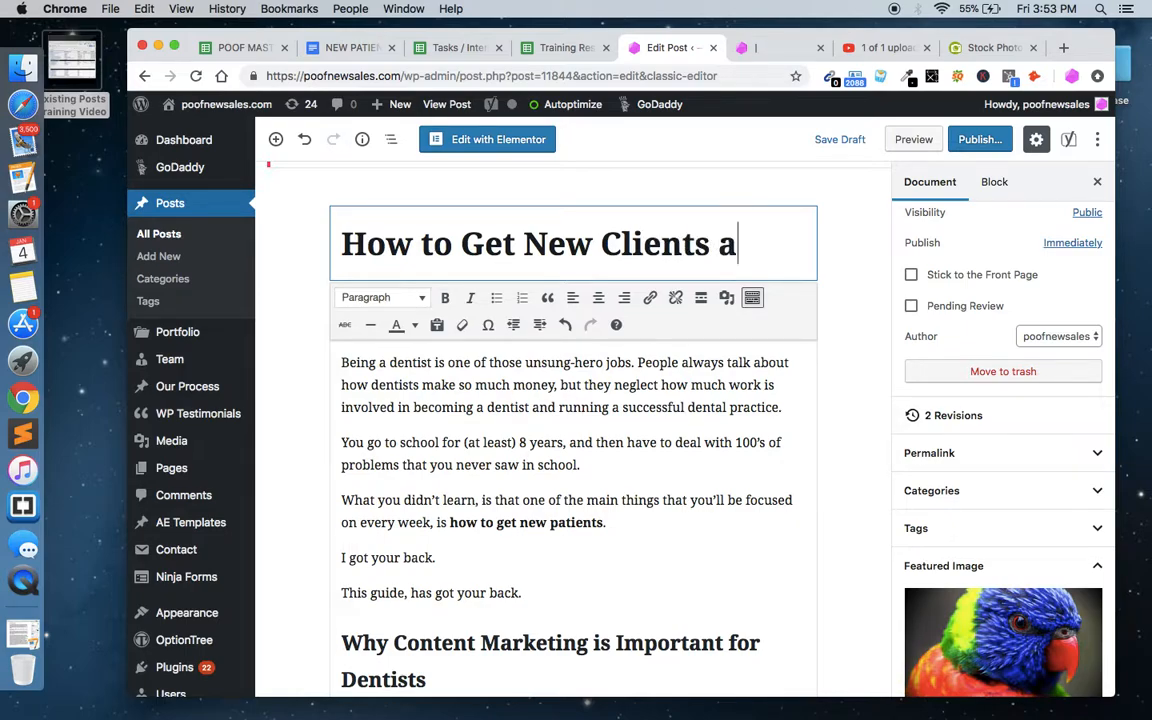
key(BackSpace)
text(for )
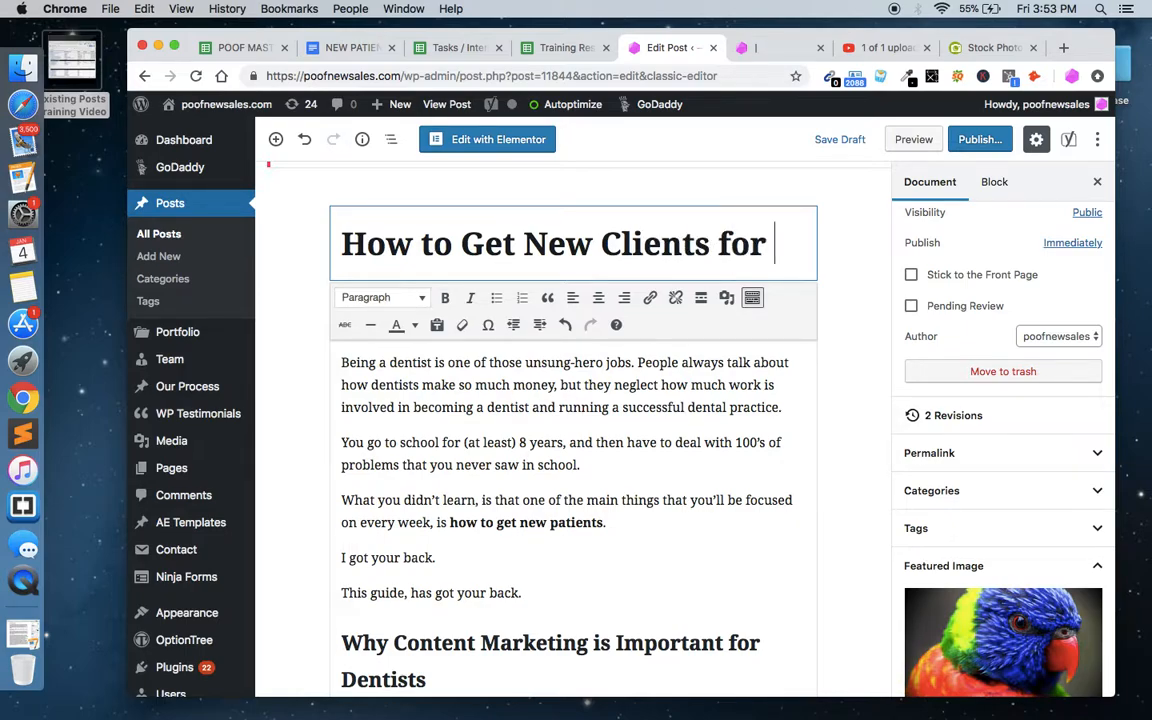
text(Dentist Online )
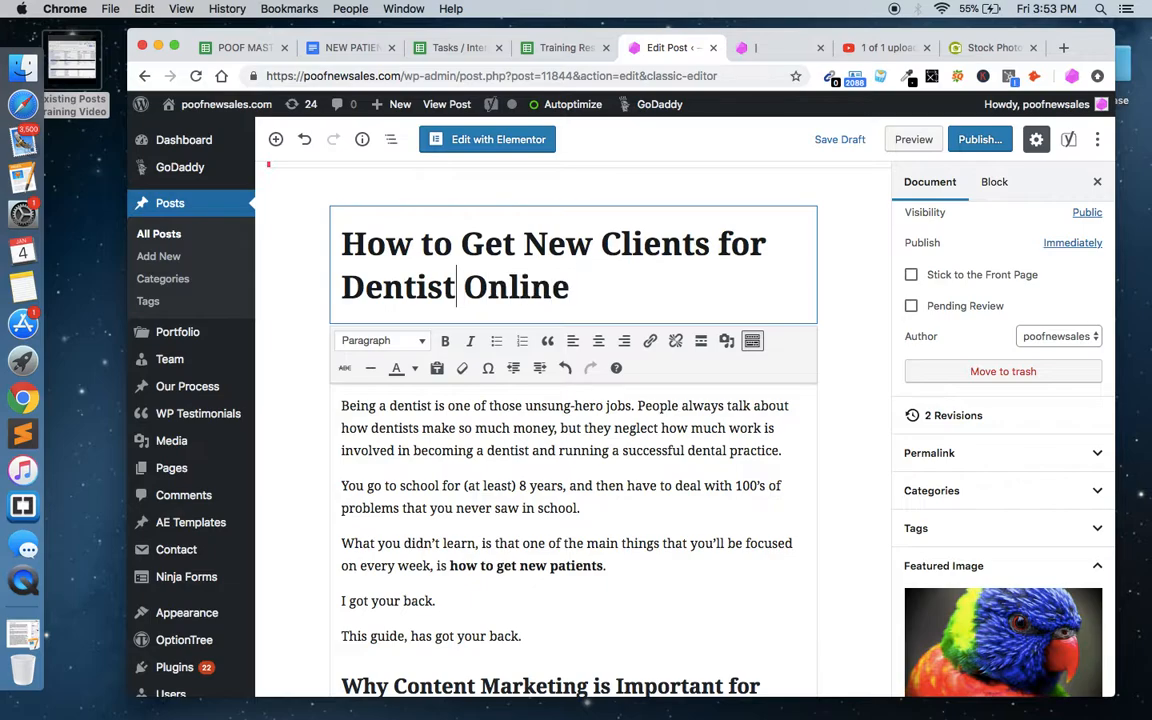
text(s)
Step: Save the draft and reload the post preview to check the title below the featured image
click(835, 140)
click(780, 48)
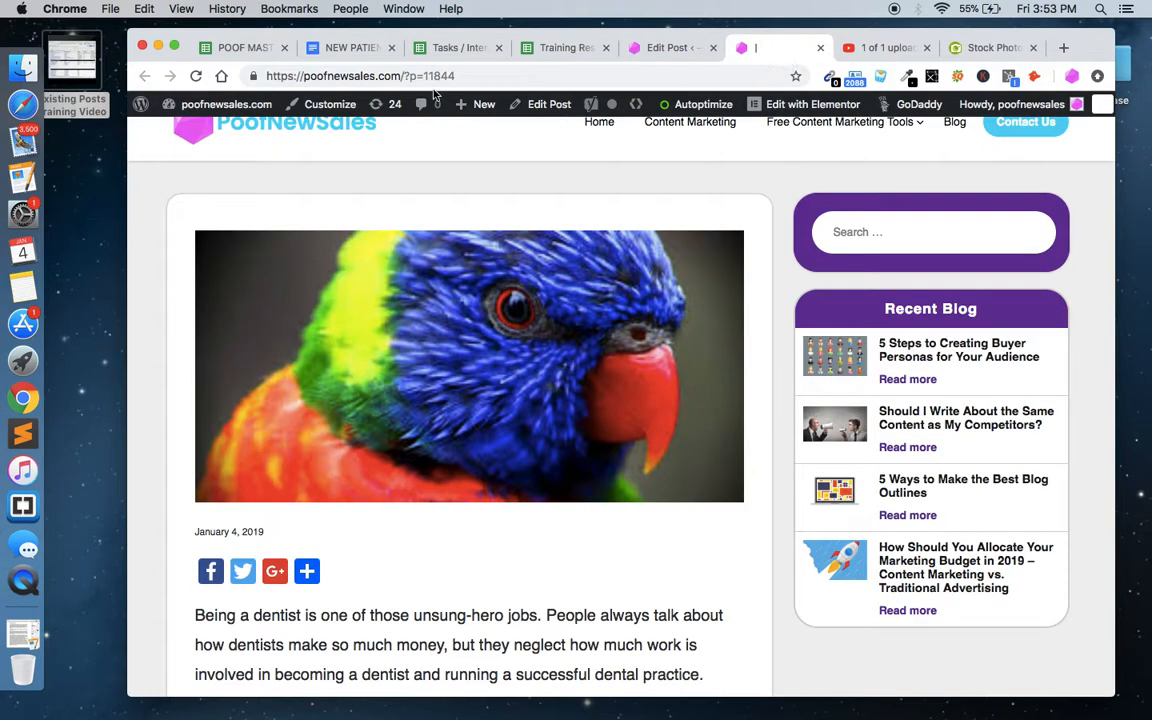
click(197, 76)
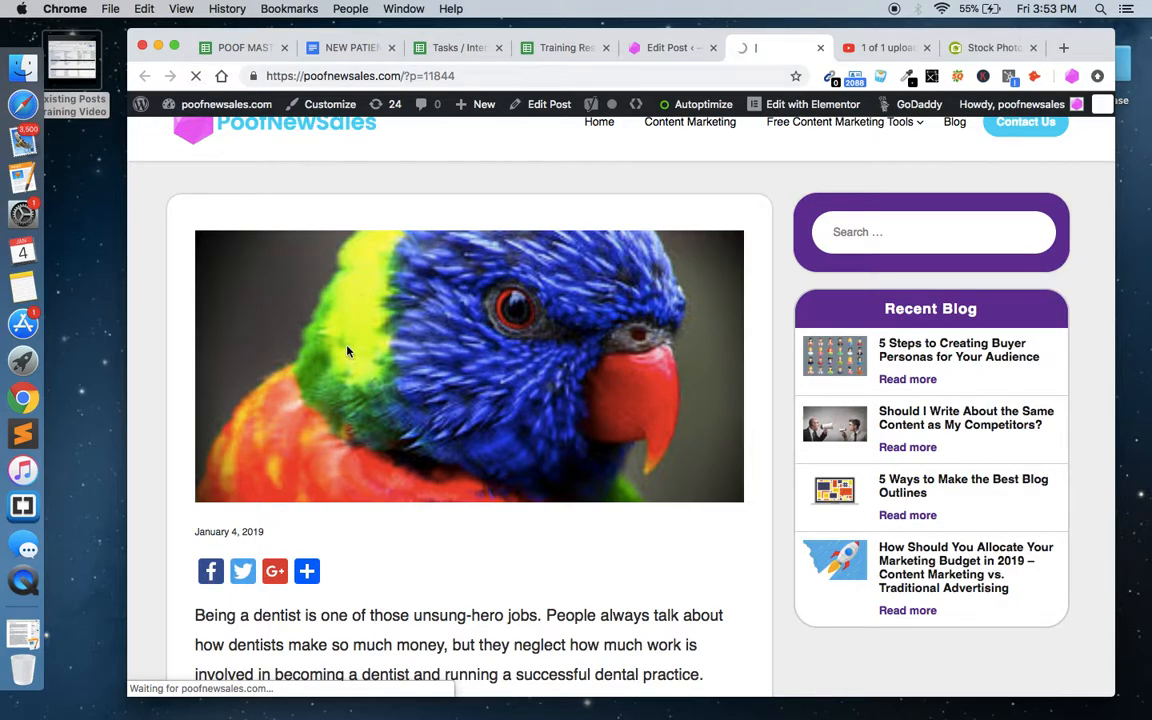
scroll(300, 440, down, 2)
mouse_move(306, 490)
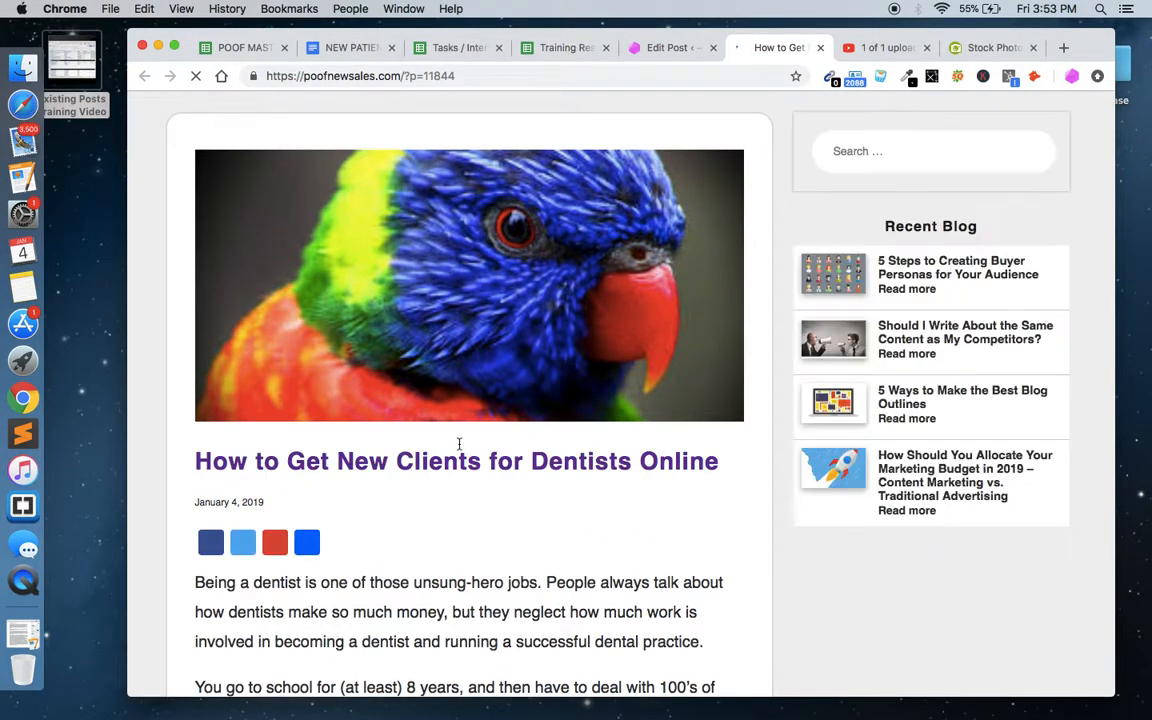
scroll(458, 450, down, 10)
scroll(460, 448, up, 7)
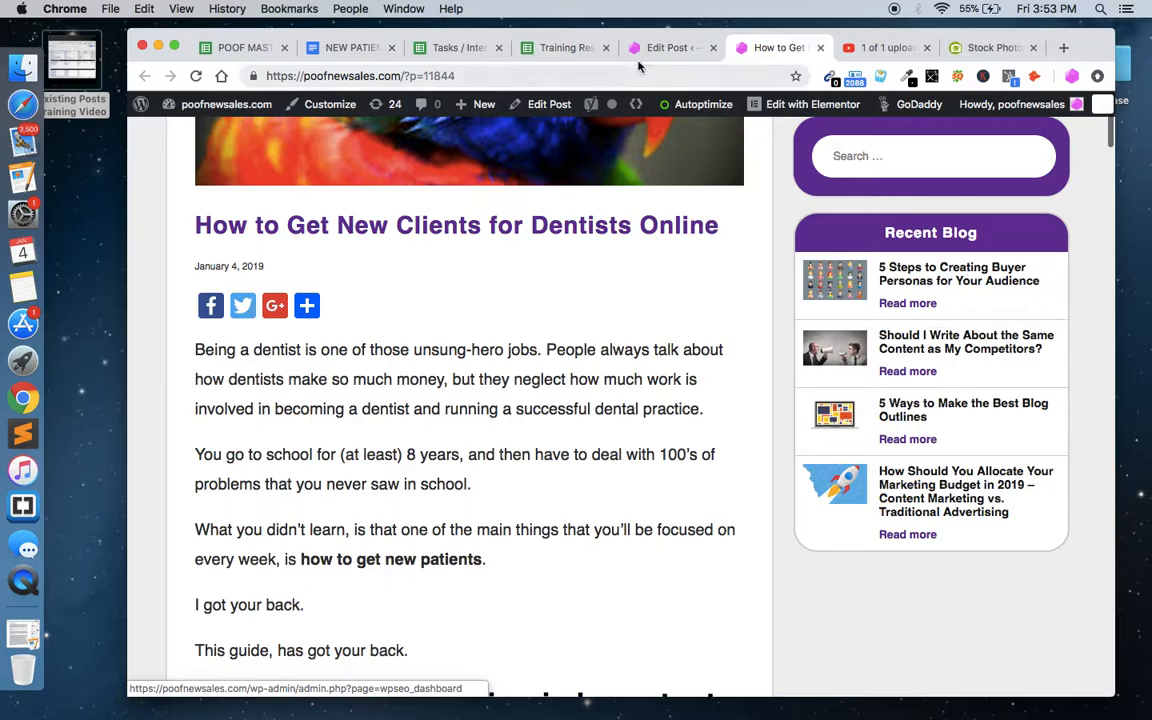
Step: Look through the post body in the editor, the source document and the article list in POOF MASTER SHEET
click(670, 48)
scroll(513, 464, down, 20)
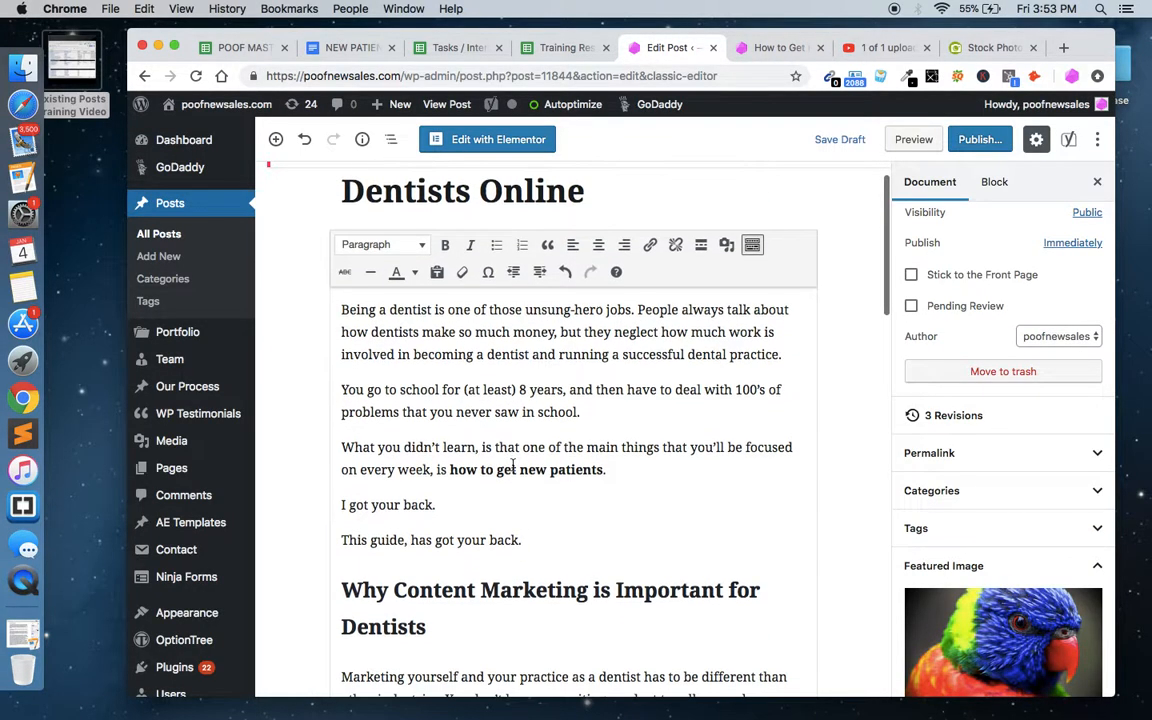
scroll(513, 464, down, 20)
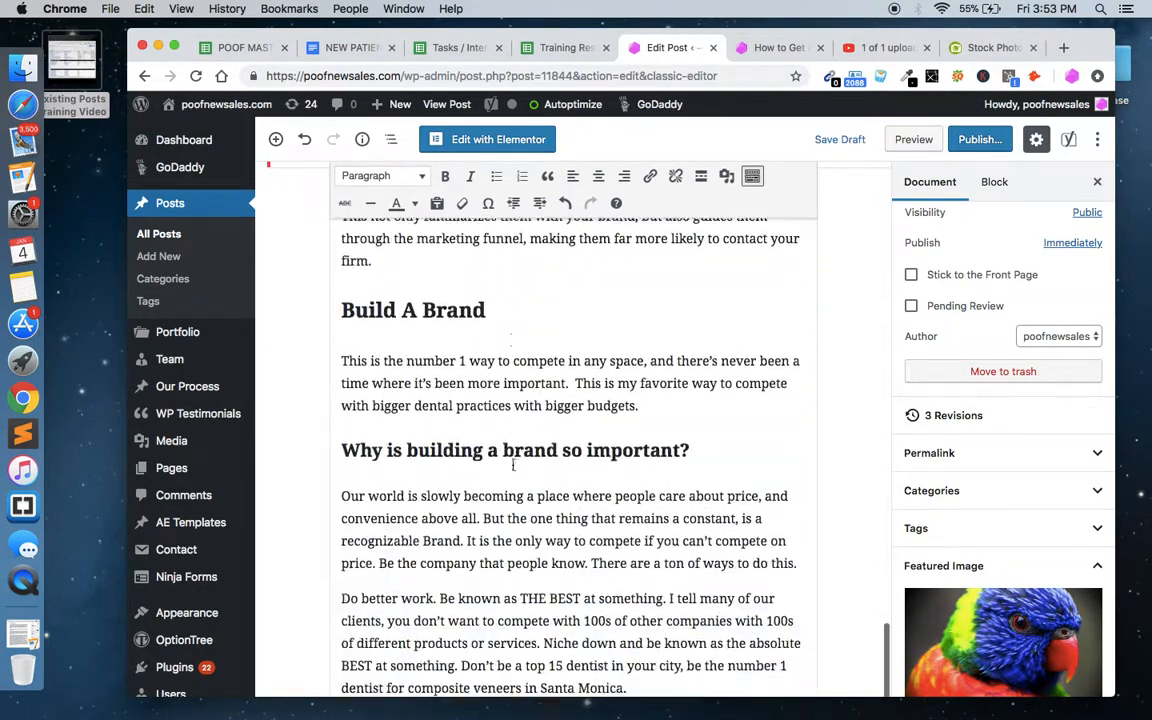
scroll(513, 464, down, 10)
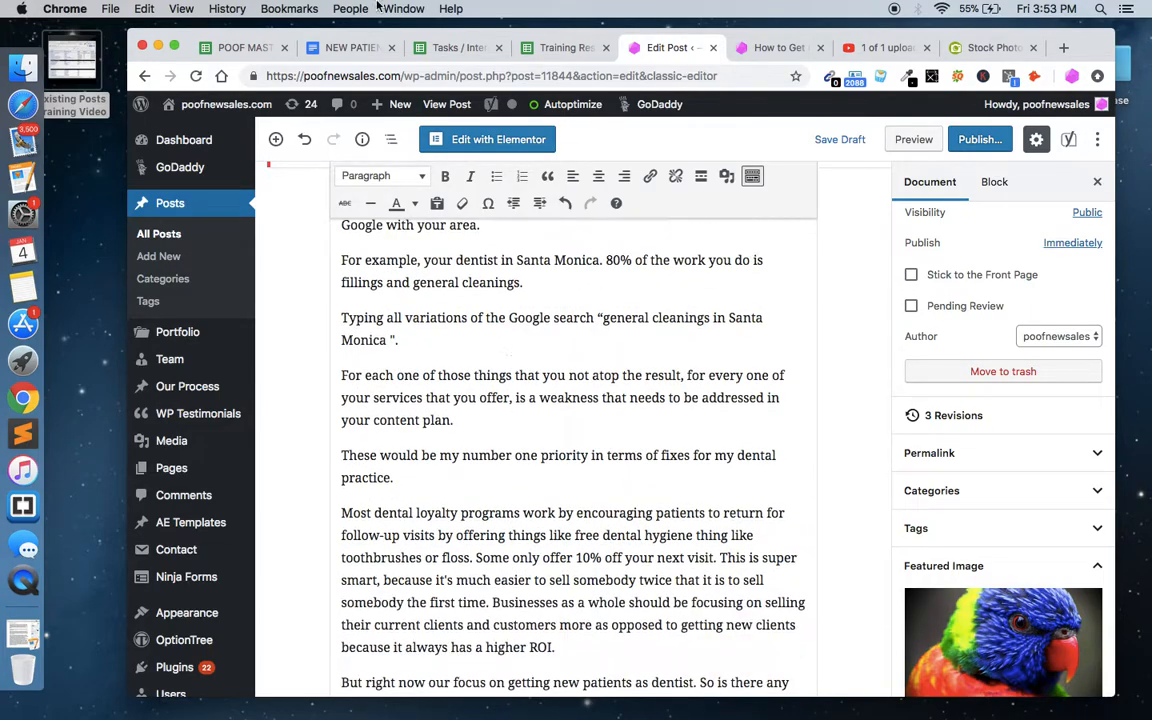
click(350, 47)
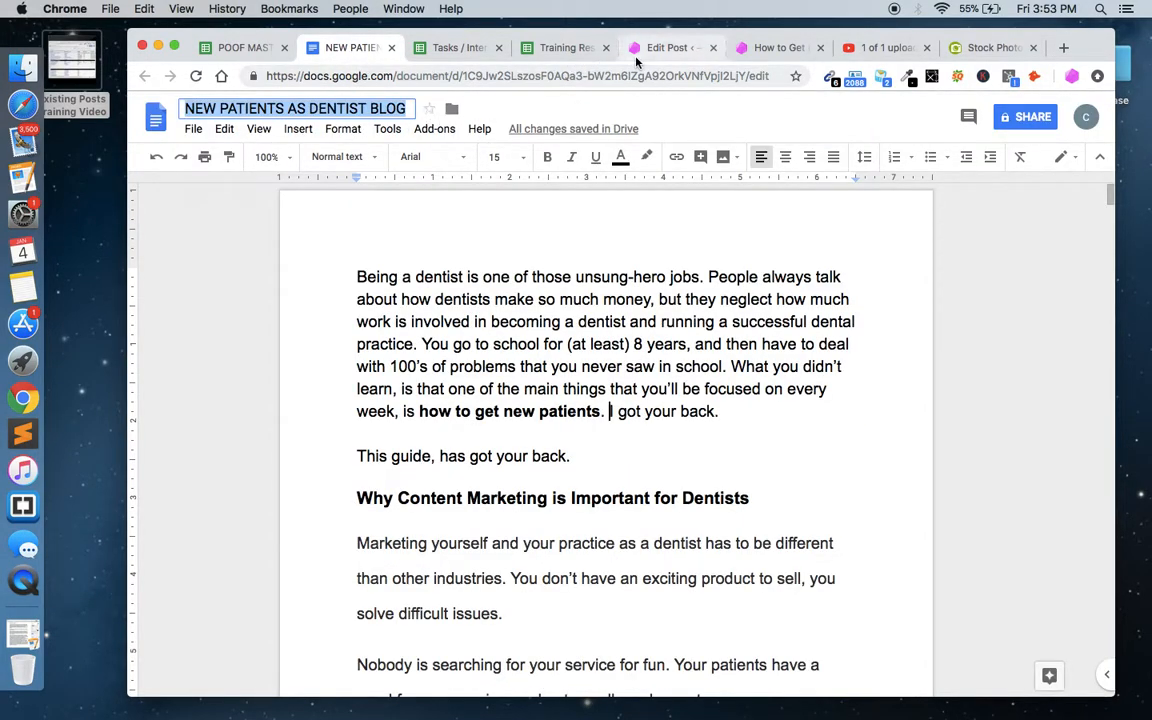
click(655, 47)
click(252, 50)
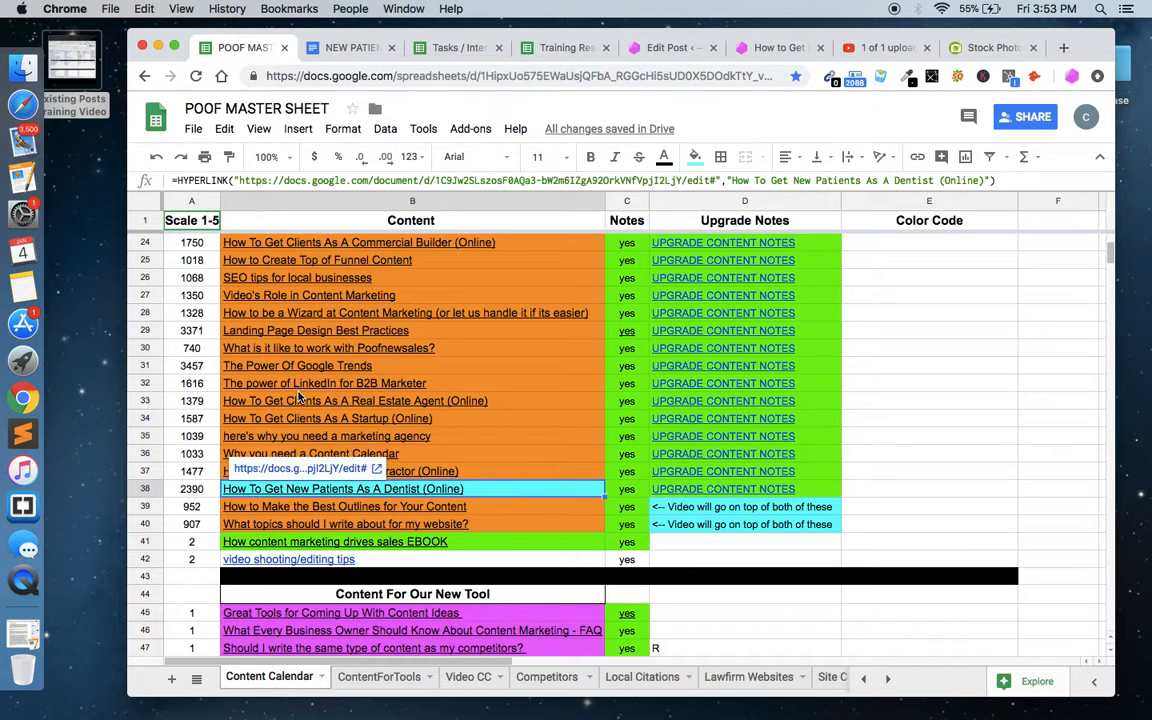
click(345, 47)
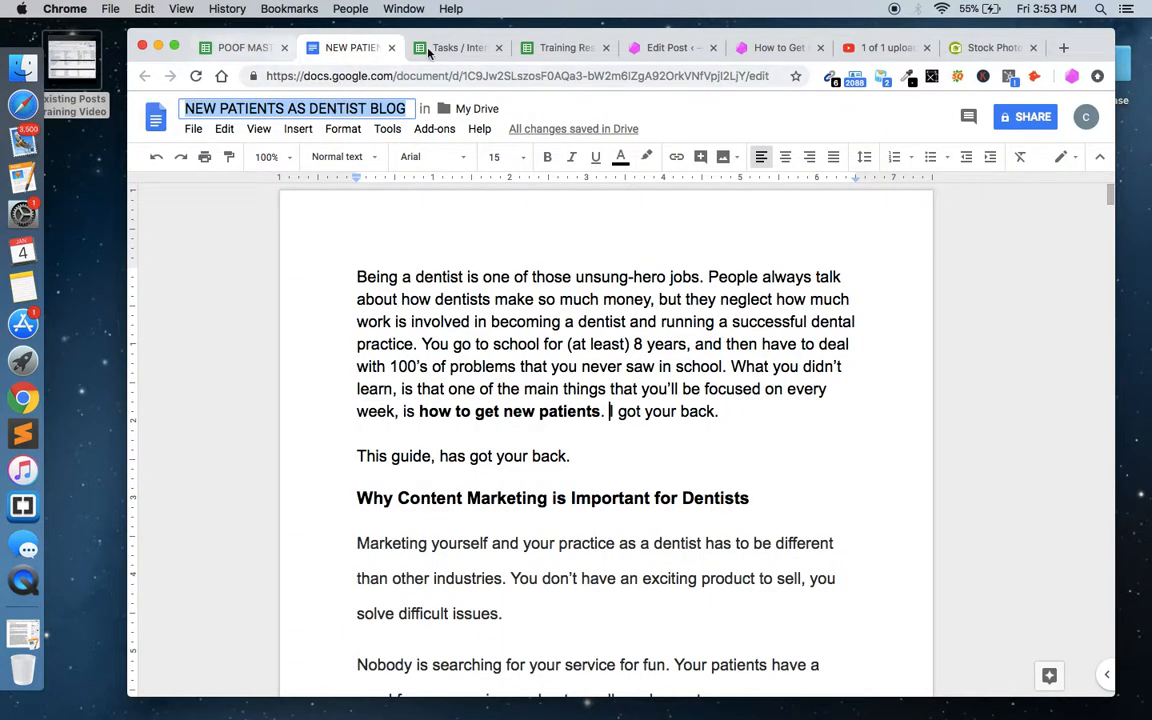
click(660, 47)
Step: Open the post's Yoast SEO snippet for editing and clear the default variables from its SEO title
scroll(477, 348, down, 1)
scroll(477, 348, down, 10)
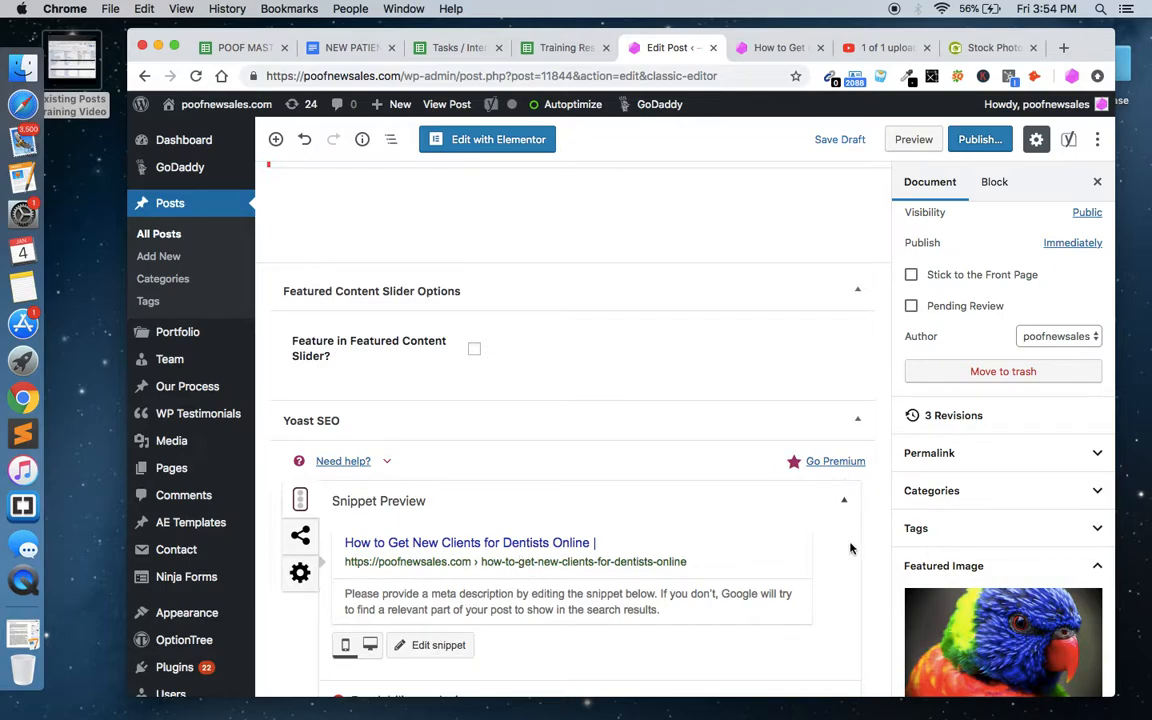
scroll(945, 200, up, 1)
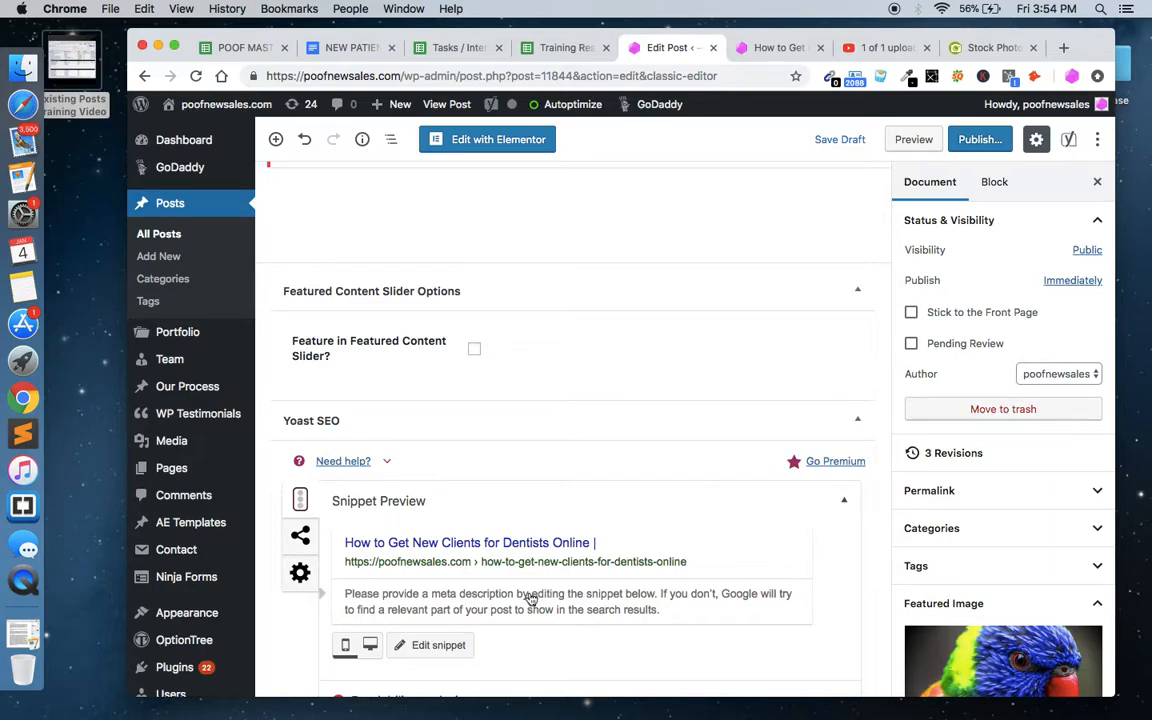
click(422, 646)
scroll(511, 556, down, 4)
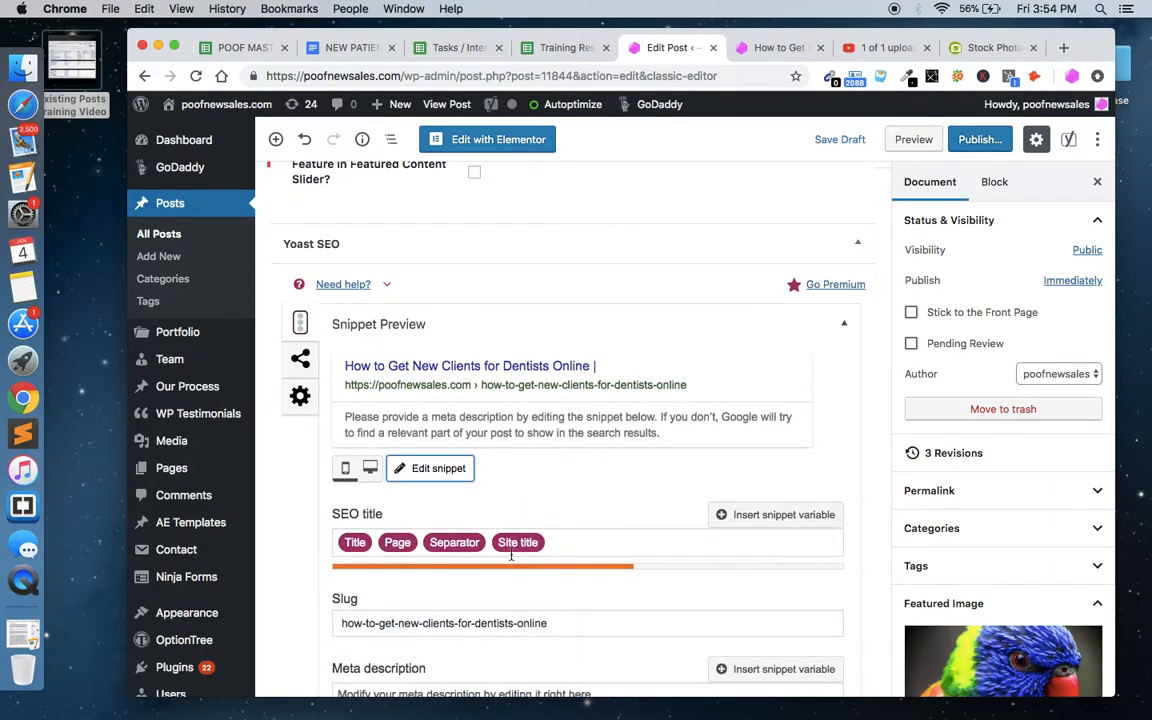
click(559, 538)
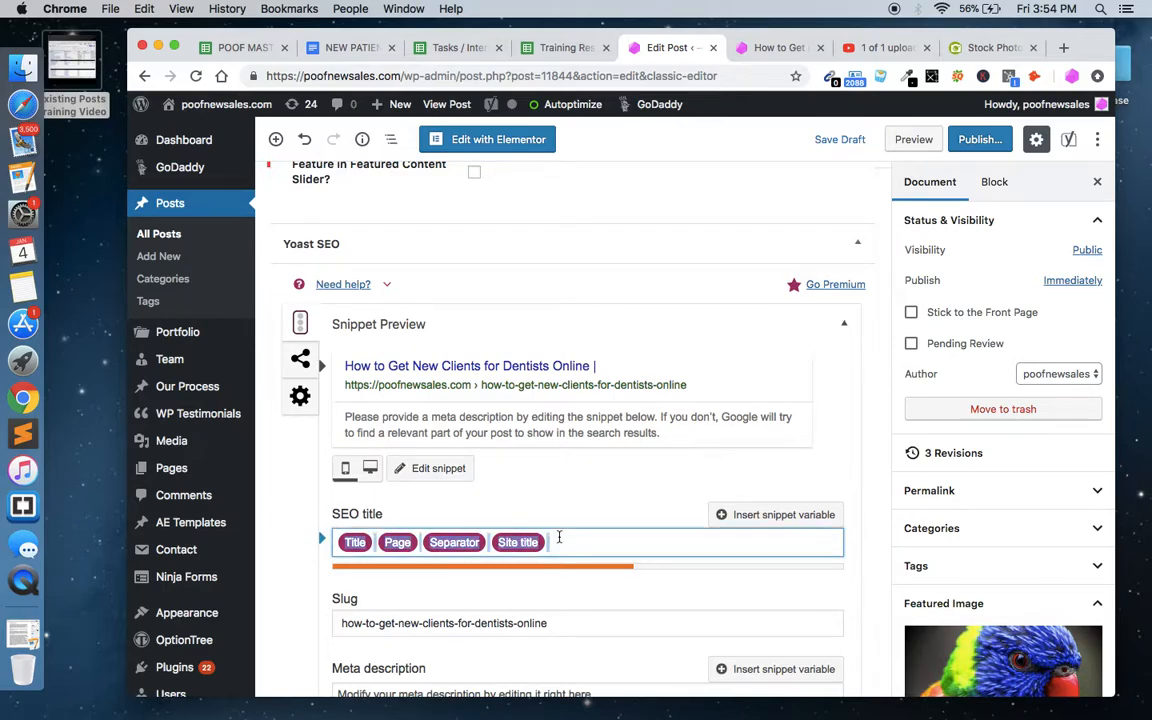
drag(618, 366, 361, 356)
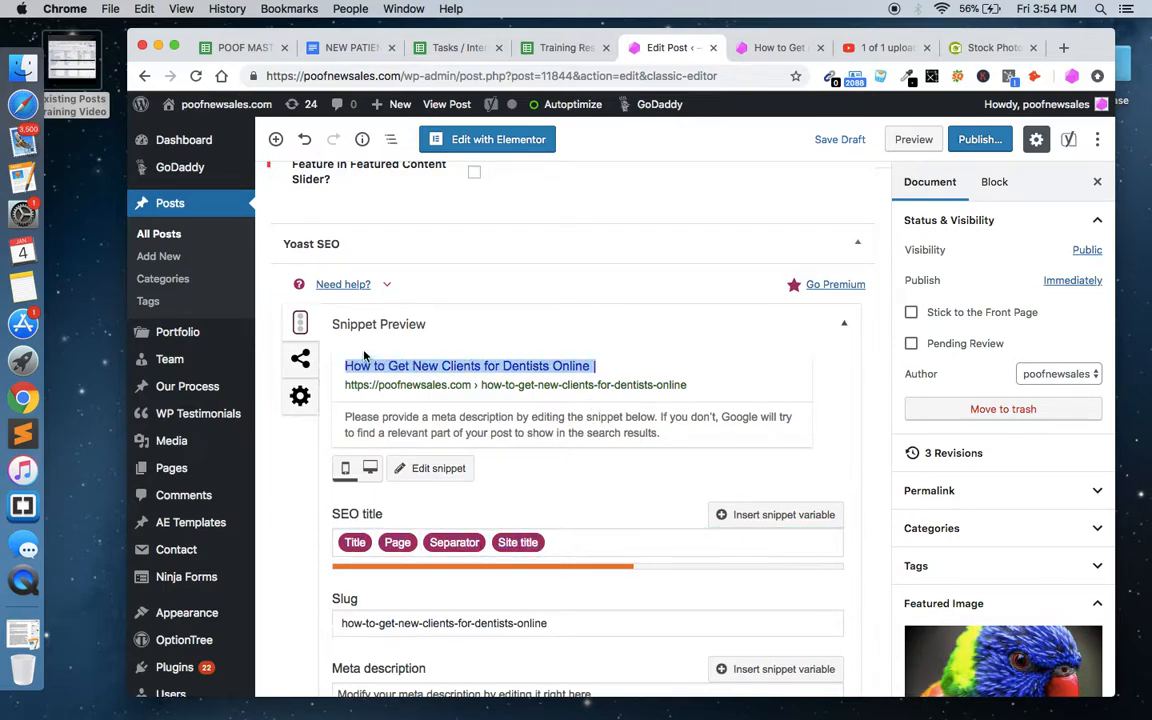
click(553, 551)
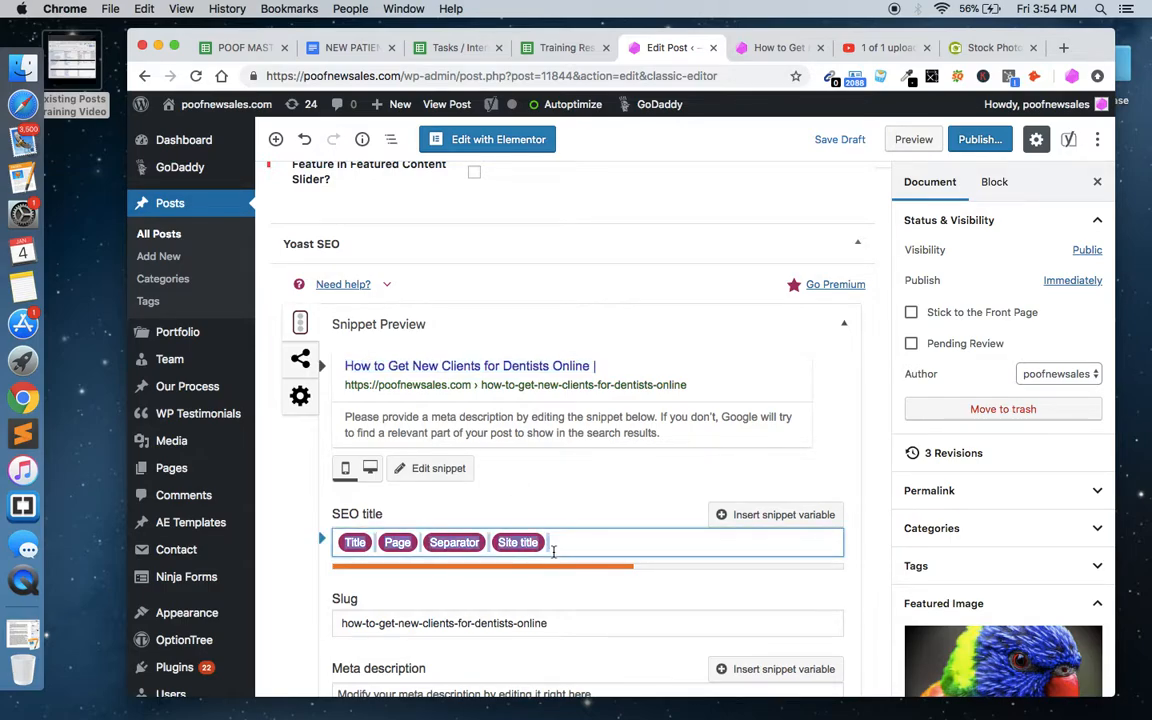
key(BackSpace)
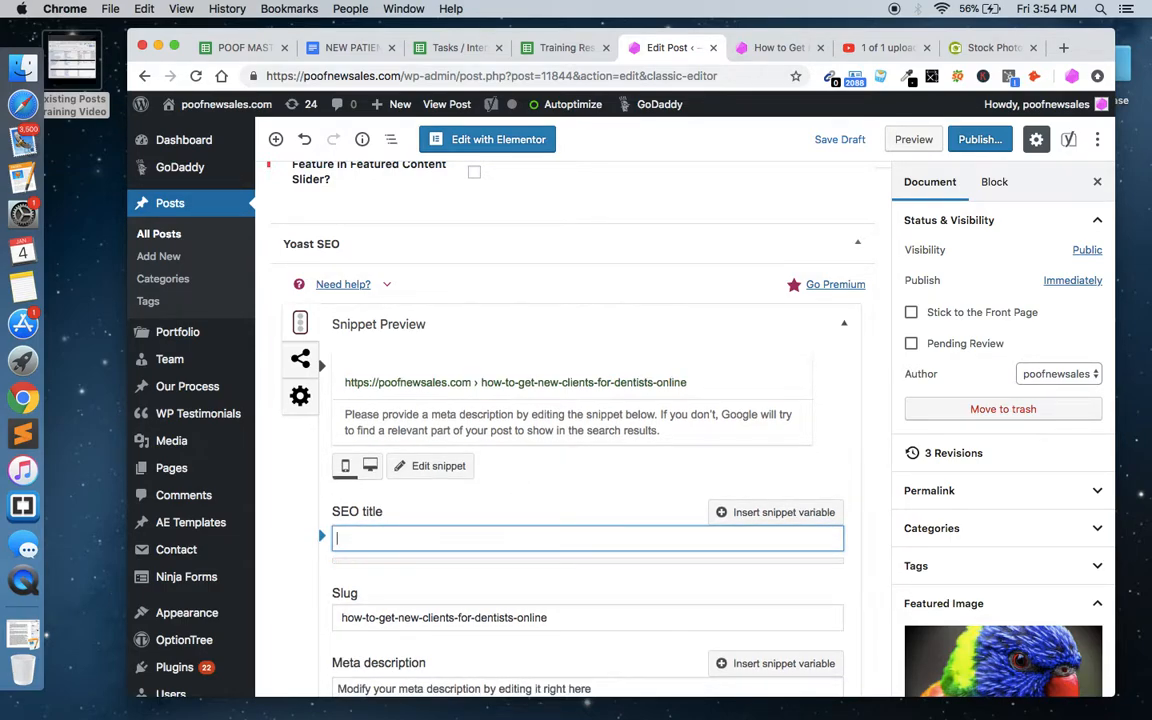
Step: Enter the SEO title "How to Get New Clients For Dentists (Comprehensive Guide 2019)"
text(Guide)
key(BackSpace)
key(BackSpace)
key(BackSpace)
key(BackSpace)
key(BackSpace)
key(BackSpace)
text(Ho)
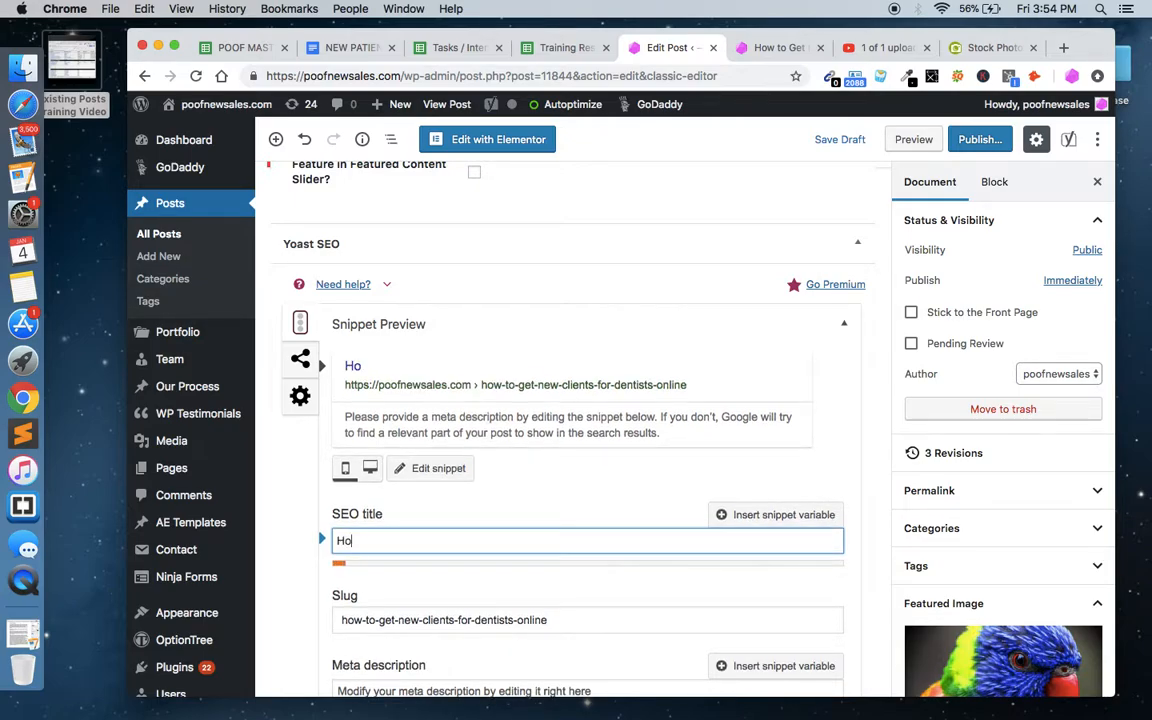
text(w to Get New )
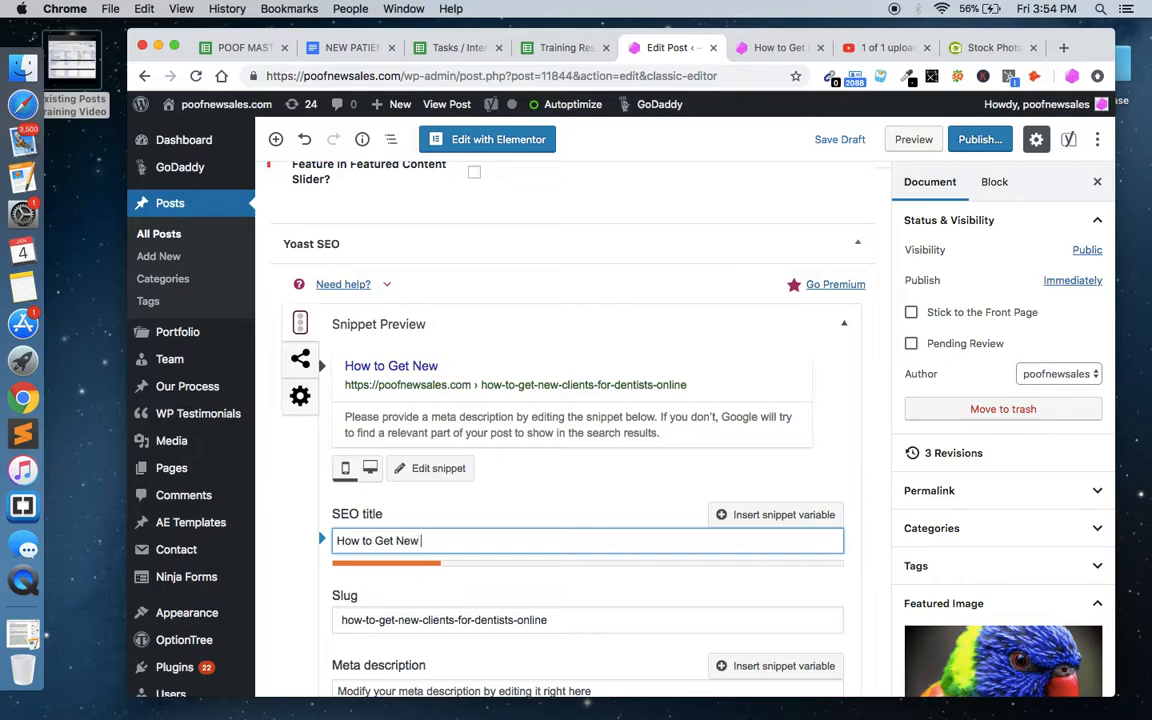
text(Clients f)
key(BackSpace)
text(F)
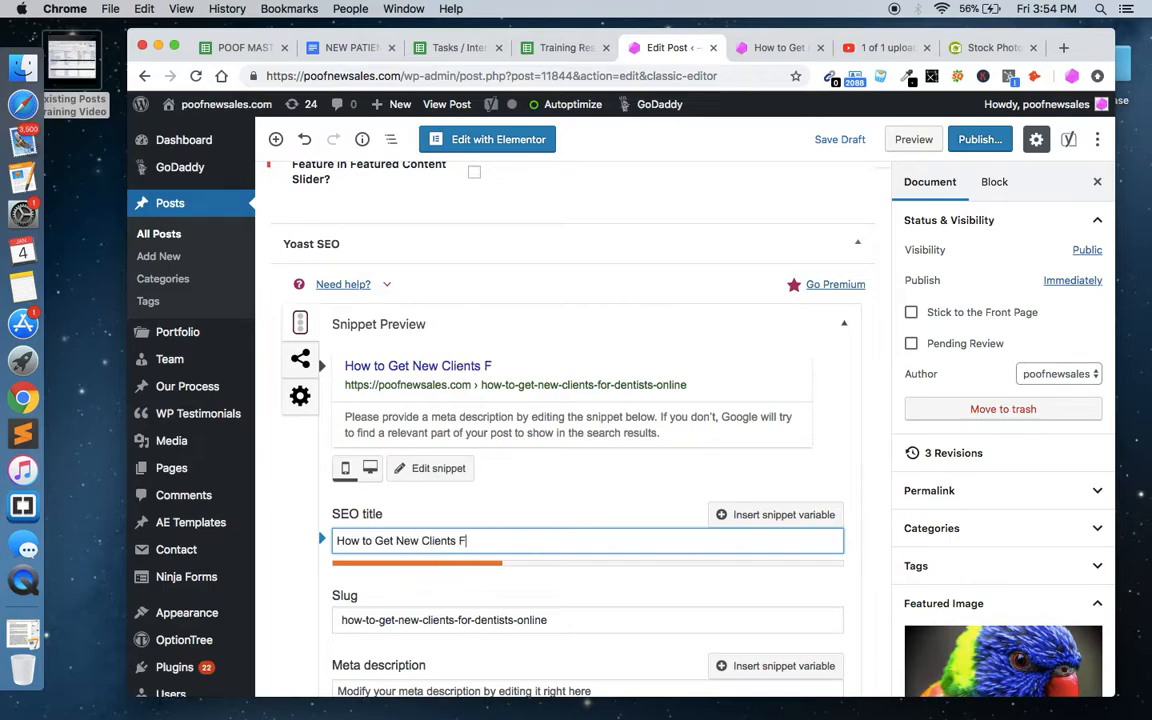
text(or Dentists (Comprehensive Guide 209)
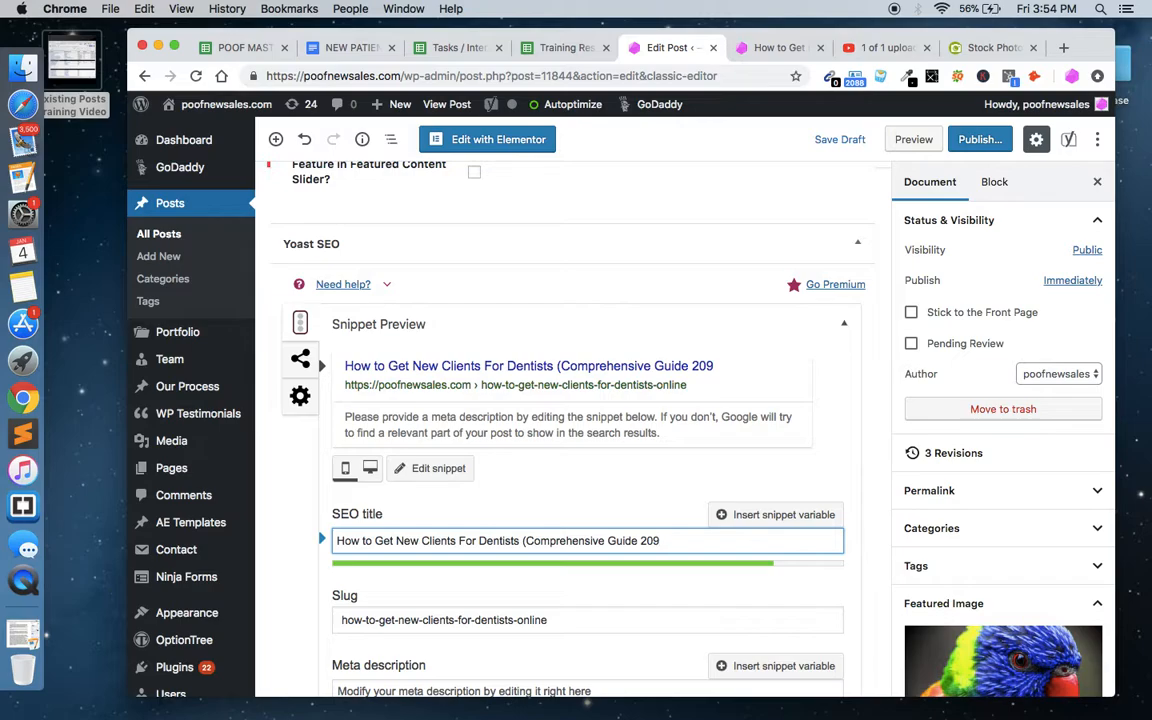
key(BackSpace)
text(19)
Step: Capitalize "To" in the SEO title and review its main phrase and the part in parentheses
click(364, 541)
key(BackSpace)
text(T)
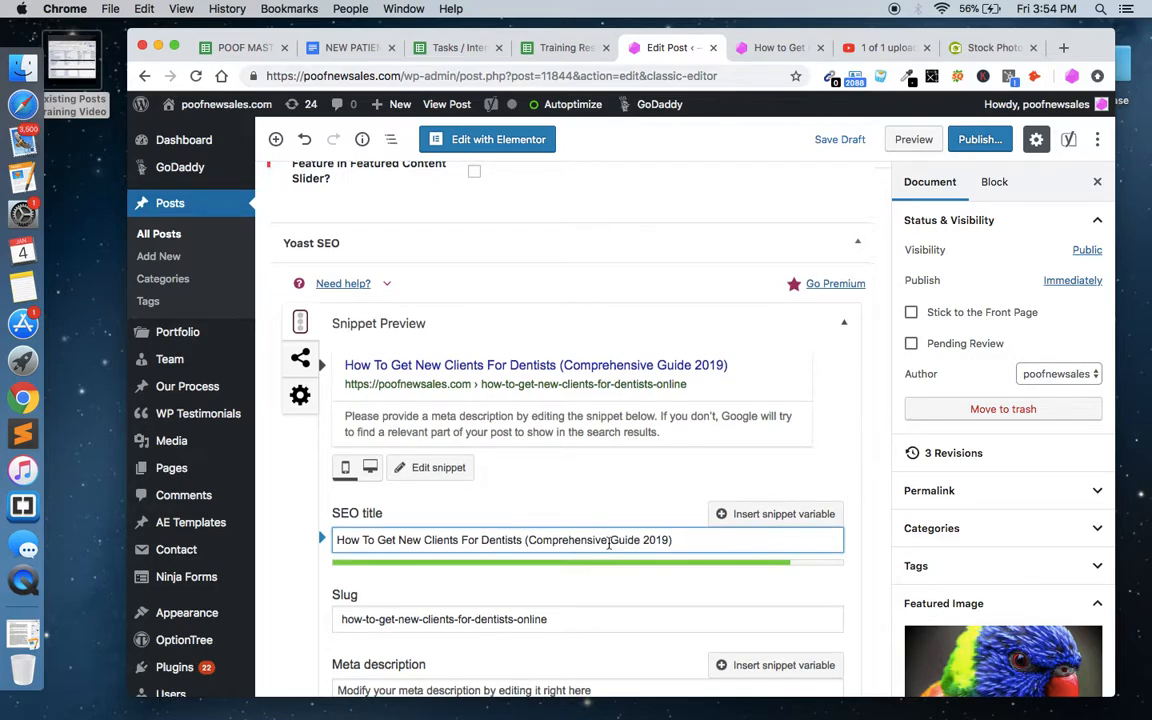
scroll(610, 541, down, 3)
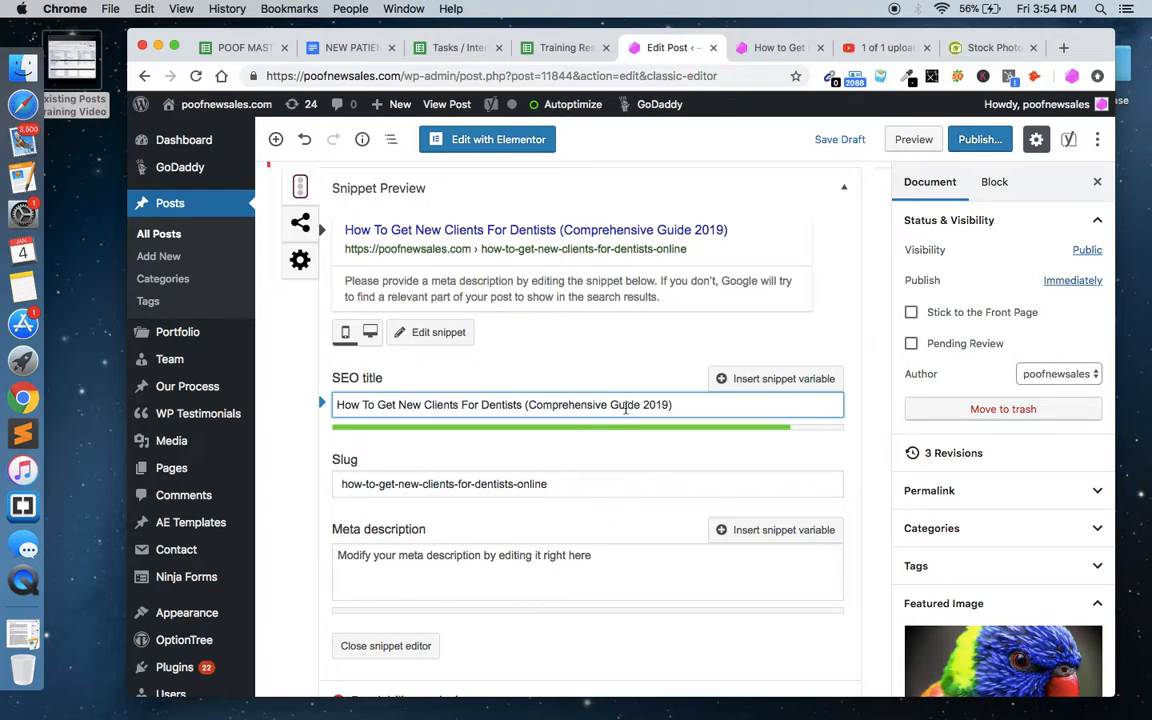
drag(337, 405, 361, 404)
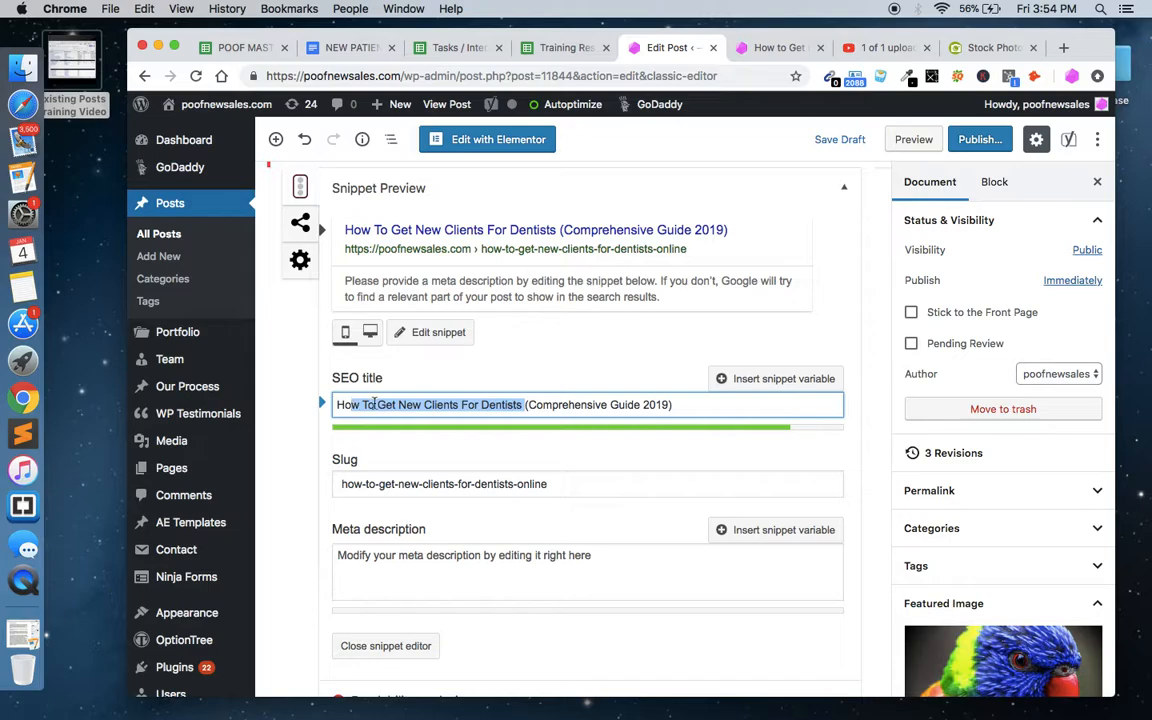
drag(672, 405, 519, 404)
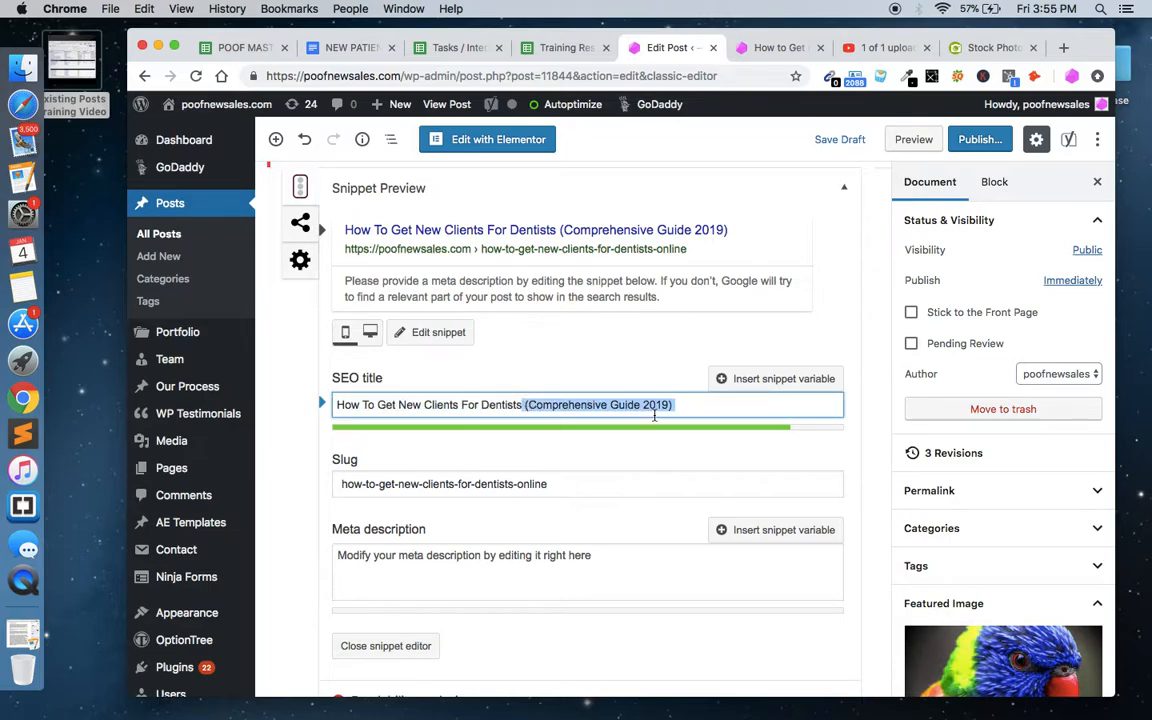
click(669, 405)
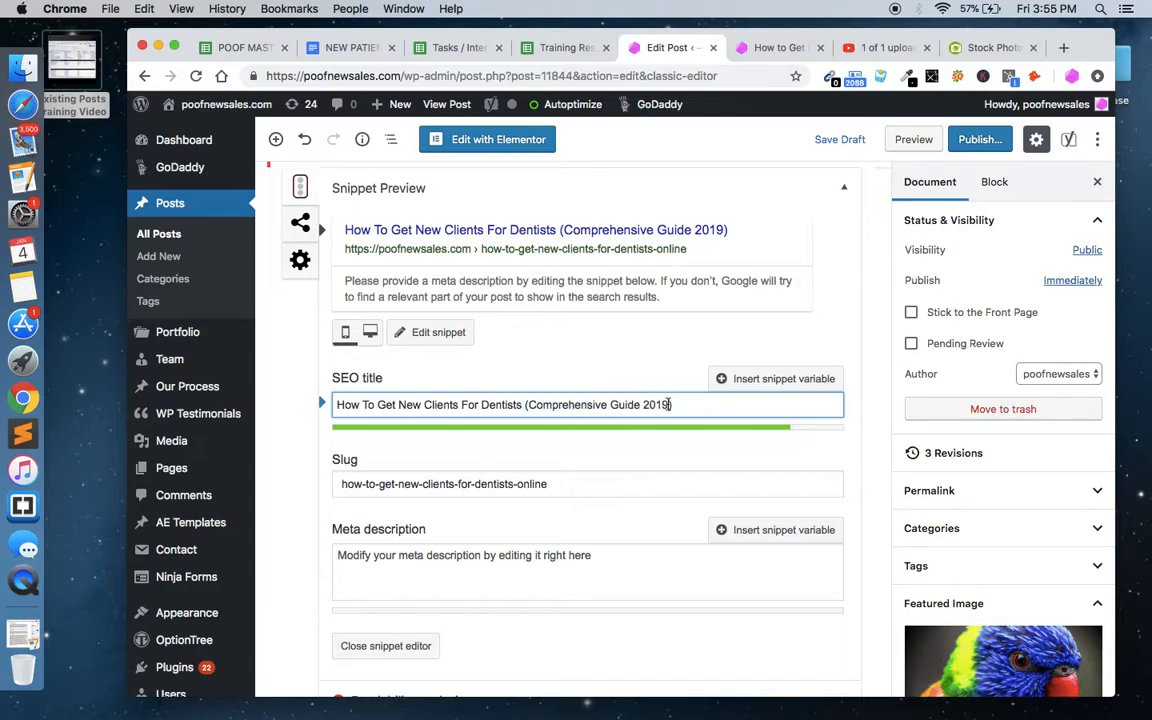
Step: Replace the snippet's slug with "get-new-dentists"
triple_click(550, 484)
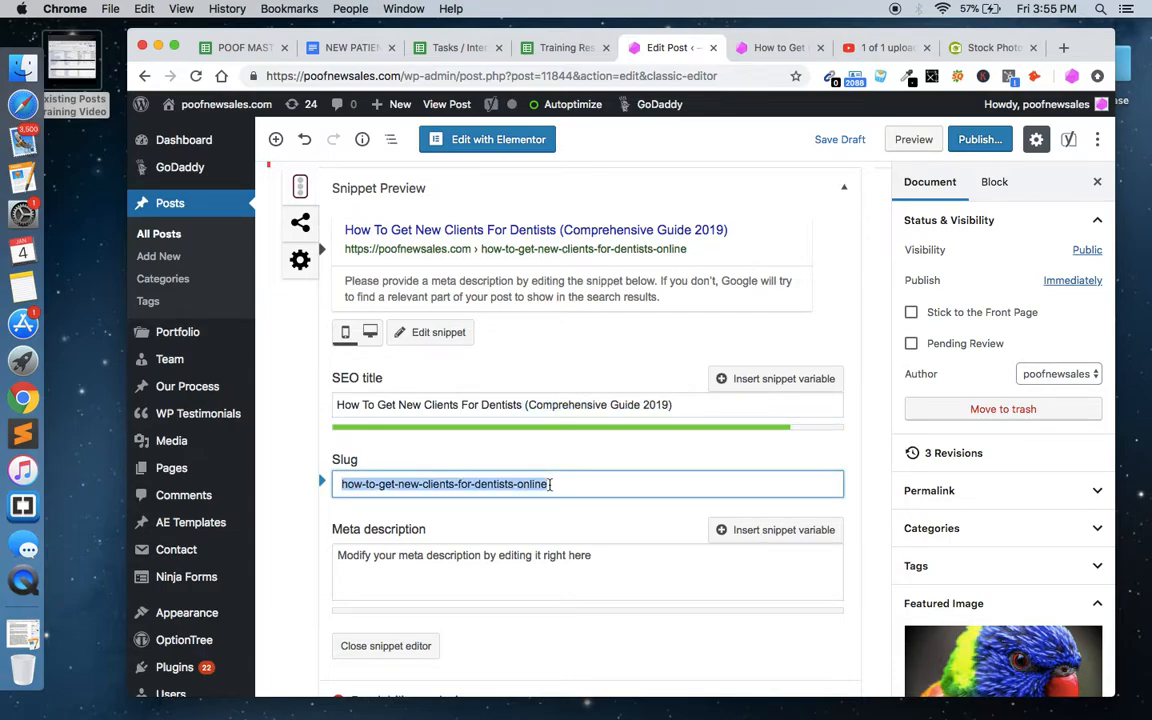
click(550, 484)
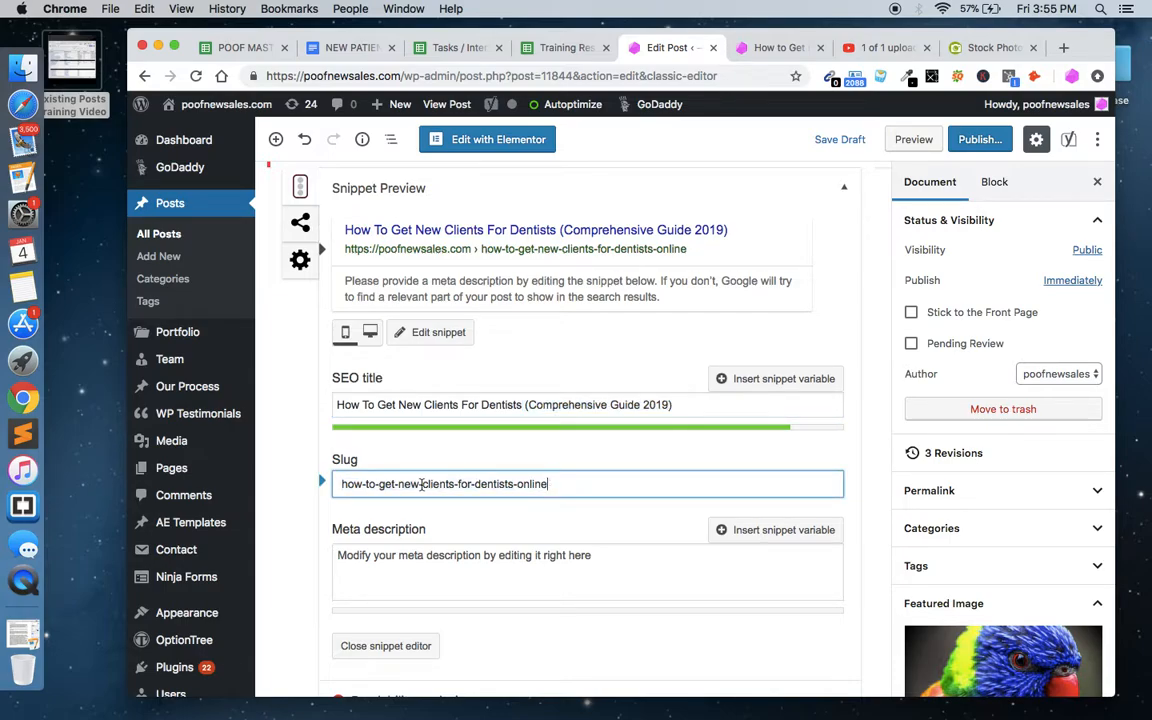
double_click(352, 484)
double_click(368, 484)
triple_click(546, 486)
key(BackSpace)
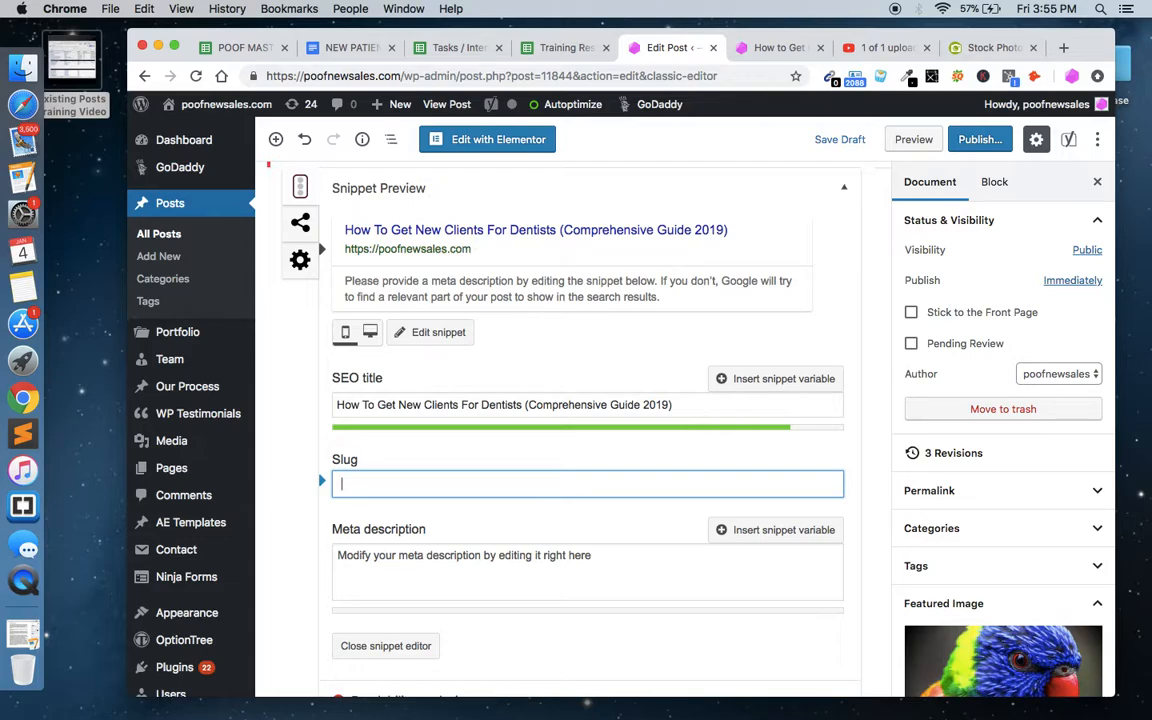
text(get-new-dentists)
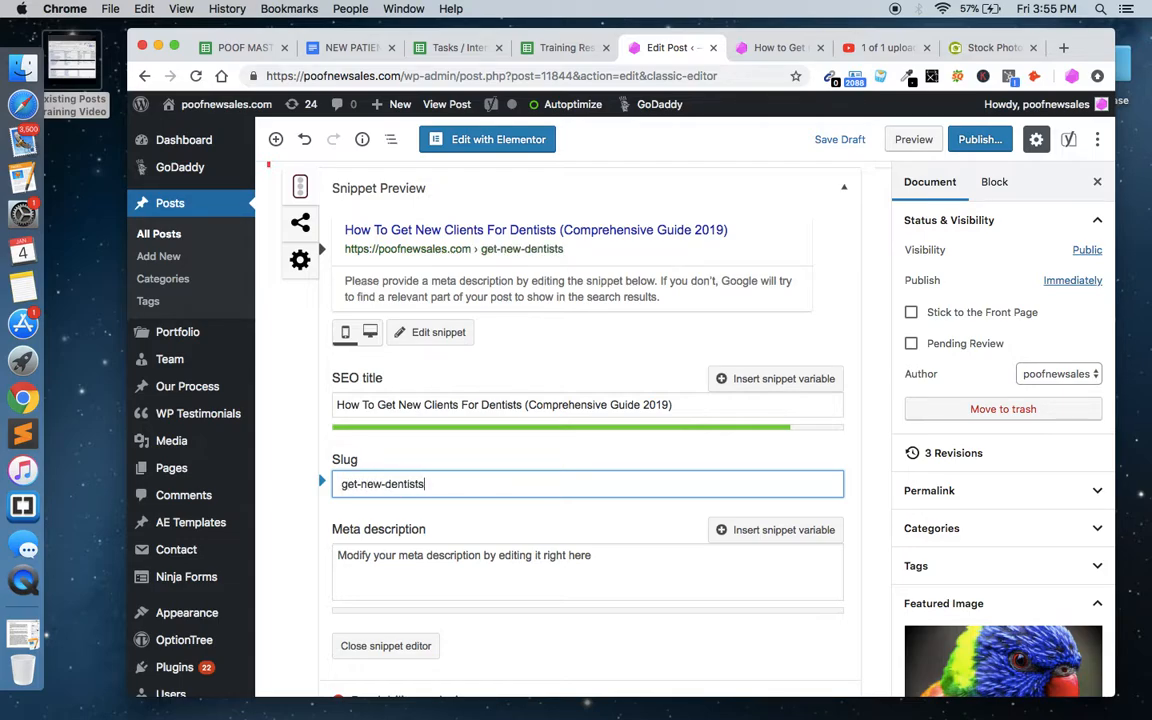
Step: Change the snippet's slug to "get-new-dentist-clients-online"
key(BackSpace)
text(-clients-online)
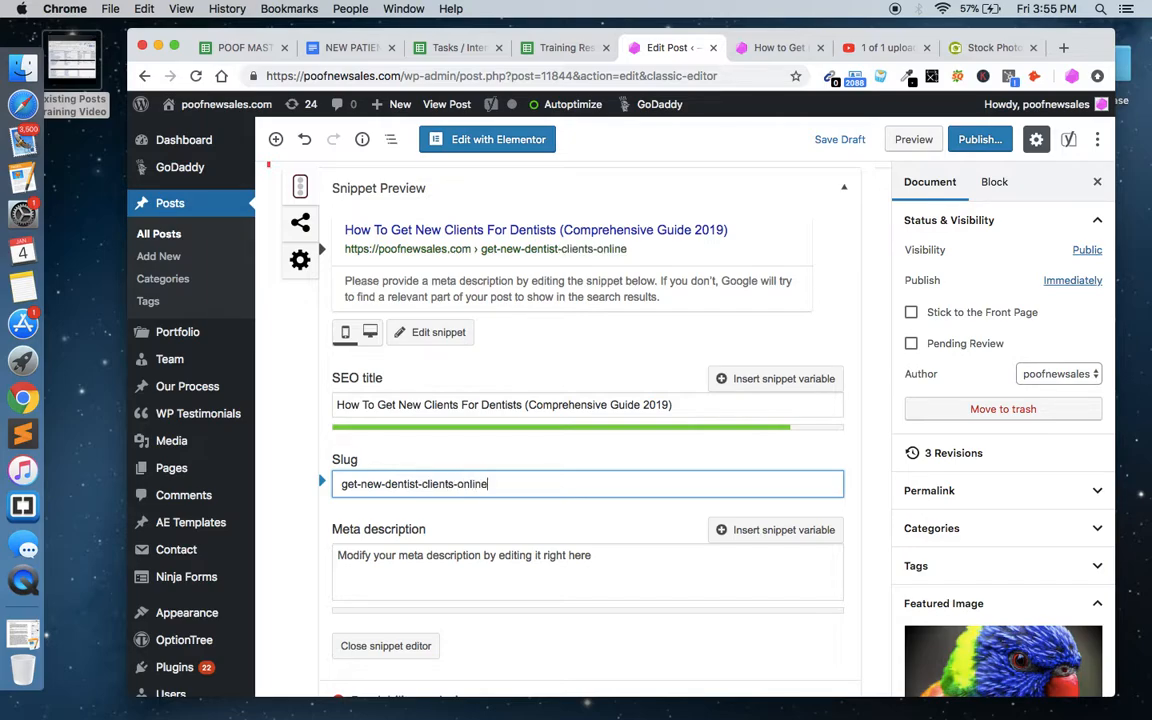
triple_click(440, 484)
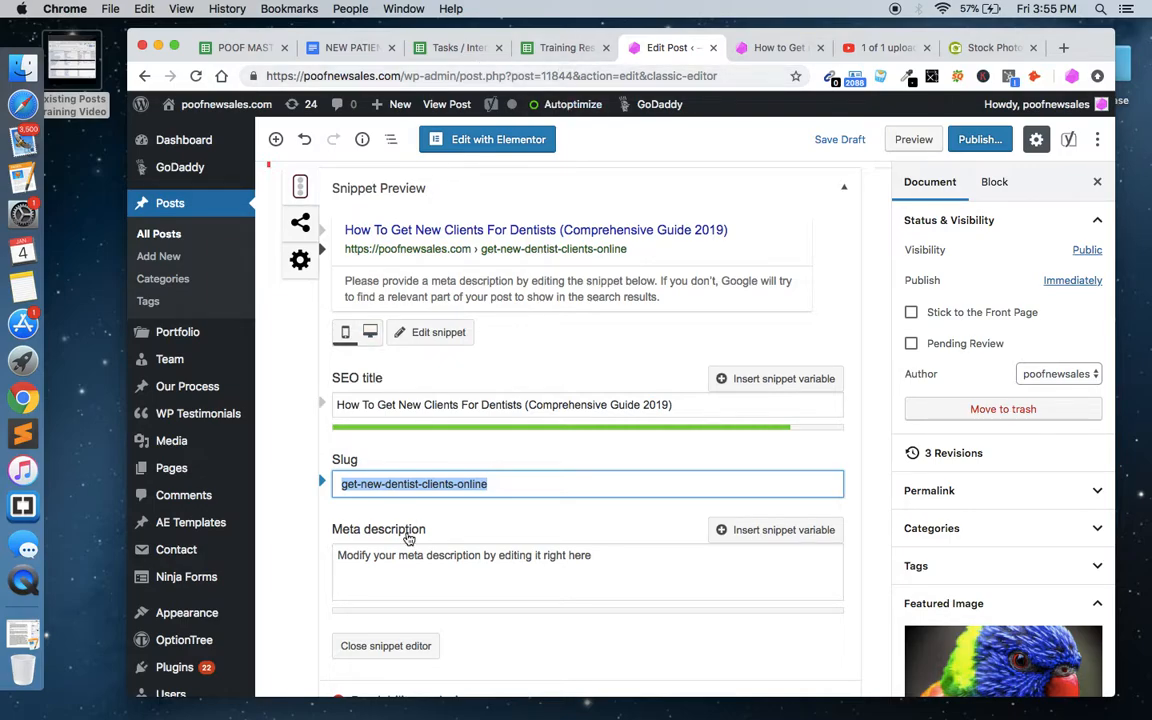
Step: Begin the meta description with "Dentists have a very hard time acquiring clients online consistently. Why? Simple, high cost per click"
click(399, 566)
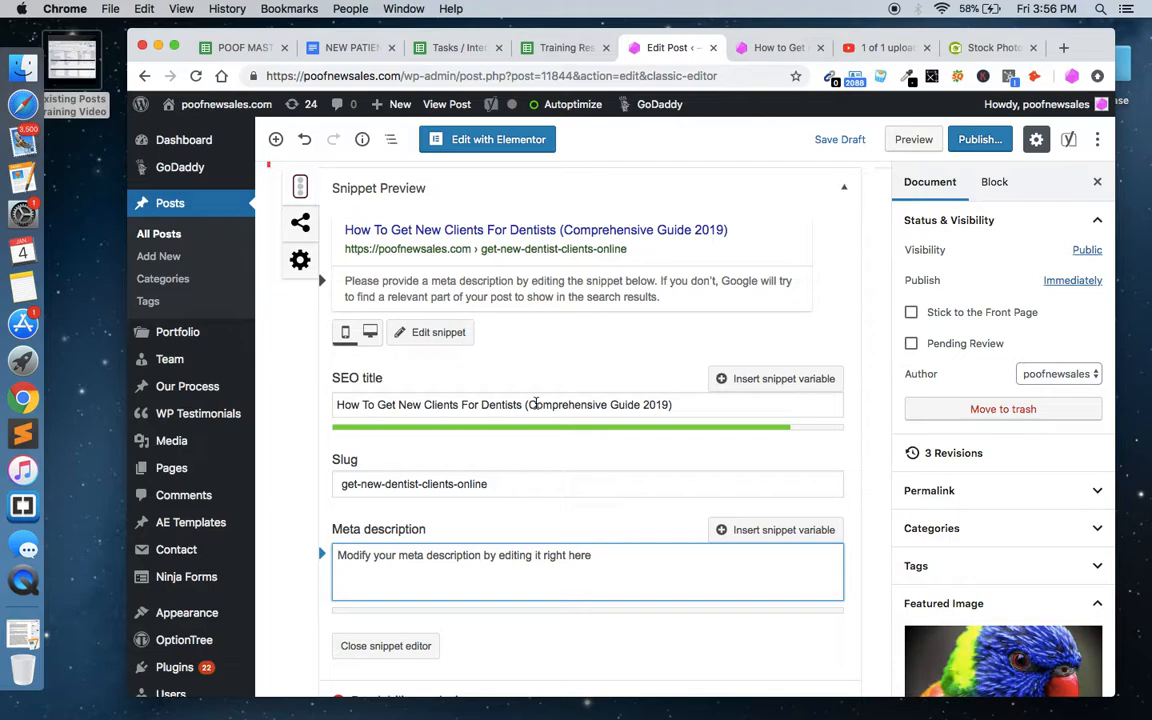
text(D)
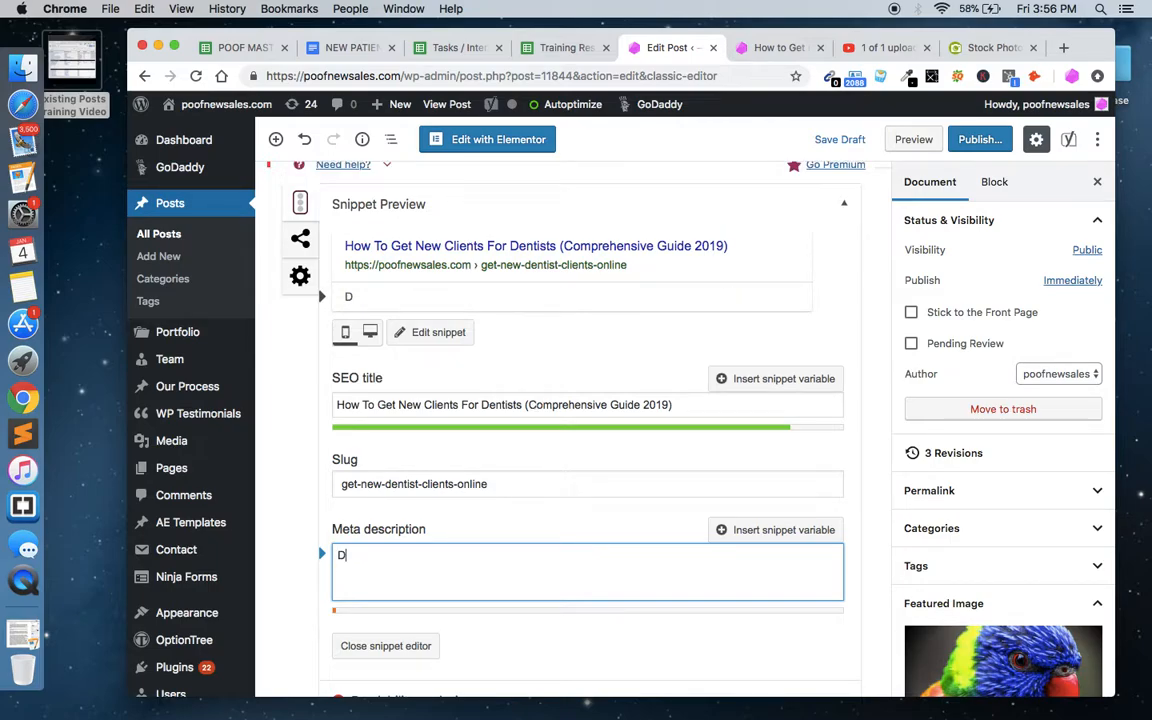
text(entists)
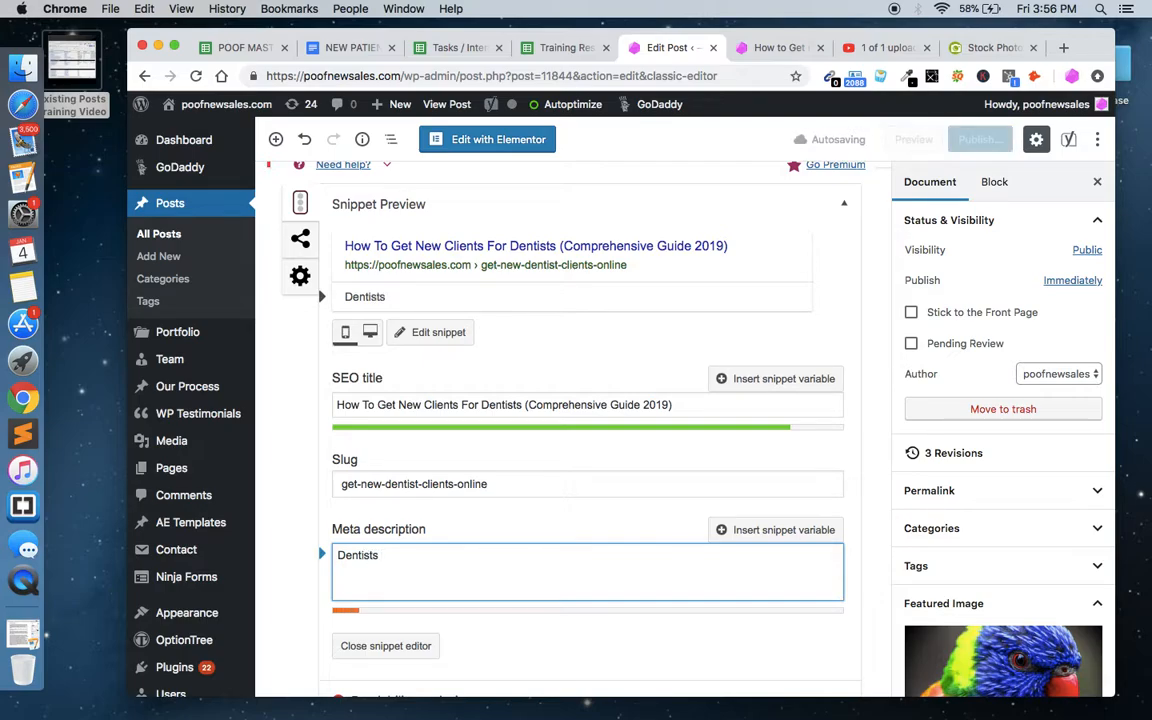
text( have a very hard time acu)
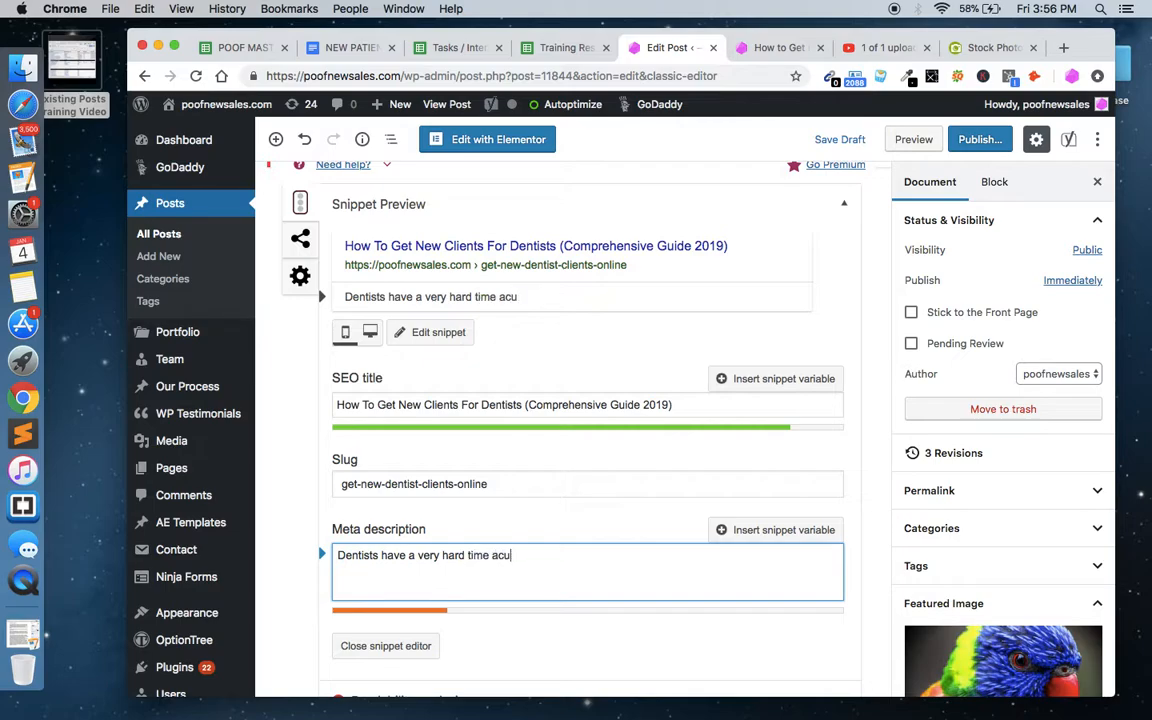
key(BackSpace)
text(qui)
text(ring clients on line consistent)
text(WHY)
key(BackSpace)
key(BackSpace)
text(hy? Simple )
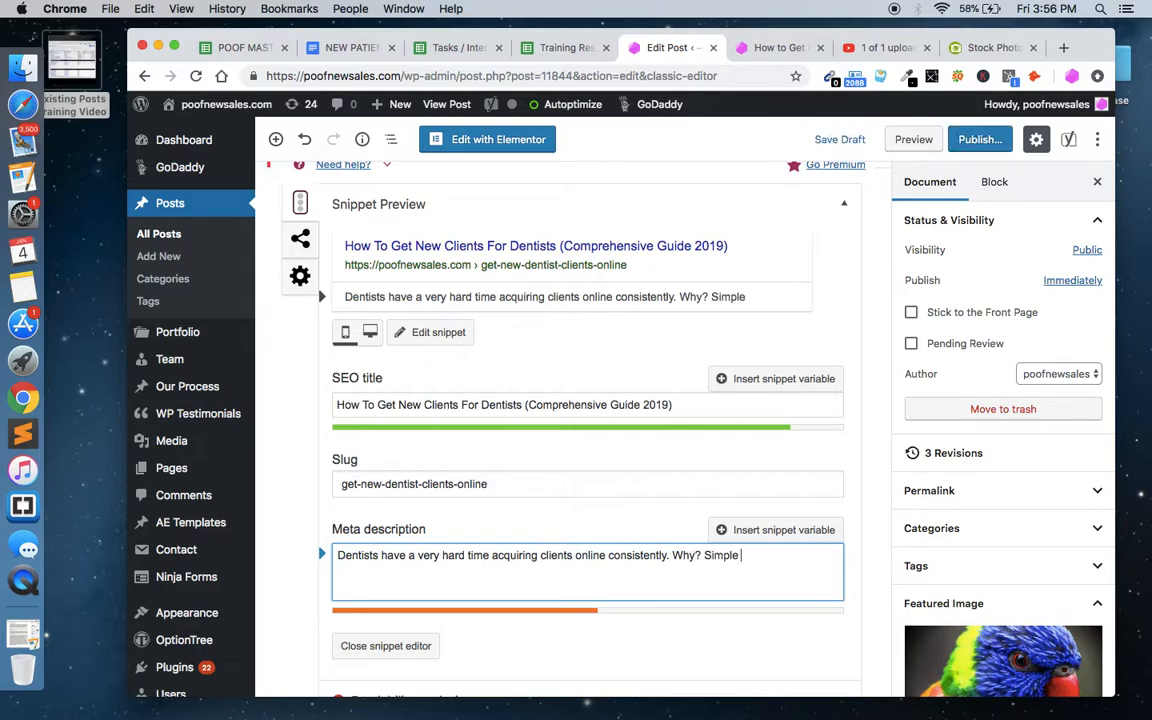
text(, high cost per click)
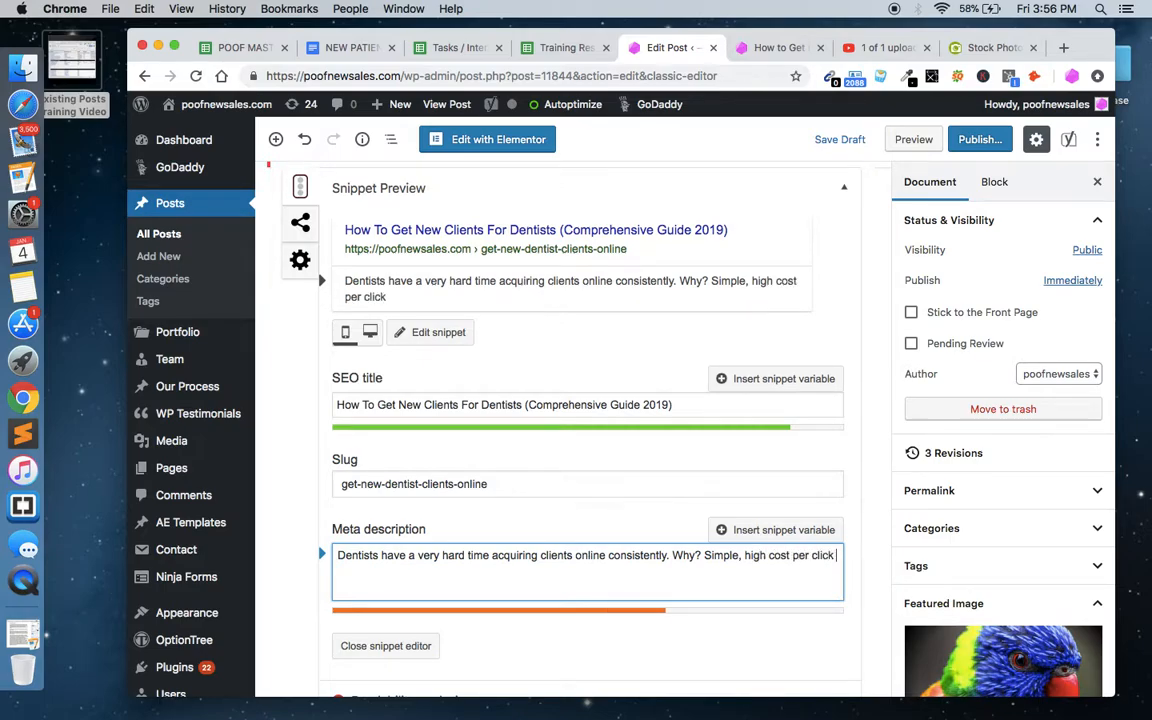
Step: Continue the meta description with ", and difficult targeting. But what if there were a guide to teach you how to get more clients for dentists online"
text(, and dif)
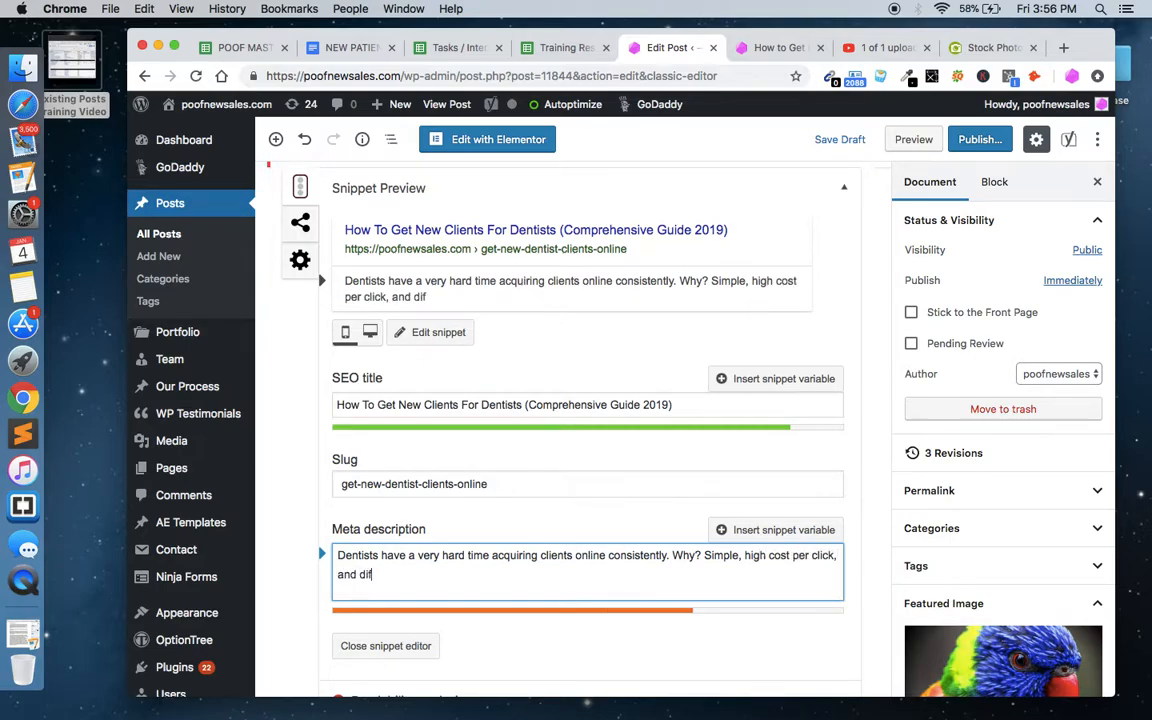
text(ficult target)
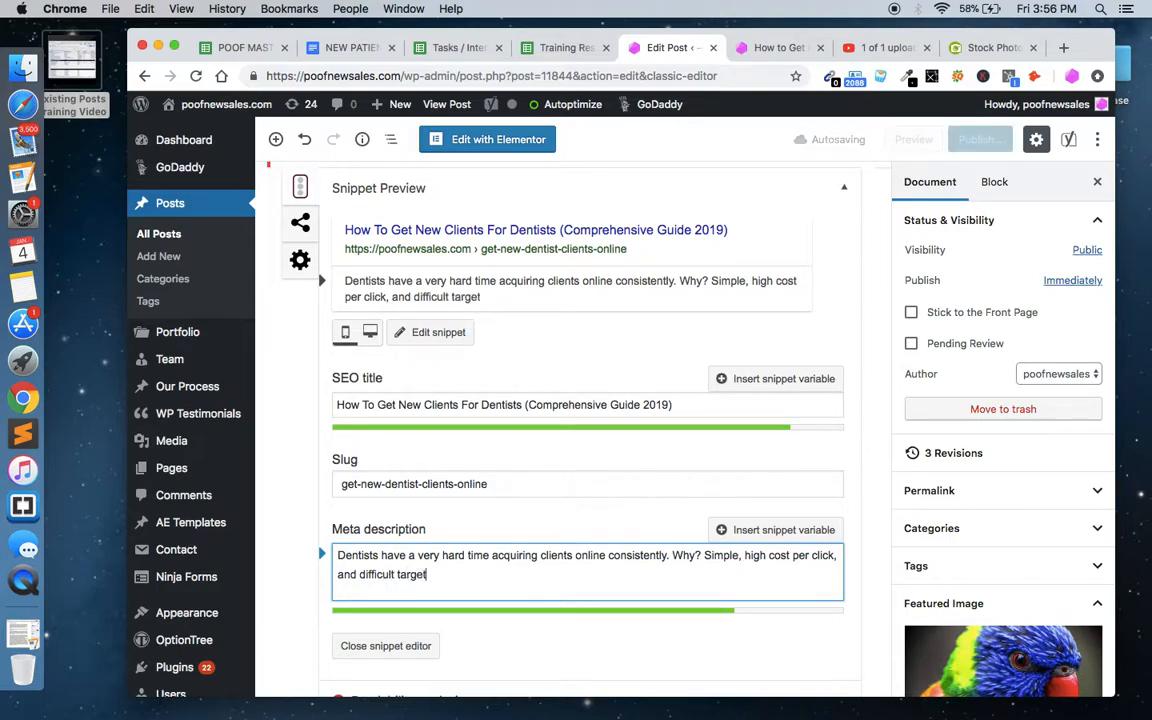
text(ing. But what if the)
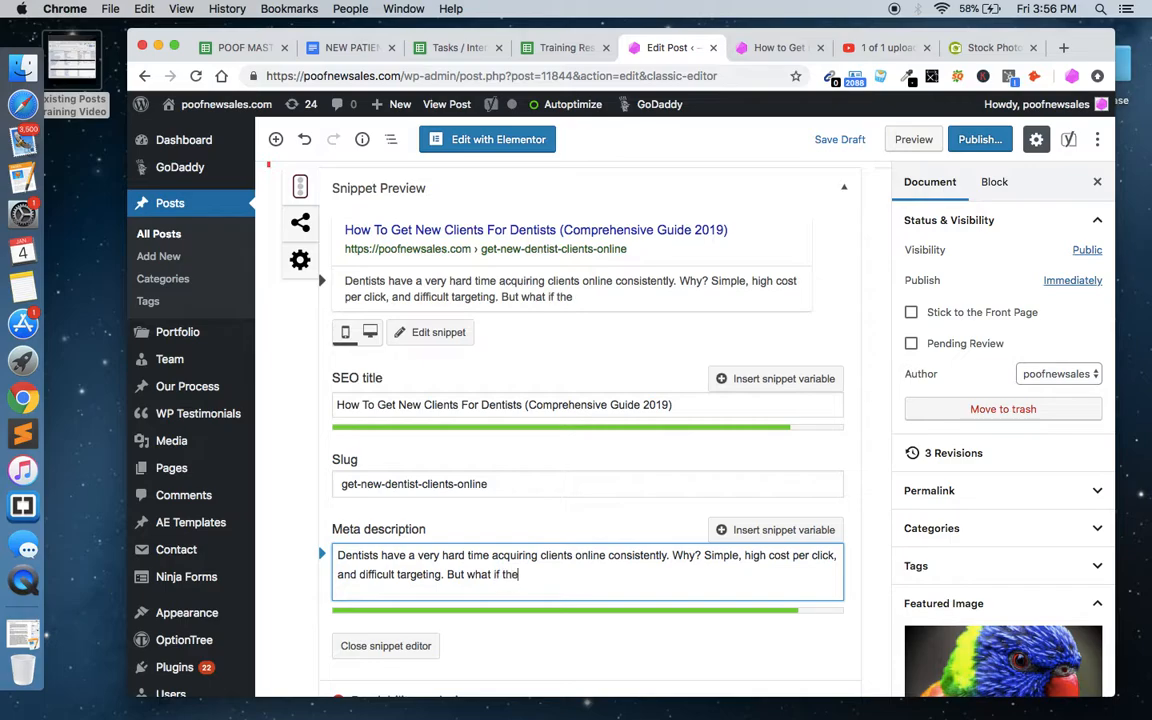
text(re were a guid)
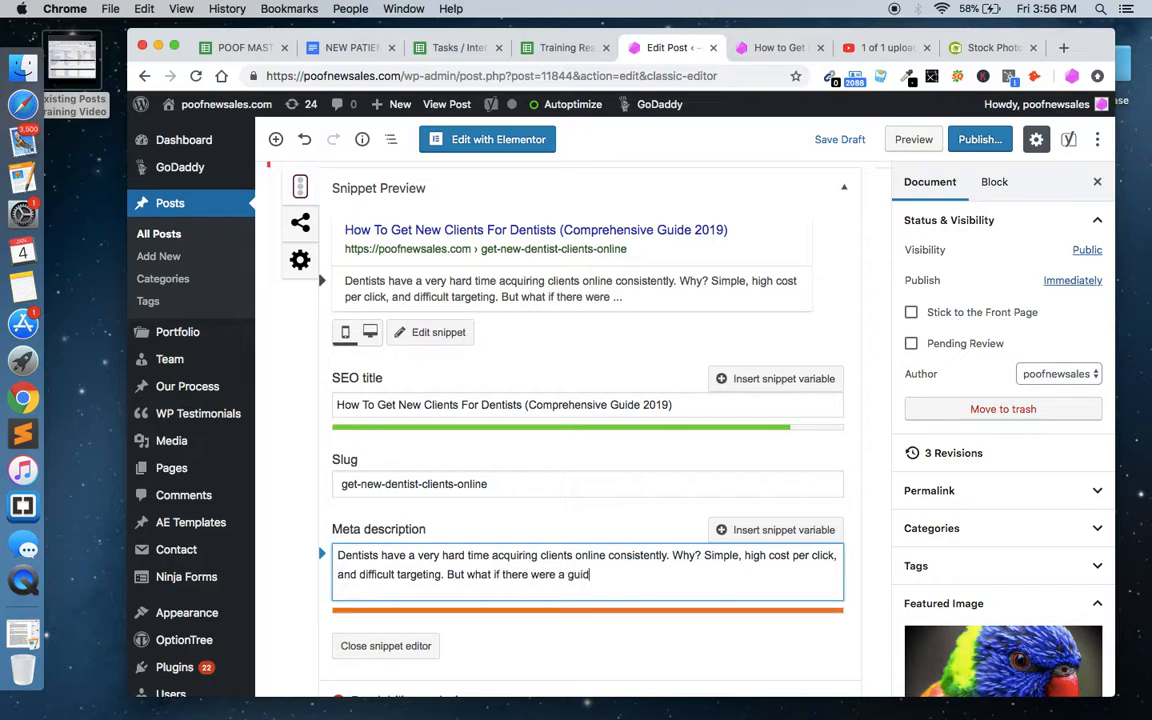
text(e to teach you how to get more clients for dent)
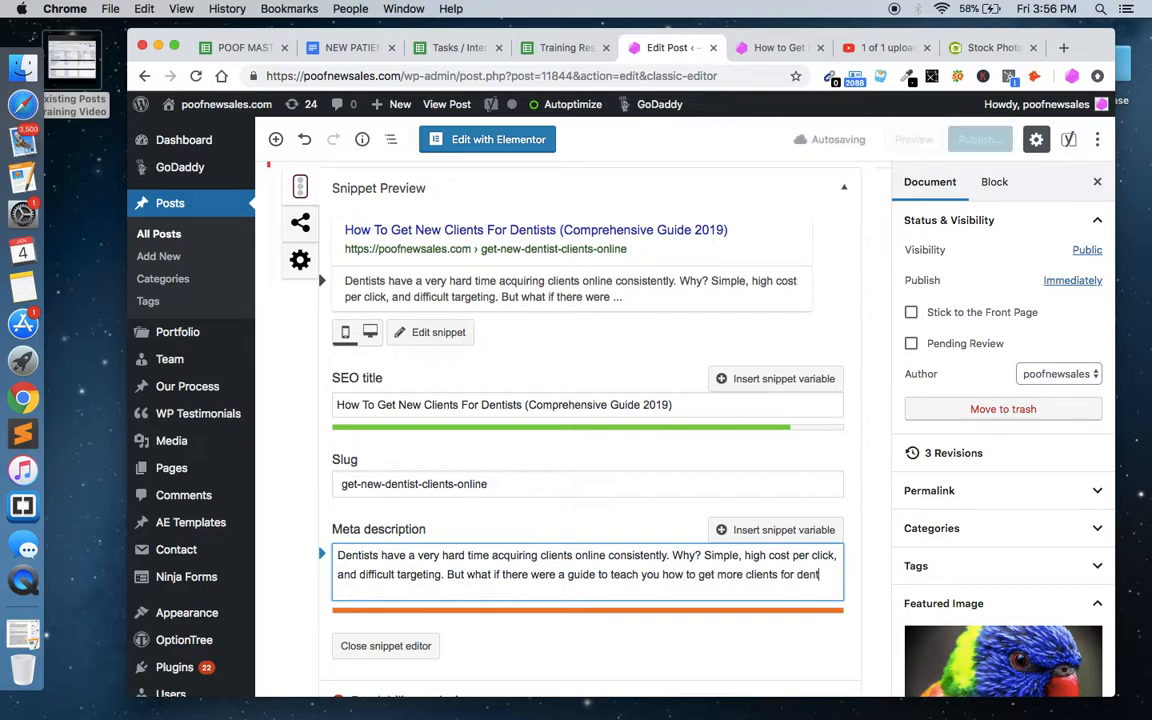
text(ists online)
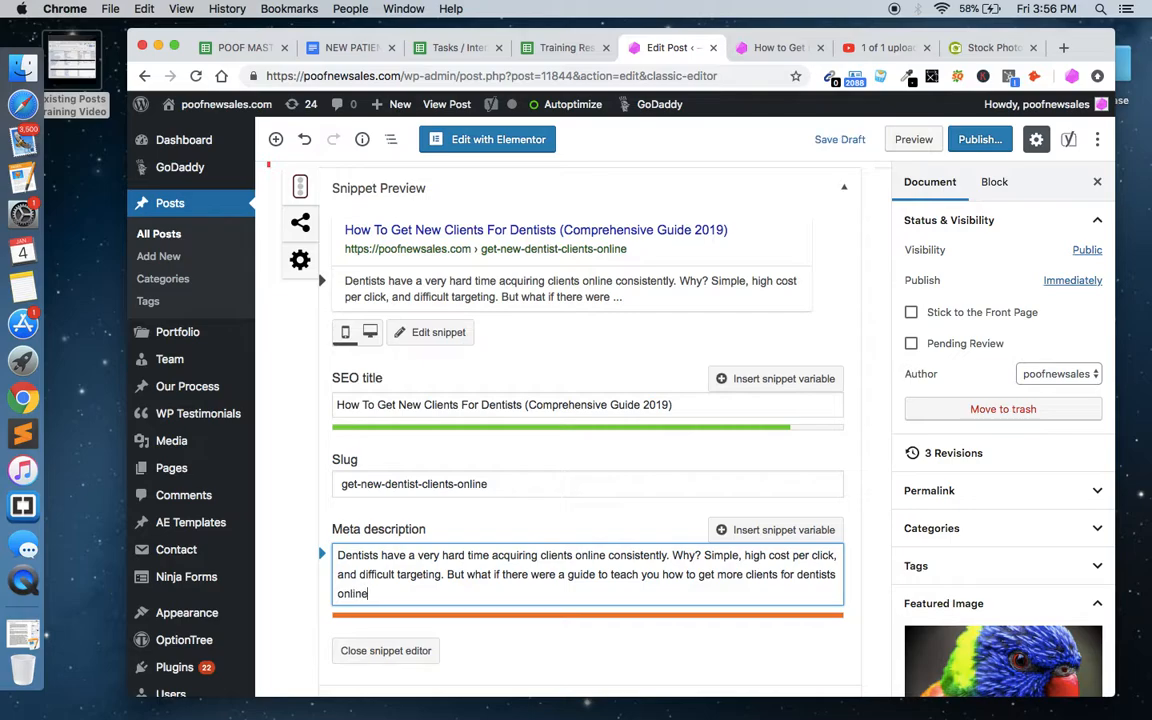
Step: Finish the meta description with "? We created this blog to teach you everything you need to know about online marketing for dentists."
text(? We created this b)
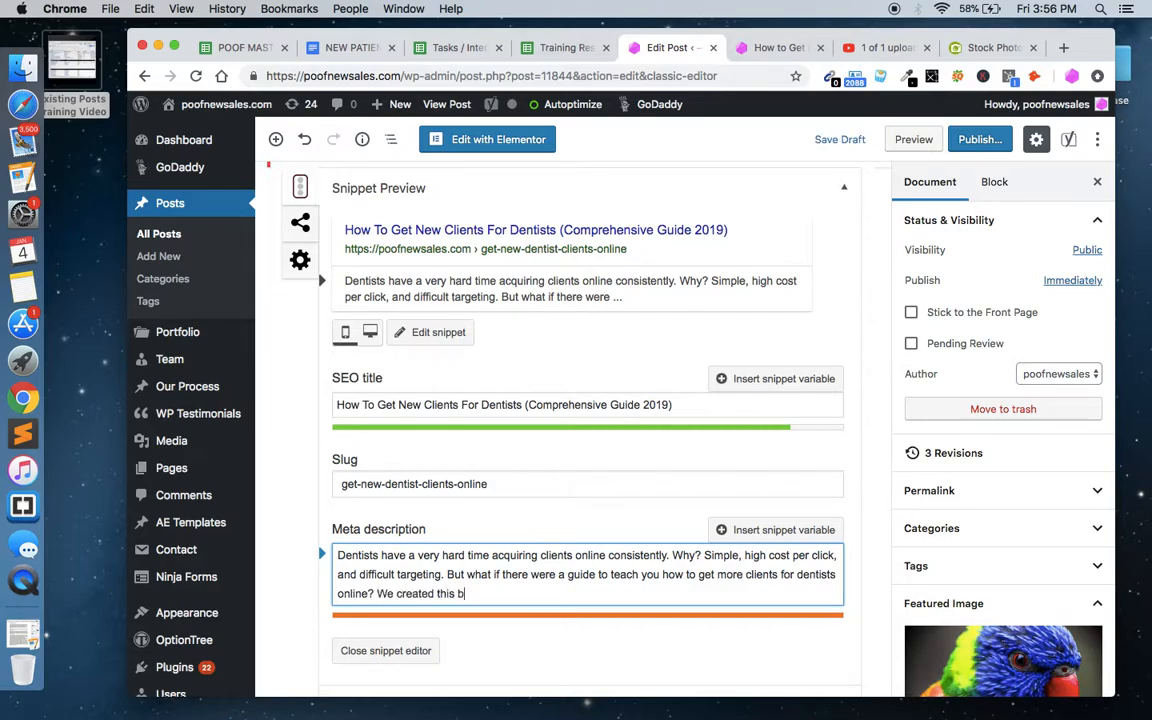
text(log to teach you everyth)
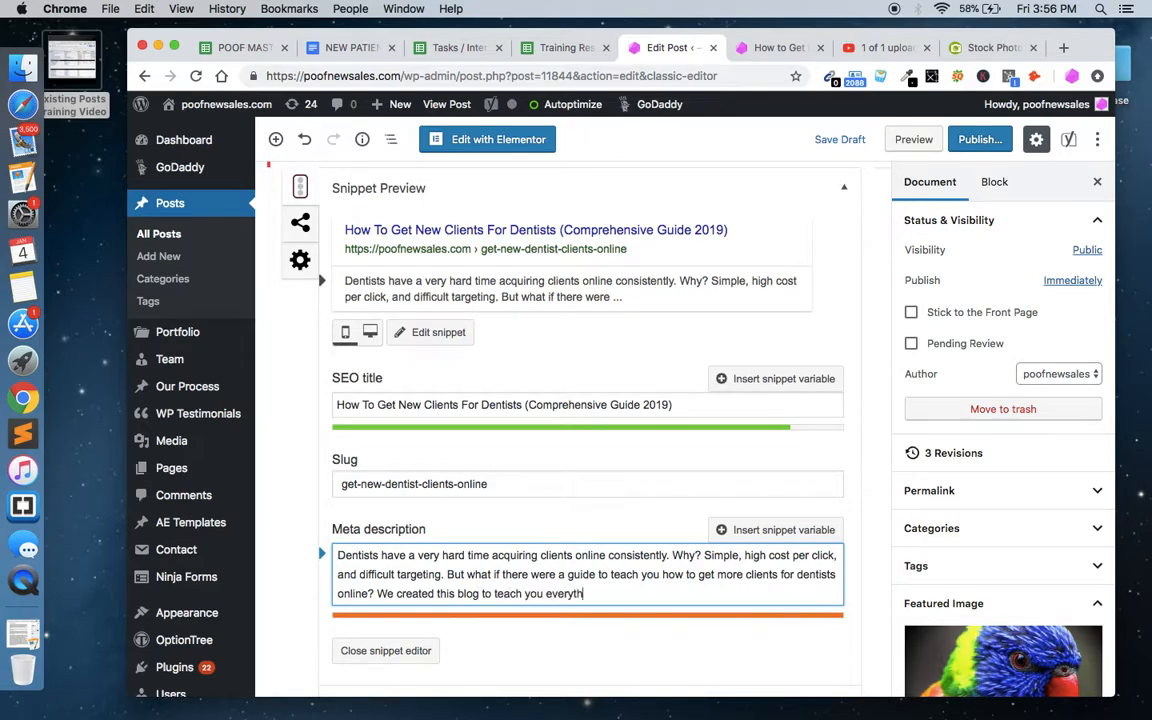
text(ing you need to know about)
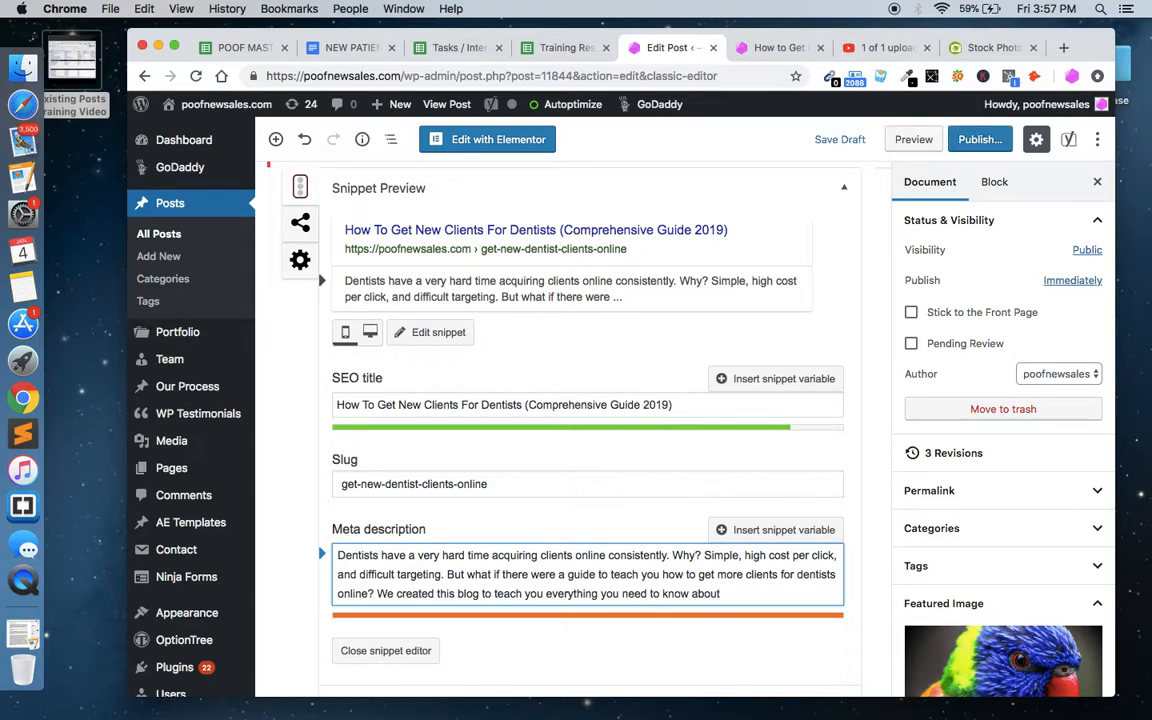
text( online marketing for dentists.)
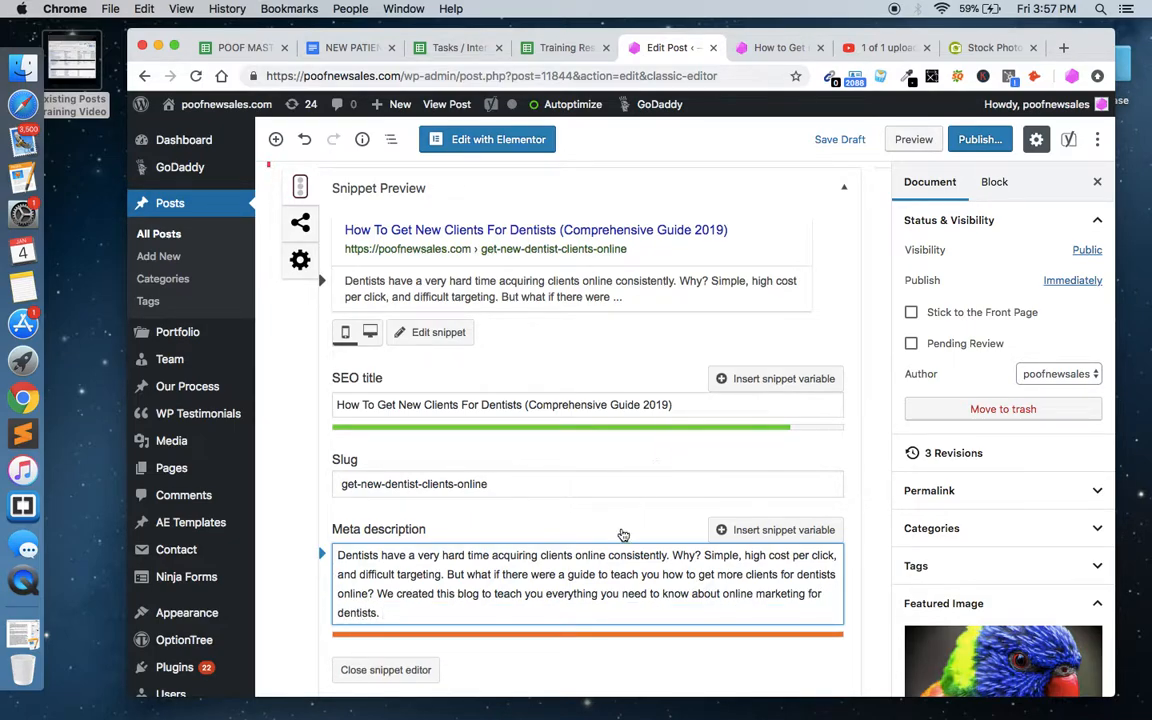
scroll(620, 530, down, 1)
text(tists.)
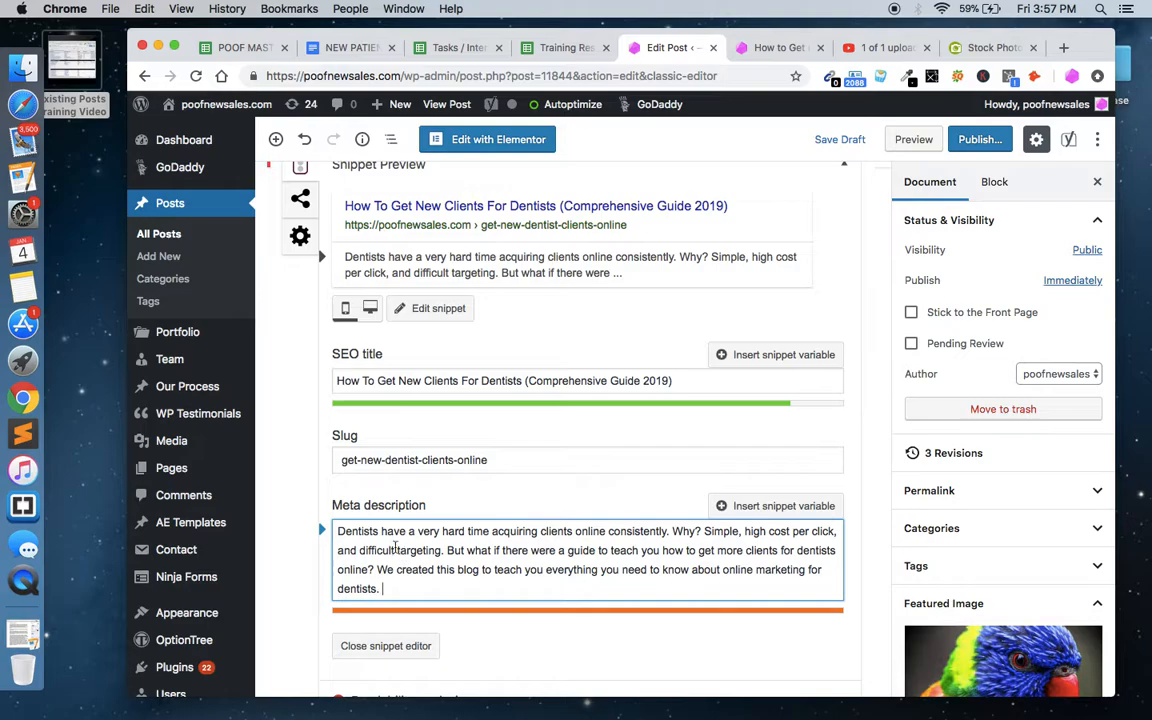
Step: Review the full text of the meta description and of the SEO title
triple_click(363, 531)
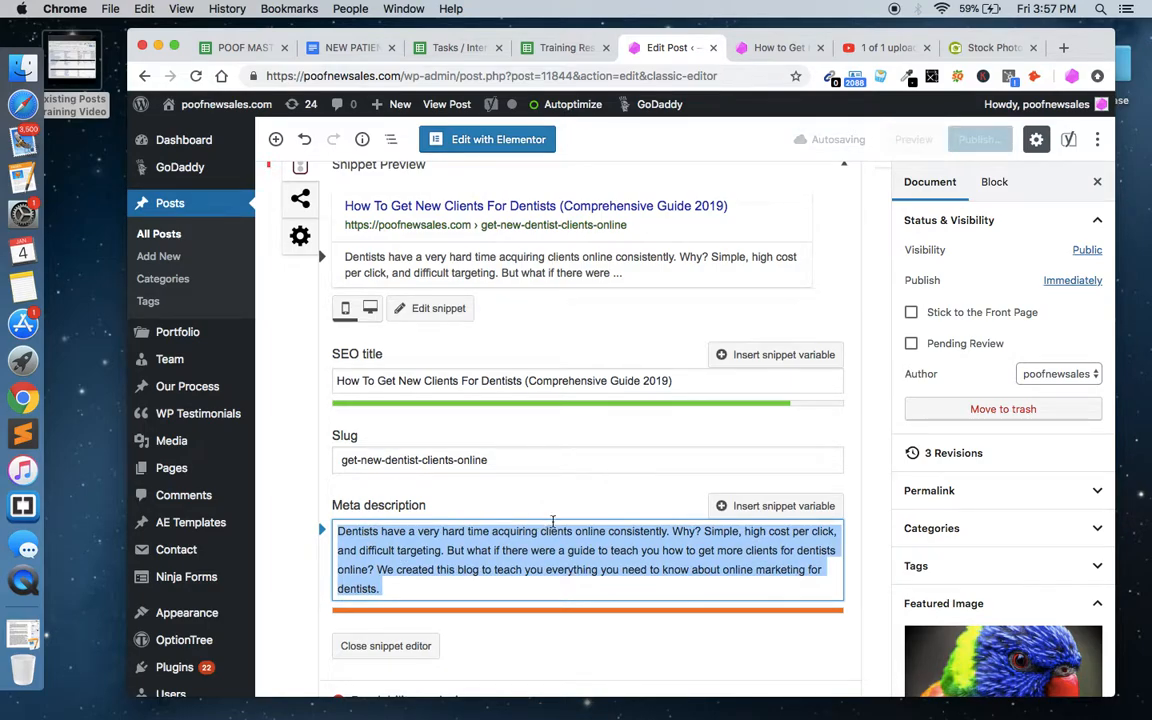
click(699, 548)
drag(704, 533, 718, 541)
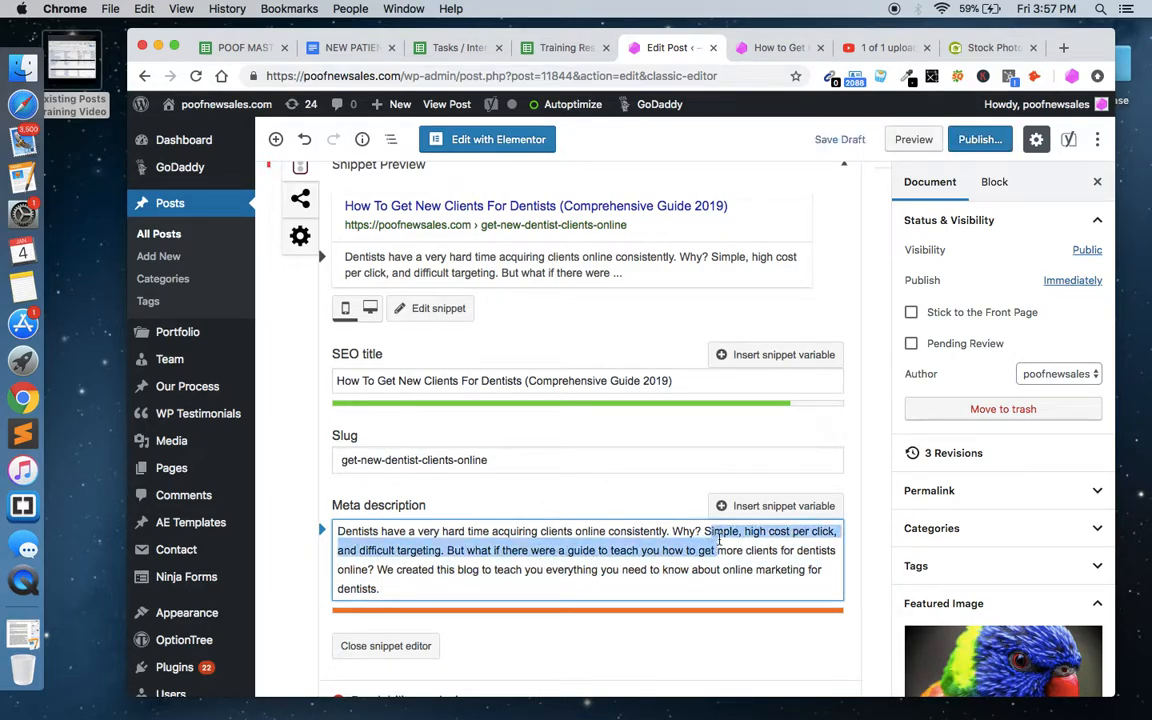
drag(500, 590, 321, 527)
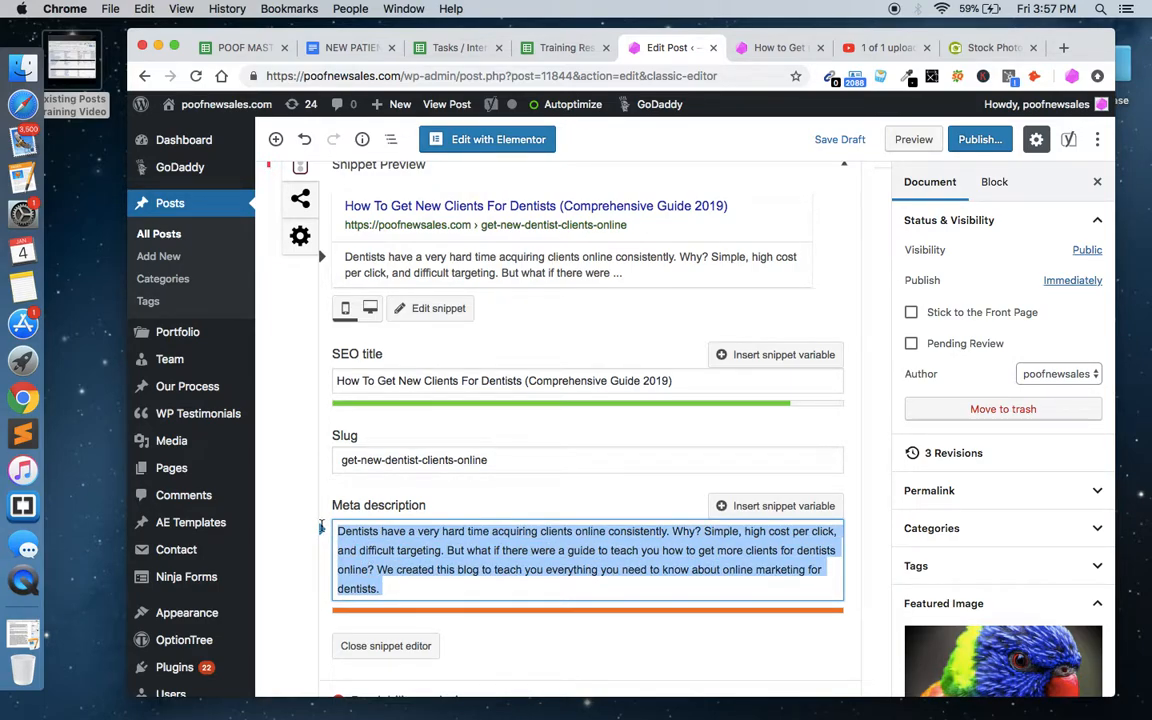
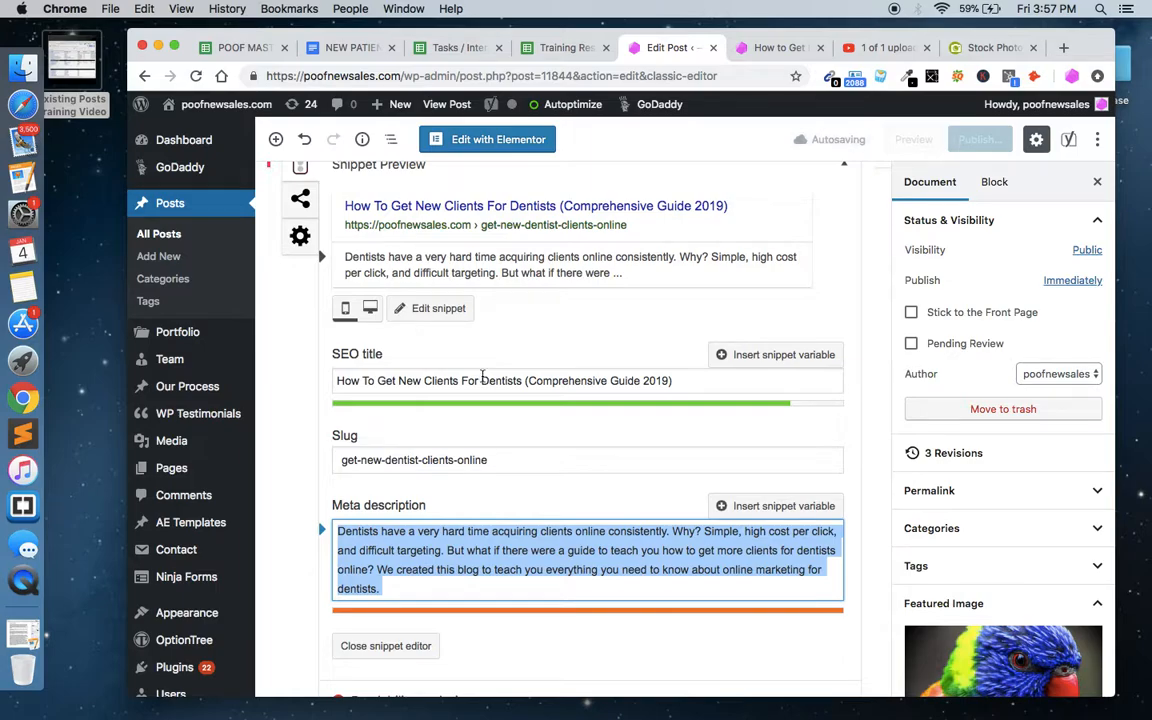
triple_click(484, 377)
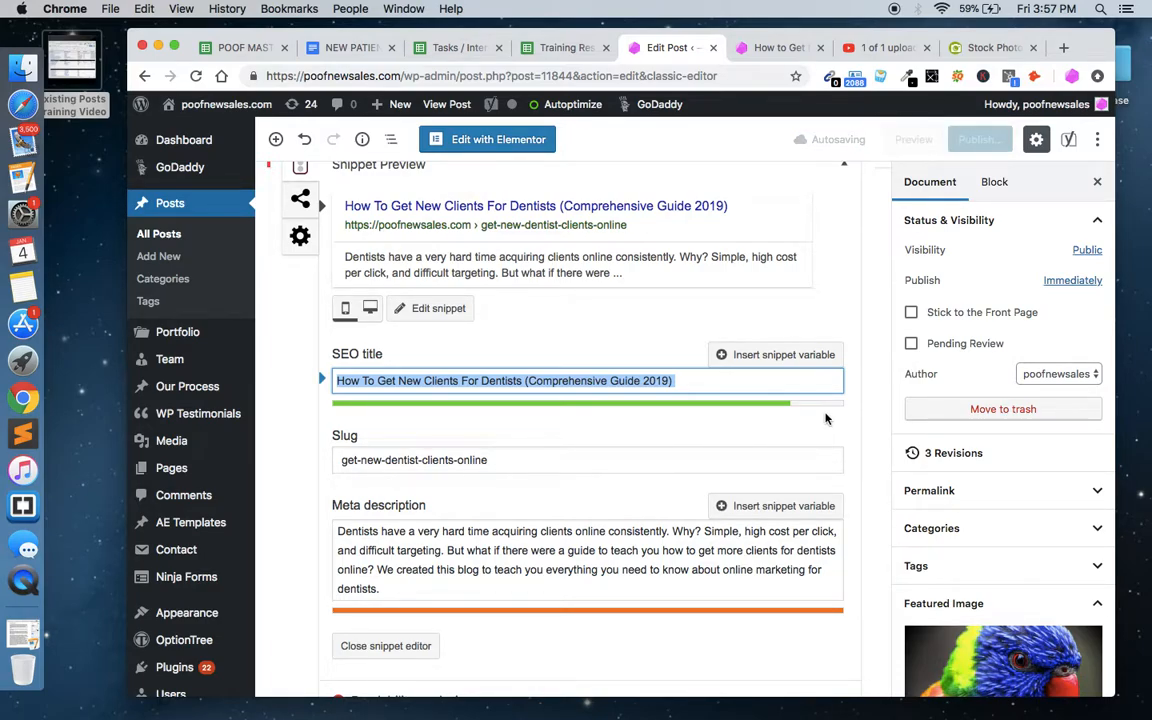
click(750, 380)
drag(750, 380, 547, 371)
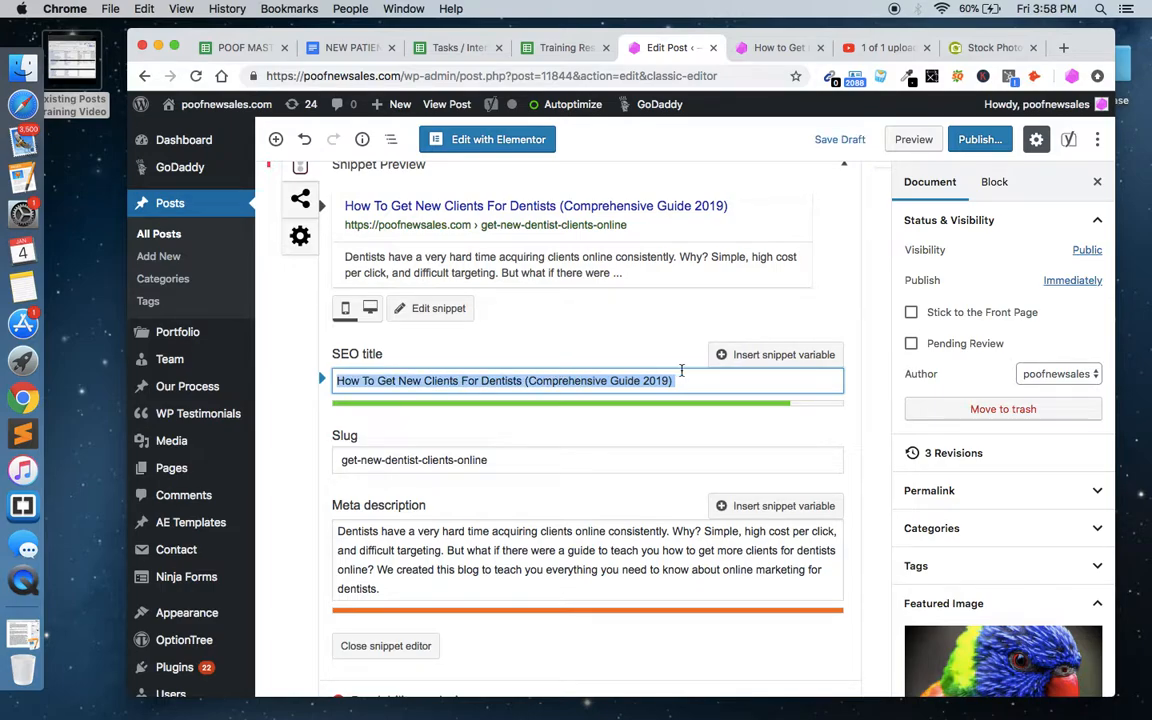
Step: Try to replace "(Comprehensive Guide 2019)" in the SEO title with "| PoofNewSales"
drag(680, 379, 525, 380)
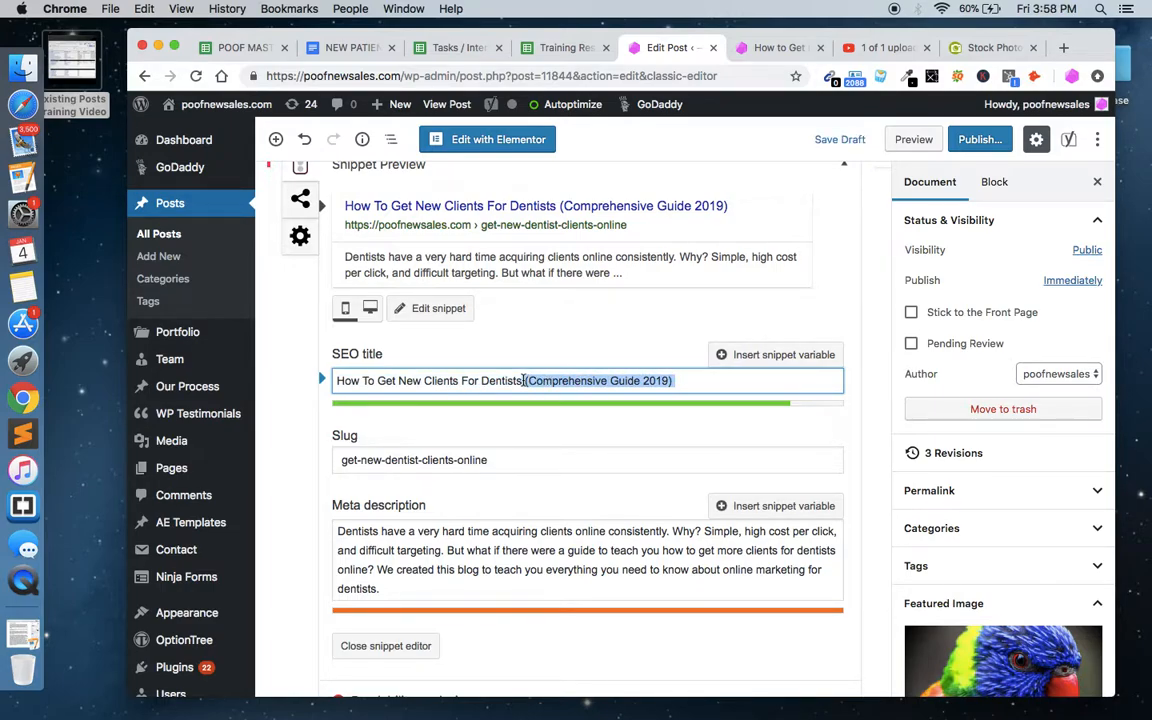
key(BackSpace)
text(| PoofNews)
key(BackSpace)
text(Sale)
key(BackSpace)
text(s)
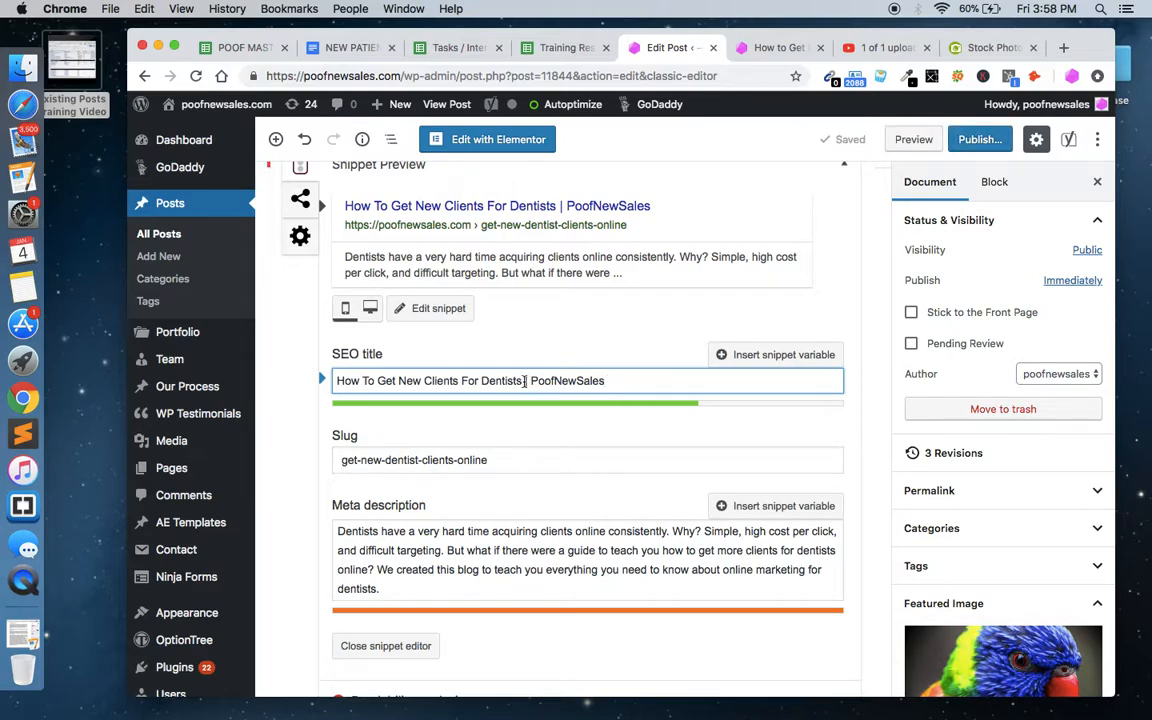
Step: Try "Cliet Name" in place of the brand in the SEO title, and undo the title changes back to "(Comprehensive Guide 2019)"
double_click(551, 381)
text(Cliet Name)
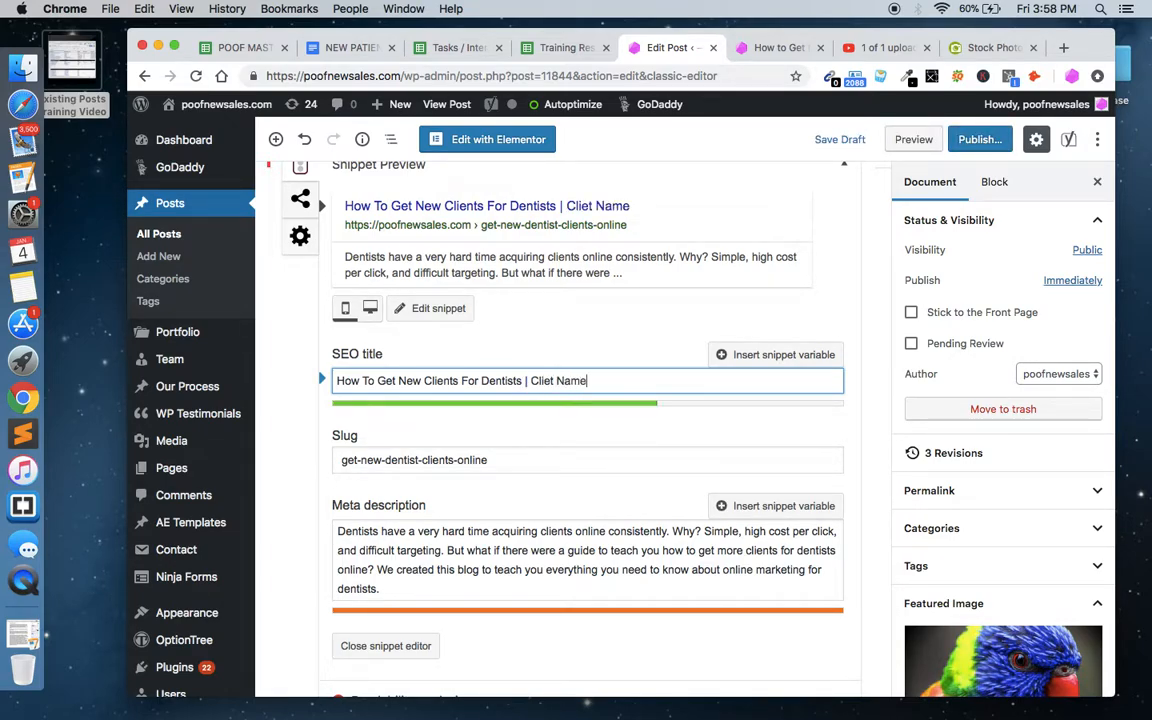
key(BackSpace)
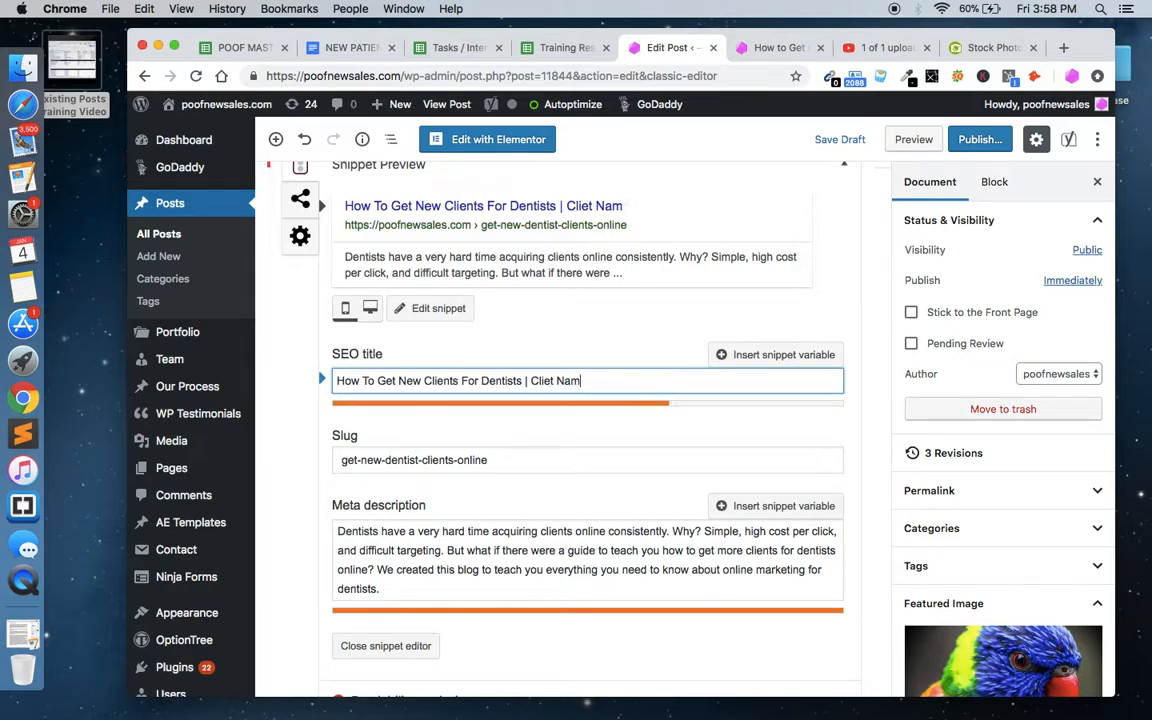
key(super+z)
key(super+z)
key(super+z)
key(super+z)
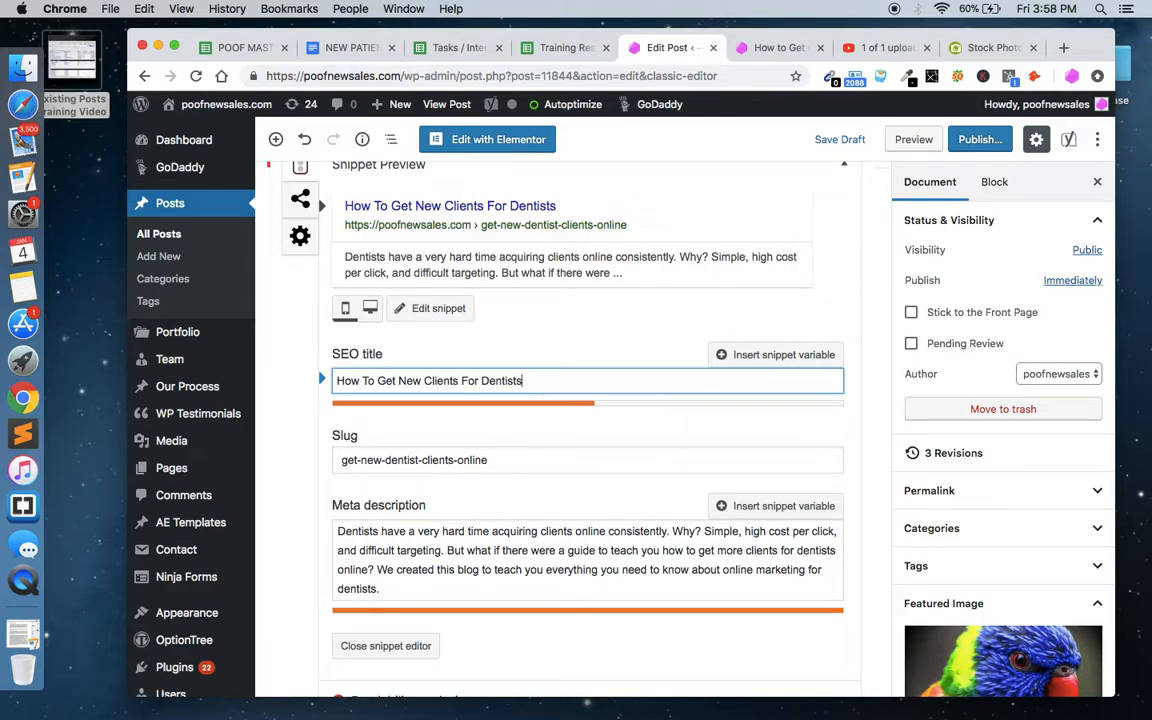
click(515, 530)
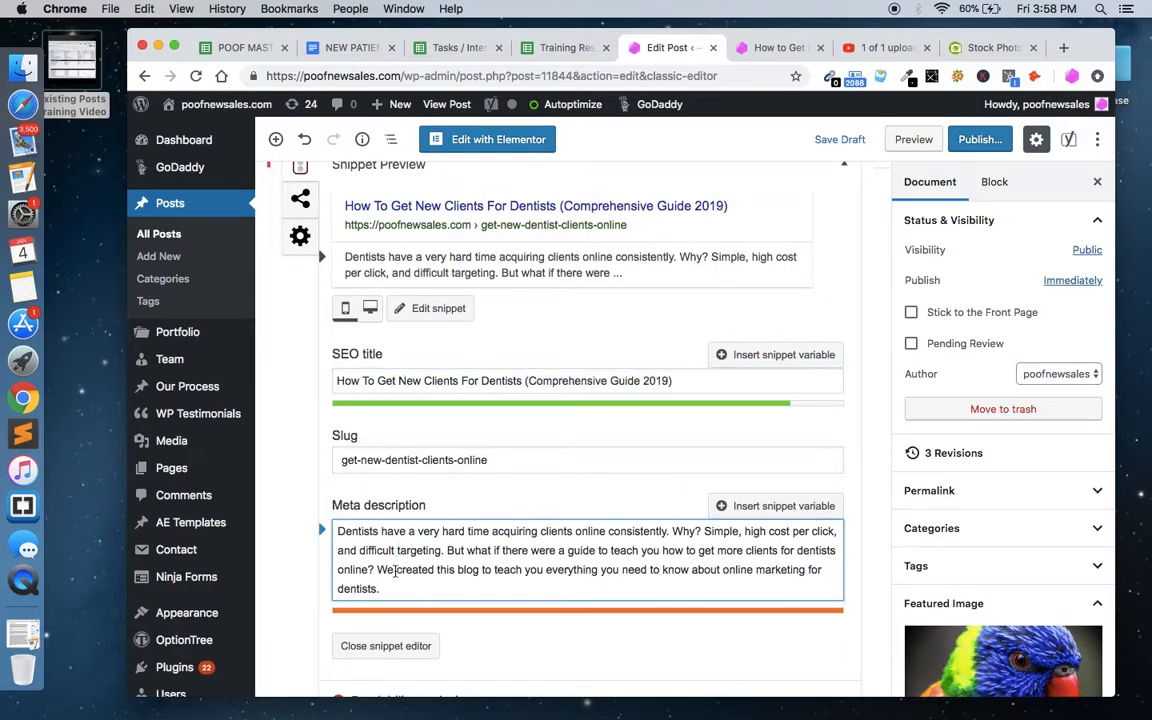
Step: Look back through the article body up to the introduction above the "Why Content Marketing is Important for Dentists" heading
scroll(560, 420, up, 15)
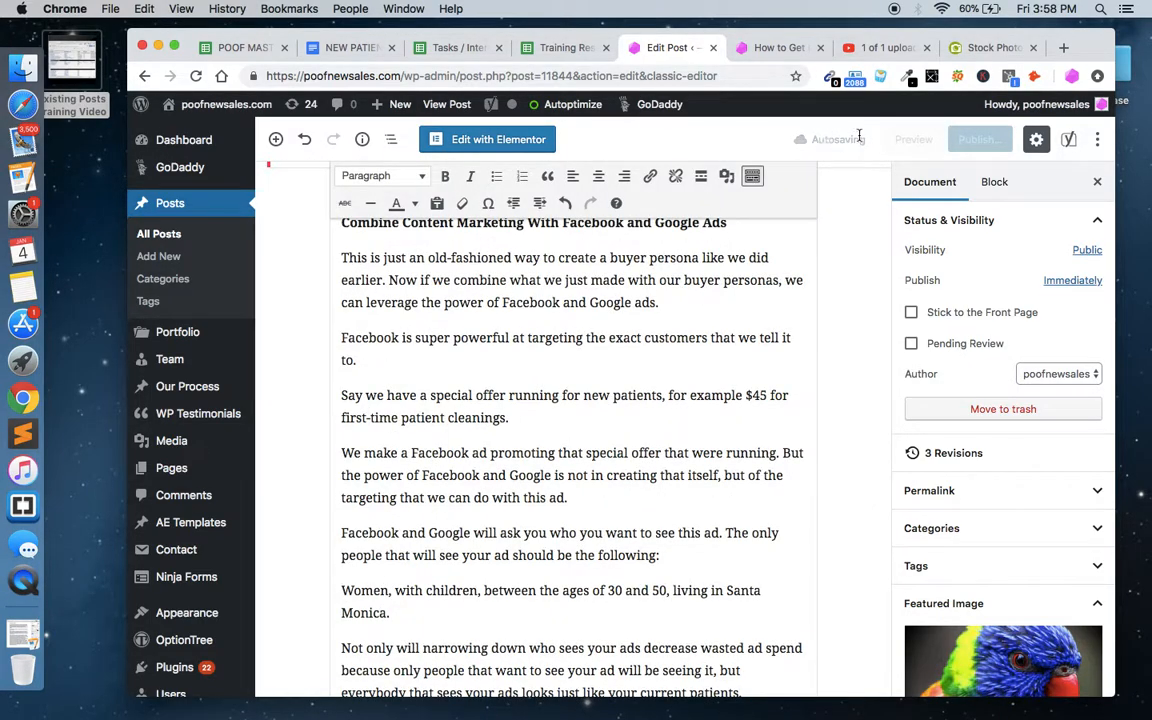
scroll(805, 220, up, 3)
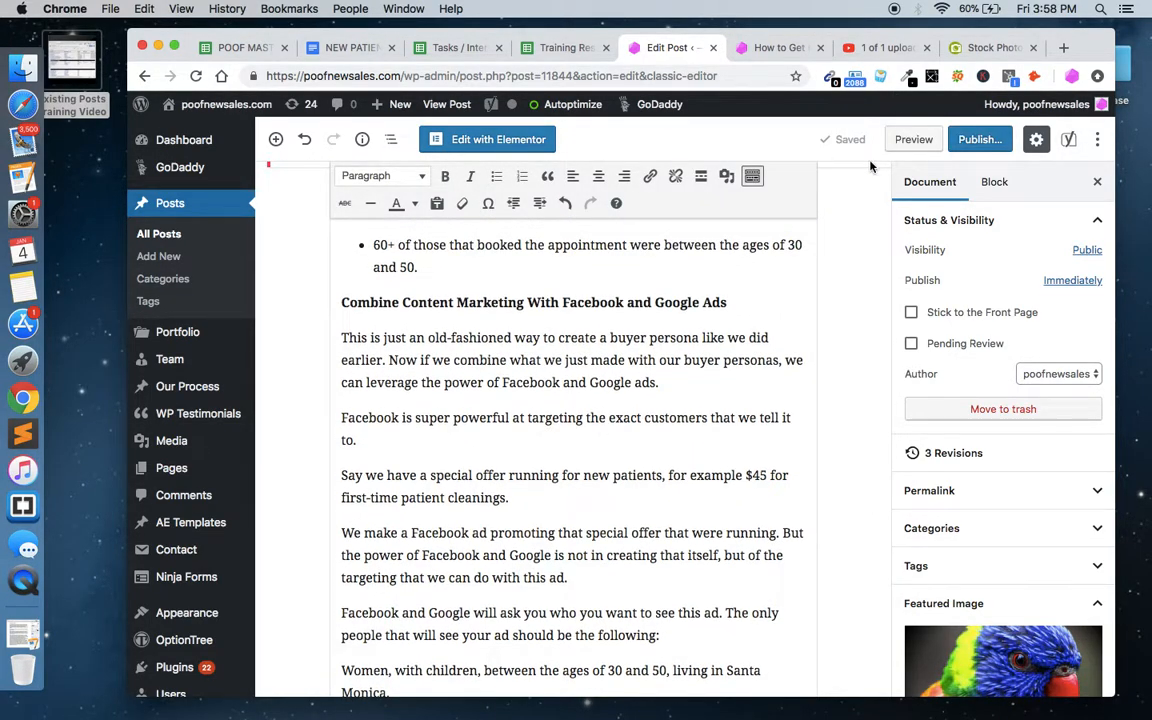
scroll(799, 280, up, 10)
scroll(799, 280, up, 20)
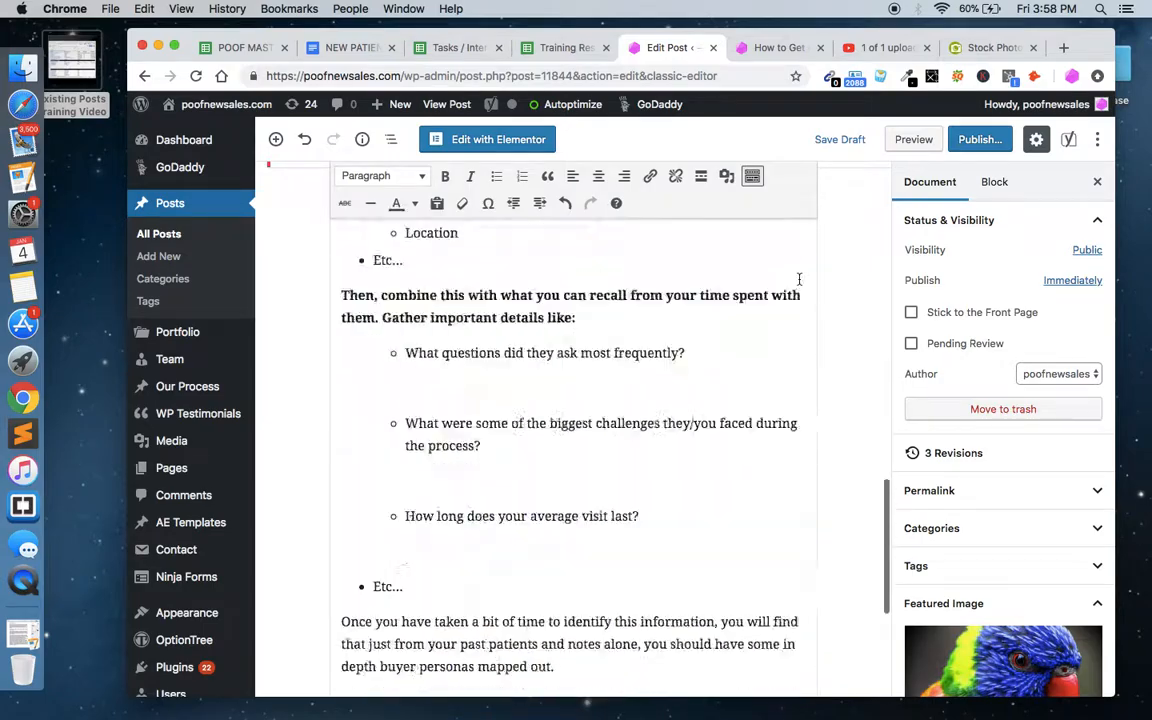
scroll(799, 280, down, 10)
scroll(760, 300, up, 10)
scroll(679, 332, down, 3)
scroll(540, 501, down, 10)
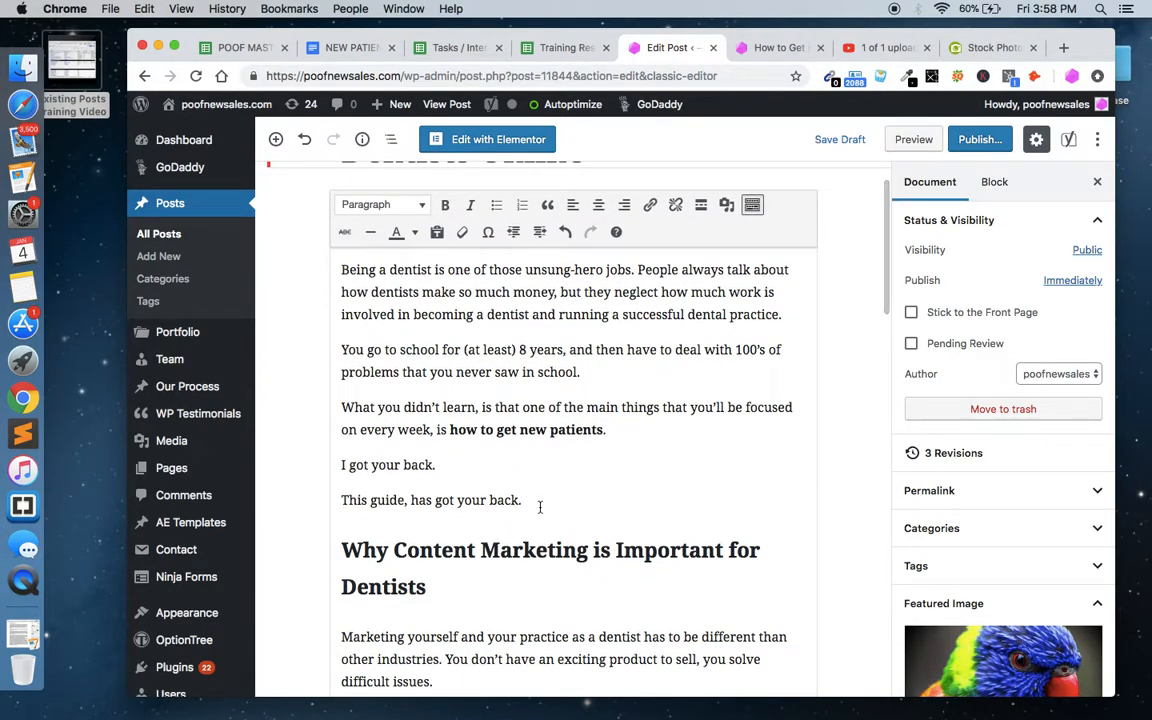
Step: Remove the blank lines between the questions under "Gather important details like:" and change the ending of the visit question to "lasts"
scroll(540, 501, up, 3)
scroll(540, 501, up, 5)
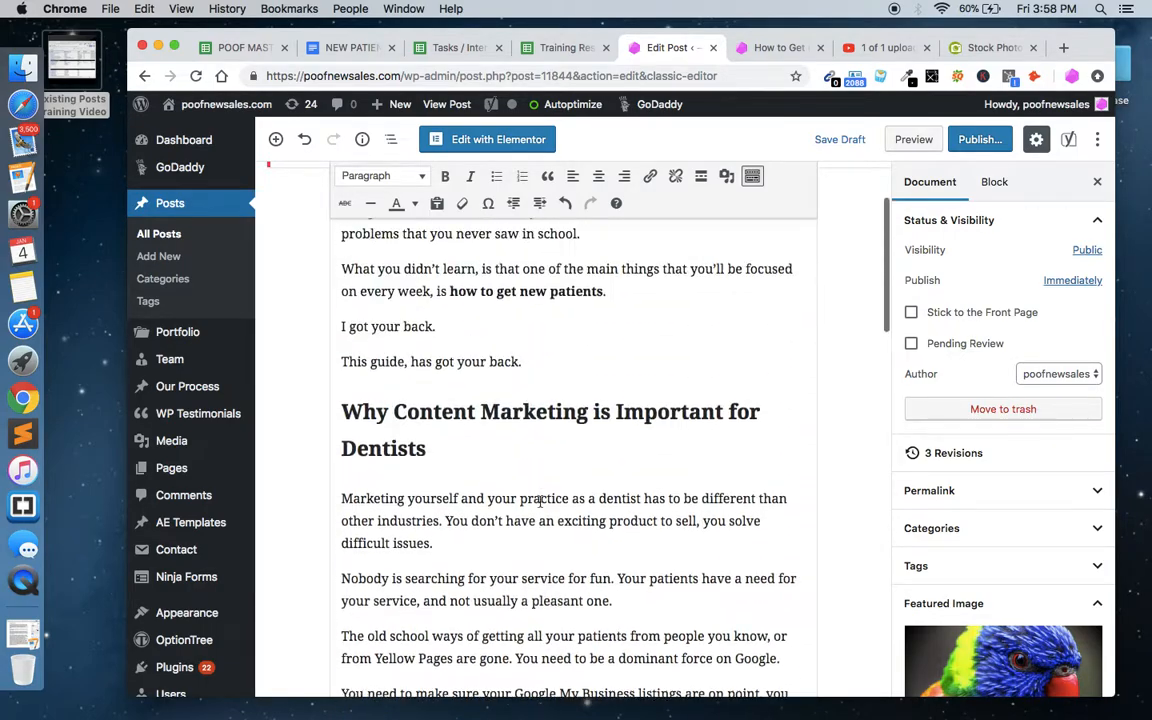
scroll(540, 501, down, 3)
scroll(540, 501, down, 15)
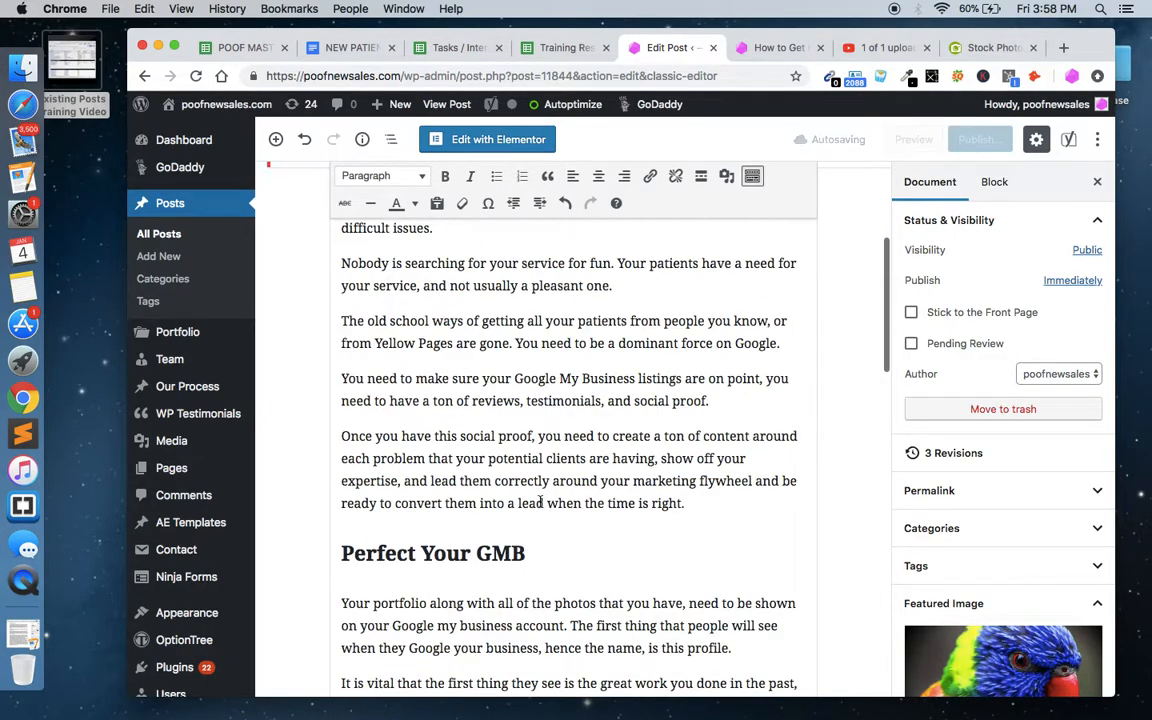
scroll(540, 502, down, 20)
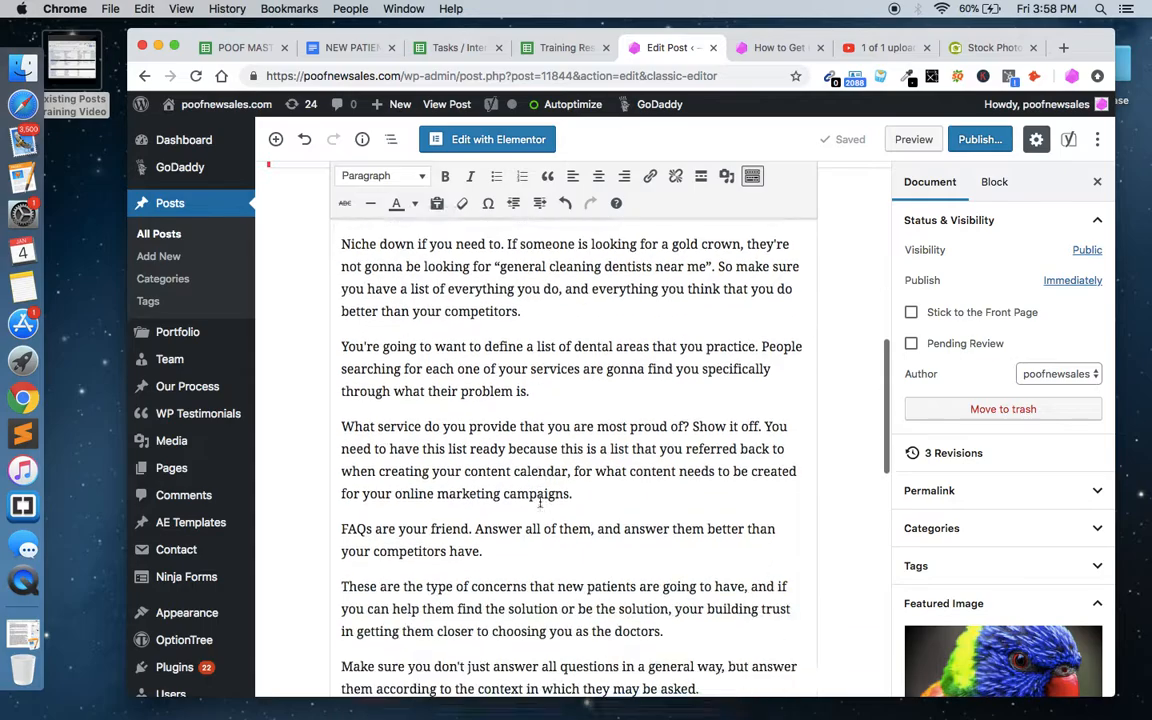
scroll(540, 501, down, 4)
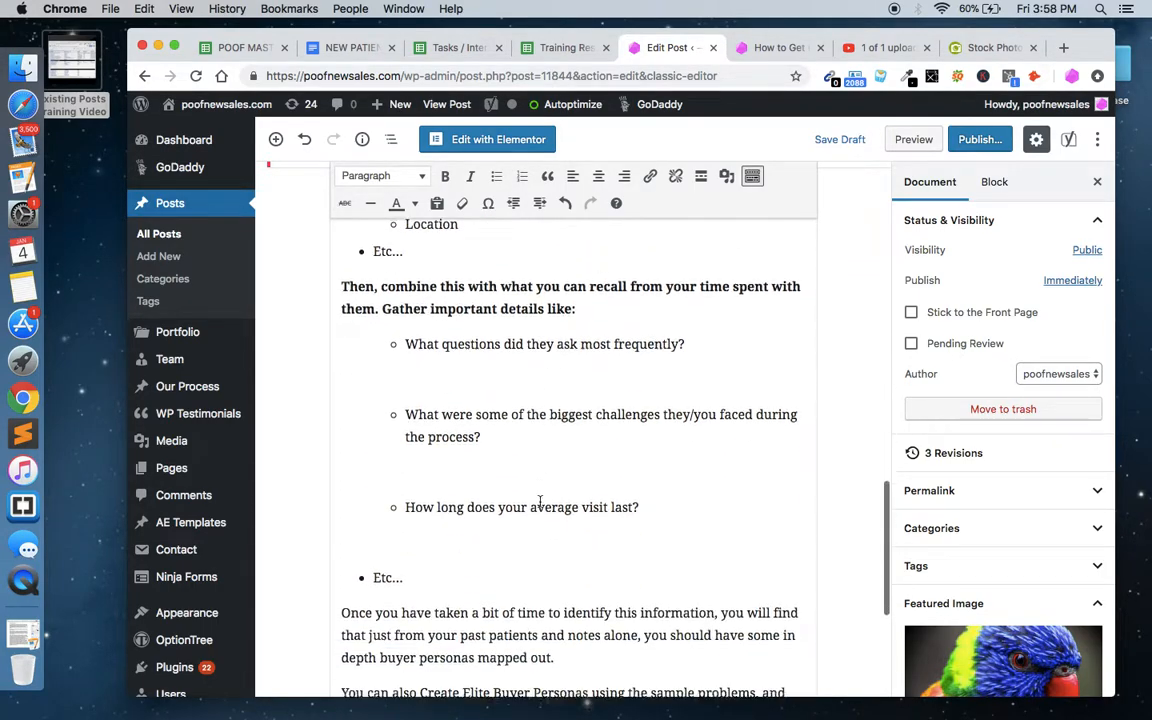
click(519, 367)
key(BackSpace)
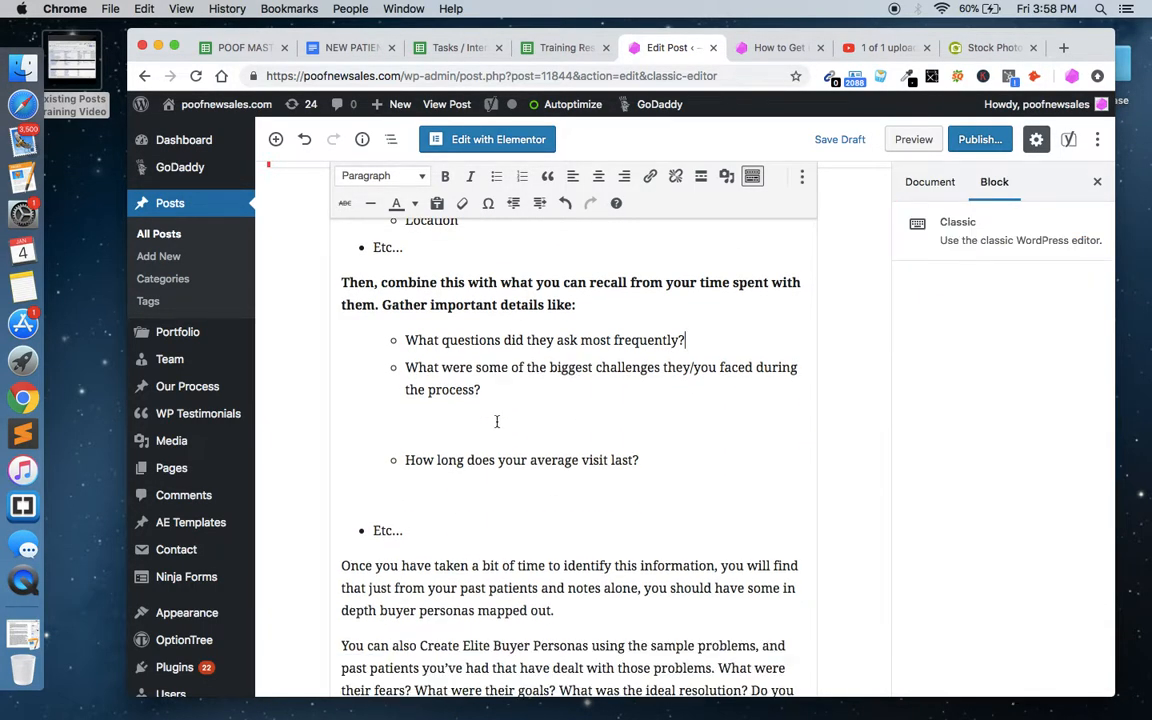
click(488, 414)
key(BackSpace)
click(465, 434)
key(BackSpace)
key(BackSpace)
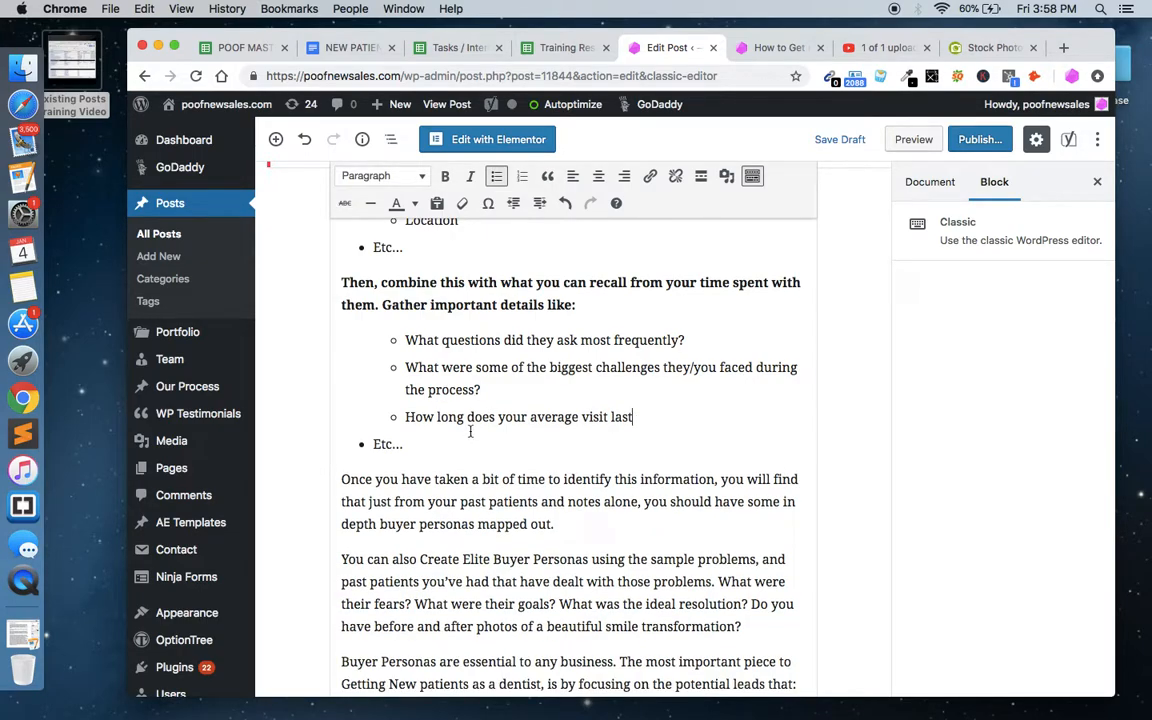
text(s)
Step: Turn the three indented questions into first-level bullets and delete the empty bullets between them
scroll(561, 430, down, 1)
drag(510, 407, 505, 193)
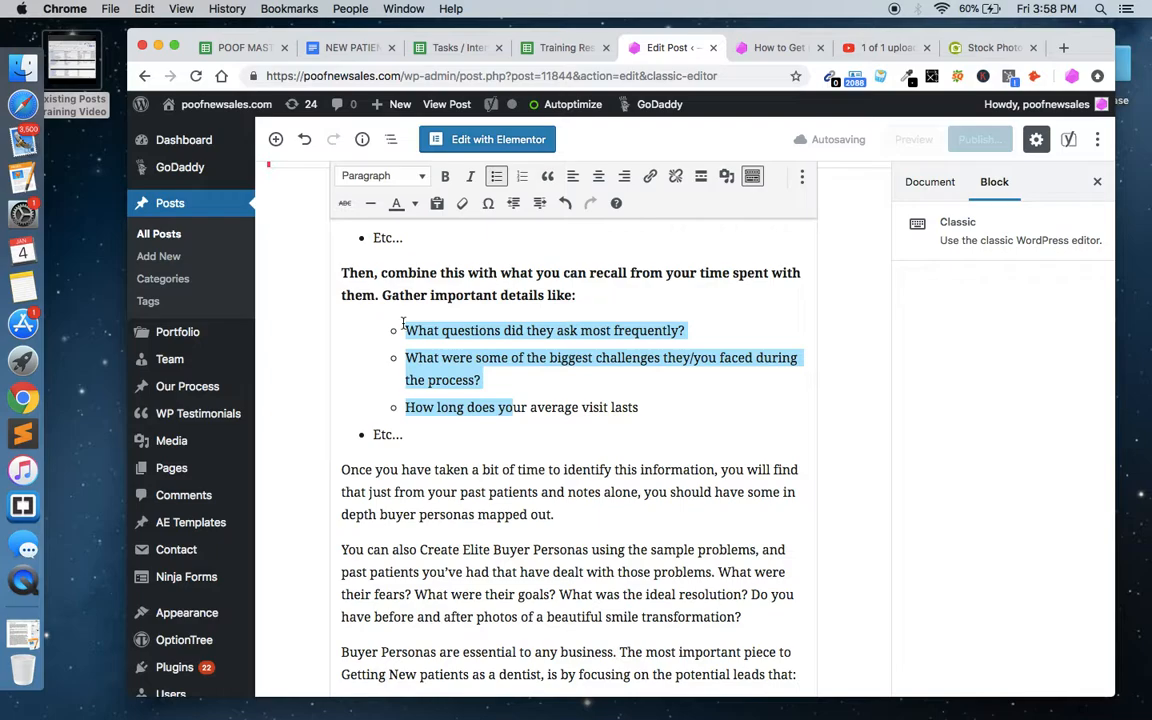
click(496, 176)
click(496, 176)
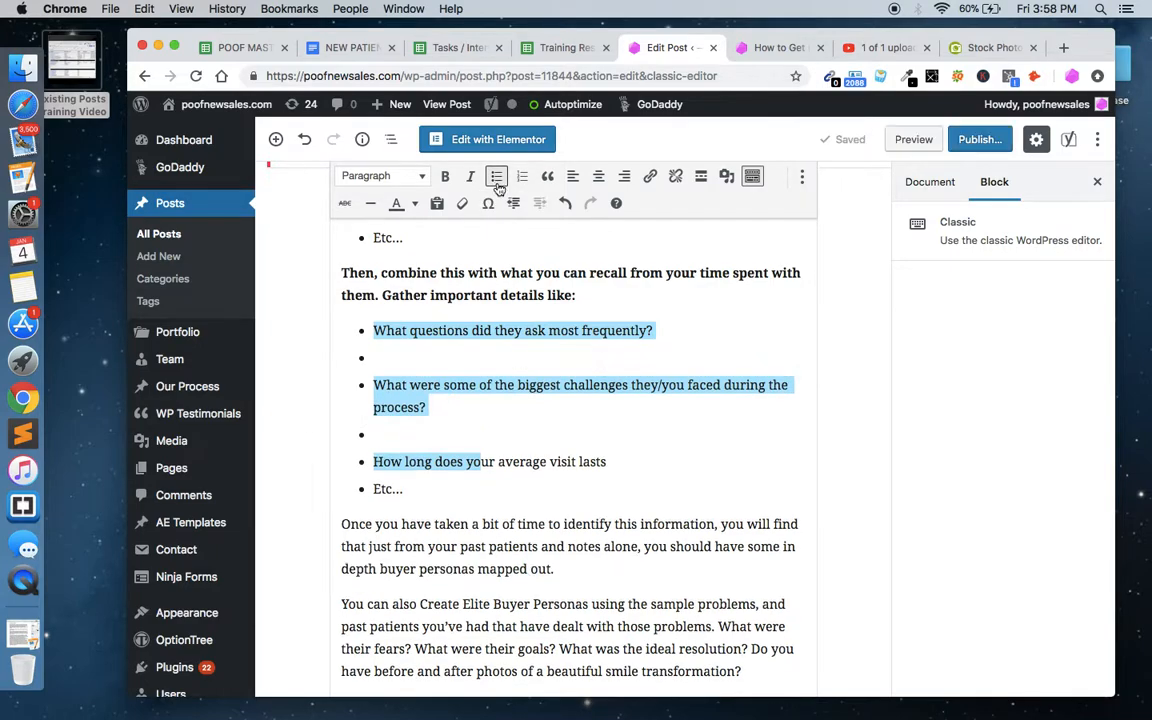
click(452, 428)
key(Delete)
click(405, 362)
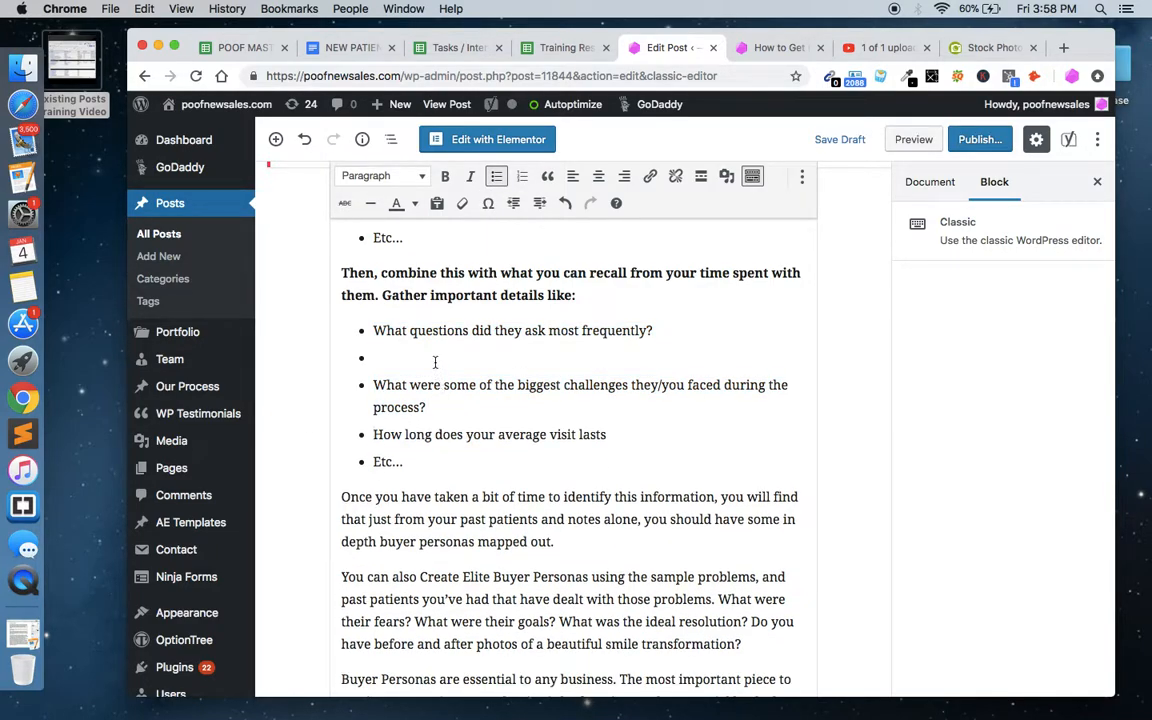
key(Delete)
Step: Remove the blank lines between the numbered items from "Are currently in the market" to "Someone that you can really help"
scroll(426, 430, down, 4)
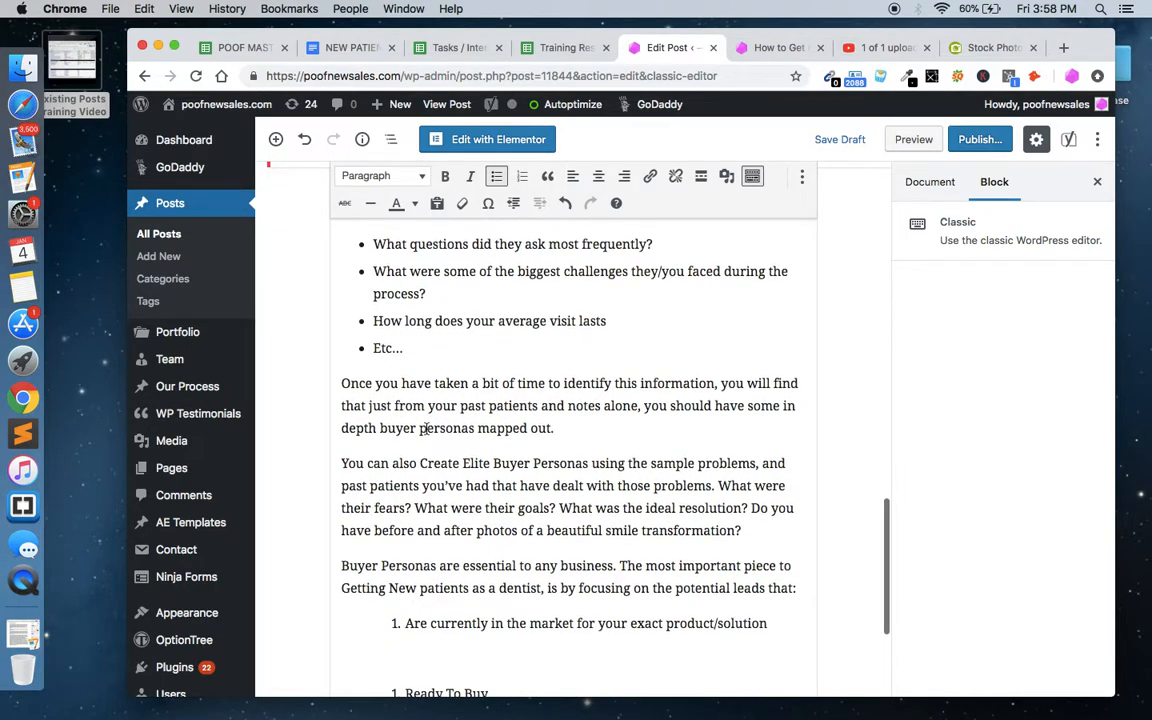
click(420, 562)
key(Delete)
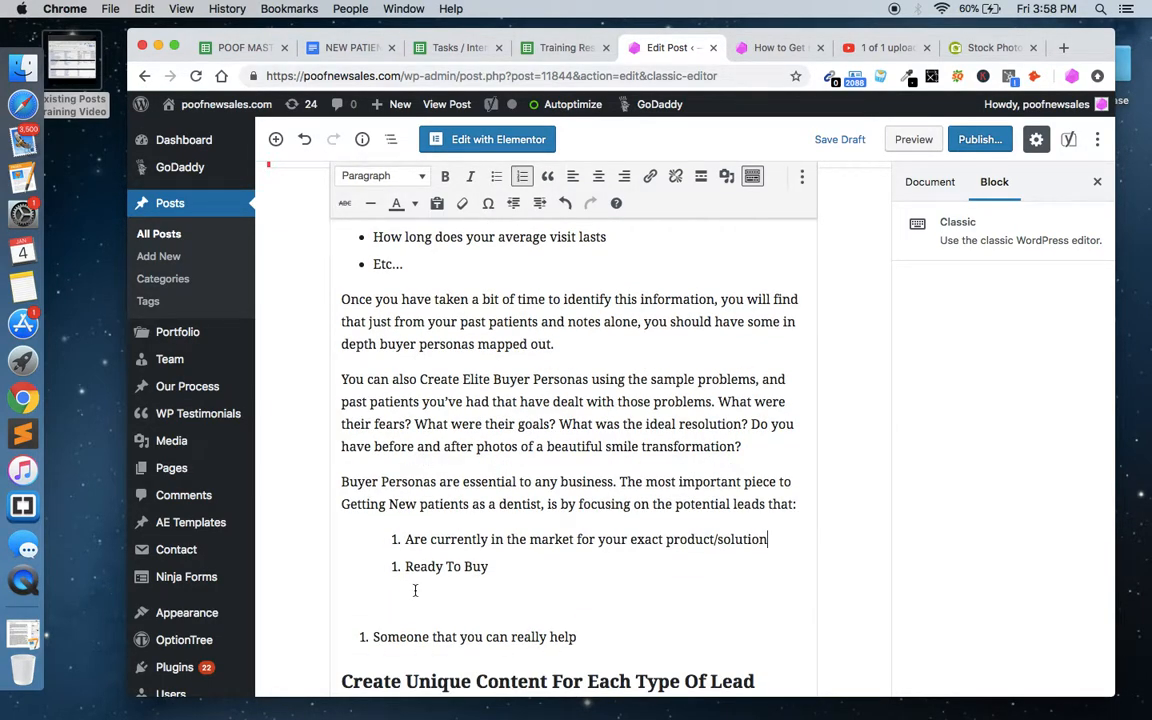
click(414, 589)
key(BackSpace)
Step: Convert the three numbered items about potential leads into a single-level bulleted list
drag(491, 566, 405, 539)
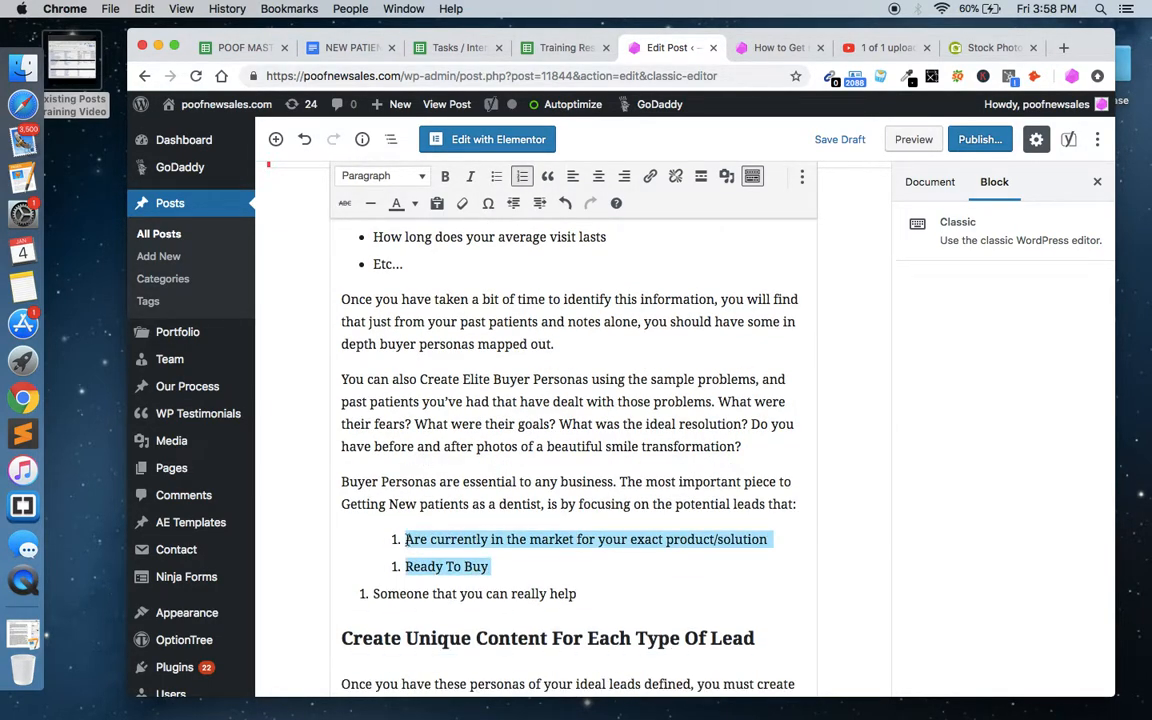
shift+click(429, 593)
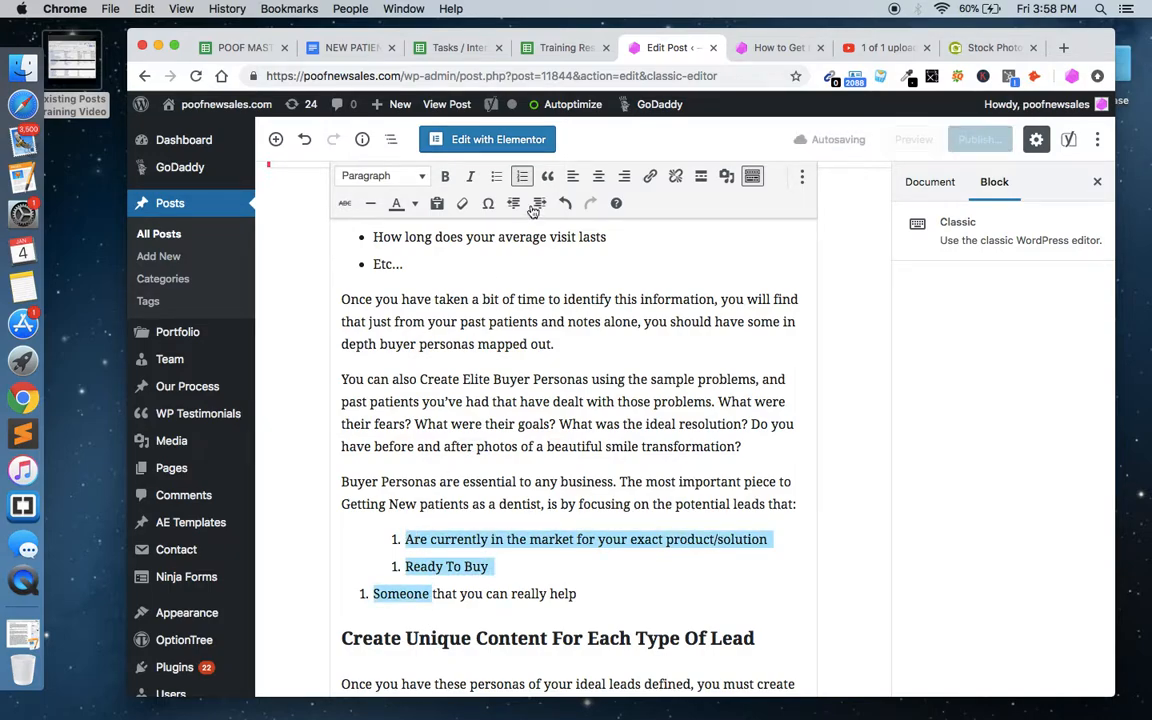
click(498, 180)
click(498, 178)
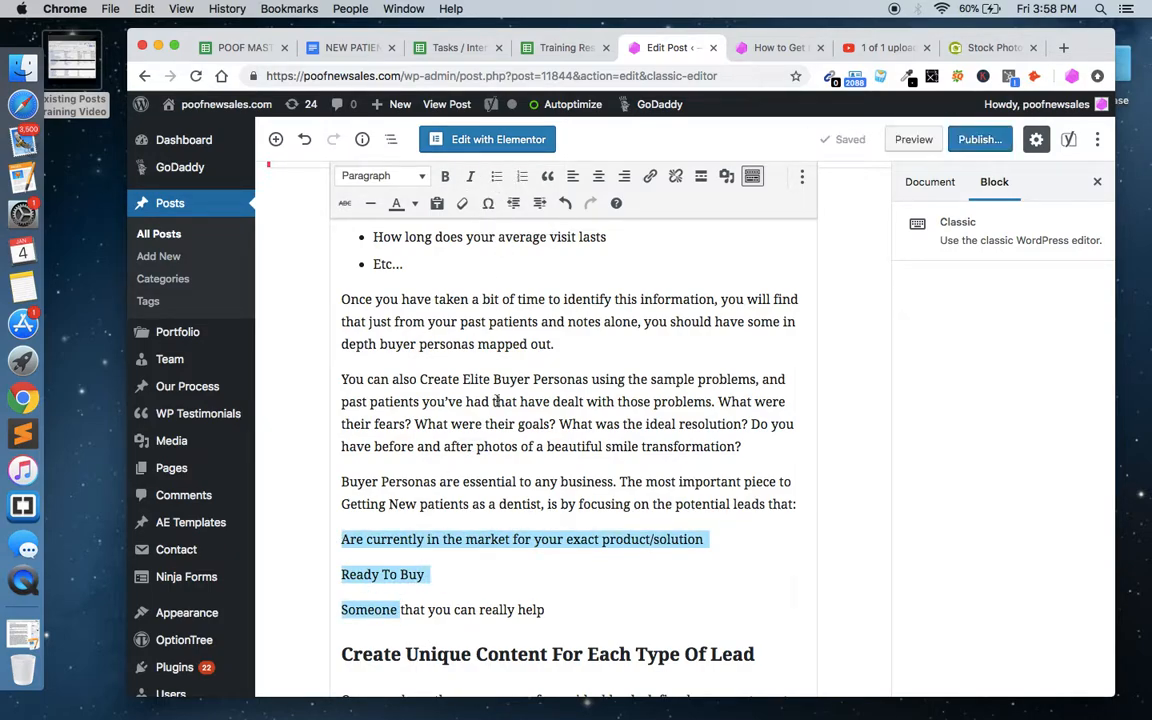
click(498, 178)
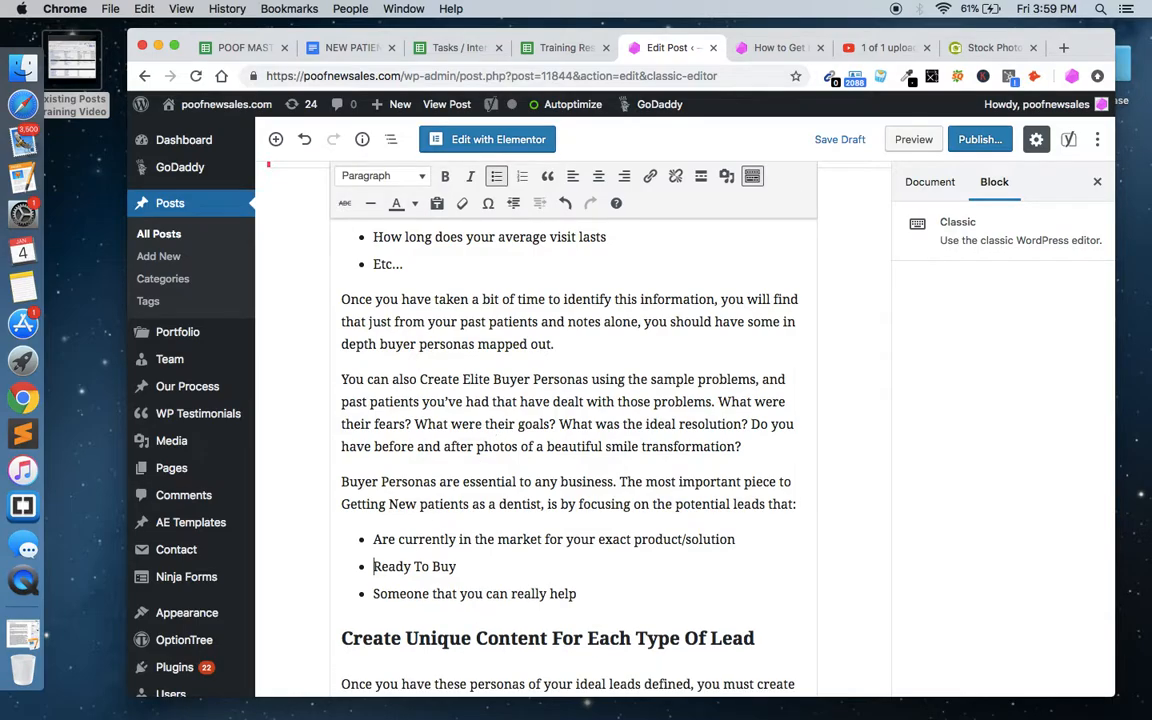
Step: Add an empty paragraph after "This guide, has got your back." above the "Why Content Marketing is Important for Dentists" heading
scroll(493, 522, up, 1)
scroll(493, 522, up, 15)
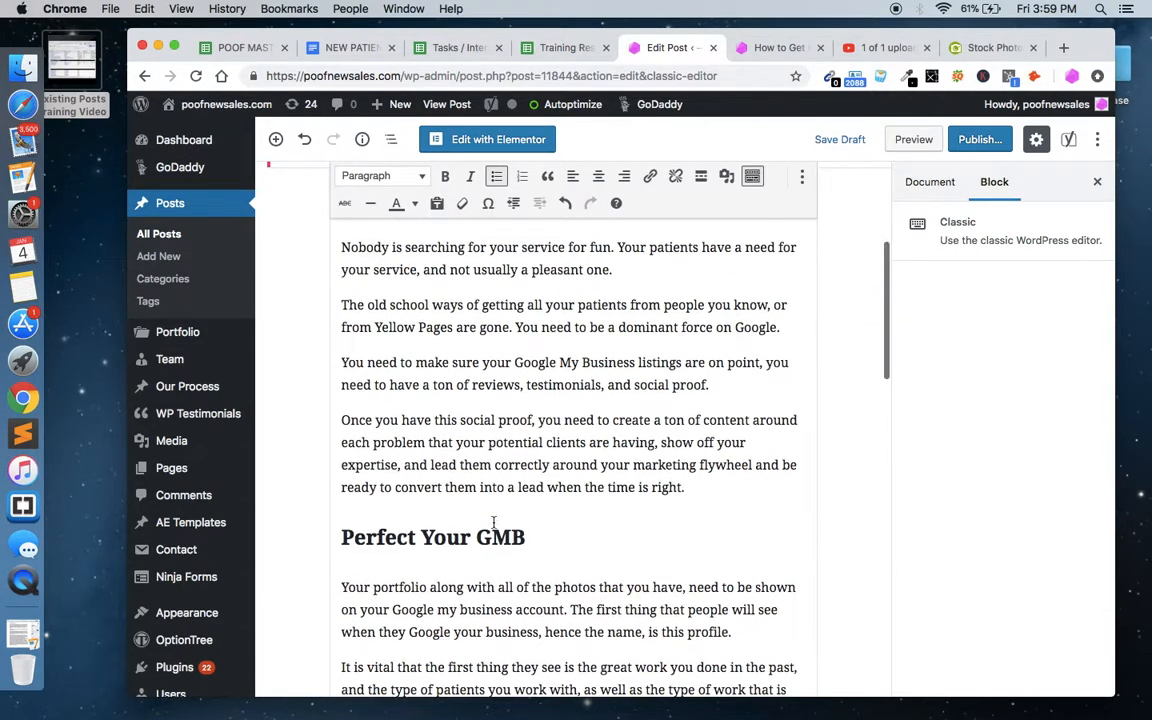
scroll(493, 522, up, 5)
scroll(514, 568, down, 3)
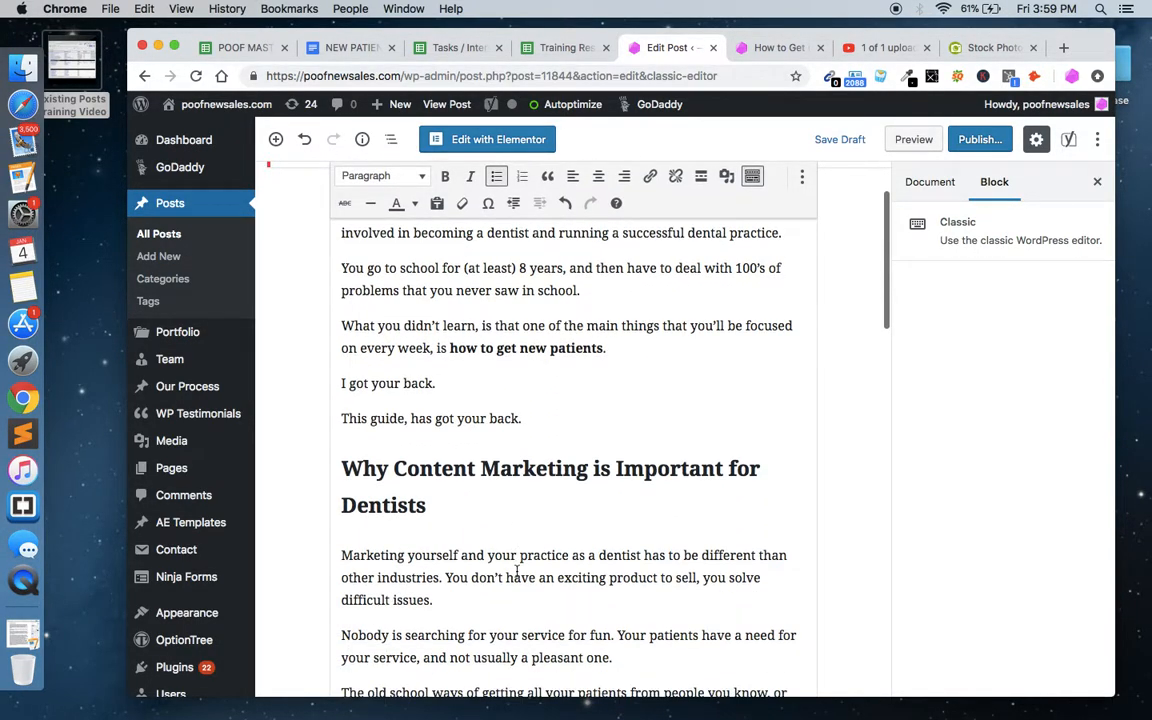
click(562, 425)
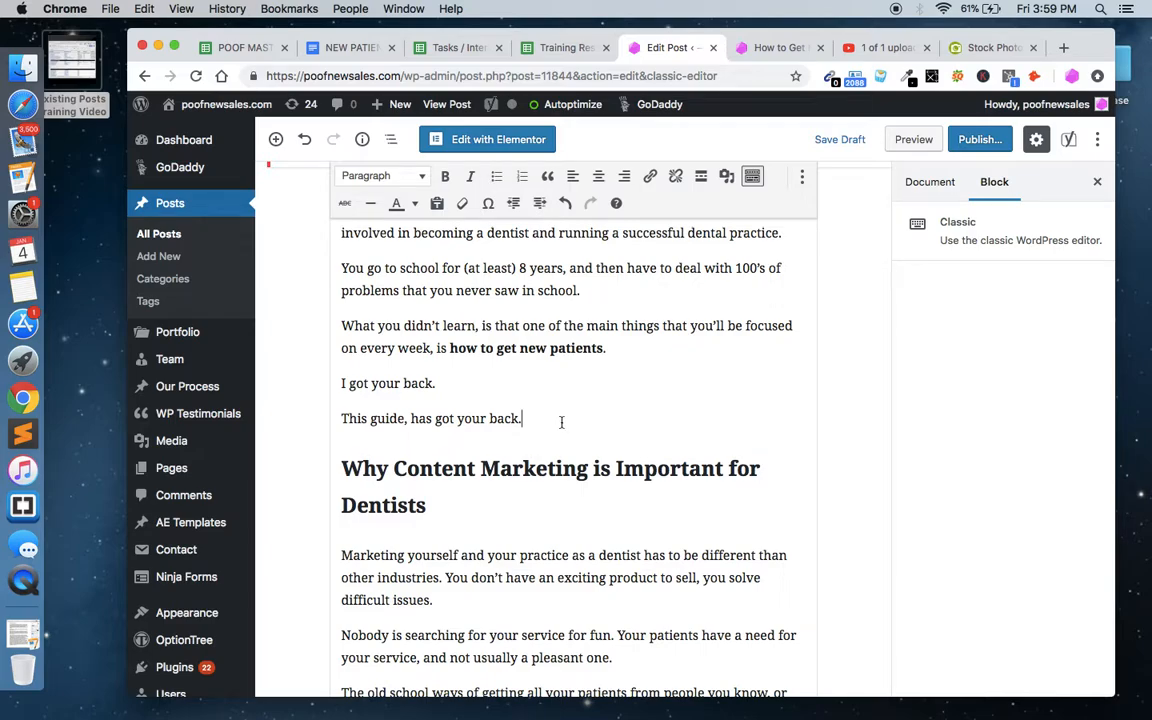
key(Return)
scroll(728, 203, down, 1)
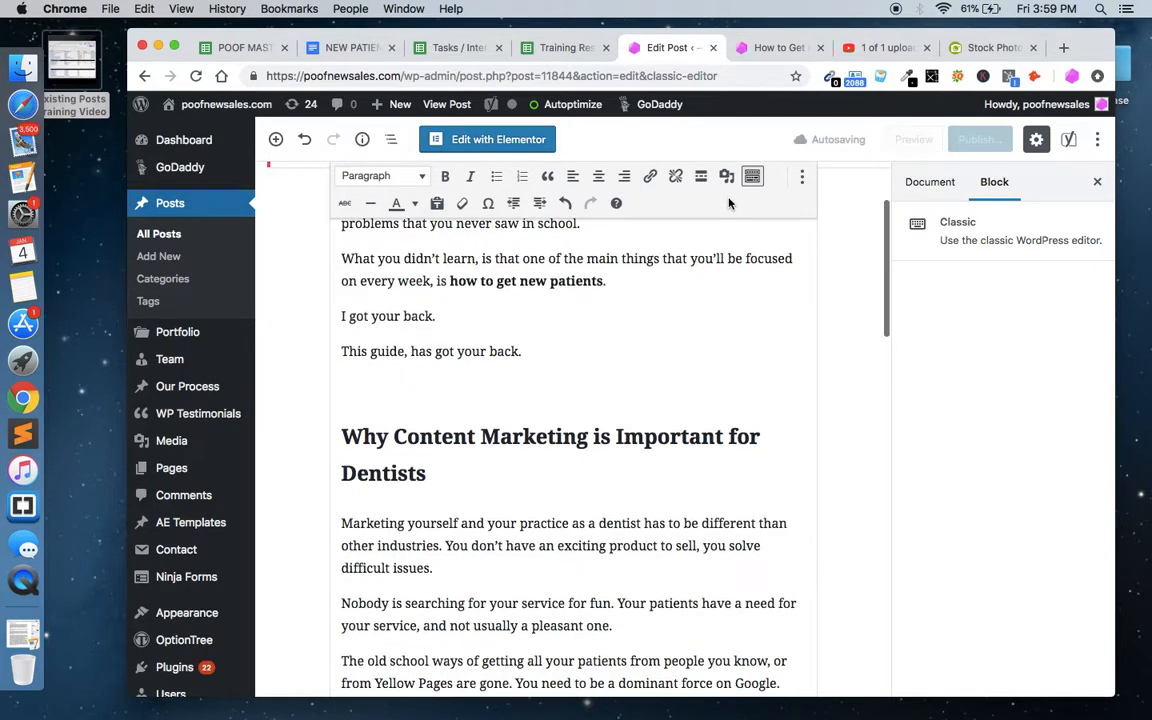
Step: Try to load the Depositphotos site, allowing its notifications and reloading the page
click(990, 47)
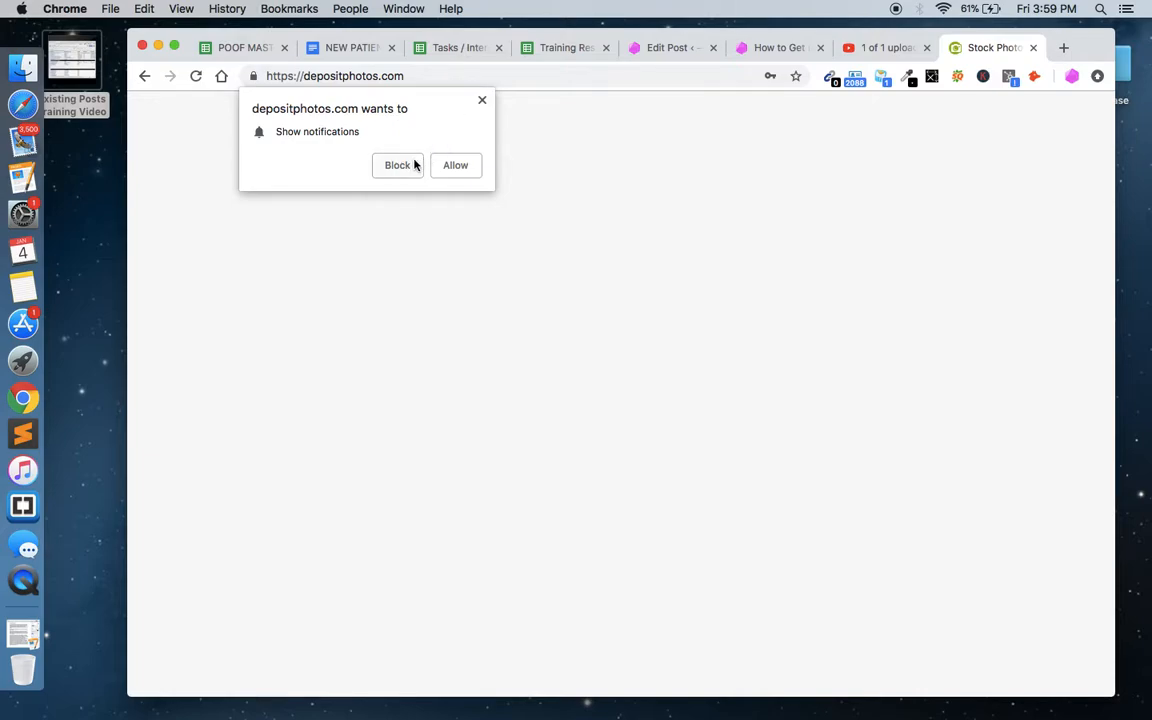
click(455, 165)
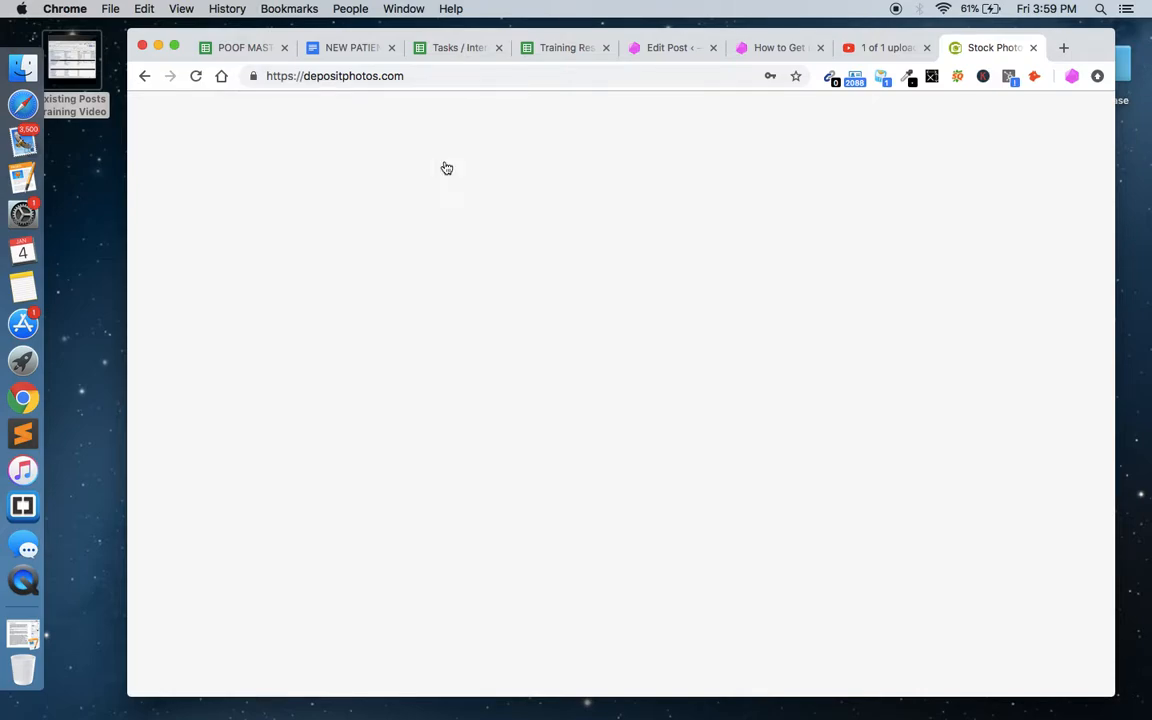
click(195, 77)
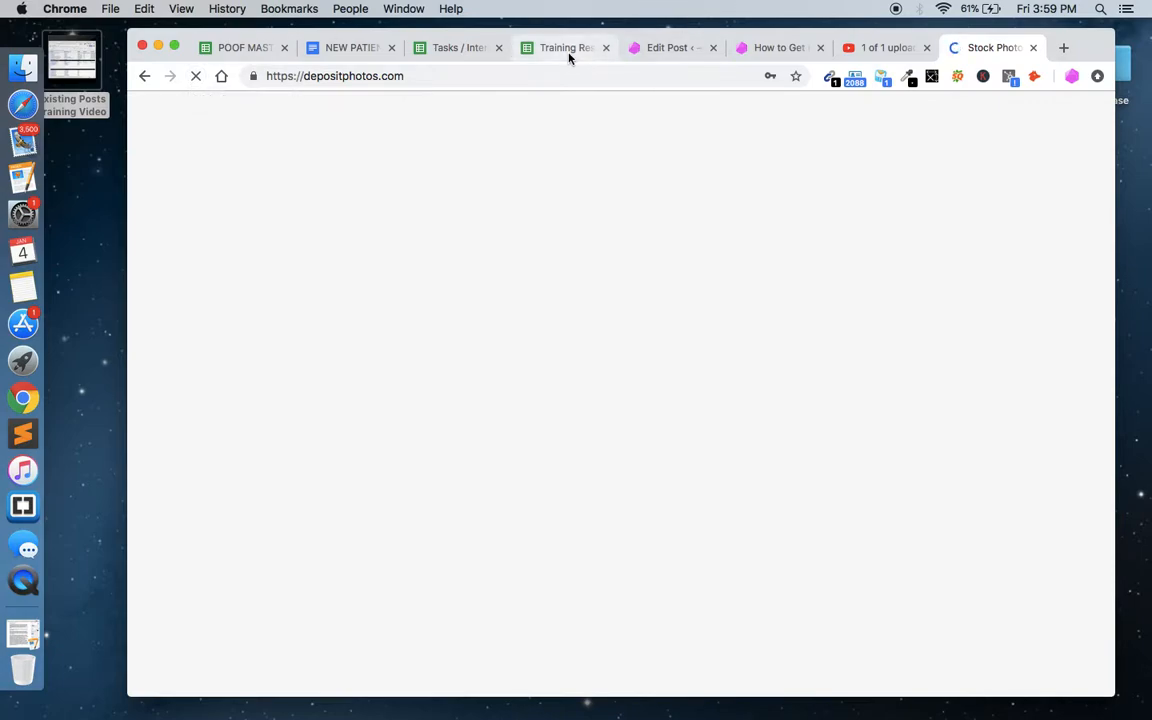
click(887, 50)
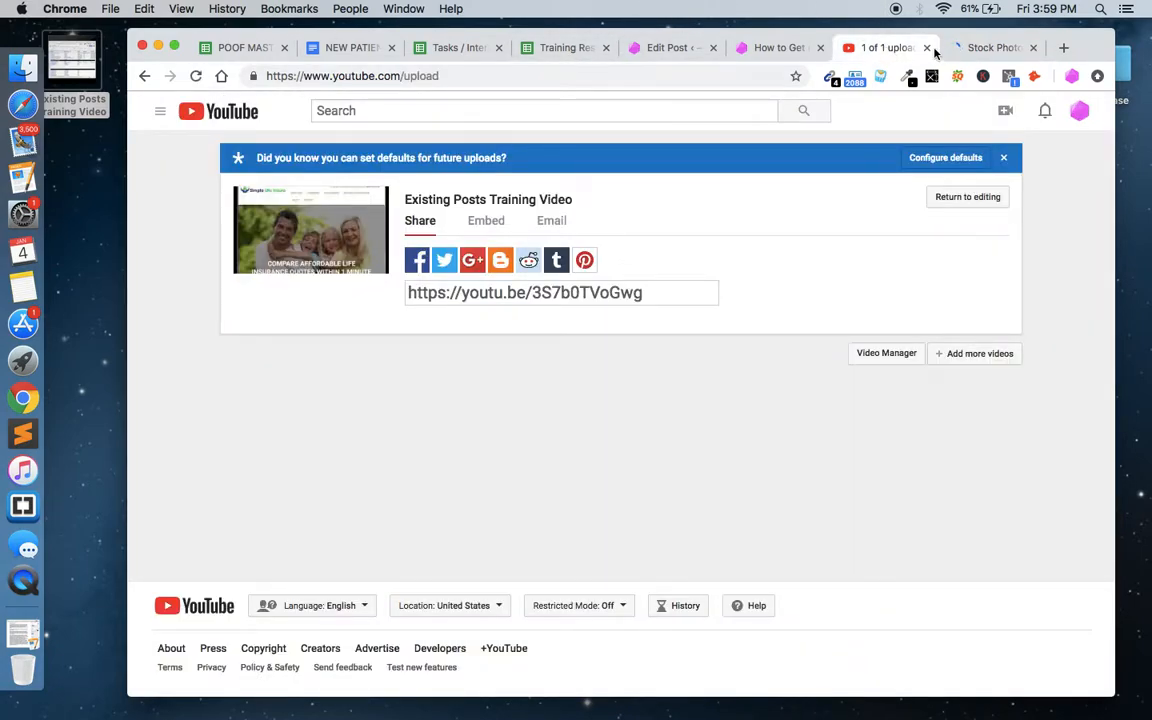
click(975, 50)
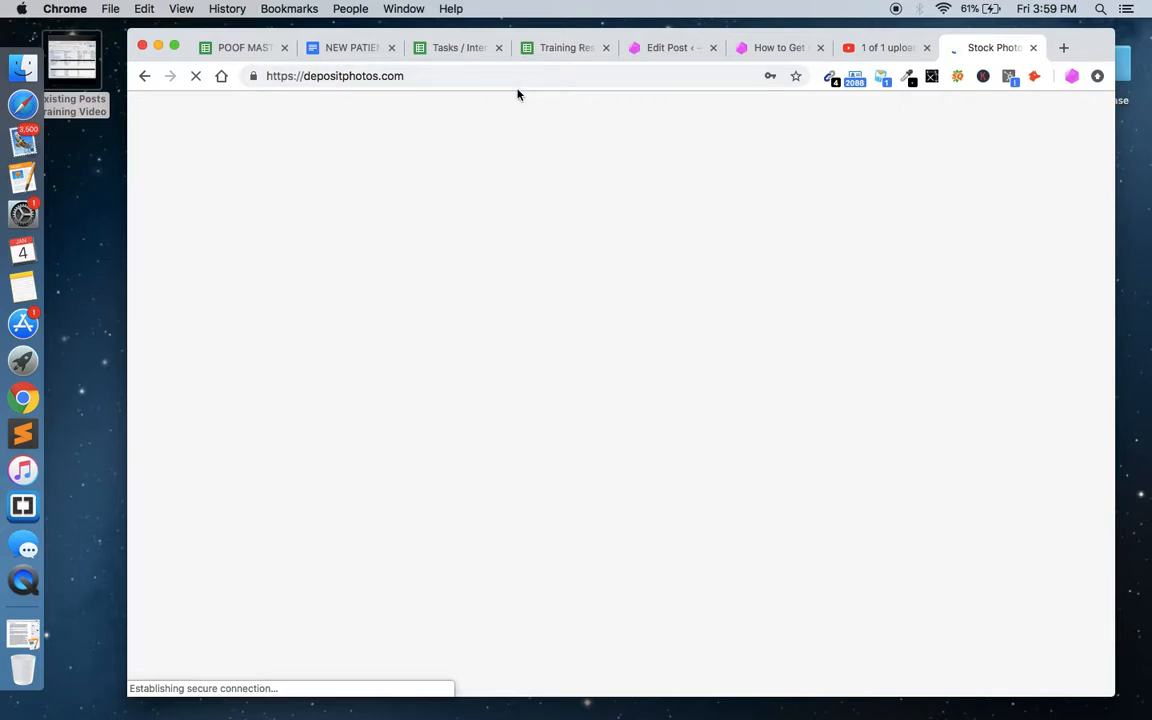
Step: Try to open depositphotos.com again from its address, and exit the unresponsive page
click(314, 76)
text(depost i)
key(BackSpace)
key(BackSpace)
key(Down)
key(Return)
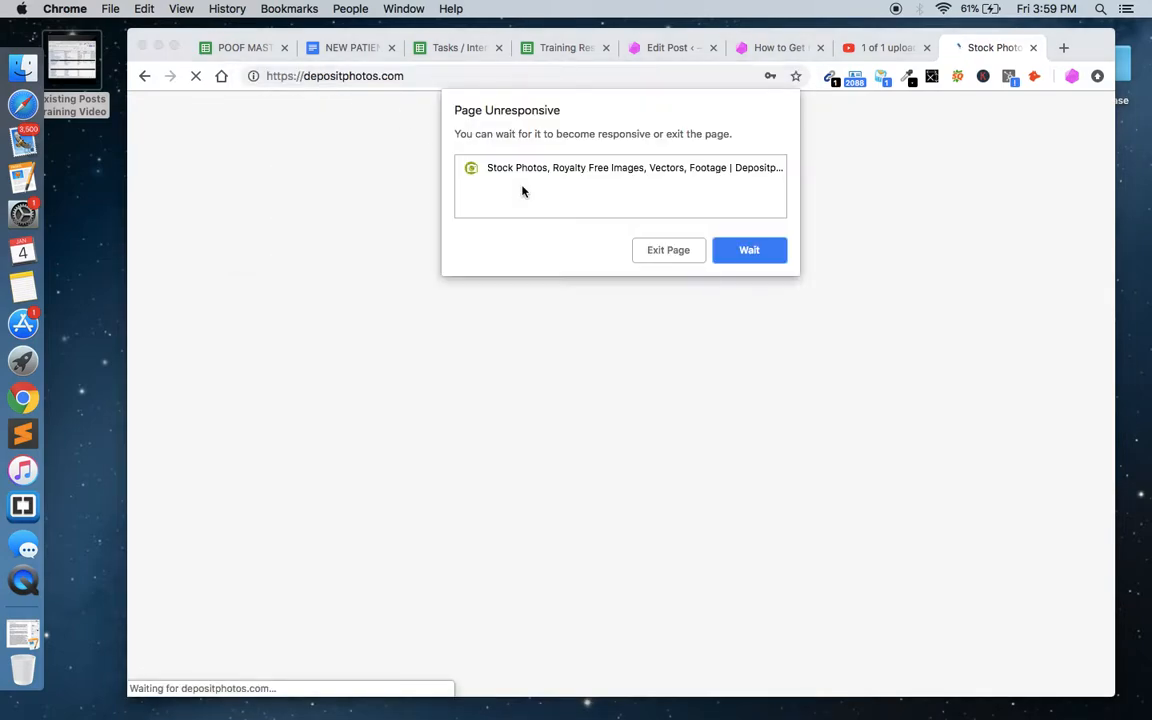
click(668, 250)
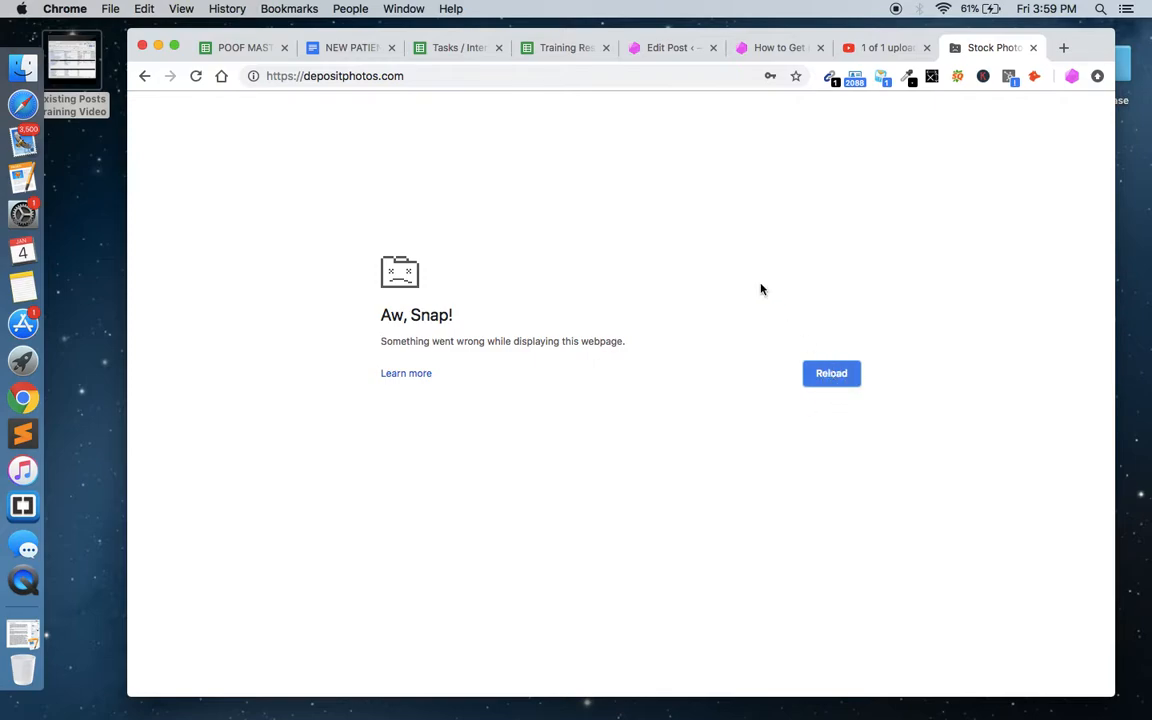
Step: Open poofnewsales.com in place of the crashed stock photo page and go to its blog's latest posts
click(768, 55)
click(985, 47)
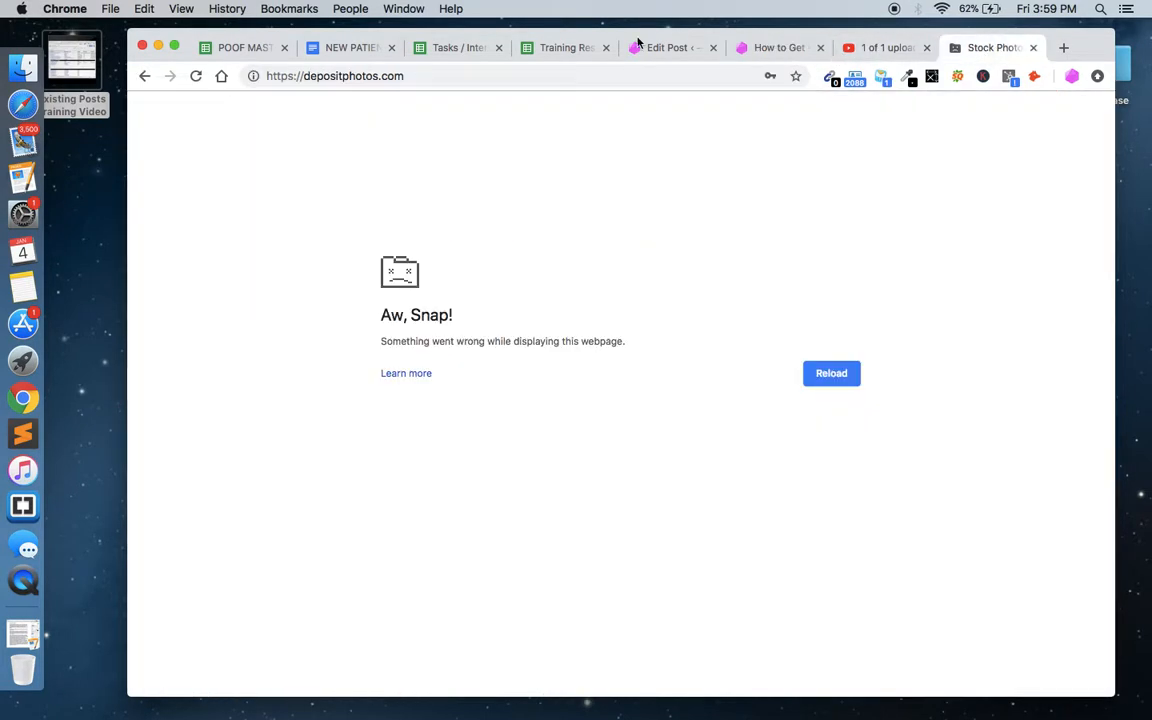
click(494, 78)
text(poofnewsales)
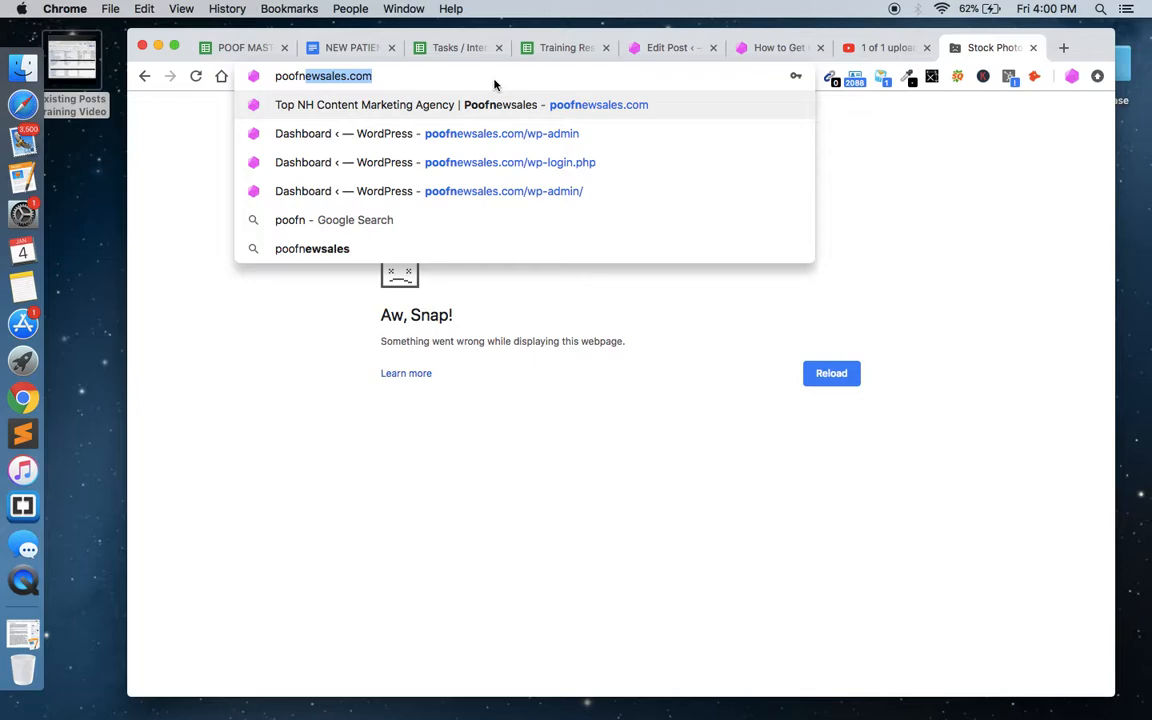
key(Return)
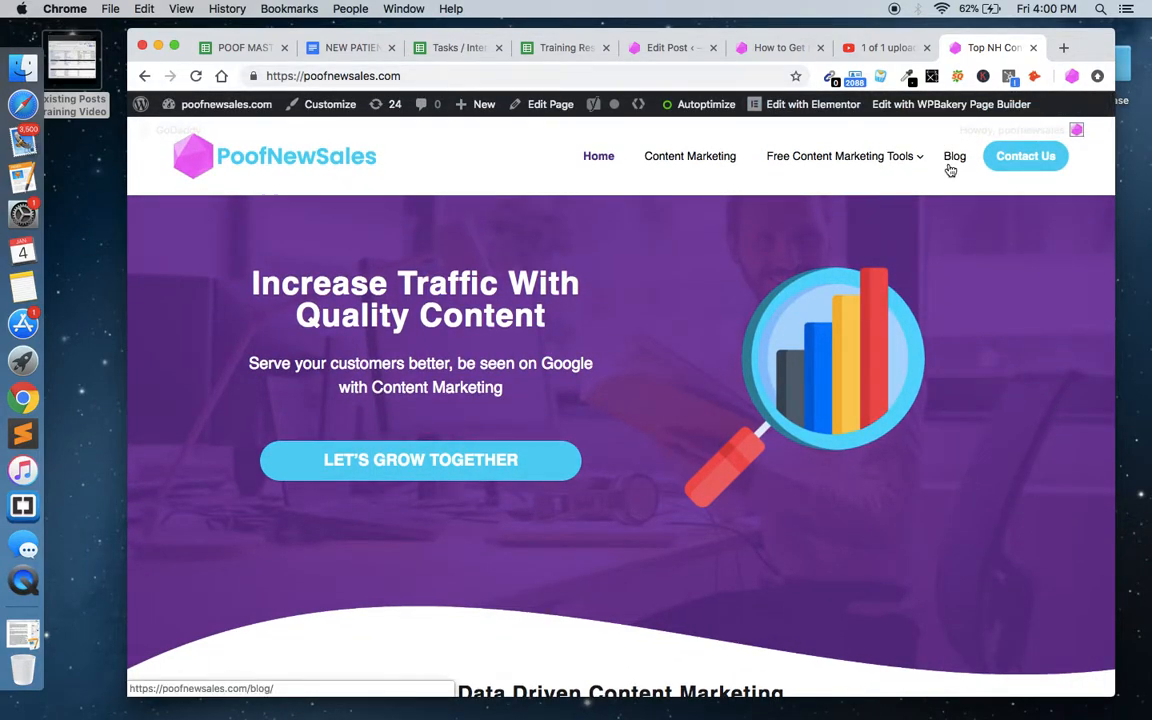
click(950, 168)
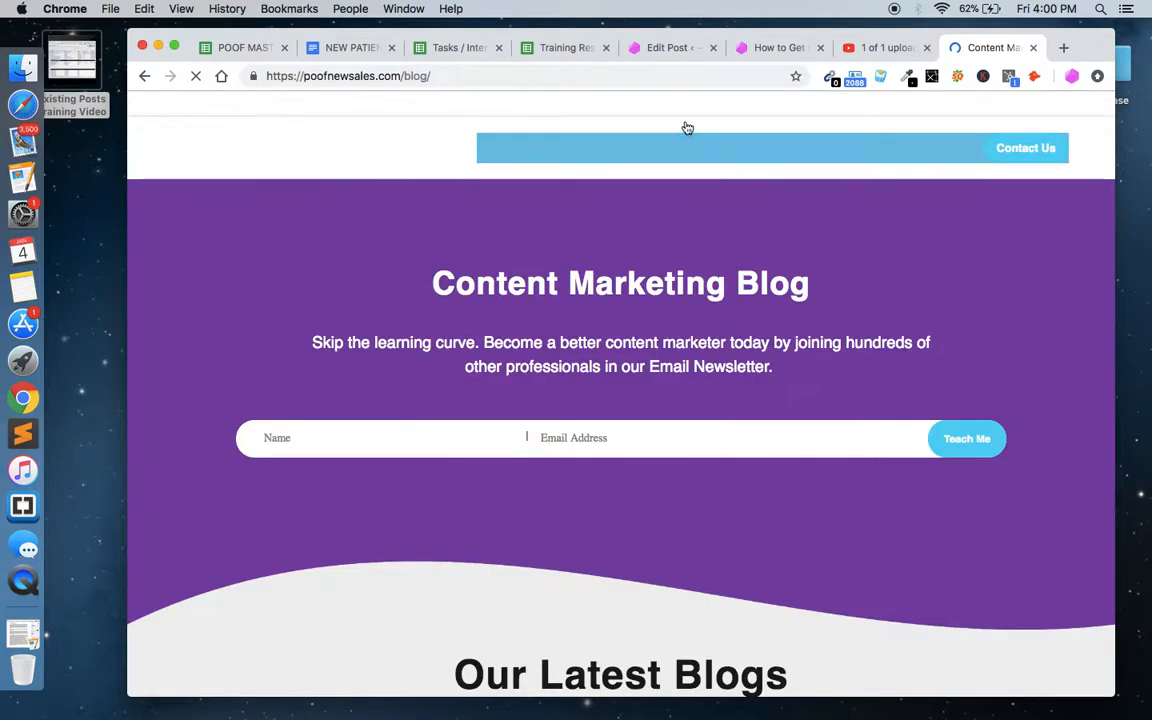
scroll(482, 502, down, 5)
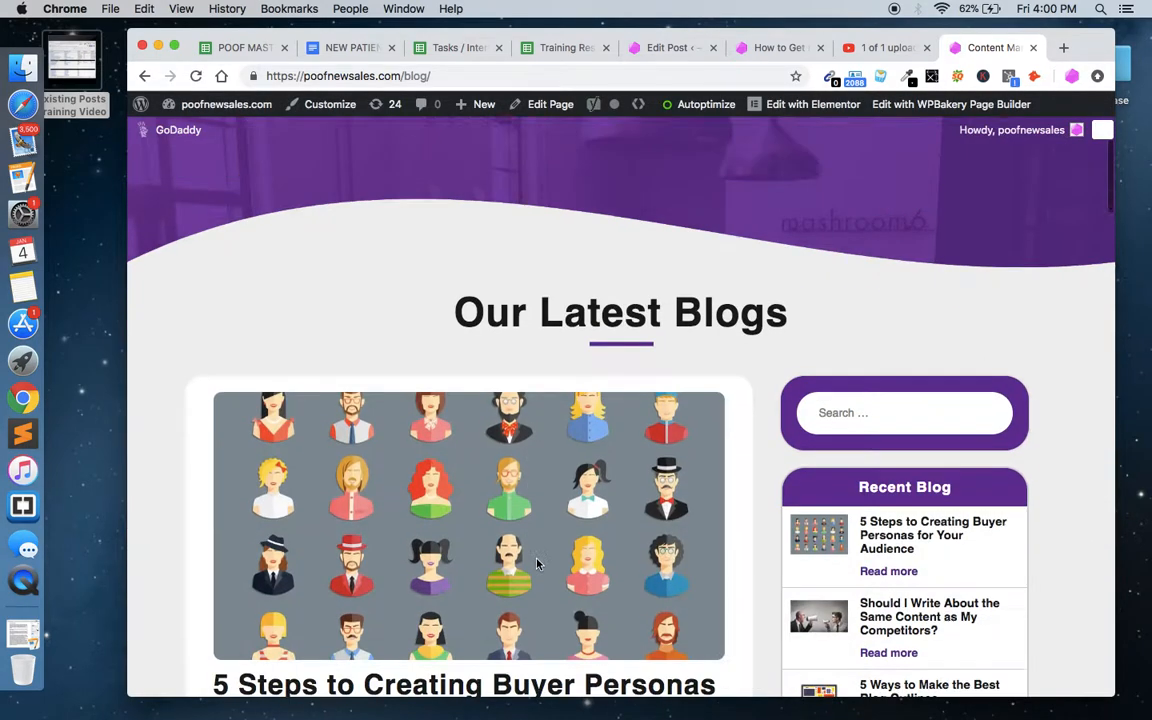
Step: Search the blog for "dentist" and look through the resulting posts and their images
click(835, 401)
text(dentis)
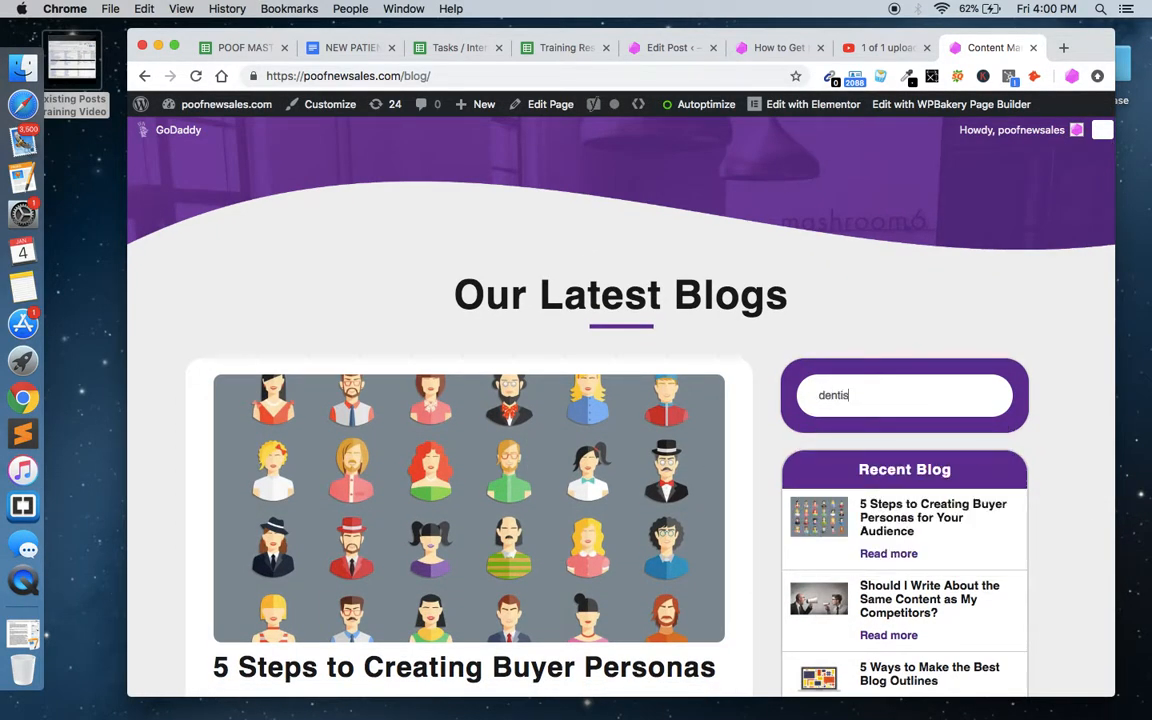
text(t)
key(Return)
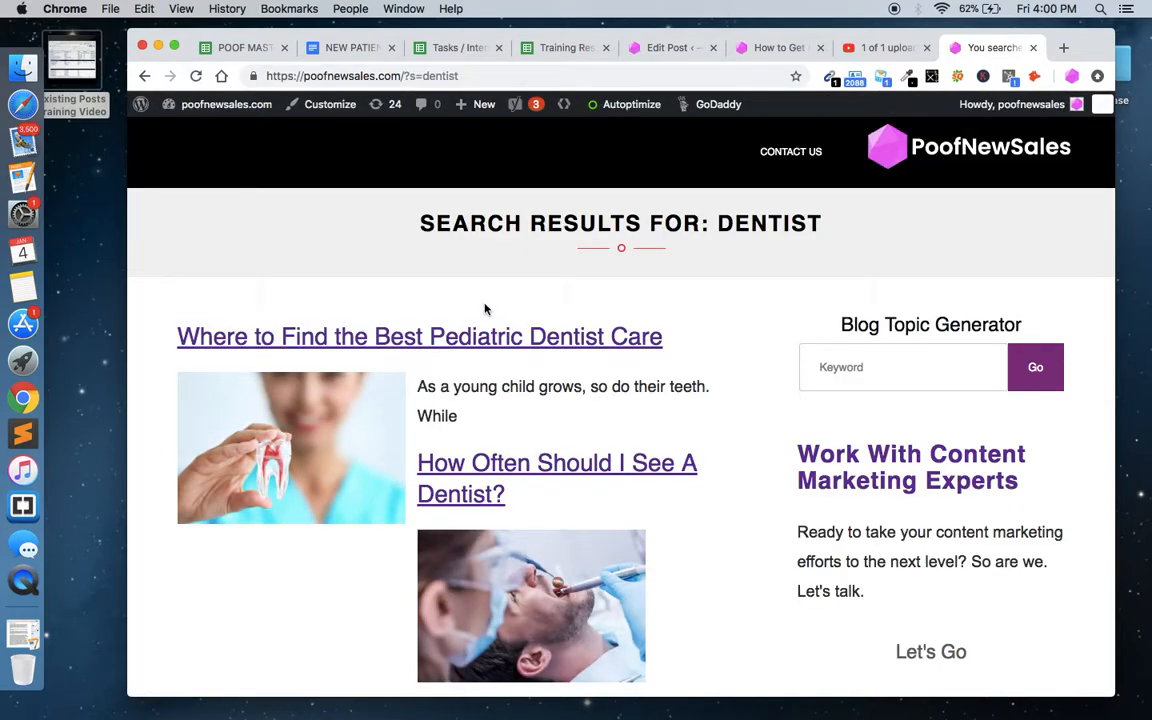
scroll(478, 330, down, 5)
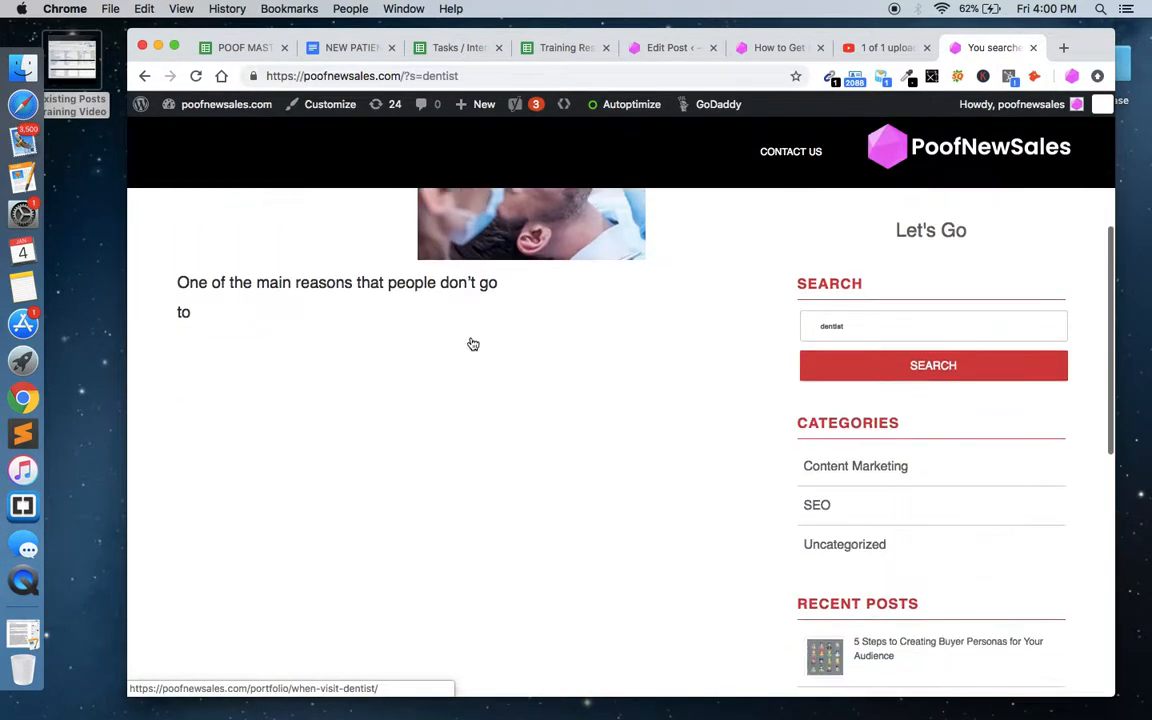
scroll(471, 339, up, 10)
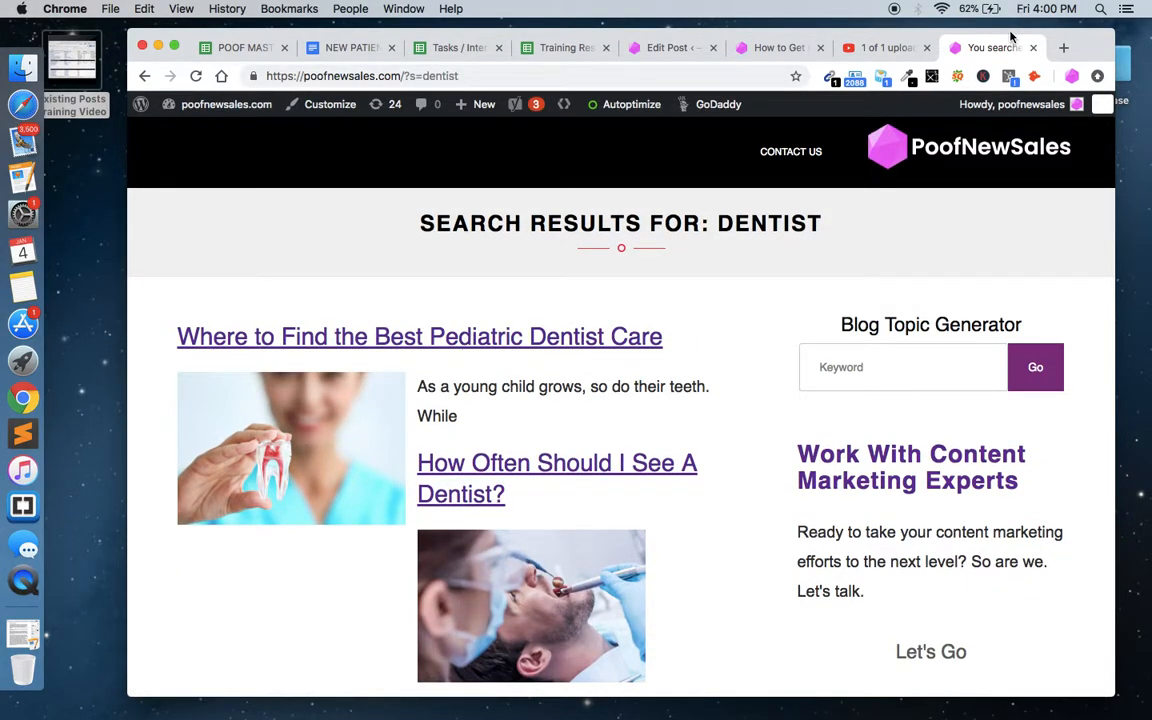
Step: Close the blog search results and open the WordPress posts list in a new tab placed just before the post editor
click(1031, 48)
click(700, 45)
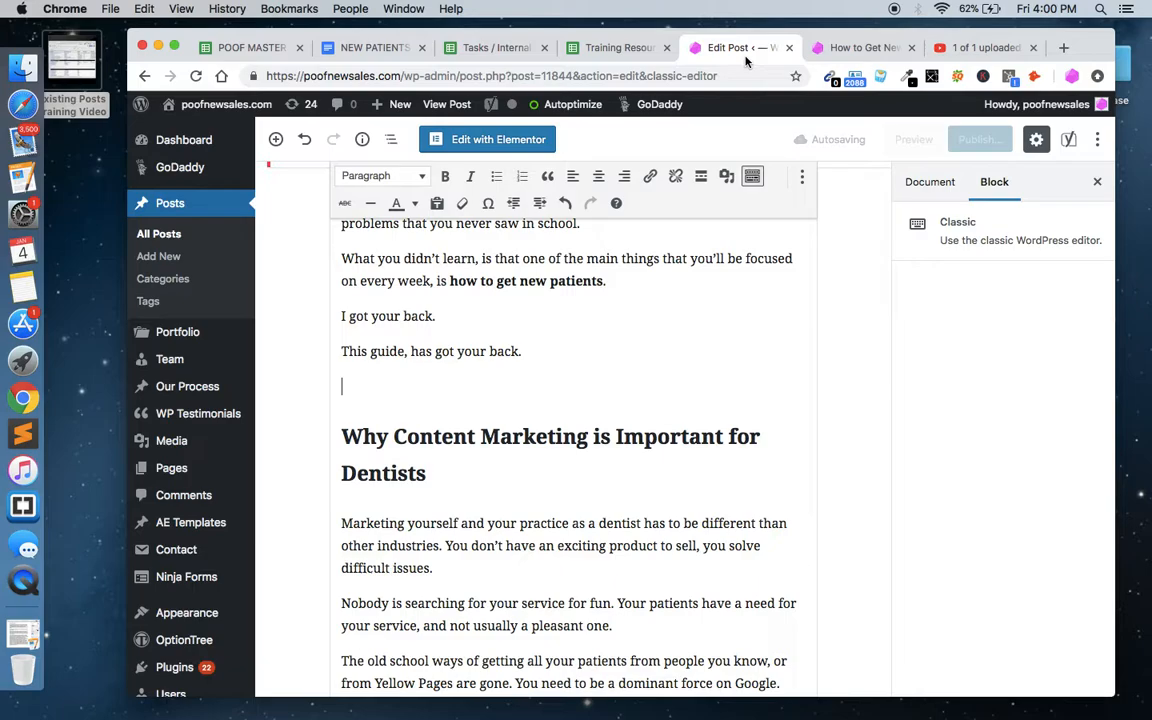
right_click(197, 215)
click(255, 217)
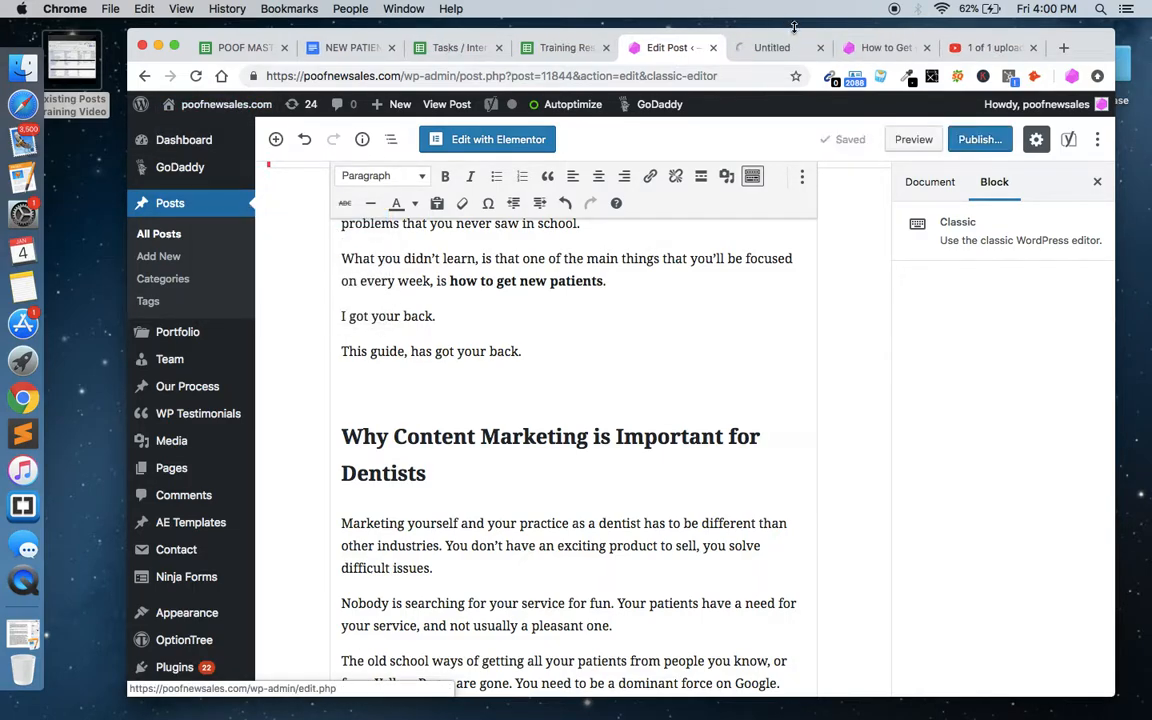
click(727, 52)
drag(727, 55, 674, 55)
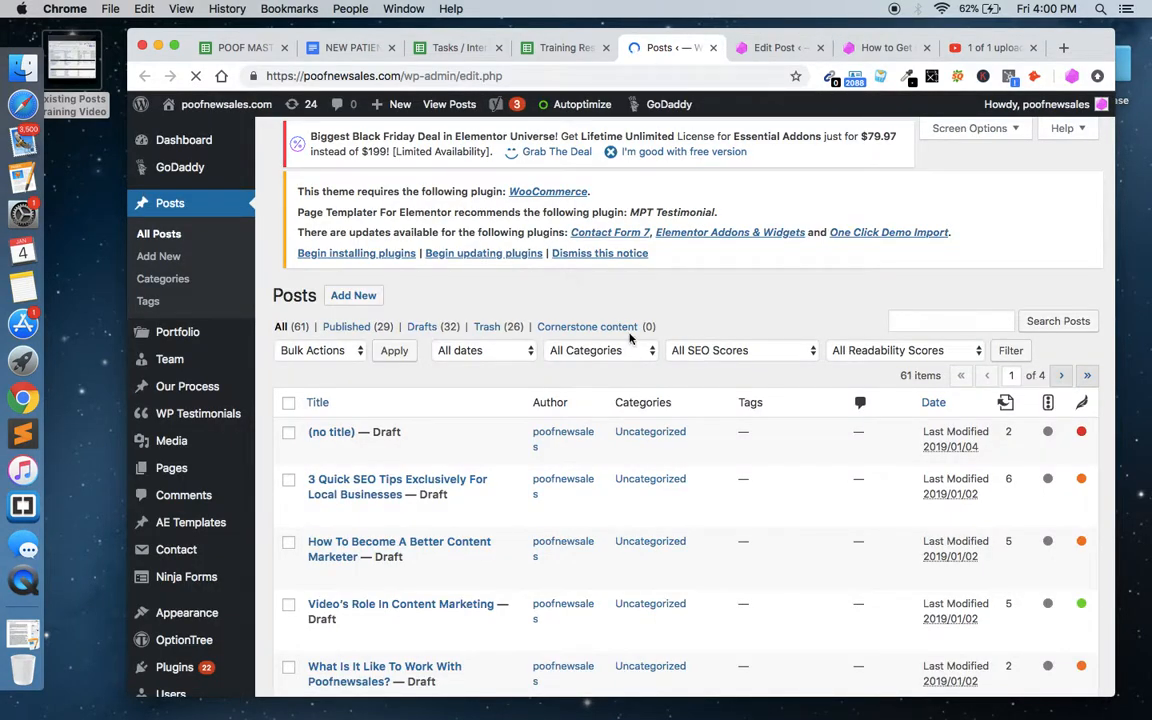
Step: Search the posts for "dentists" and open the "How To Get More Patients For Dentists" draft in a new tab
click(900, 341)
text(dentists)
key(Return)
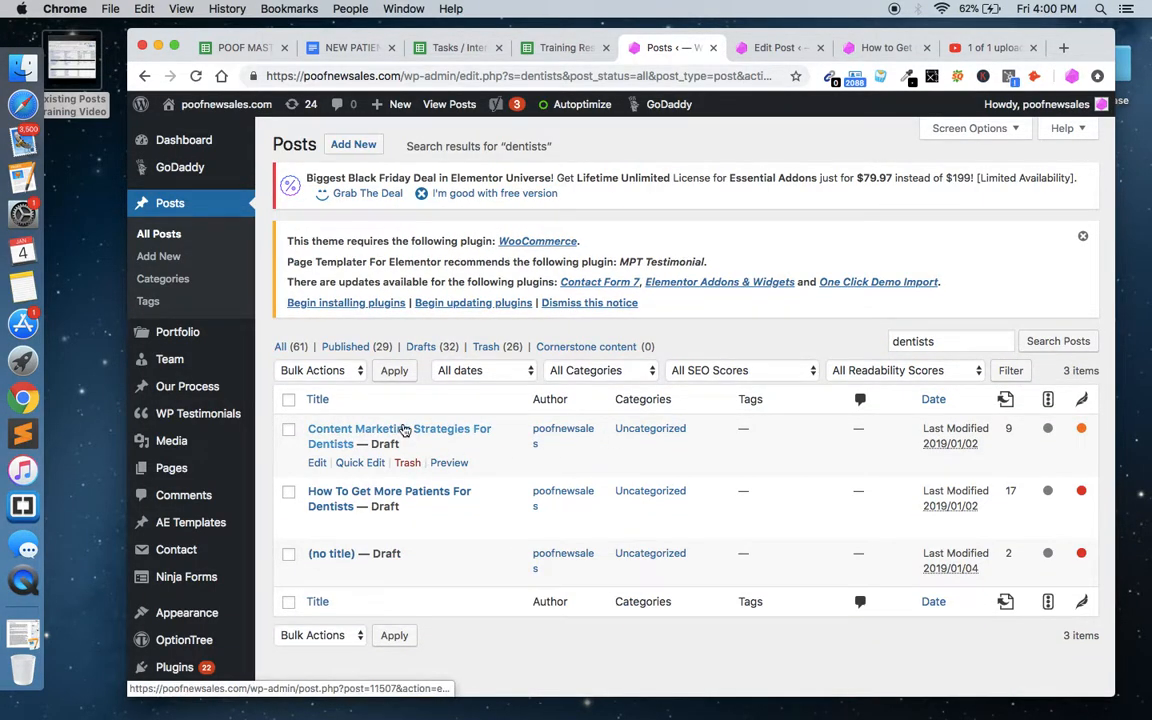
right_click(371, 498)
click(414, 498)
click(706, 48)
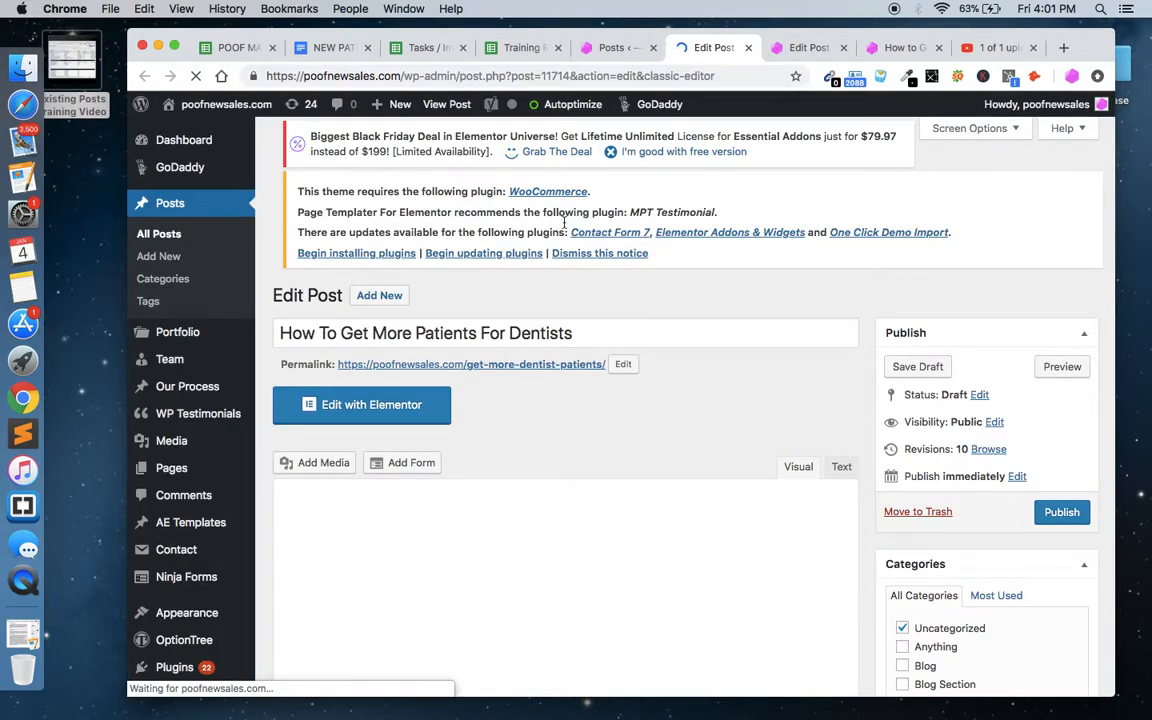
Step: Open a preview of the "How To Get More Patients For Dentists" draft in a new tab and switch to it
scroll(702, 407, down, 5)
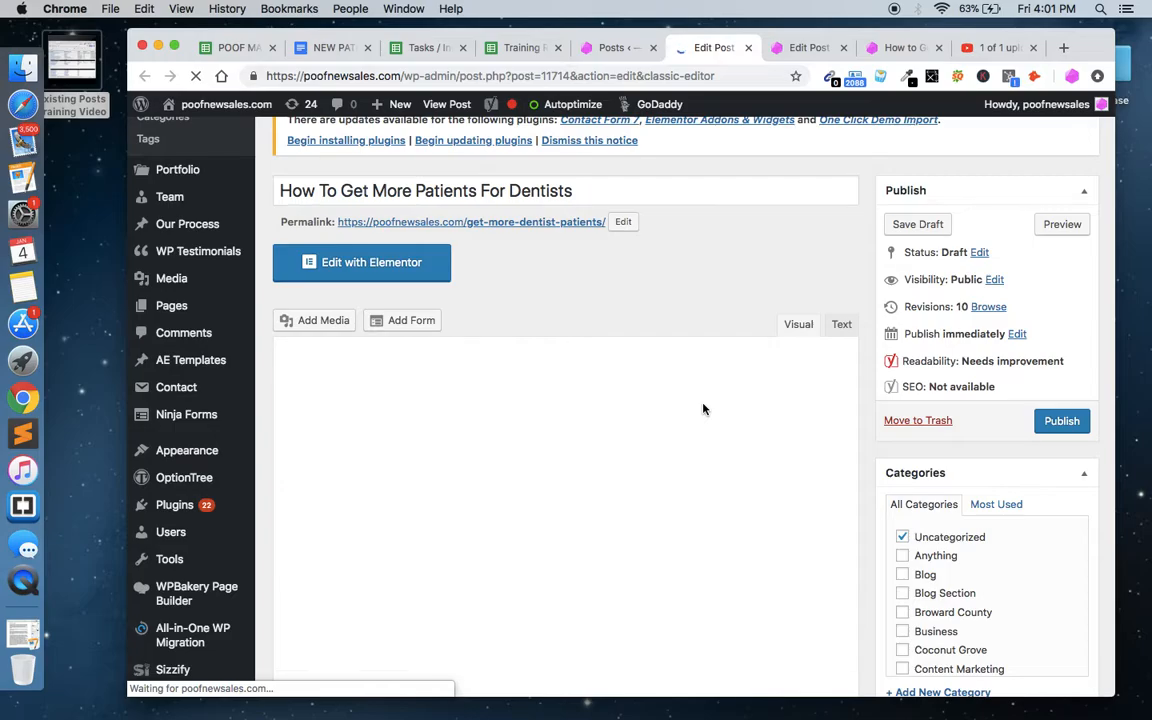
scroll(724, 207, up, 5)
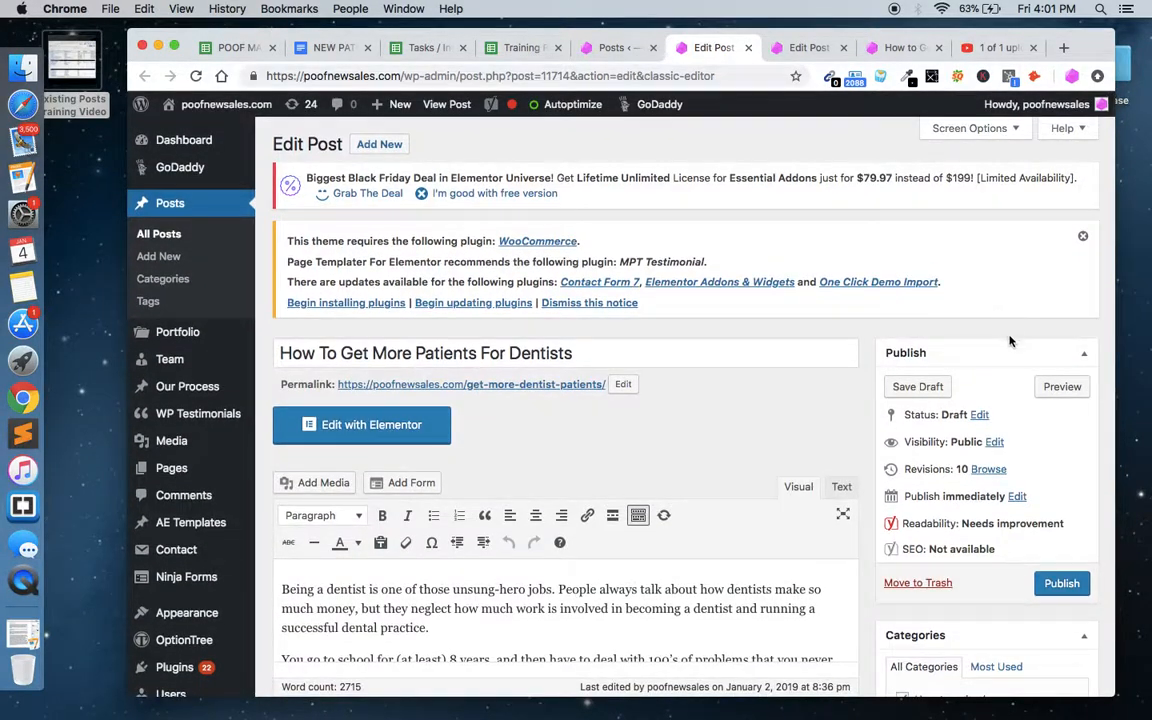
right_click(1050, 390)
click(1040, 394)
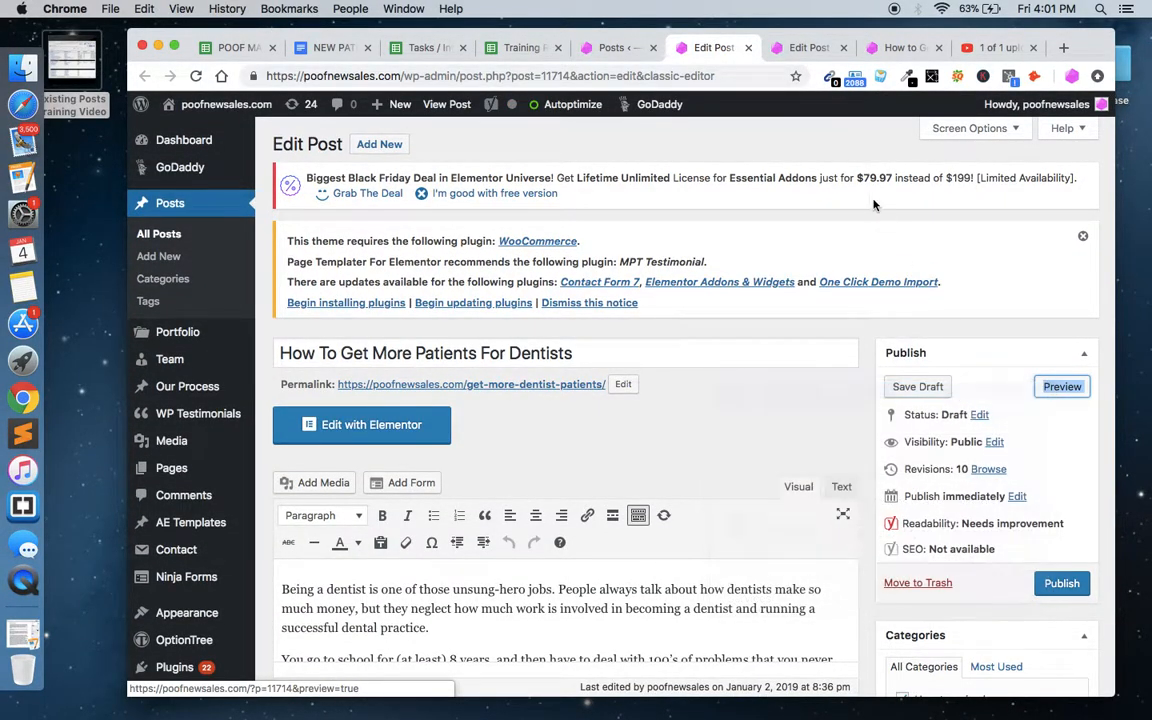
click(748, 49)
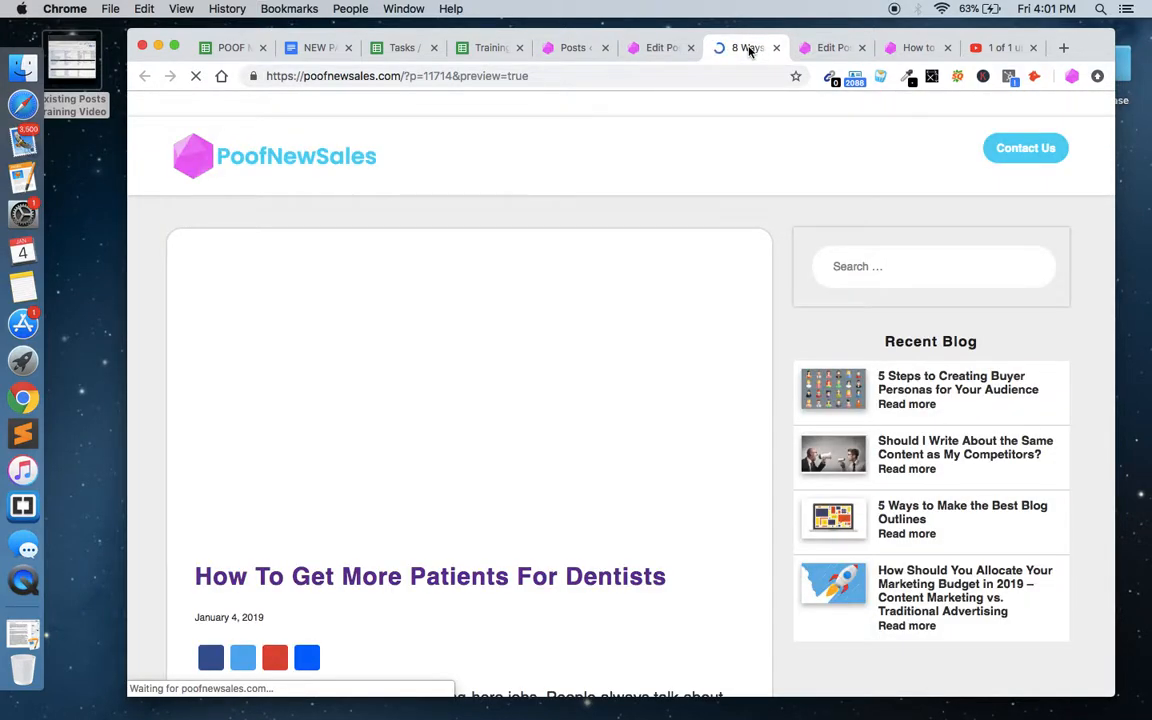
Step: Examine the previewed post's featured image and the images placed before its first two main section headings
scroll(469, 347, down, 3)
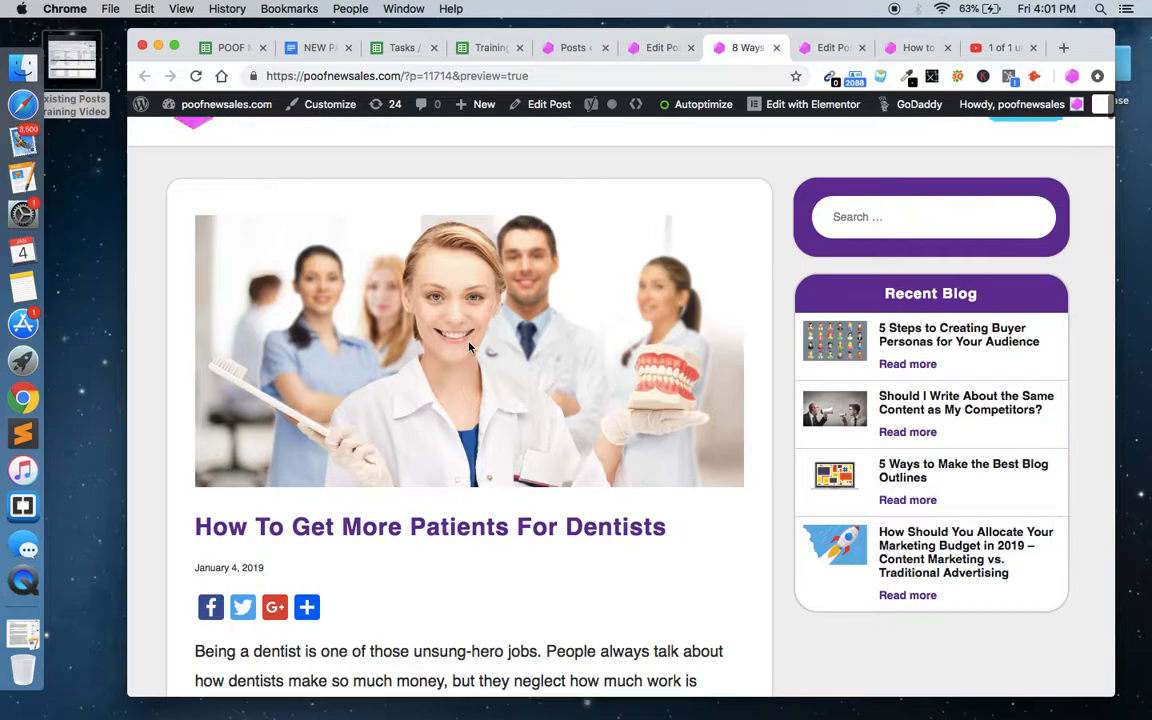
scroll(469, 347, down, 5)
scroll(469, 345, up, 6)
scroll(469, 343, down, 15)
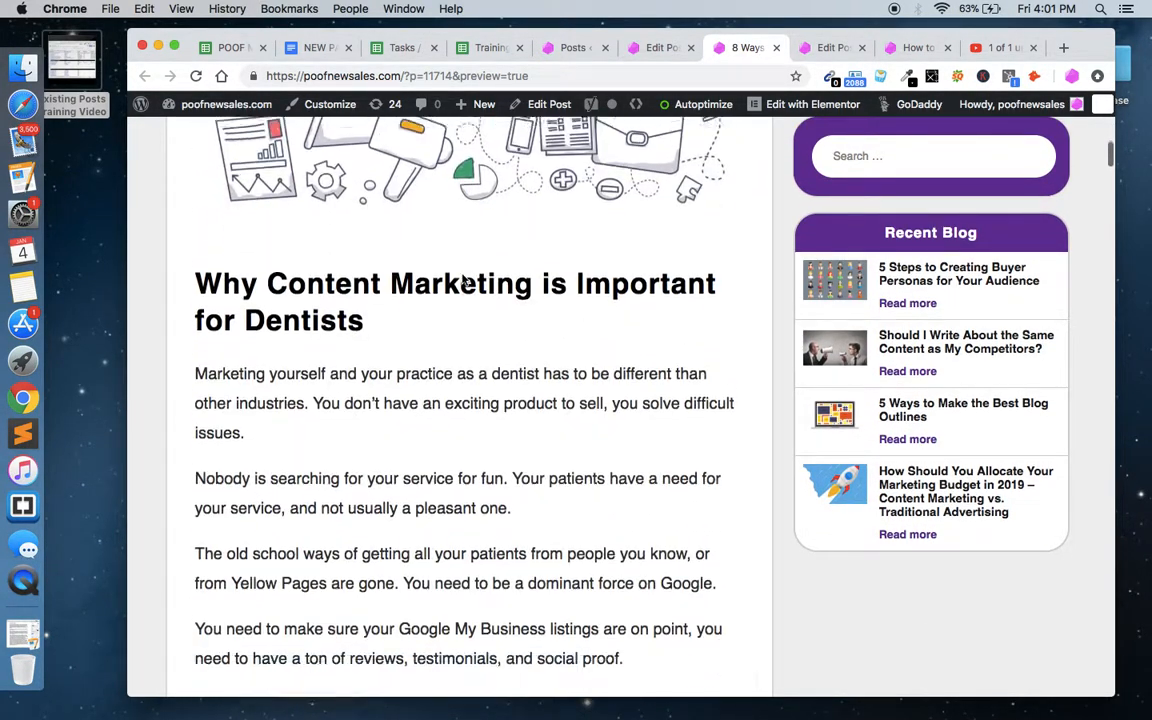
scroll(462, 272, up, 2)
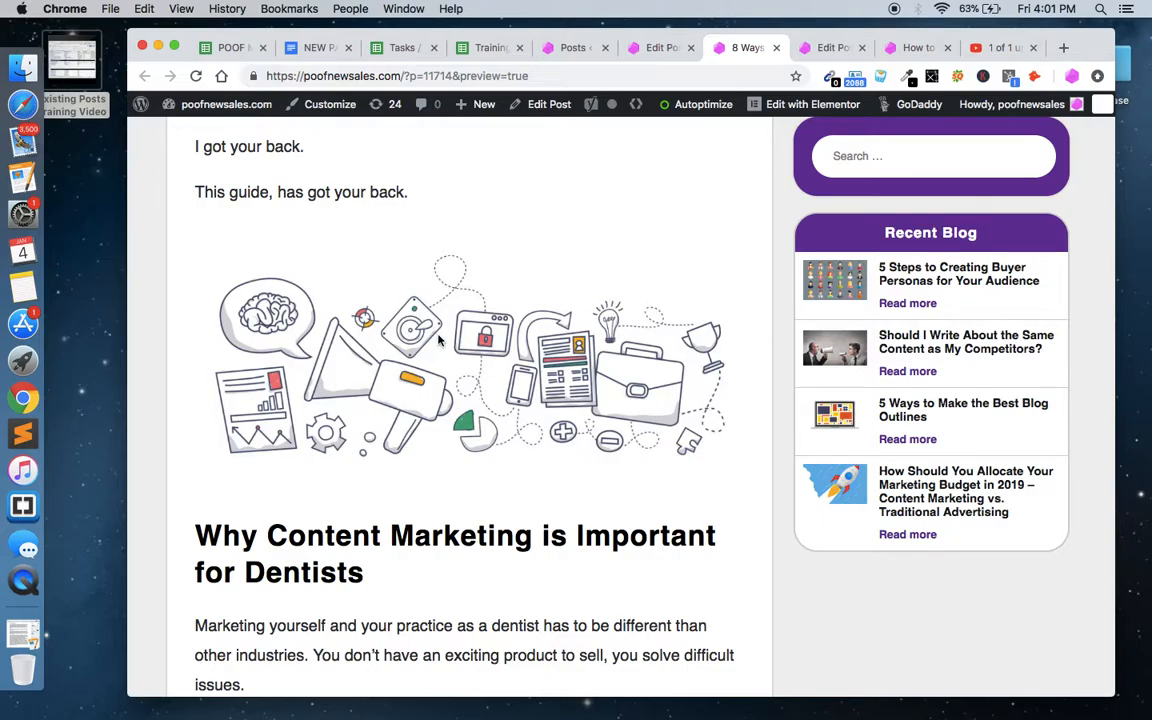
scroll(440, 400, down, 10)
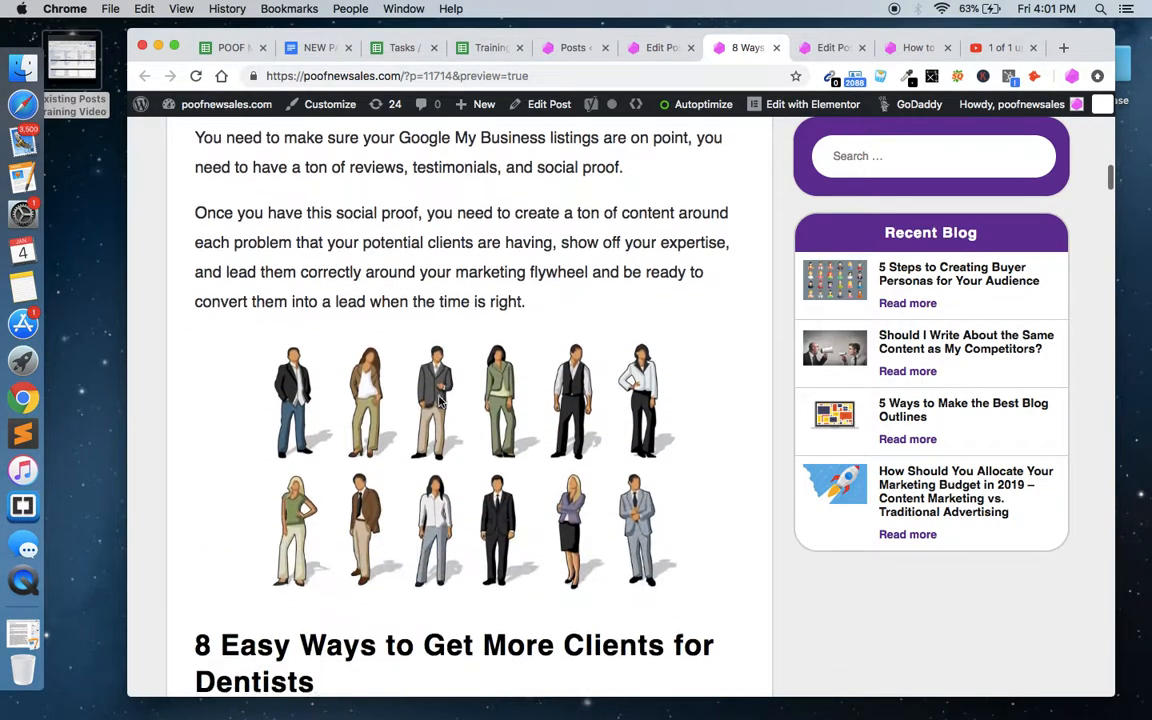
scroll(443, 395, down, 3)
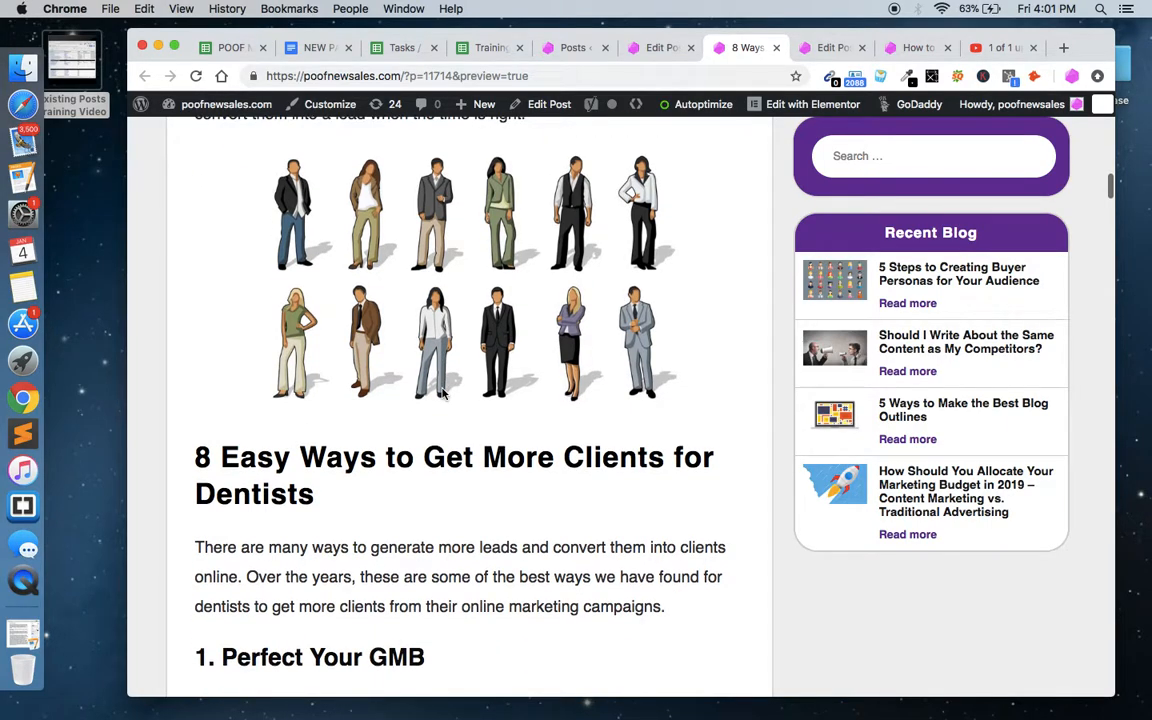
scroll(443, 395, up, 3)
scroll(443, 395, down, 2)
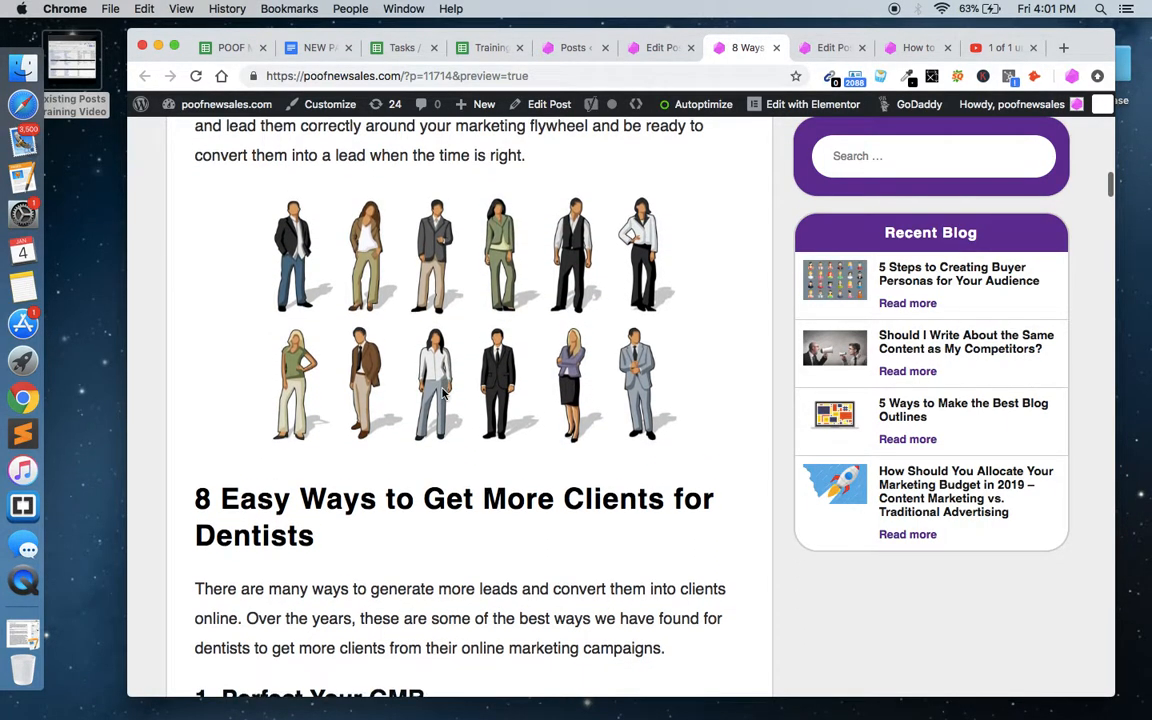
Step: Examine how images and headings are spaced through the numbered tips of the previewed post, down to section 7
scroll(443, 395, down, 10)
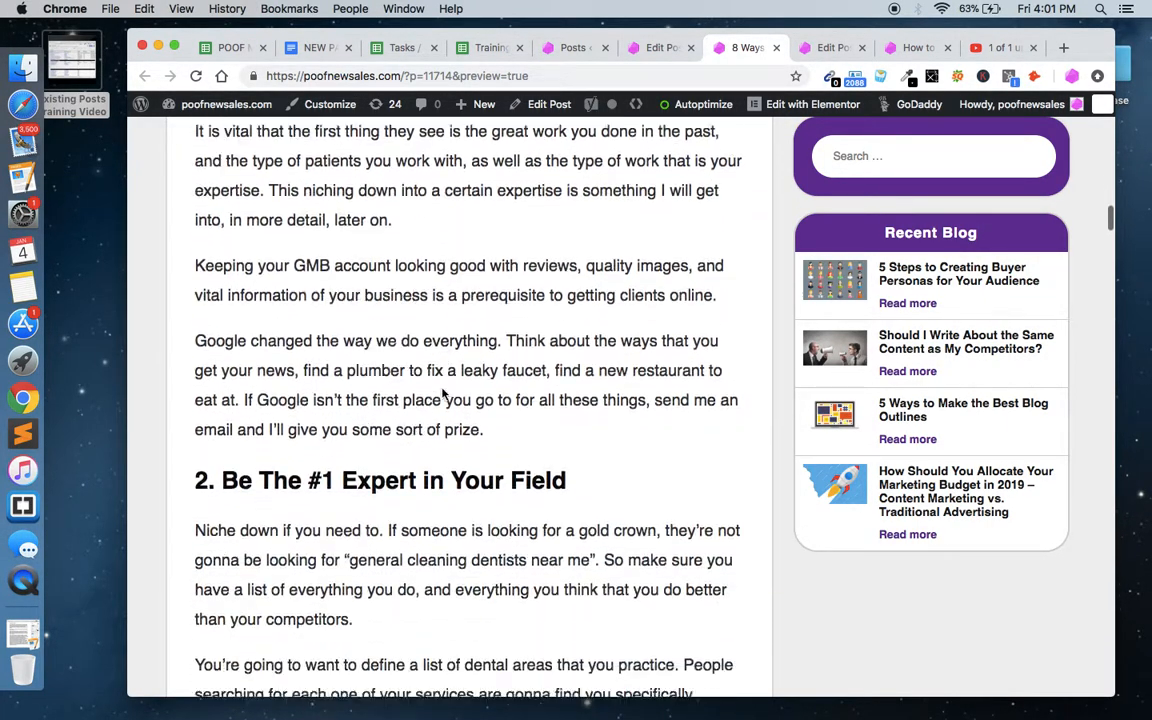
scroll(443, 393, down, 15)
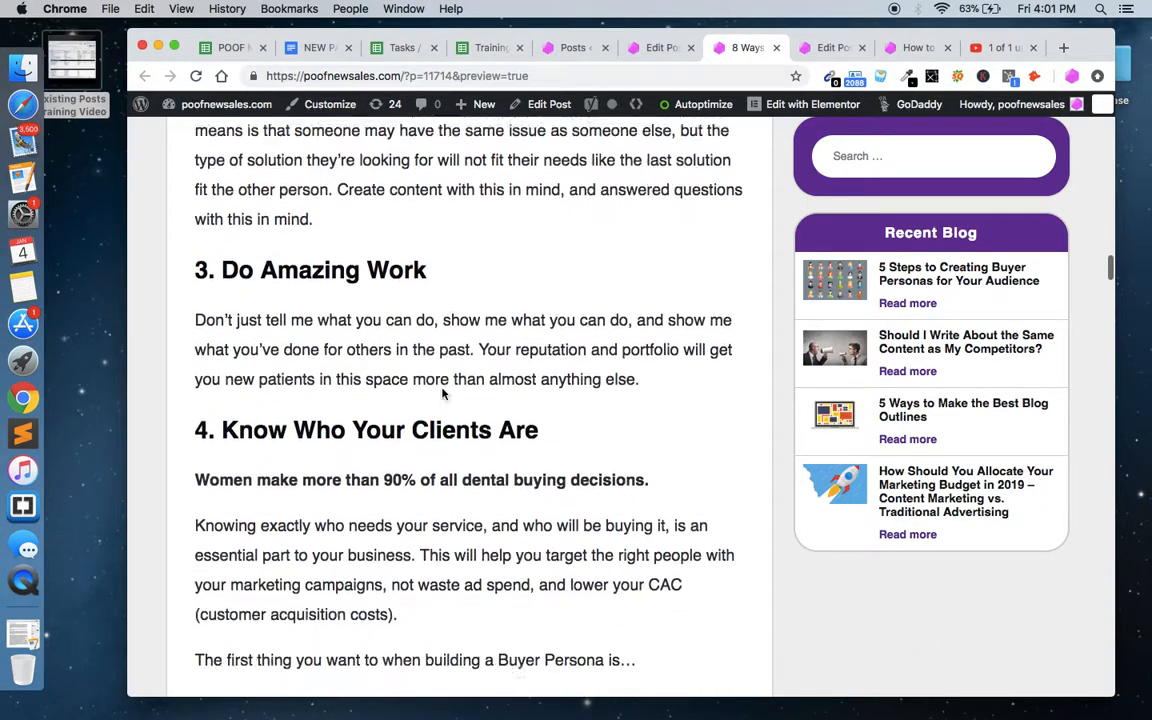
scroll(443, 395, down, 10)
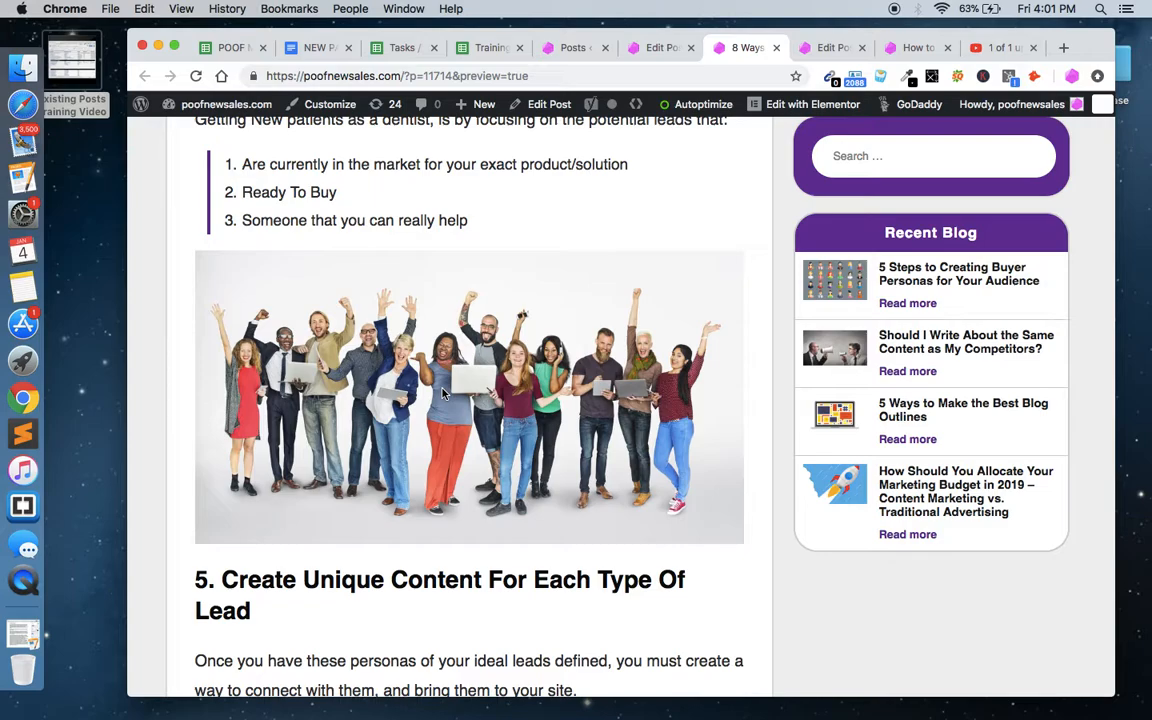
scroll(443, 393, down, 2)
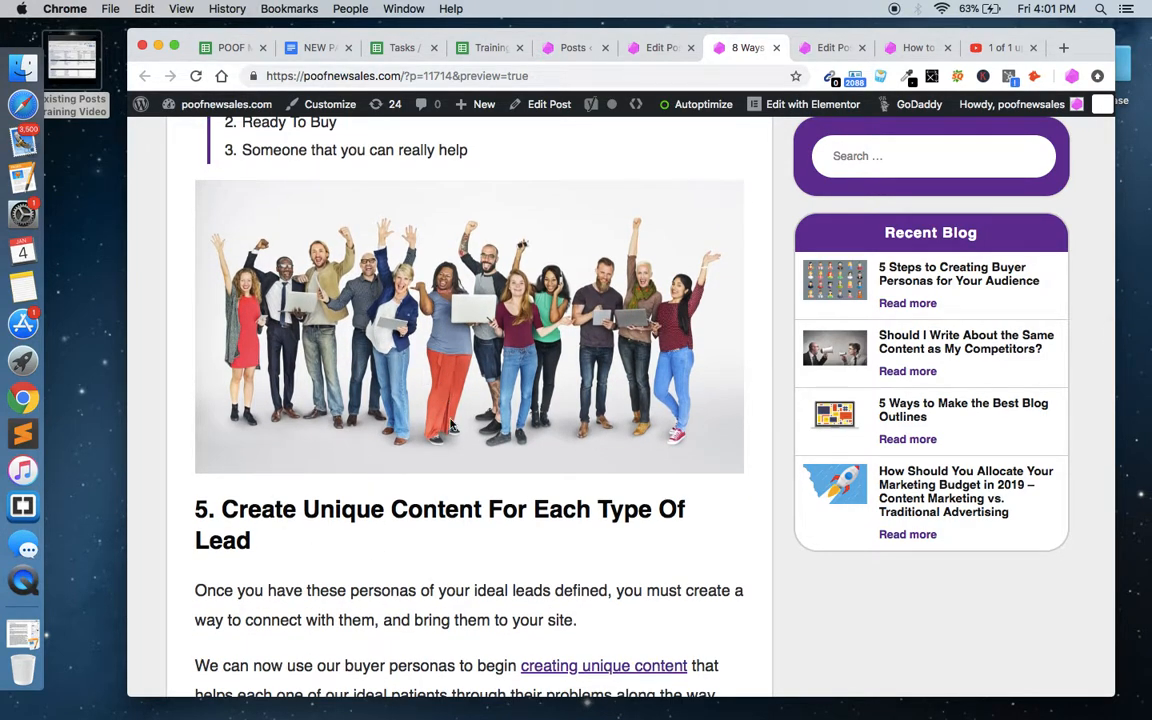
scroll(360, 327, down, 12)
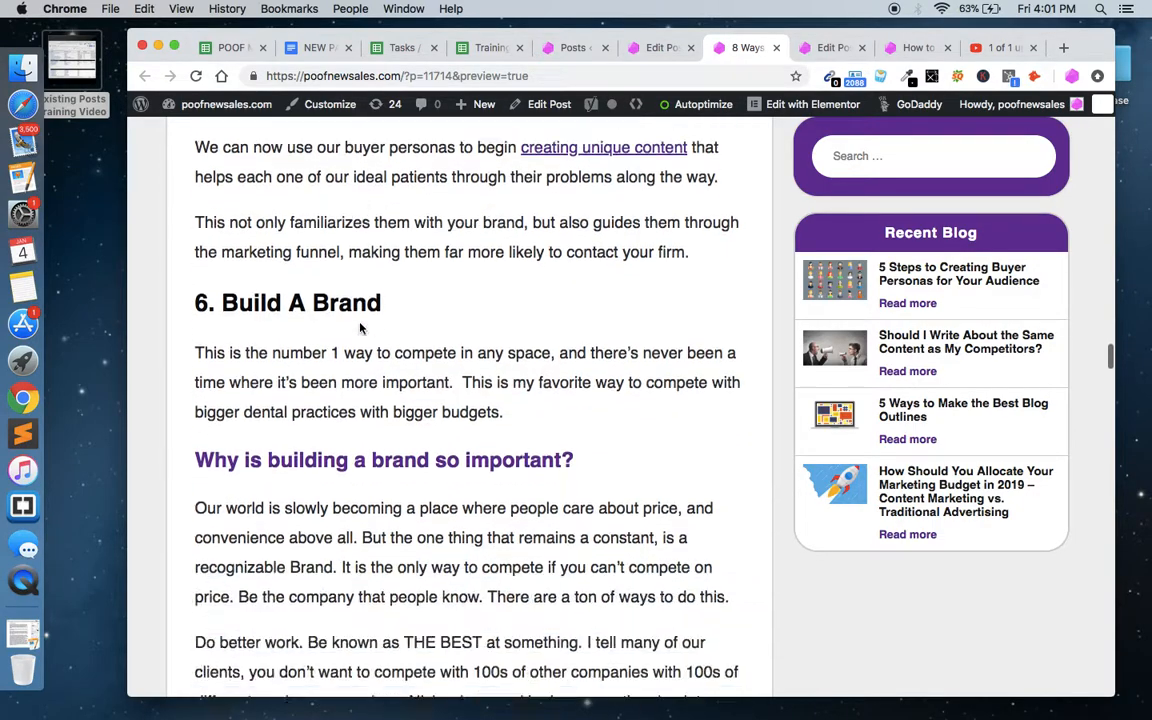
scroll(361, 325, up, 7)
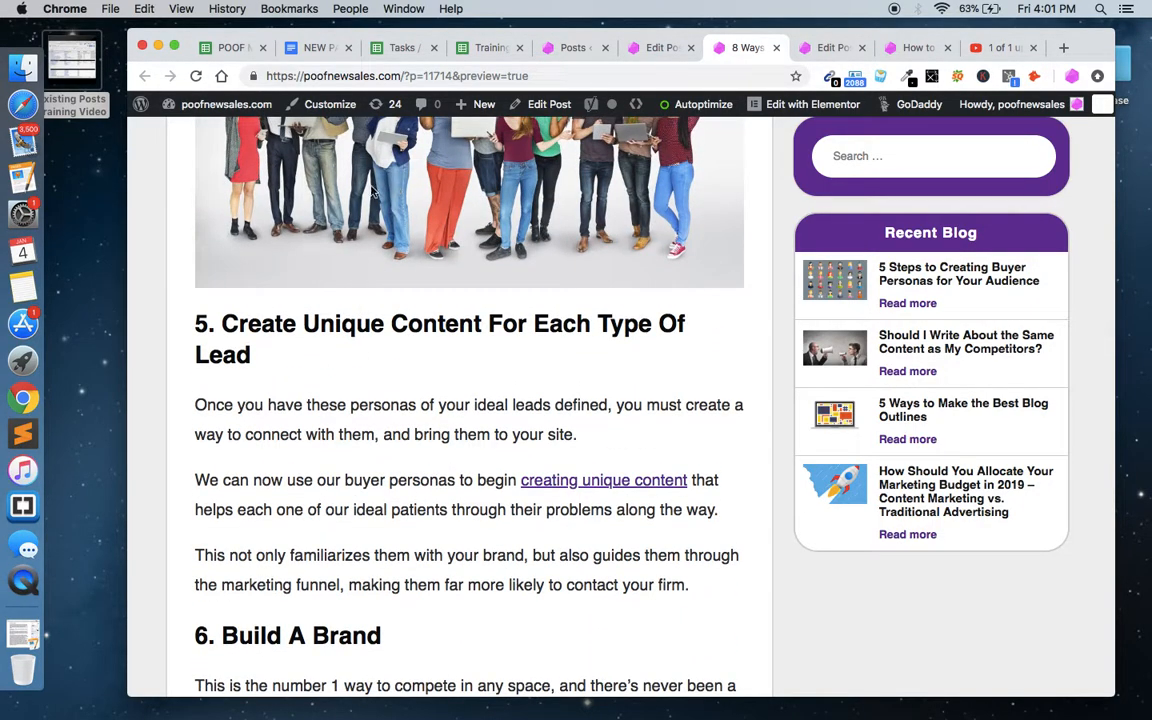
scroll(318, 602, down, 20)
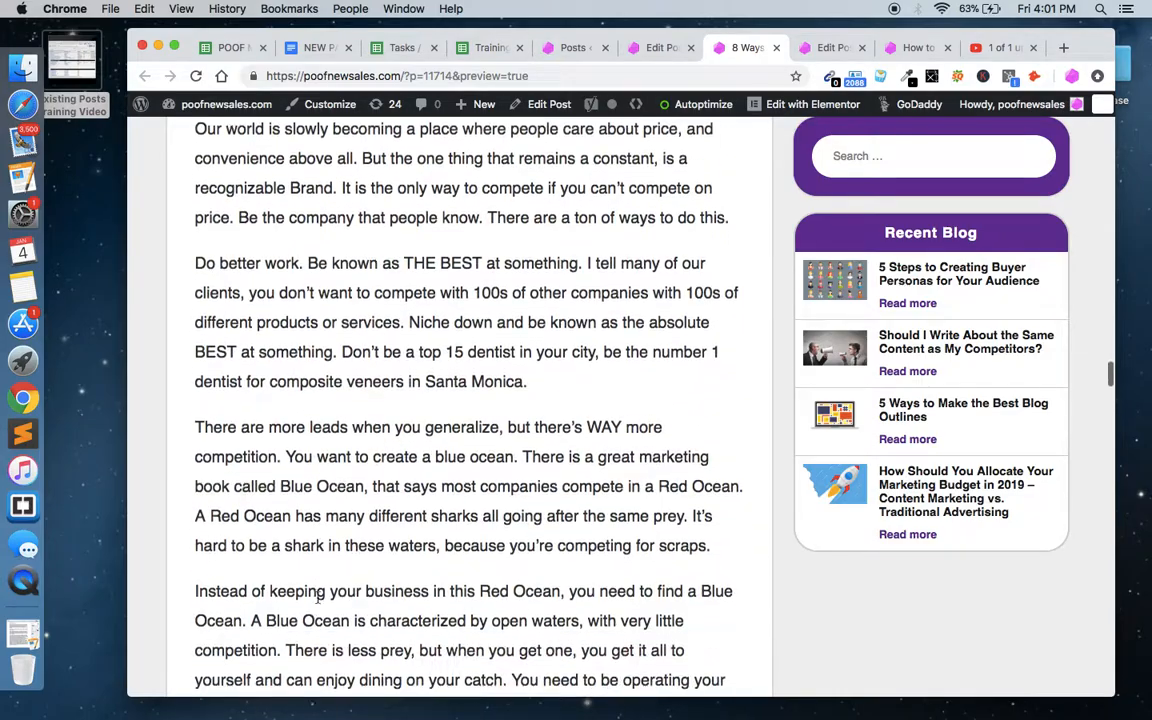
scroll(318, 597, down, 20)
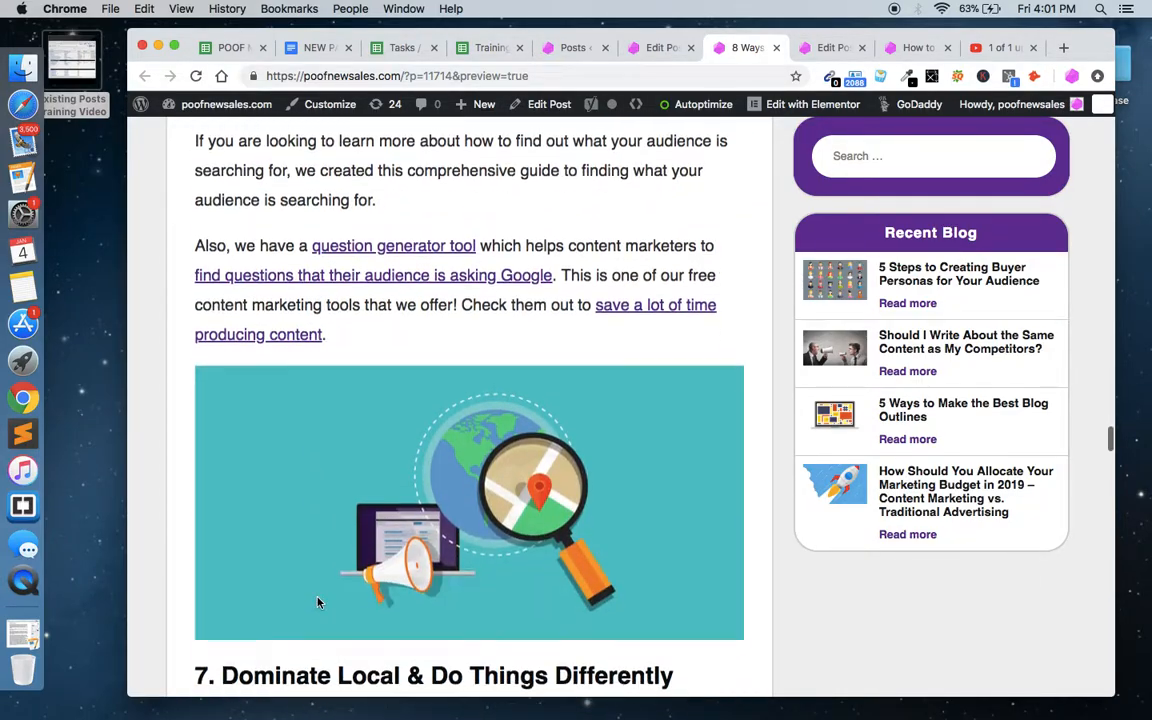
scroll(318, 597, down, 20)
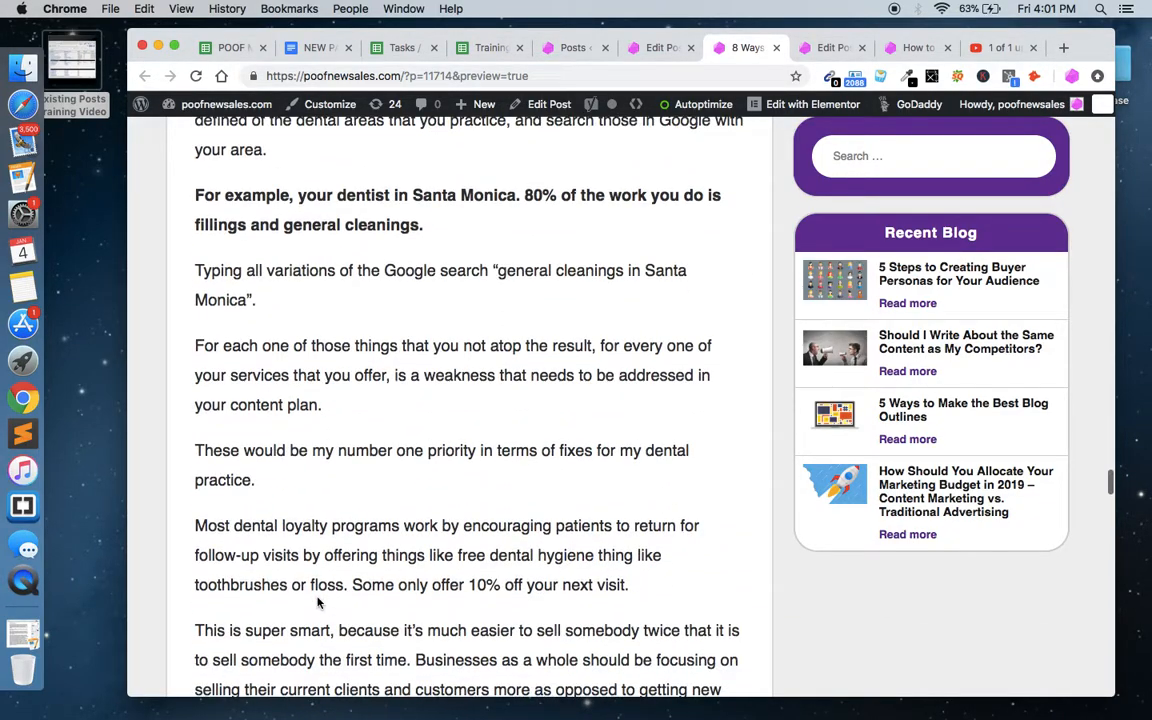
scroll(318, 602, down, 12)
scroll(318, 600, up, 20)
scroll(318, 597, up, 10)
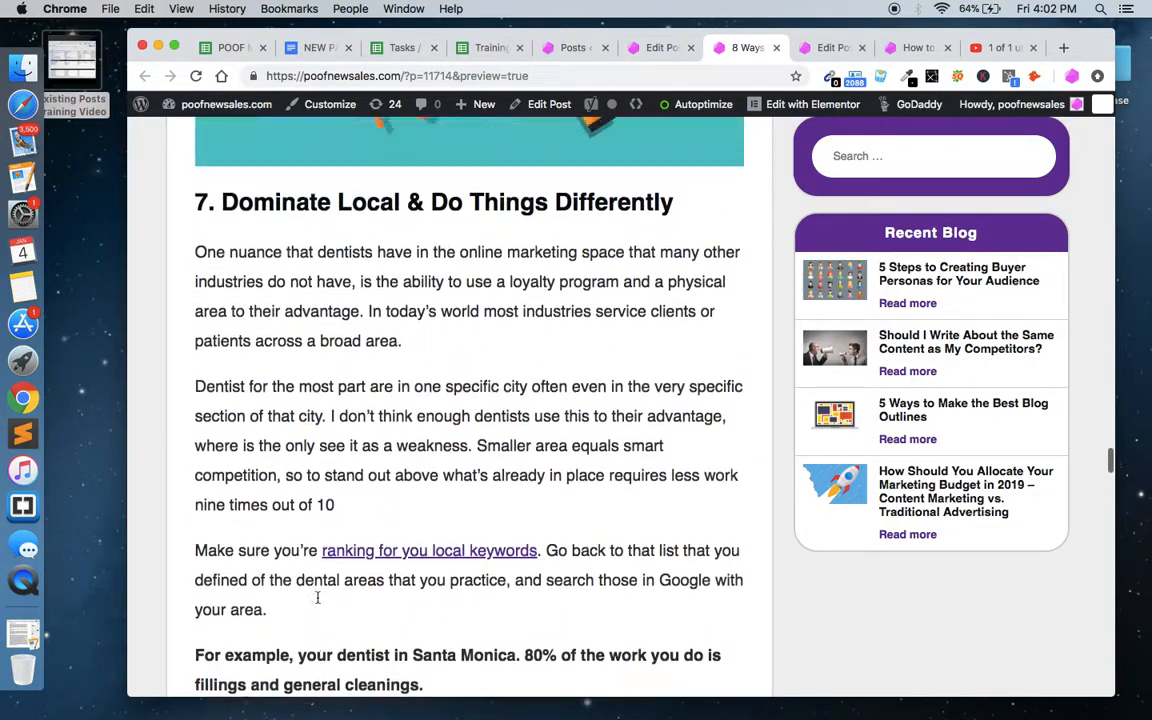
Step: Examine the heading, the "Create A Loyalty Program" subheading and the text formatting within section 7 of the preview
triple_click(304, 349)
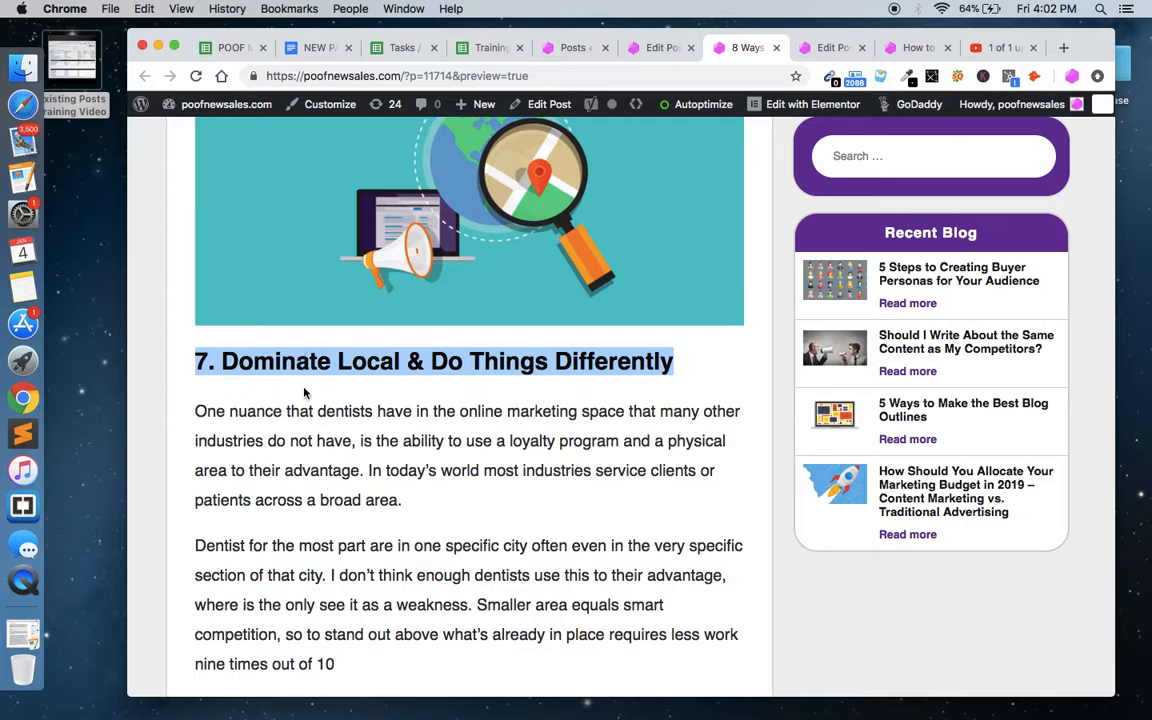
scroll(304, 381, down, 20)
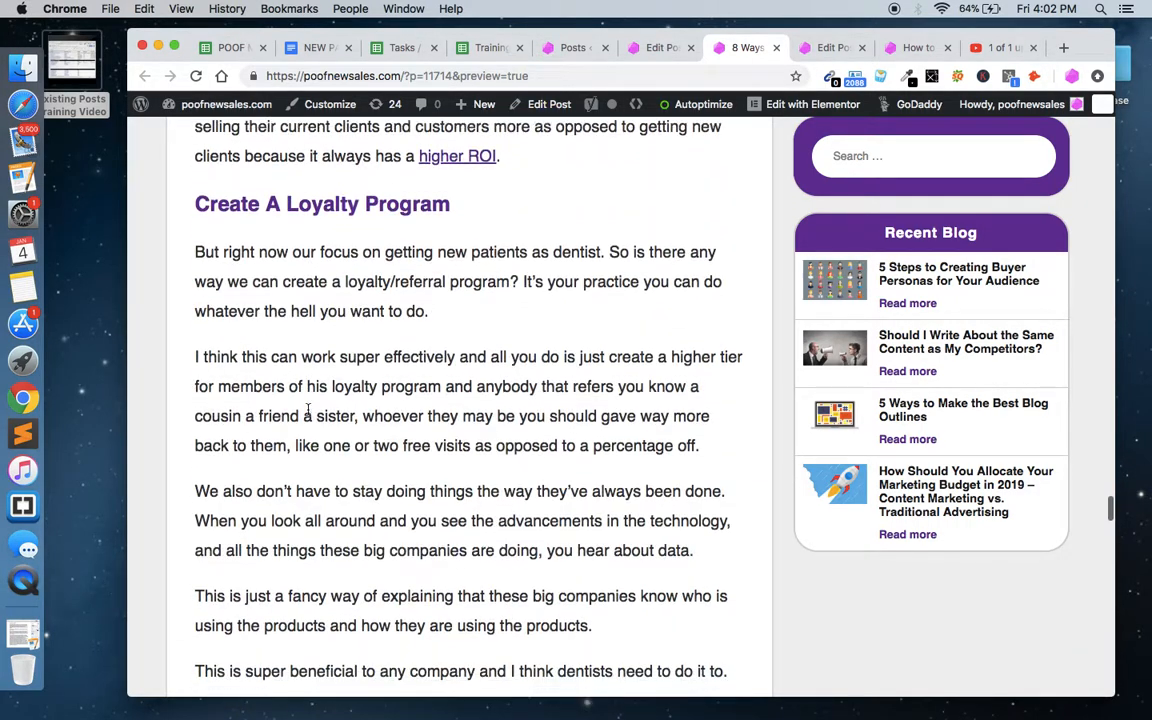
double_click(305, 206)
scroll(334, 296, down, 5)
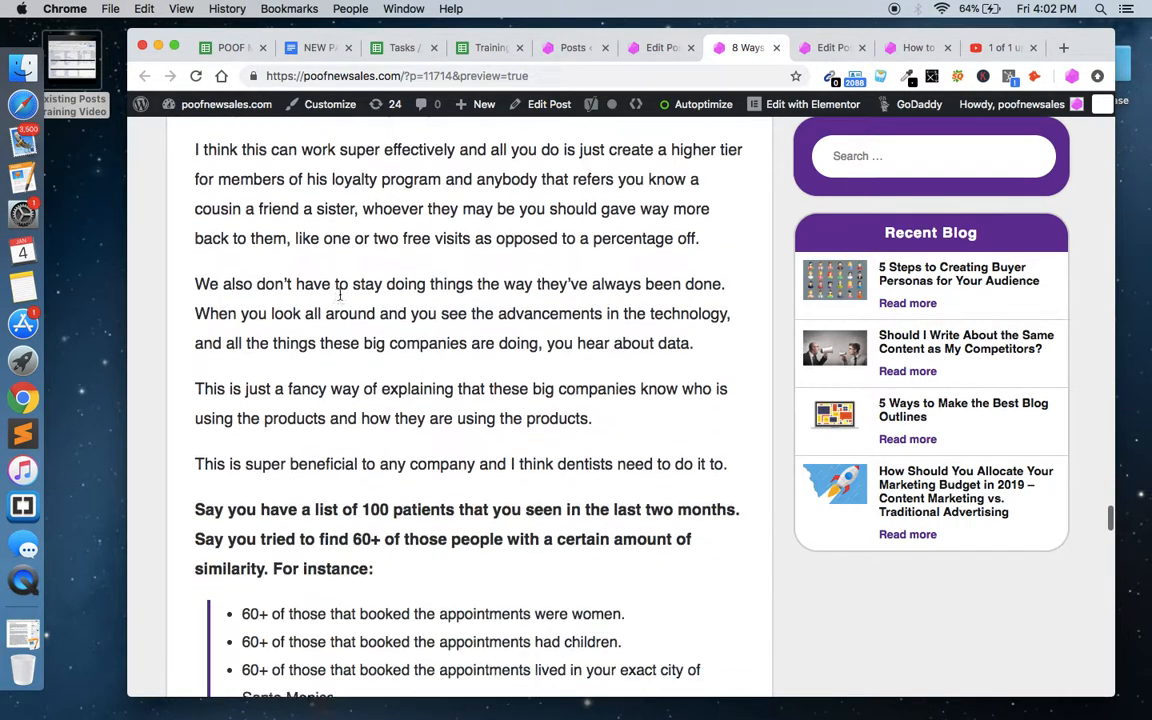
scroll(337, 300, up, 8)
scroll(340, 296, up, 10)
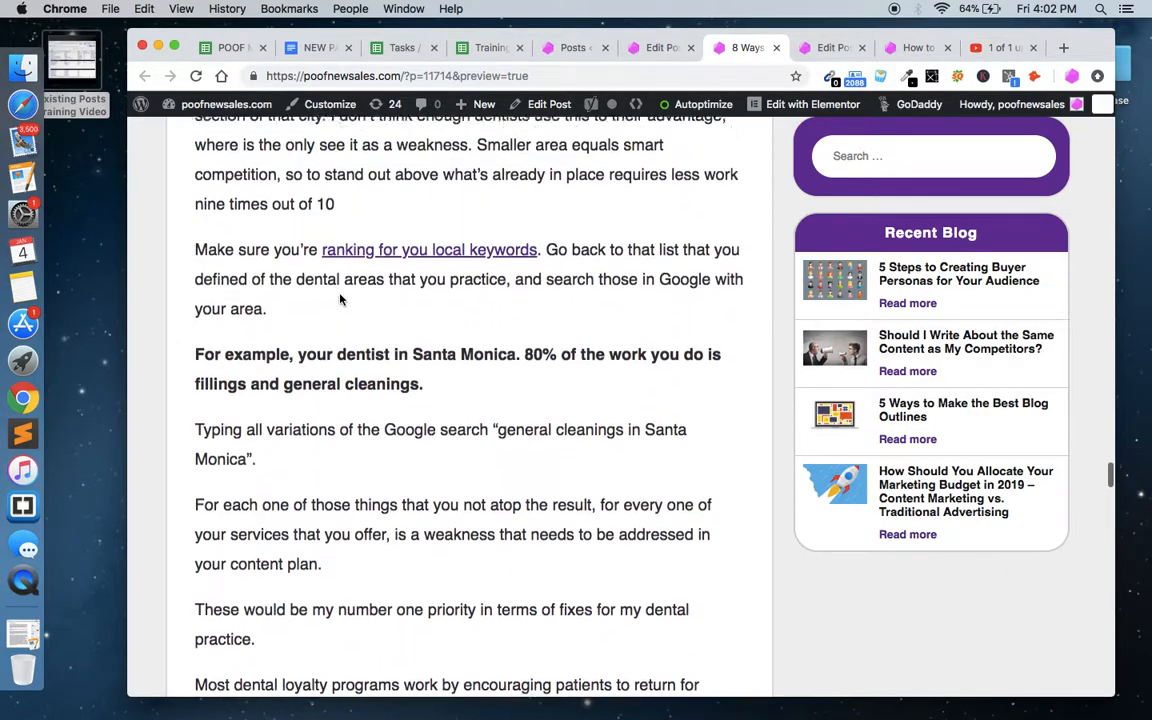
scroll(340, 297, down, 11)
scroll(340, 297, down, 10)
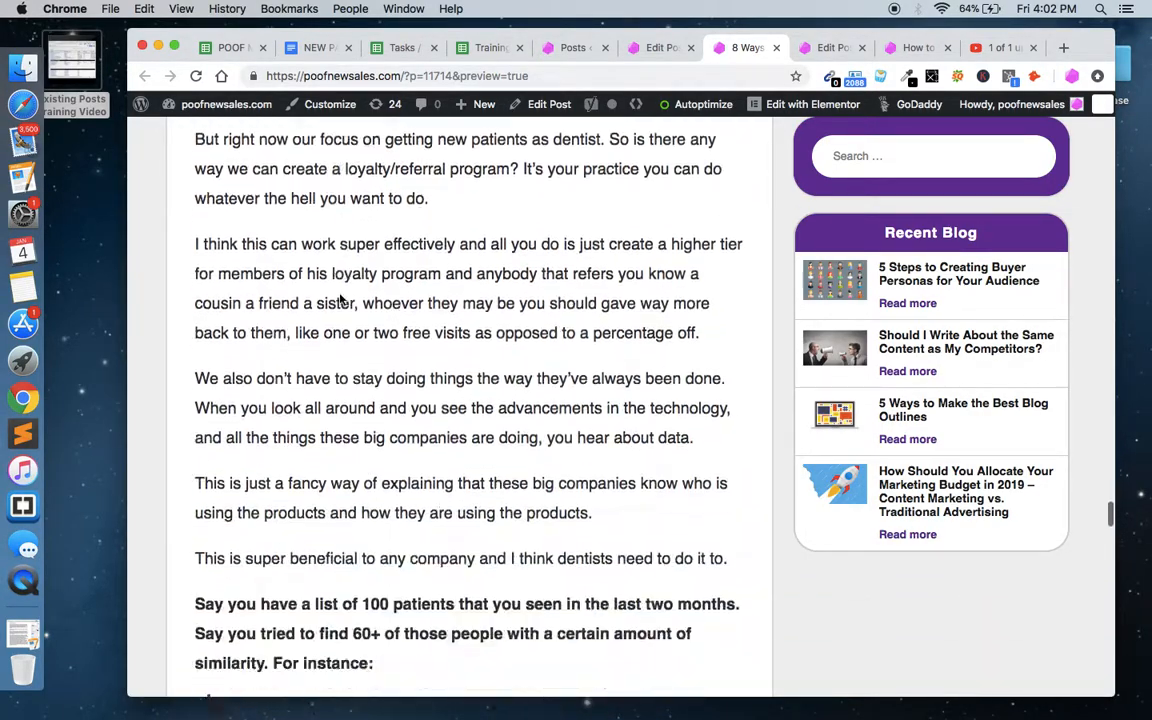
scroll(340, 298, down, 20)
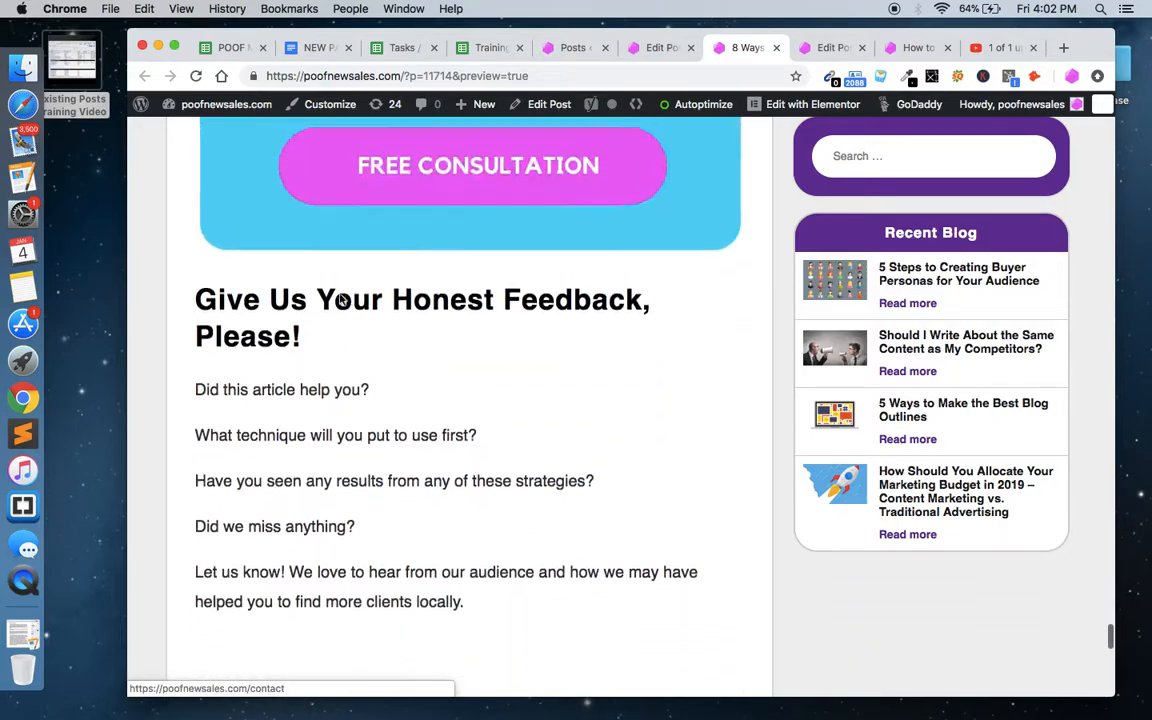
Step: Examine the preview's wrap-up section, its links, the free consultation banner and the closing feedback section
scroll(340, 298, up, 20)
scroll(340, 298, down, 8)
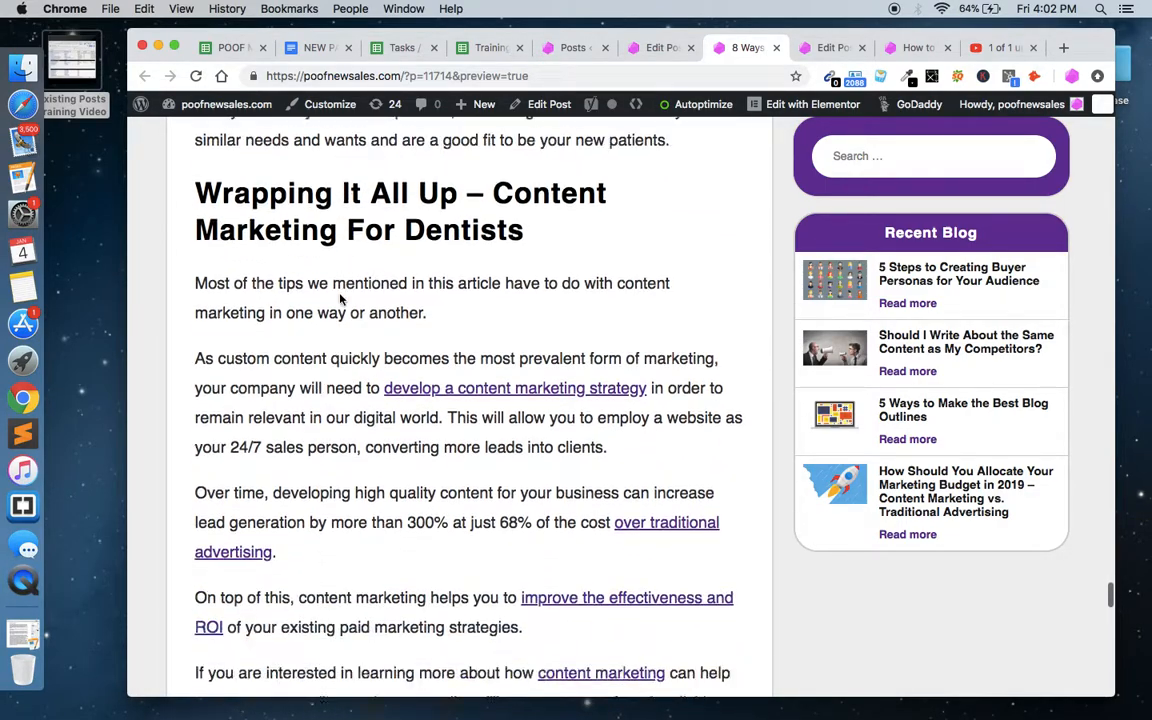
scroll(326, 365, down, 7)
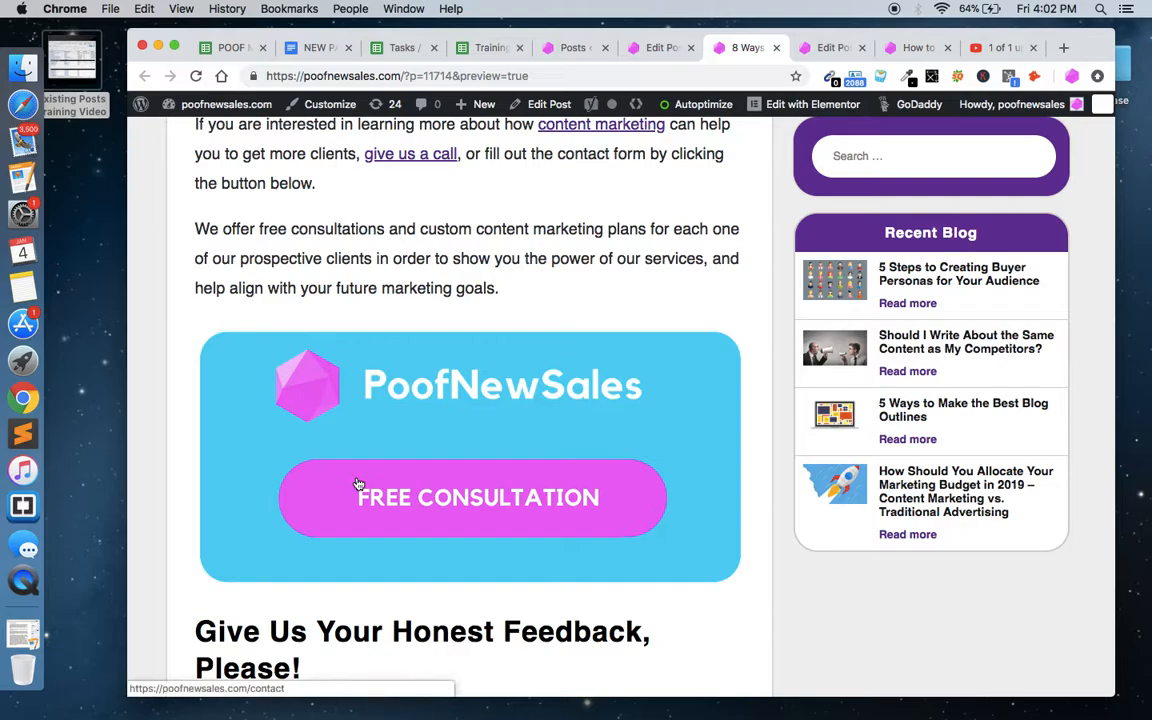
scroll(358, 485, down, 7)
scroll(357, 483, up, 6)
scroll(357, 483, up, 10)
scroll(357, 483, down, 5)
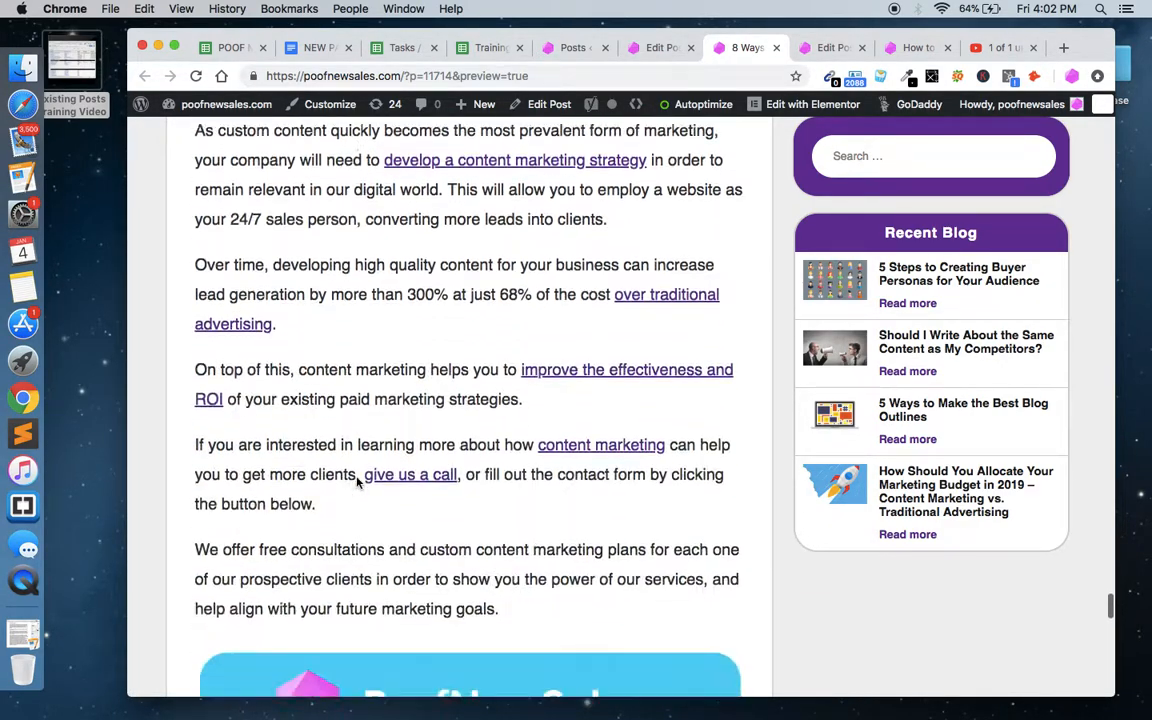
scroll(357, 483, down, 4)
drag(289, 305, 528, 350)
click(528, 362)
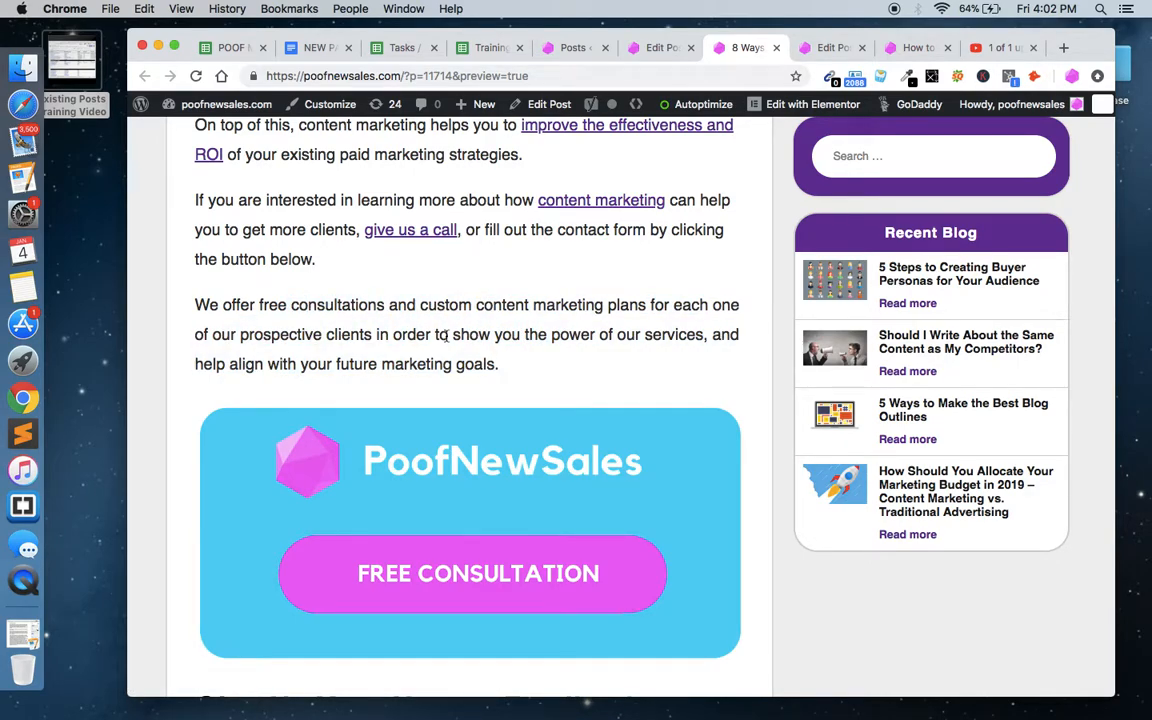
Step: Examine the closing paragraph and the free consultation banner beneath it in the previewed post
drag(426, 330, 503, 369)
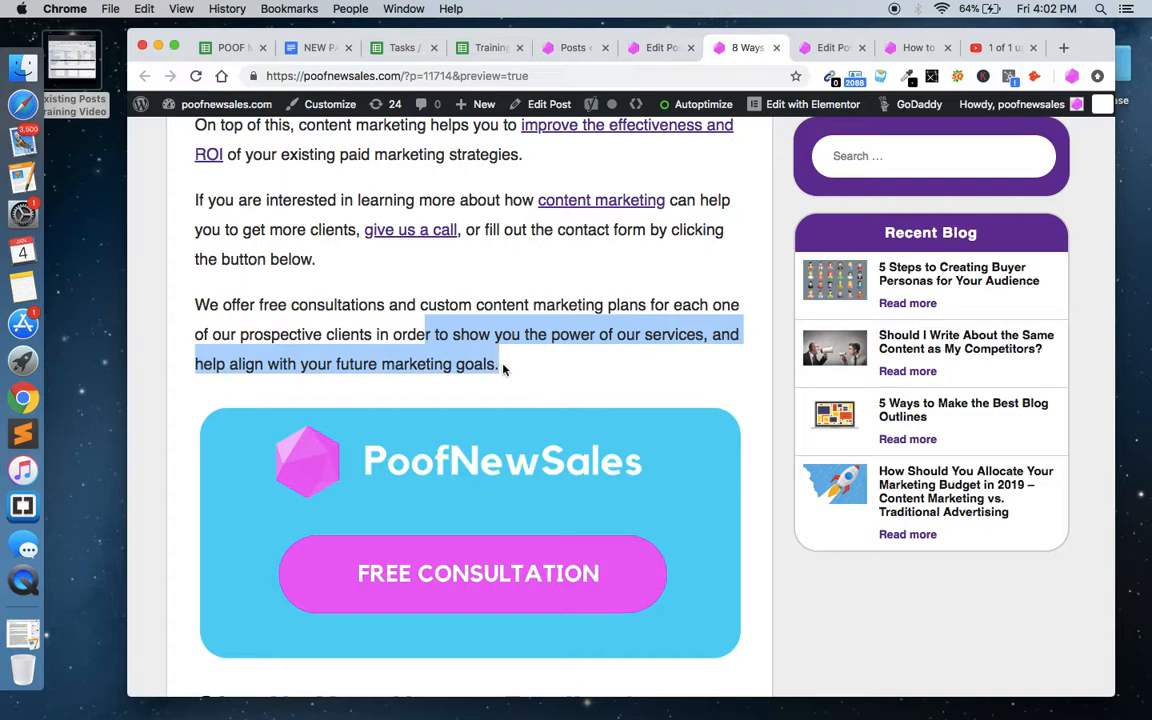
scroll(540, 368, down, 3)
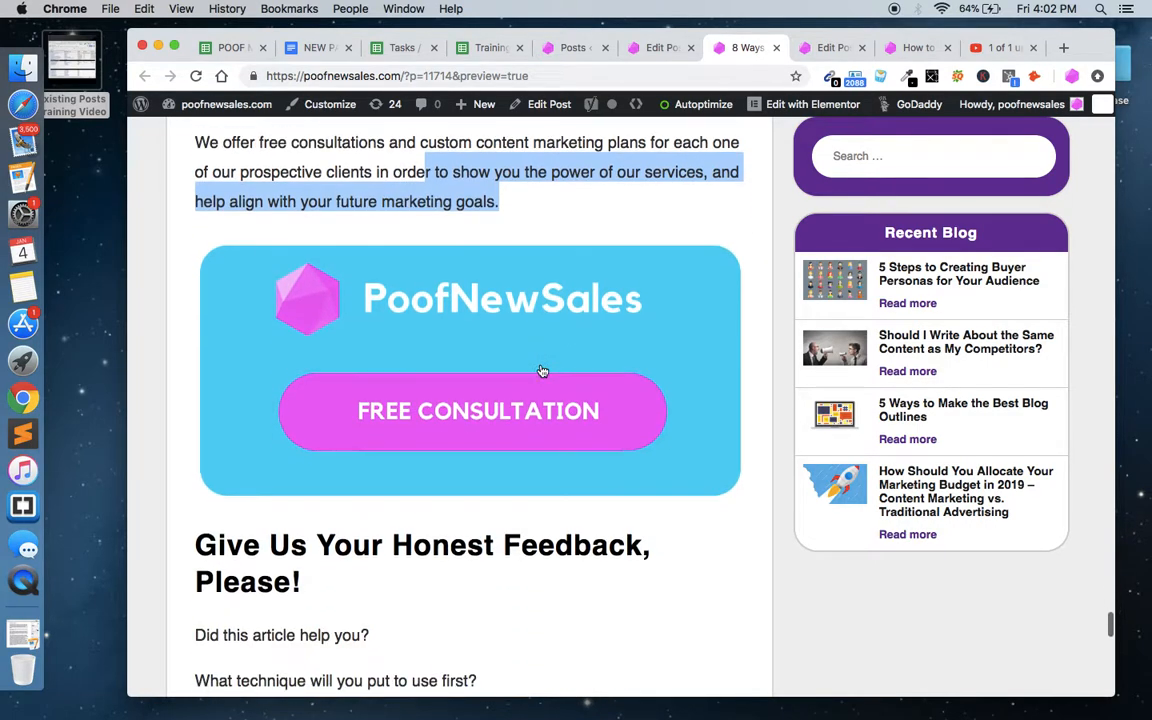
click(529, 427)
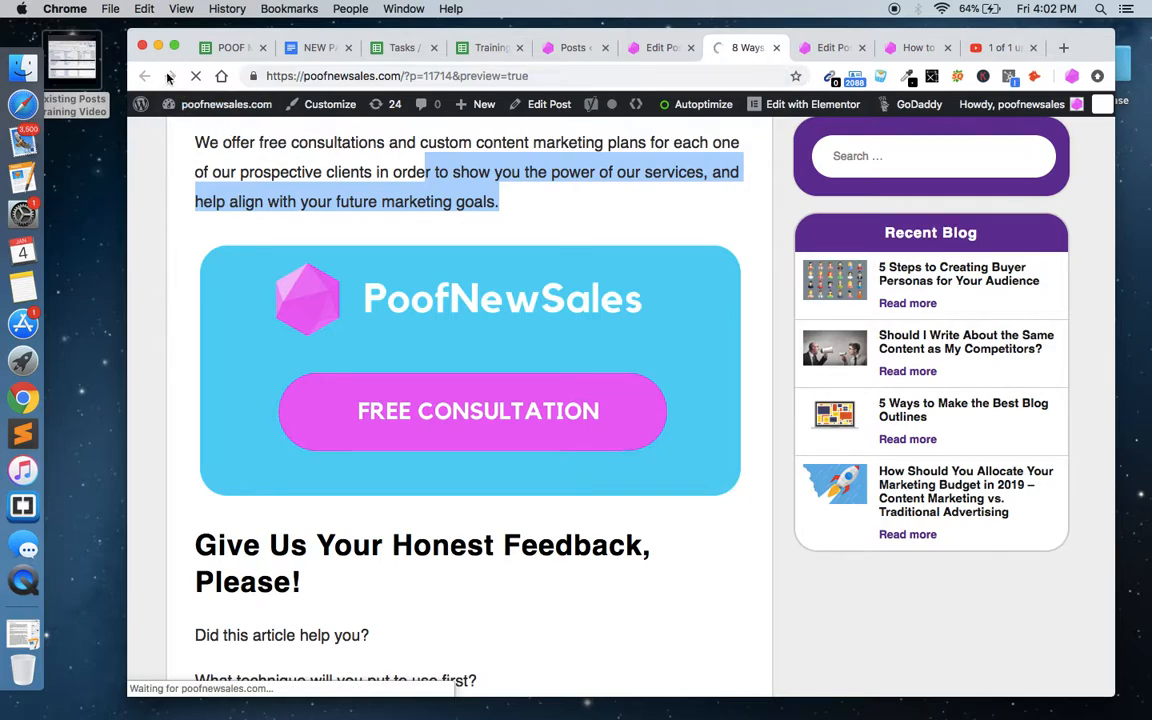
Step: Look through the content of the "How To Get More Patients For Dentists" draft in the post editor
click(657, 48)
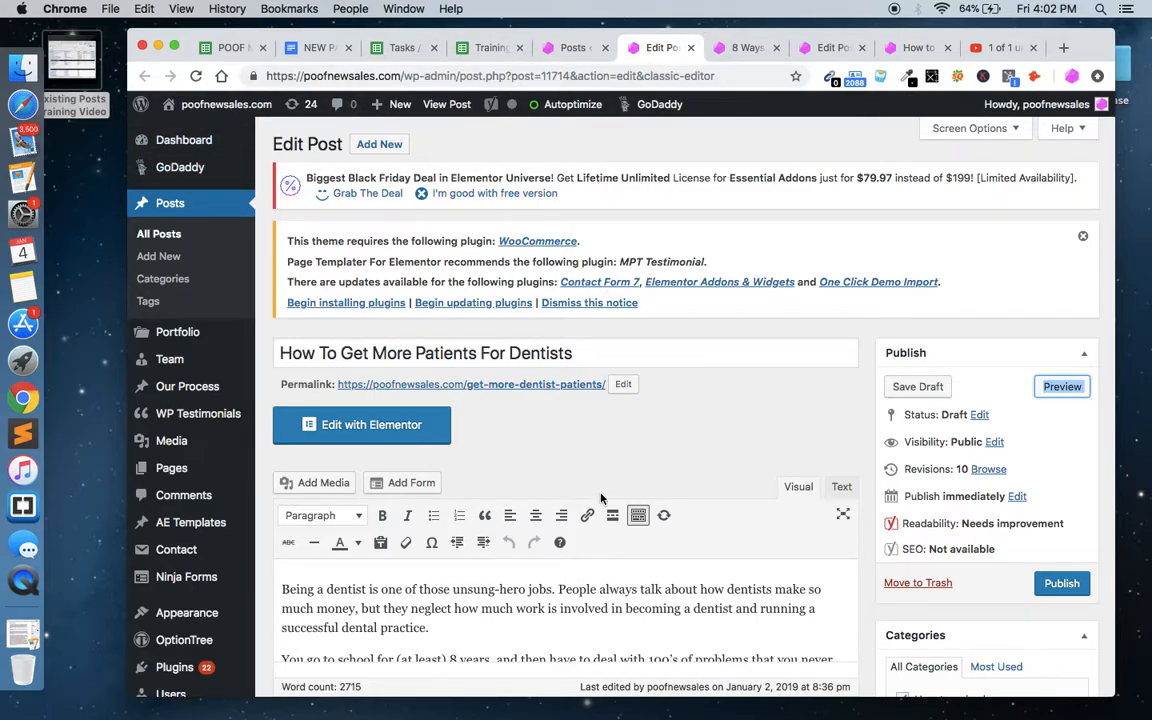
scroll(601, 489, down, 20)
scroll(601, 497, down, 20)
scroll(601, 496, up, 15)
scroll(601, 497, up, 20)
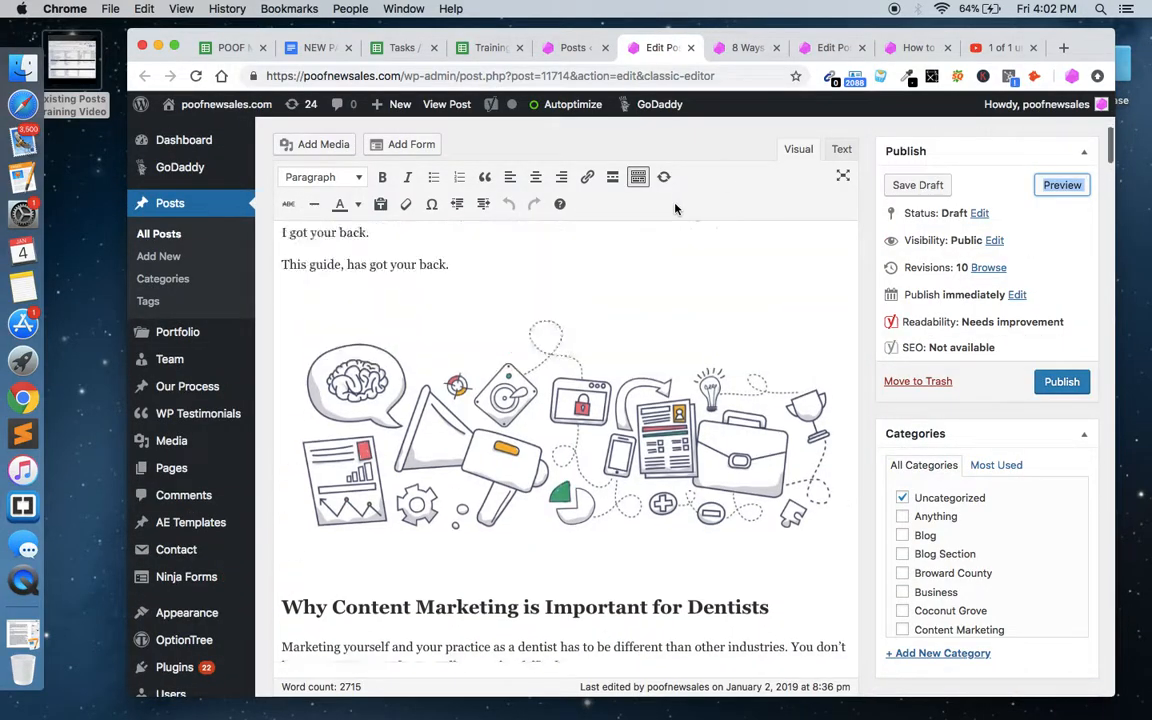
scroll(675, 208, up, 10)
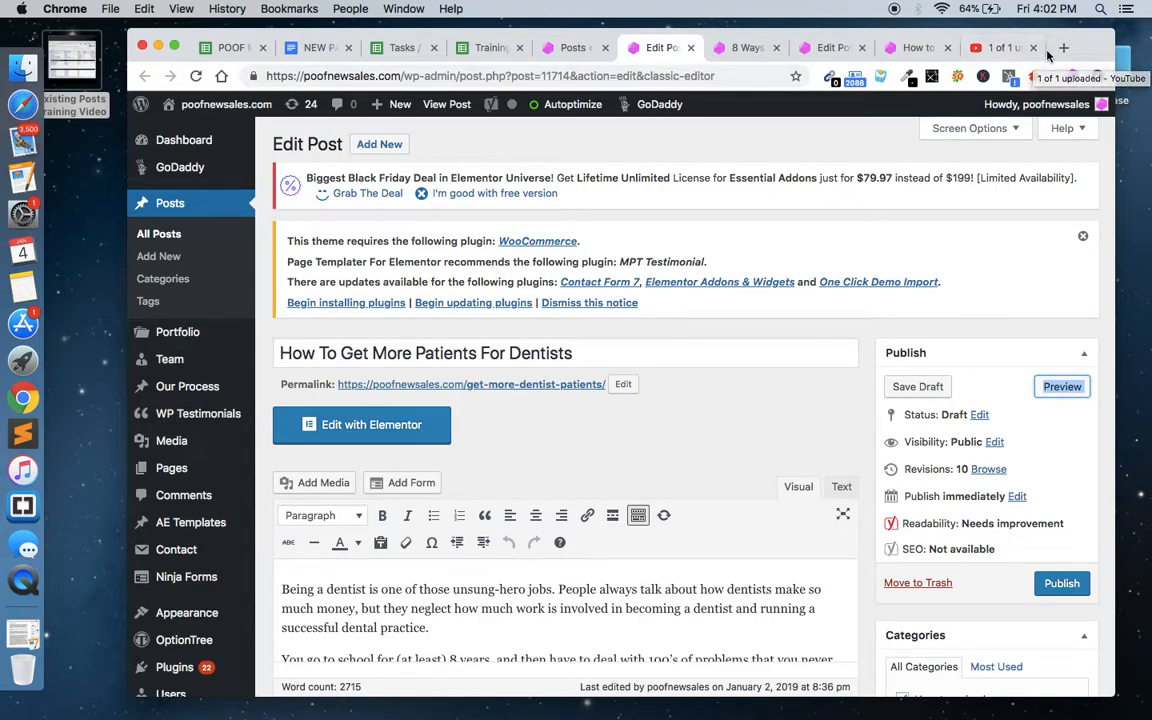
Step: Open Kraken.io in a new browser tab and go to its free web interface for optimizing images
click(1061, 48)
text(kraken)
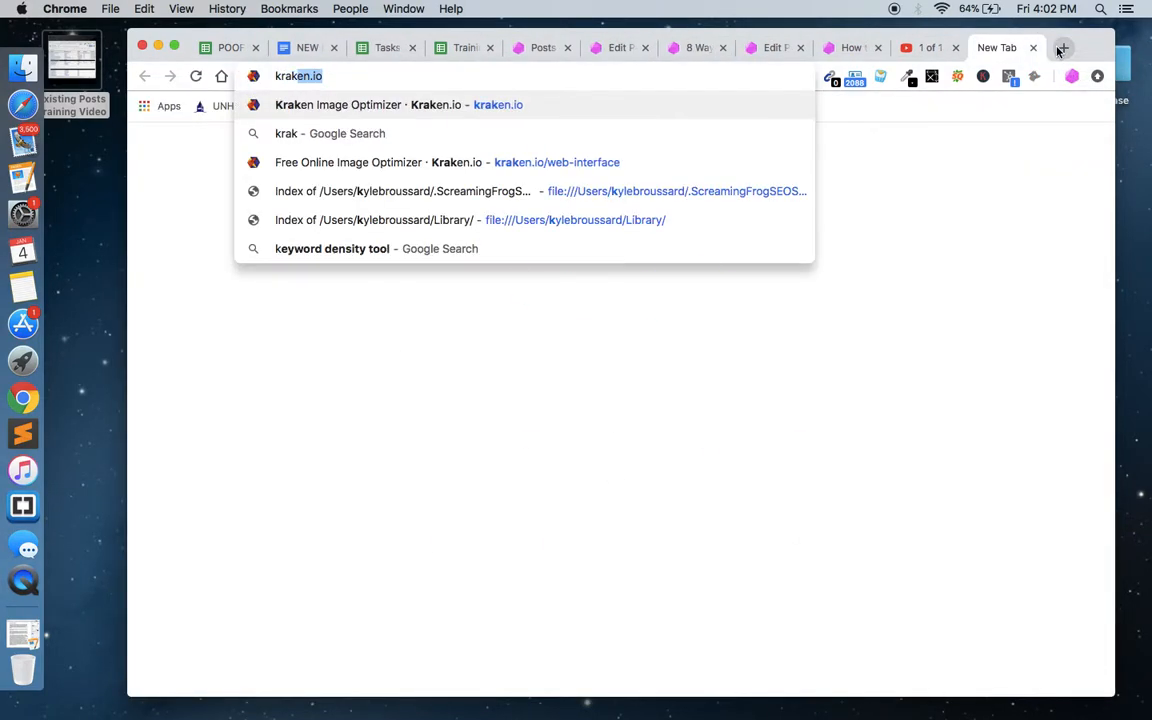
key(Return)
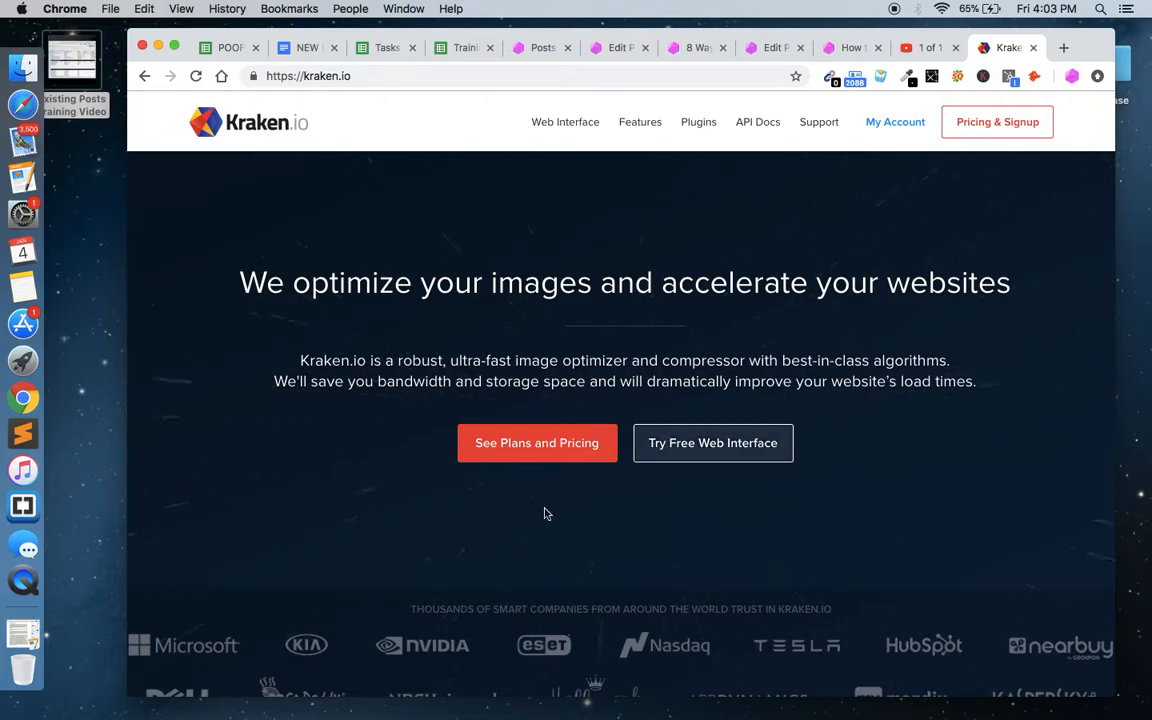
click(345, 76)
key(Return)
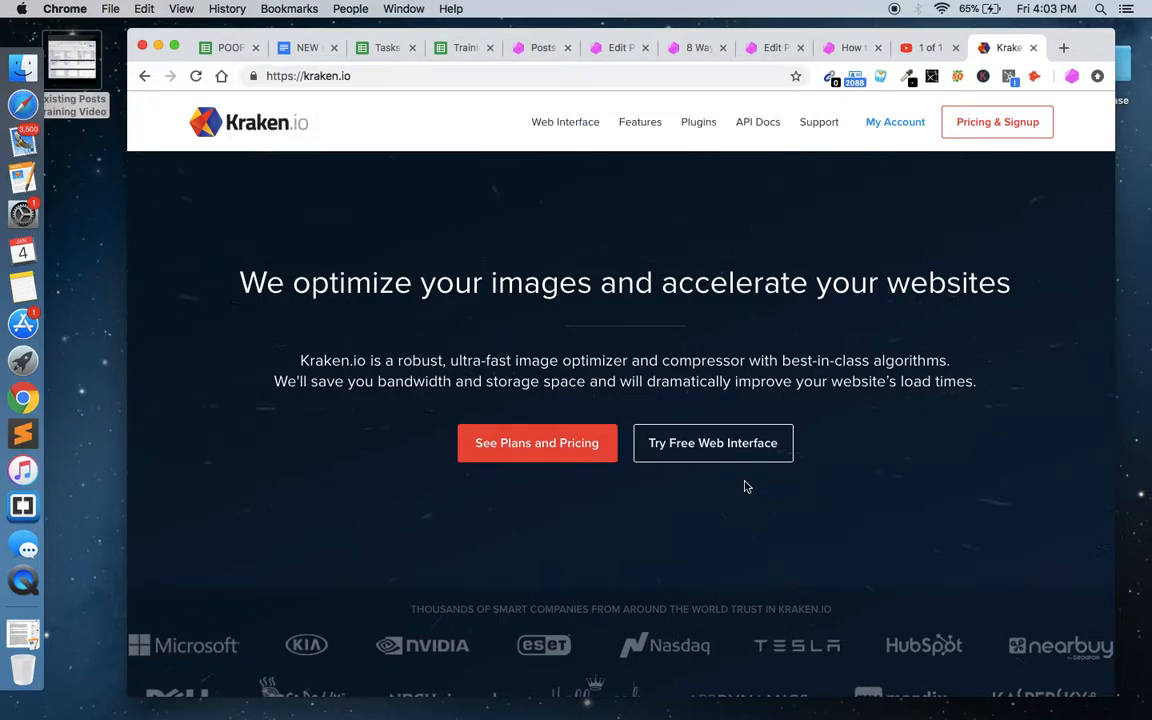
click(725, 445)
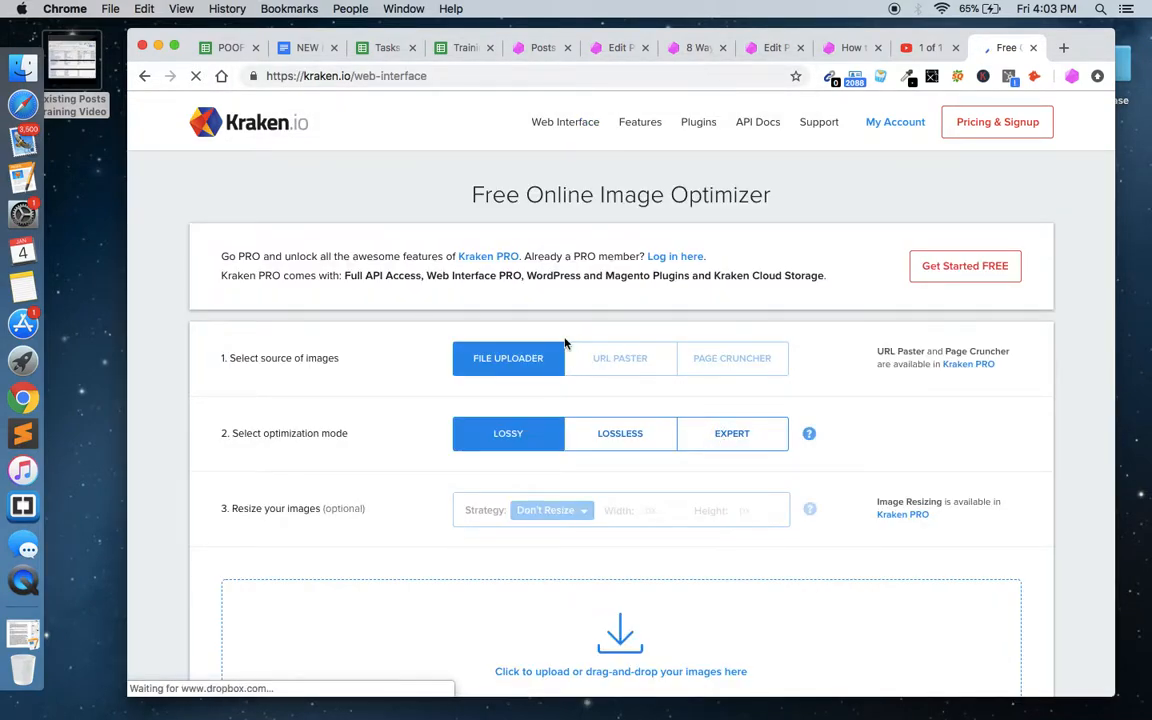
Step: Choose the Expert optimization mode and set both the JPEG and PNG quality to 80
click(719, 444)
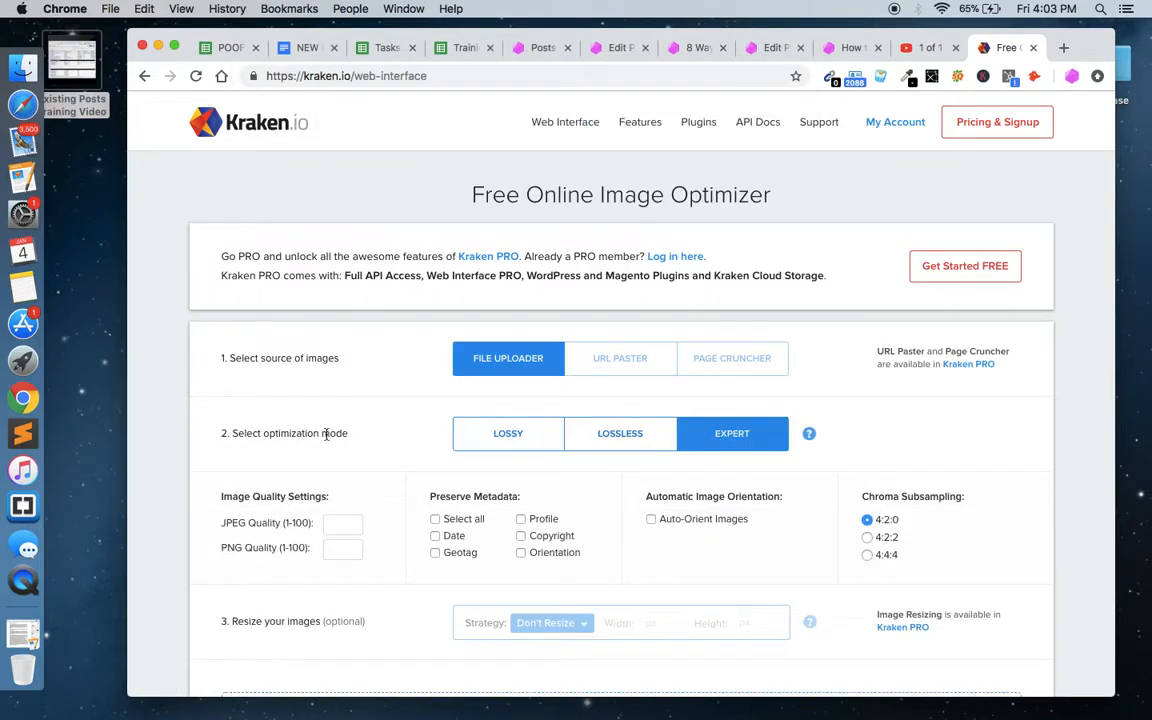
click(340, 524)
text(1)
key(Tab)
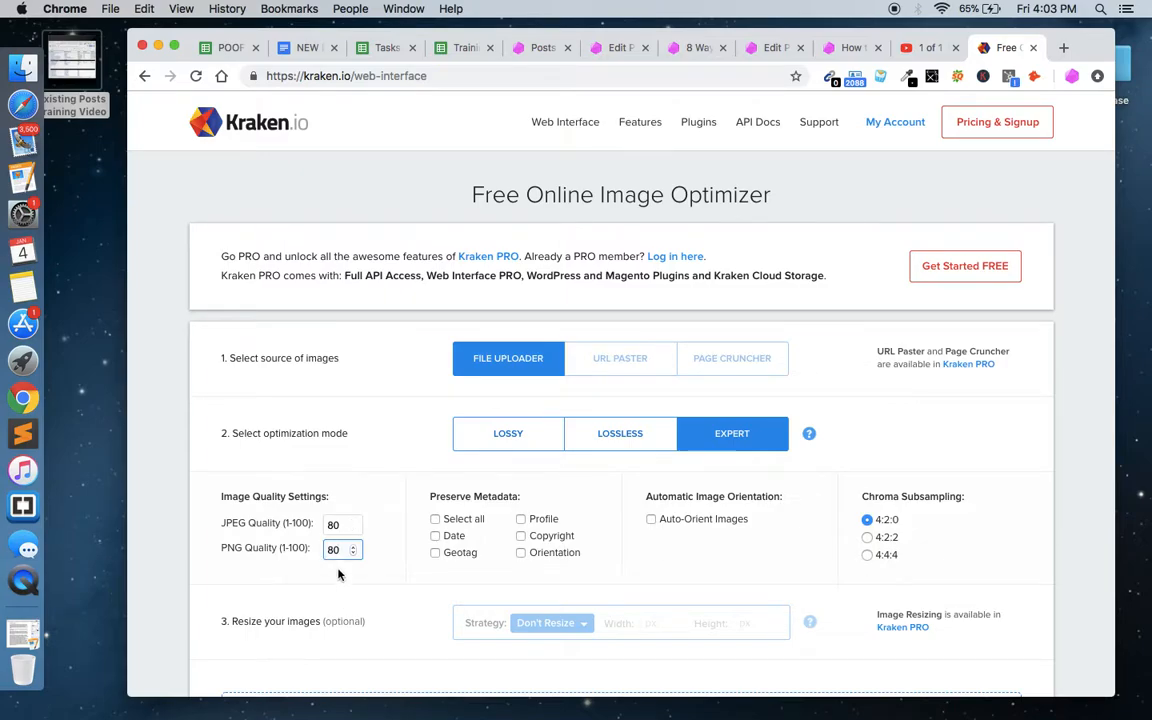
Step: Upload the "Colorful bird" image from the Pictures folder to be optimized
scroll(338, 574, down, 5)
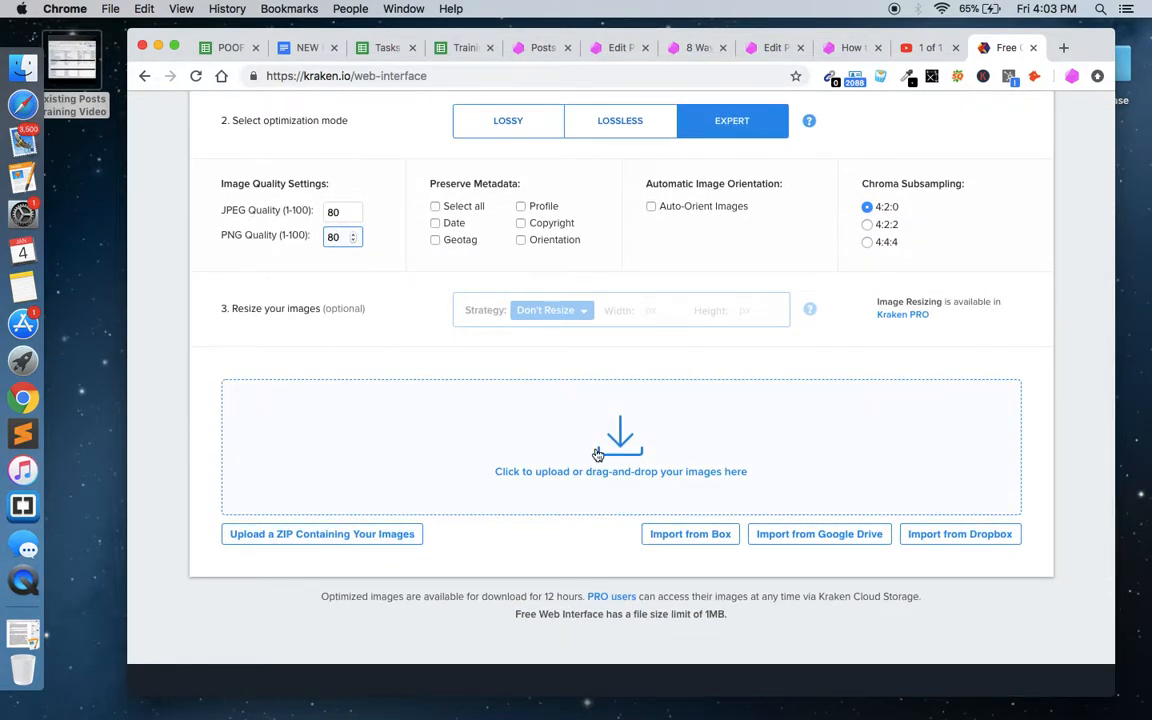
click(547, 411)
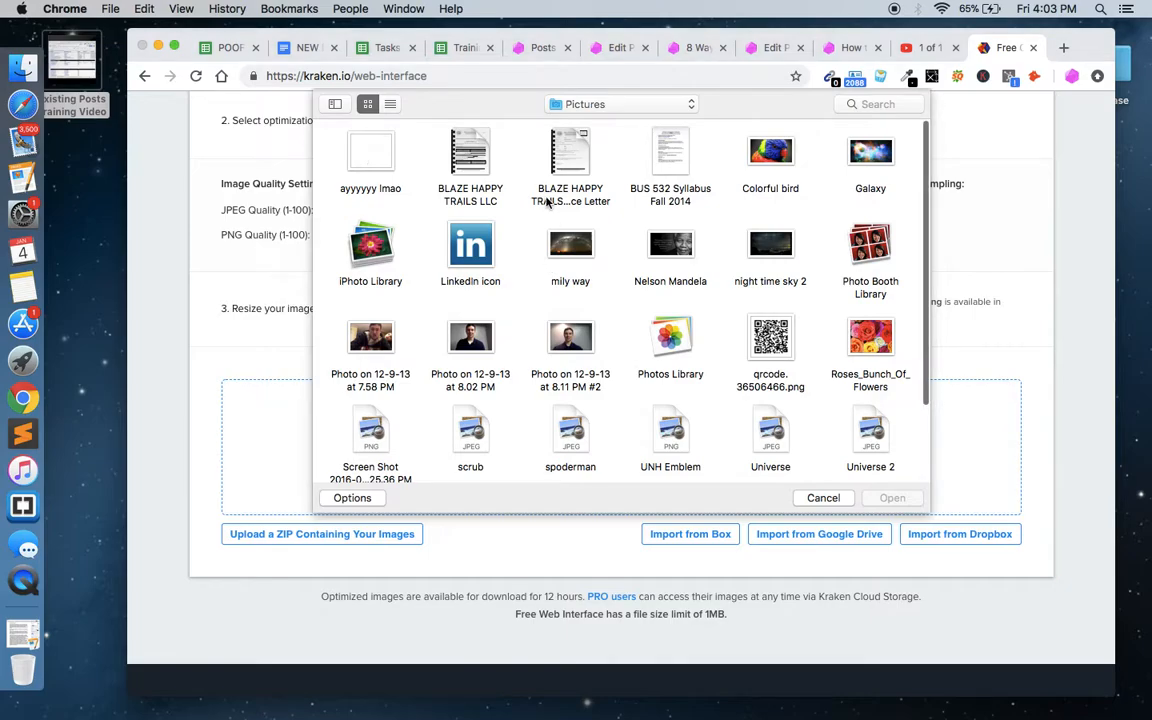
click(770, 155)
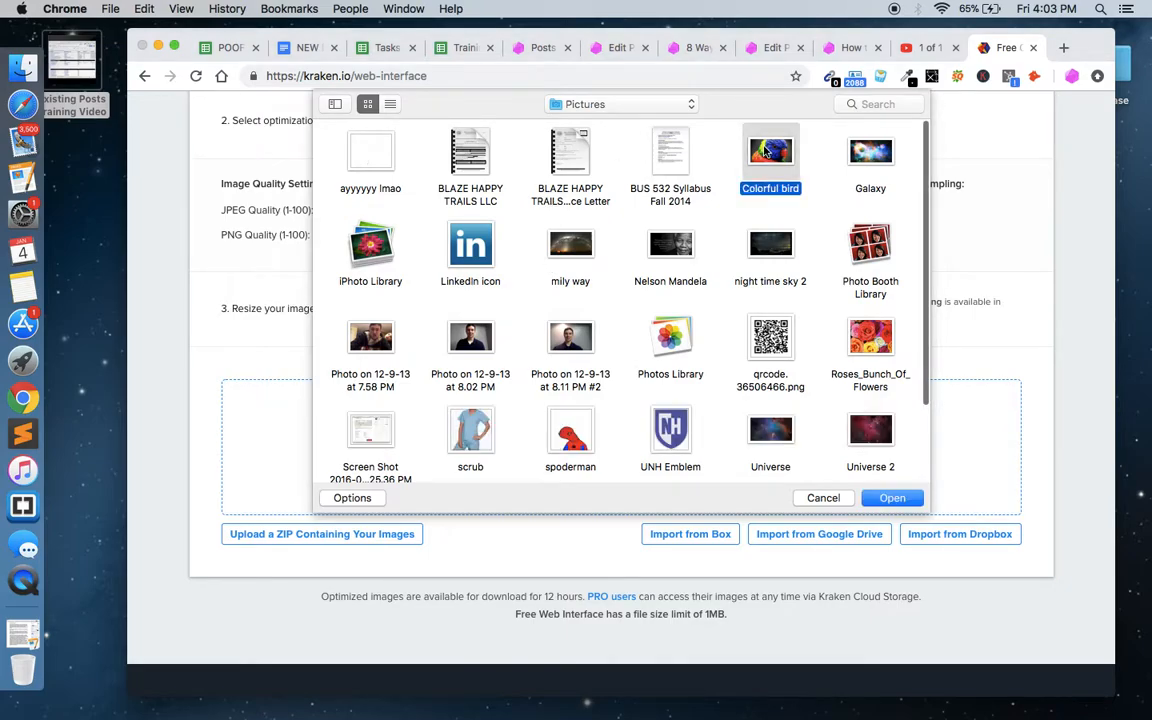
click(872, 496)
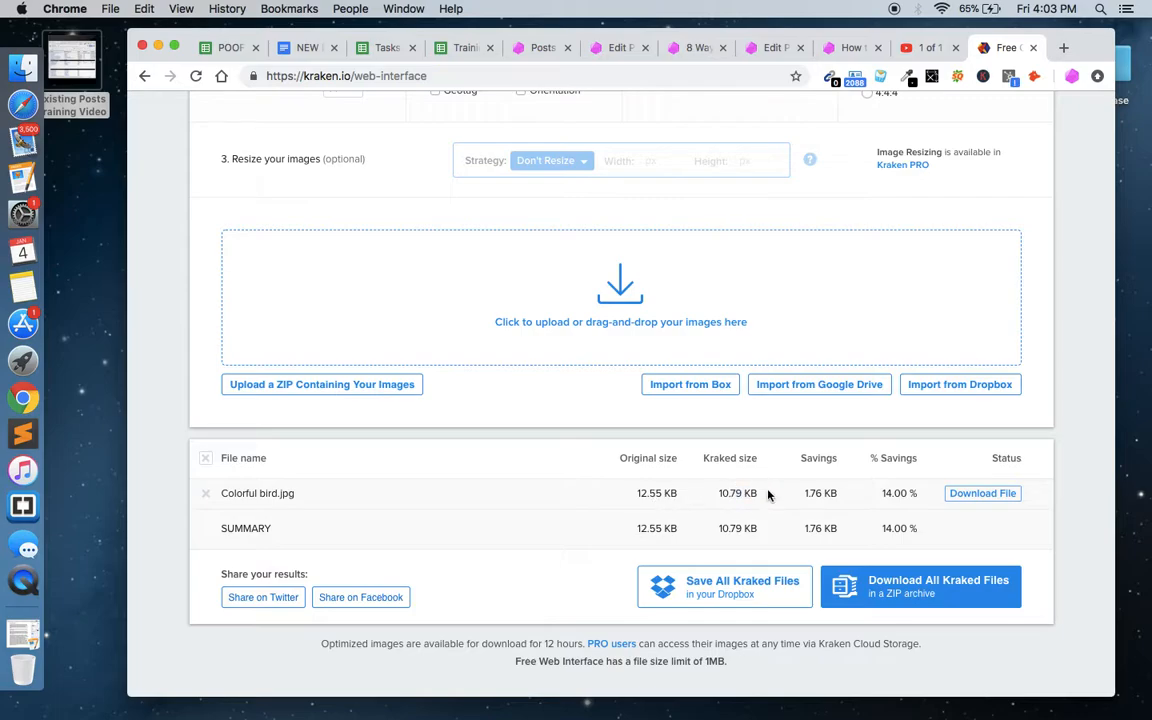
Step: Compare the original and kraked file sizes of Colorful bird.jpg and review the optimization settings used
drag(636, 493, 686, 494)
click(726, 490)
scroll(926, 492, up, 5)
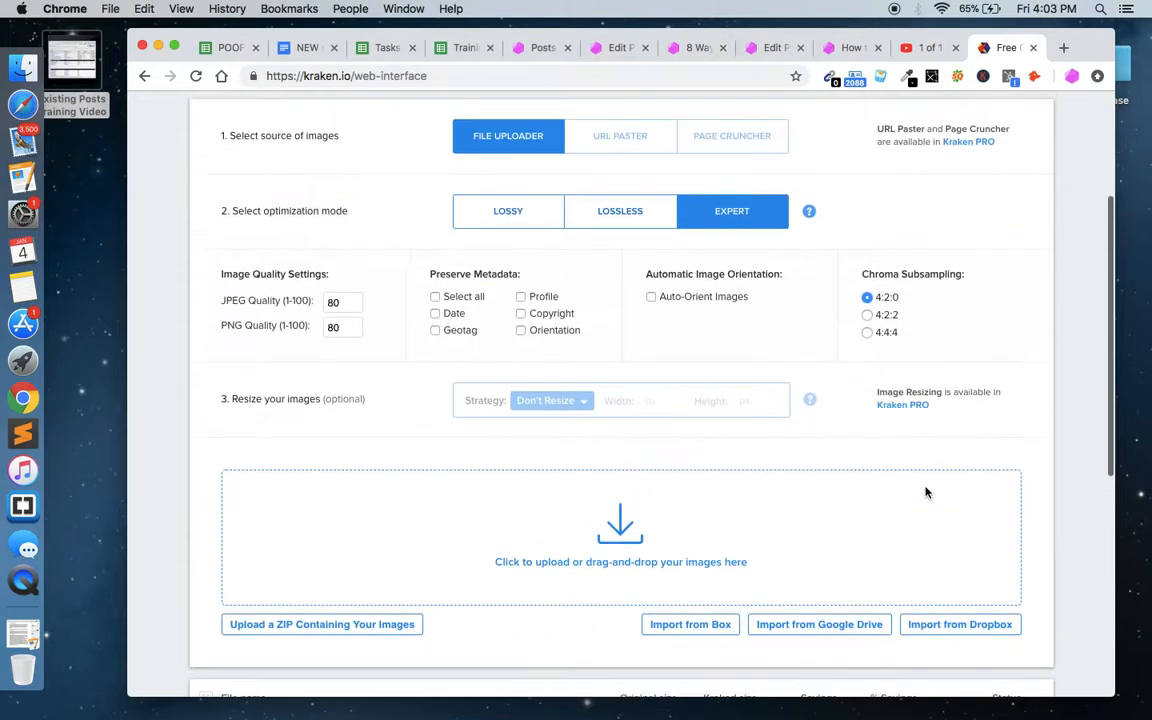
scroll(926, 492, down, 10)
scroll(926, 492, up, 4)
scroll(926, 490, up, 2)
scroll(928, 486, down, 2)
Step: Save the optimized "Colorful bird" image to the Desktop as a JPEG and close its browser tab
click(982, 453)
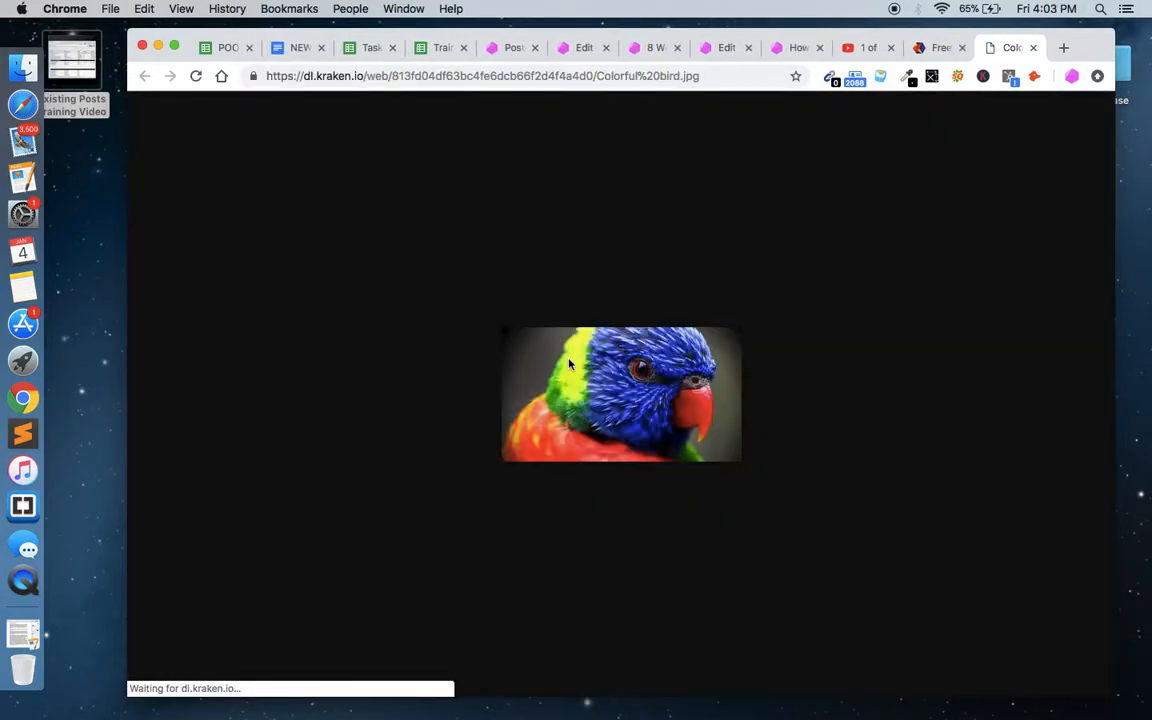
right_click(609, 377)
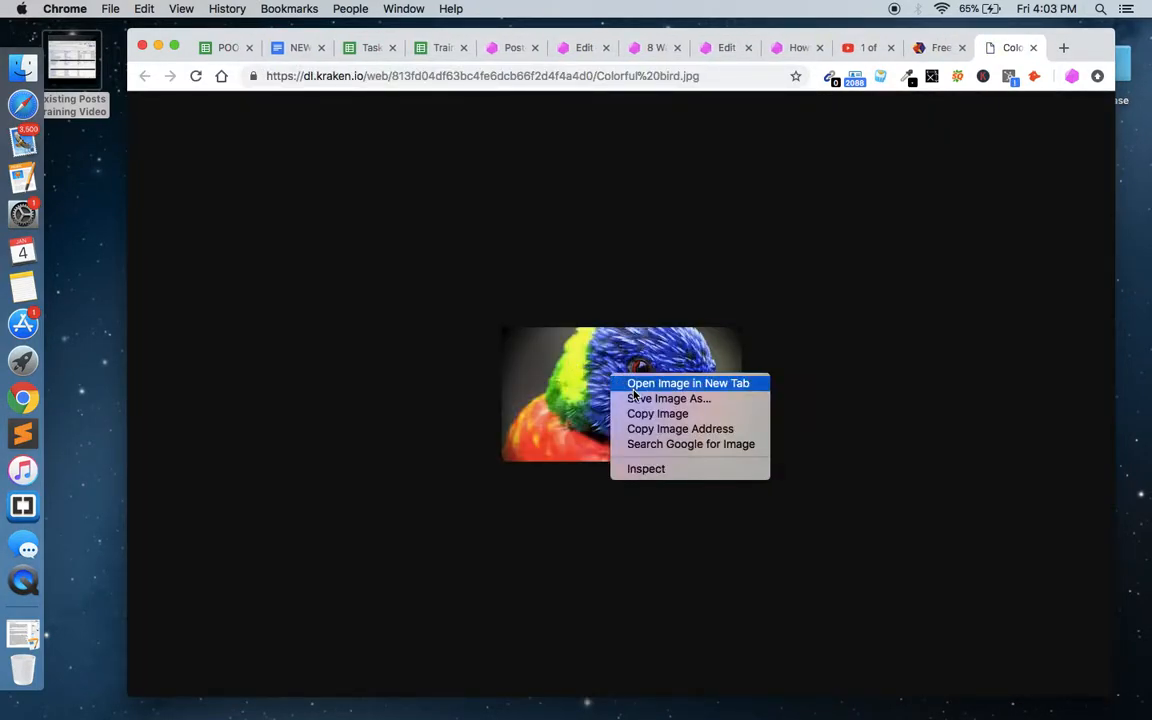
click(640, 383)
right_click(648, 374)
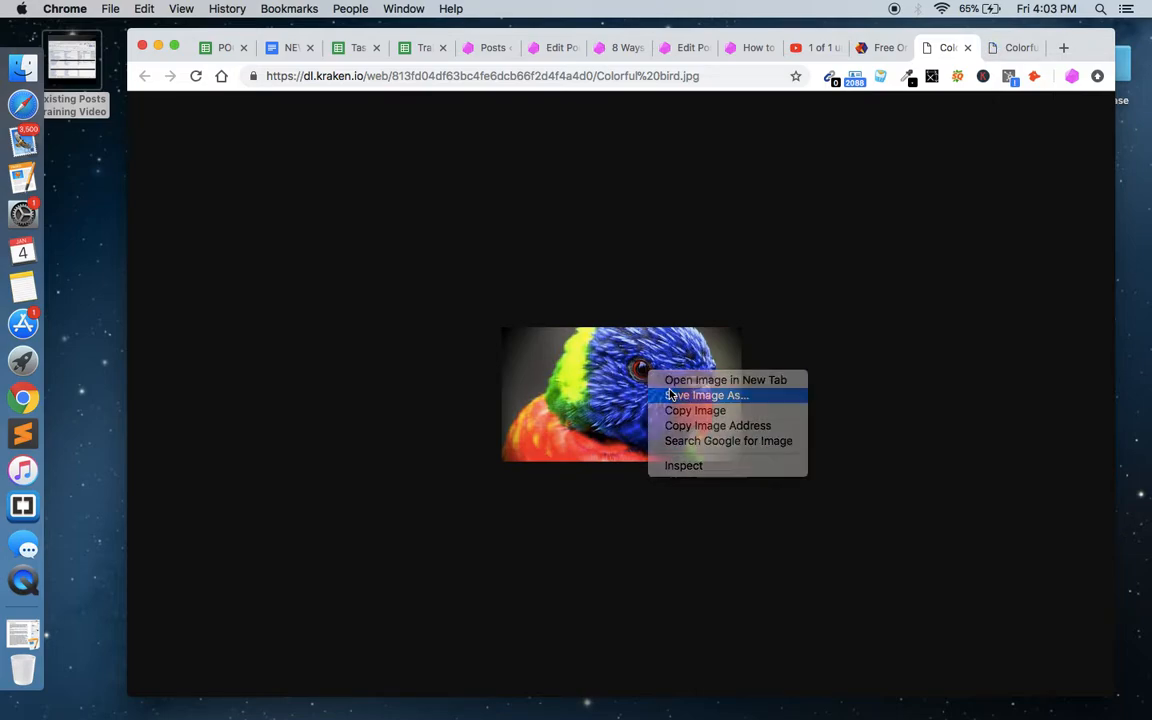
click(671, 395)
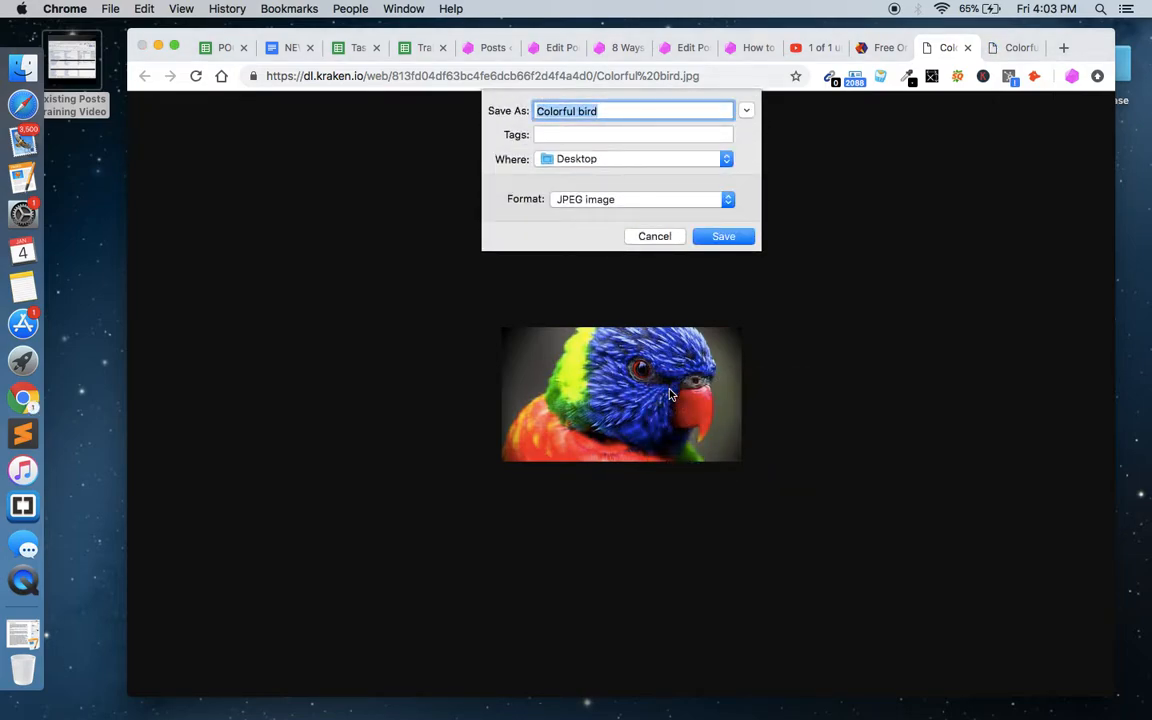
key(Return)
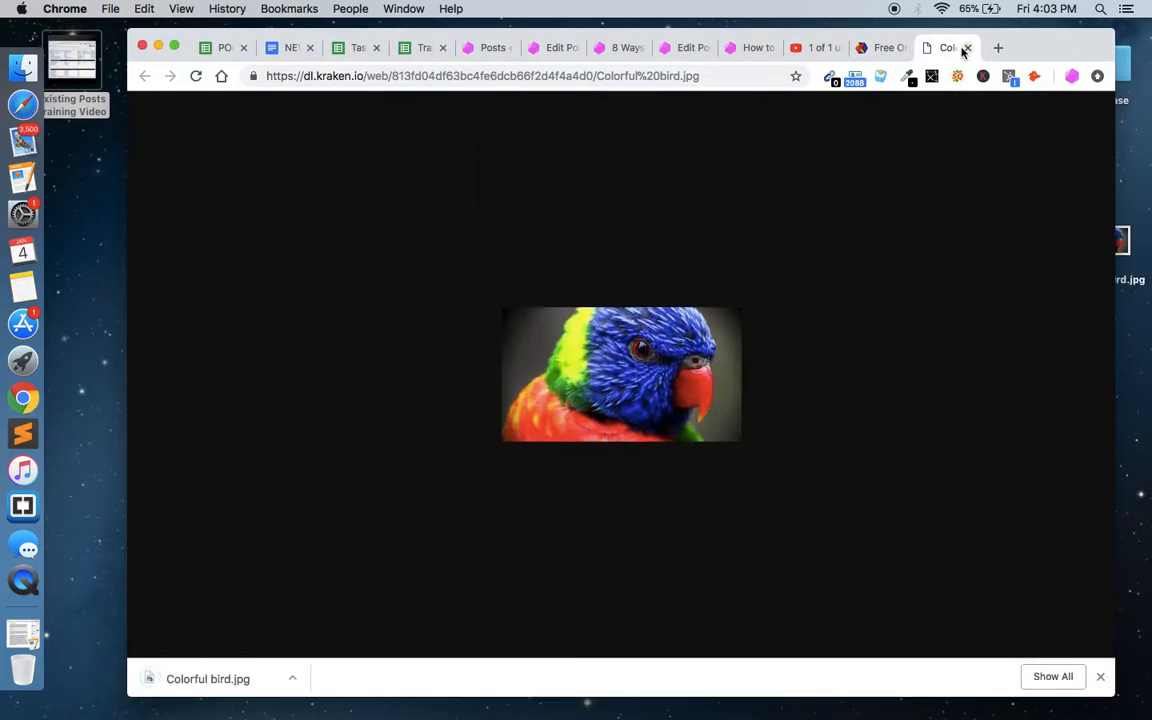
click(965, 49)
Step: In the "How to Get New Clients for Dentists Online" draft, upload Colorful bird.jpg as media for the blank line above "Why Content Marketing is Important for Dentists"
click(683, 50)
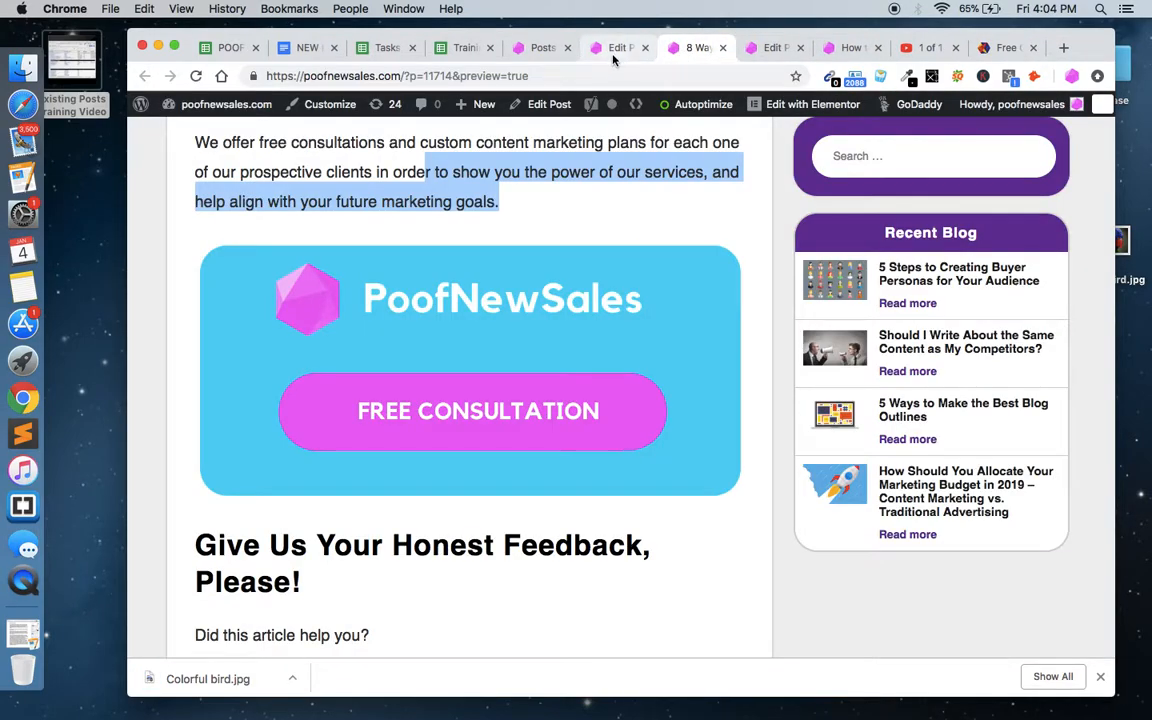
click(612, 56)
scroll(496, 535, down, 2)
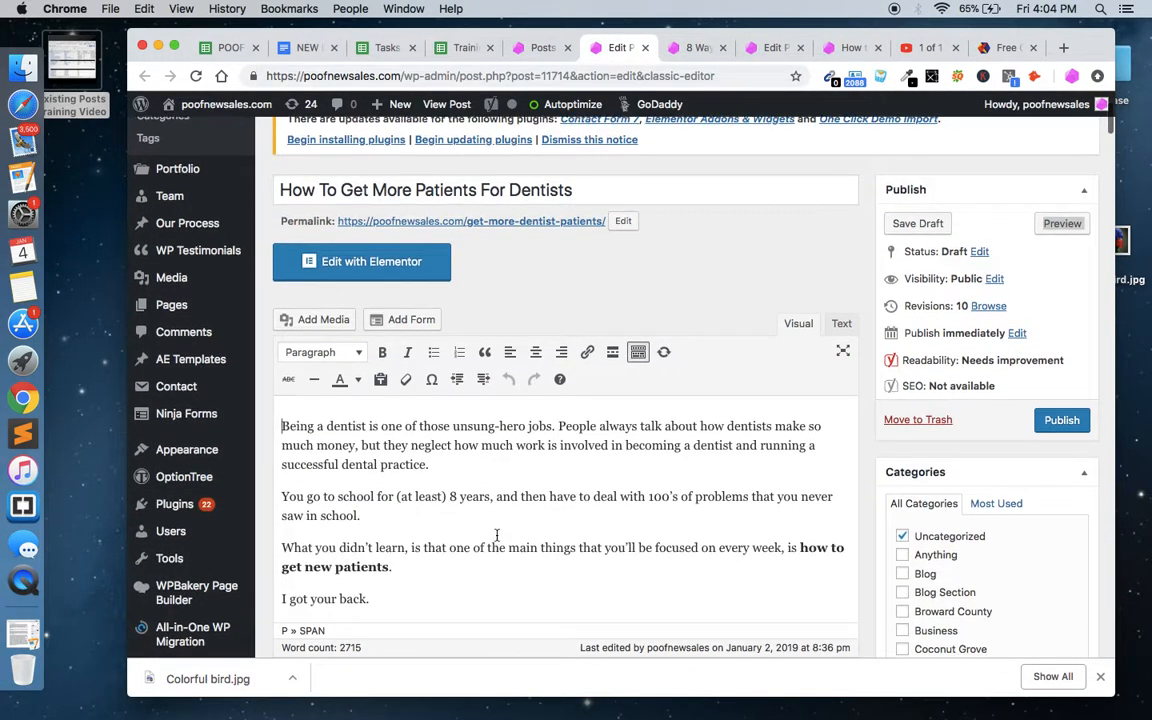
click(777, 47)
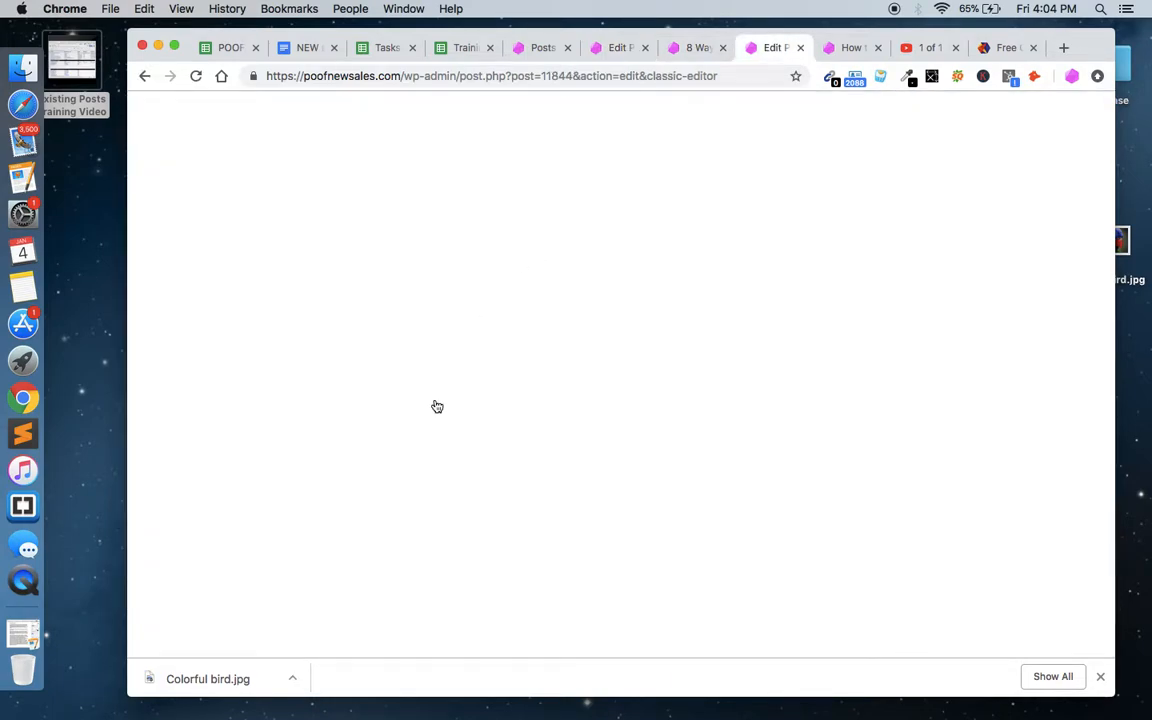
click(469, 402)
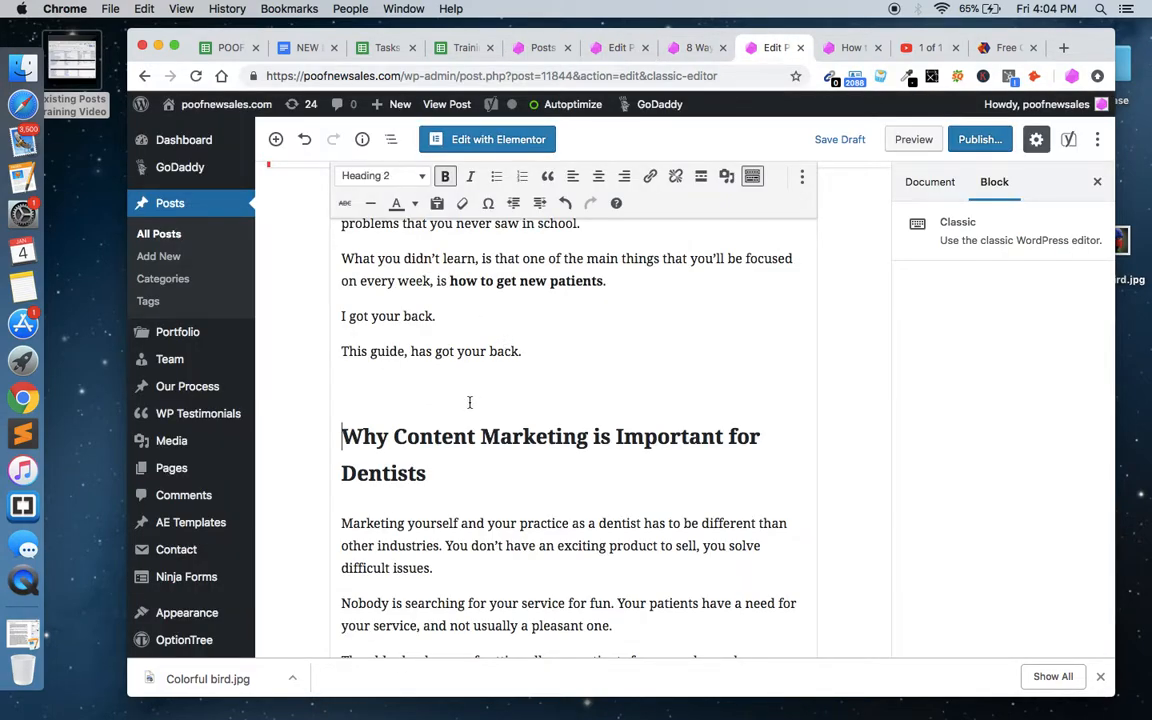
click(461, 393)
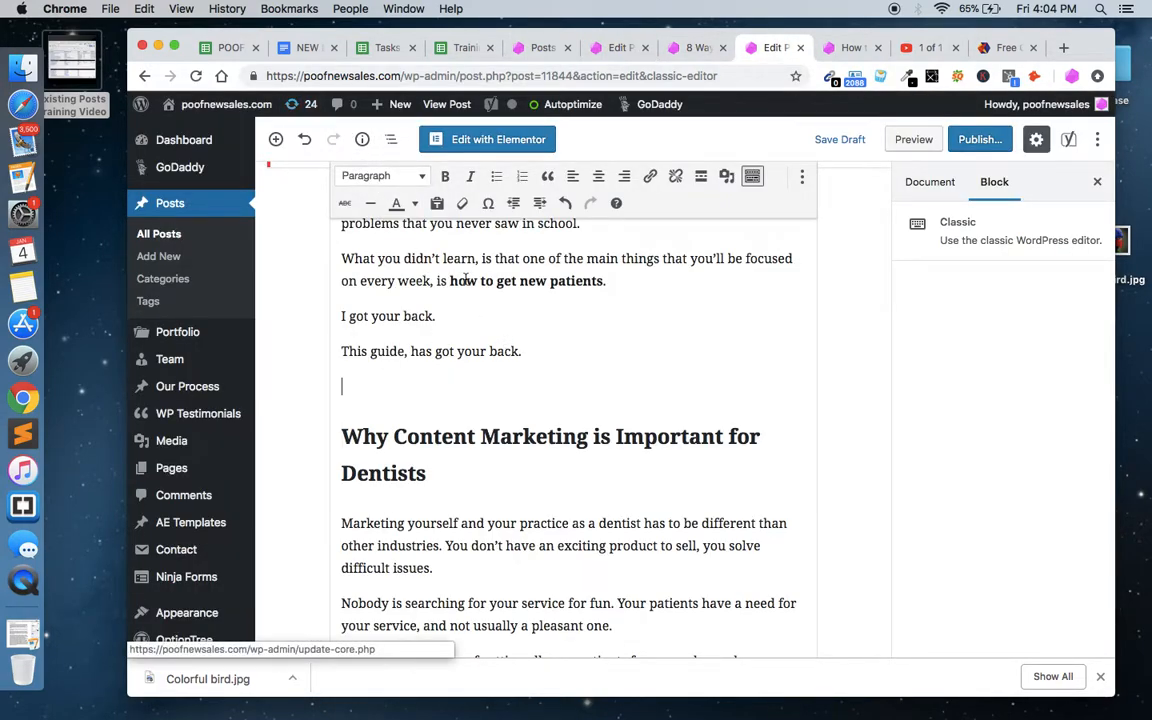
click(727, 177)
click(350, 168)
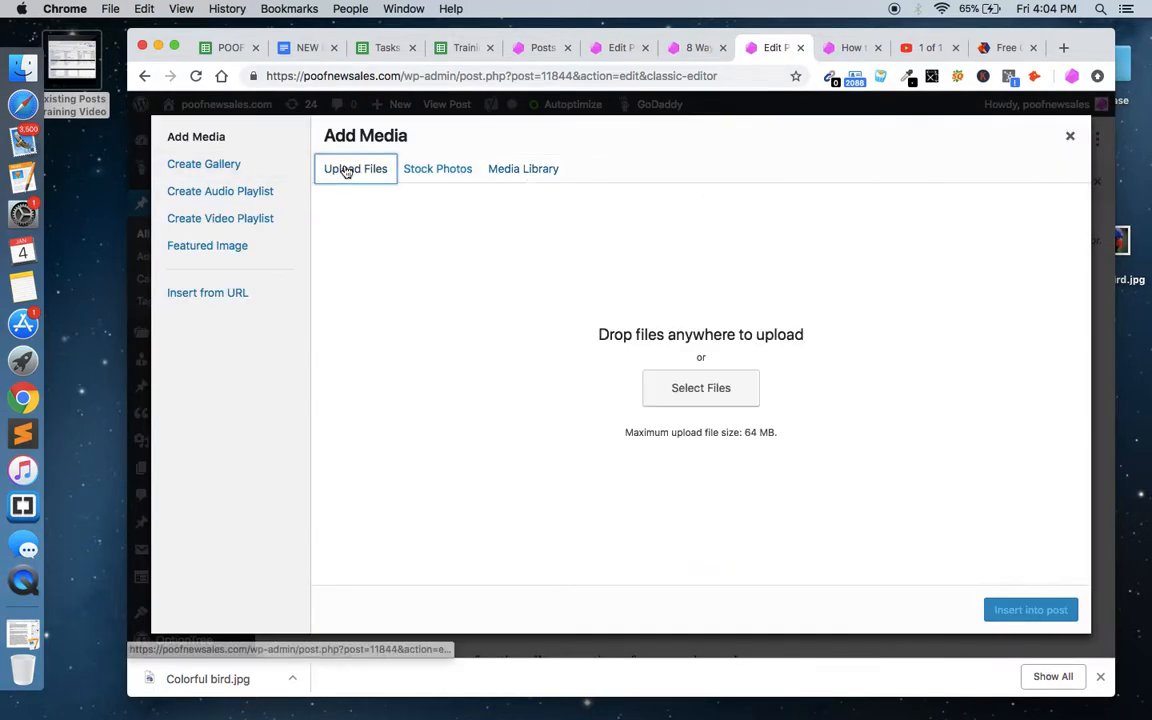
drag(1120, 240, 720, 340)
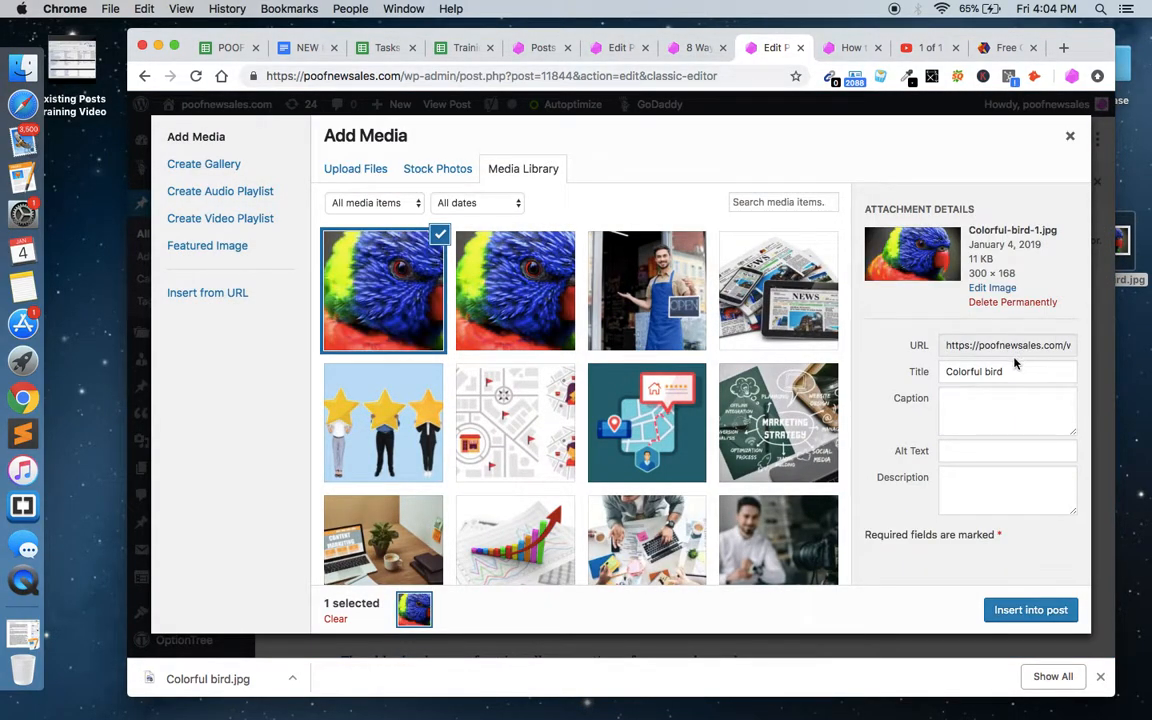
Step: Set the image's alt text to "How to get more clients for your dentists office online" and insert the image into the post
click(965, 452)
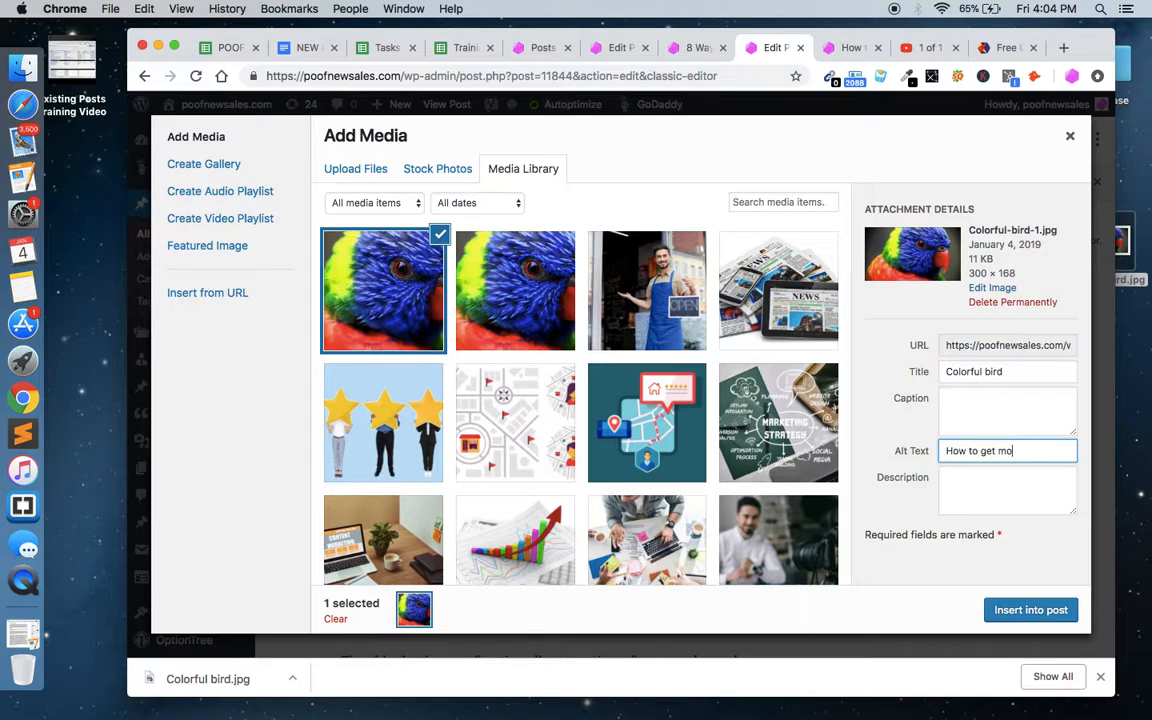
text(for your dentists)
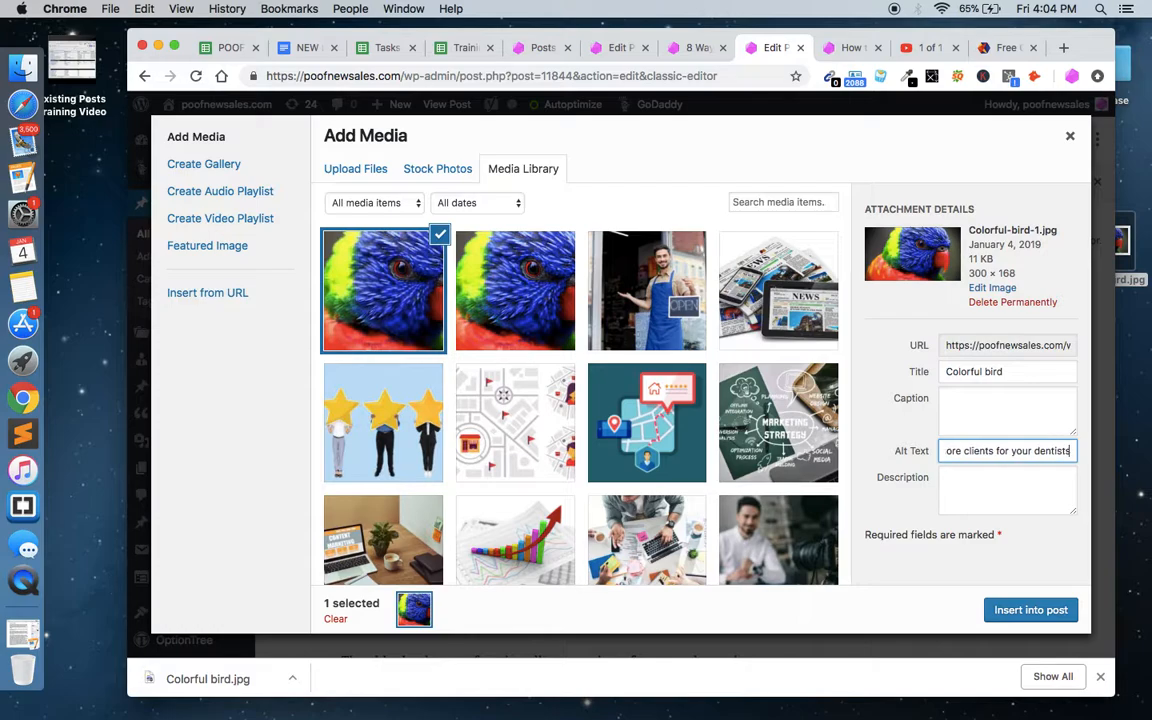
text( office online)
click(1040, 611)
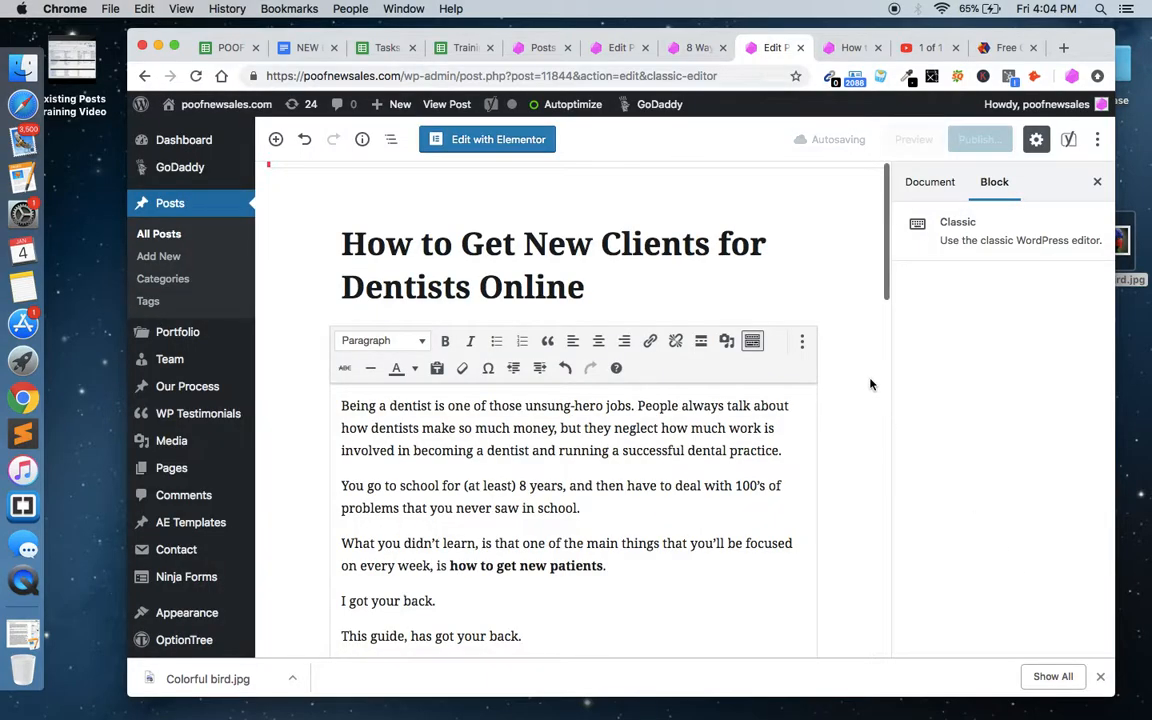
Step: Check the bird image's placement above the "Why Content Marketing is Important for Dentists" heading, then shift the browser window to uncover the Desktop file
scroll(511, 497, down, 20)
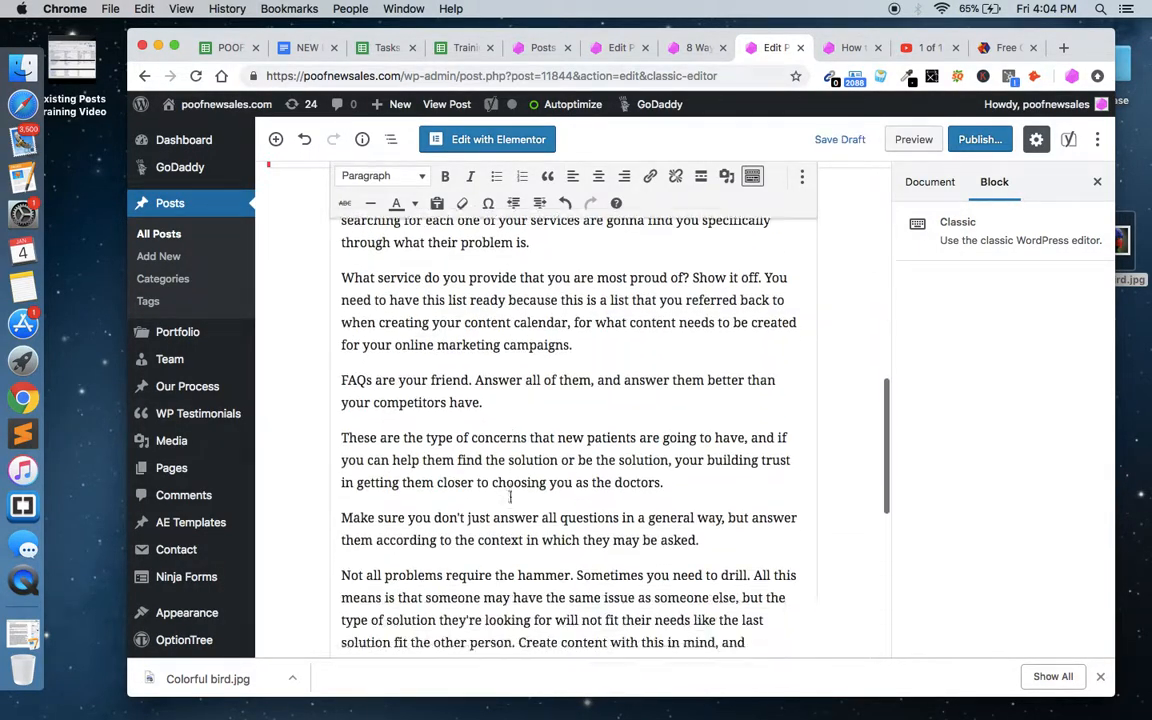
scroll(511, 497, down, 15)
scroll(511, 497, up, 8)
scroll(511, 497, up, 15)
scroll(511, 497, down, 5)
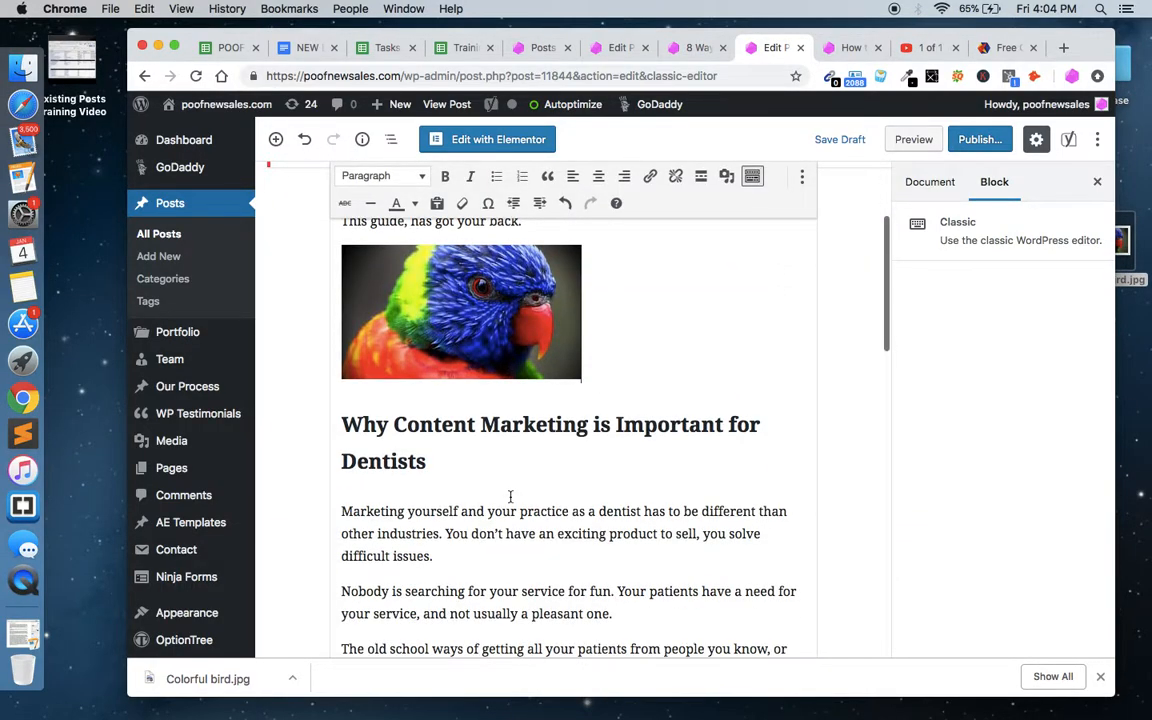
scroll(511, 497, up, 2)
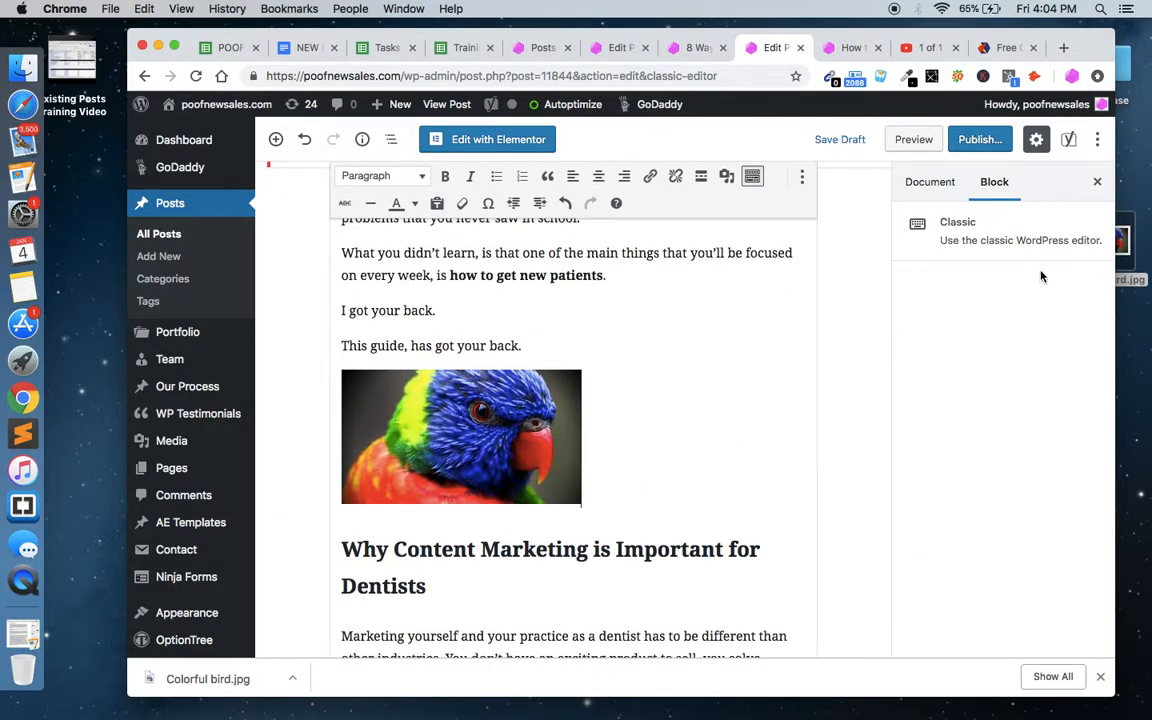
drag(1080, 43, 1046, 41)
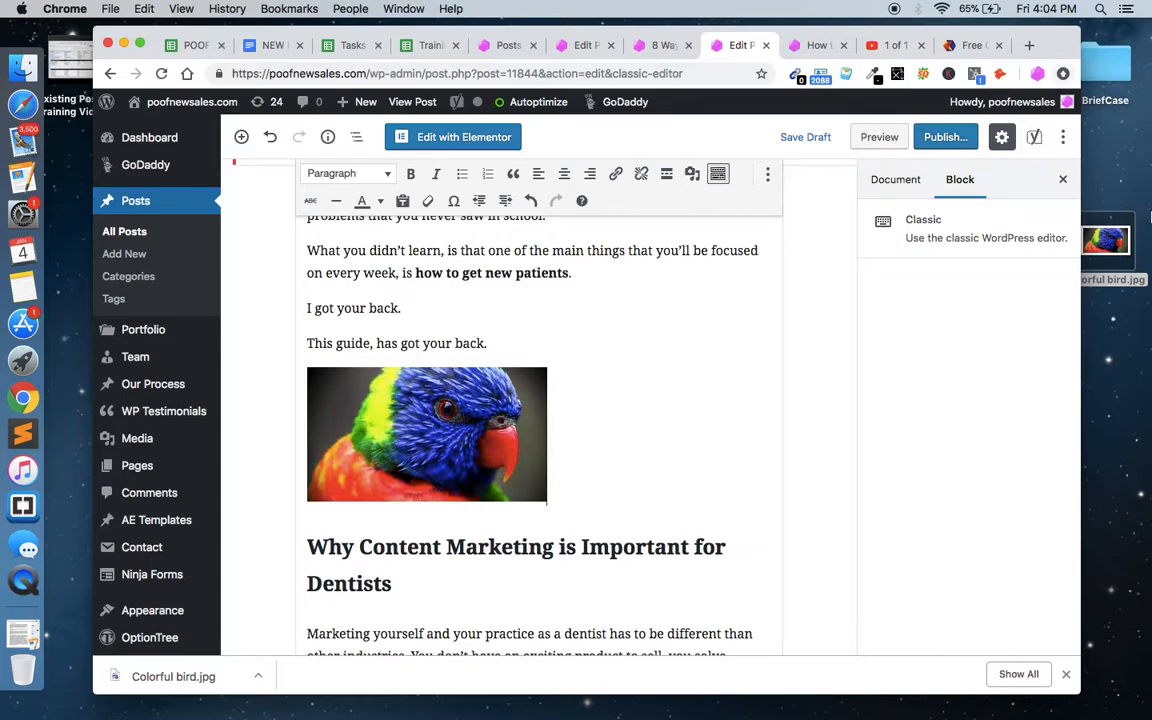
Step: Narrow the browser window so the Colorful bird.jpg file on the desktop is fully uncovered
click(1104, 320)
click(1078, 138)
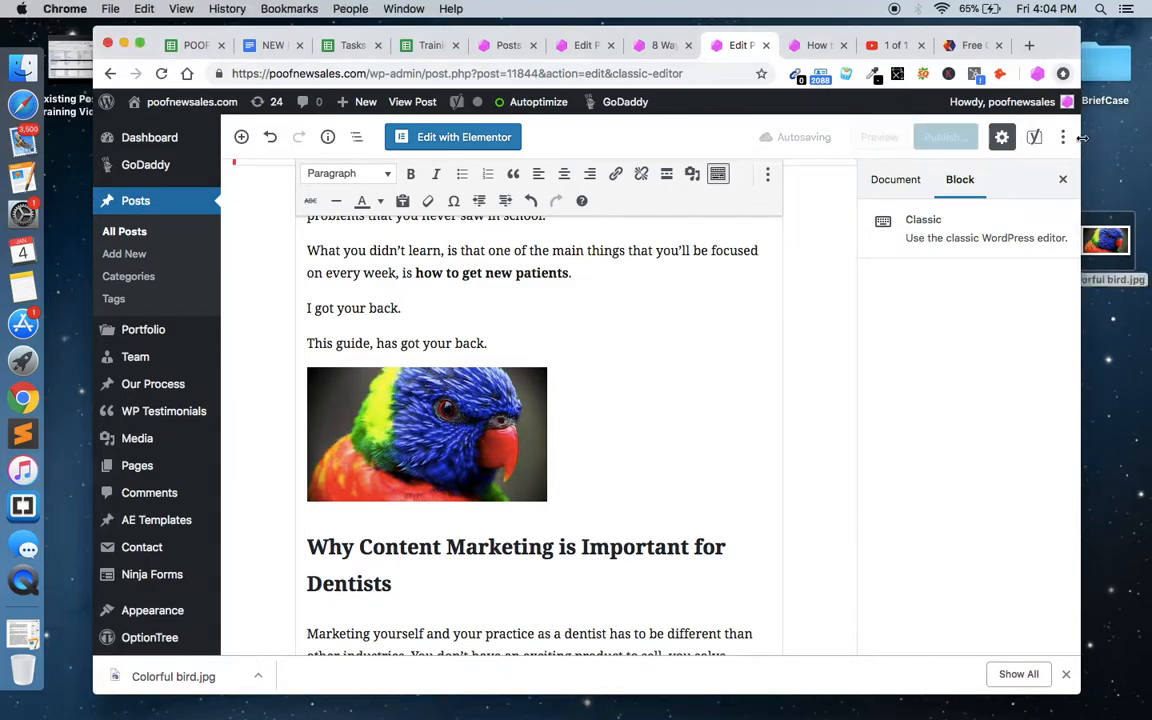
drag(1082, 138, 1030, 138)
click(1100, 285)
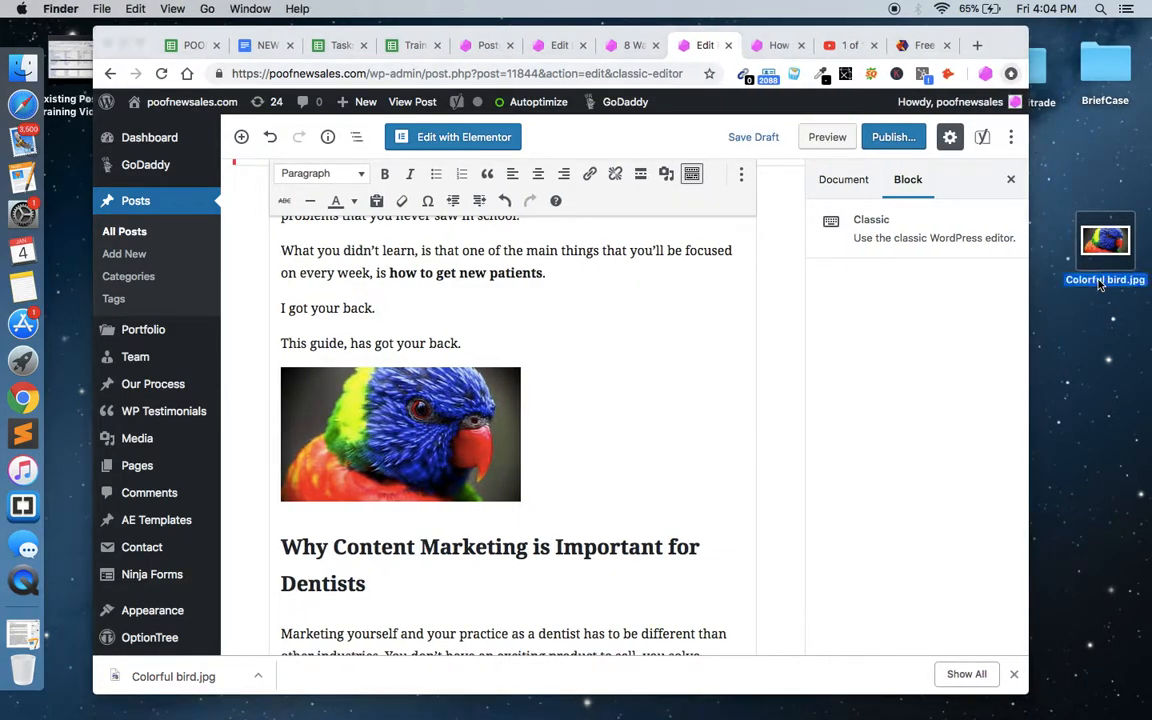
click(1110, 281)
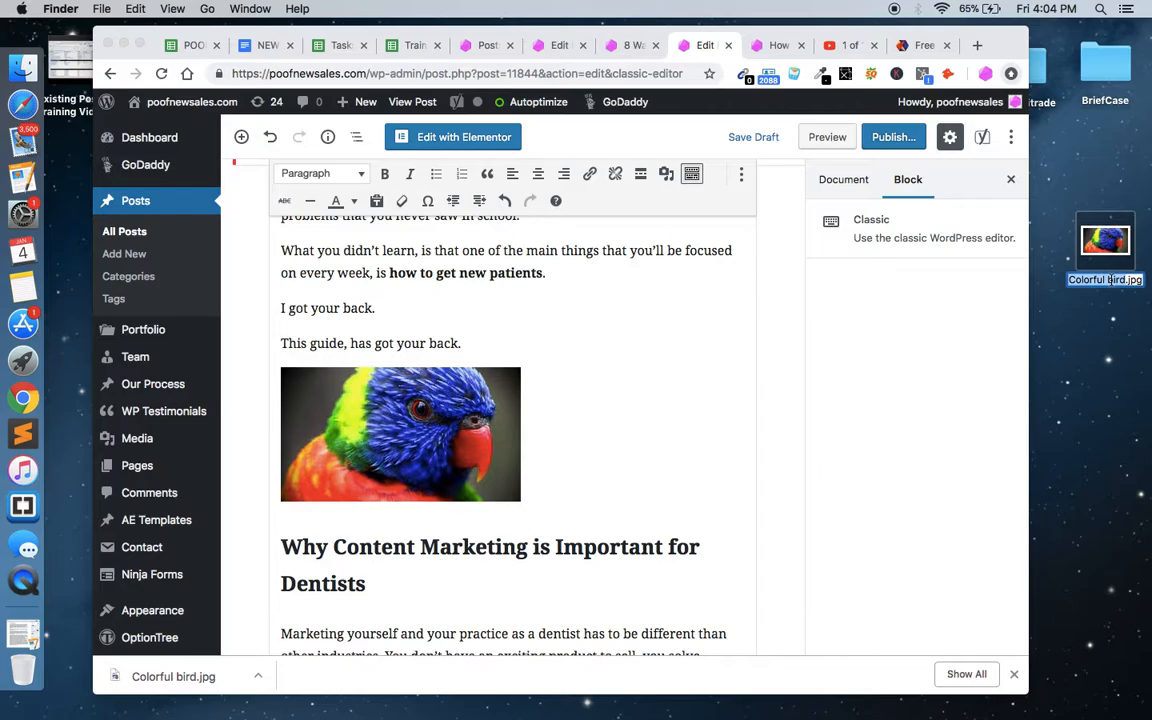
scroll(521, 355, up, 5)
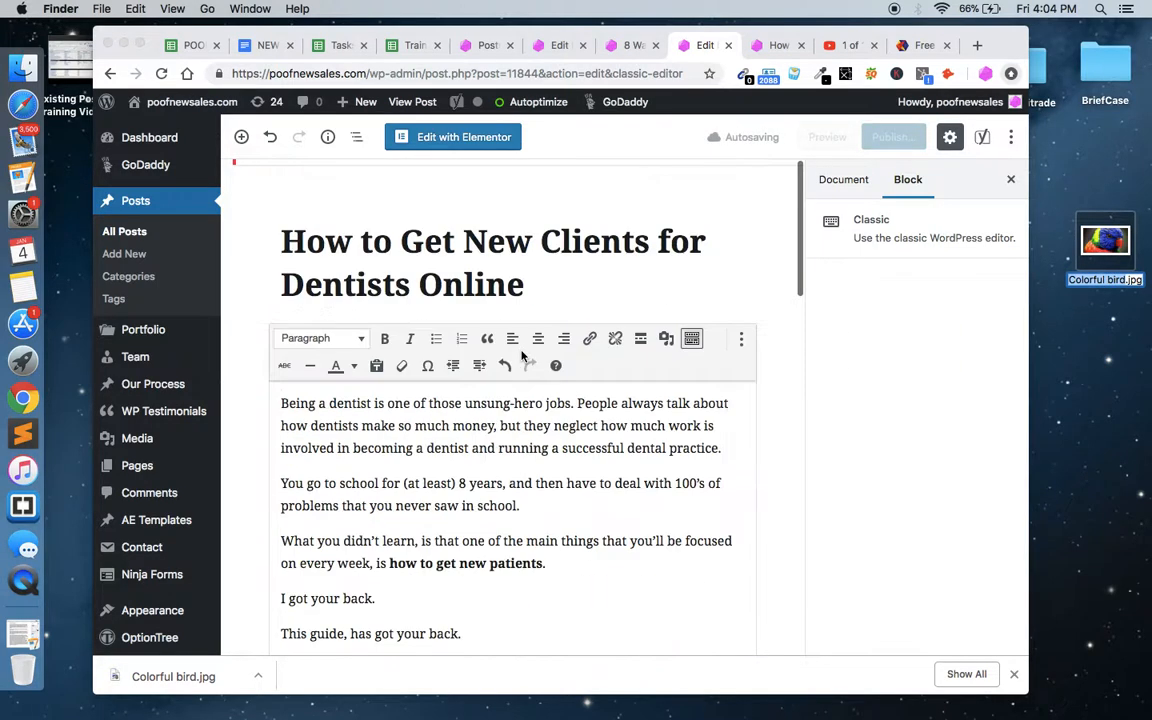
scroll(588, 454, down, 2)
scroll(588, 454, down, 7)
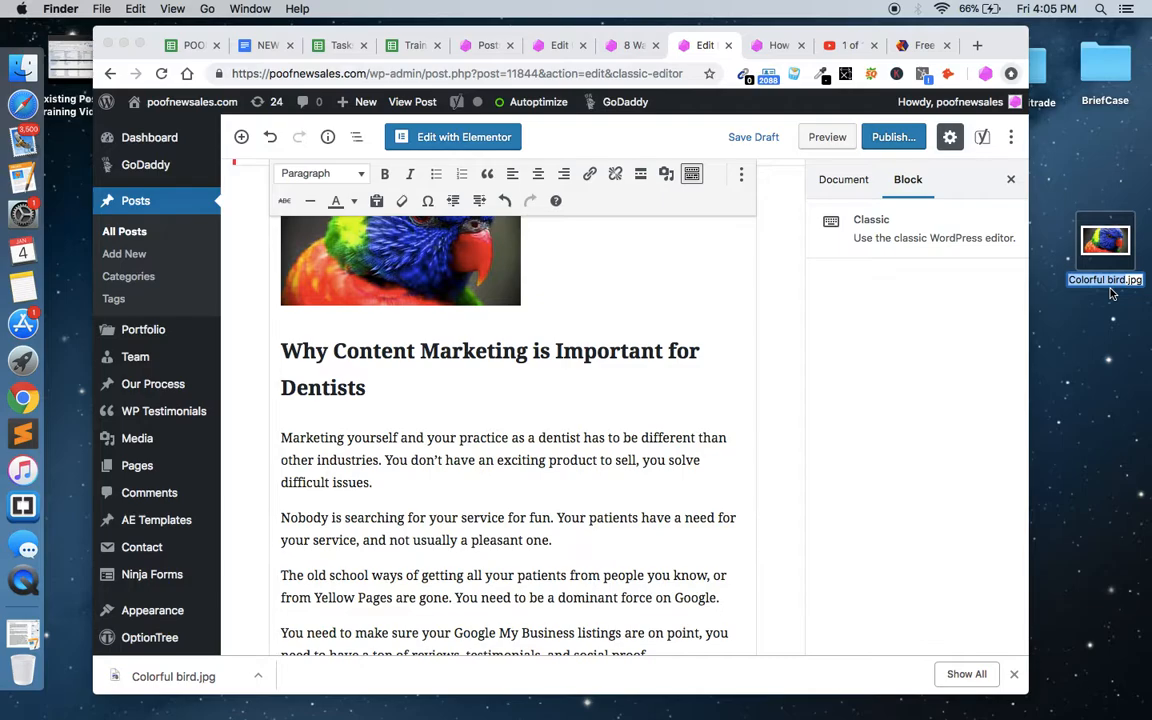
key(Return)
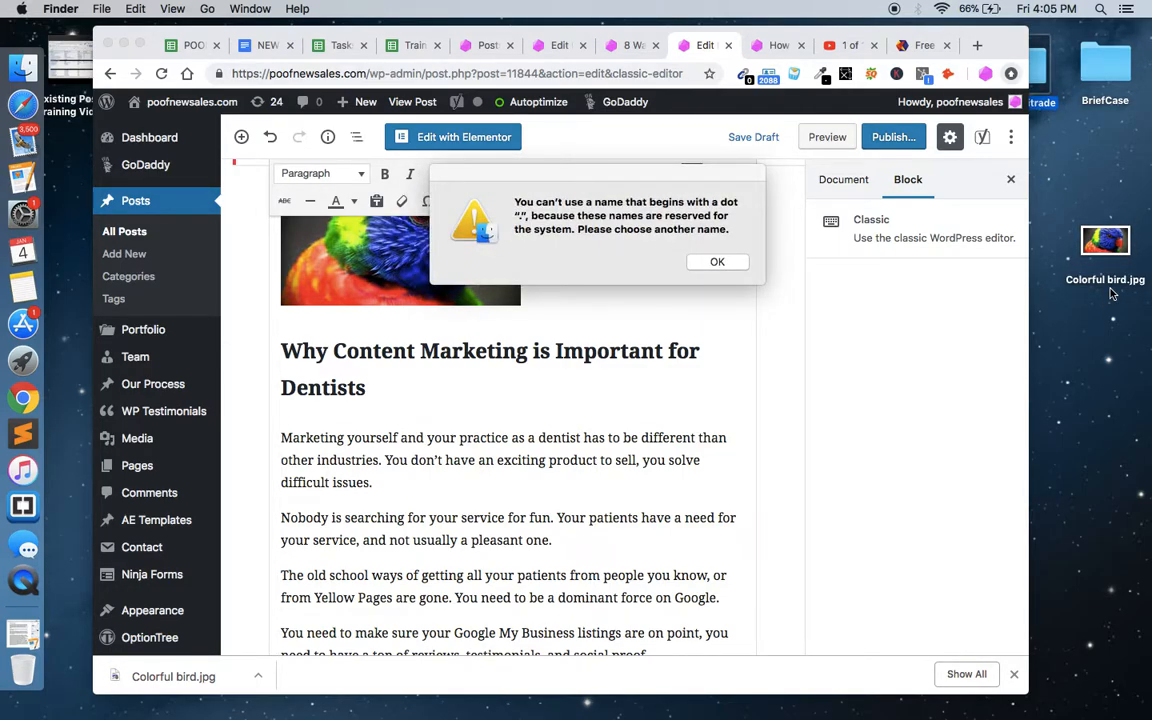
key(Return)
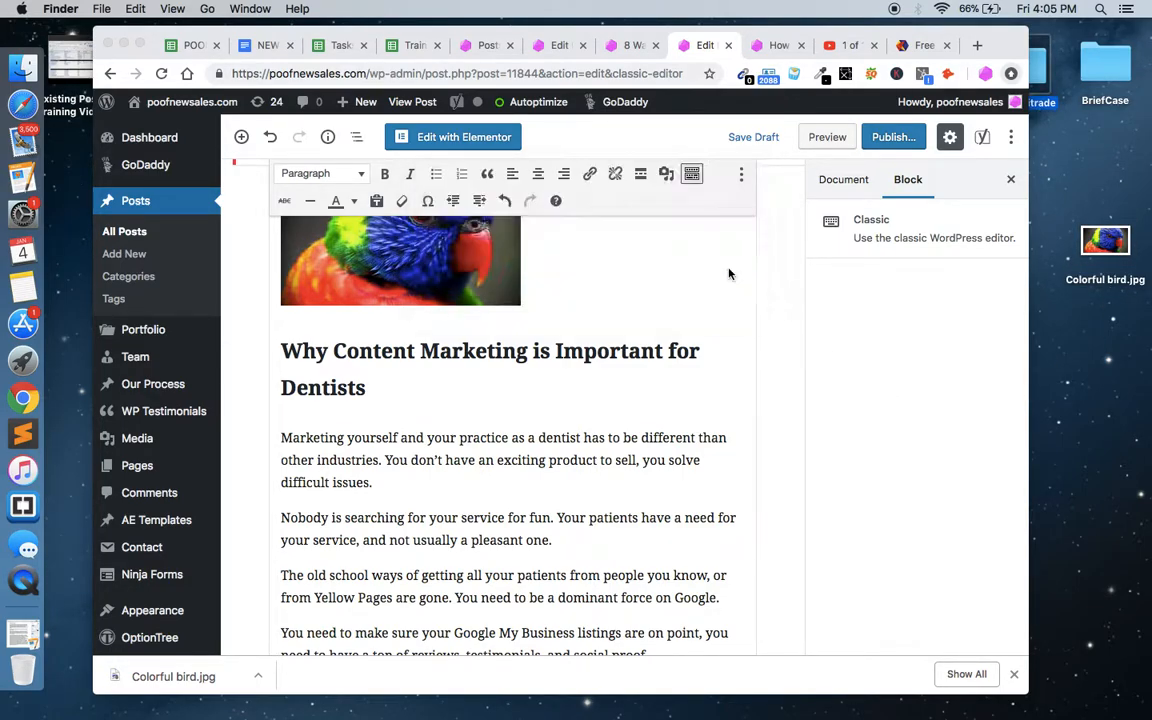
Step: Rename the desktop file Colorful bird.jpg as why-content-marketing-is-important-for-dentists.jpg
click(1089, 284)
key(Return)
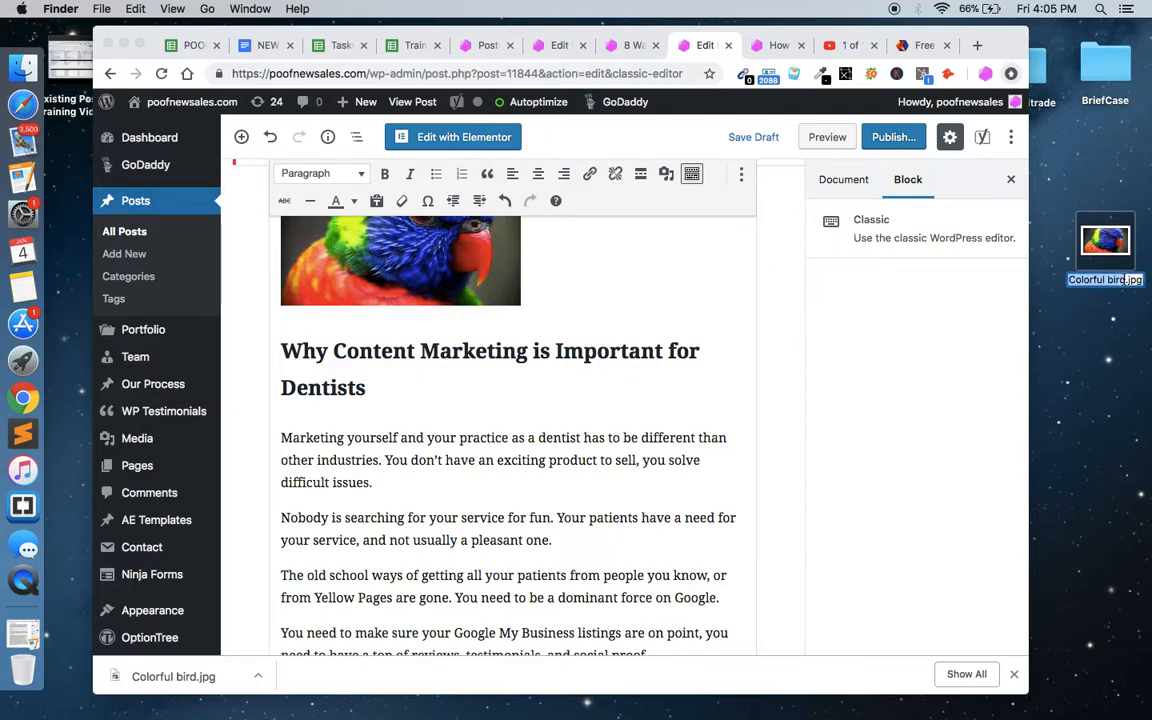
text(why-)
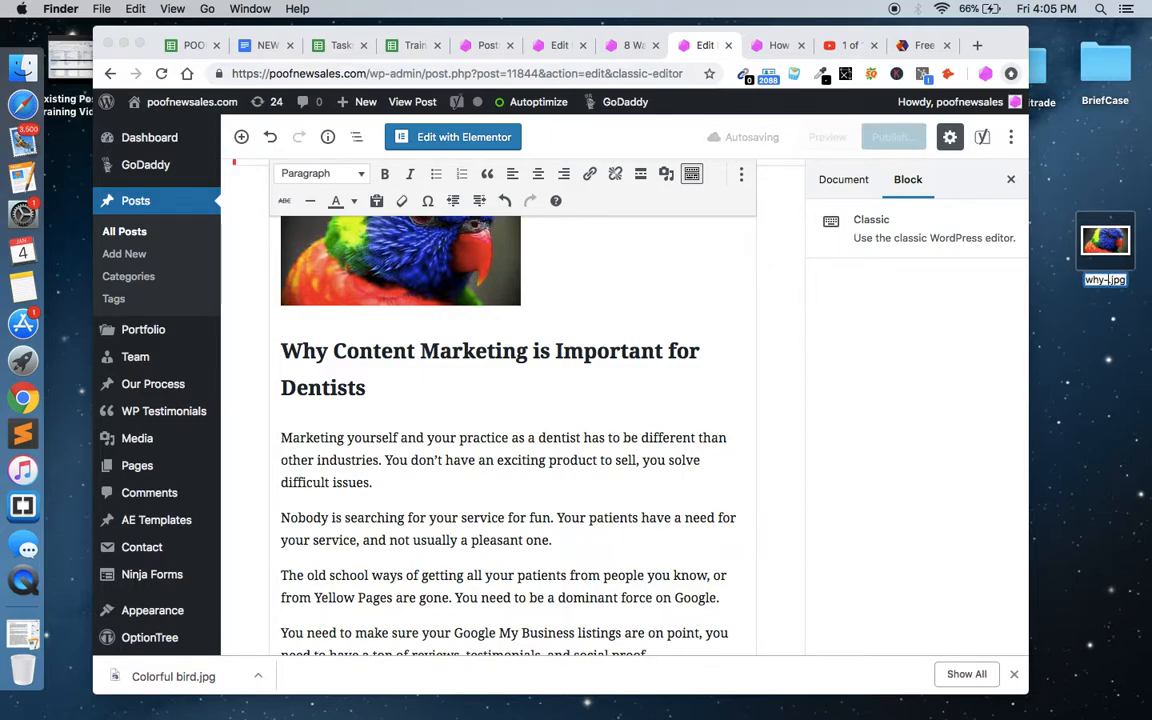
text(content-d)
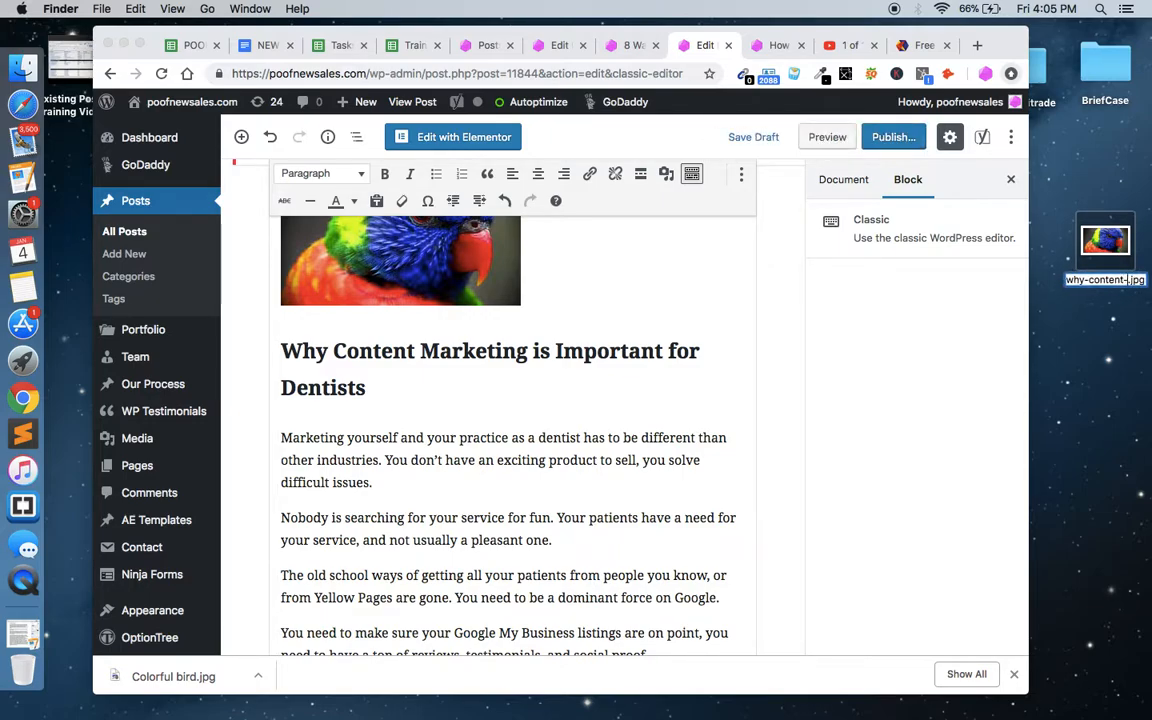
key(BackSpace)
text(marketing-is)
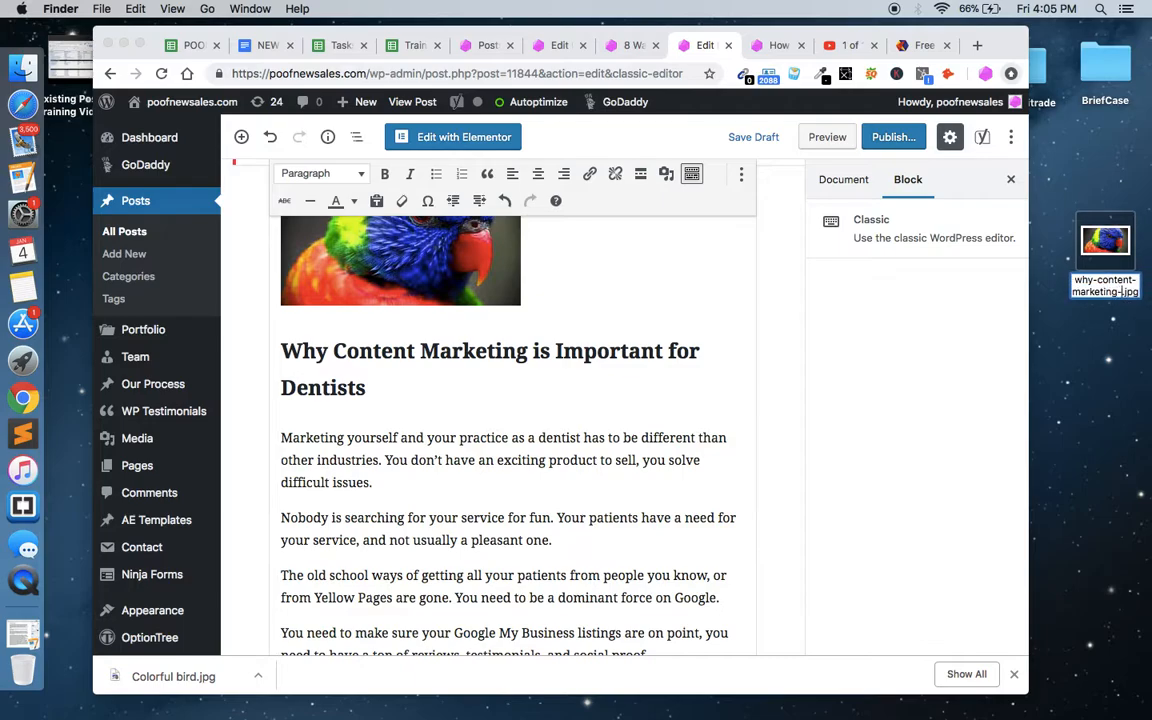
text(-important-)
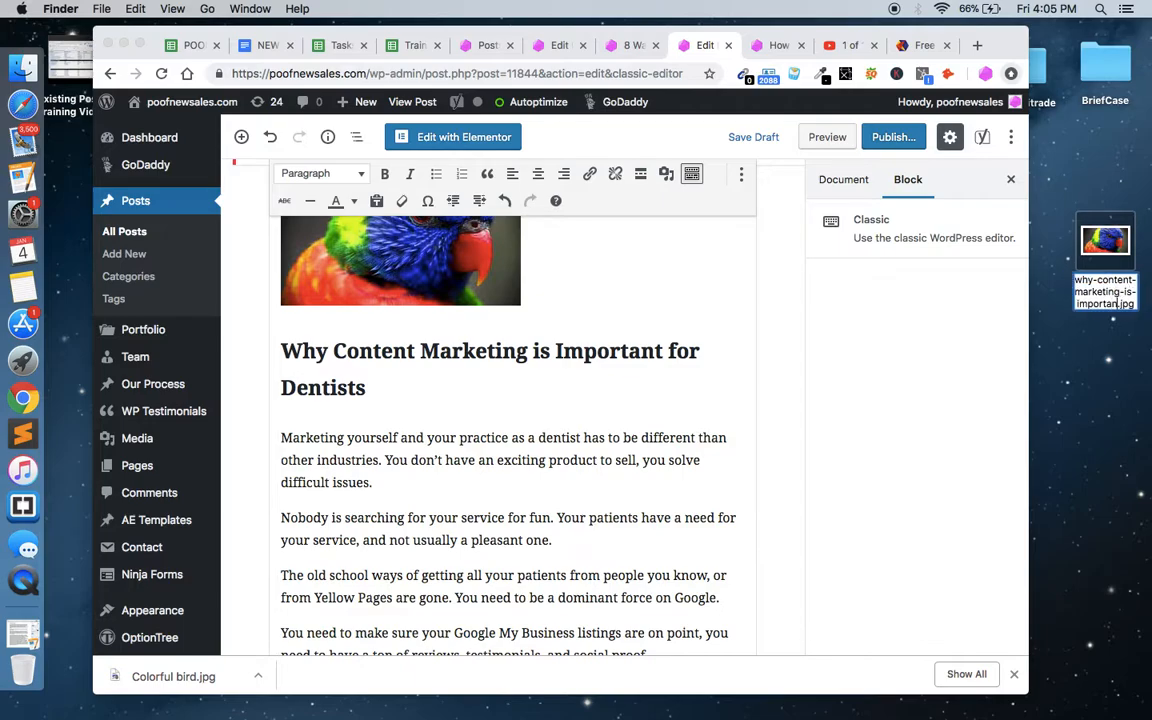
text(for-dentists)
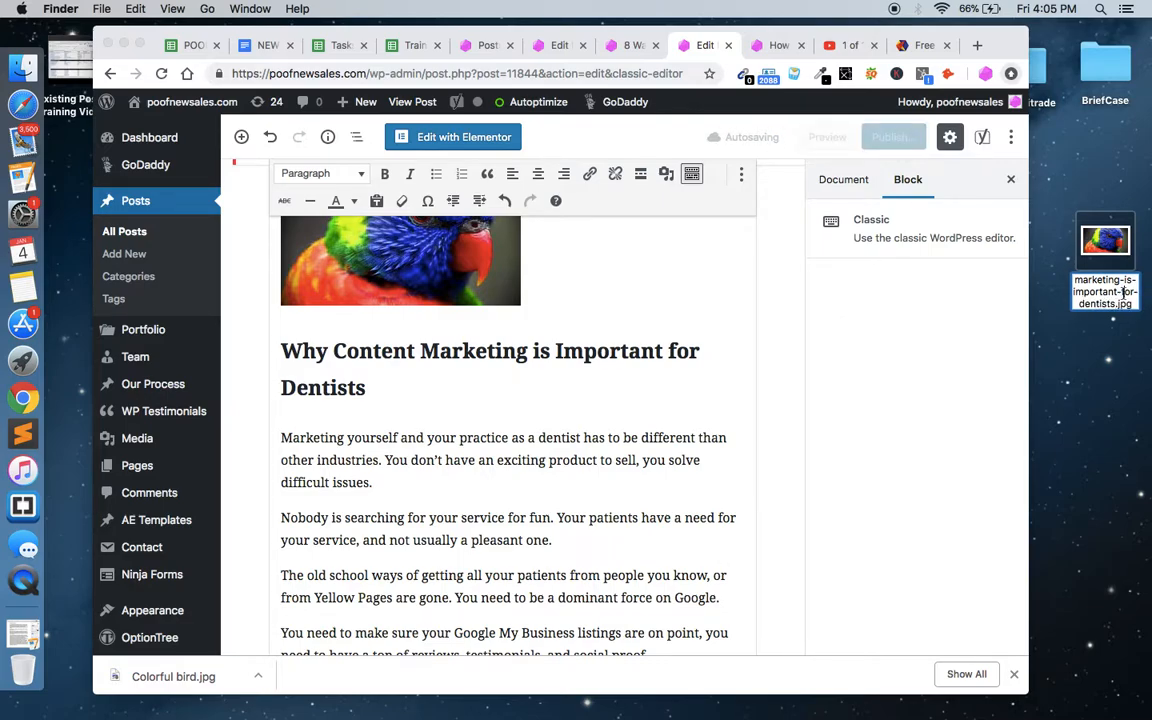
click(1110, 390)
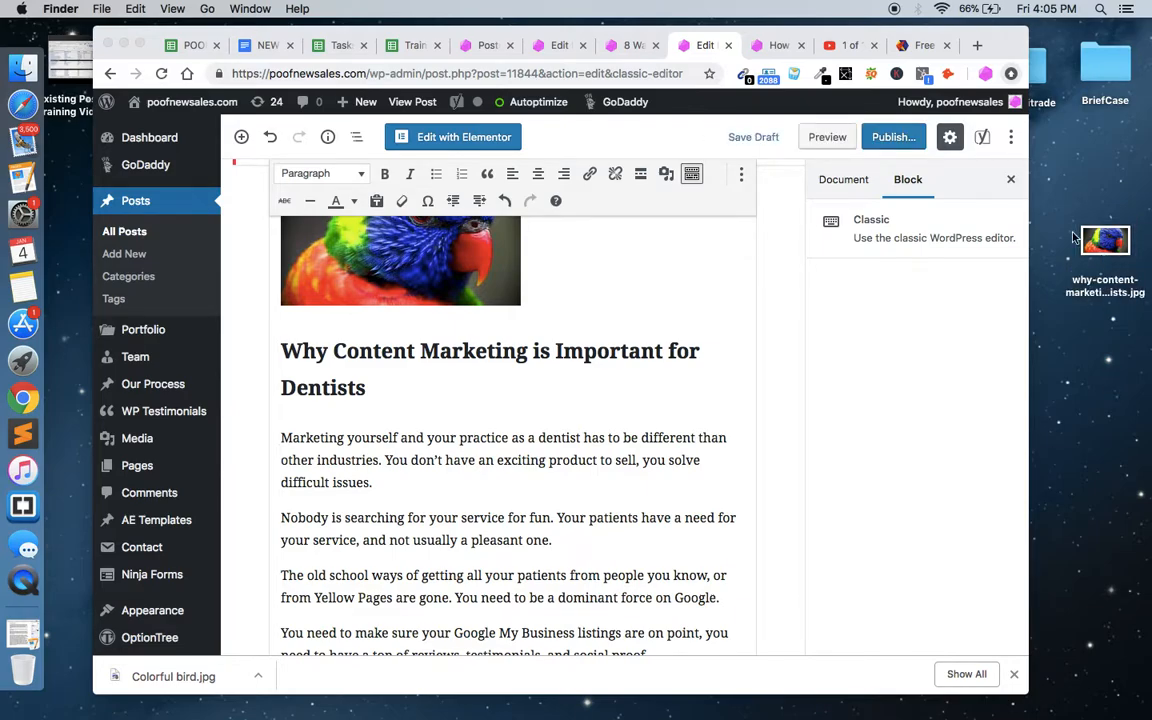
Step: Insert an empty line between the paragraph ending "when the time is right." and the "Perfect Your GMB" heading
scroll(513, 397, up, 3)
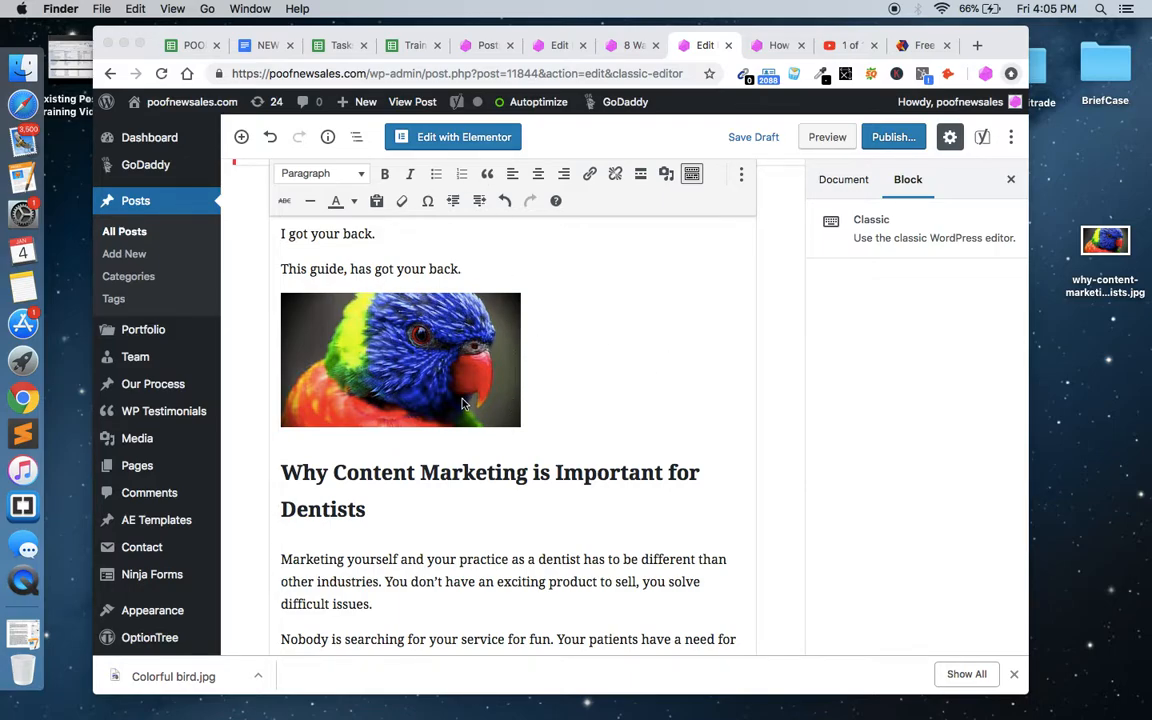
scroll(387, 467, down, 5)
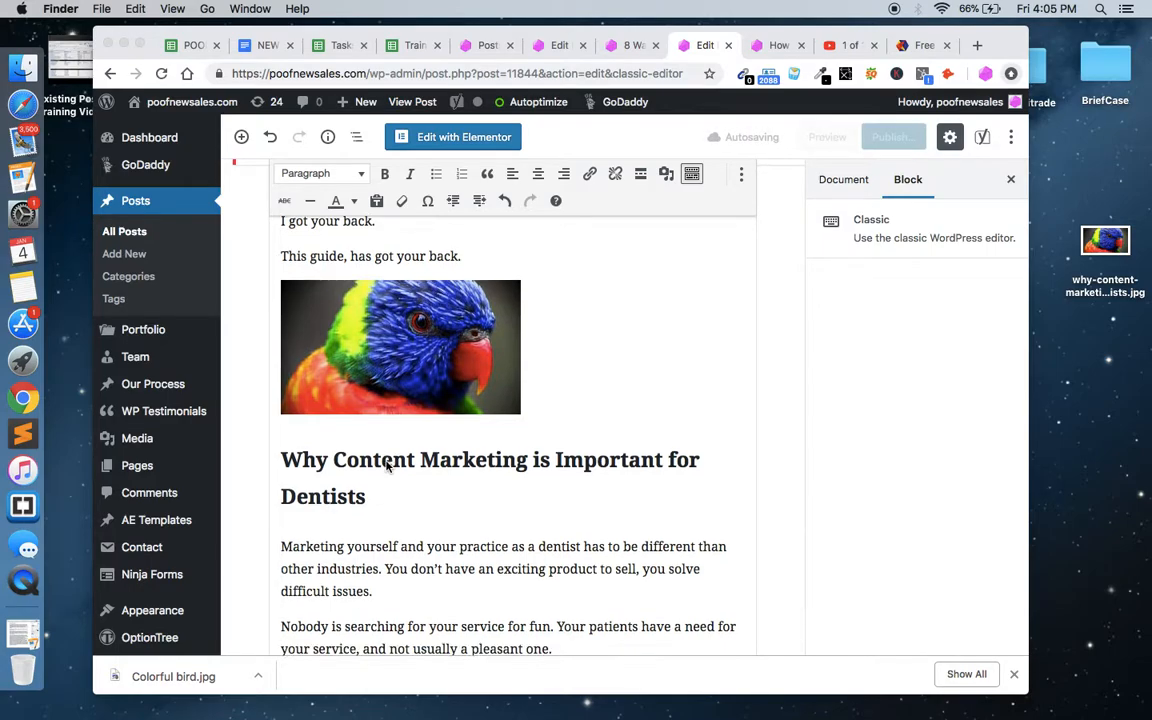
click(525, 400)
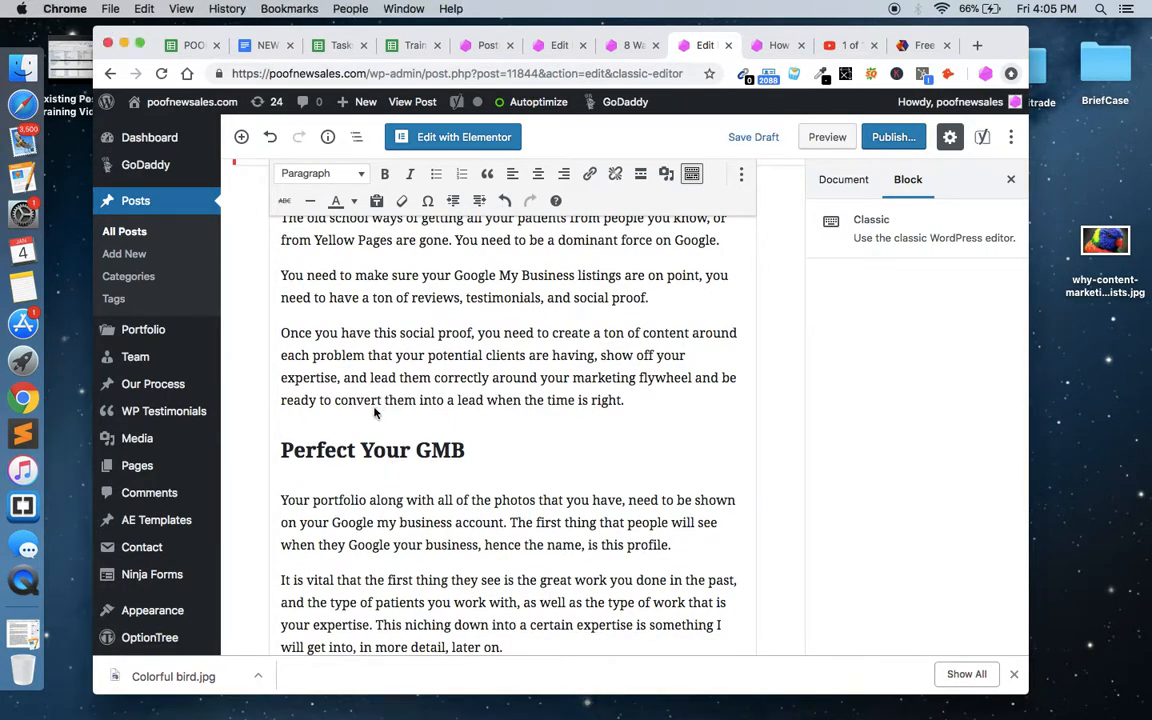
key(Return)
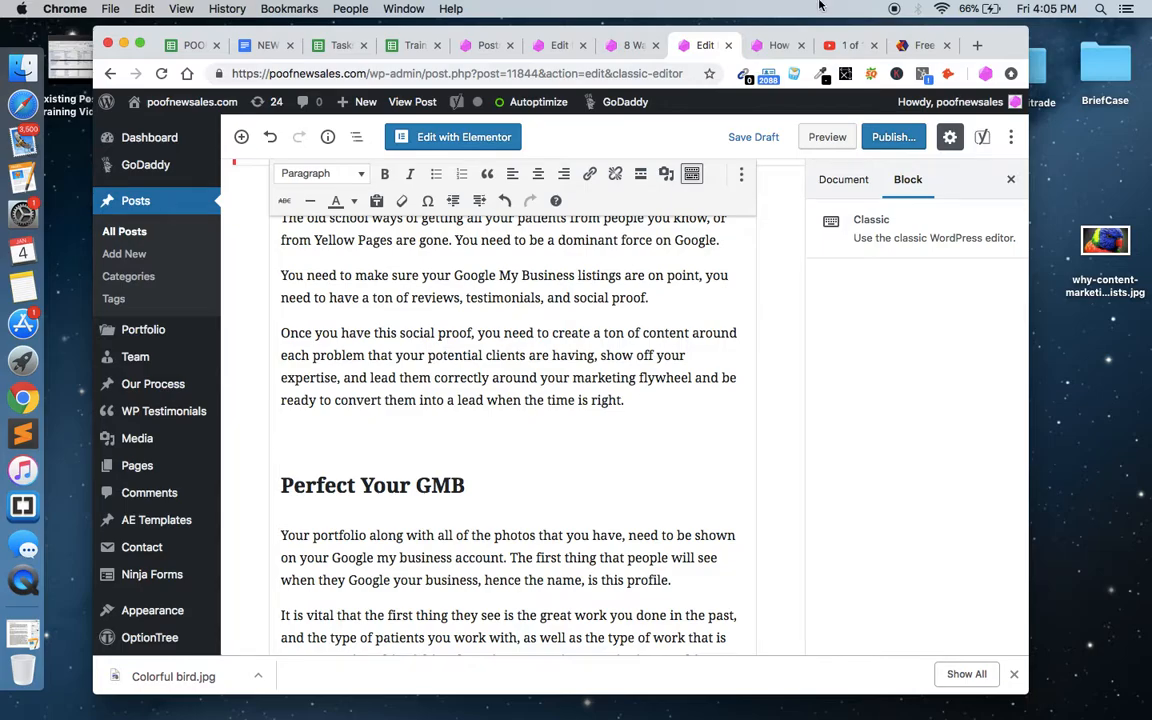
Step: Look through the article's sections from "Perfect Your GMB" down to the buyer persona lists
scroll(425, 270, down, 2)
scroll(425, 270, up, 1)
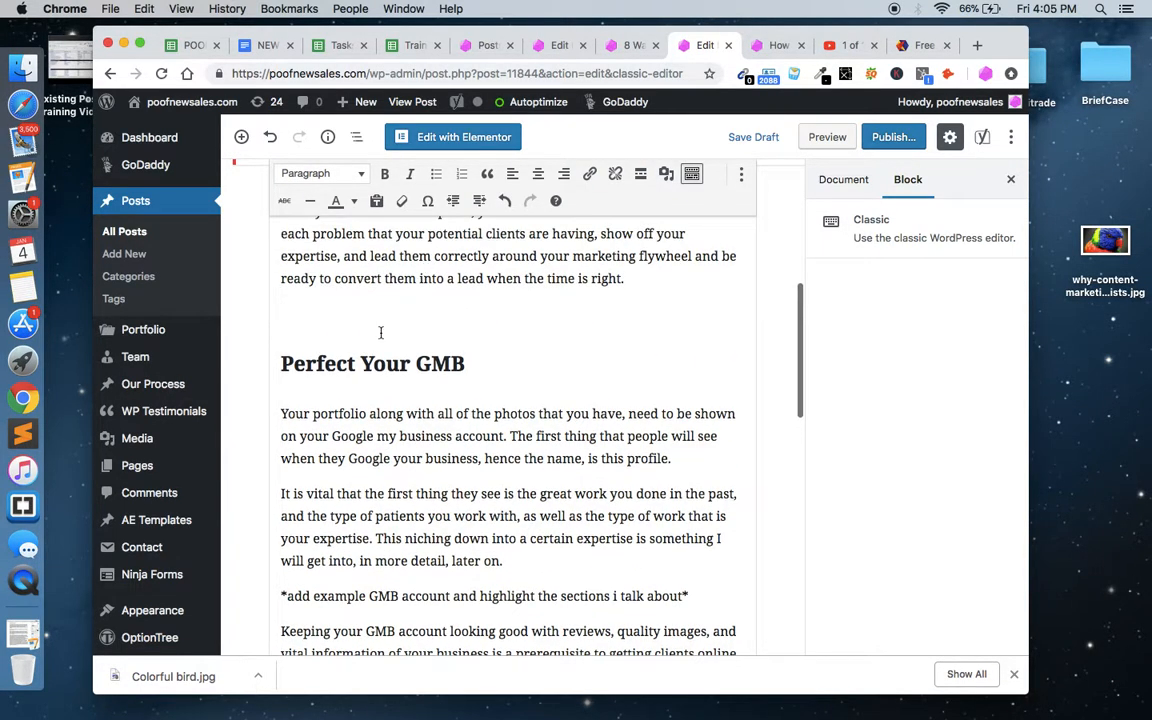
scroll(394, 365, down, 1)
scroll(394, 365, up, 1)
scroll(394, 365, down, 2)
scroll(394, 365, down, 2)
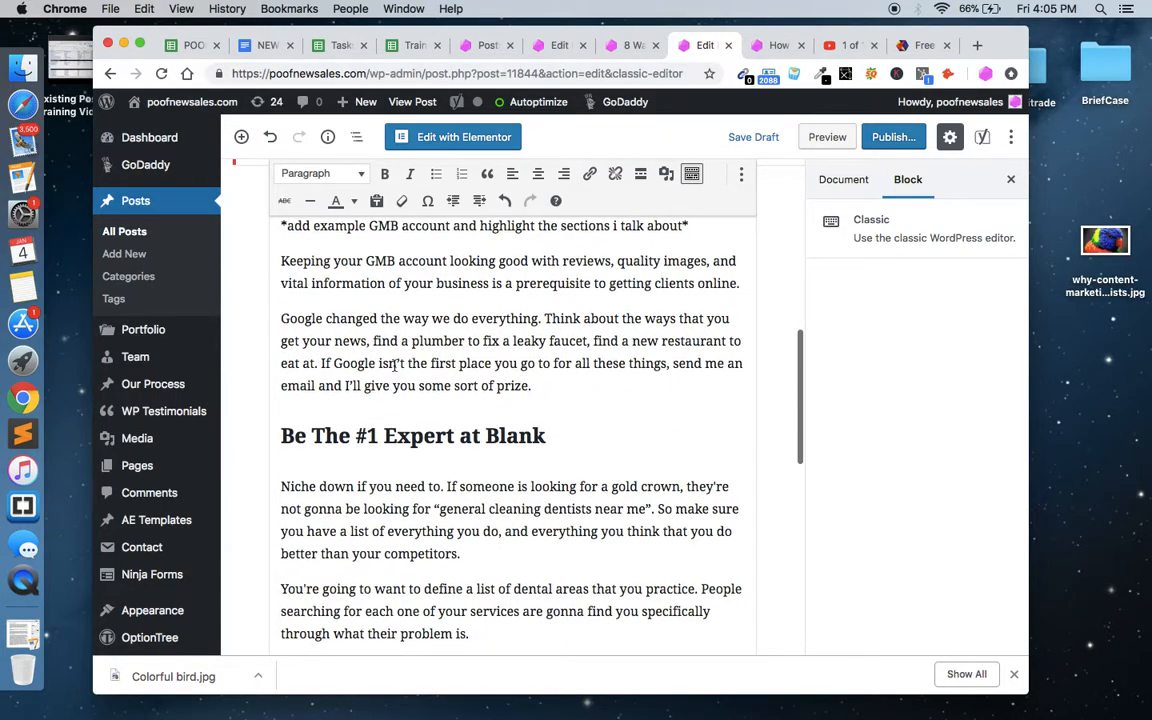
scroll(394, 365, down, 3)
scroll(392, 364, down, 6)
scroll(396, 364, down, 5)
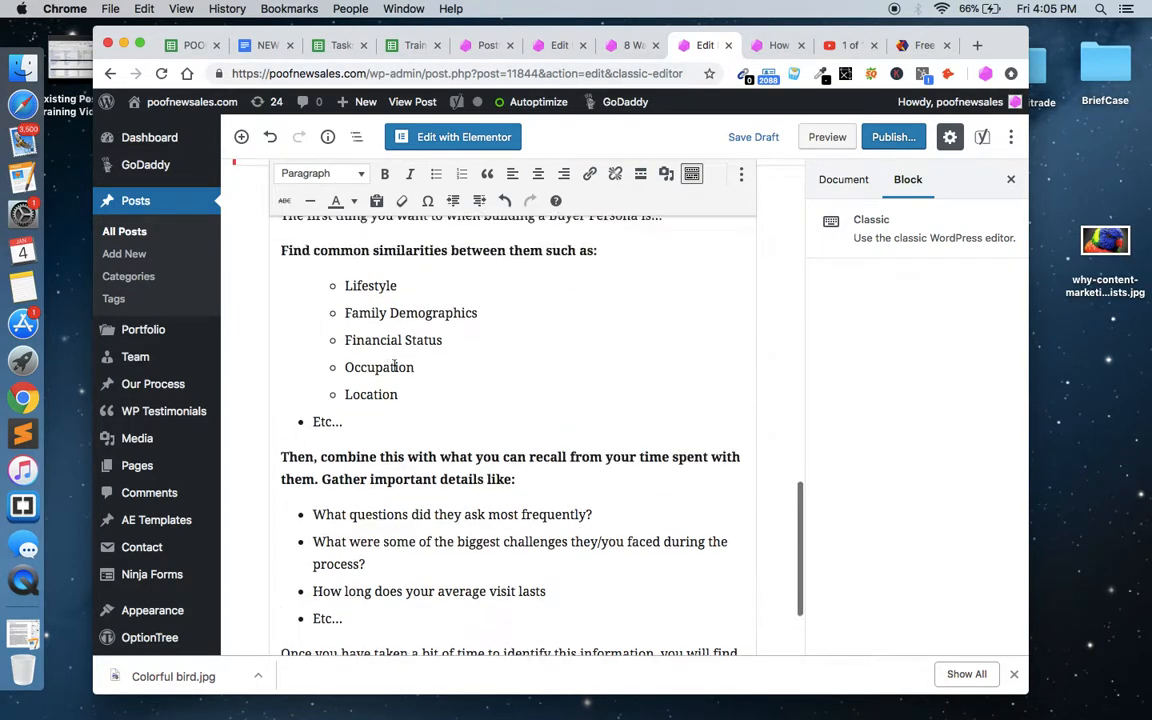
scroll(394, 365, up, 15)
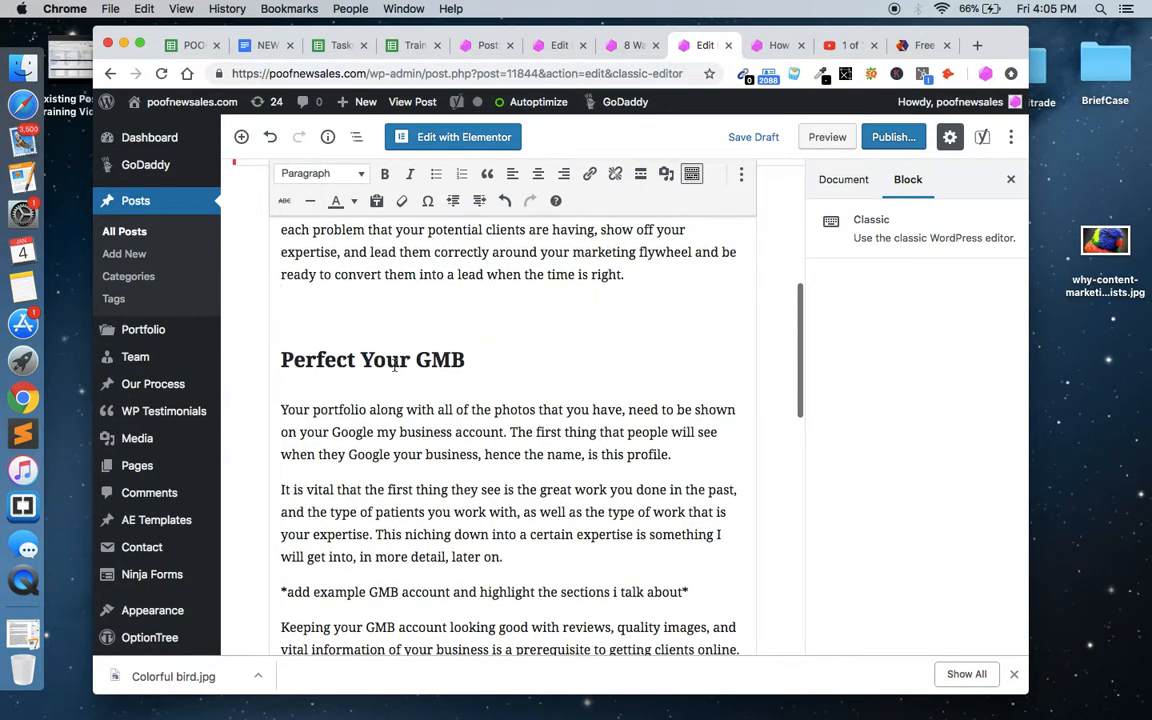
Step: Search for "google my business" in a new tab and open the Google My Business homepage
key(super+t)
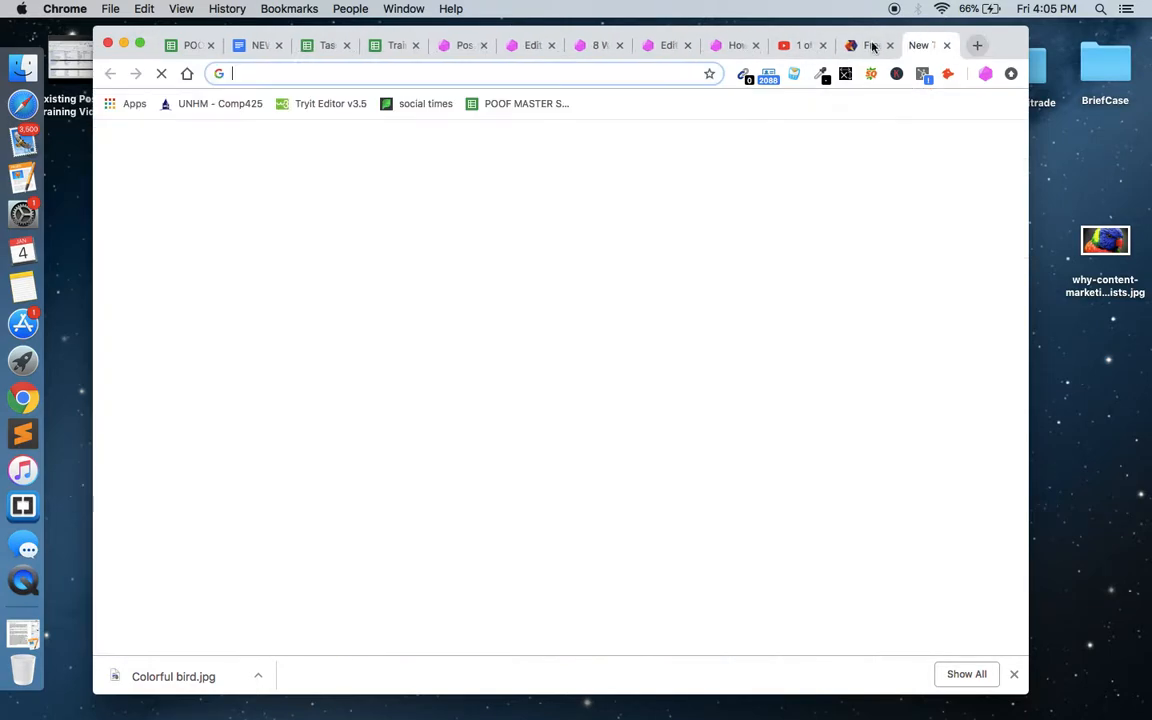
text(googl)
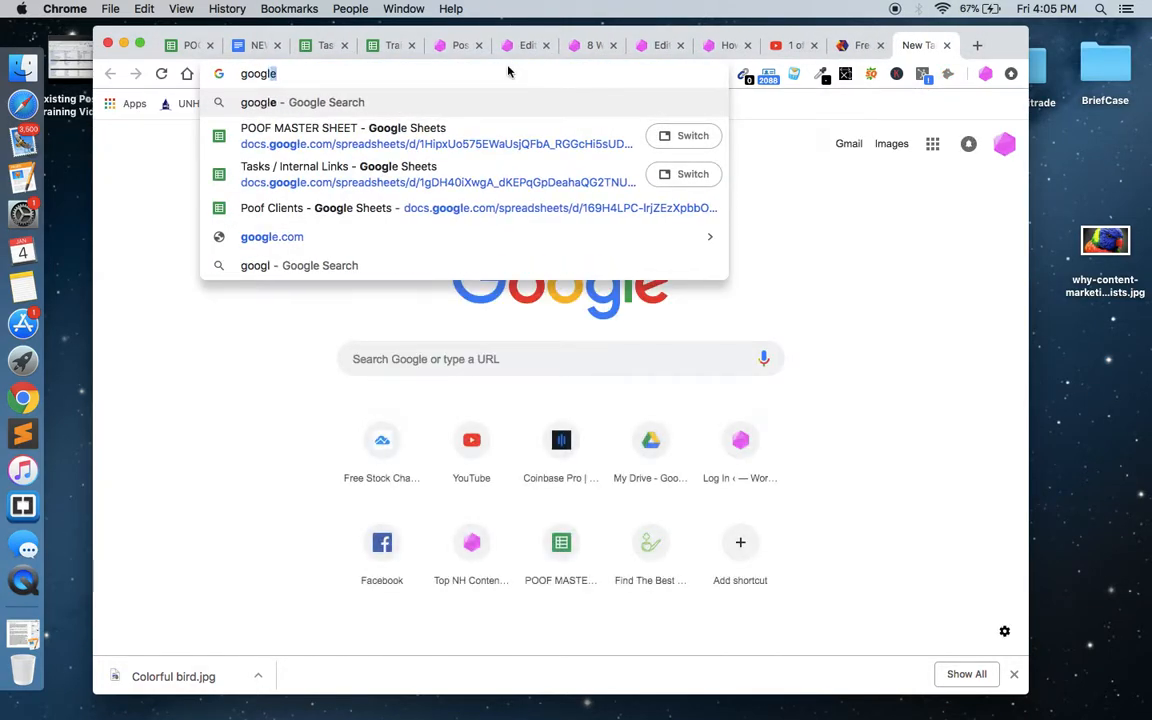
text(e my business)
key(Return)
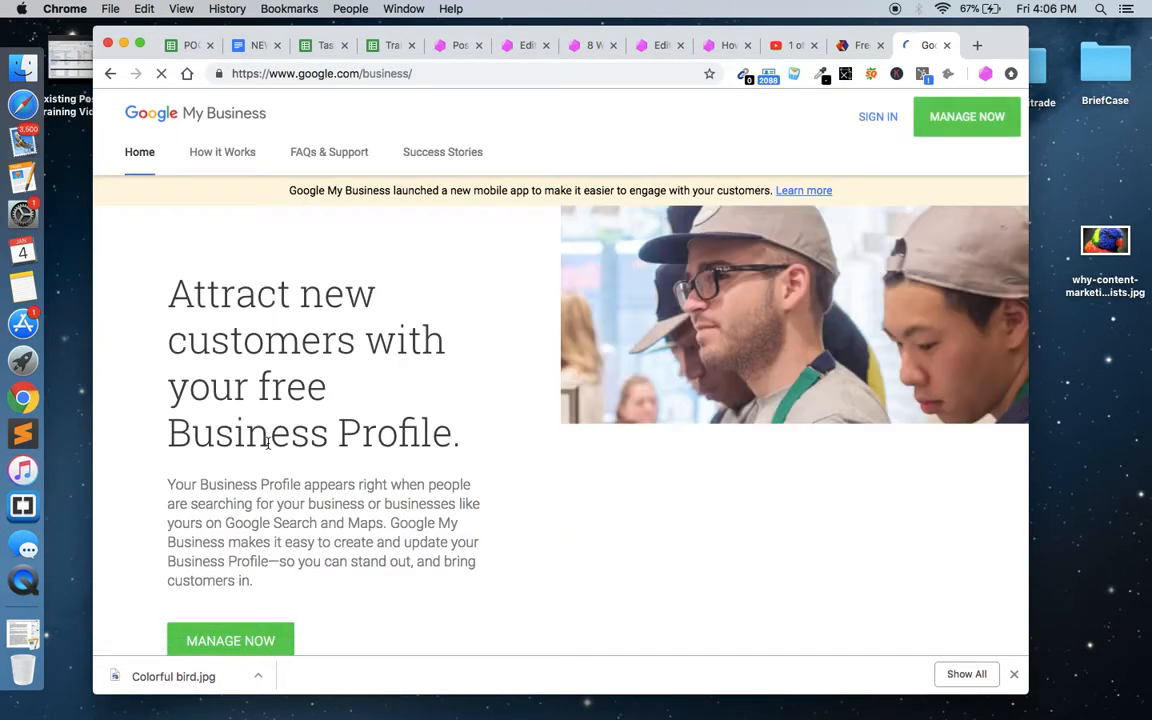
Step: Capture a screenshot of the Google My Business homepage area, about 1132 by 669 pixels
key(super+shift+4)
drag(111, 90, 1017, 626)
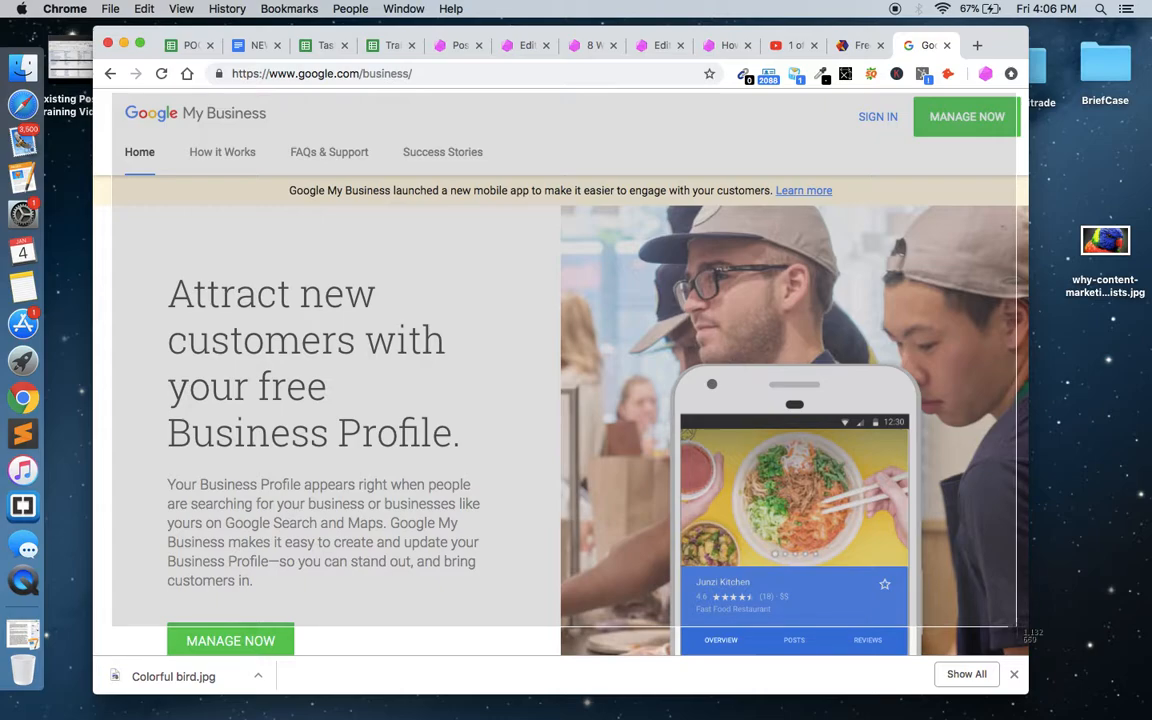
drag(1017, 626, 1017, 627)
drag(1018, 622, 1018, 622)
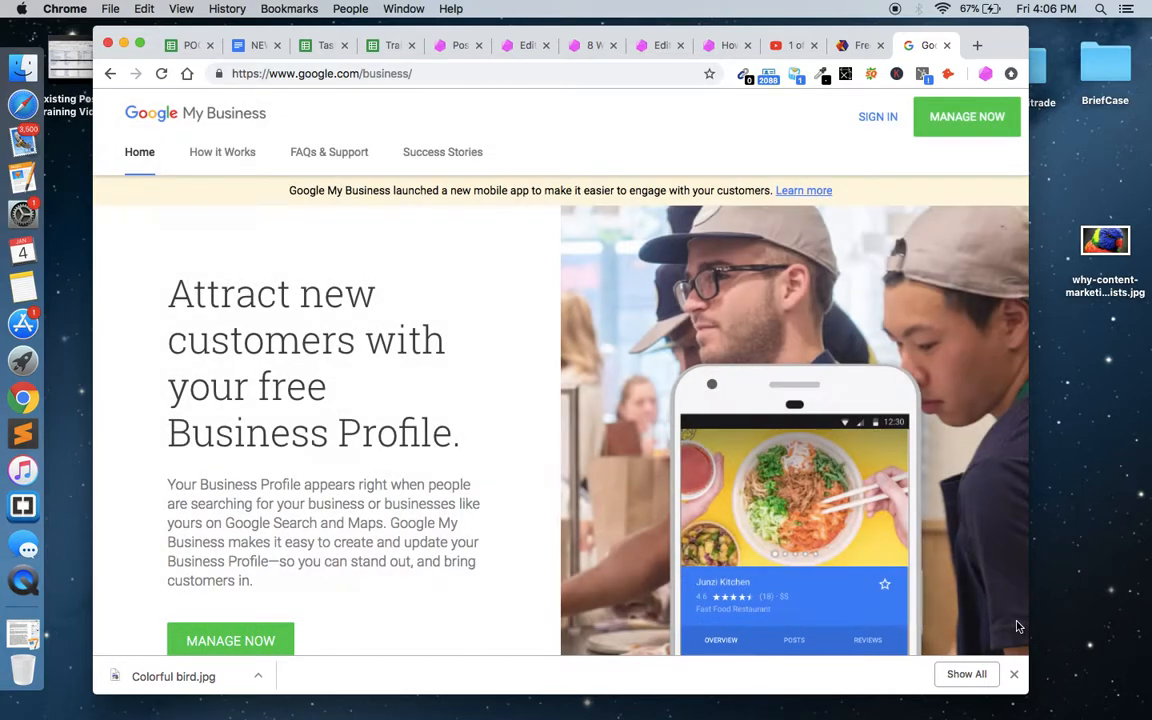
Step: Rename the new screenshot file on the desktop as how-to-get-more-dentist-clients
click(1106, 378)
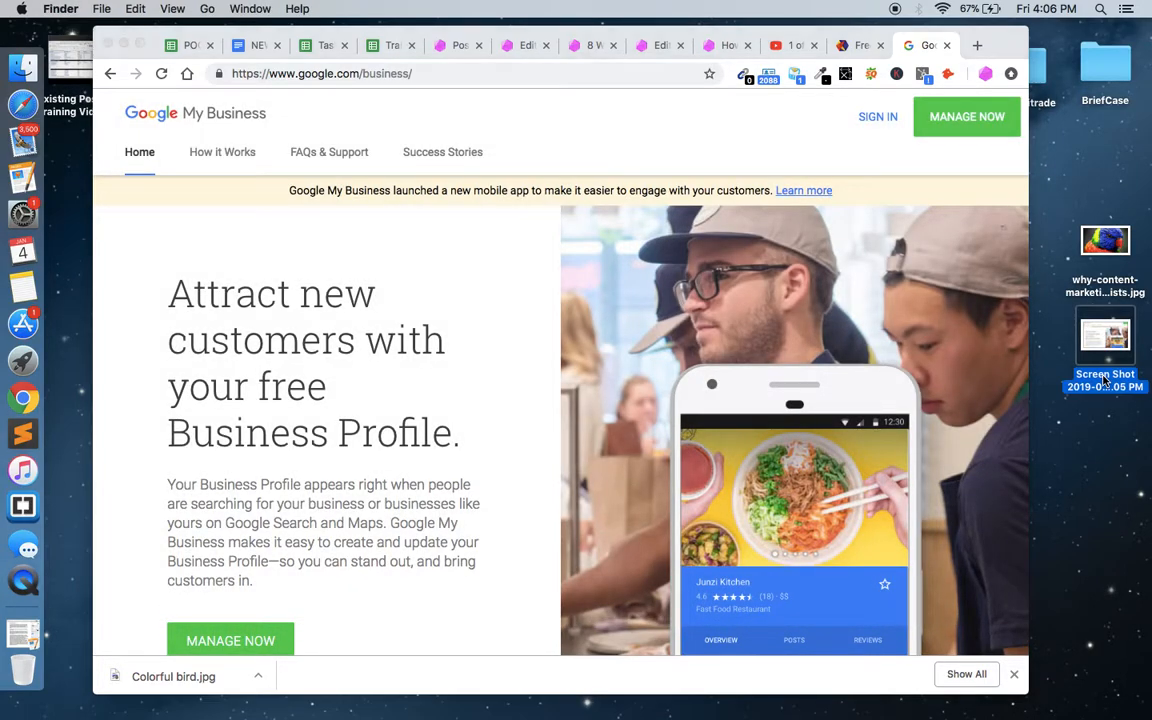
click(1082, 379)
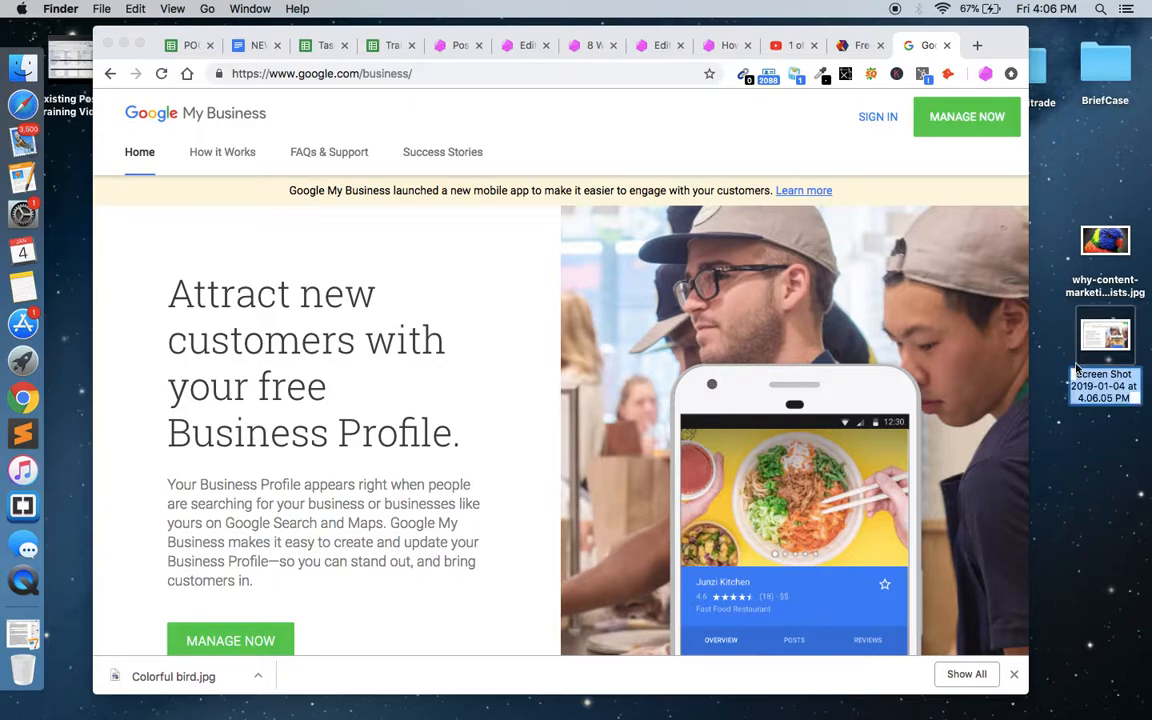
text(how-to-gfet)
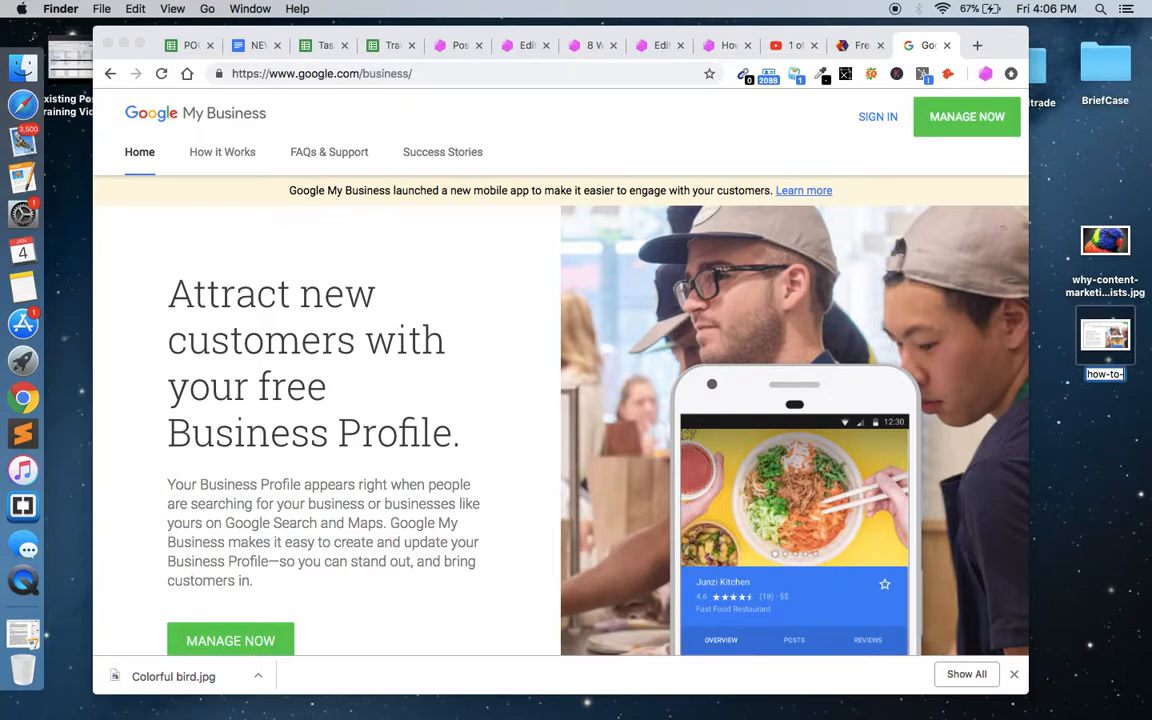
key(BackSpace)
key(BackSpace)
key(BackSpace)
text(et-more-dentist)
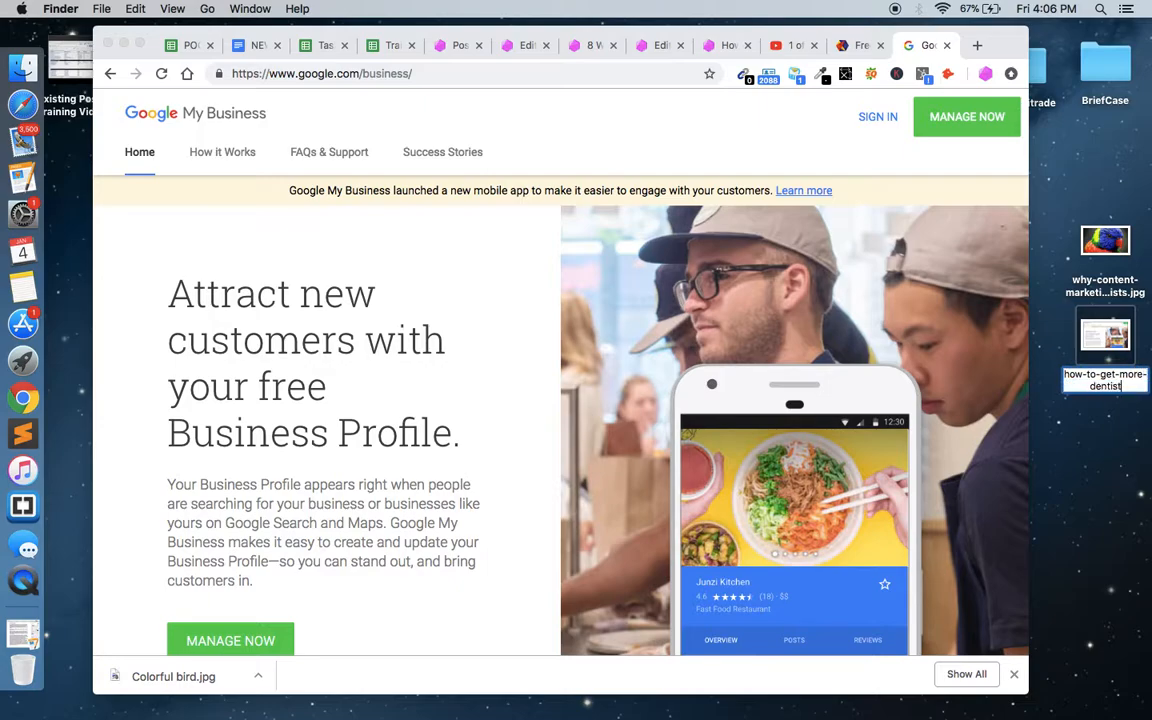
text(-clients)
key(Return)
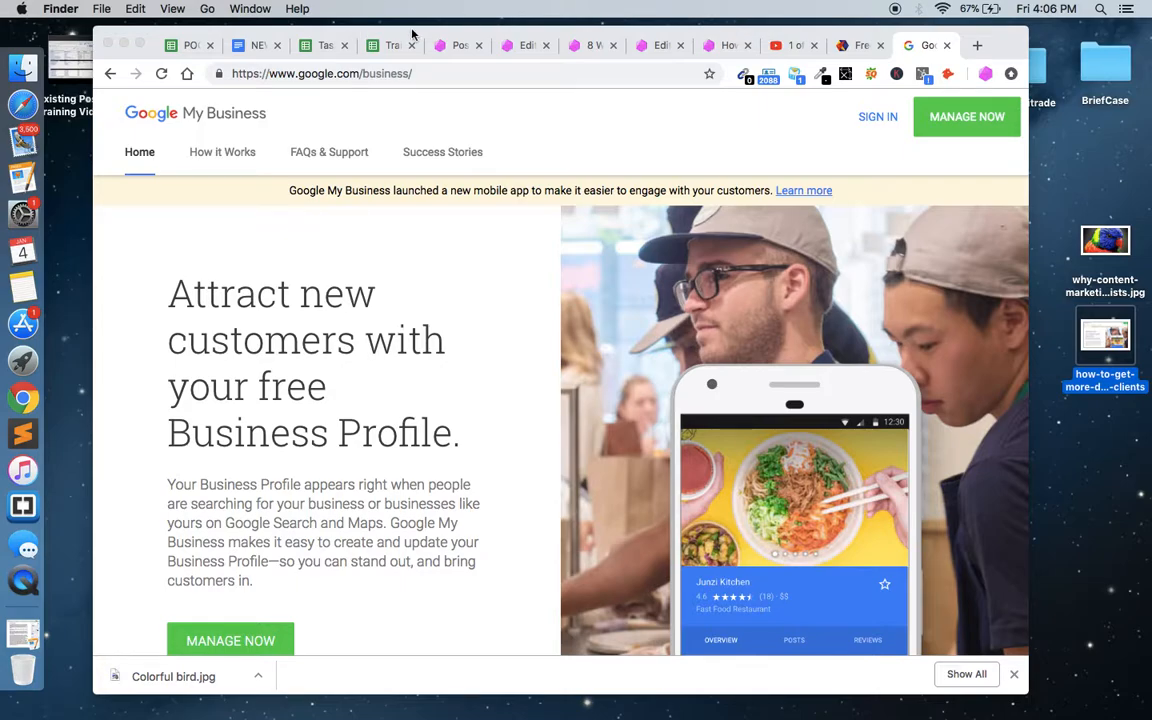
Step: Return to the dentist post's editor and upload the how-to-get-more-dentist-clients image from the desktop to the media library
click(663, 47)
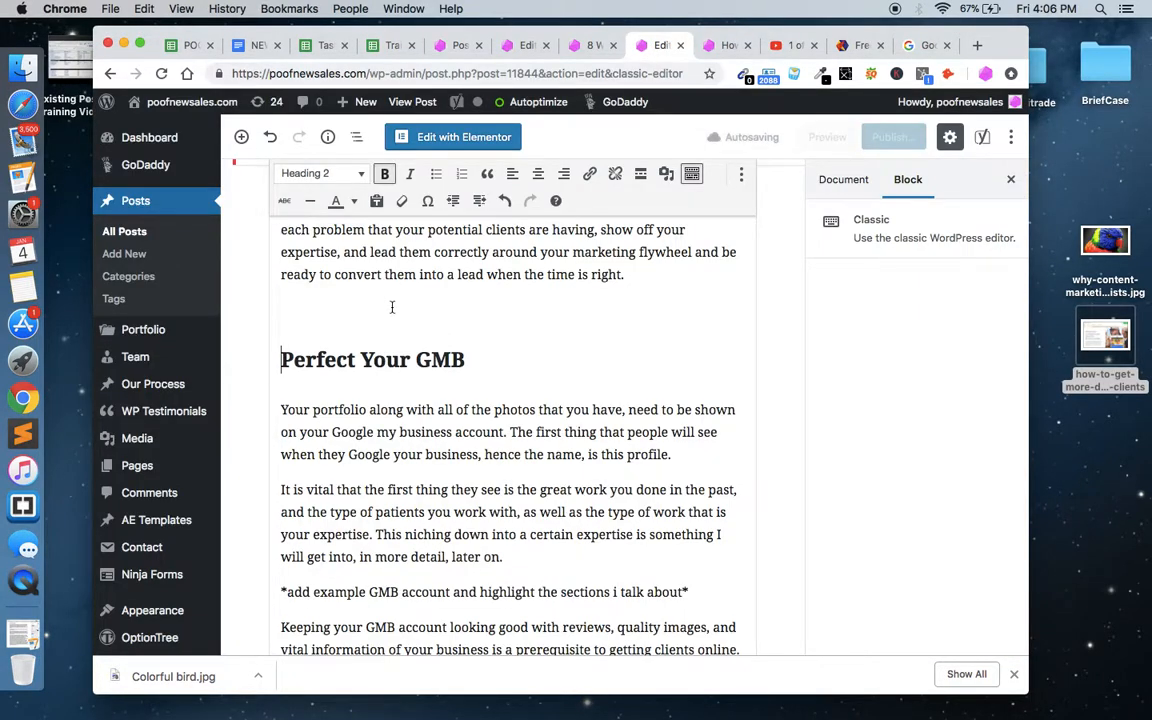
scroll(672, 178, up, 4)
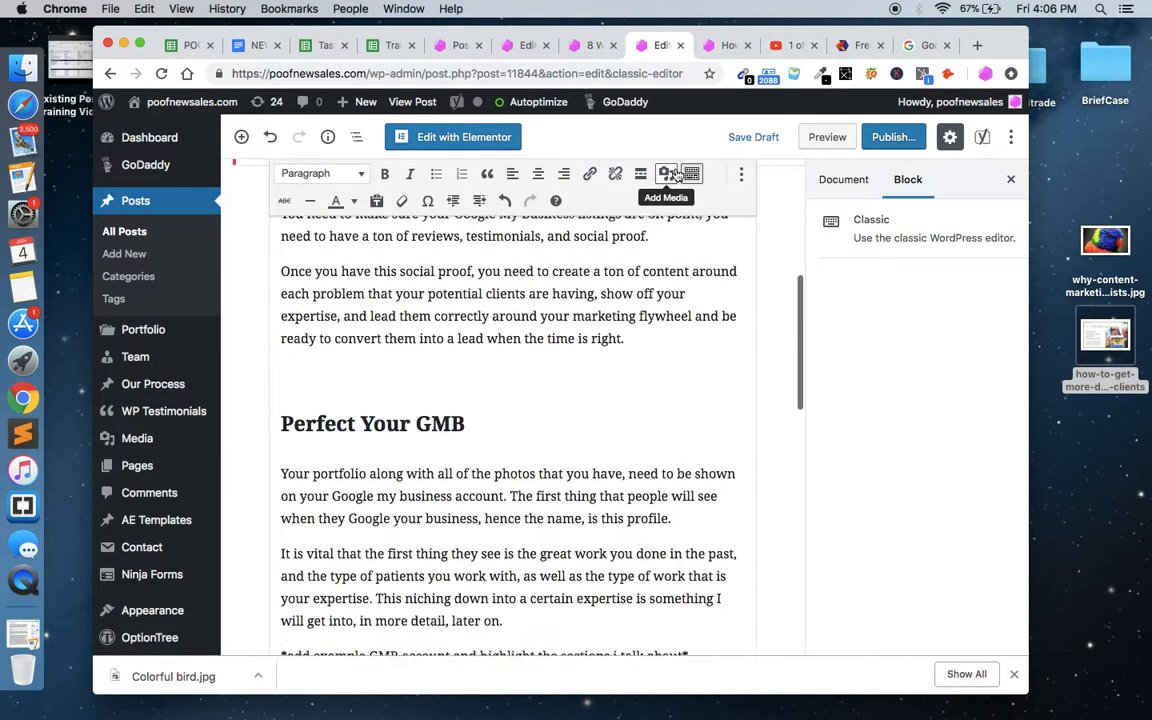
click(676, 175)
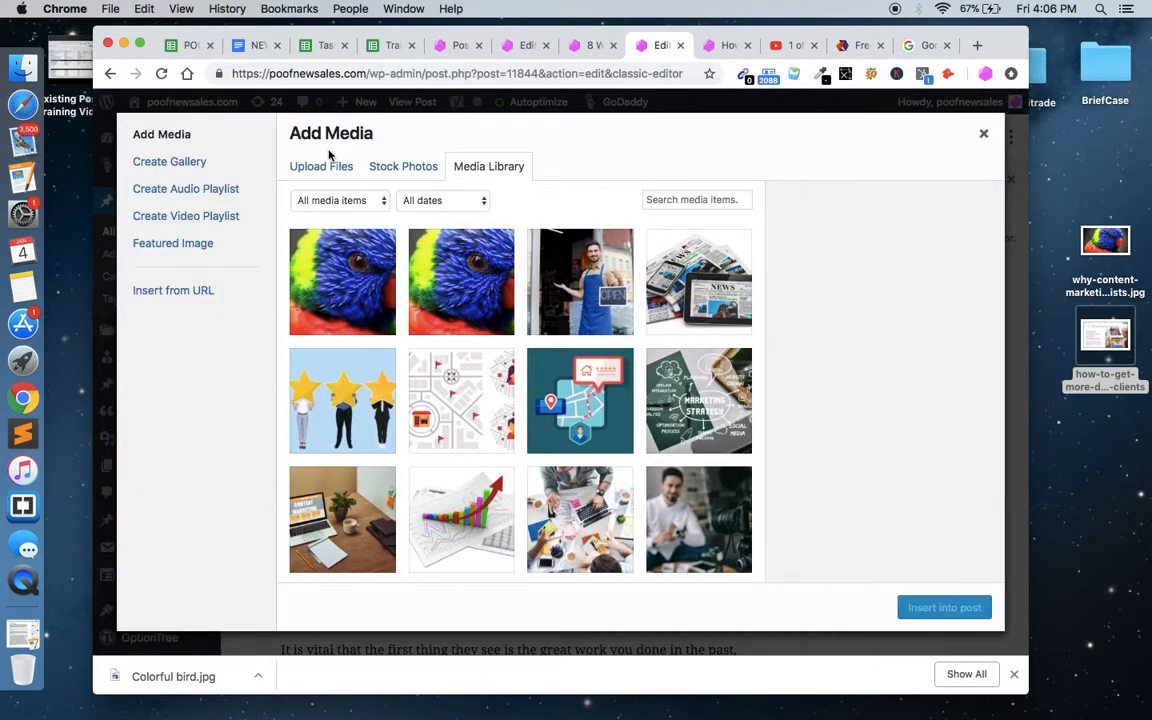
click(325, 163)
drag(1105, 340, 660, 443)
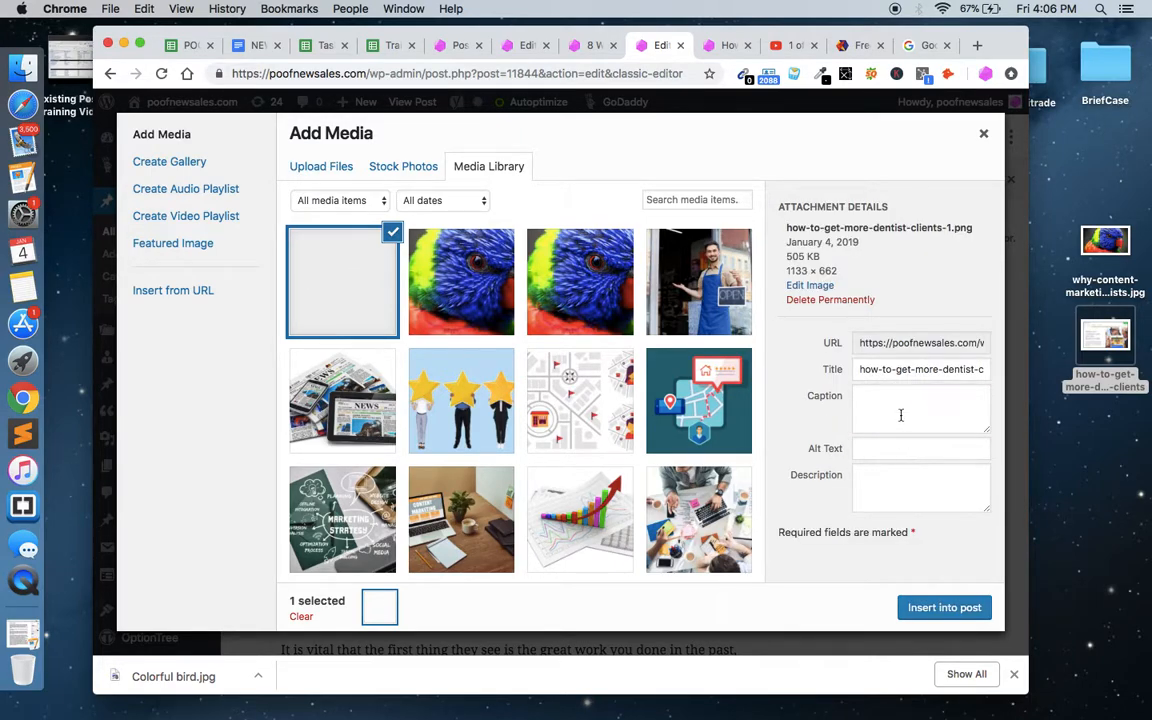
Step: Clear the uploaded image's title and set its alt text to "best ways to get more dentist clients"
drag(860, 433, 985, 433)
key(cmd+c)
key(BackSpace)
click(885, 509)
key(cmd+v)
key(Up)
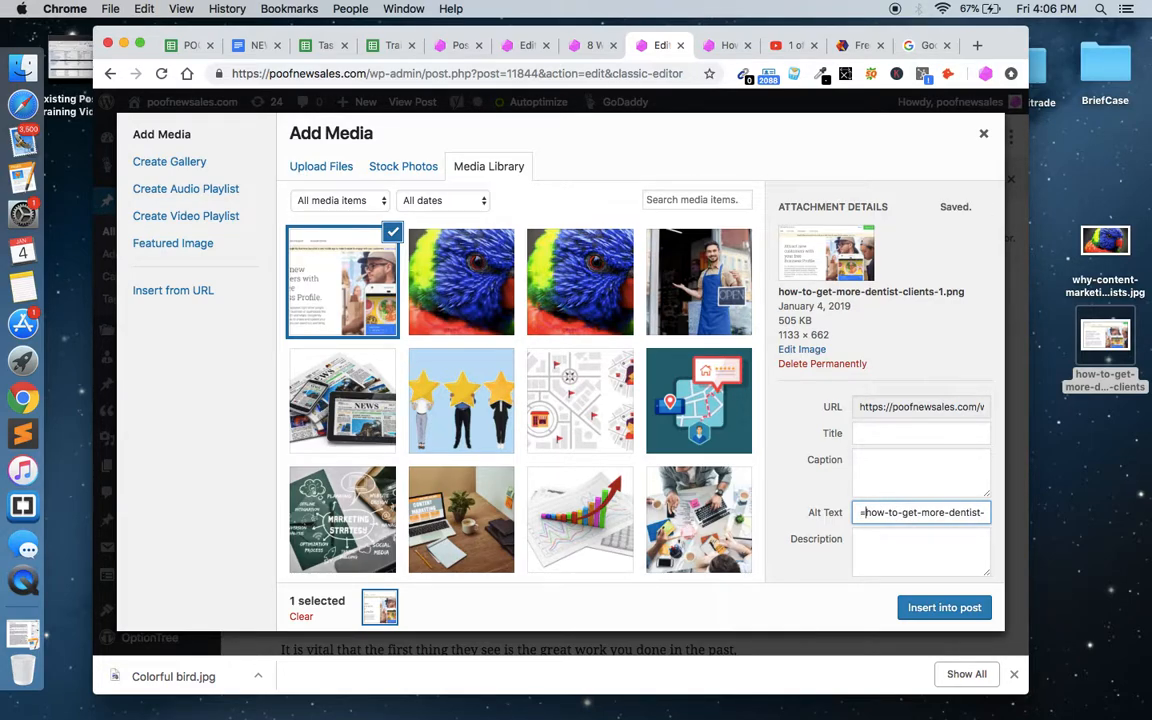
key(Up)
key(super+a)
key(BackSpace)
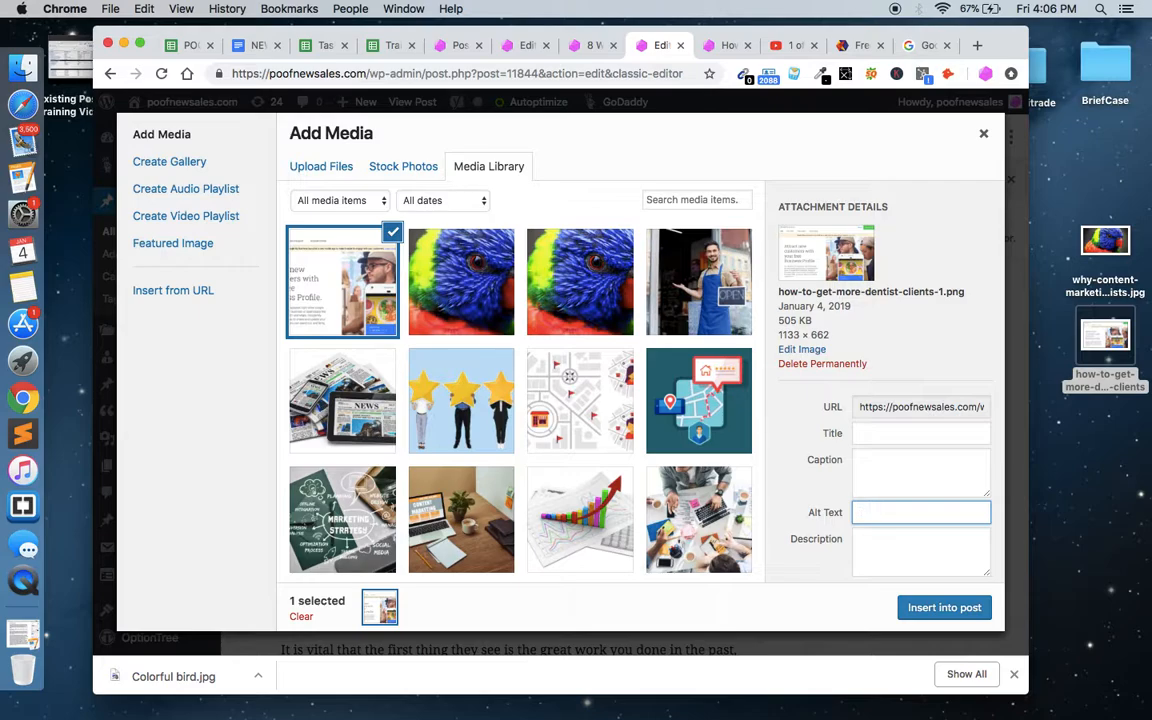
text(best ways to g)
text(et more dentist cli)
text(ents)
Step: Insert the image above the "Perfect Your GMB" heading and save the post as a draft
click(944, 607)
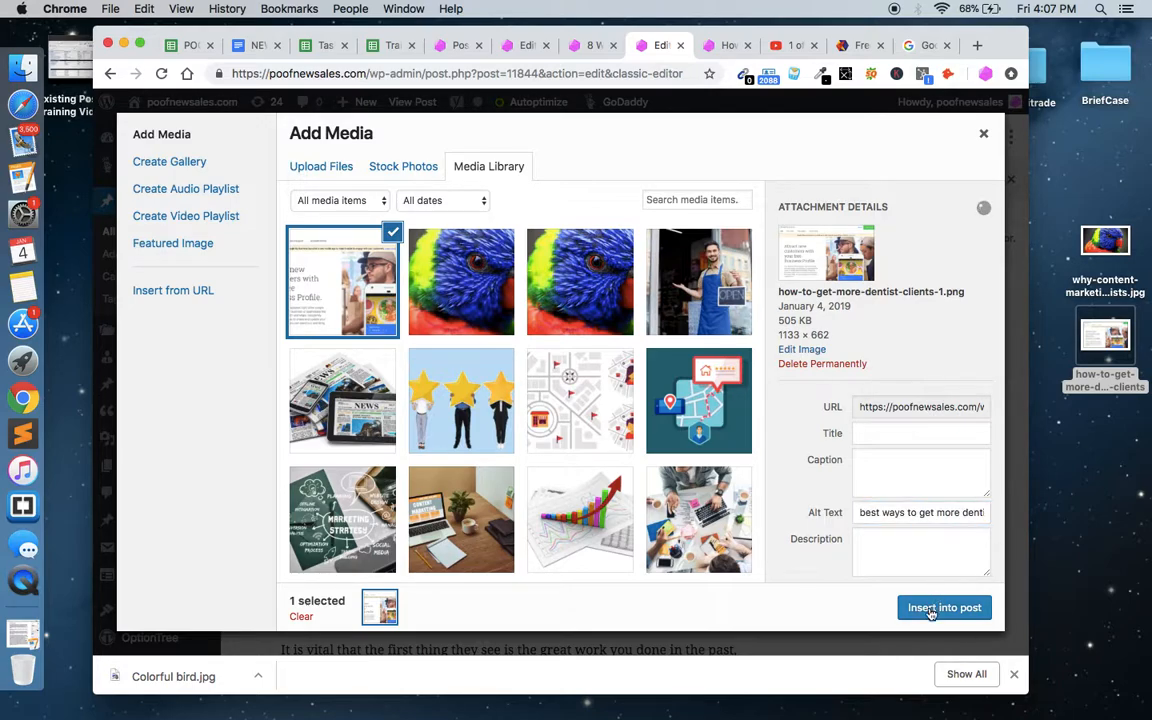
scroll(529, 428, down, 15)
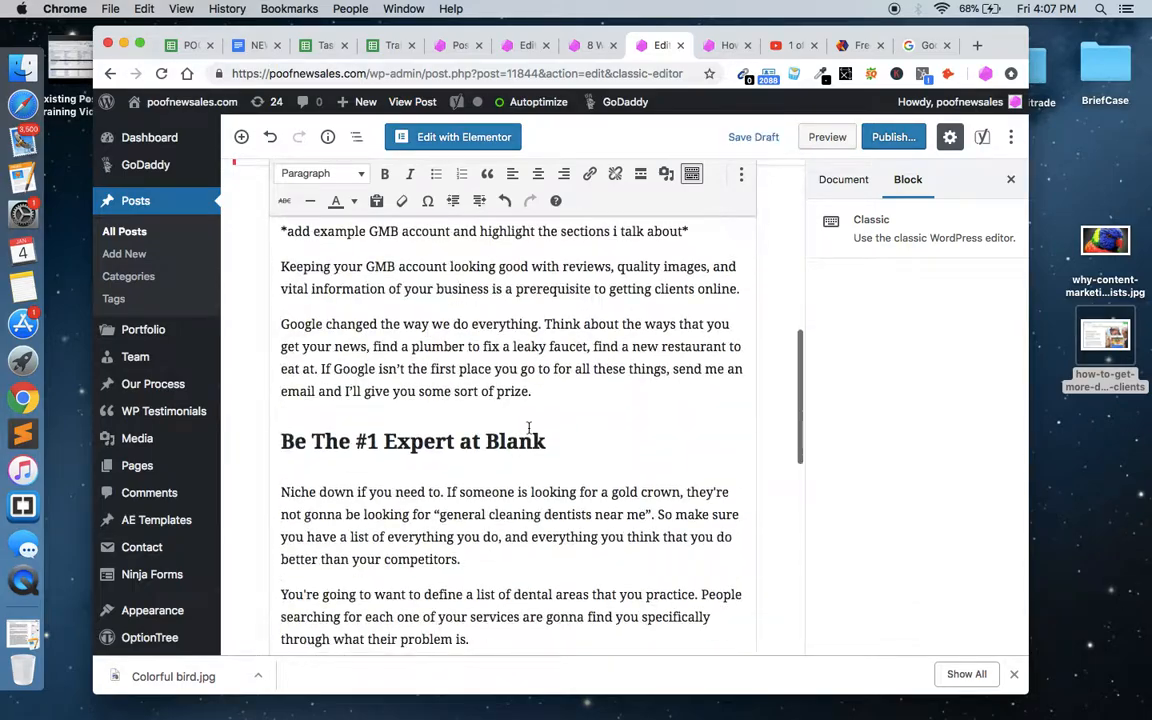
scroll(529, 428, up, 8)
scroll(529, 428, up, 2)
scroll(529, 428, down, 3)
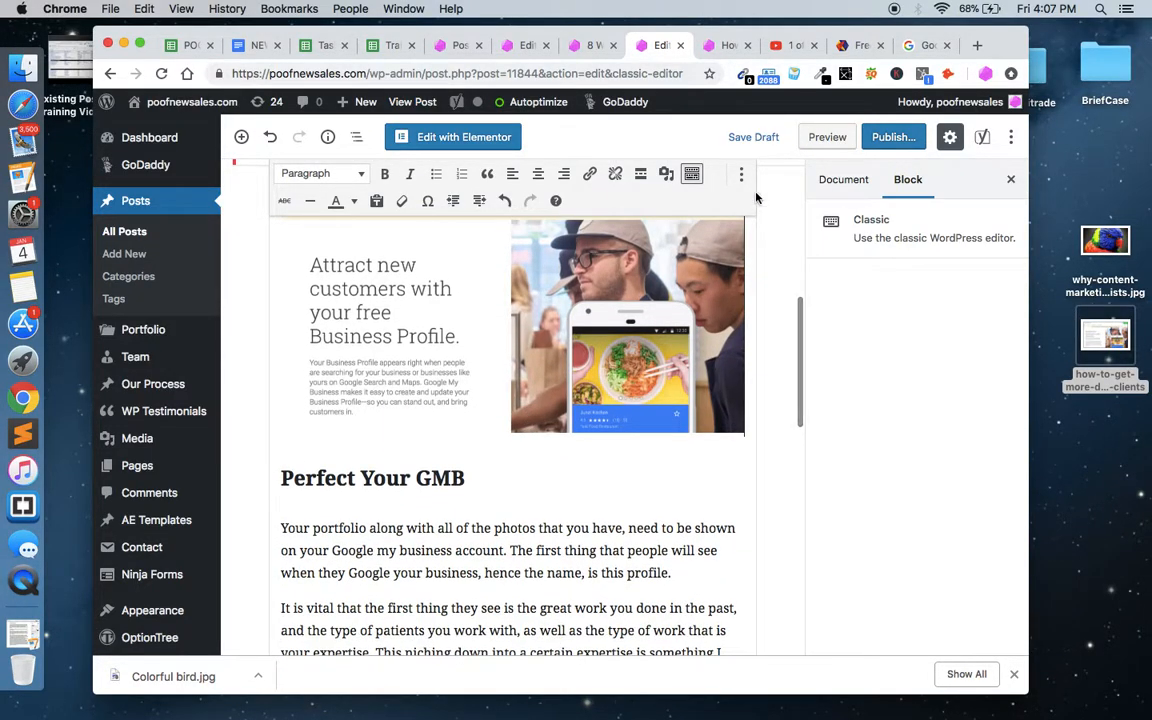
click(753, 137)
Step: Reload the post's preview and examine the bird image and the Google My Business image in the article
click(722, 48)
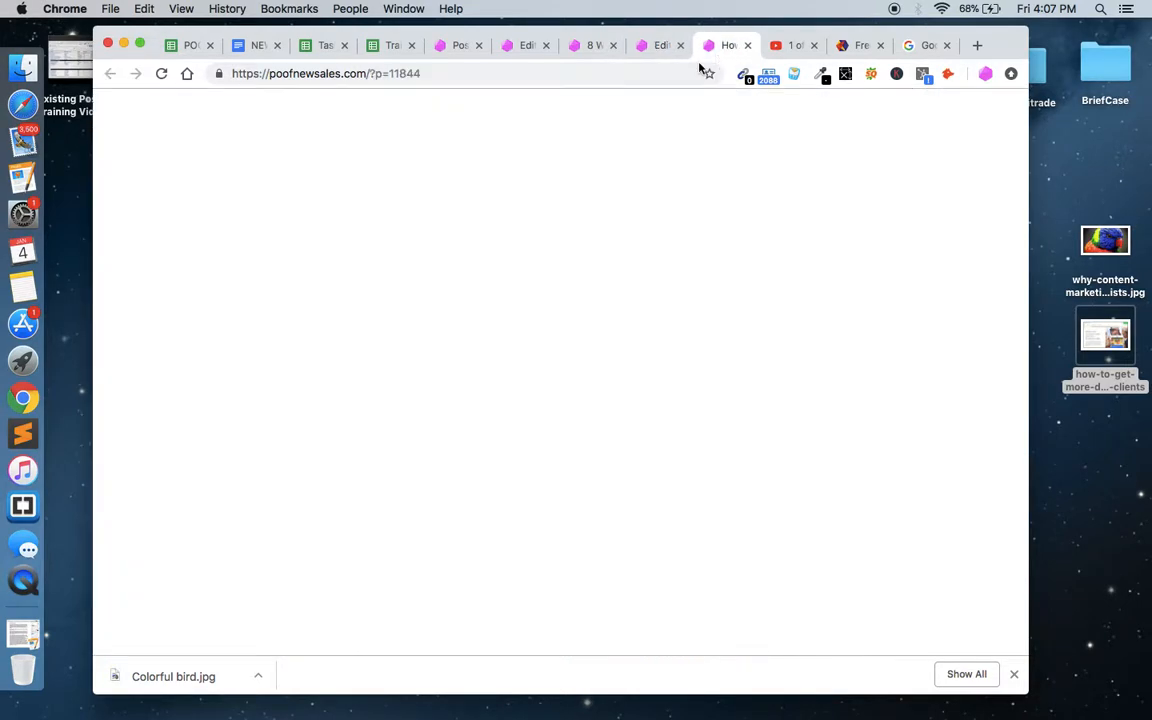
click(160, 74)
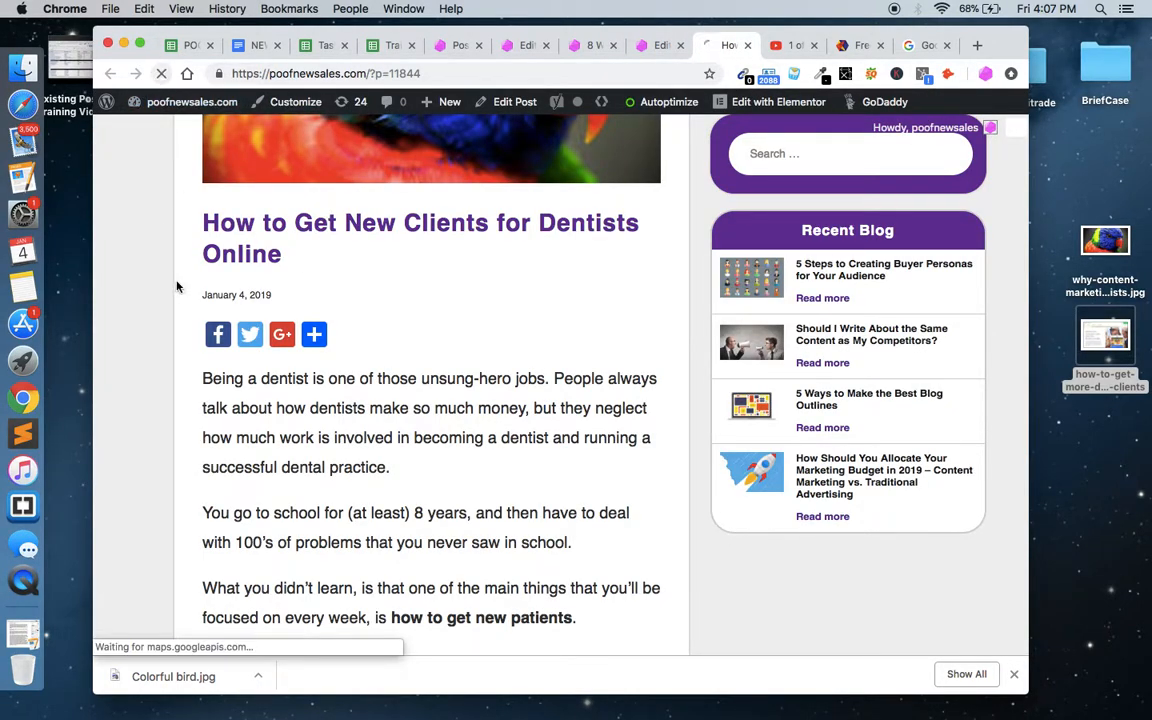
scroll(177, 288, down, 6)
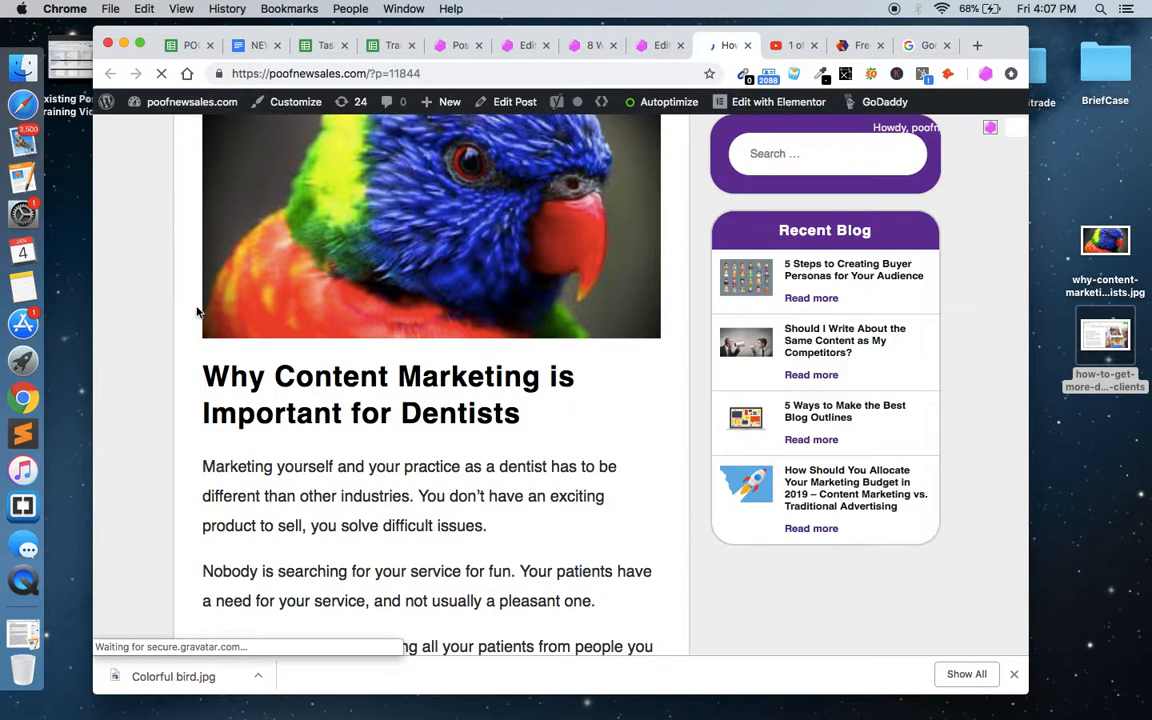
scroll(238, 353, up, 3)
scroll(238, 353, down, 10)
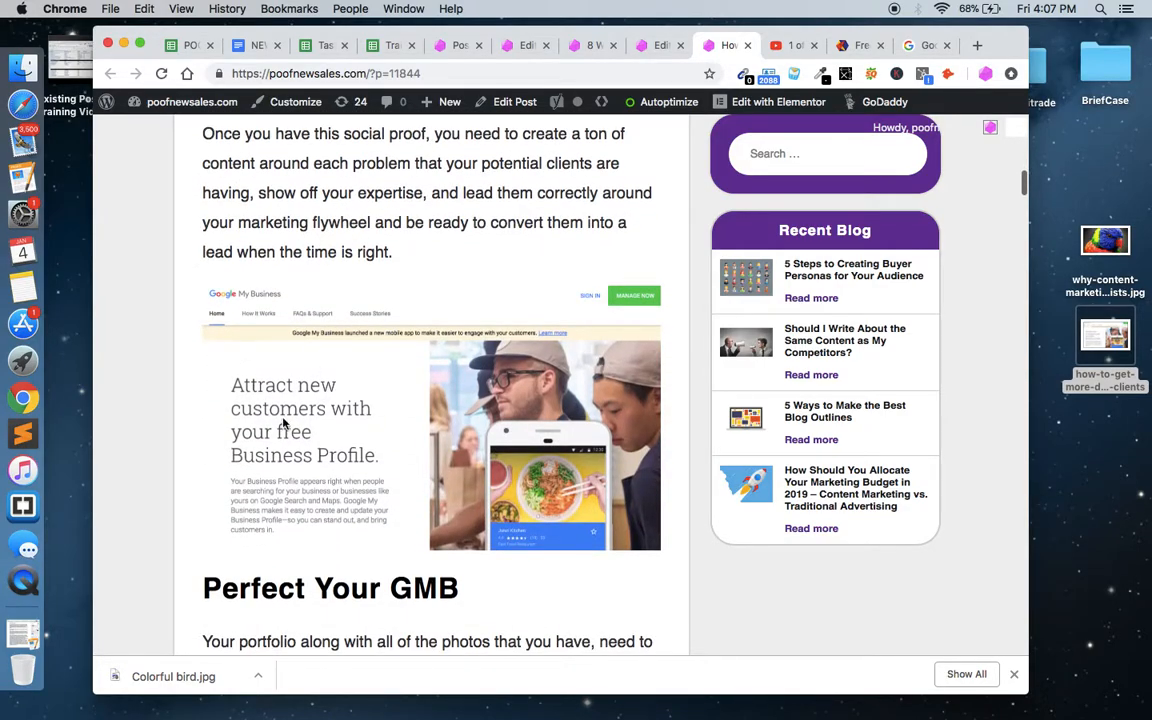
scroll(330, 353, up, 10)
scroll(340, 353, up, 3)
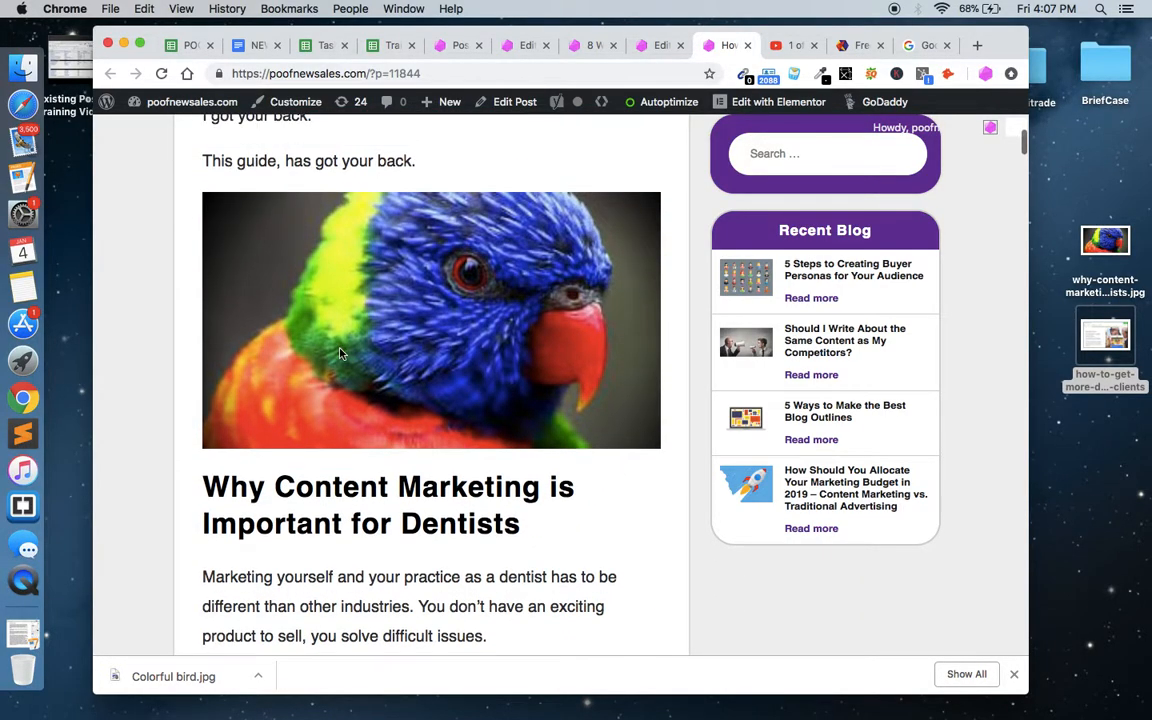
scroll(272, 405, down, 10)
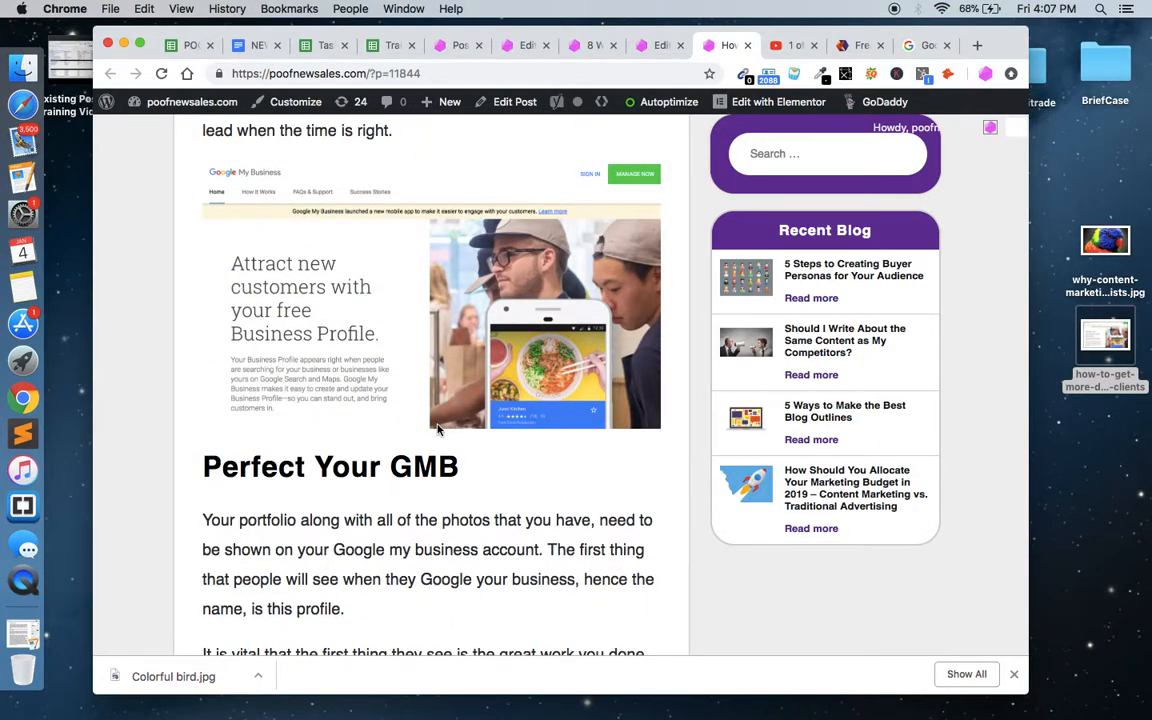
scroll(437, 428, down, 5)
scroll(500, 350, up, 8)
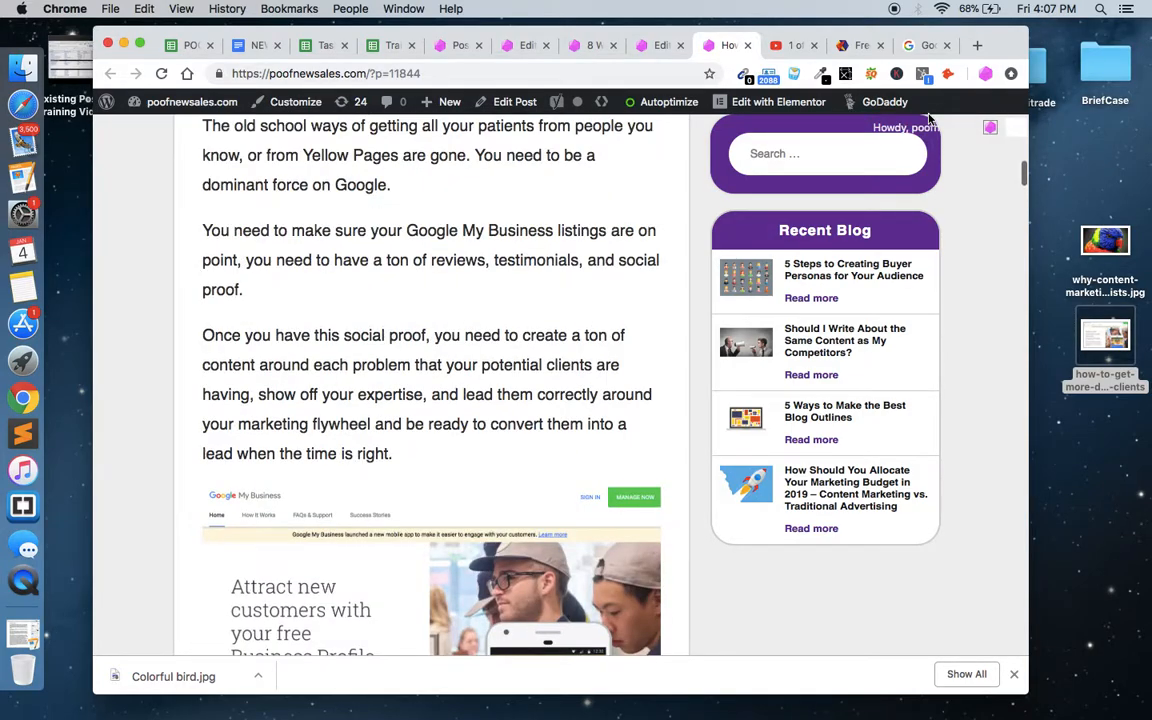
Step: Open the Canva homepage in place of the Google My Business page
click(918, 45)
click(412, 73)
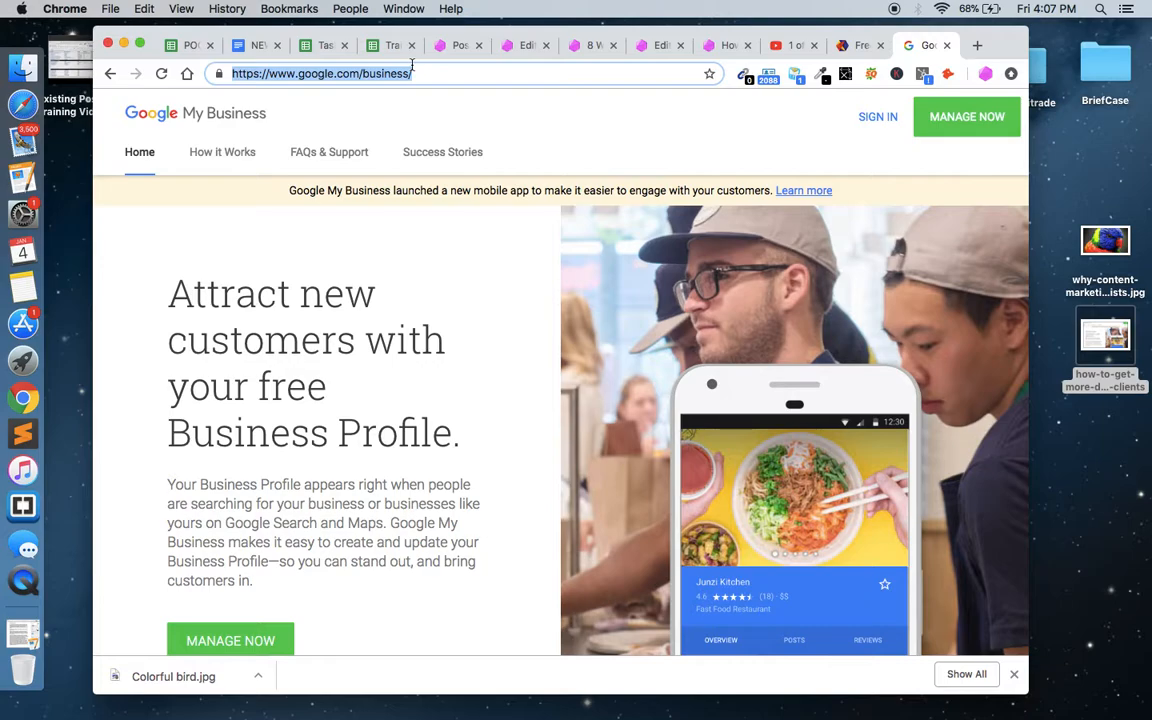
text(canva)
key(Return)
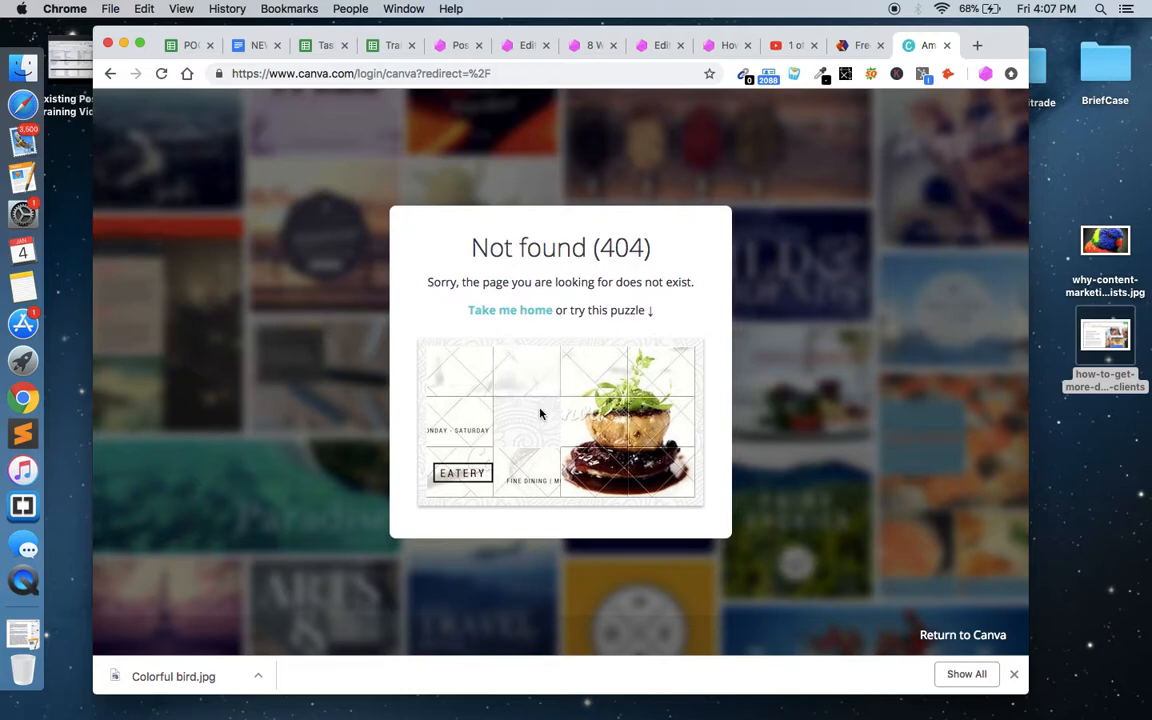
click(930, 635)
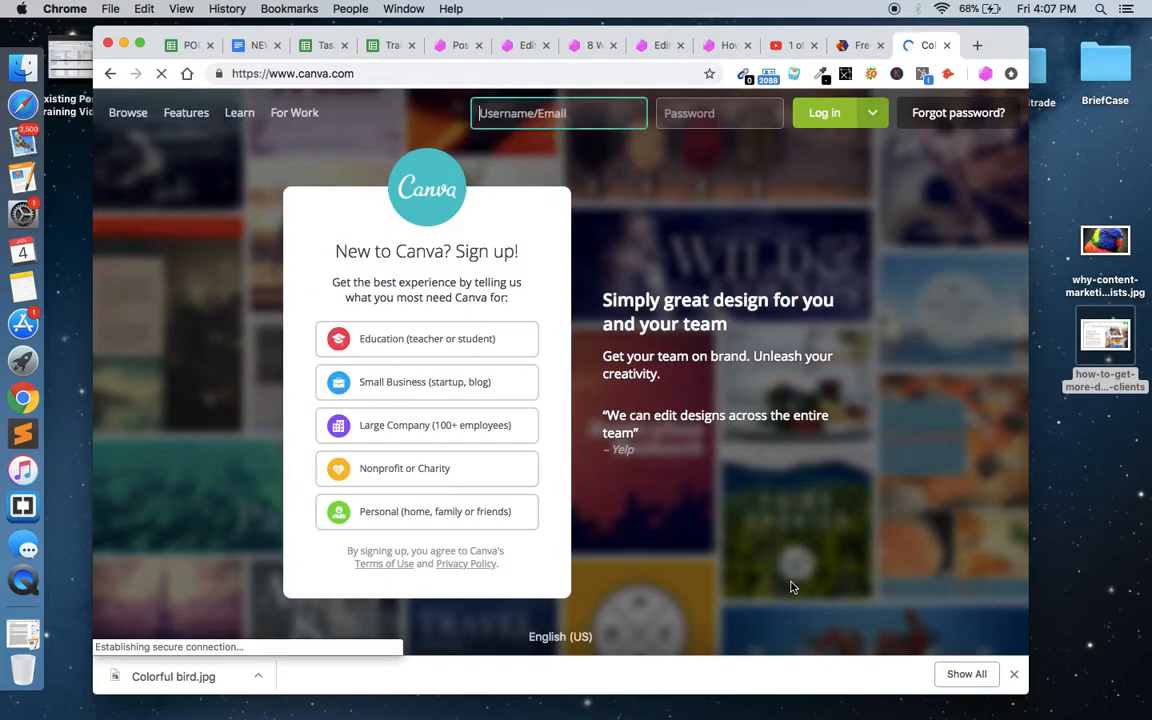
Step: Try to log in to Canva with a saved account email and the account password
click(575, 116)
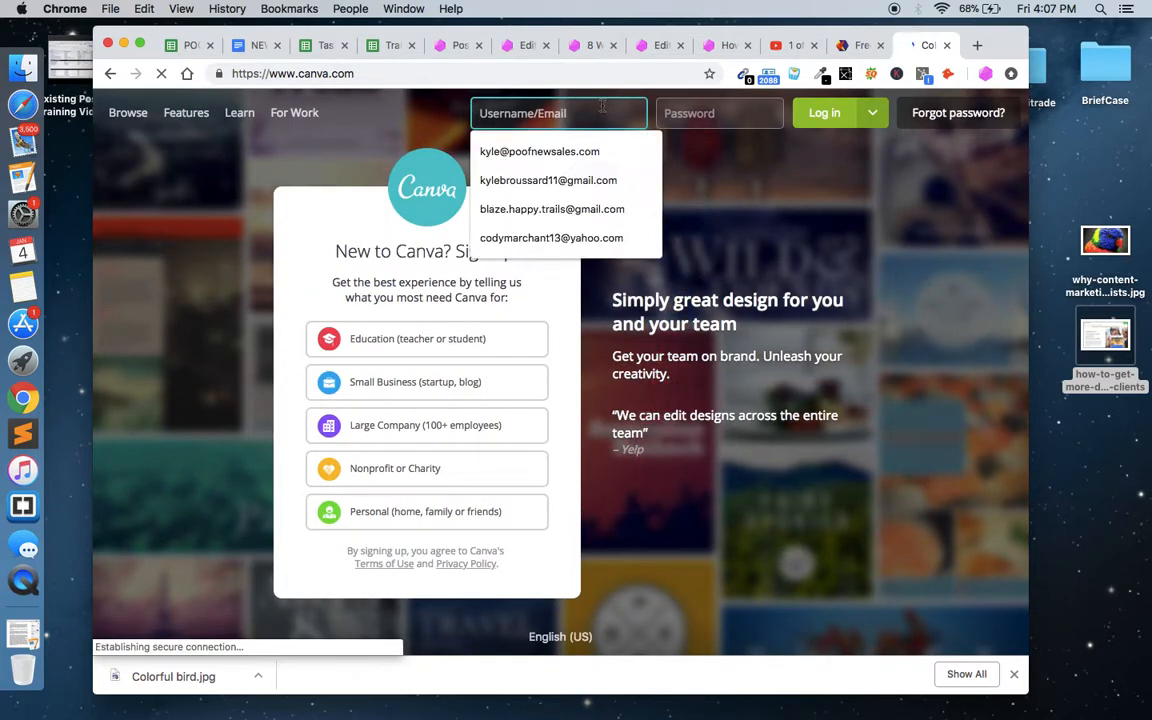
click(549, 180)
key(Tab)
text(•••••)
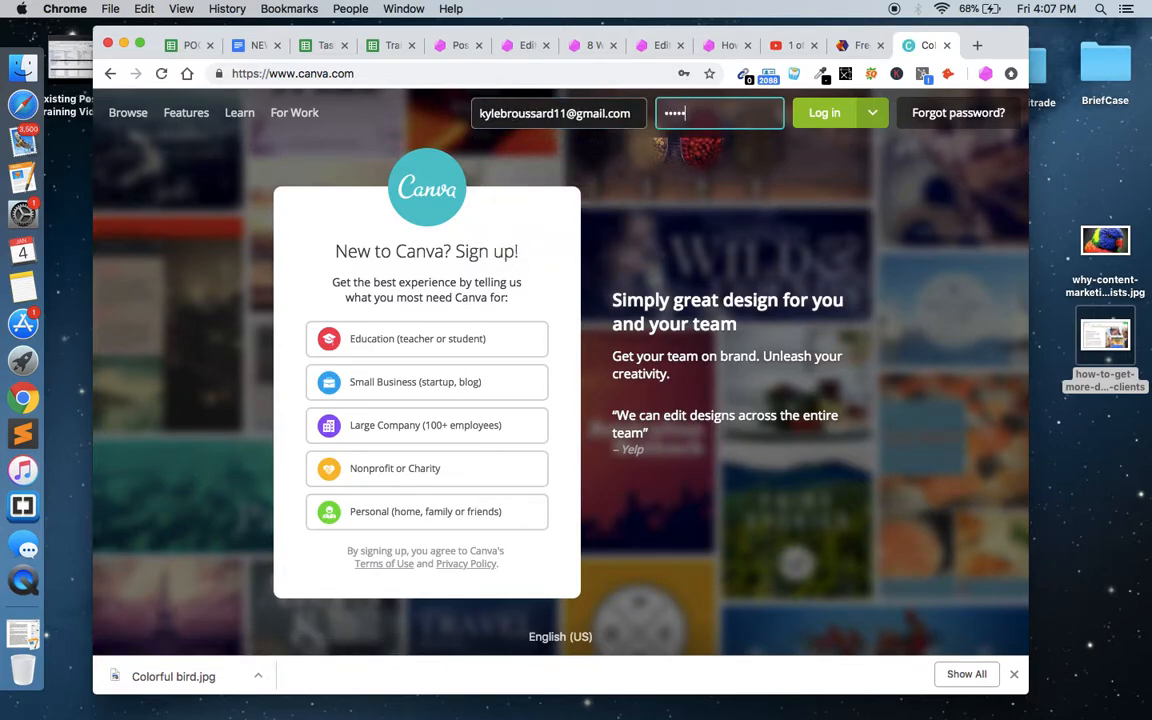
text(•••)
key(Return)
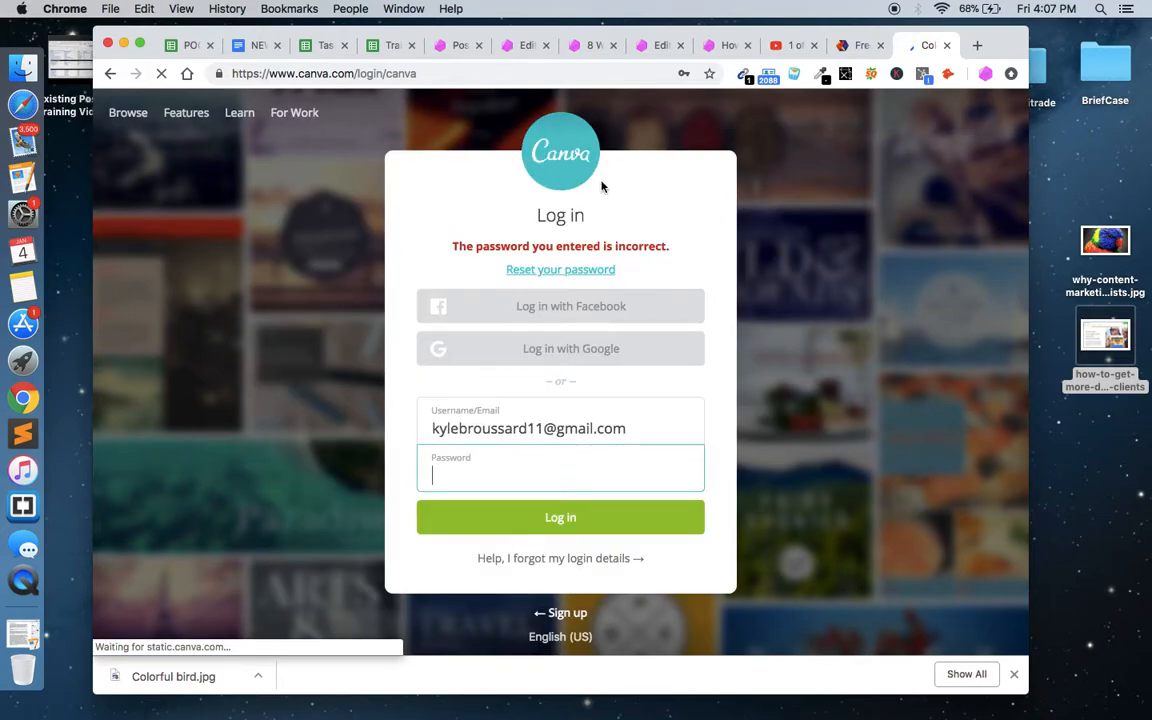
text(•)
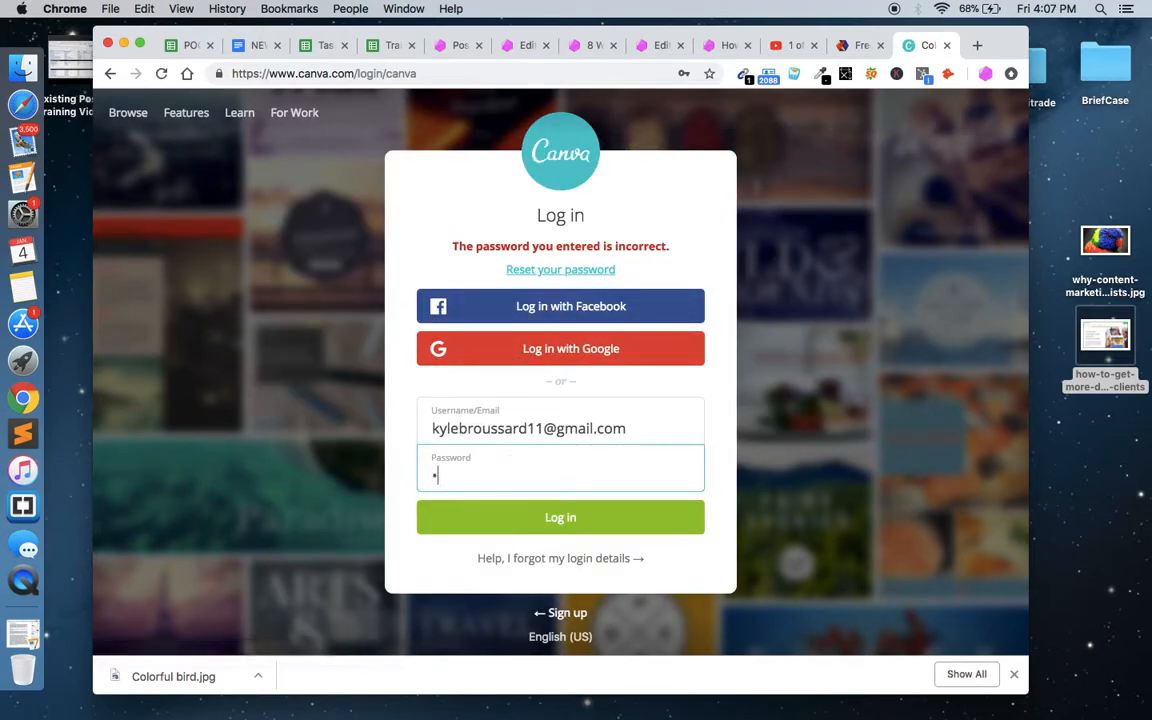
text(•)
key(Return)
Step: Try to log in to Canva with a different account email and its password
click(534, 417)
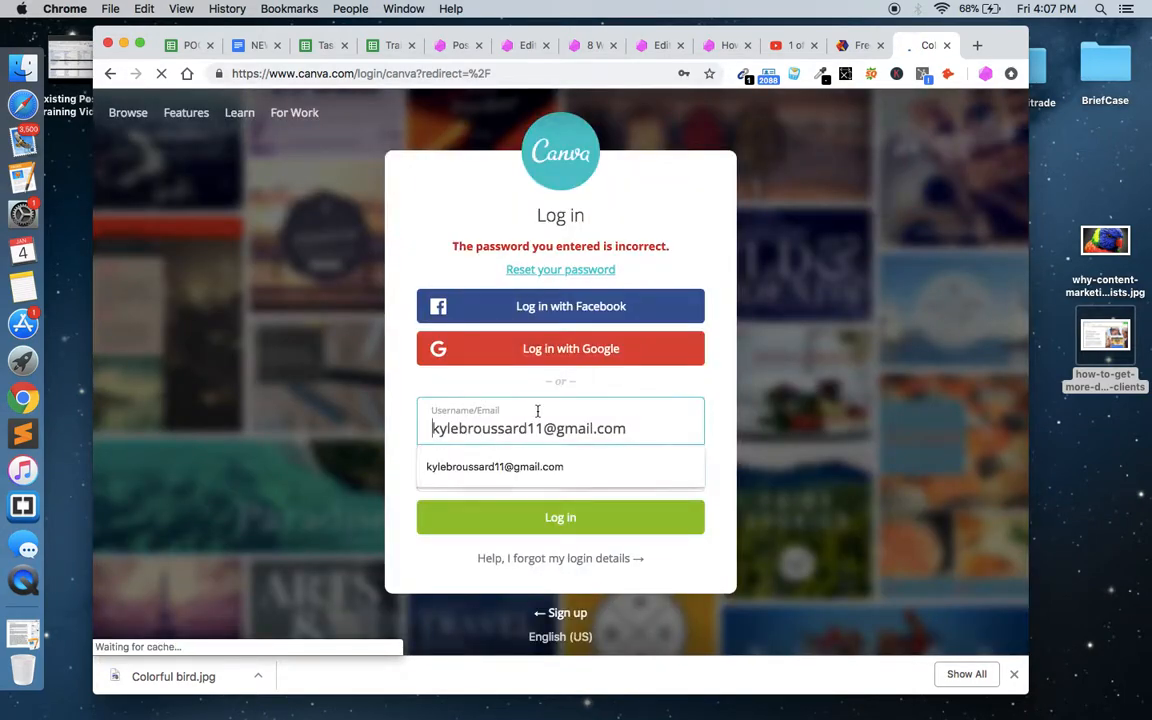
text(bla)
key(Down)
key(Return)
text(••)
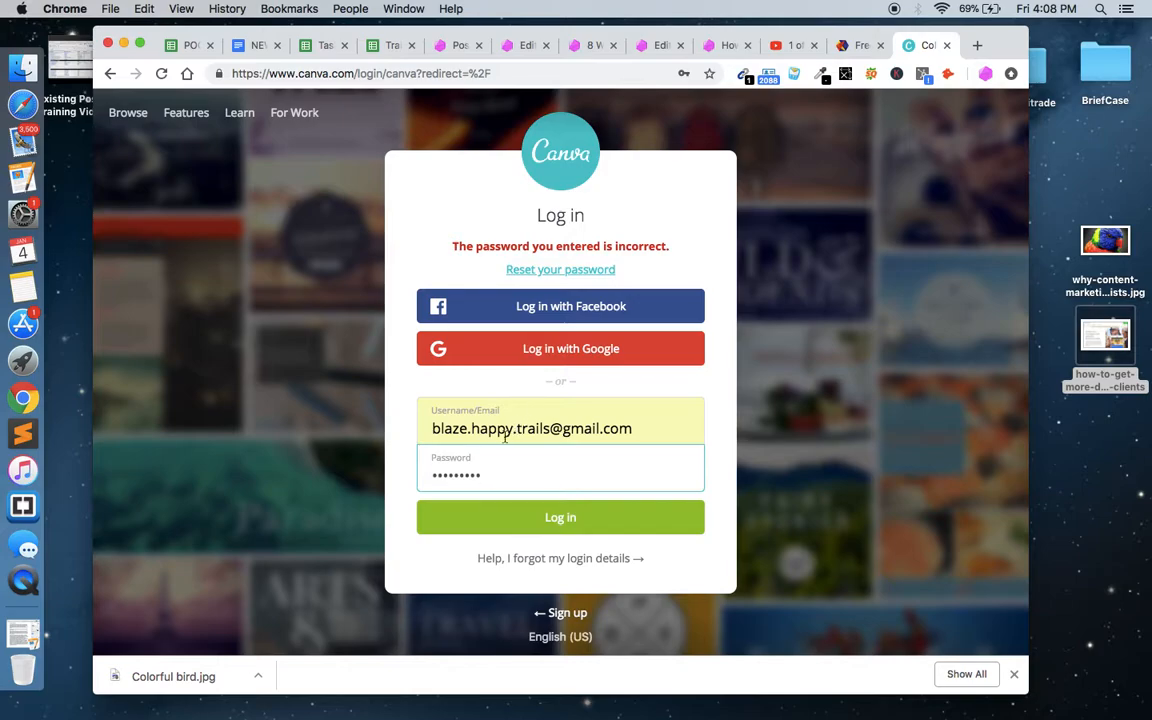
key(super+a)
text(•)
key(Return)
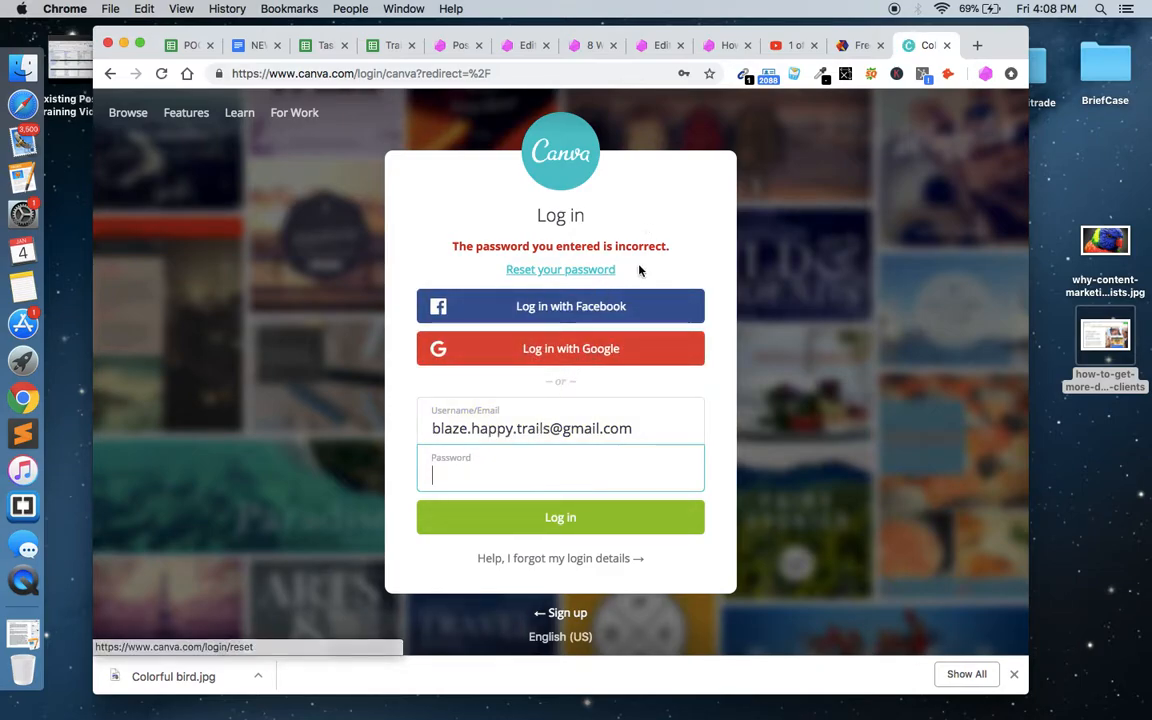
click(835, 243)
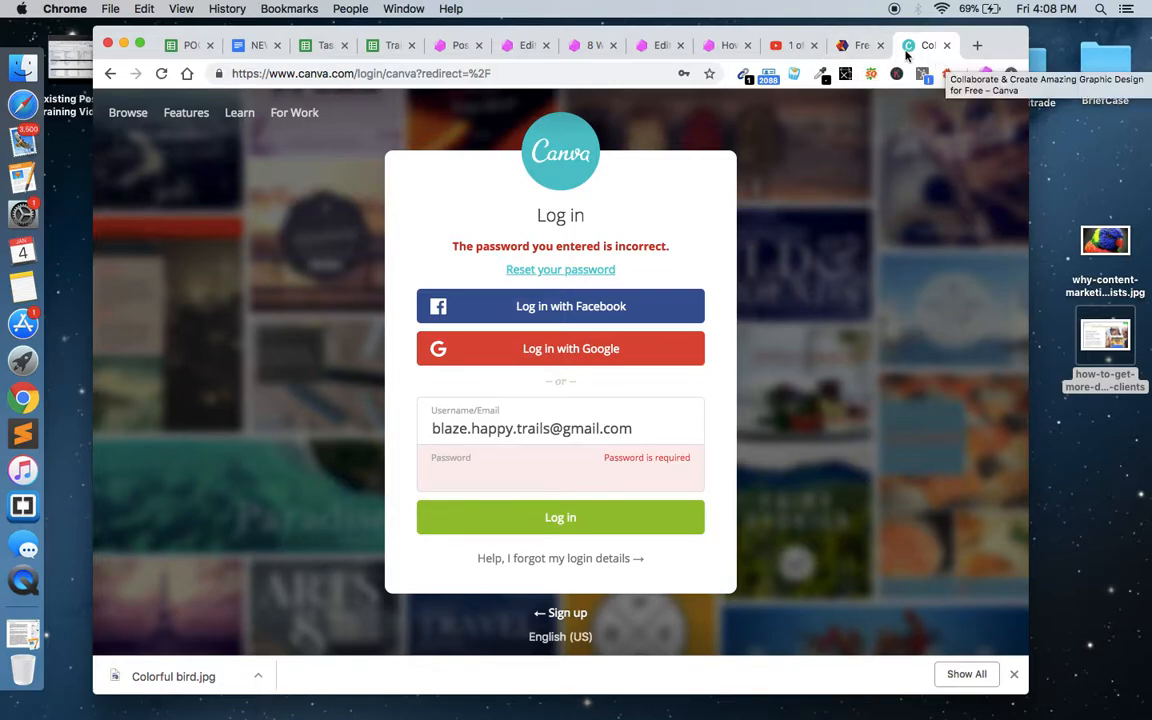
click(820, 76)
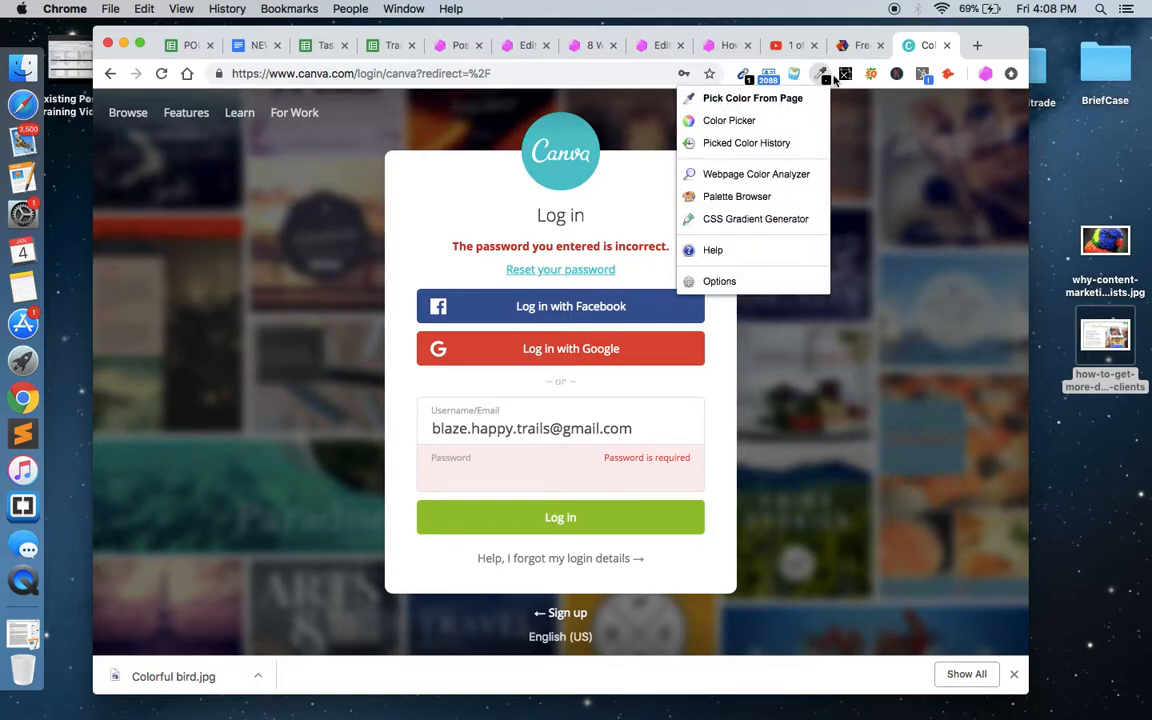
click(758, 98)
click(928, 300)
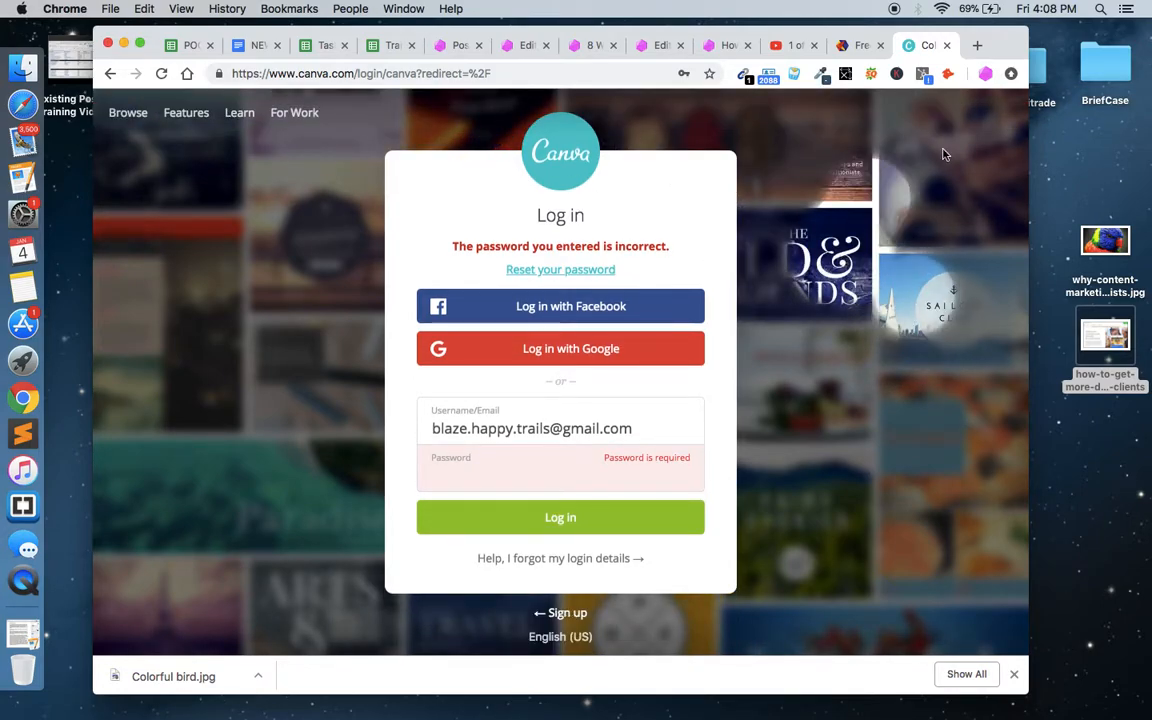
Step: Close the Canva page and return to the dentist post in the WordPress editor
click(947, 46)
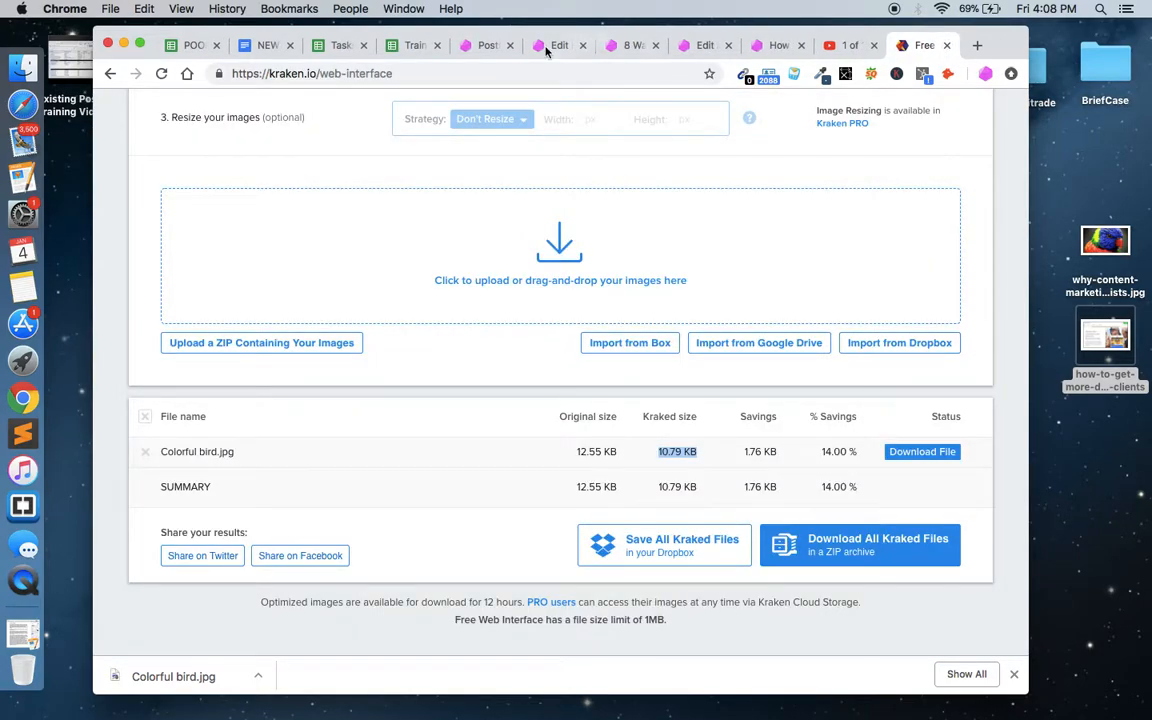
click(625, 45)
click(700, 45)
Step: Search the post for "content marketing" and go to the second match
scroll(466, 395, down, 5)
scroll(466, 395, down, 1)
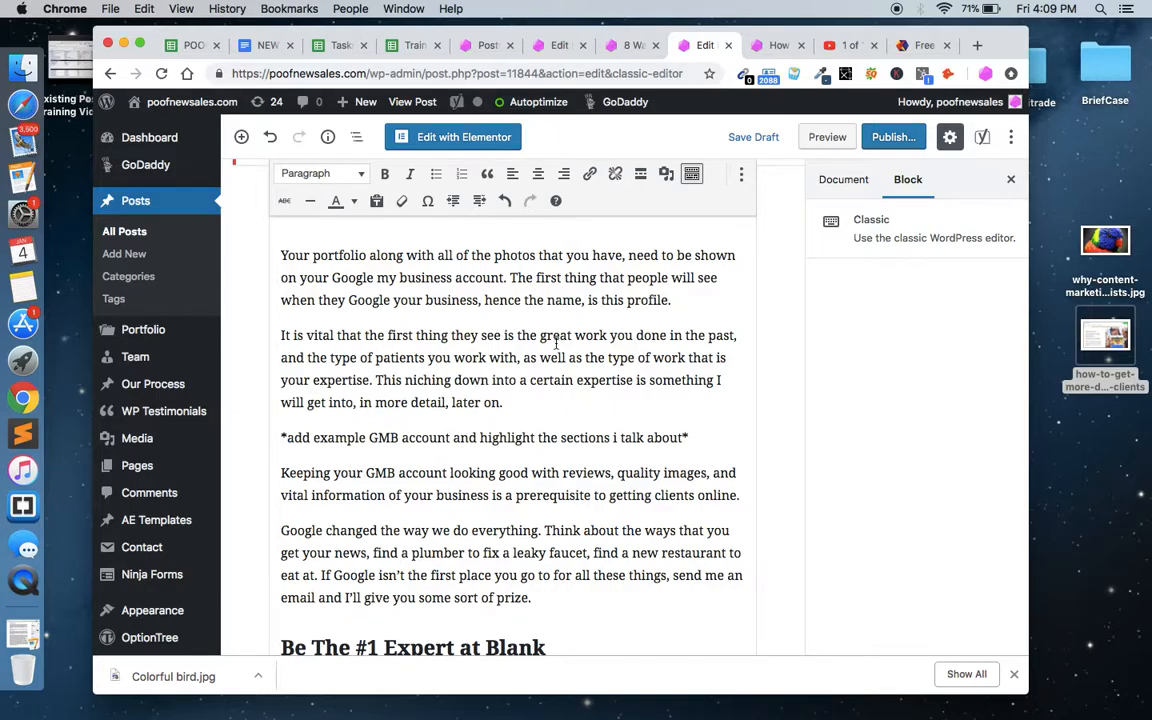
scroll(556, 344, down, 3)
scroll(556, 344, down, 5)
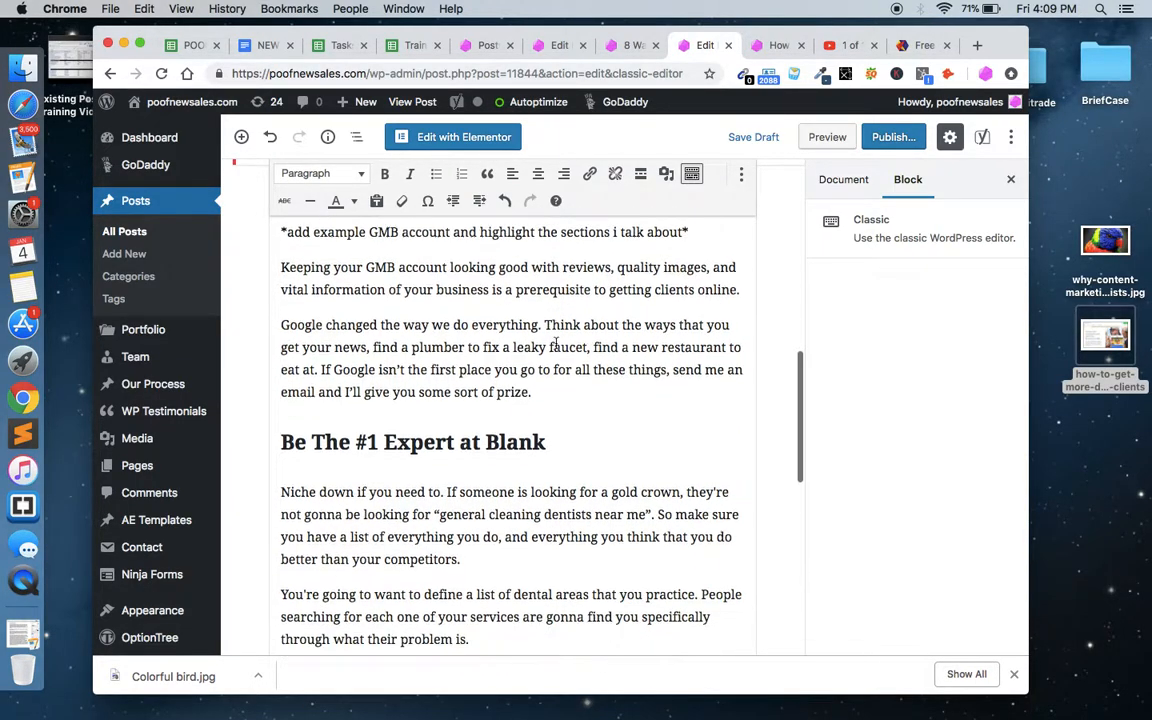
key(cmd+f)
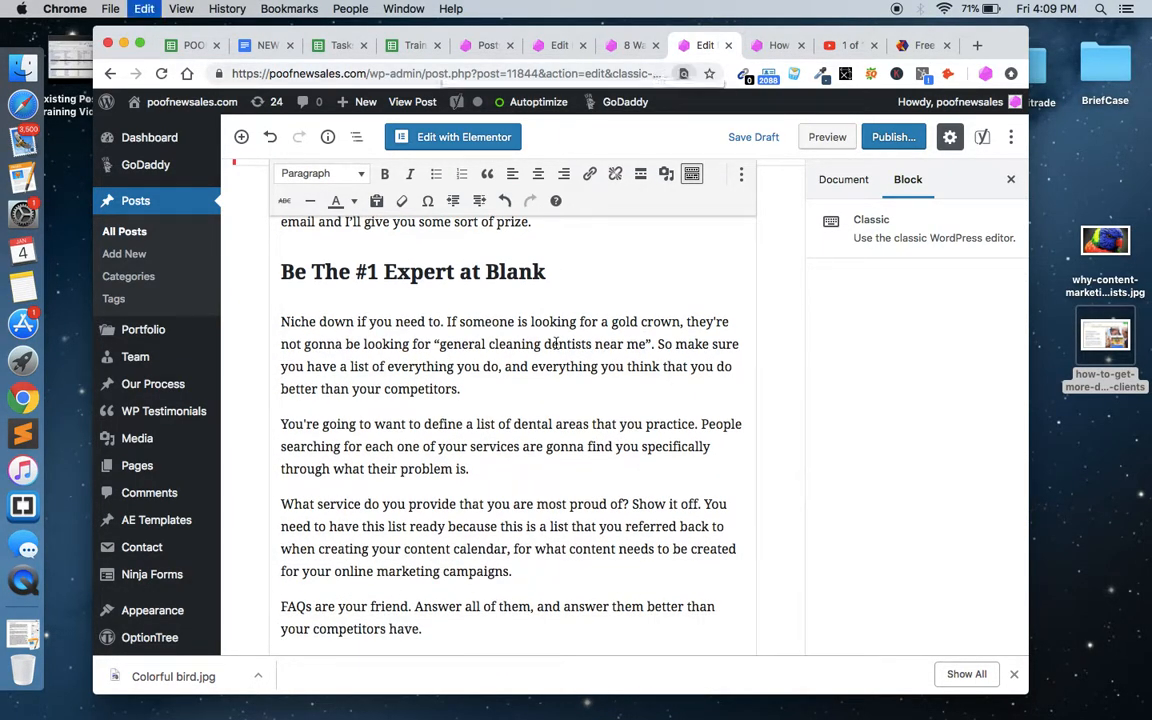
text(content marketing)
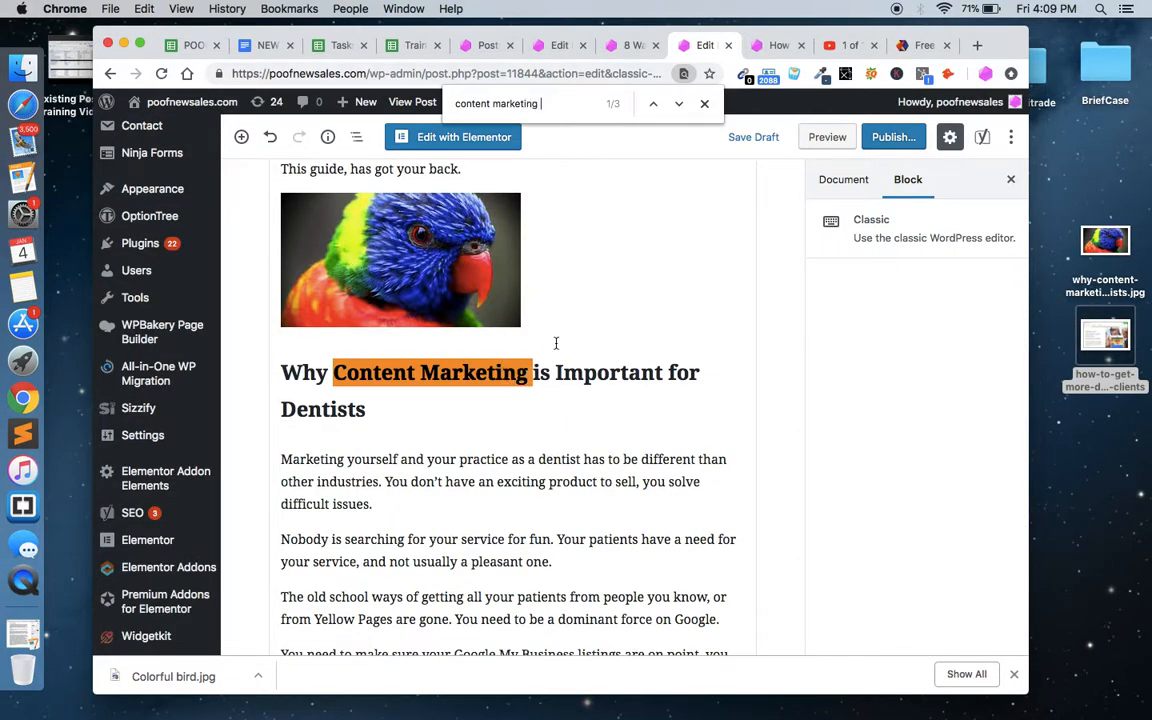
key(Return)
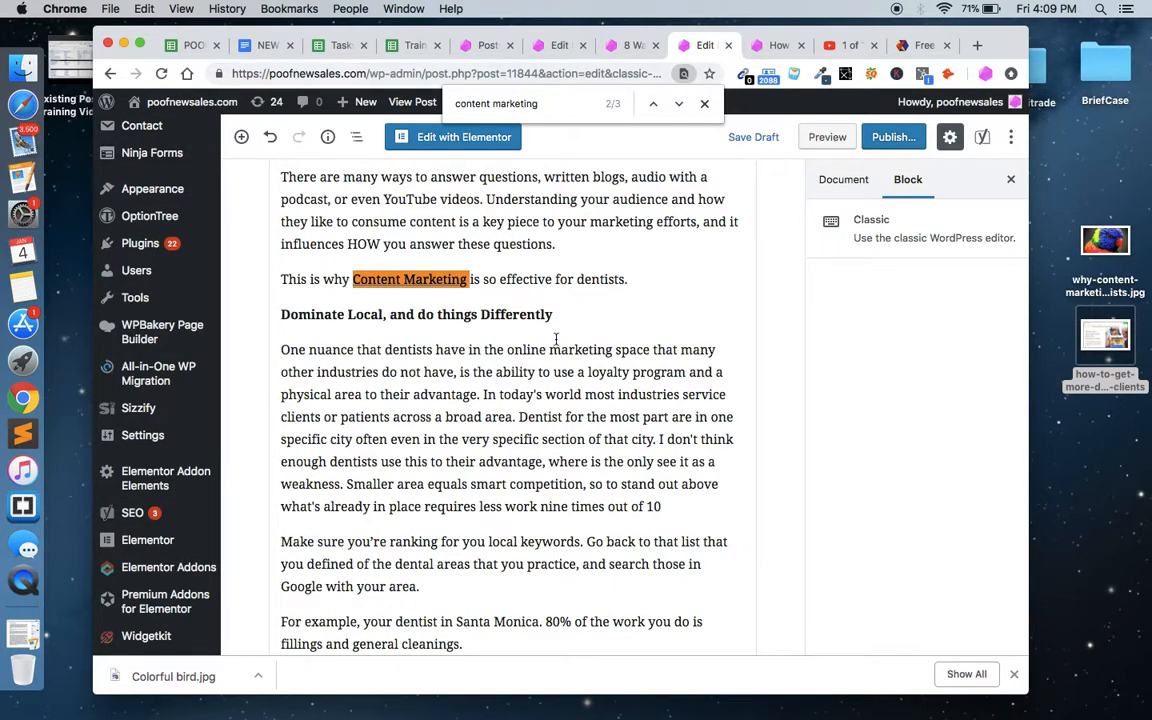
Step: Remove the existing link from "Content Marketing" in the sentence above "Dominate Local, and do things Differently" and close the page search
click(440, 283)
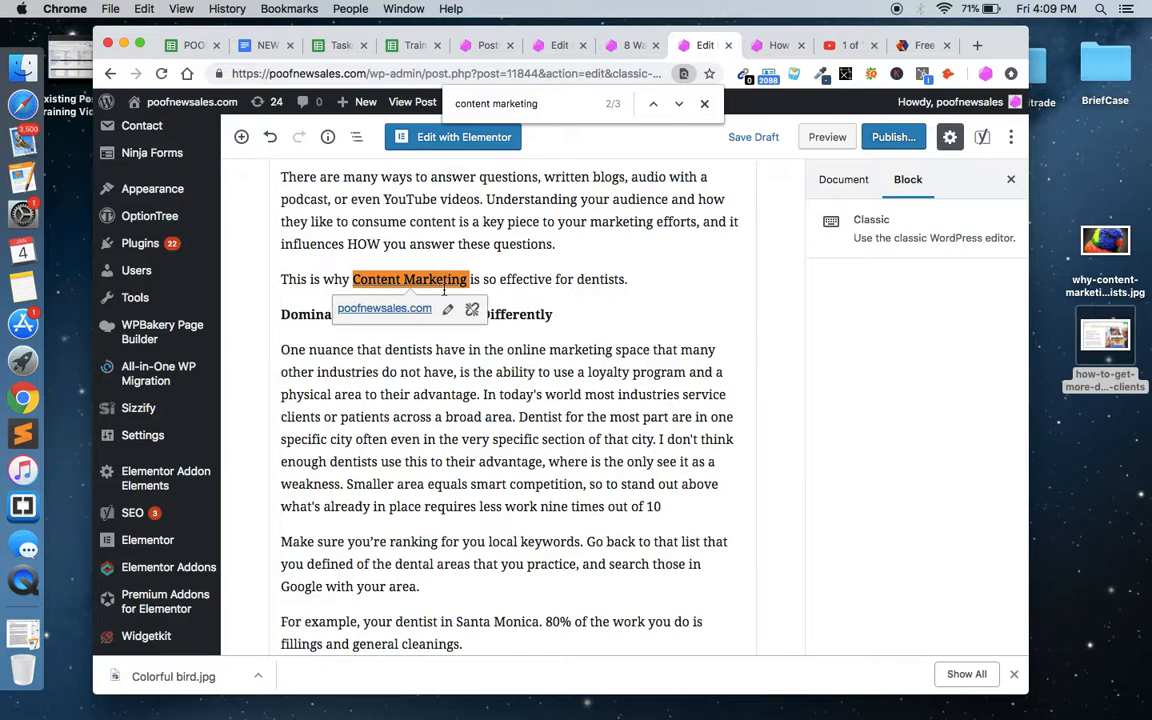
click(473, 309)
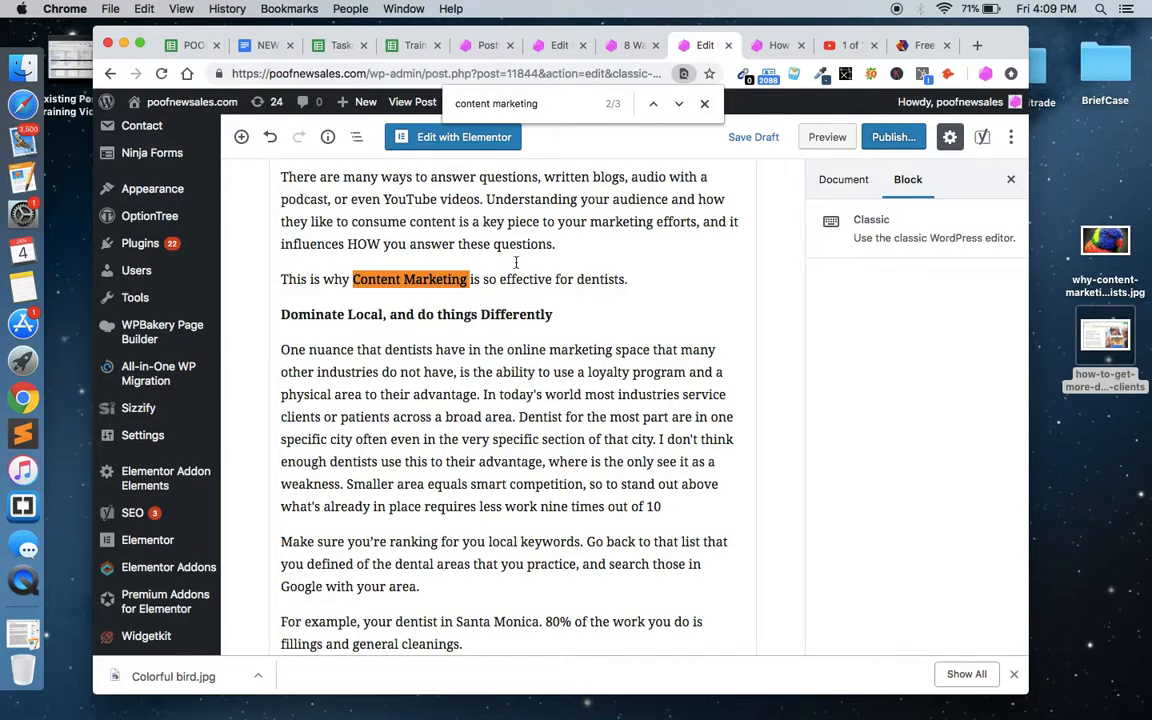
click(704, 104)
Step: Link the words "Content Marketing" to the site's Content Marketing page, found by searching for "content"
drag(356, 280, 466, 280)
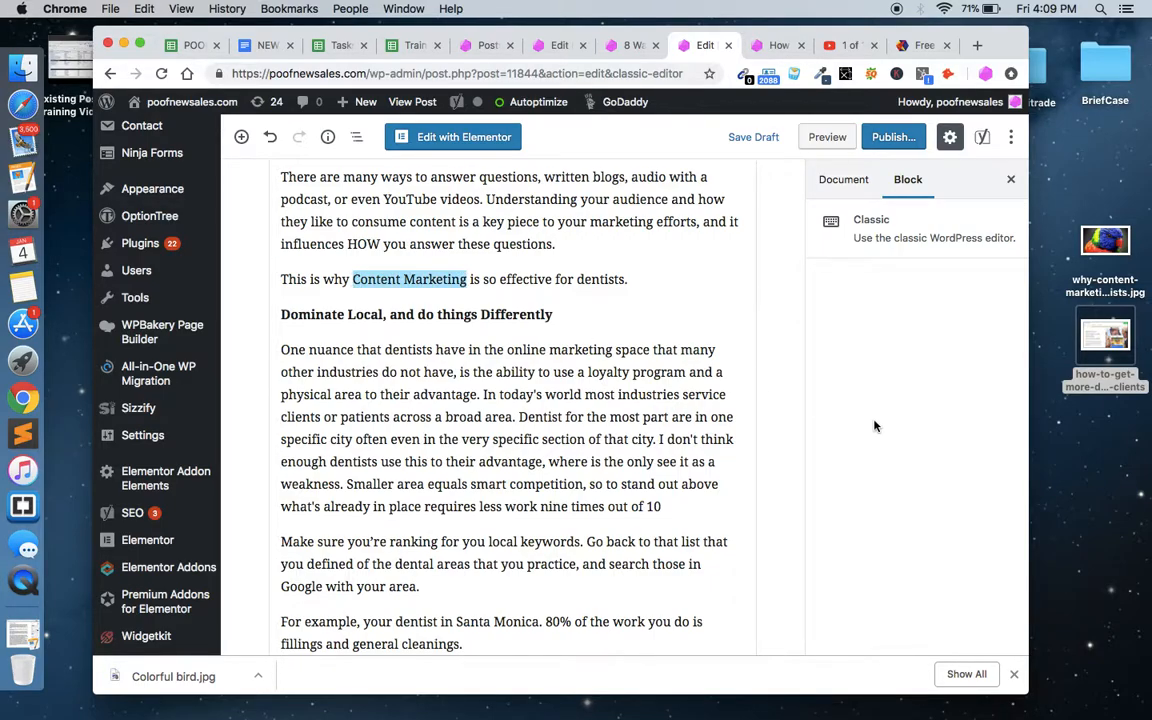
scroll(895, 360, down, 3)
scroll(895, 360, up, 10)
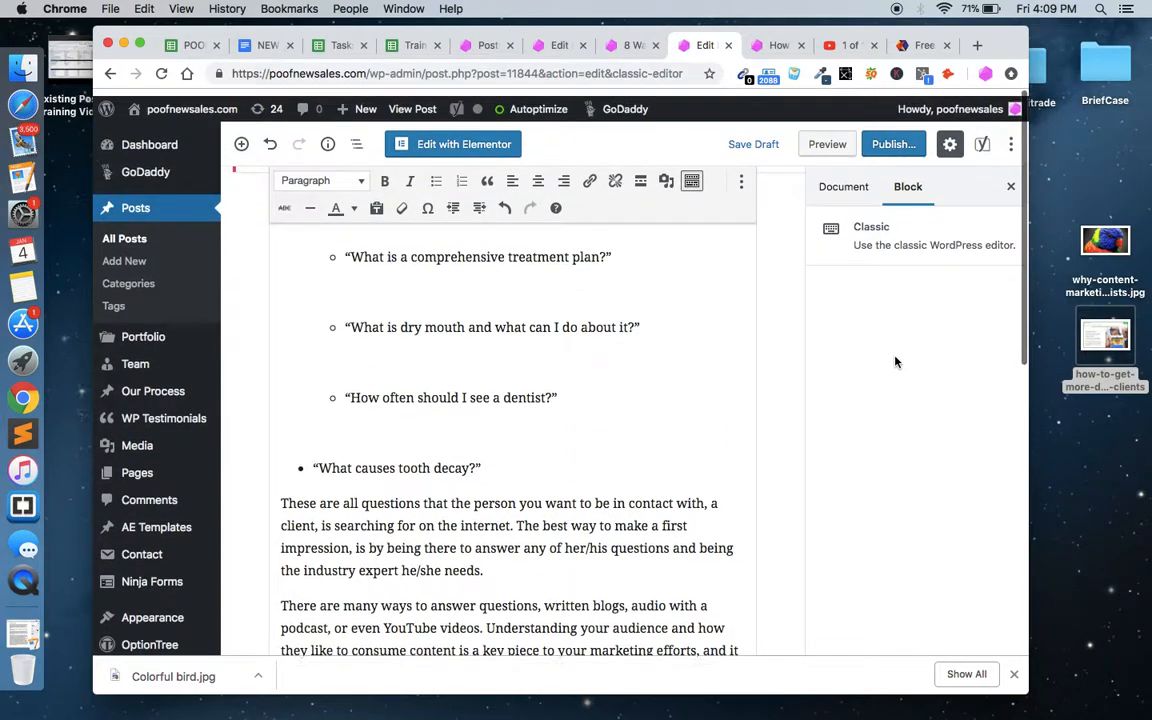
scroll(522, 442, down, 5)
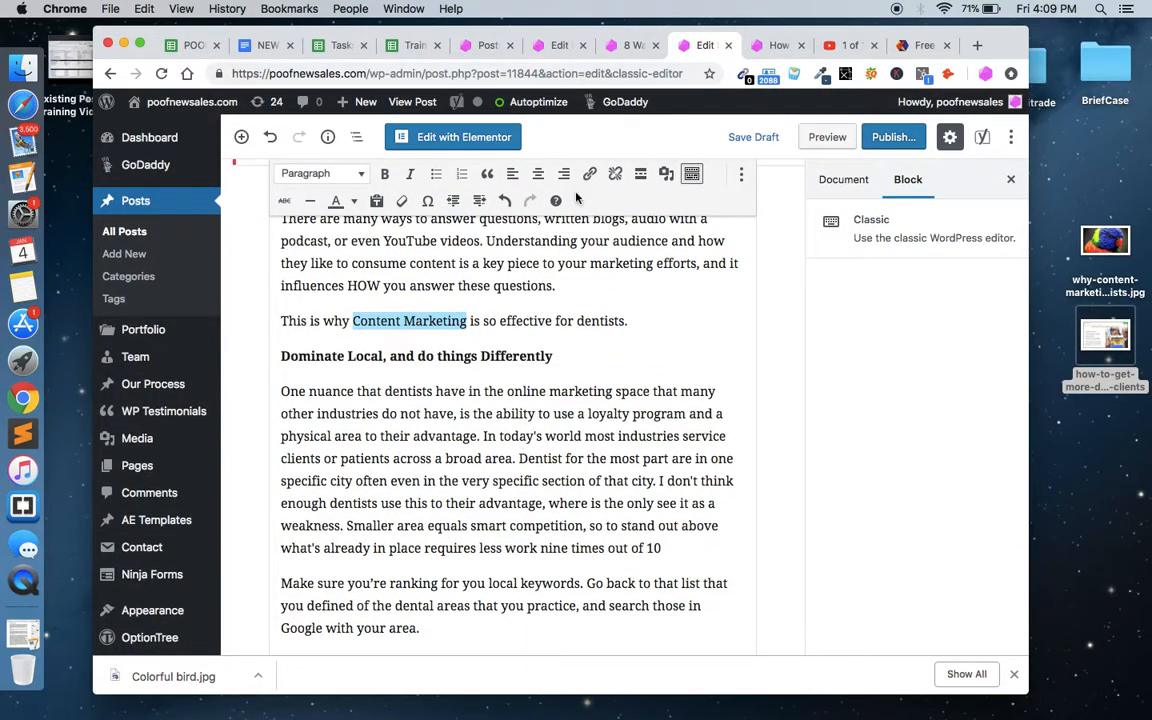
click(590, 174)
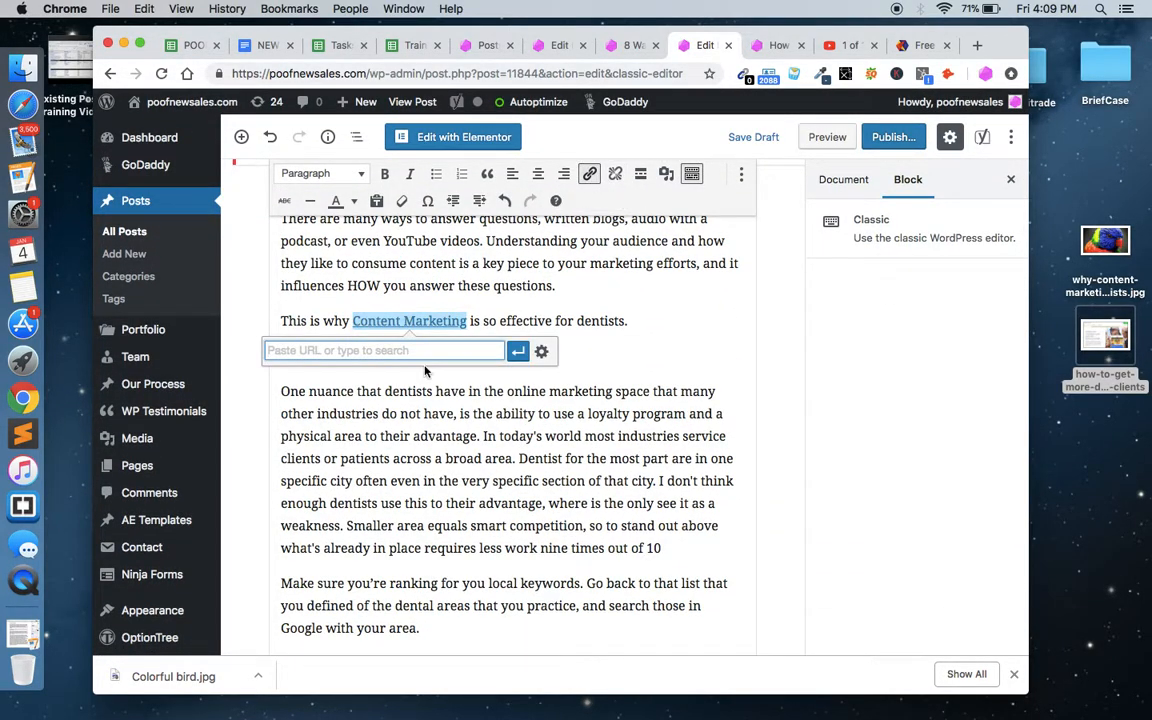
text(content)
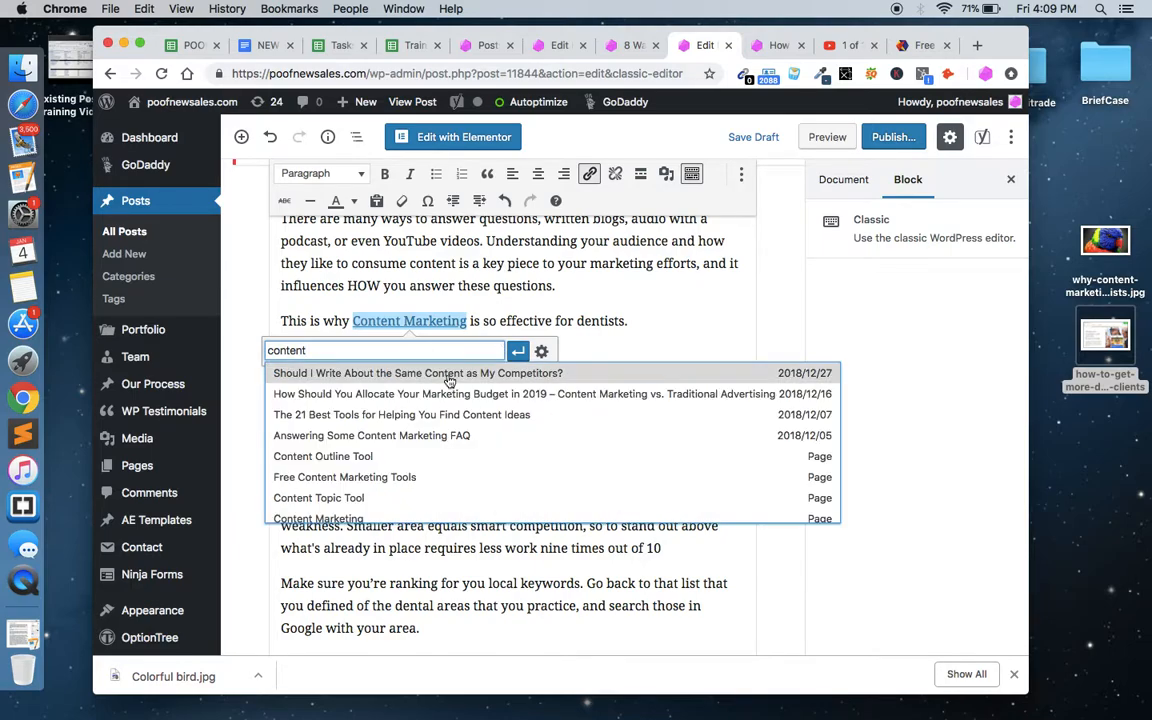
scroll(356, 493, down, 1)
scroll(356, 493, down, 1)
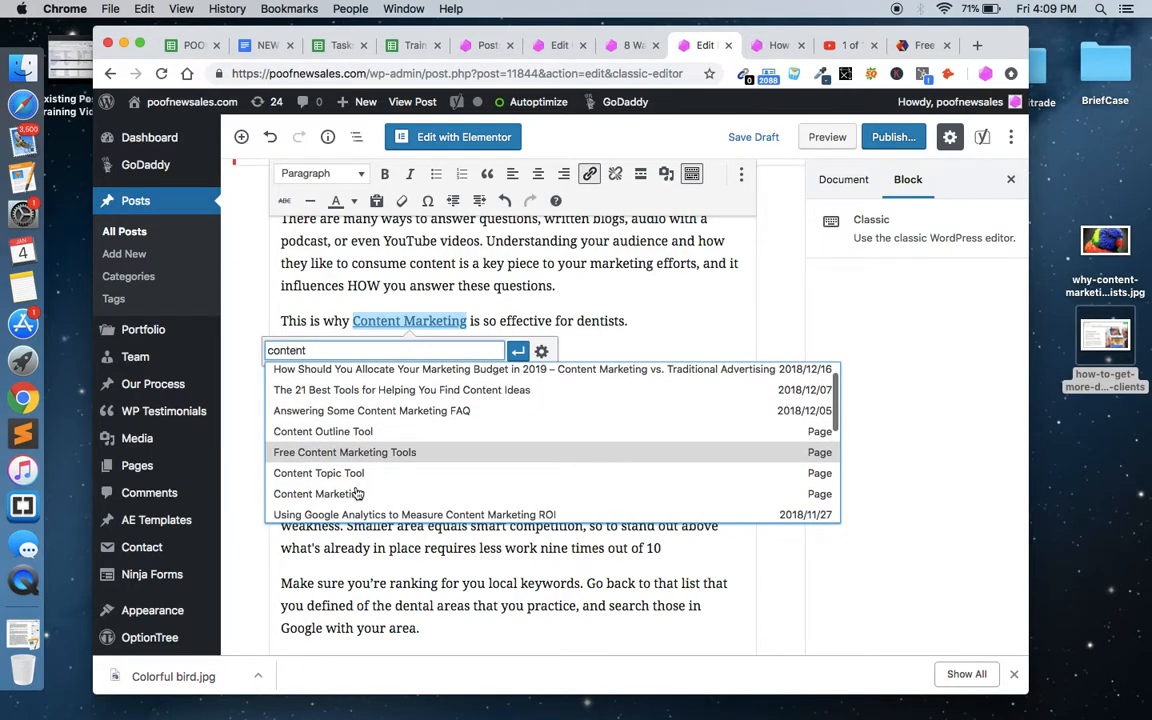
click(356, 490)
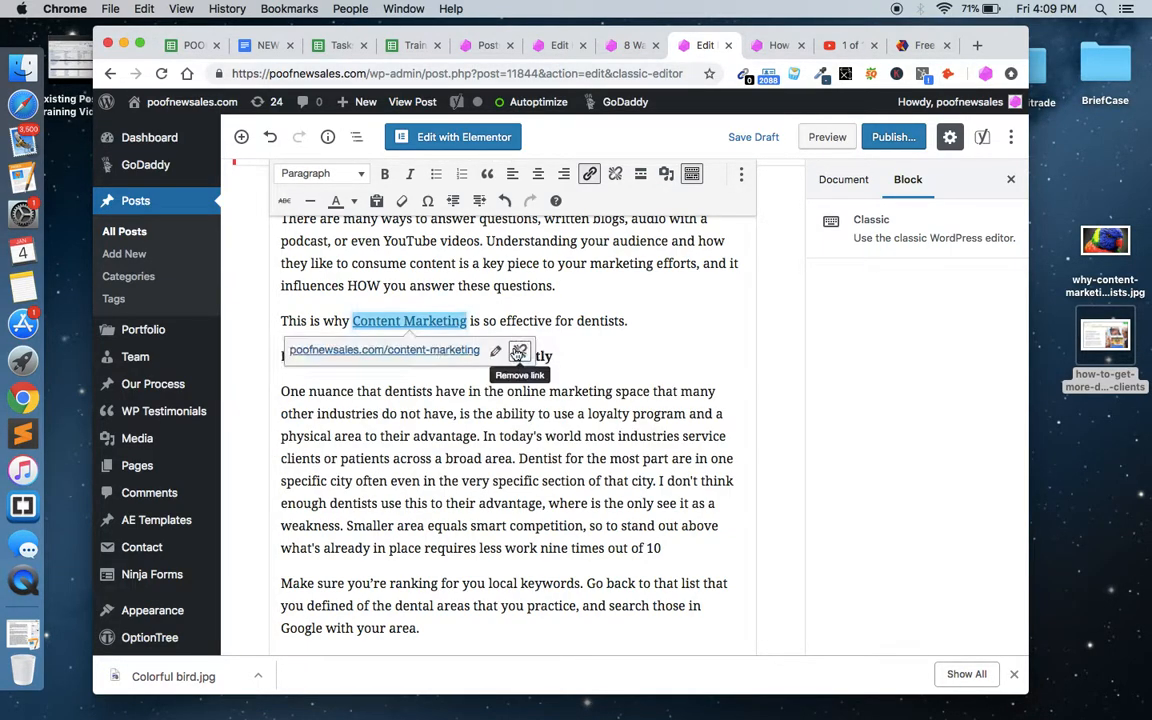
Step: Set the "Content Marketing" link to open in a new tab and update it
click(541, 353)
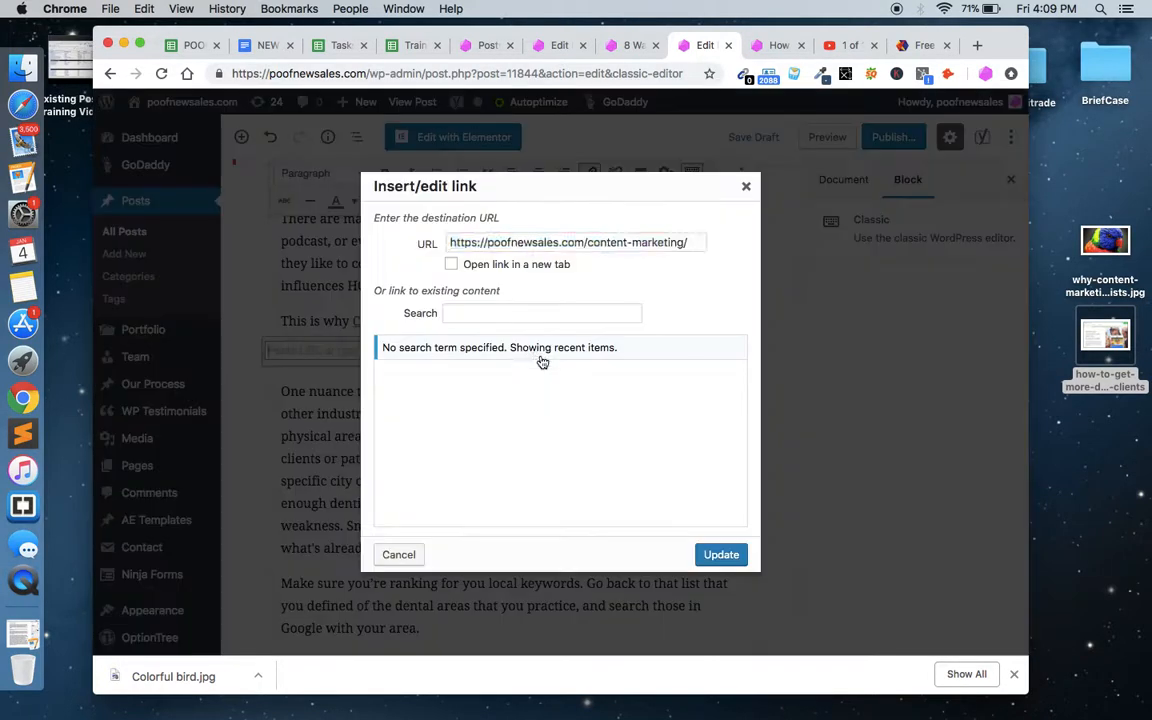
click(451, 265)
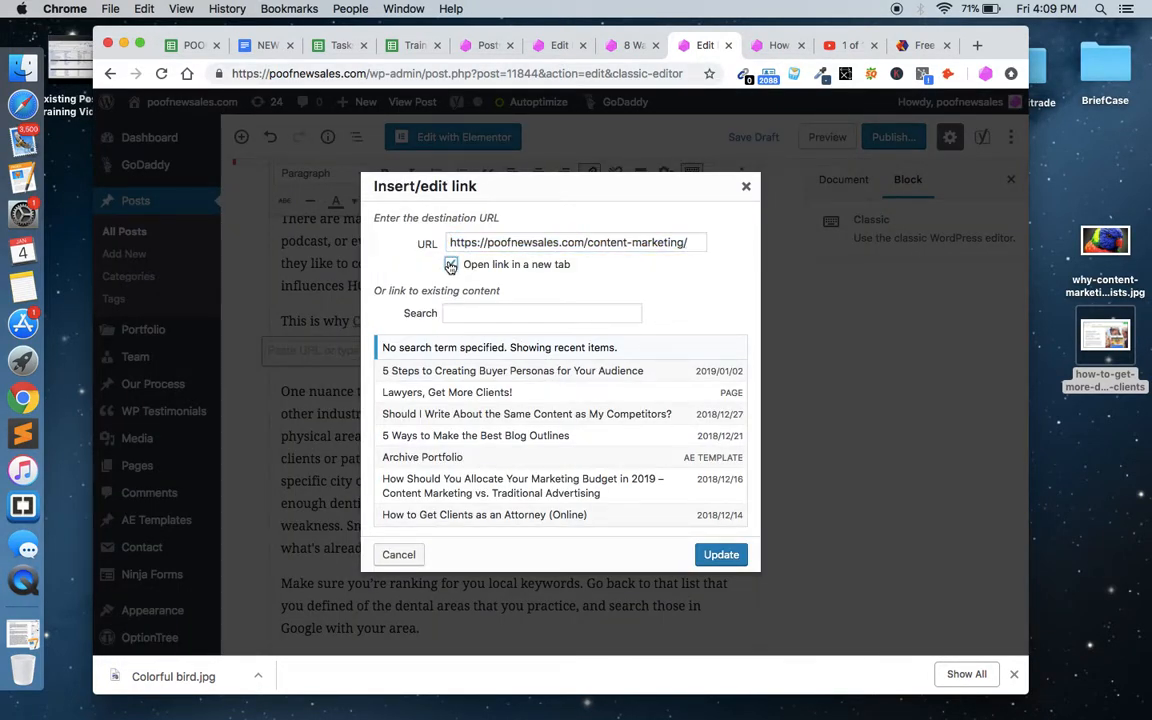
click(707, 556)
Step: Look through the post and check the destination of the "Content Marketing" link
scroll(495, 463, down, 10)
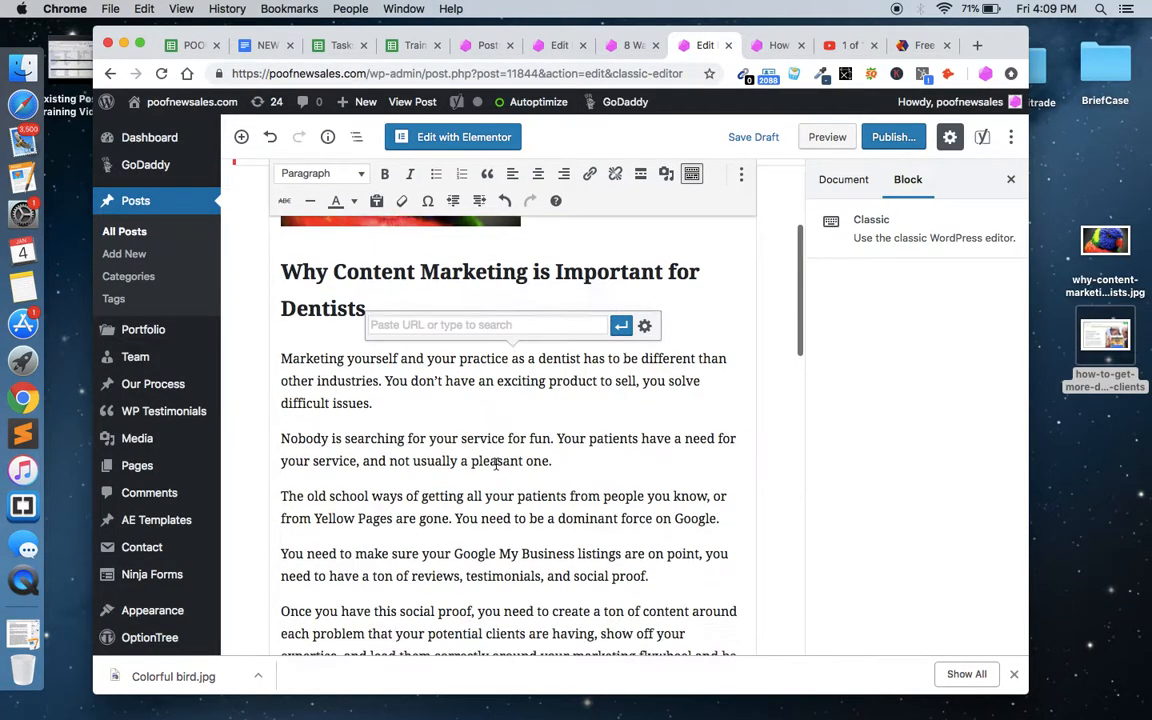
scroll(495, 463, down, 15)
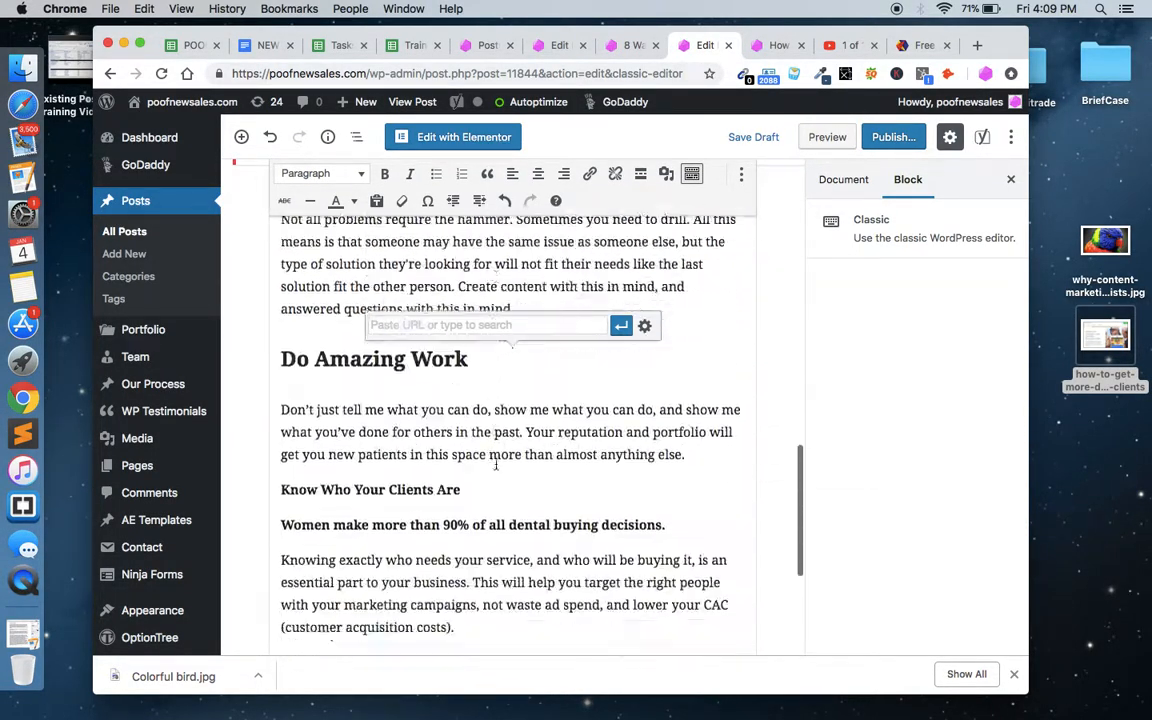
scroll(495, 463, down, 15)
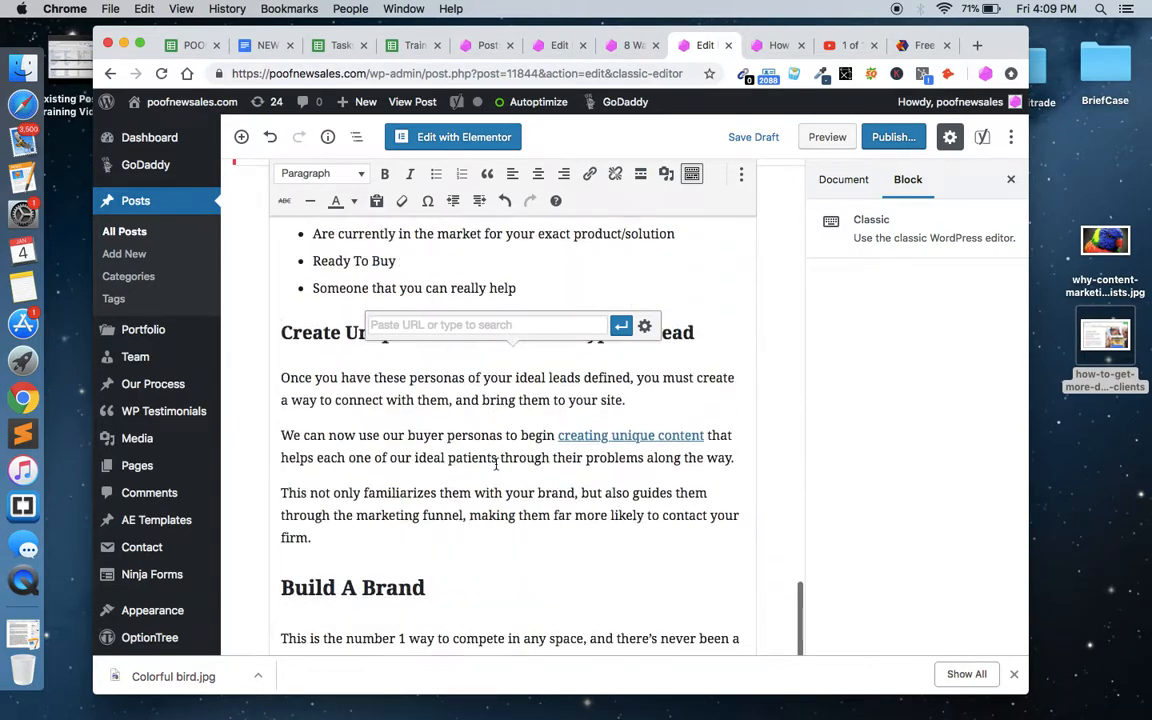
scroll(495, 463, down, 15)
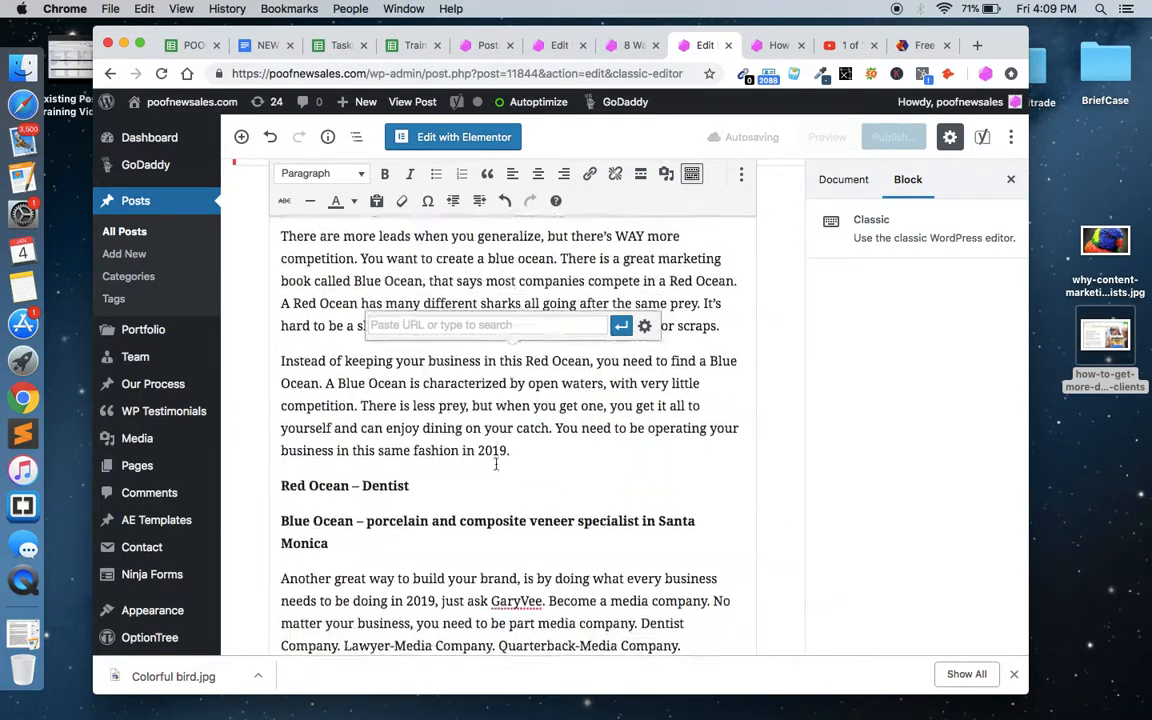
scroll(495, 463, down, 10)
scroll(495, 463, up, 3)
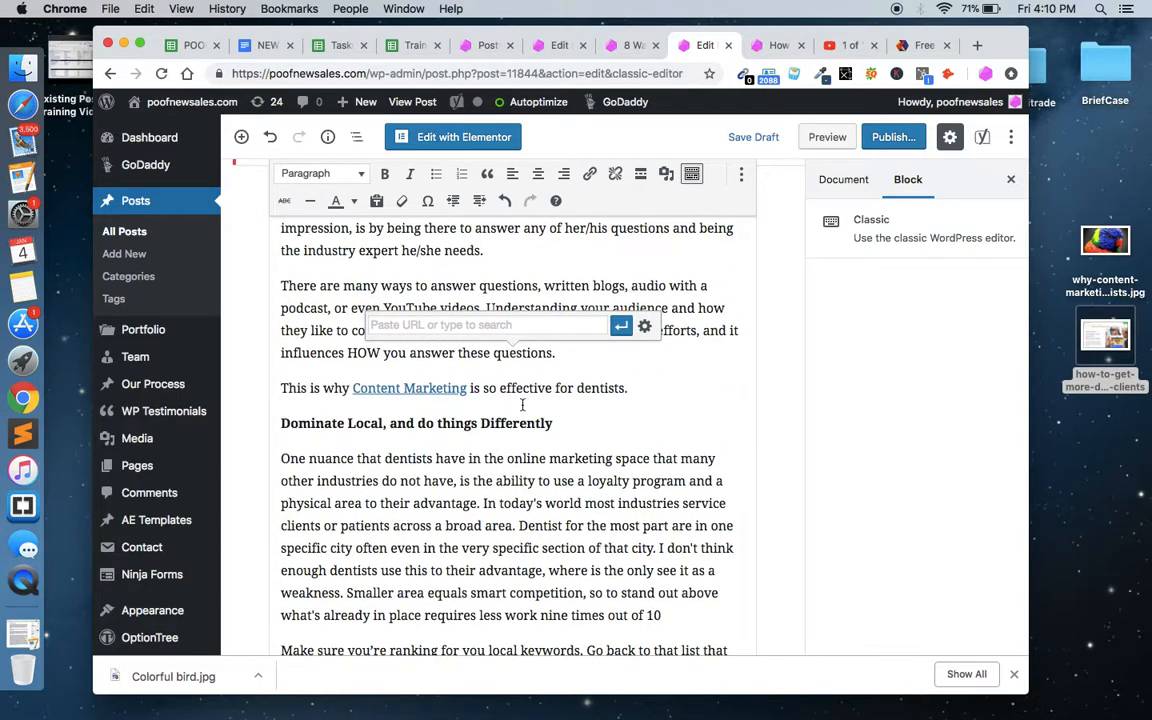
click(388, 388)
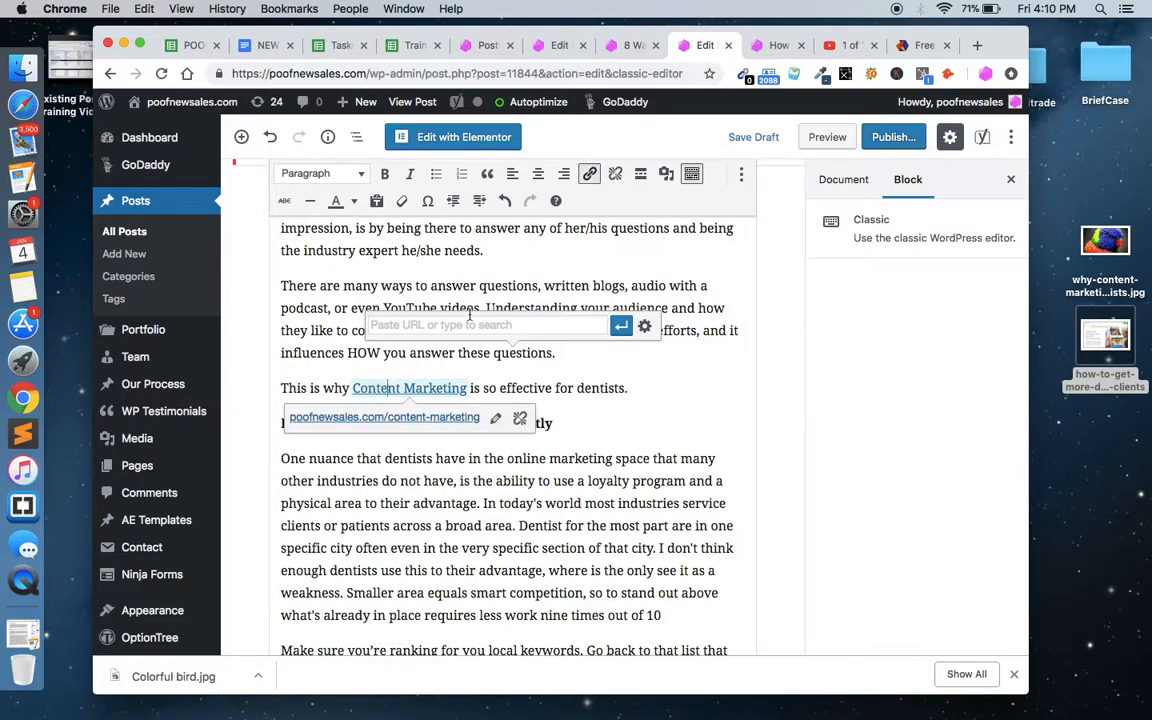
click(581, 548)
scroll(578, 546, down, 3)
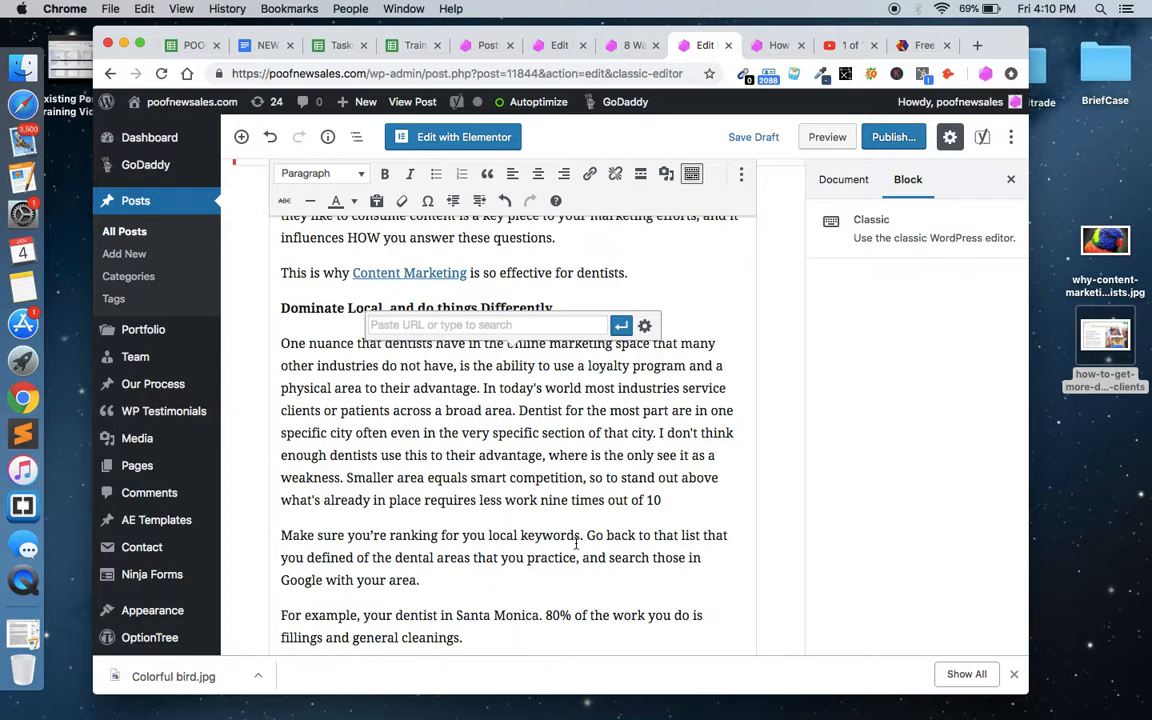
Step: Open a new browser tab and place it ahead of the POOF MASTER SHEET tab
click(186, 55)
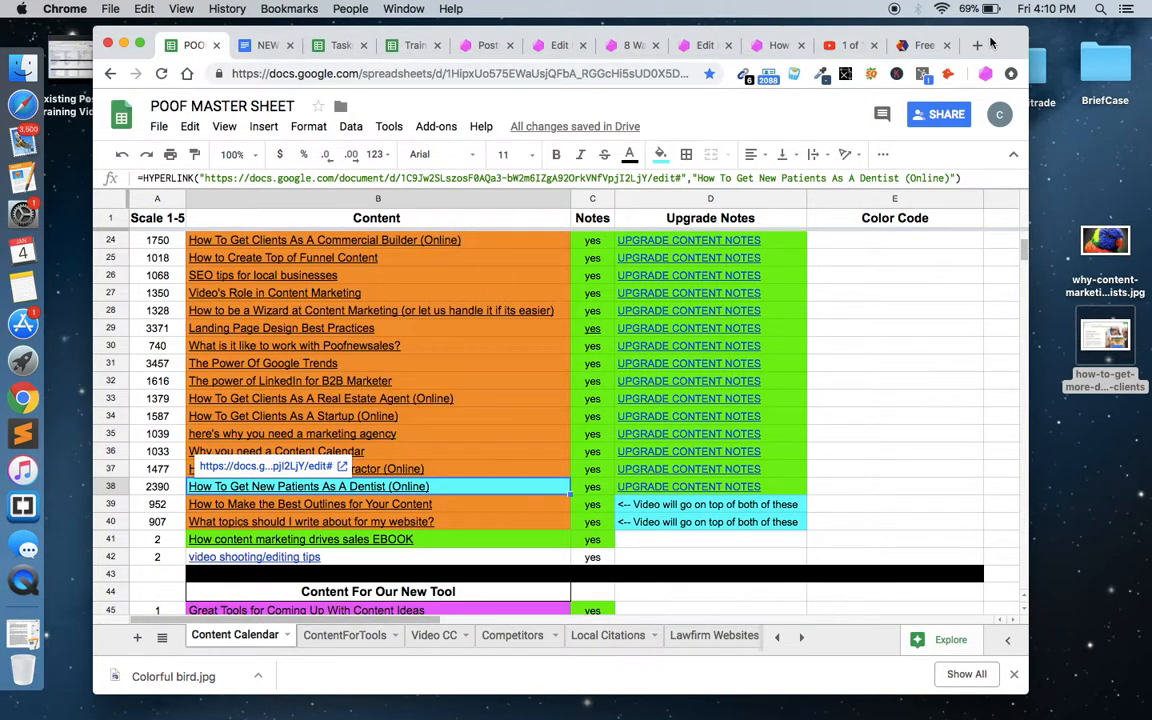
click(977, 45)
drag(935, 45, 177, 45)
text(poof)
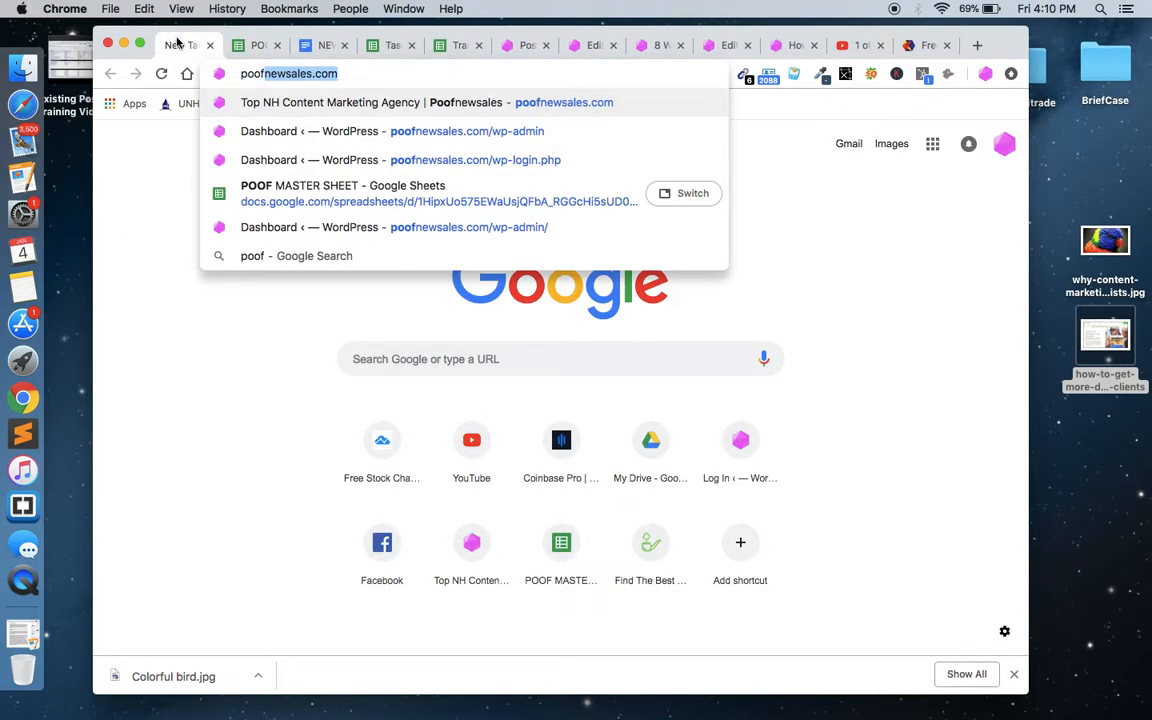
key(Down)
key(Down)
key(Down)
key(Up)
key(Up)
key(Up)
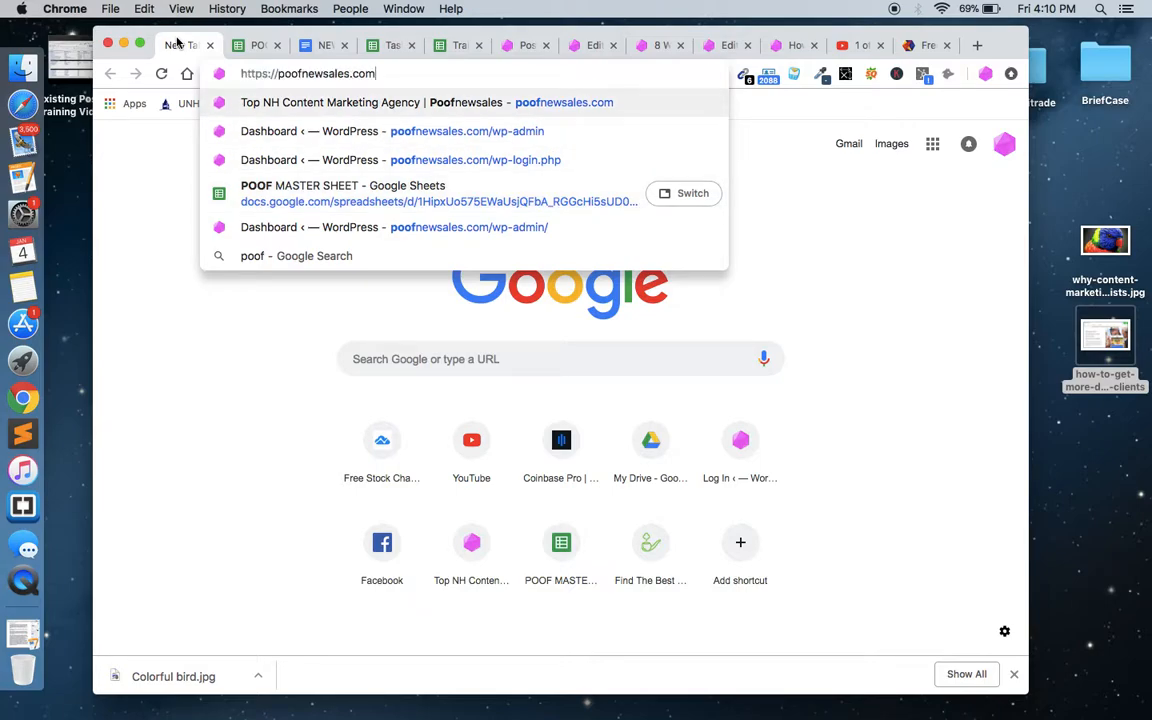
Step: Open the Poof Clients spreadsheet in the new tab by looking up "client"
key(super+a)
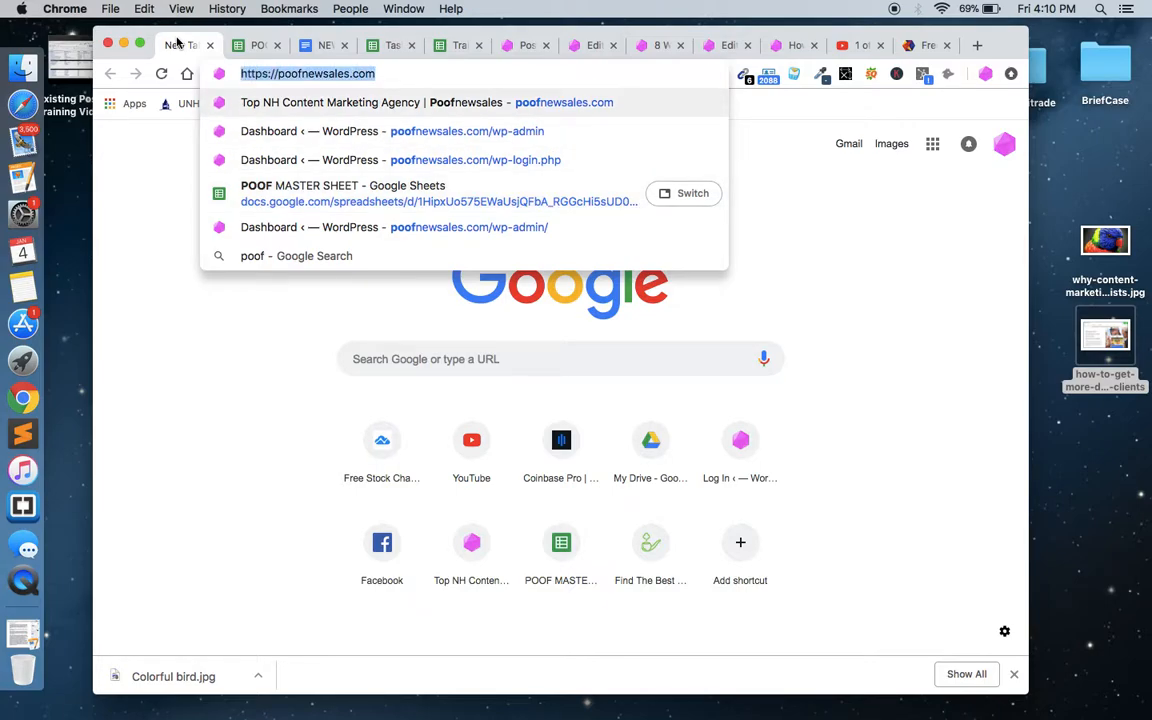
text(client)
key(Down)
key(Return)
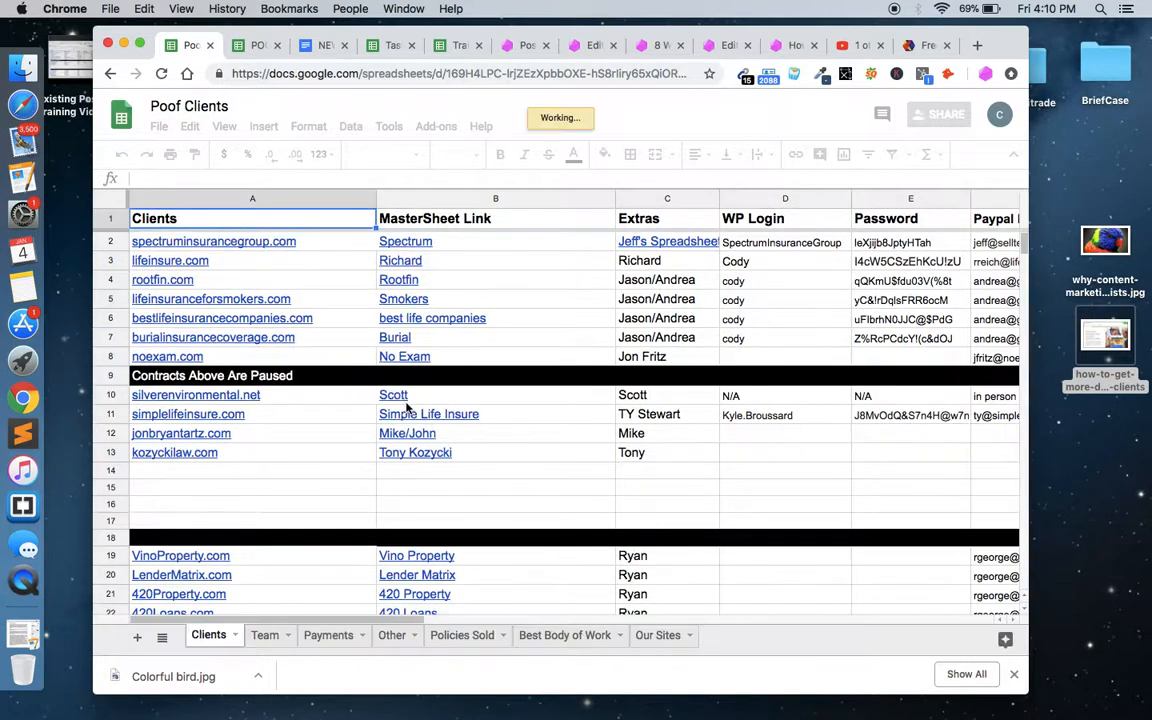
Step: Open the Simple Life Insure master sheet from the client list and display its Existing Articles sheet
click(413, 420)
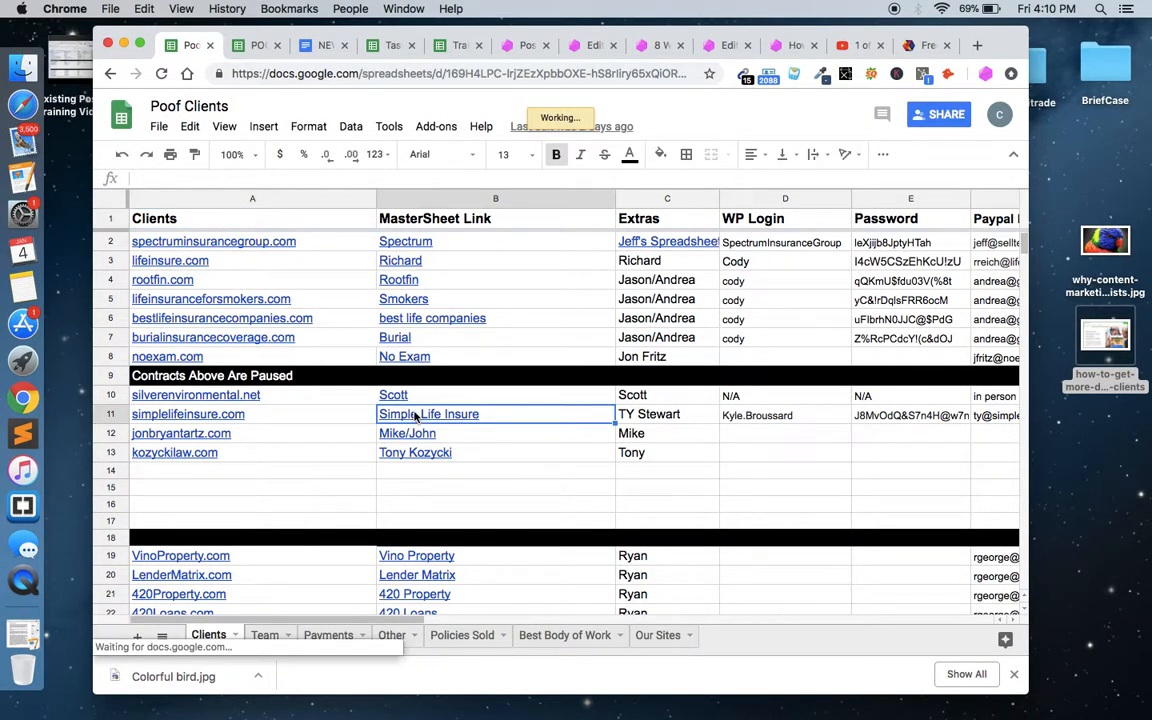
click(445, 393)
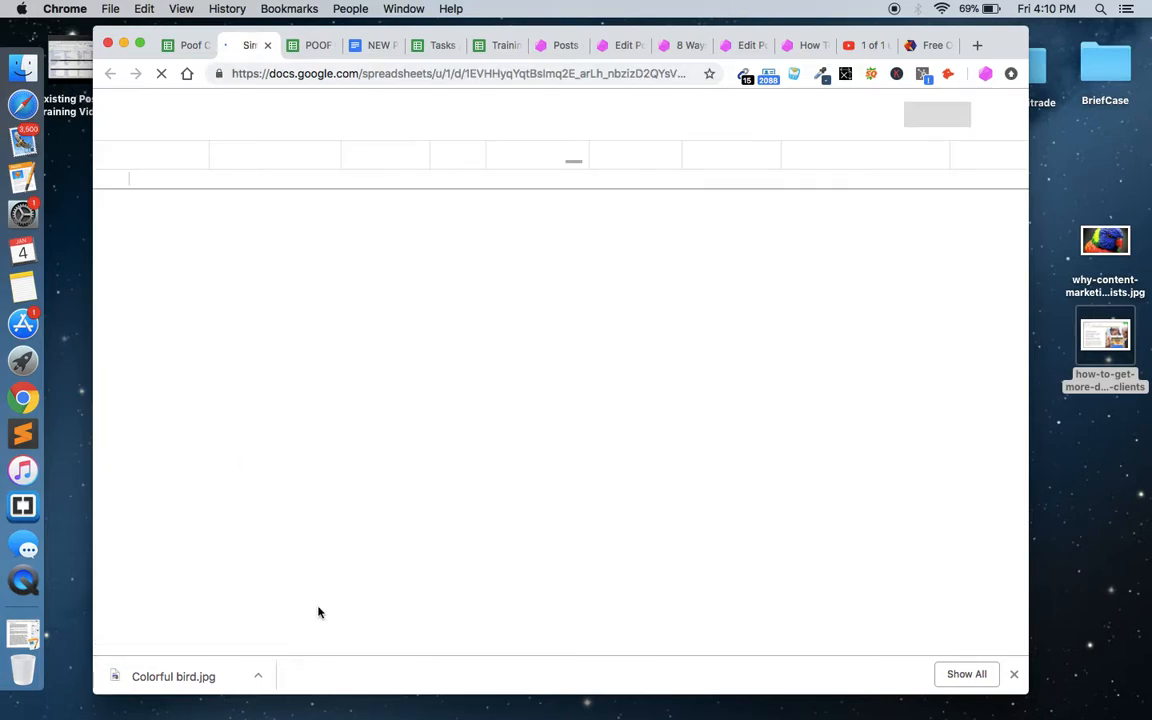
click(1017, 676)
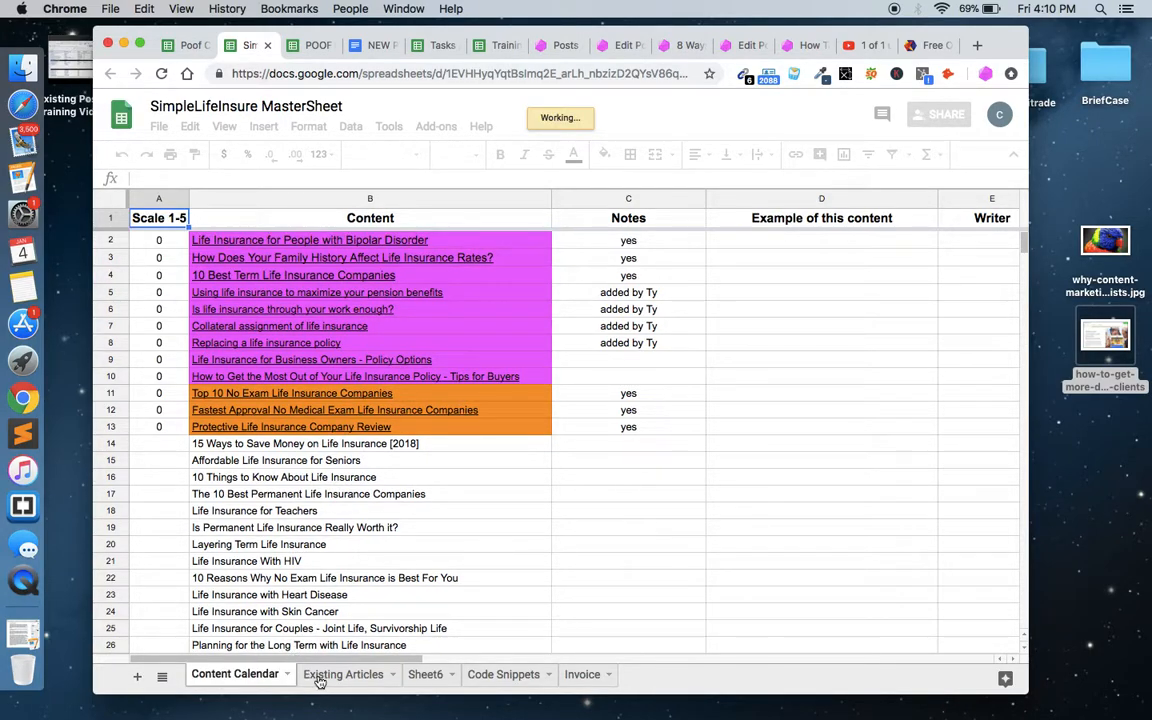
click(318, 678)
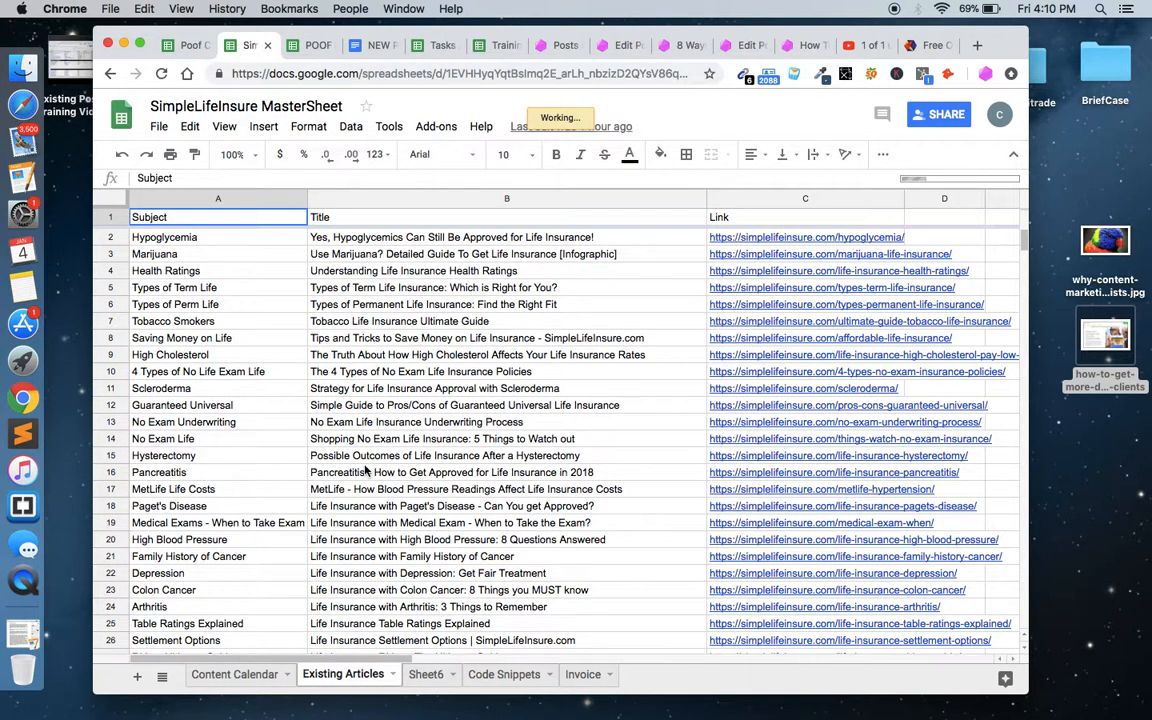
Step: Examine the subjects, titles and links in the Existing Articles list as sources for internal links
scroll(365, 470, down, 8)
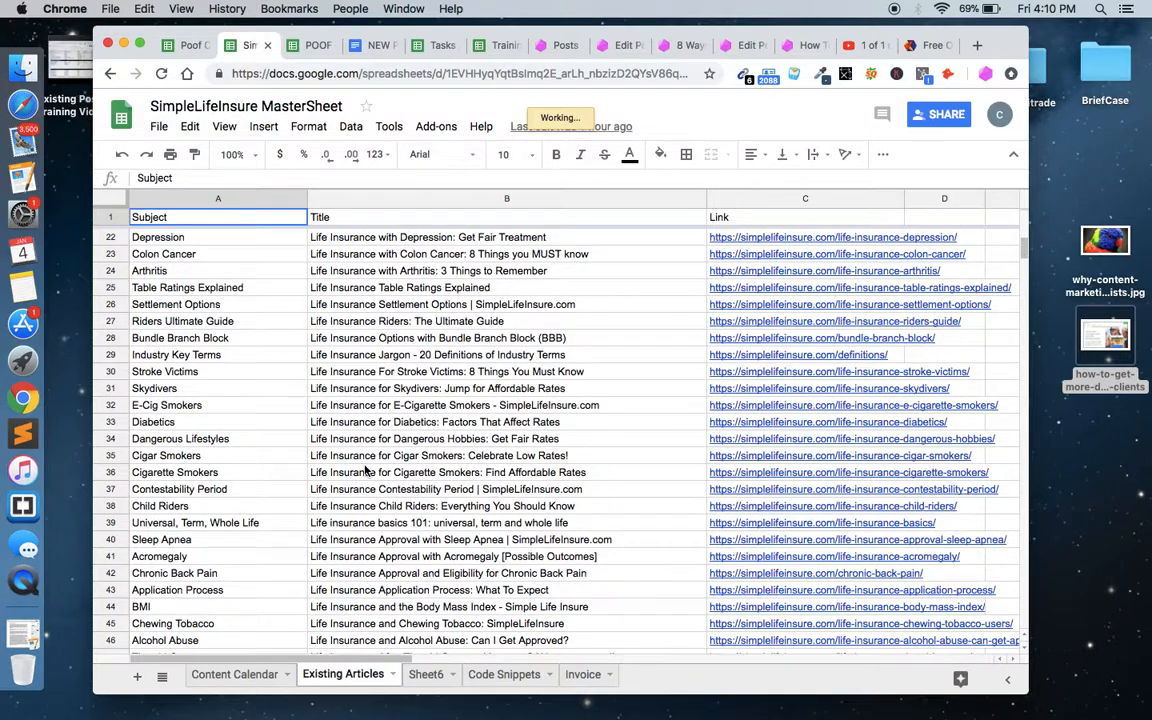
scroll(458, 452, down, 1)
click(789, 476)
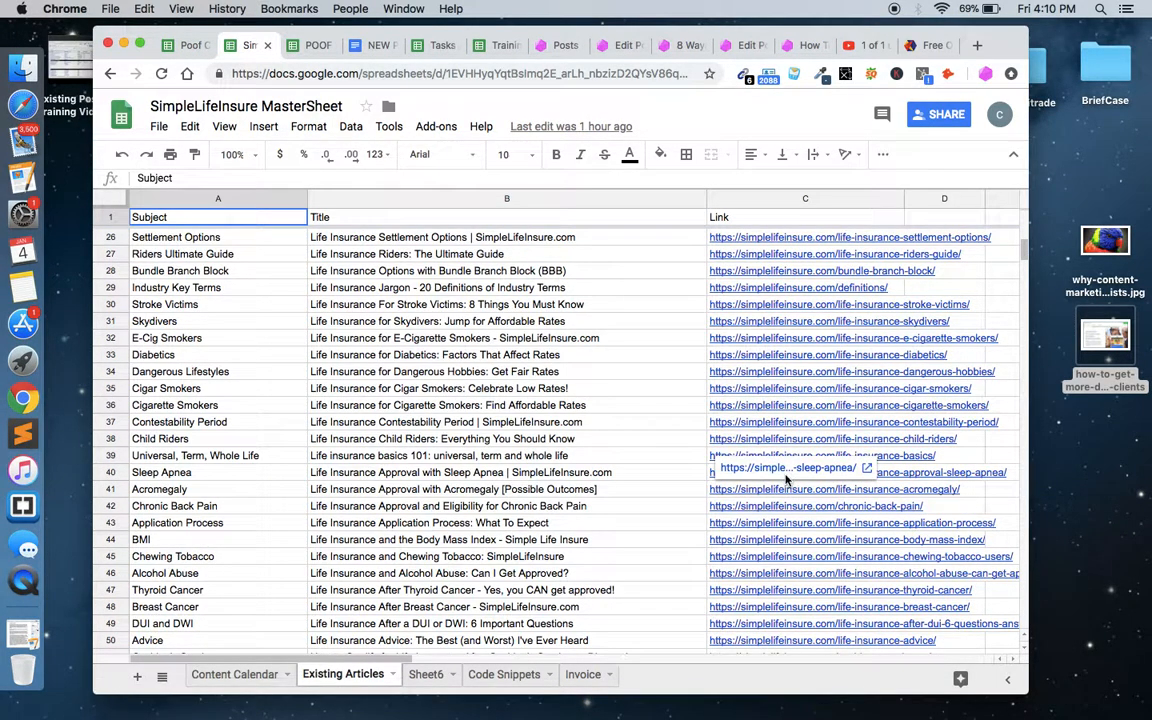
click(740, 470)
click(316, 47)
scroll(566, 455, up, 10)
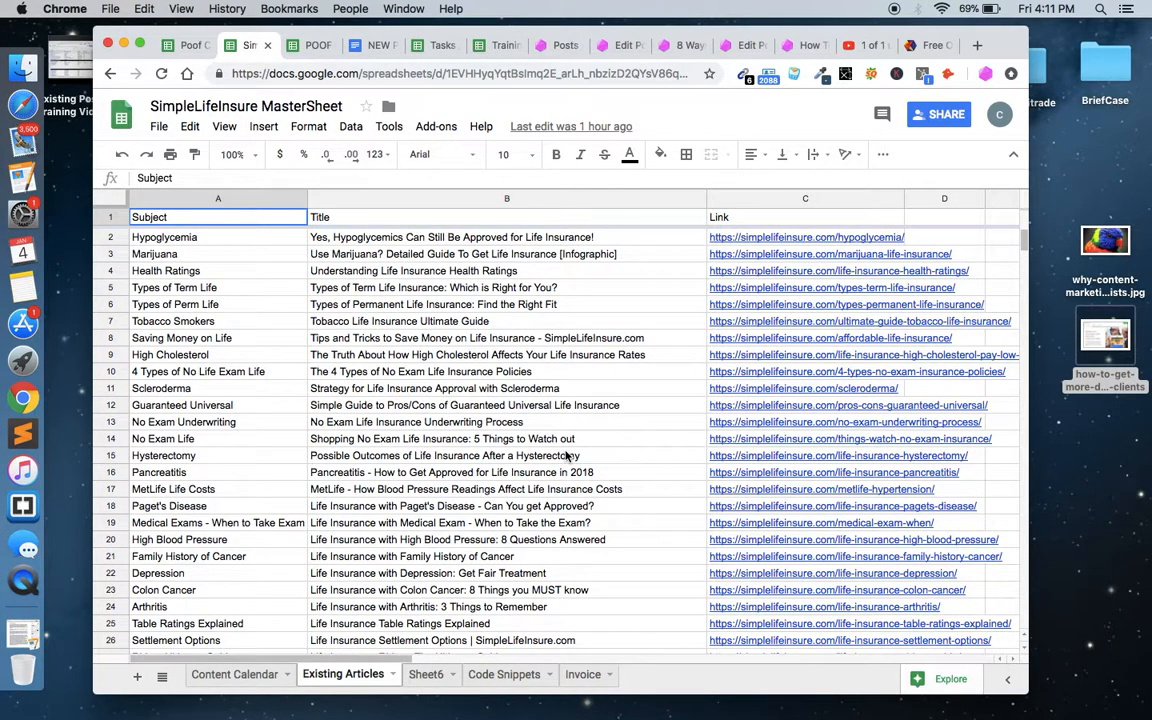
Step: Return to the dentist post in the WordPress editor
click(682, 45)
click(748, 45)
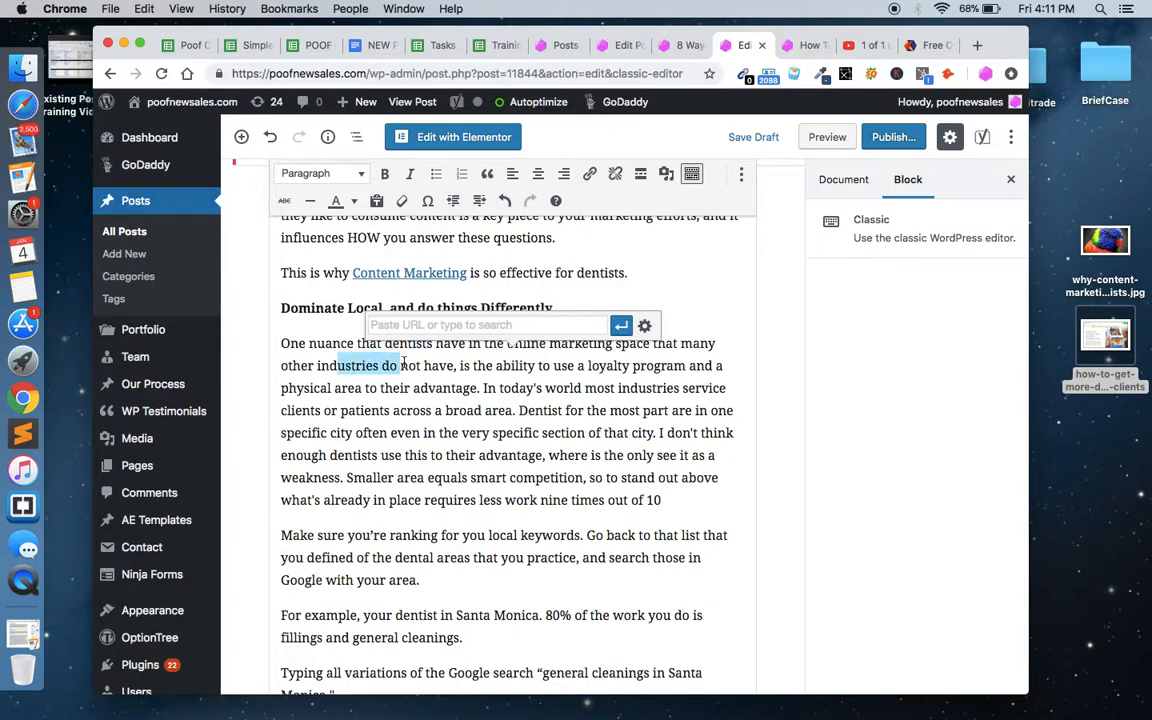
drag(546, 388, 574, 420)
click(614, 477)
Step: Review the whole dentist post, from its opening section to the closing paragraphs on Facebook and Google ad targeting
scroll(508, 535, down, 3)
scroll(508, 535, down, 15)
scroll(508, 535, up, 20)
scroll(508, 535, up, 20)
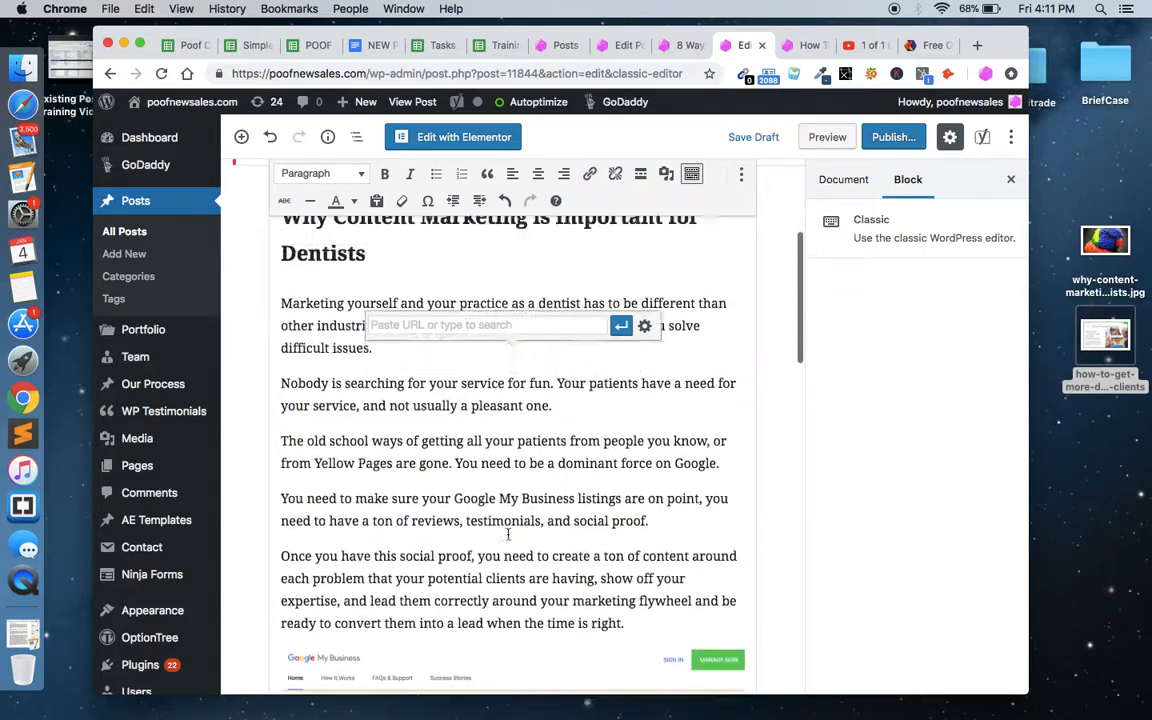
scroll(508, 535, up, 10)
scroll(508, 535, down, 14)
scroll(508, 535, down, 20)
scroll(508, 535, down, 20)
scroll(508, 535, down, 15)
scroll(508, 540, up, 4)
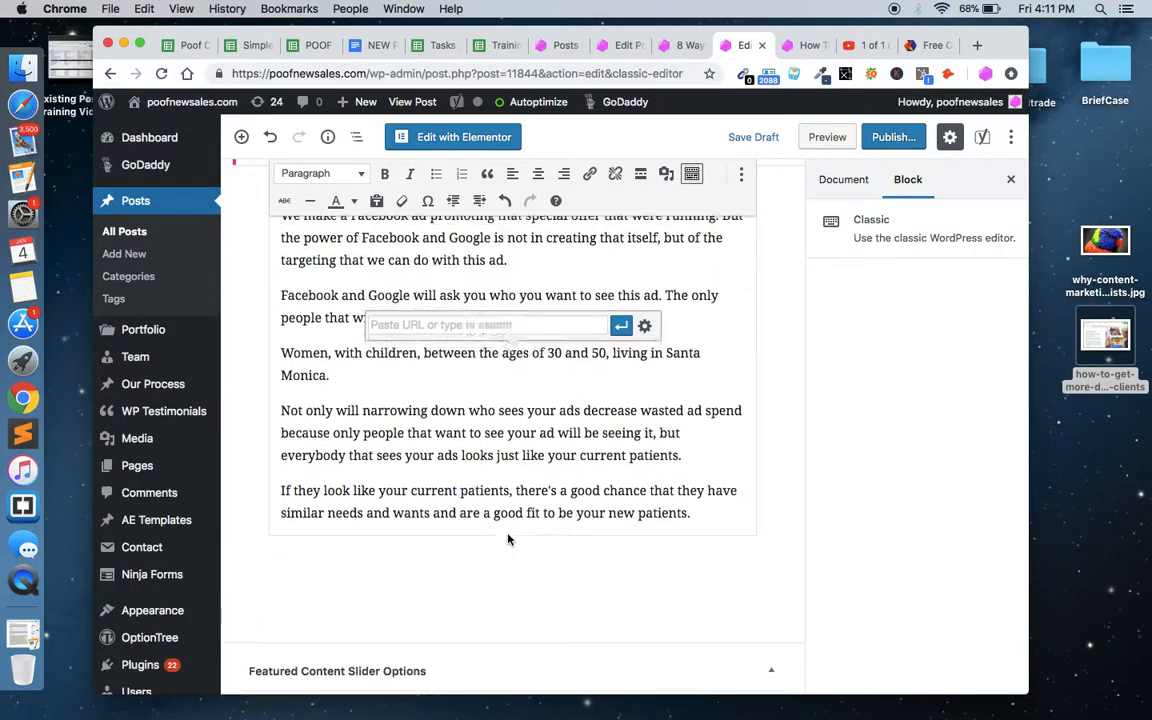
scroll(508, 540, up, 2)
scroll(508, 535, up, 1)
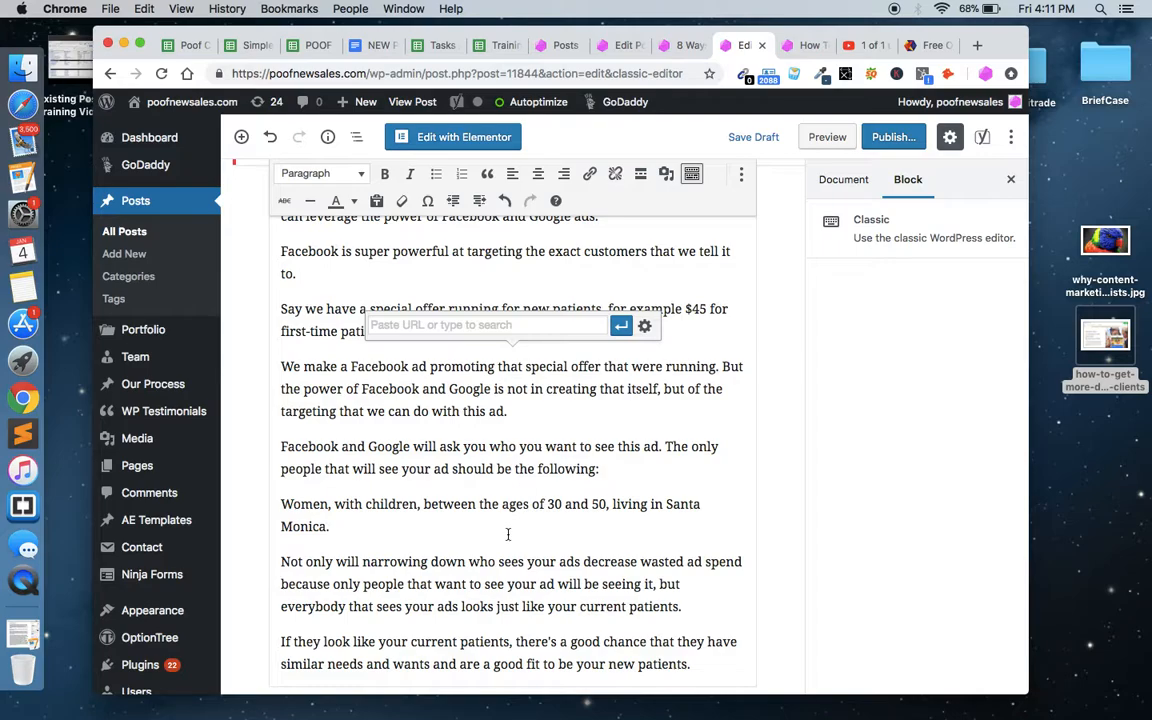
scroll(502, 575, down, 1)
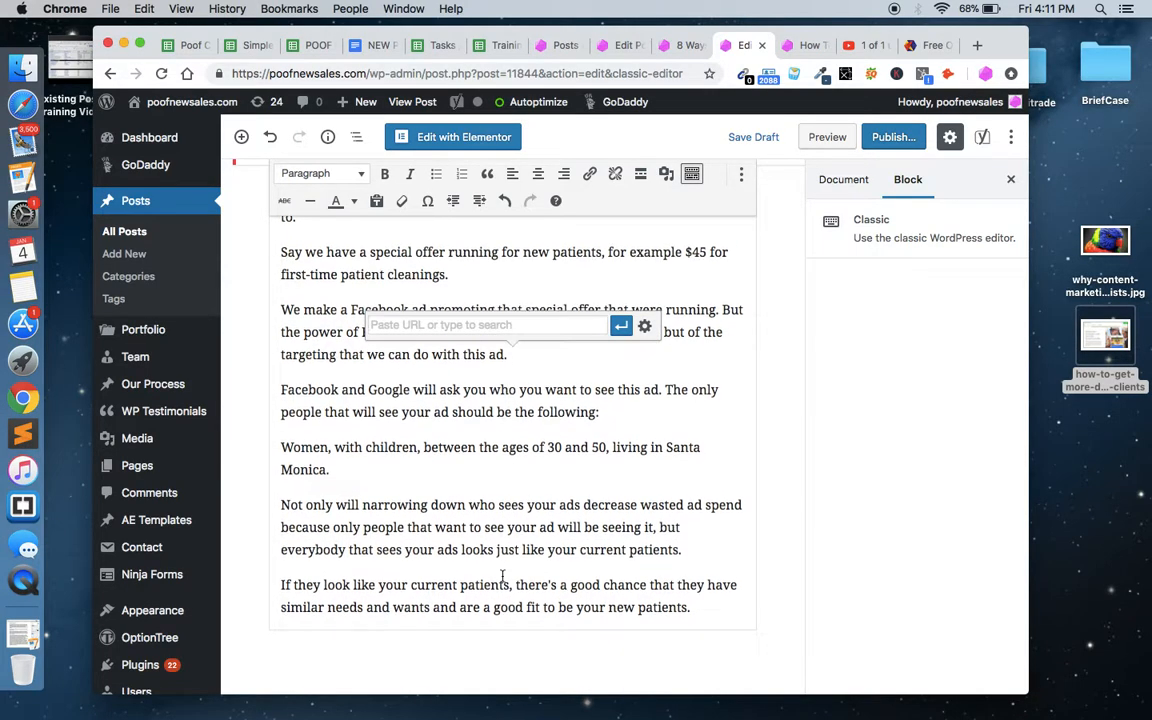
Step: Search the dentist post for the text "roi" to locate a phrase suitable for an internal link
scroll(502, 575, up, 2)
scroll(502, 575, up, 3)
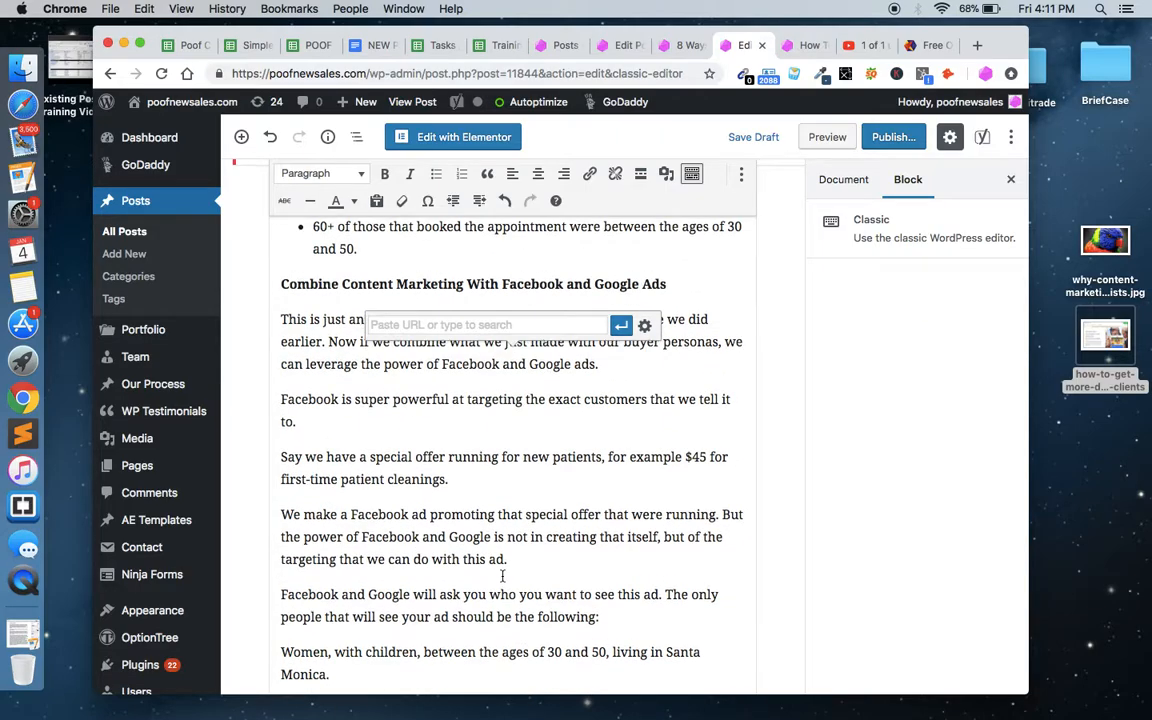
scroll(502, 575, up, 2)
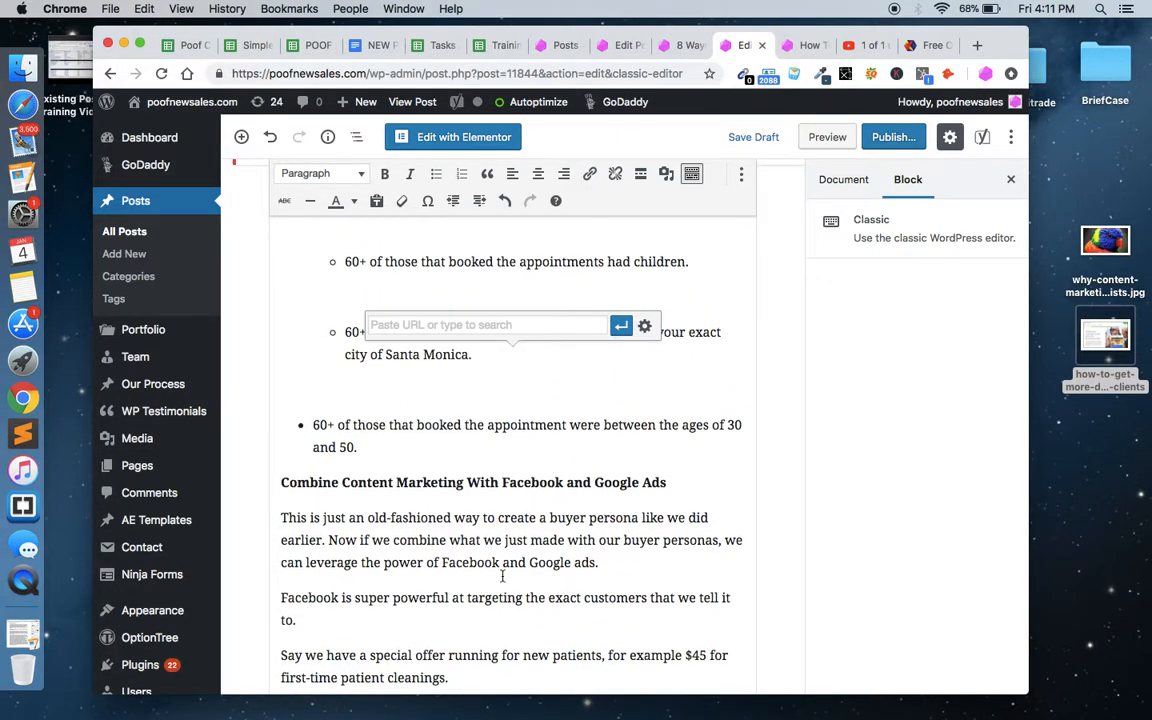
scroll(502, 575, up, 10)
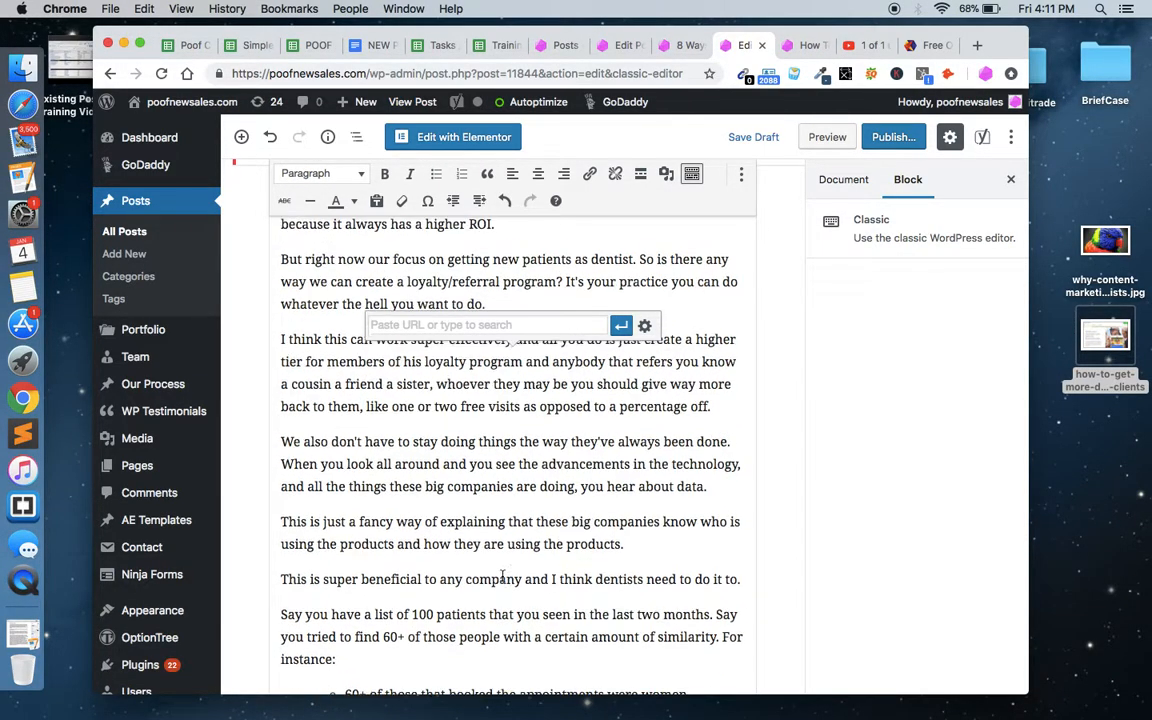
key(super+f)
text(roi)
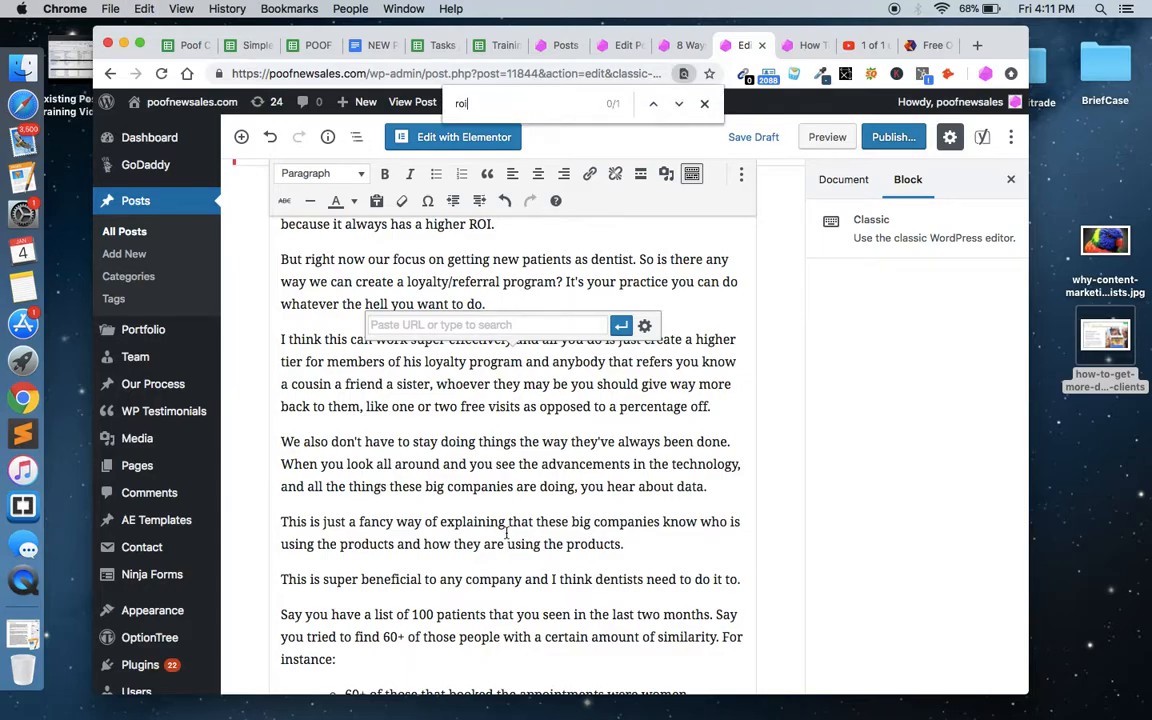
scroll(522, 504, up, 7)
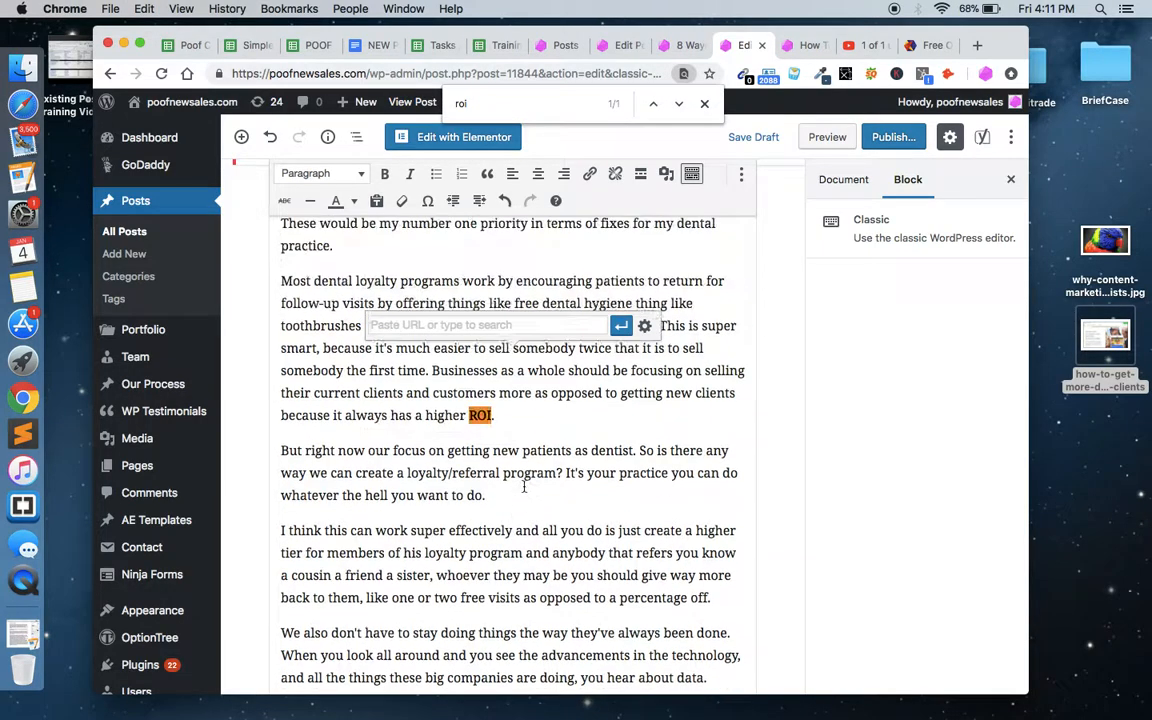
Step: Link the phrase "higher ROI" to the existing post "3 Easy Ways to Measure Content Marketing ROI" and set it to open in a new tab
drag(427, 524, 493, 524)
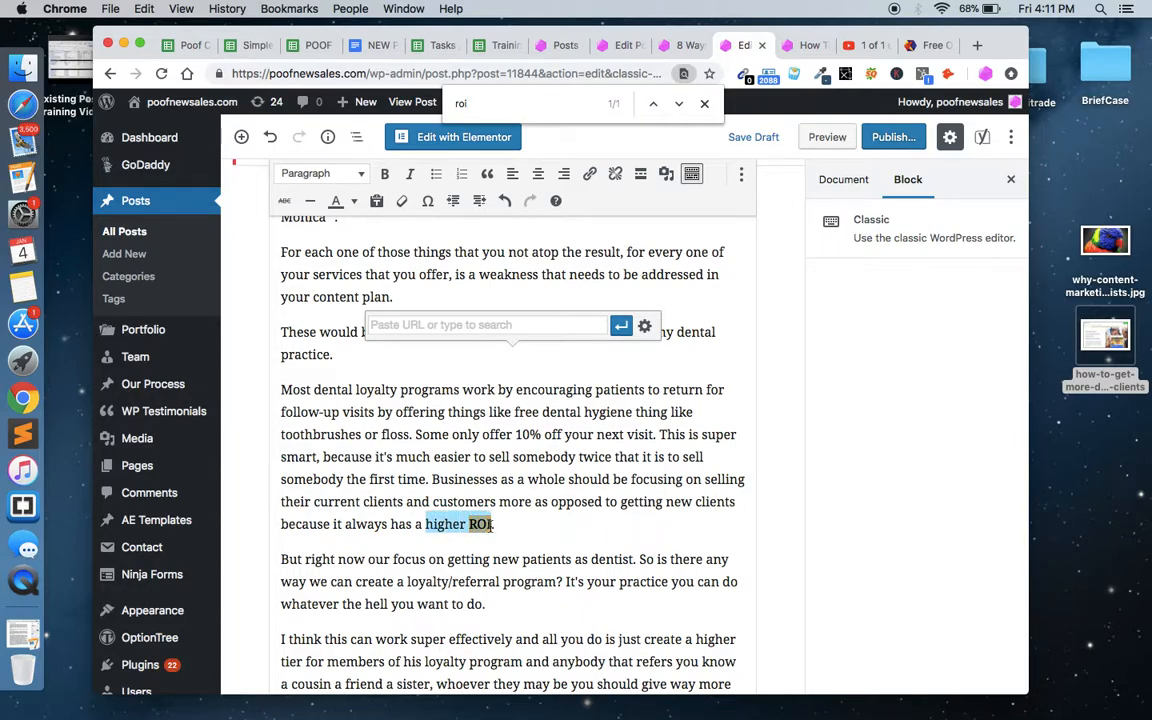
click(589, 174)
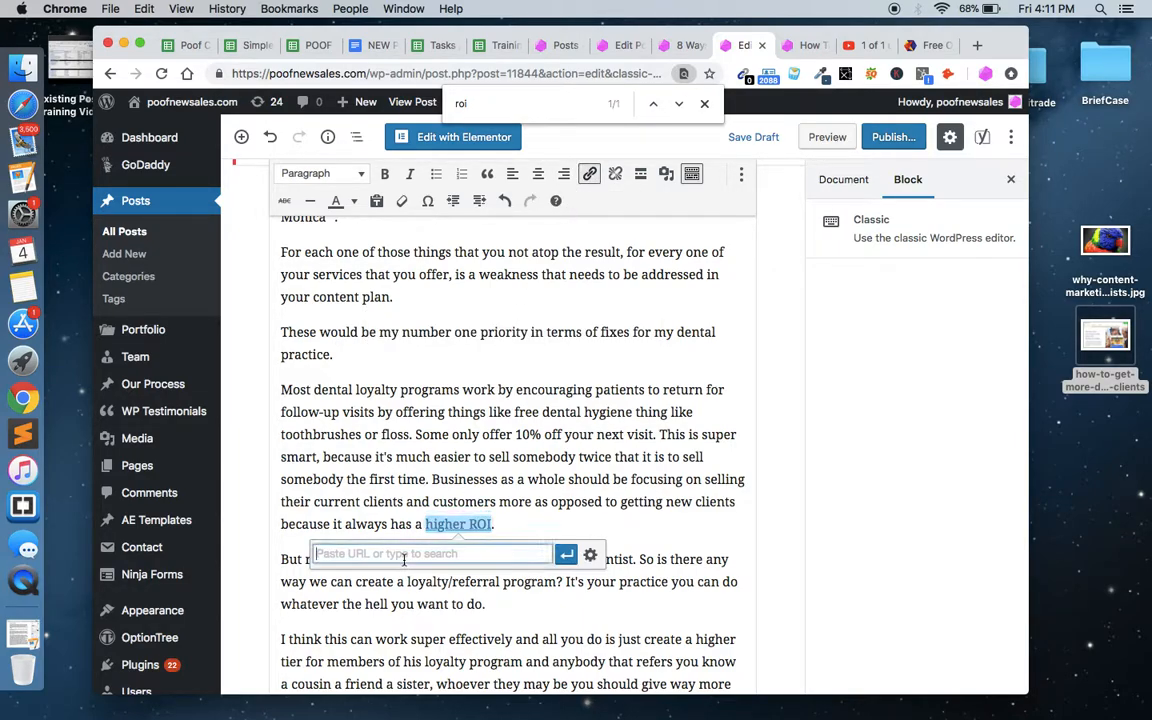
text(roi)
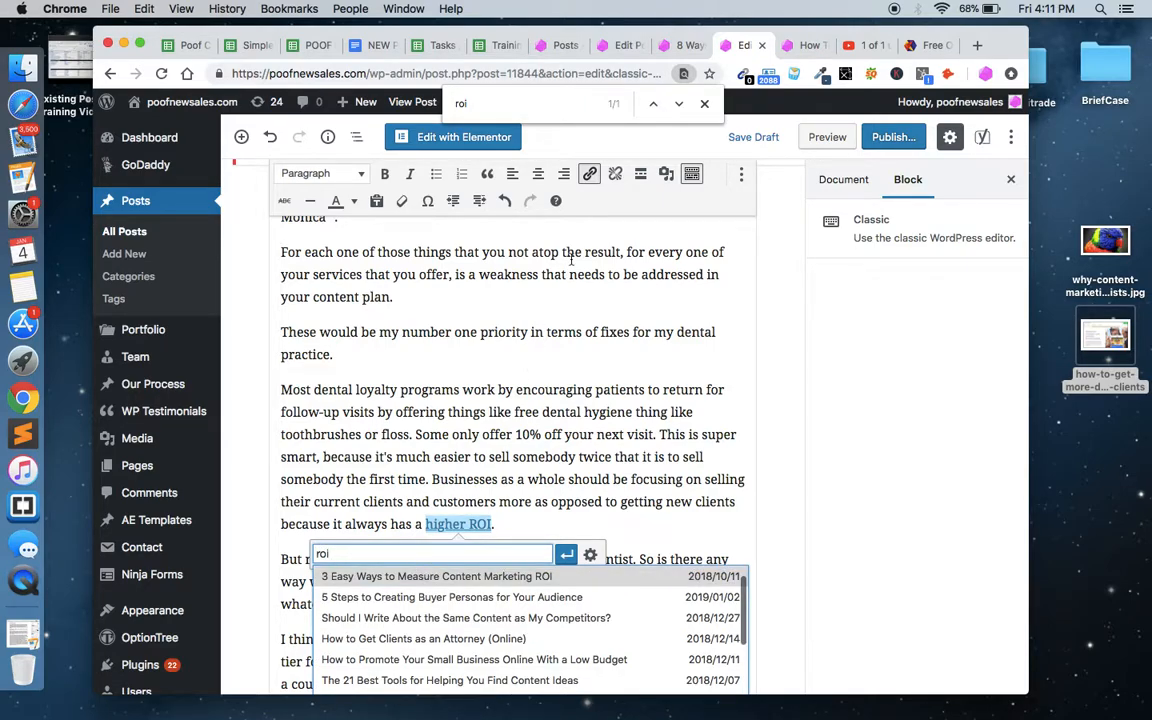
click(432, 584)
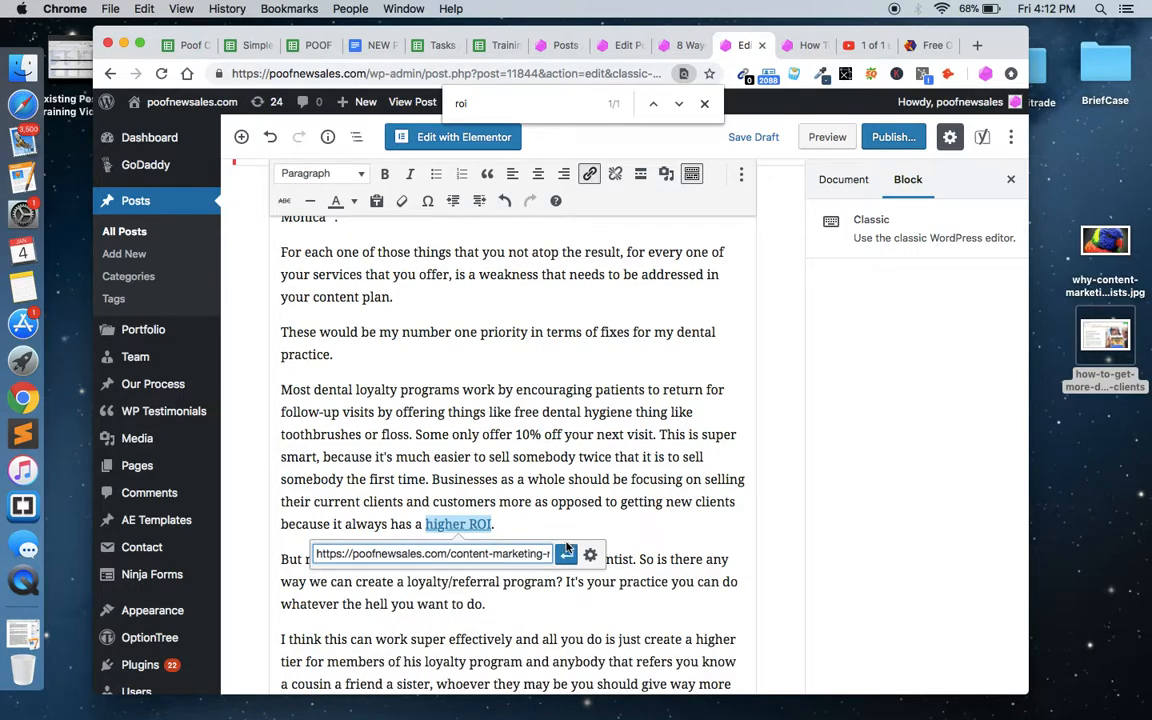
key(super+a)
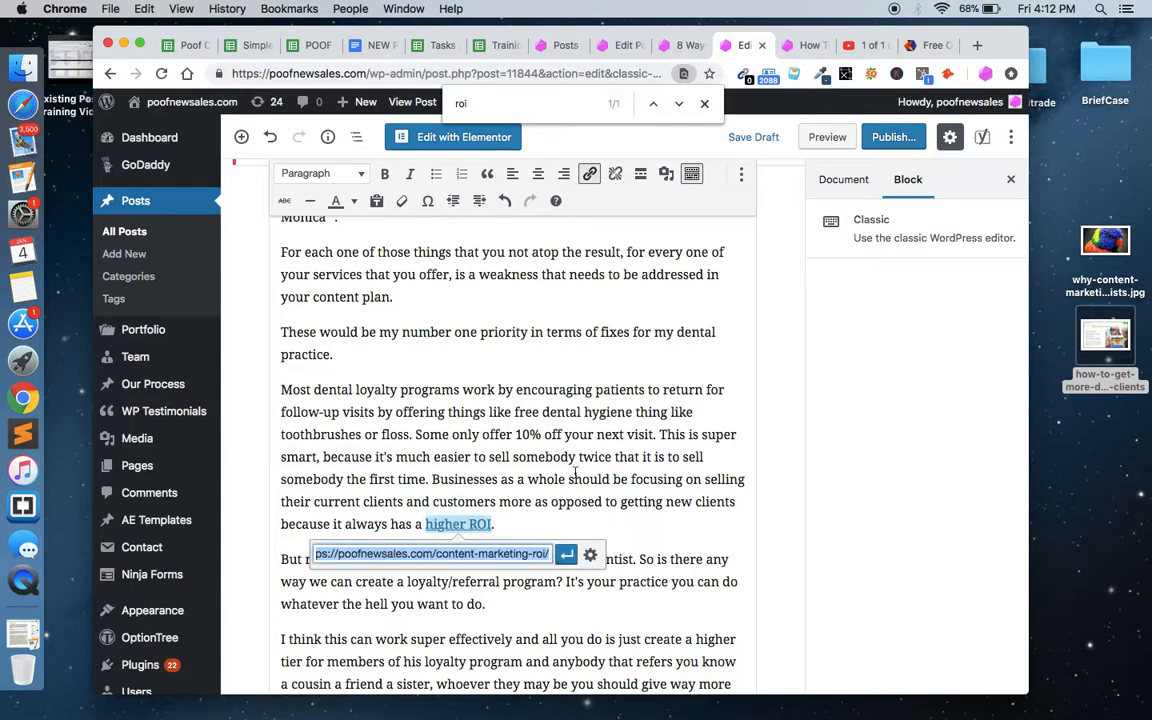
click(591, 556)
click(451, 309)
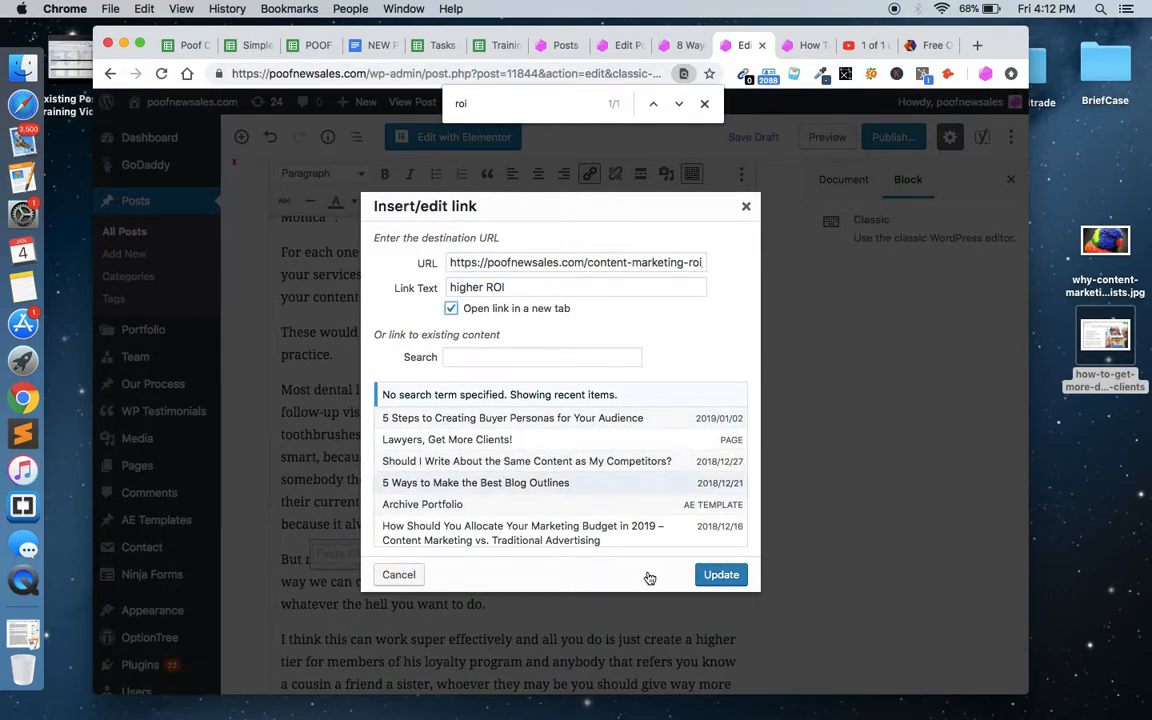
click(706, 574)
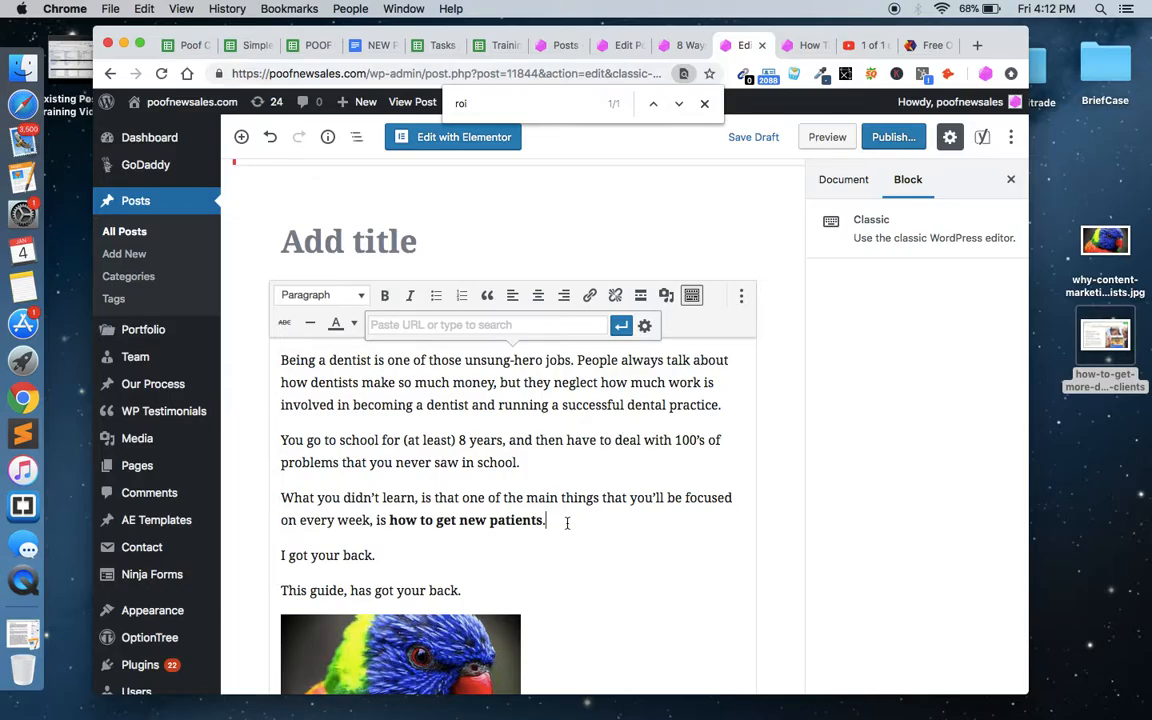
Step: Review the post from its opening through the loyalty program section, checking the internal links such as "creating unique content" and "Content Marketing"
scroll(567, 523, down, 10)
scroll(567, 523, down, 15)
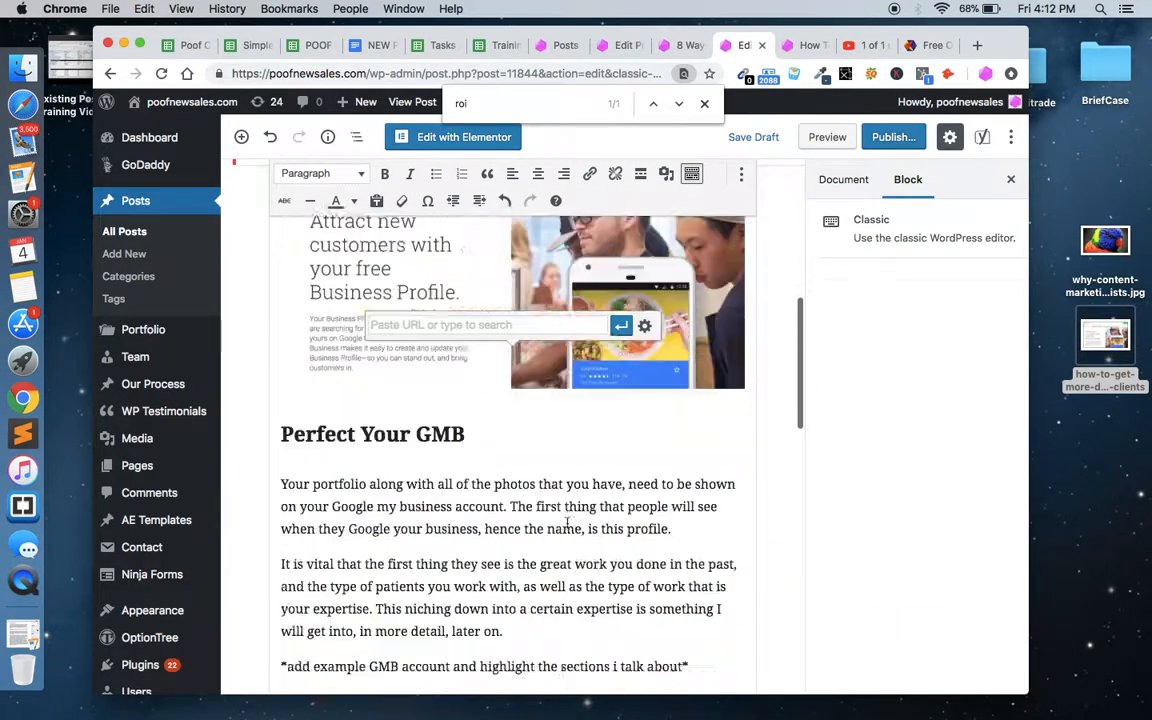
scroll(567, 523, down, 10)
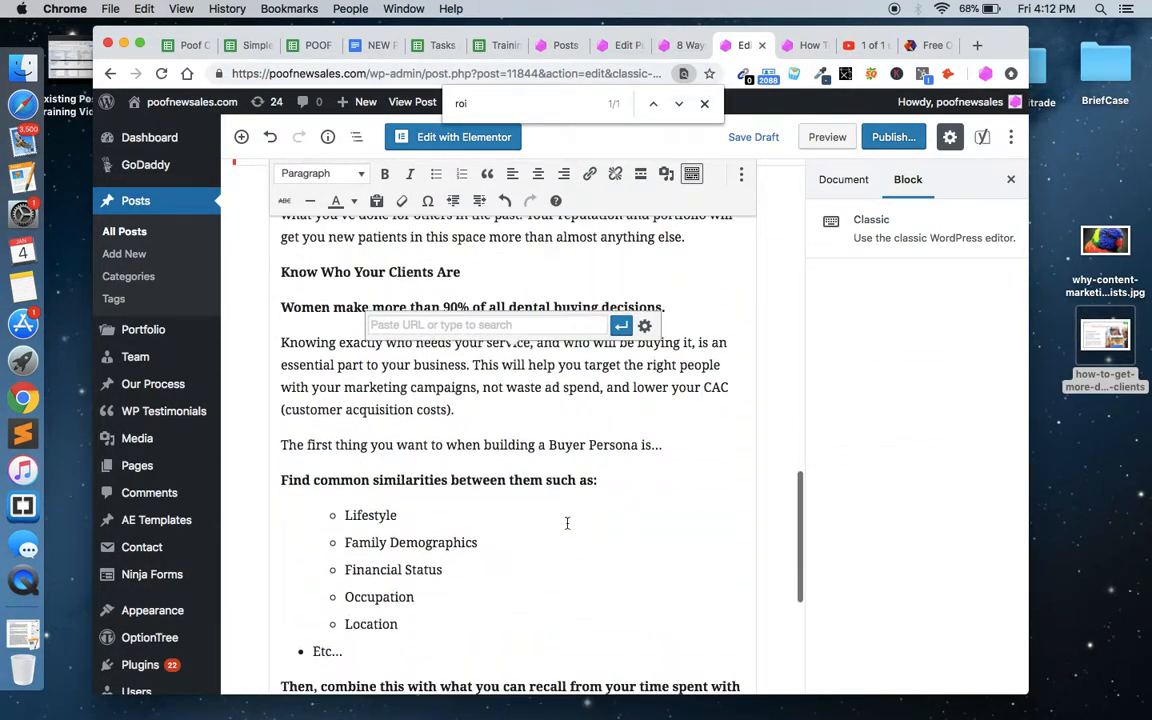
click(581, 541)
scroll(581, 541, down, 10)
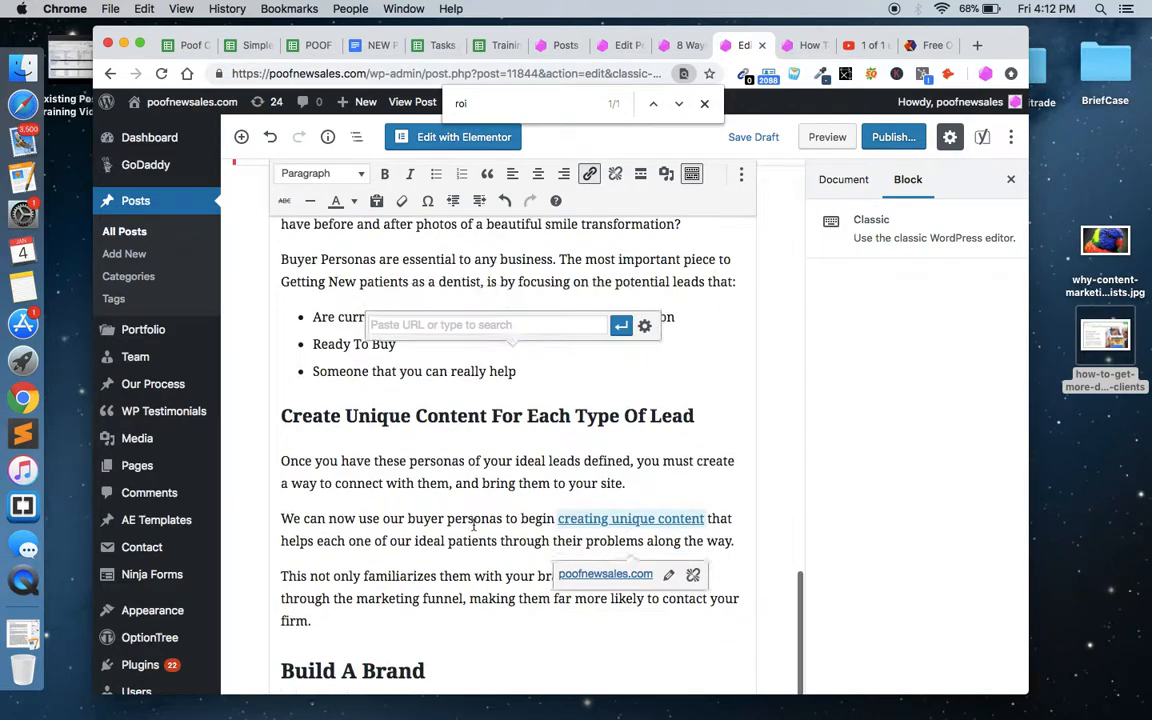
click(474, 524)
scroll(474, 524, down, 15)
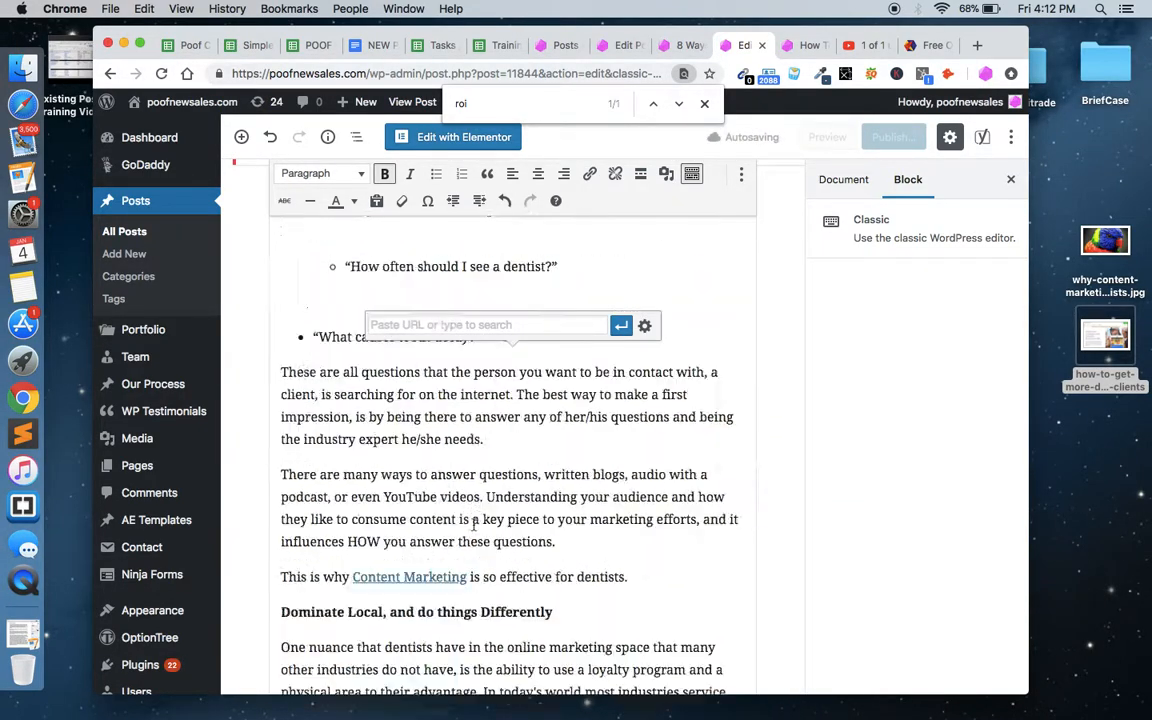
scroll(474, 524, up, 5)
scroll(476, 500, down, 8)
scroll(481, 434, up, 3)
Step: Check the URL and new-tab option of the "higher ROI" link in its link settings
click(480, 428)
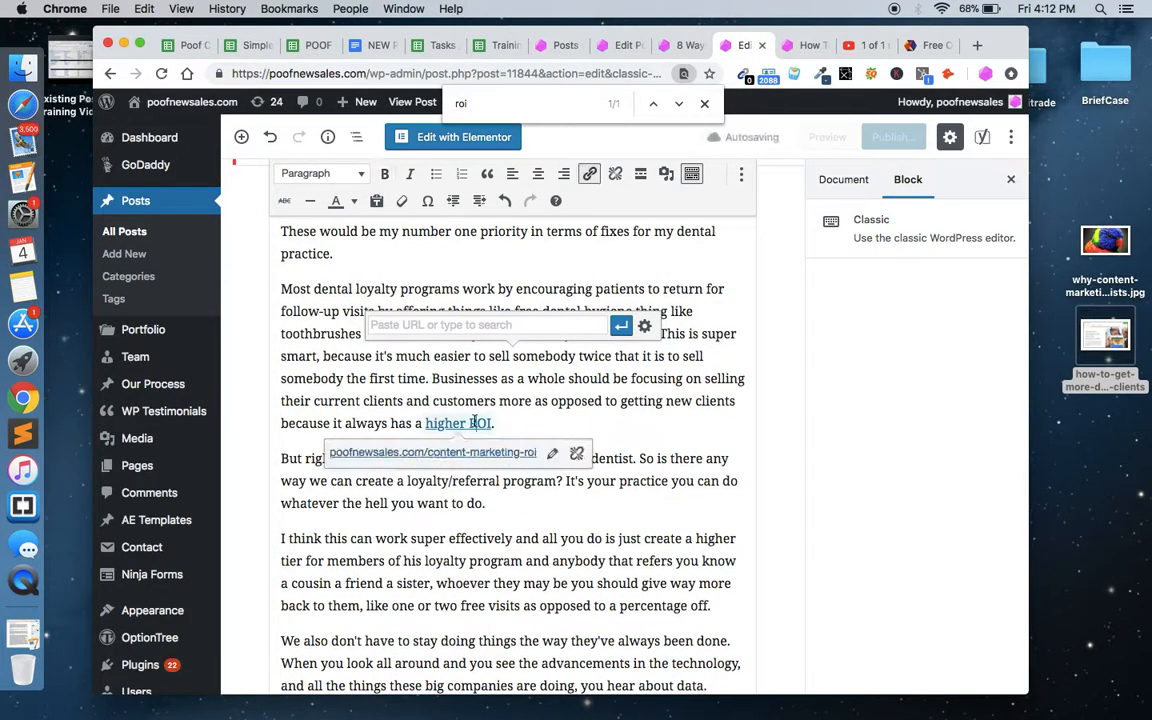
click(556, 423)
click(590, 455)
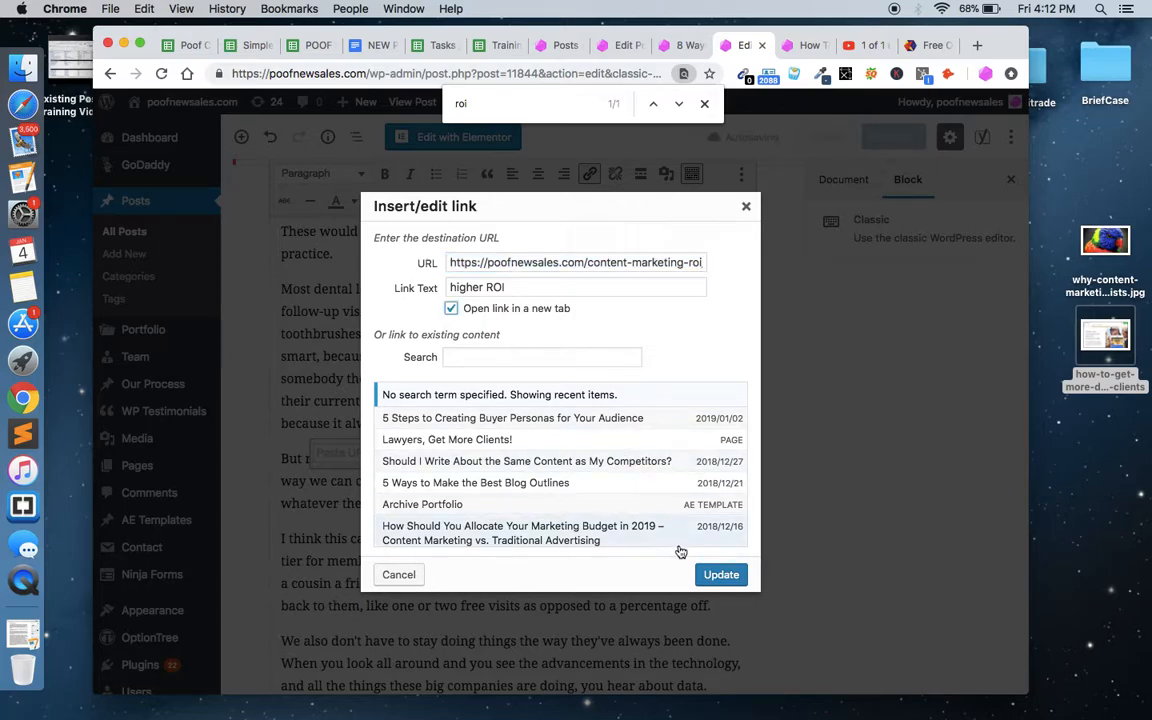
click(718, 574)
click(476, 424)
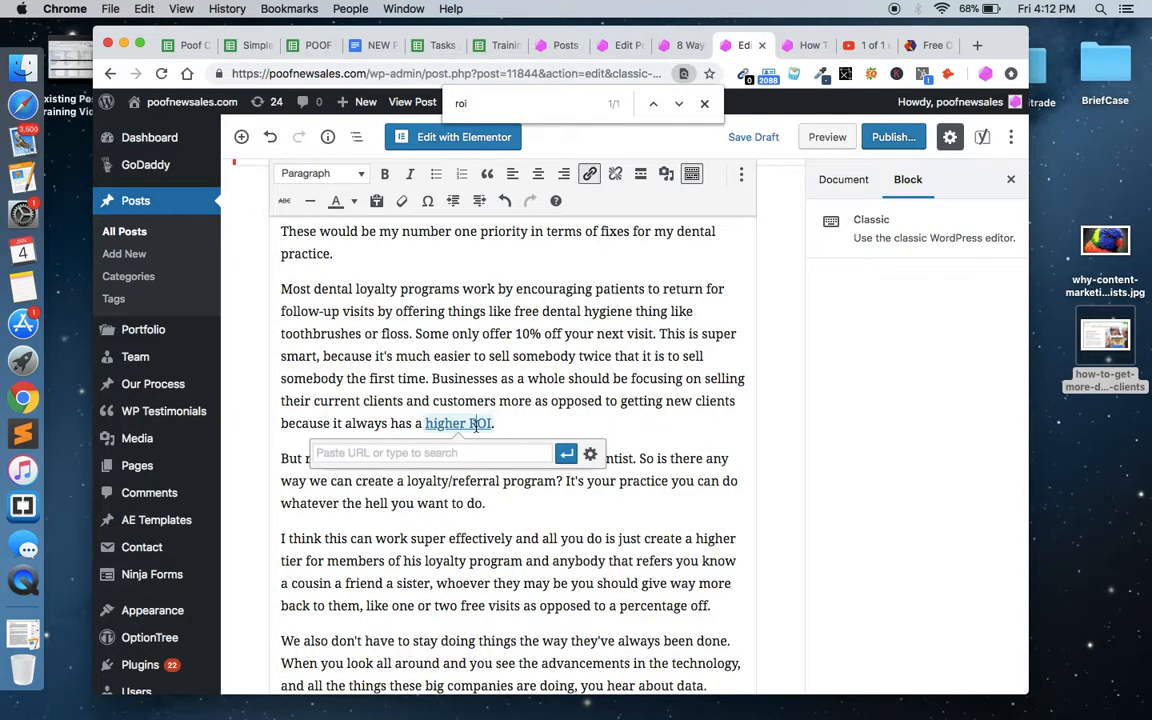
click(568, 582)
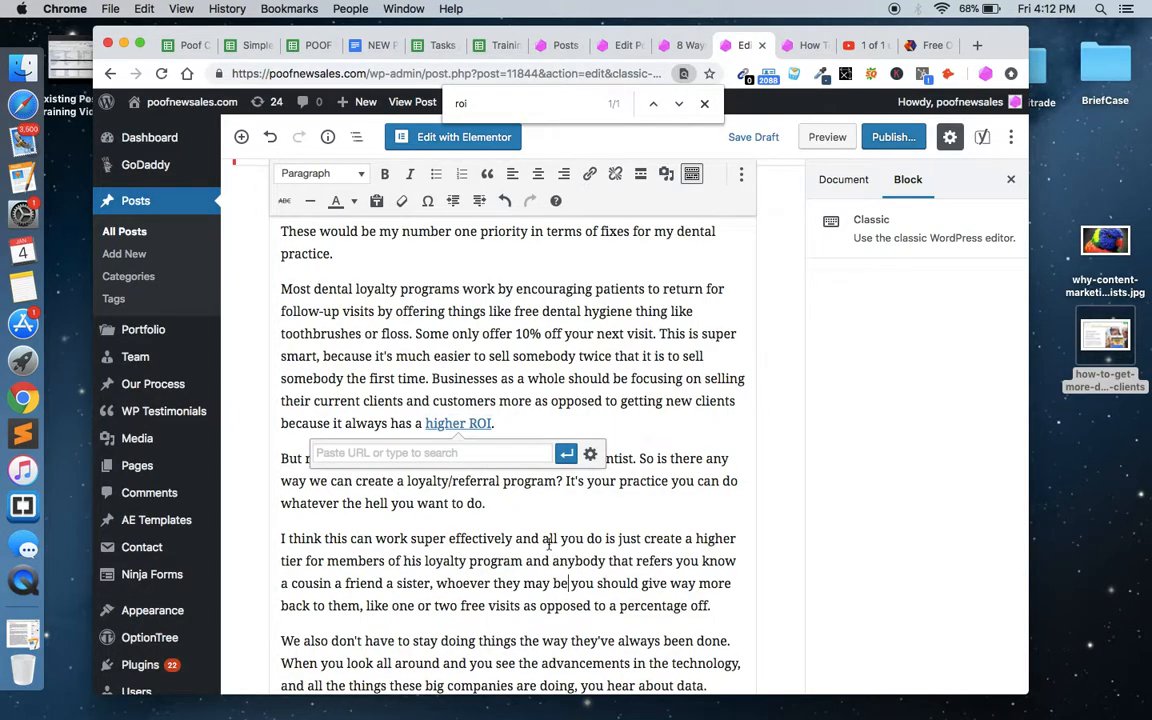
click(590, 453)
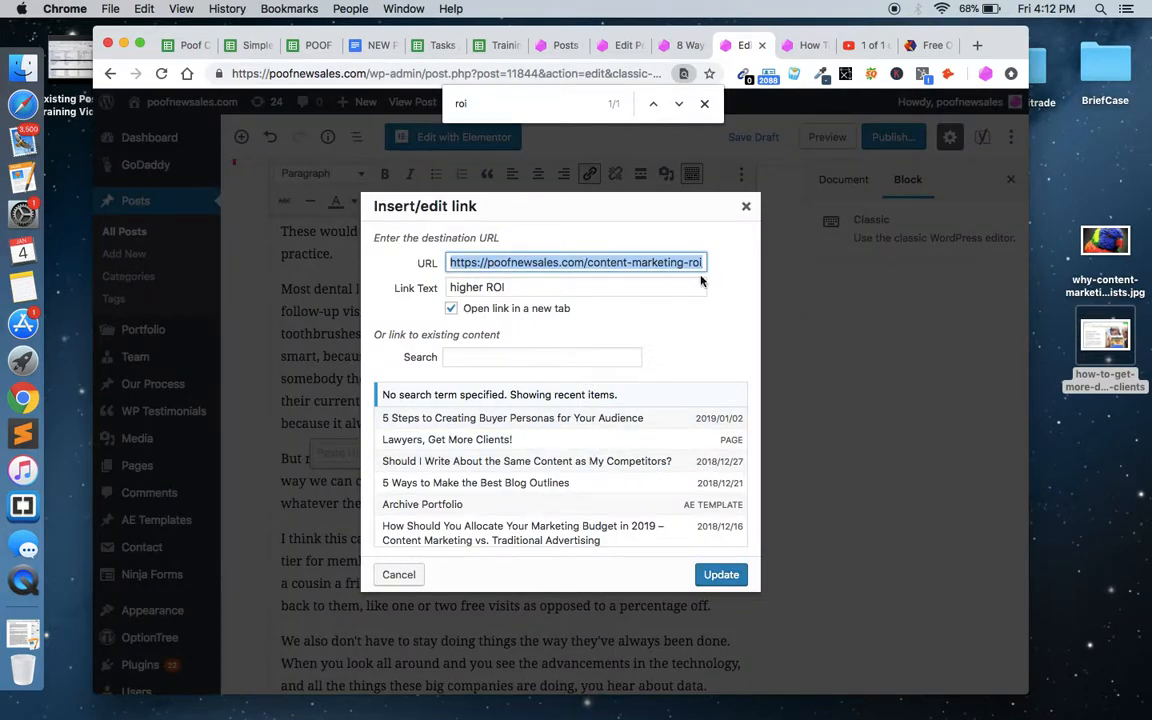
click(745, 206)
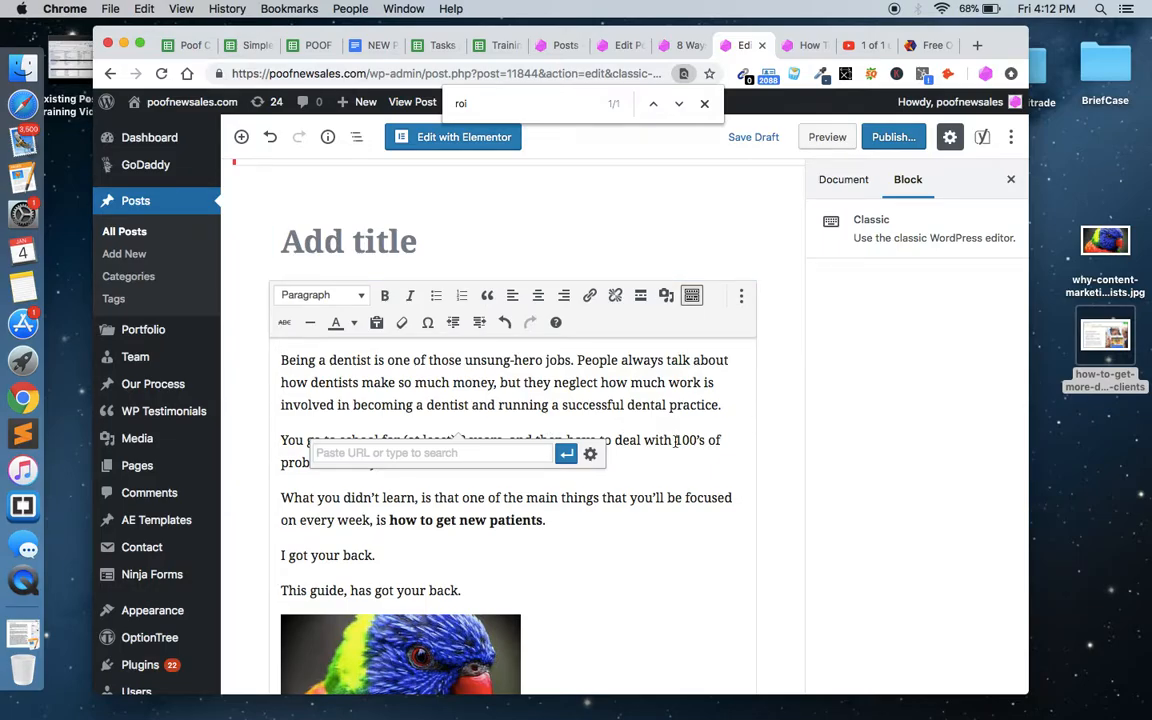
Step: Review the post's sections and headings, including "Do Amazing Work", and return to the parrot image near the beginning
scroll(676, 442, down, 10)
scroll(676, 442, down, 8)
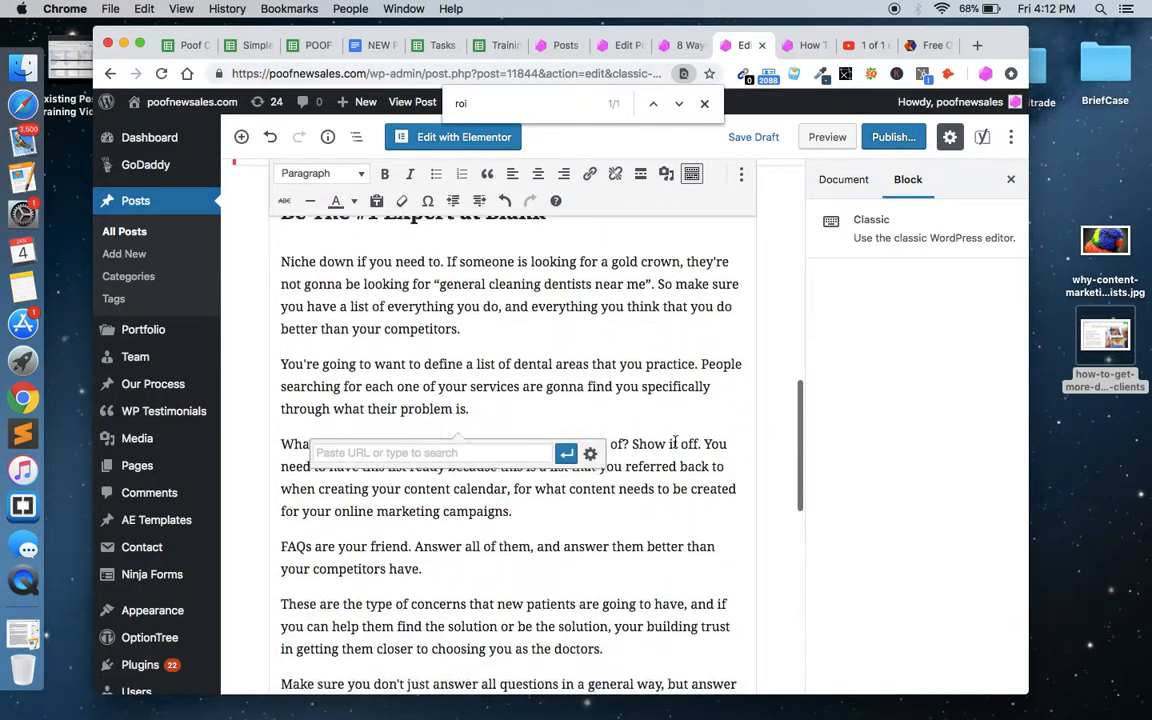
scroll(676, 442, down, 6)
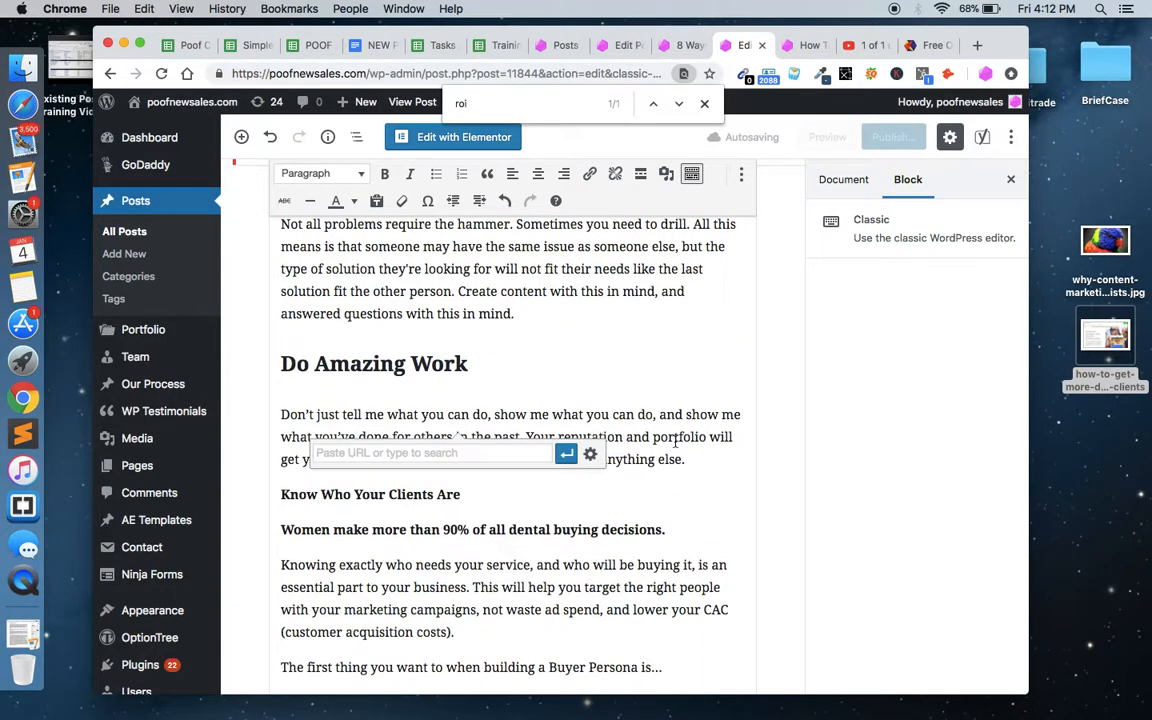
double_click(395, 366)
triple_click(390, 364)
scroll(595, 364, up, 10)
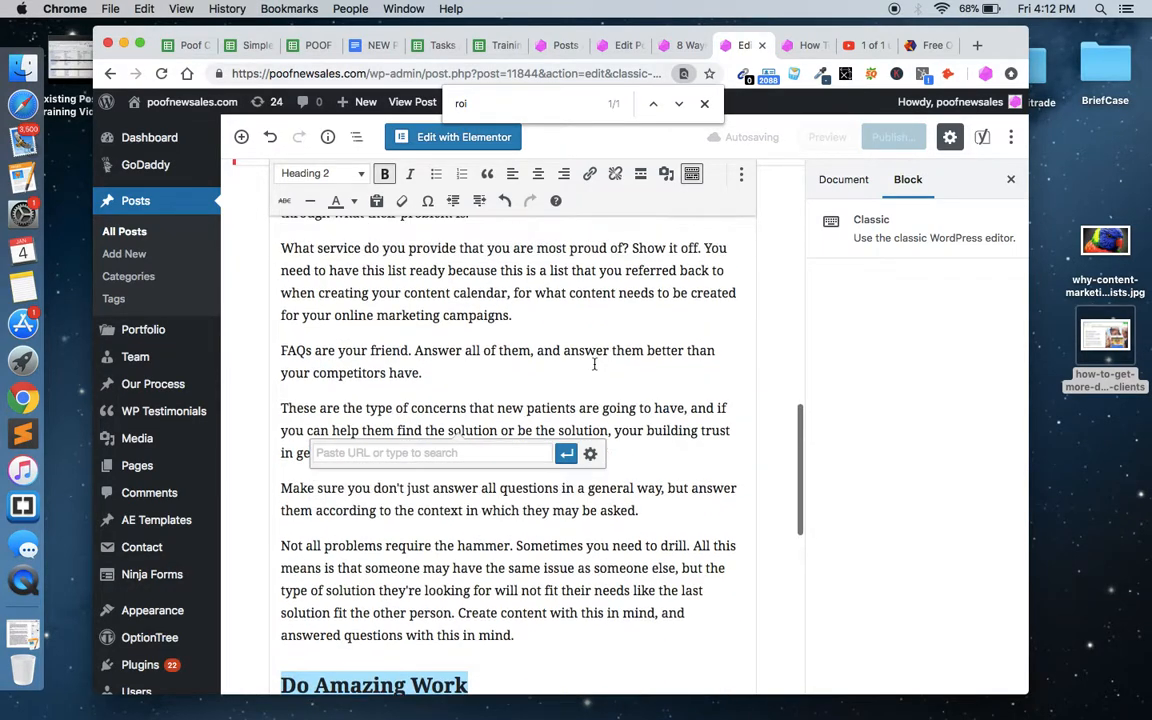
scroll(594, 364, up, 10)
scroll(594, 360, down, 5)
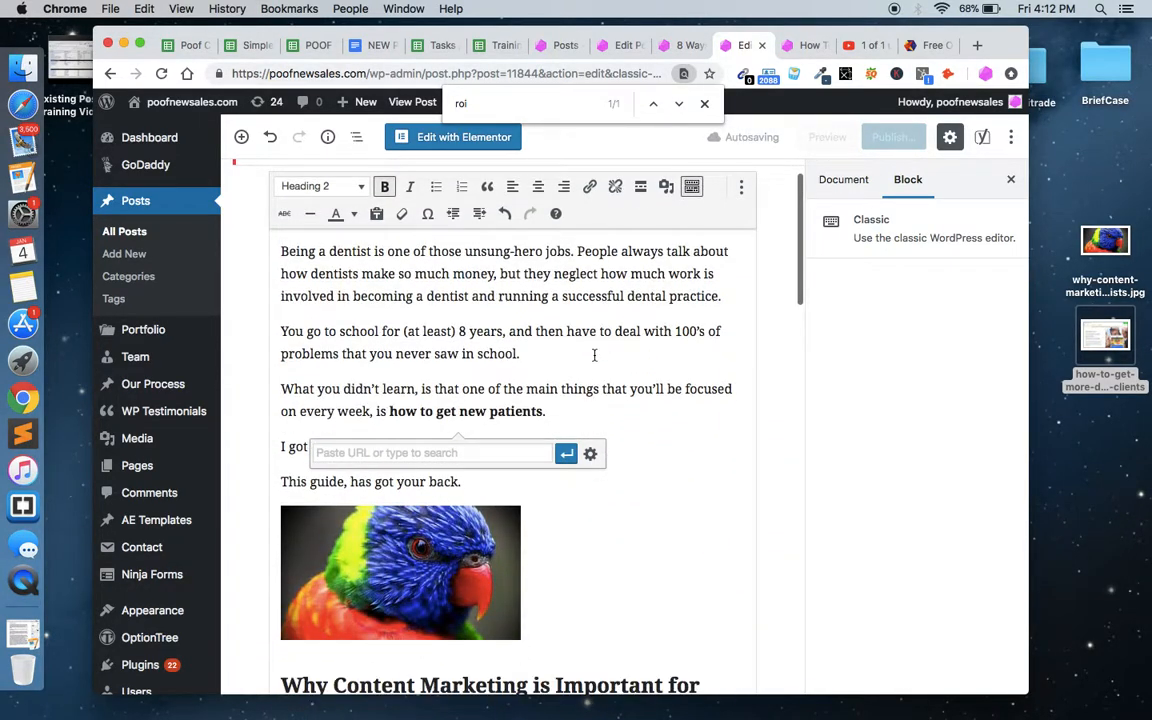
scroll(594, 355, down, 3)
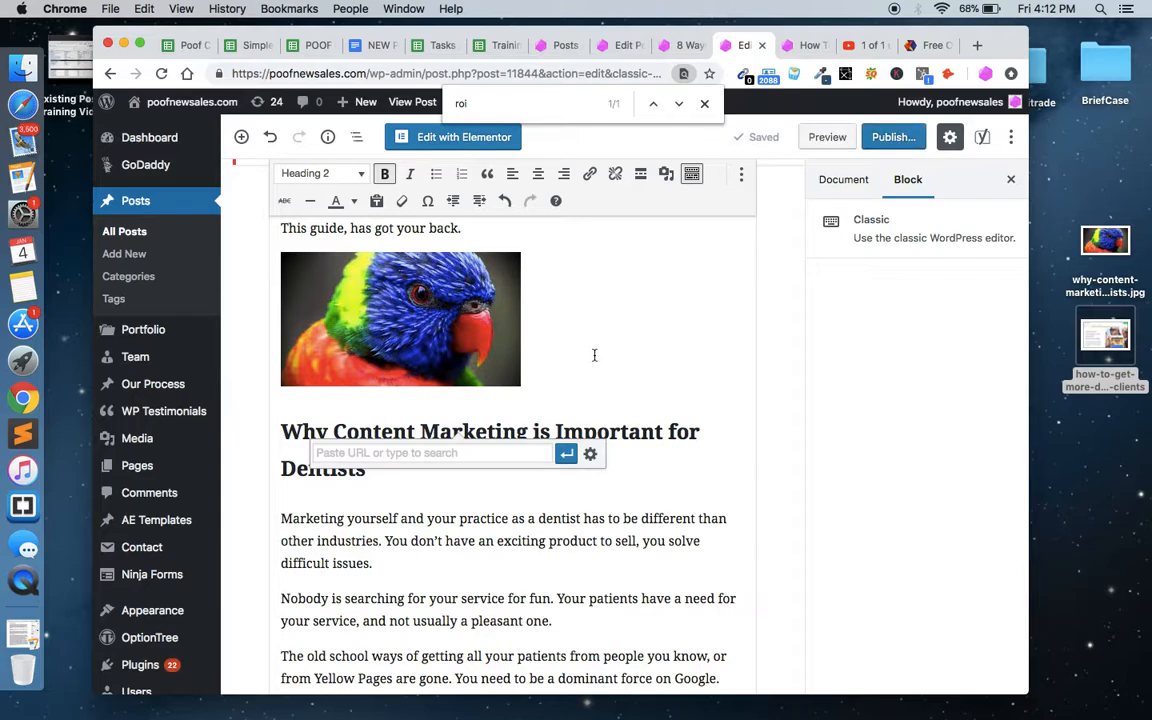
Step: Switch to the POOF MASTER SHEET and look through the content titles in its Content Calendar
click(370, 45)
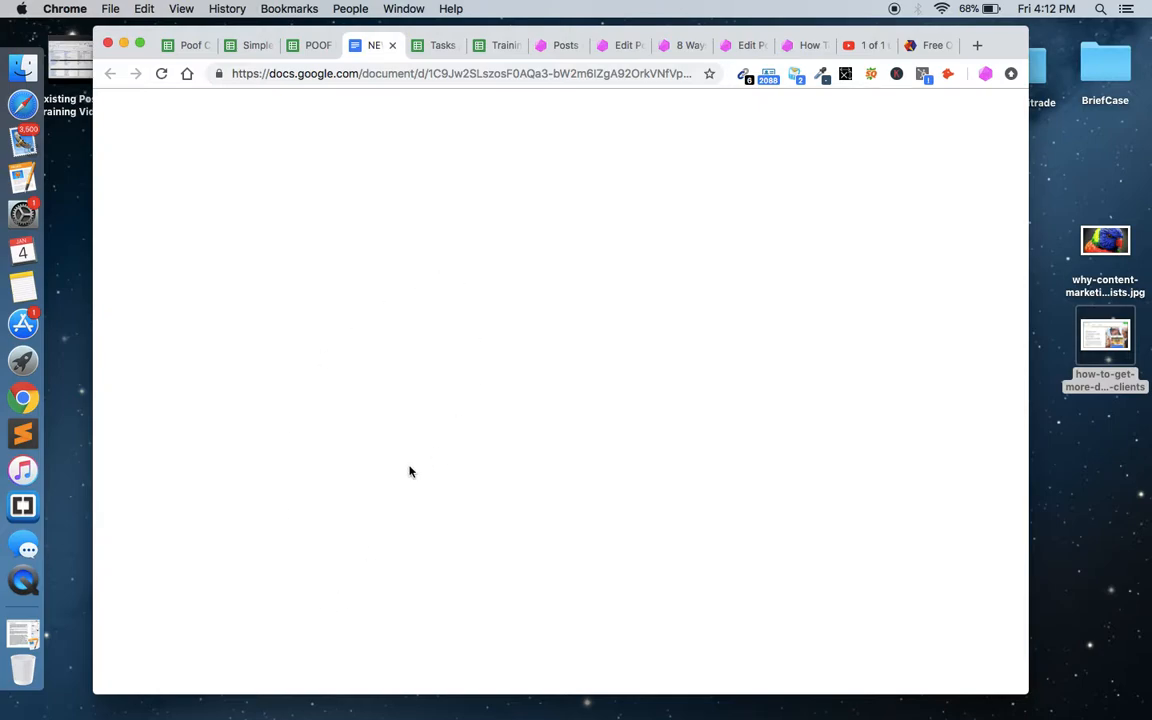
click(300, 45)
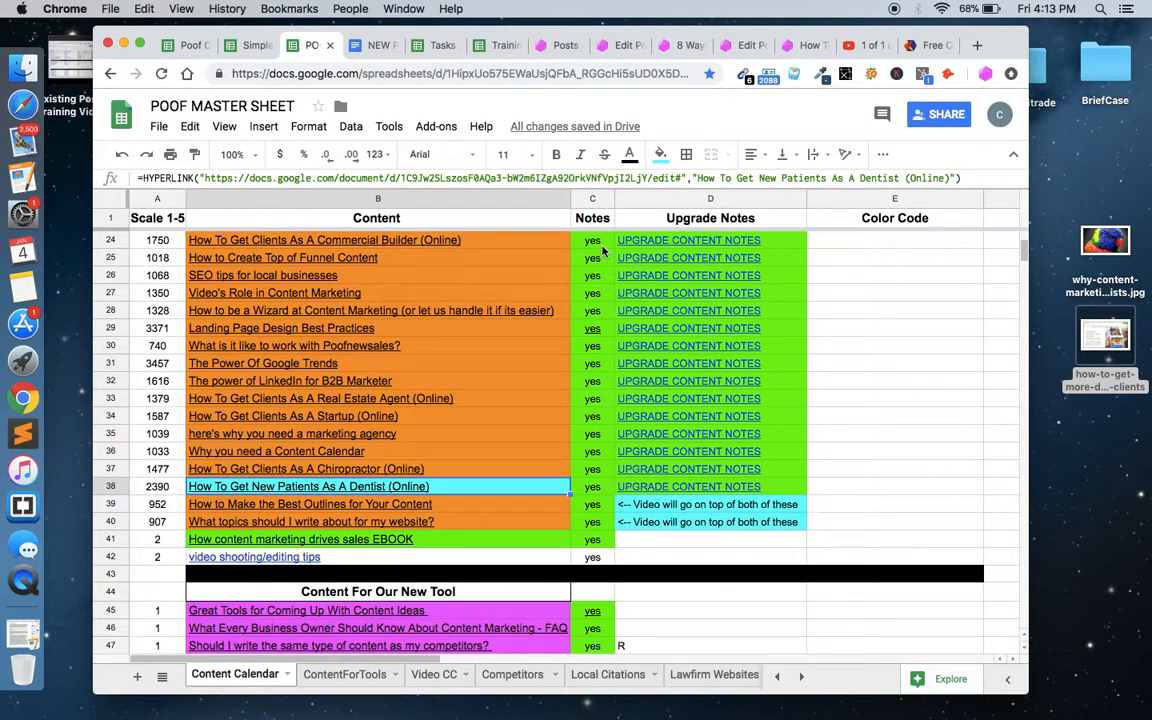
click(598, 242)
scroll(593, 480, down, 10)
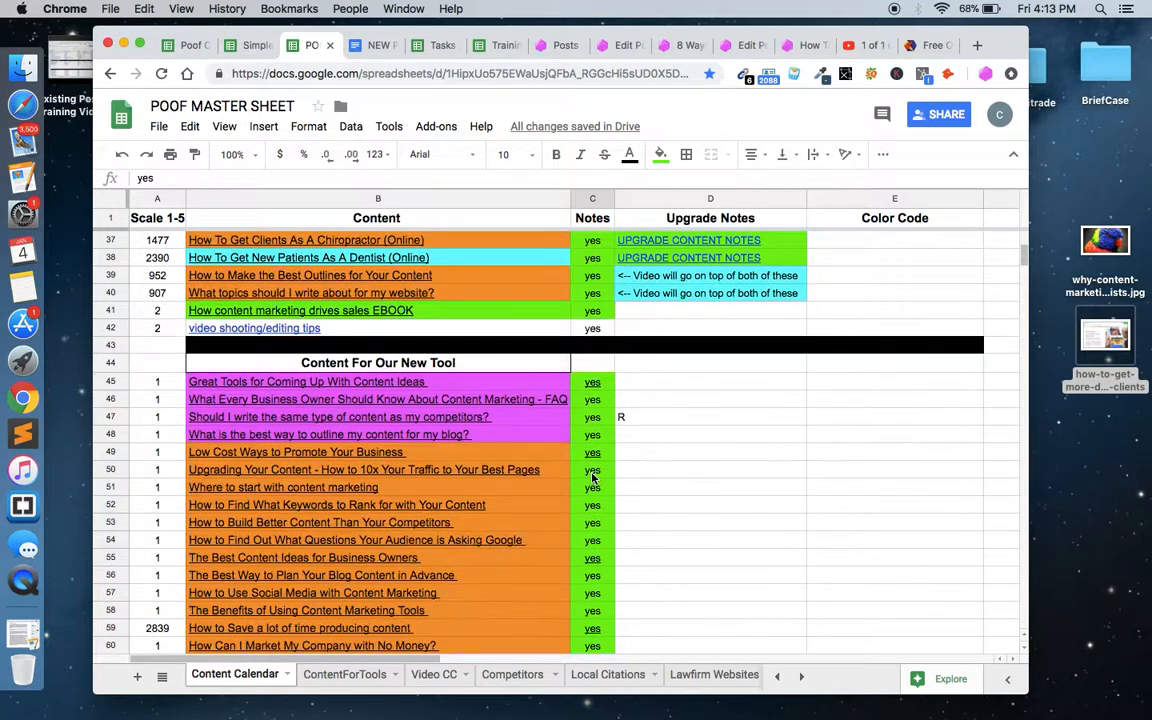
Step: Open the linked document "Content Piece that can somehow rank for adwords terms" and examine its table of target keywords
click(432, 469)
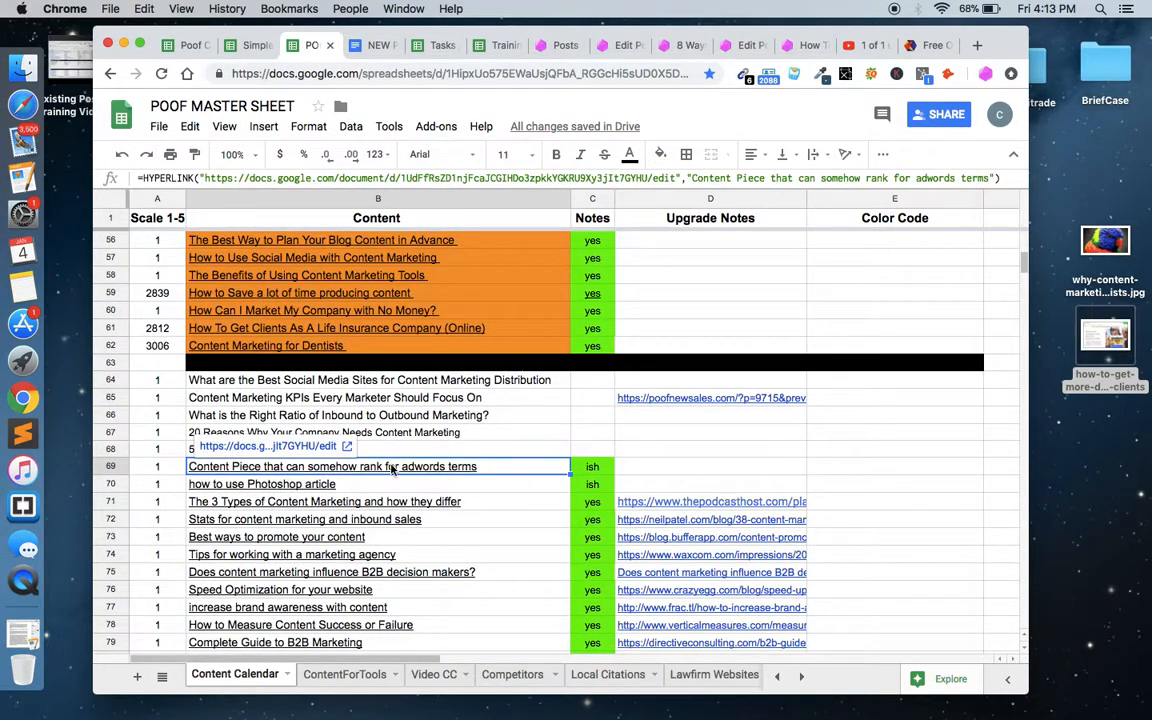
click(320, 447)
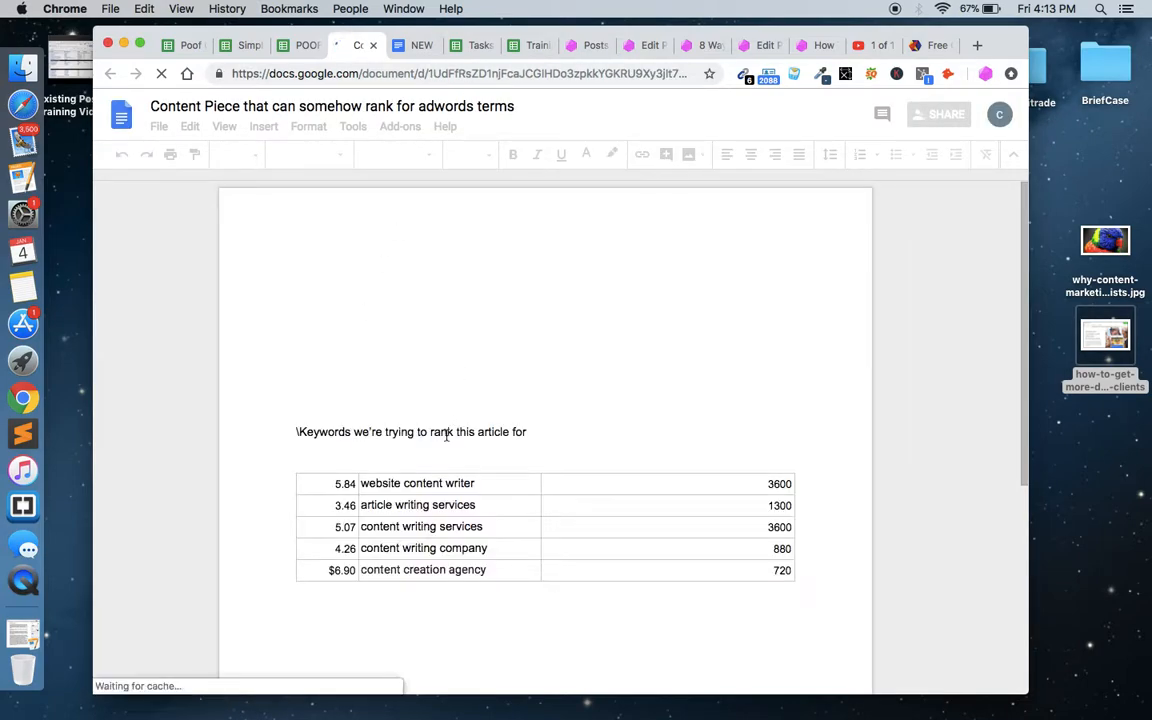
scroll(420, 436, down, 1)
drag(363, 433, 552, 519)
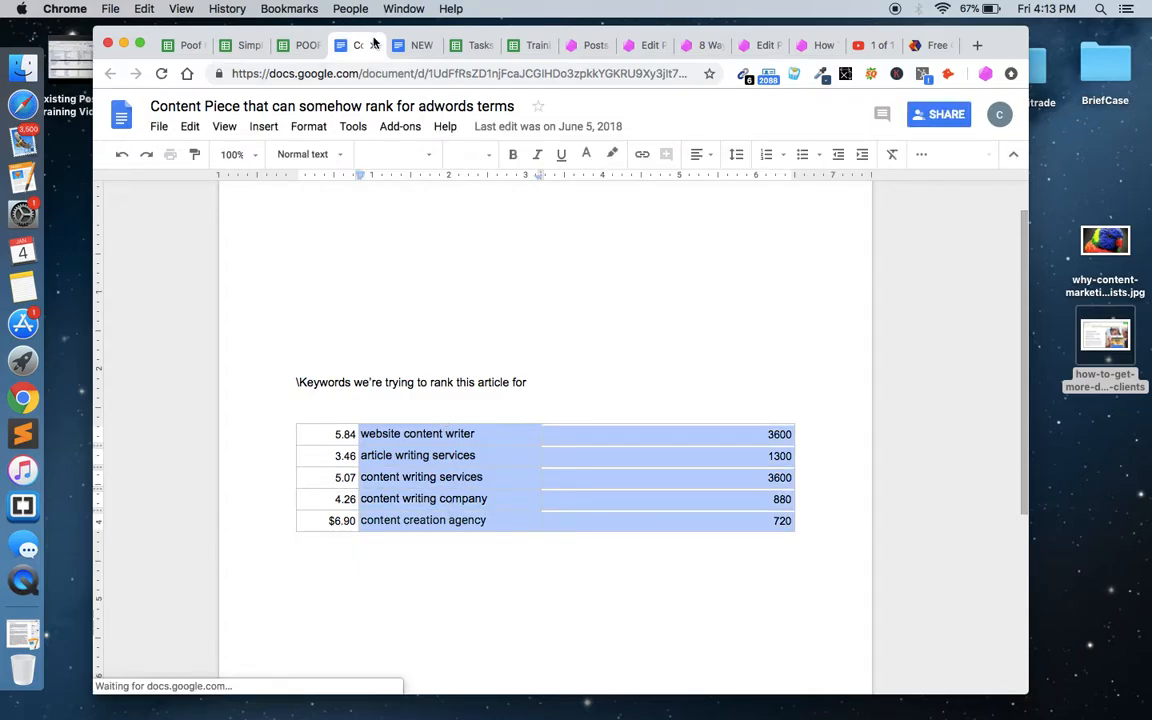
Step: Close the keyword document and return to the dentist post in the WordPress editor
click(373, 46)
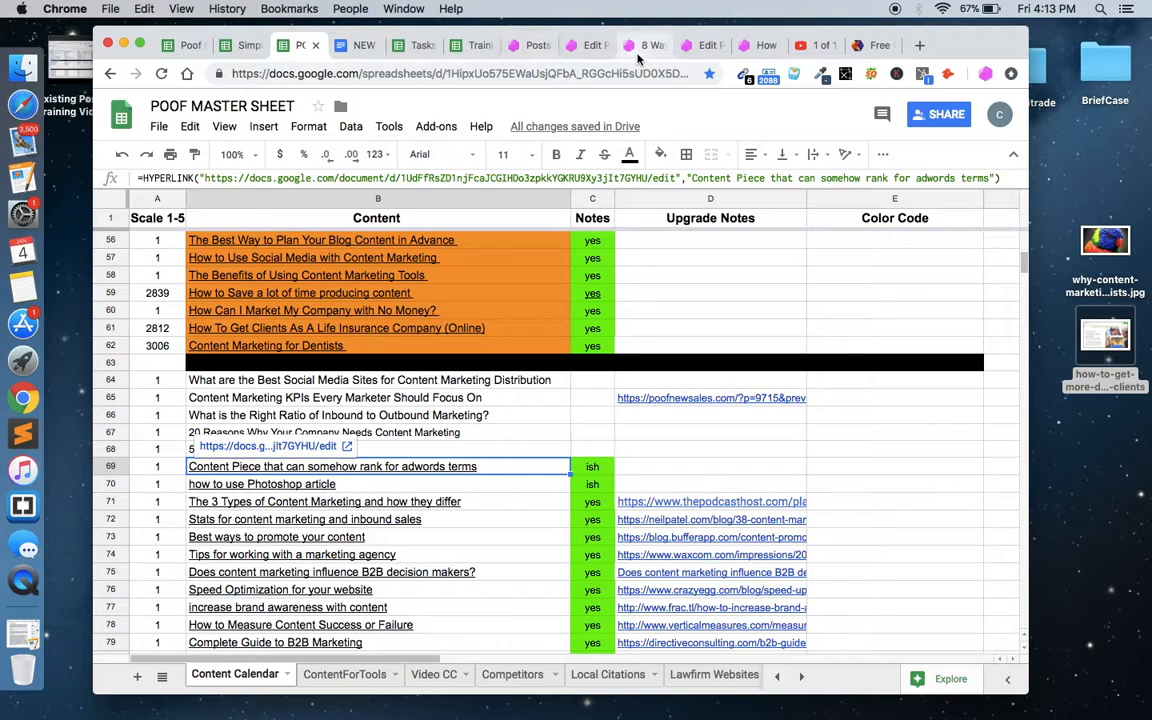
click(704, 47)
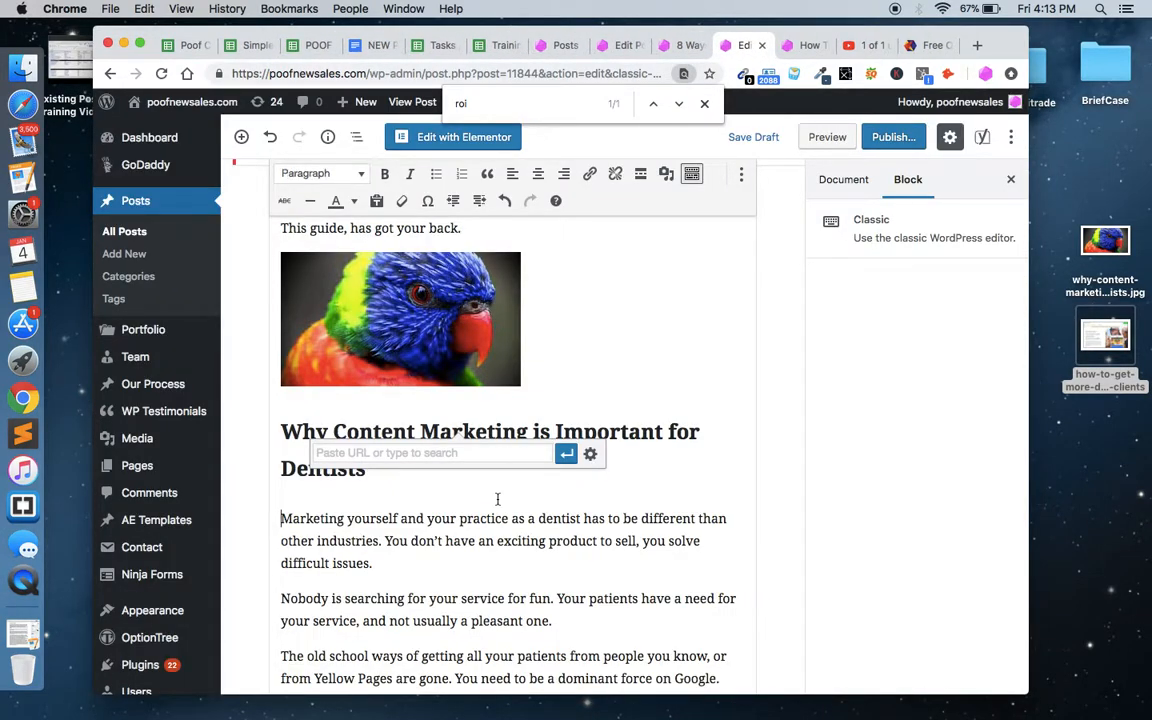
Step: Review the post's headings and sections from the introduction through "Combine Content Marketing With Facebook and Google Ads"
scroll(432, 361, up, 5)
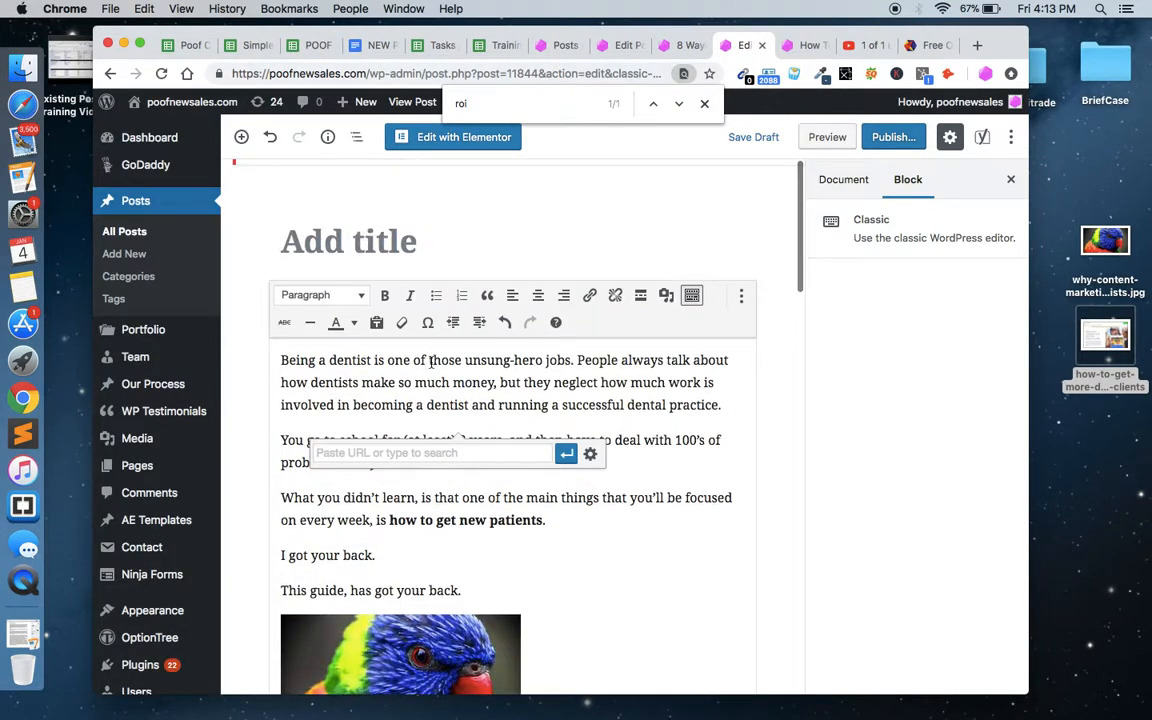
scroll(432, 361, down, 3)
scroll(432, 362, down, 1)
scroll(432, 362, up, 4)
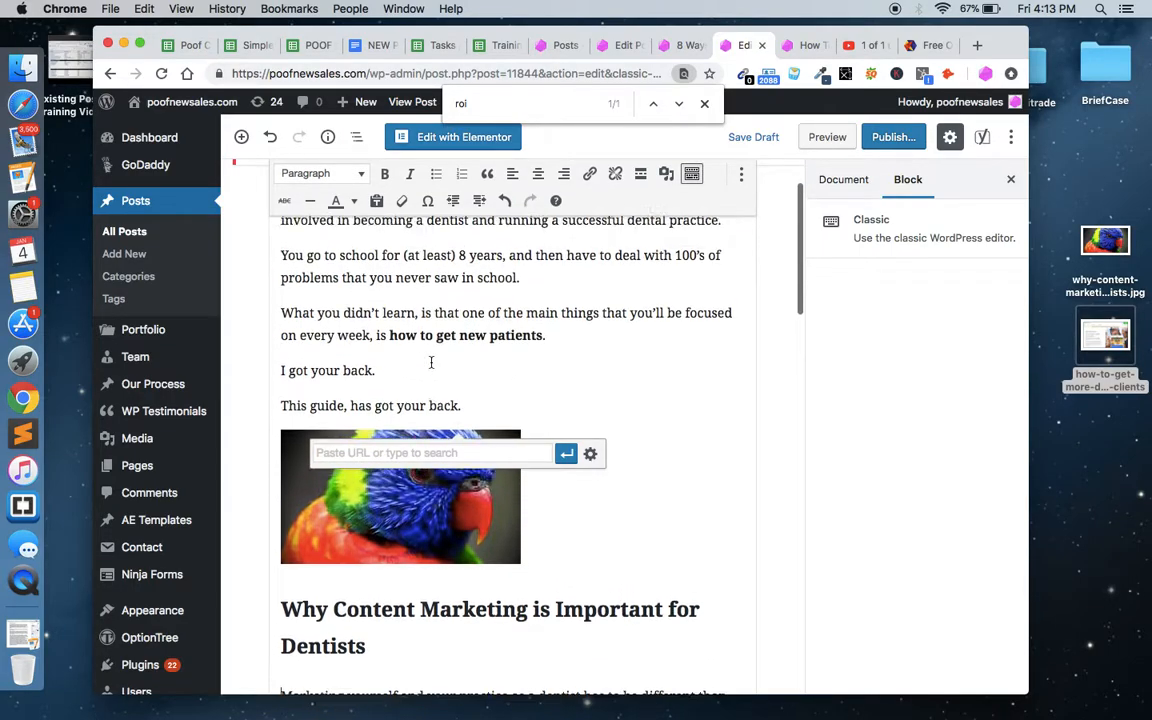
scroll(432, 362, down, 3)
scroll(432, 363, down, 15)
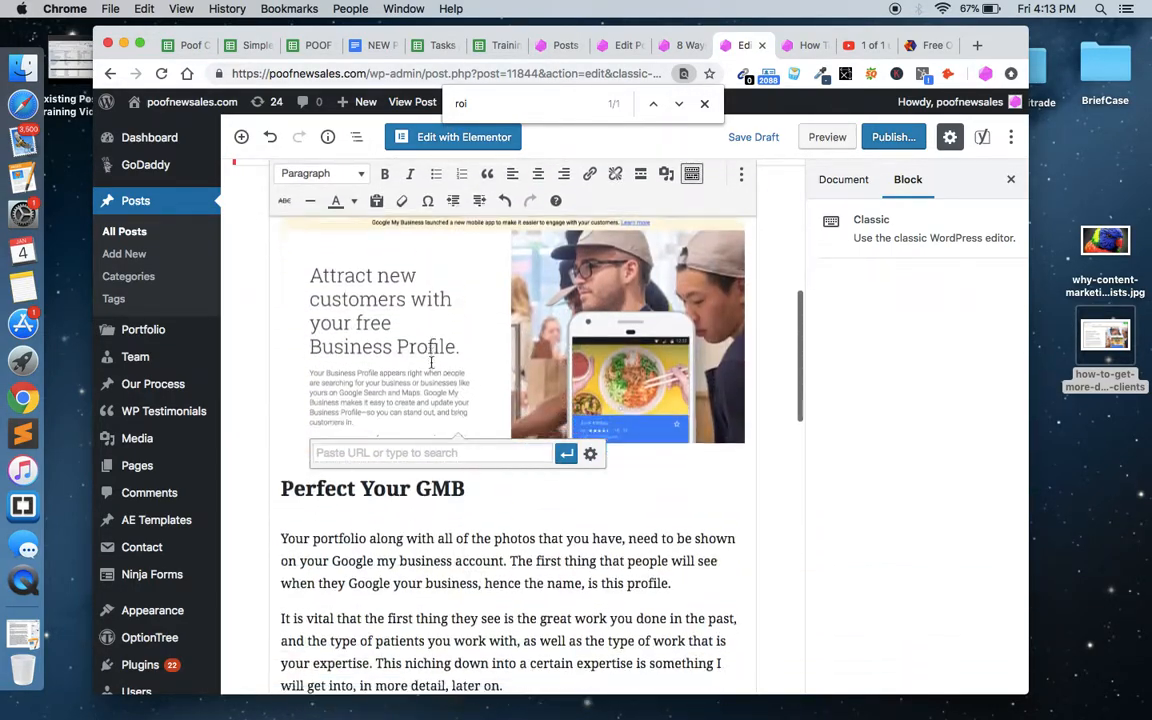
scroll(432, 363, down, 20)
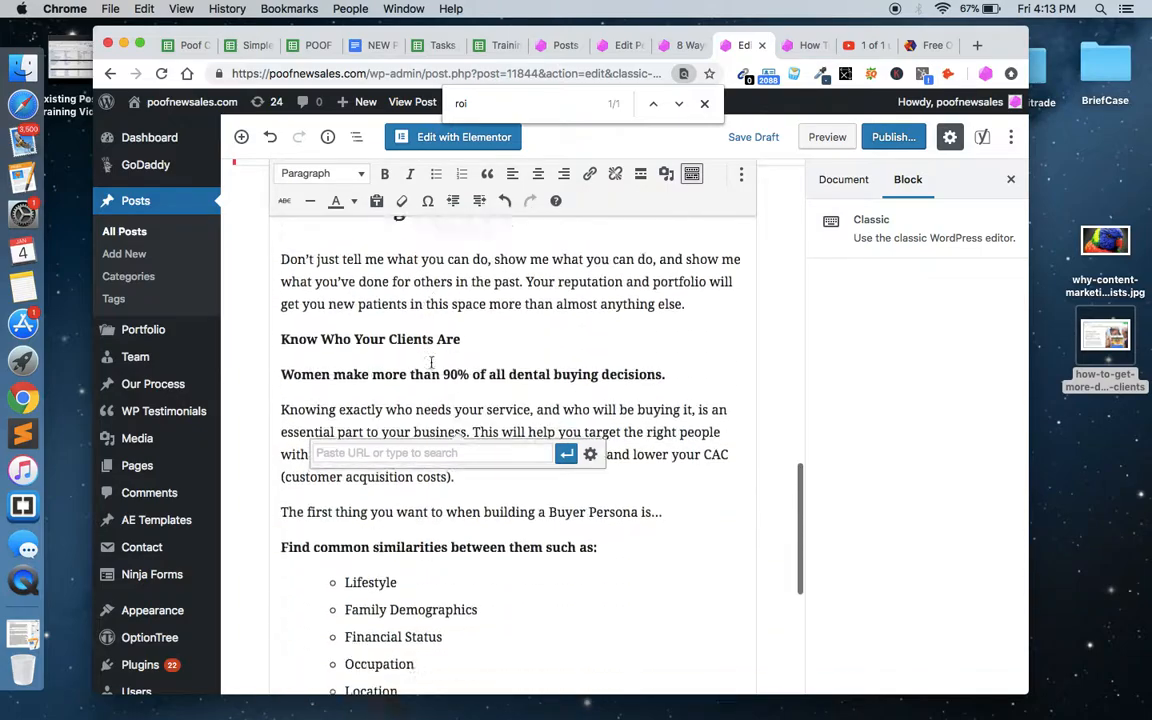
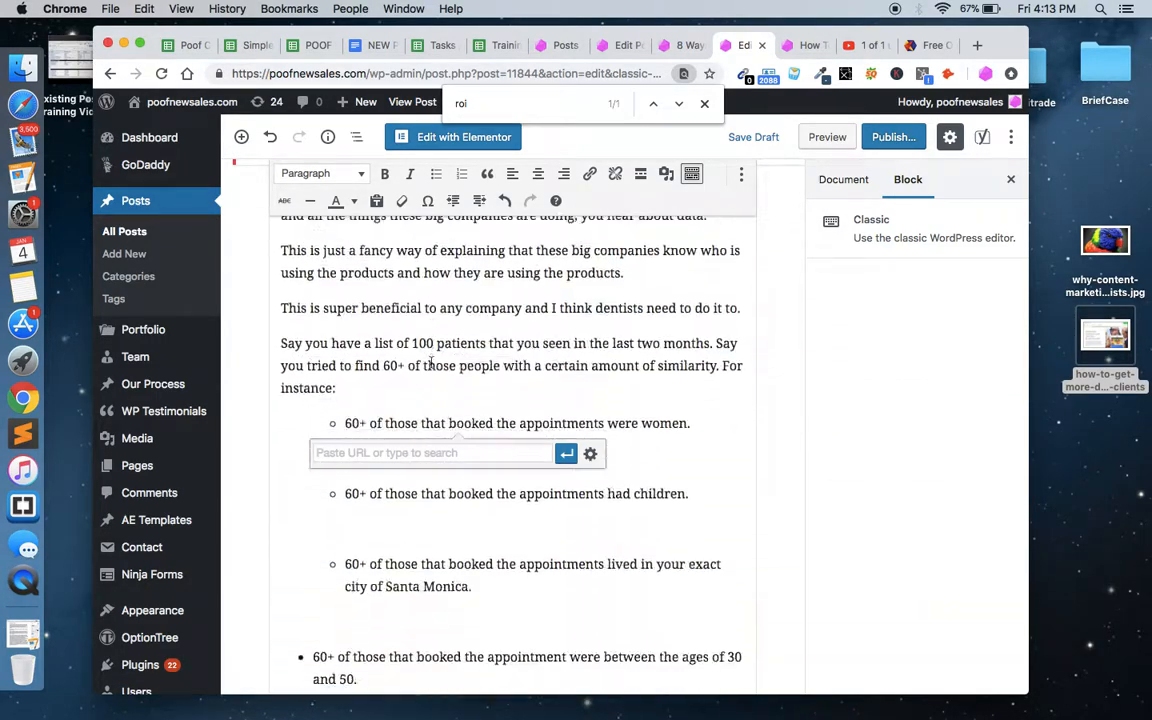
scroll(432, 363, down, 5)
scroll(432, 363, up, 6)
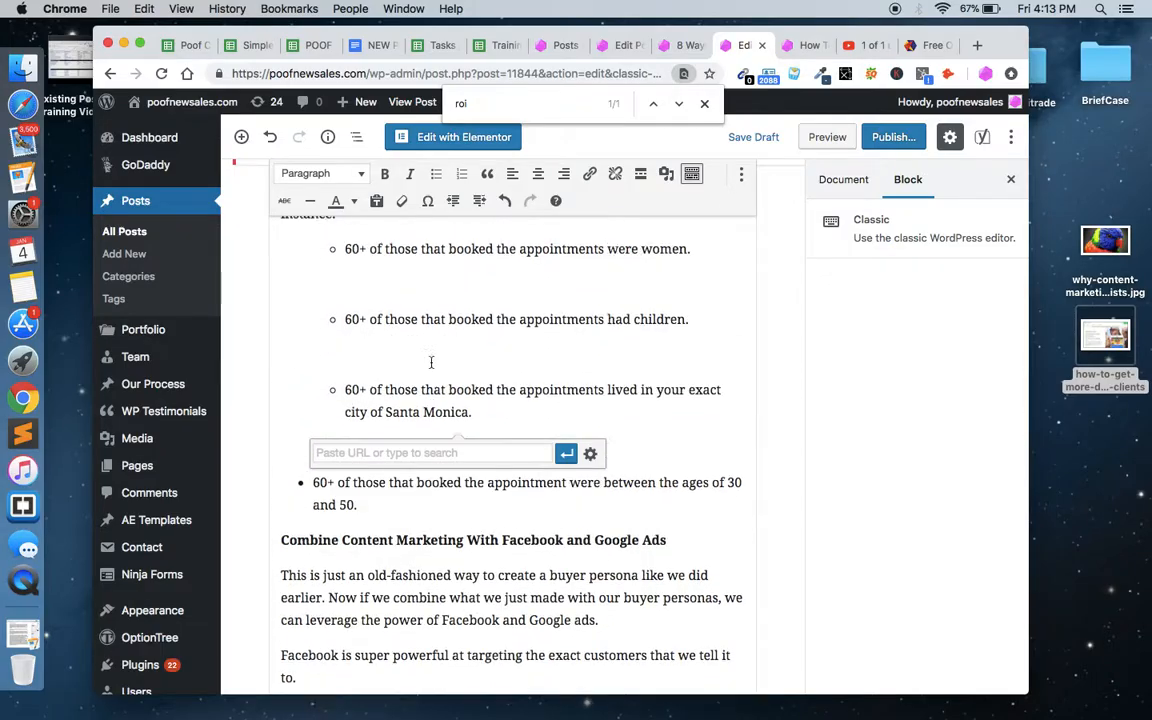
scroll(432, 363, up, 20)
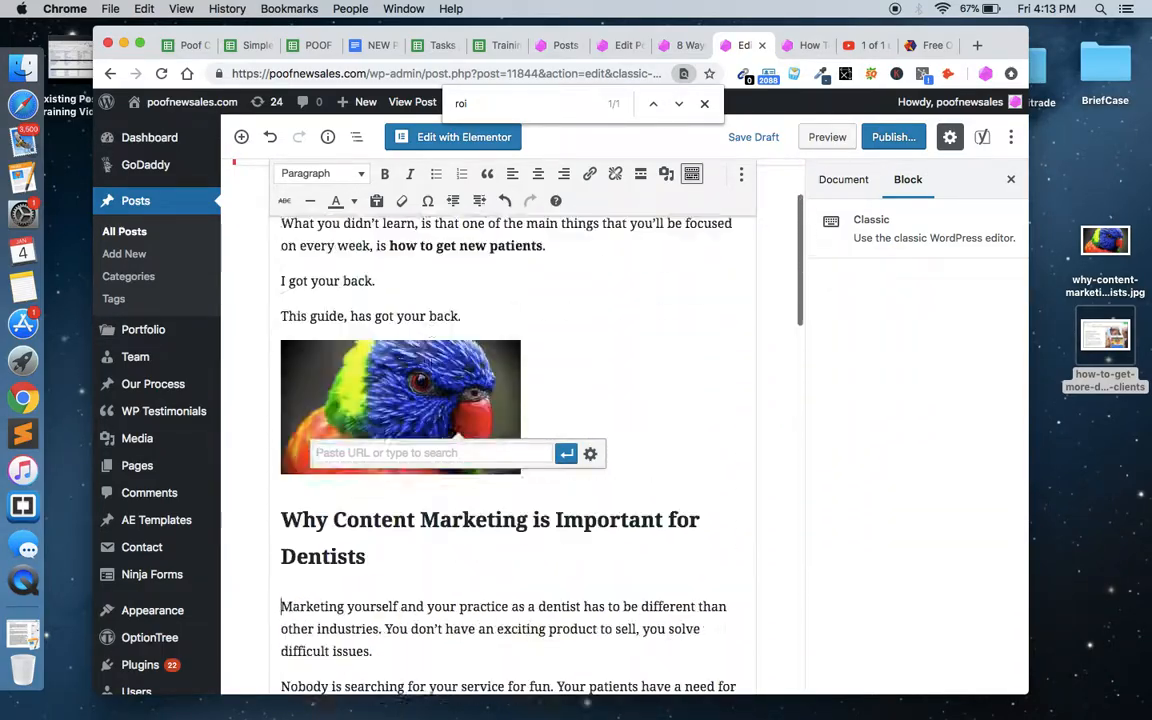
scroll(432, 363, down, 12)
scroll(432, 363, up, 2)
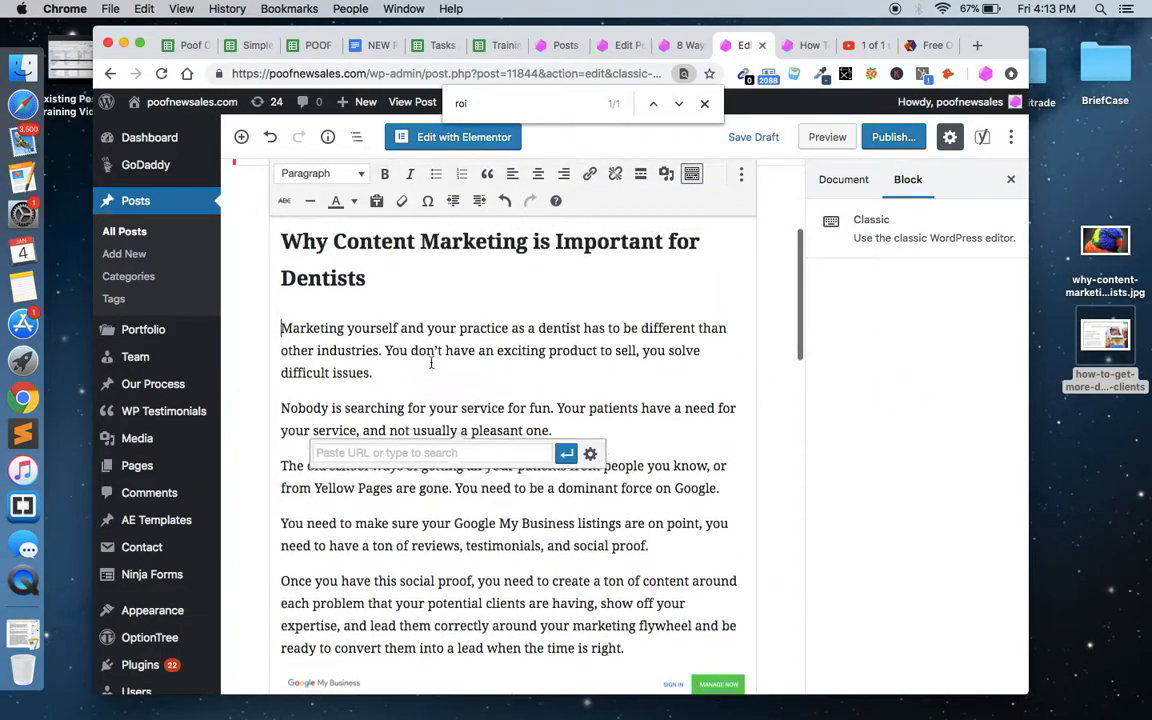
scroll(431, 362, up, 2)
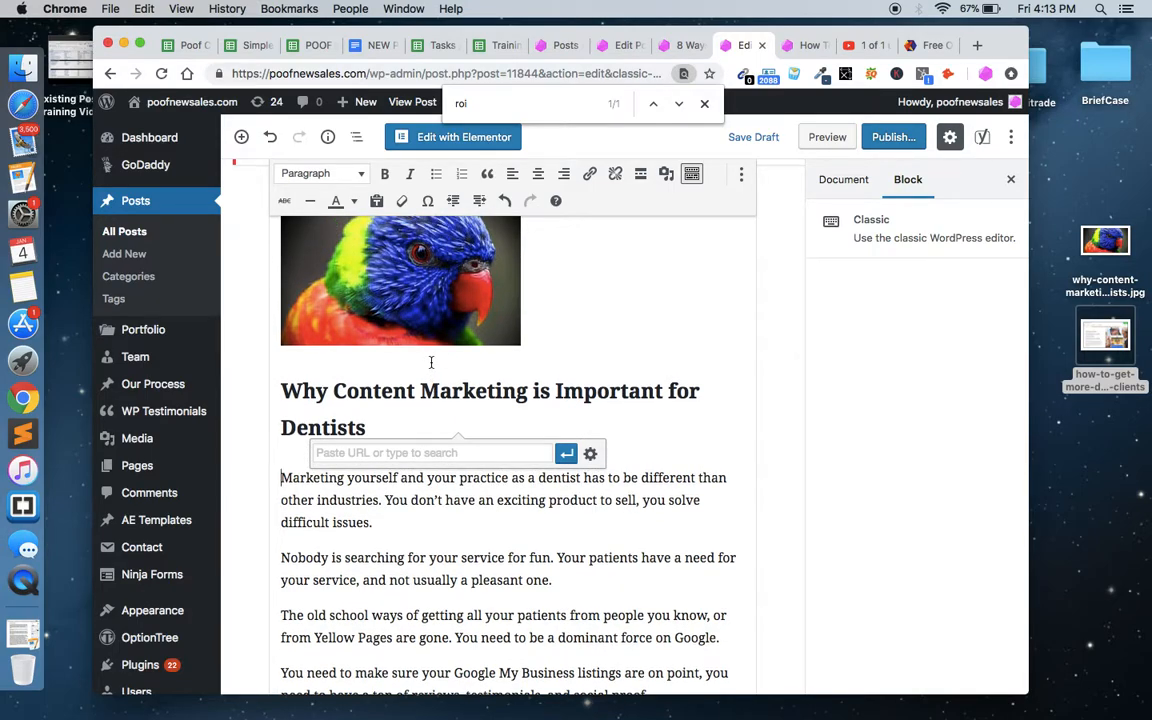
Step: Insert an empty Heading 2 line between the Google My Business image and the "Perfect Your GMB" heading
click(418, 407)
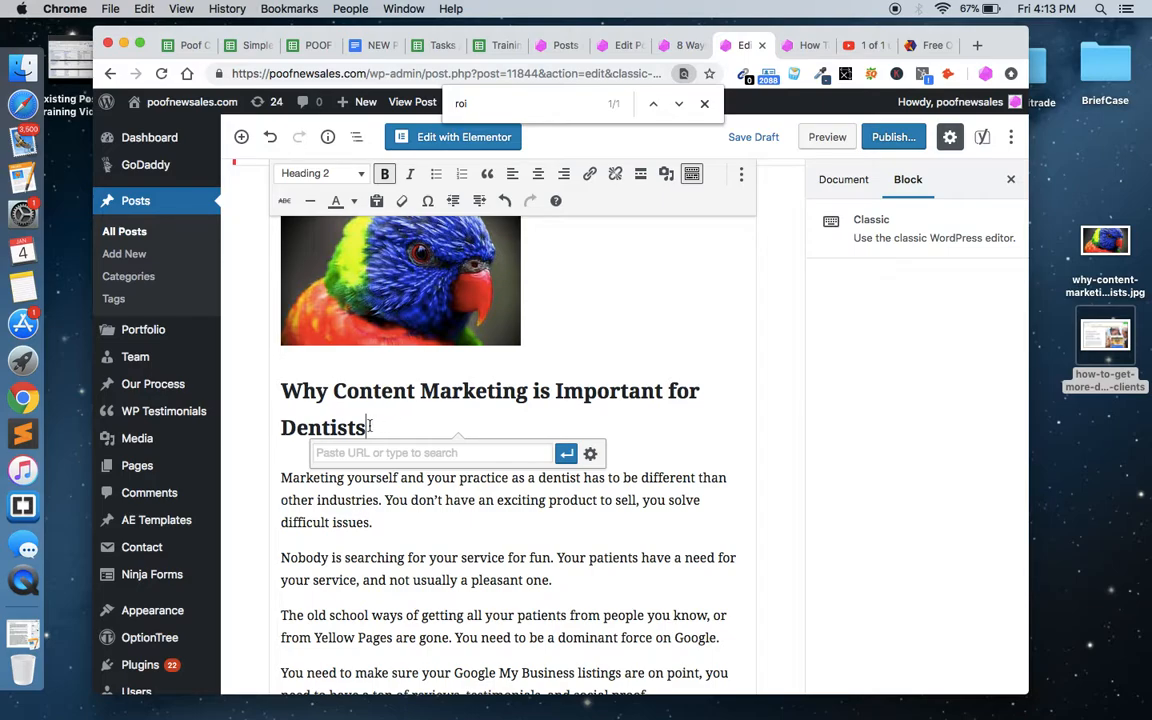
scroll(395, 396, down, 1)
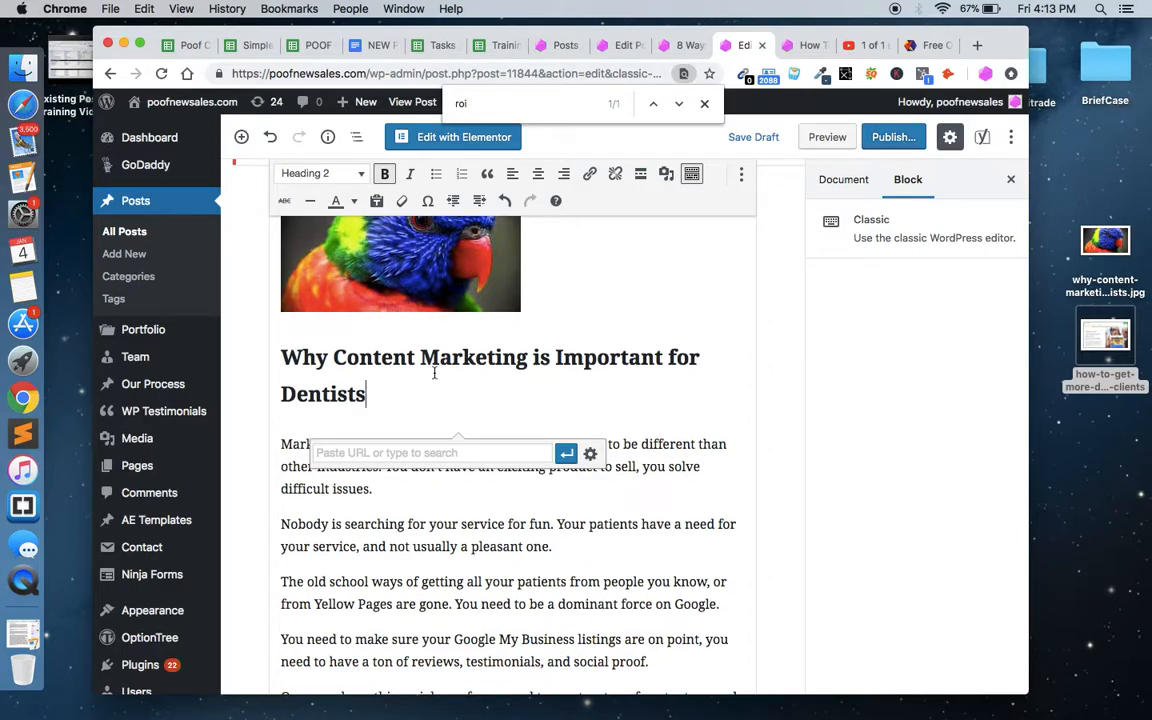
scroll(400, 370, down, 2)
scroll(390, 344, down, 10)
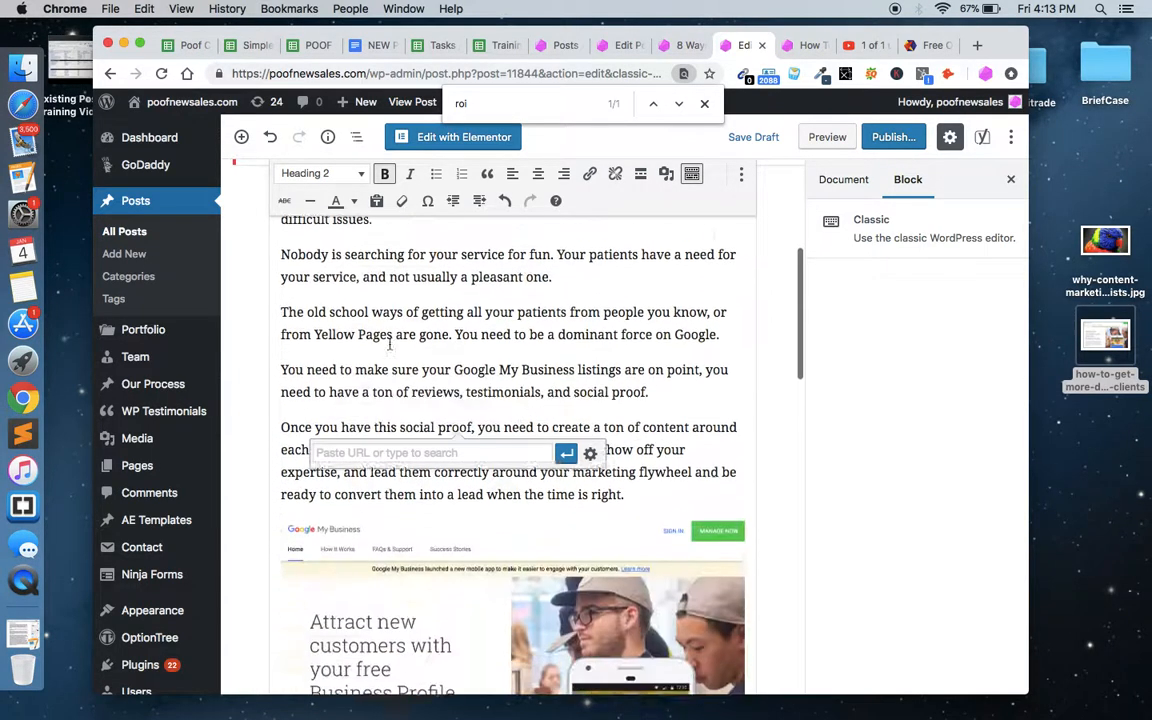
scroll(385, 360, down, 8)
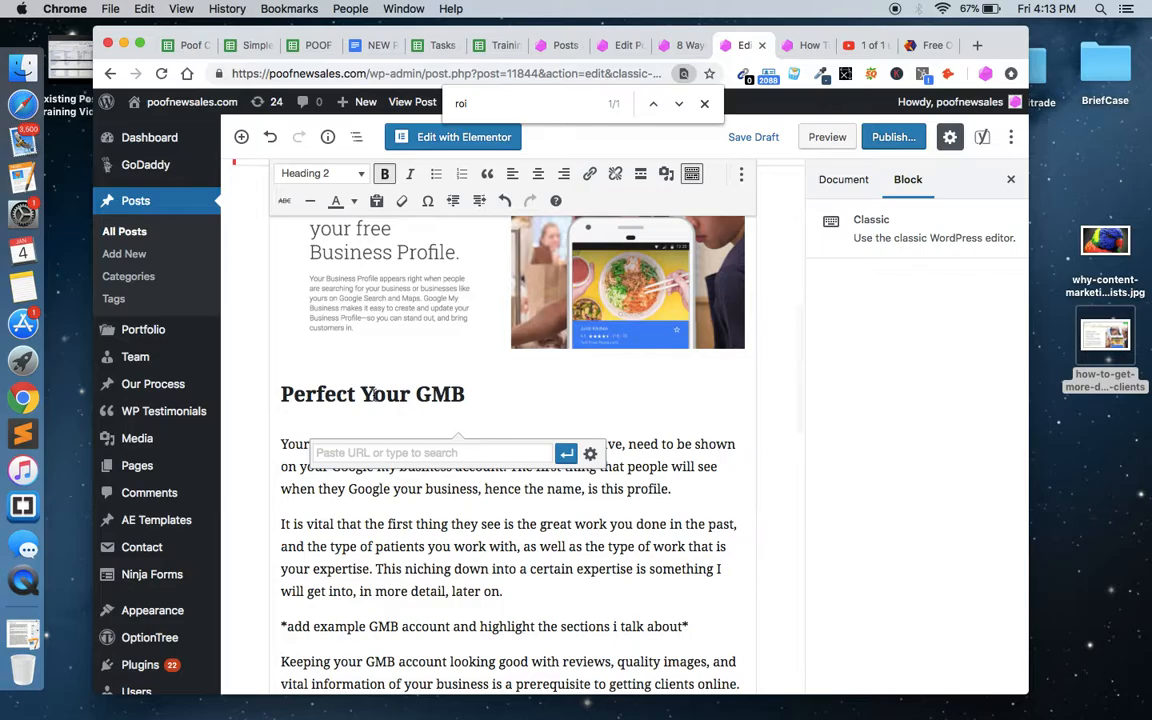
scroll(373, 395, up, 20)
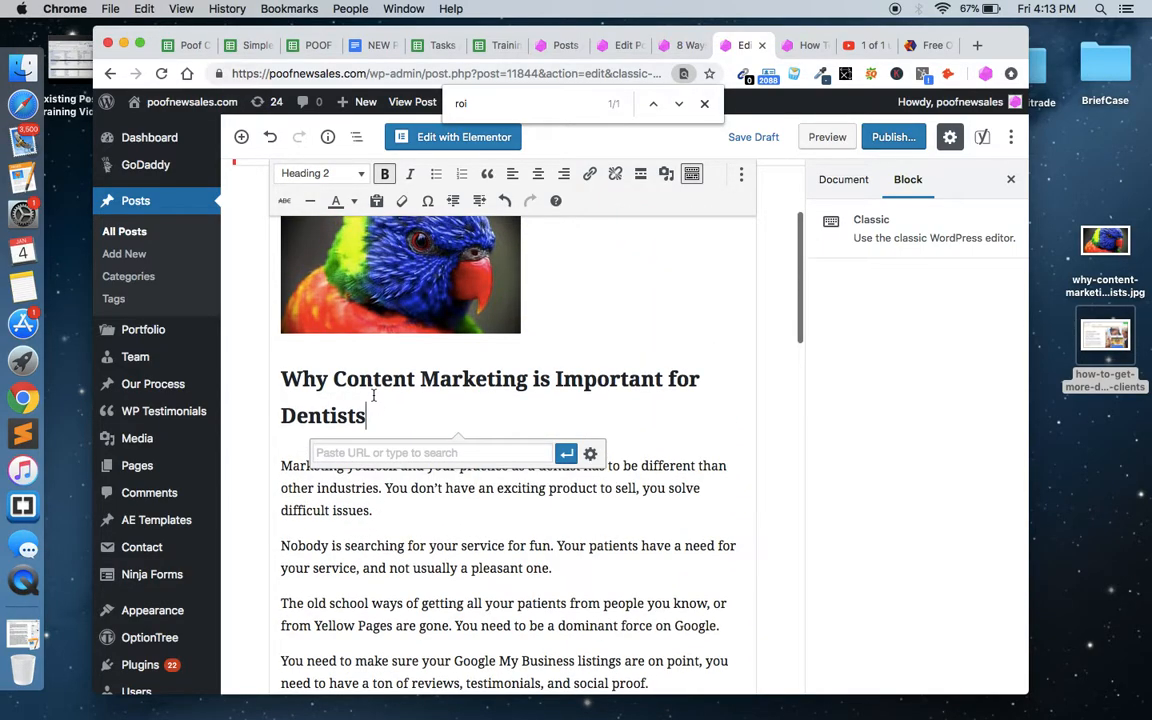
scroll(373, 395, down, 15)
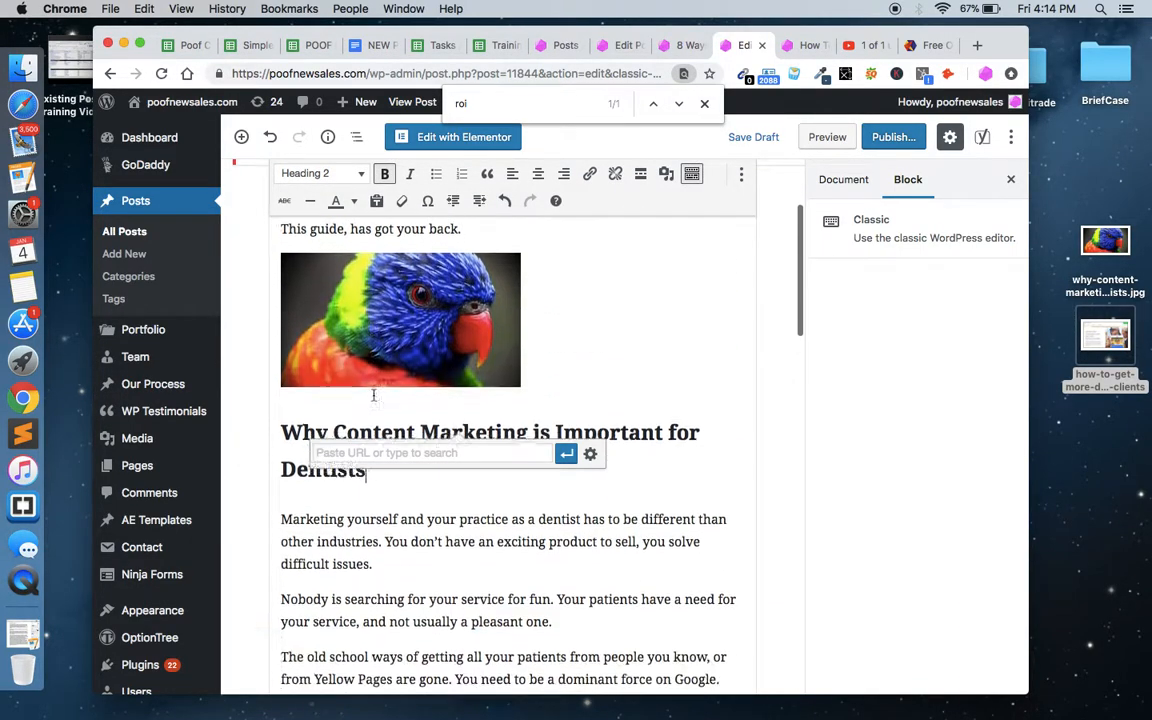
scroll(373, 395, down, 2)
scroll(373, 395, down, 10)
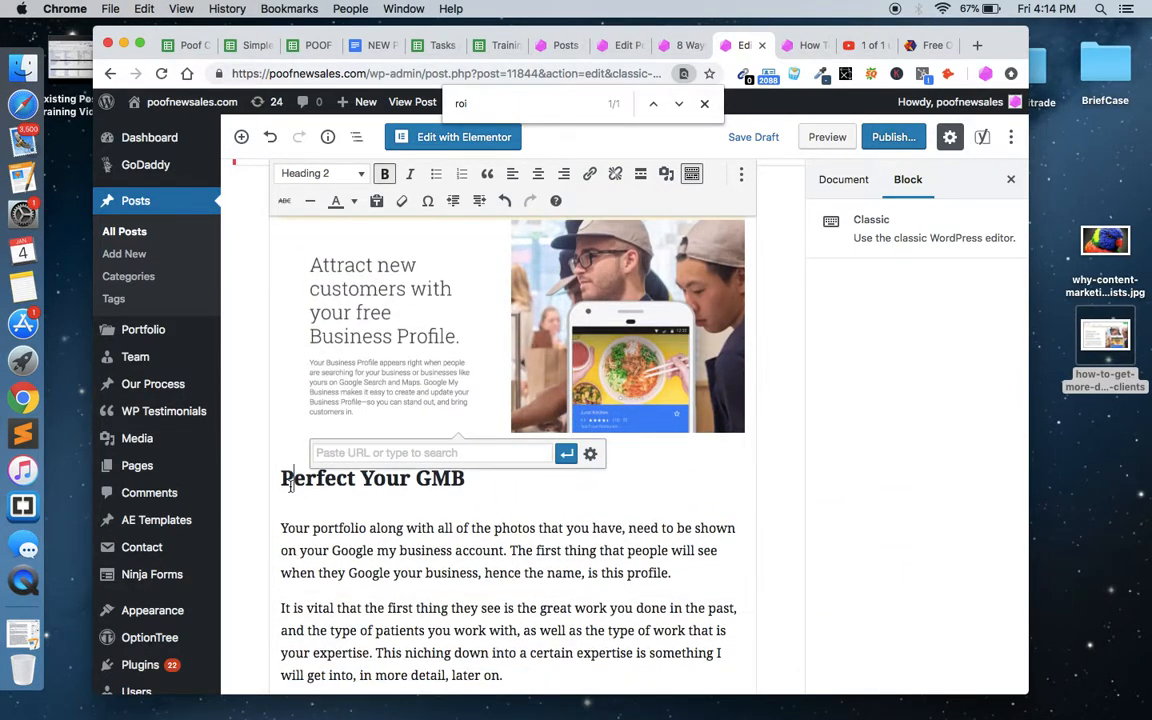
click(283, 479)
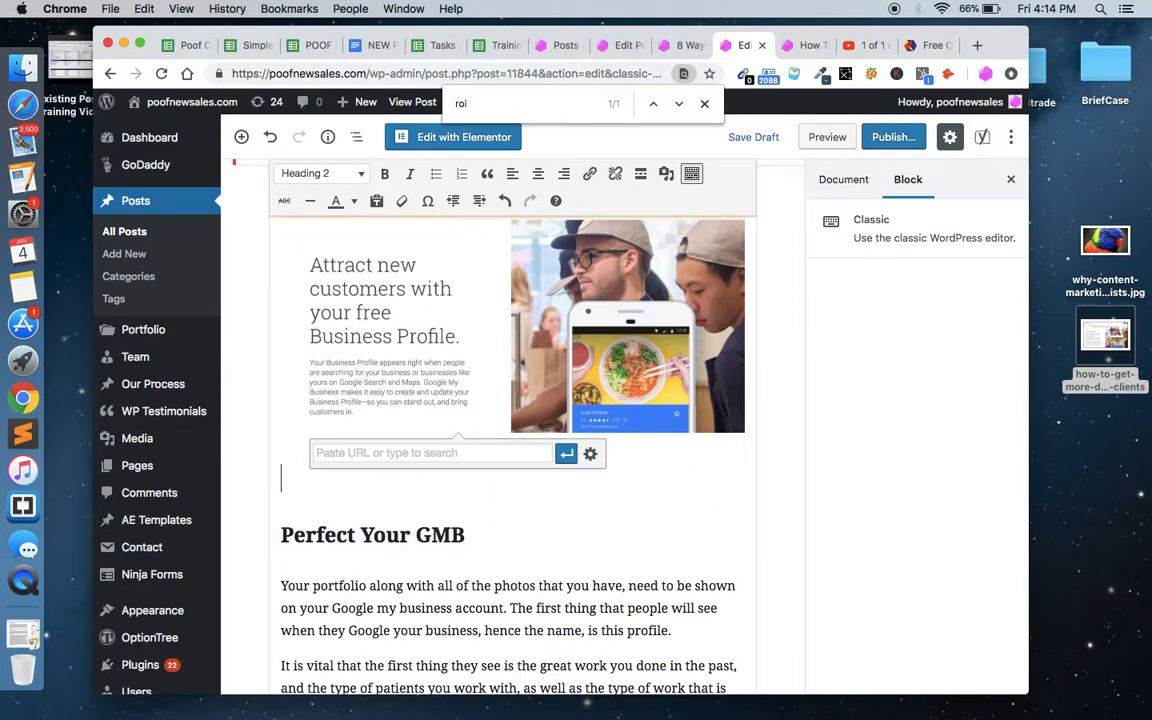
Step: Look through the sections after "Perfect Your GMB", including the niche, buyer persona, ads, Blue Ocean and local keyword advice
scroll(496, 482, down, 10)
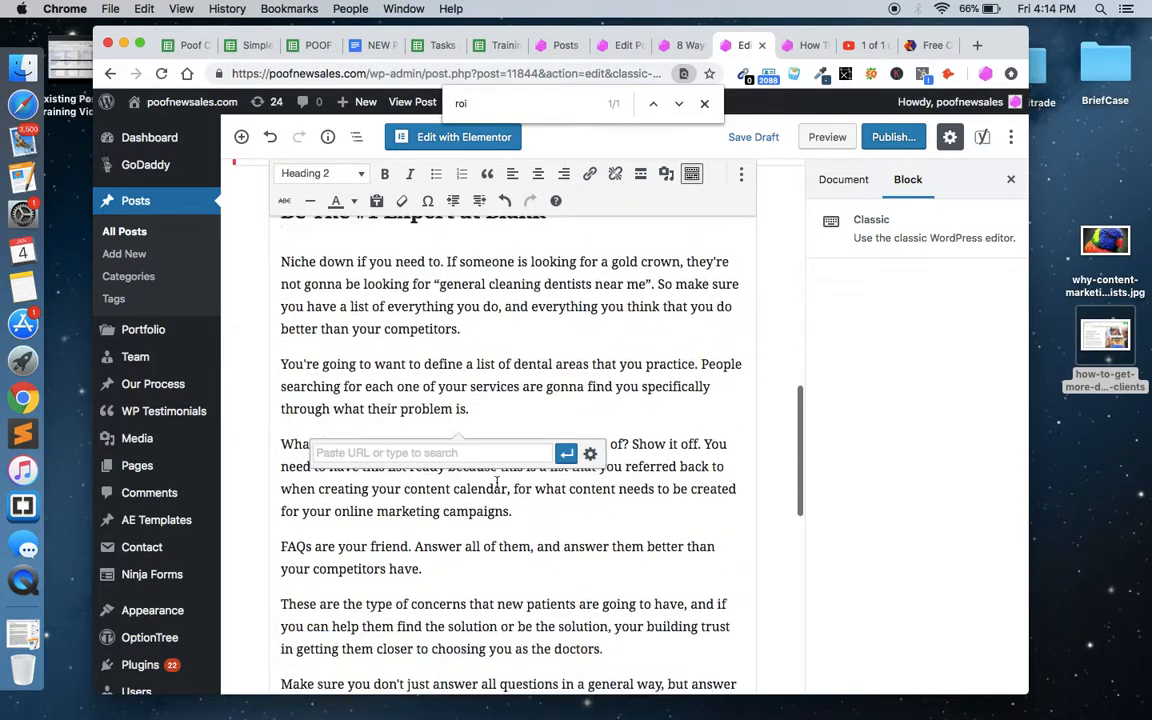
scroll(496, 482, down, 15)
scroll(496, 482, down, 5)
scroll(496, 482, down, 20)
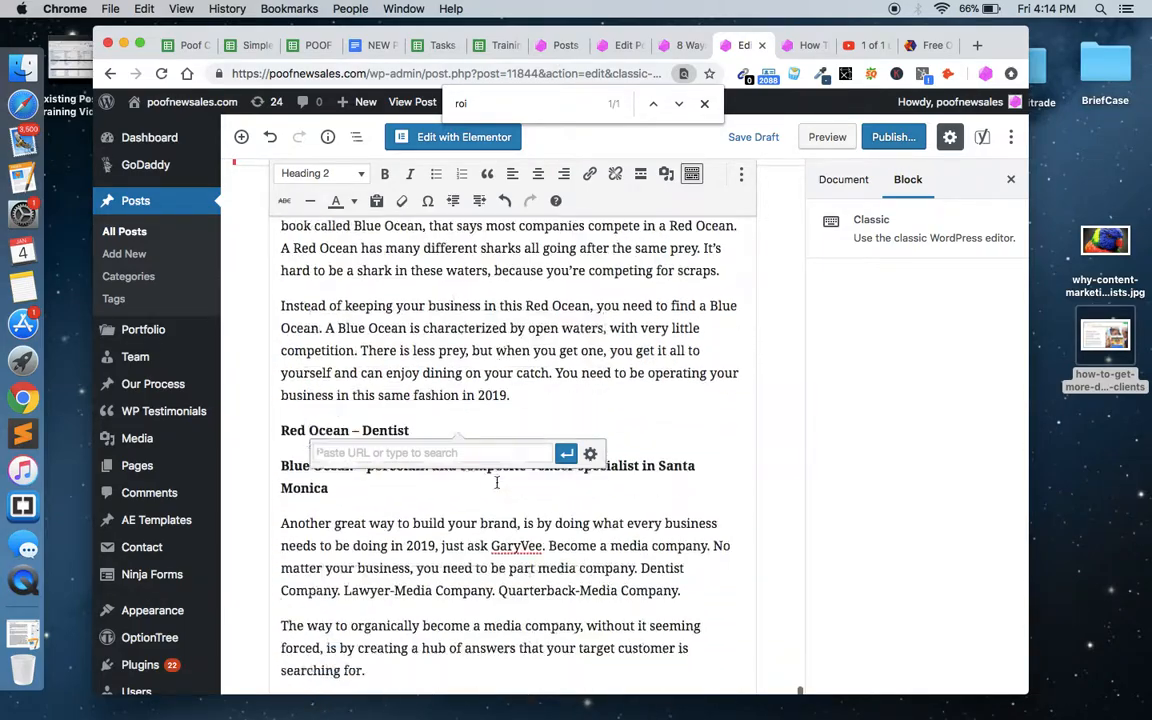
scroll(496, 482, down, 20)
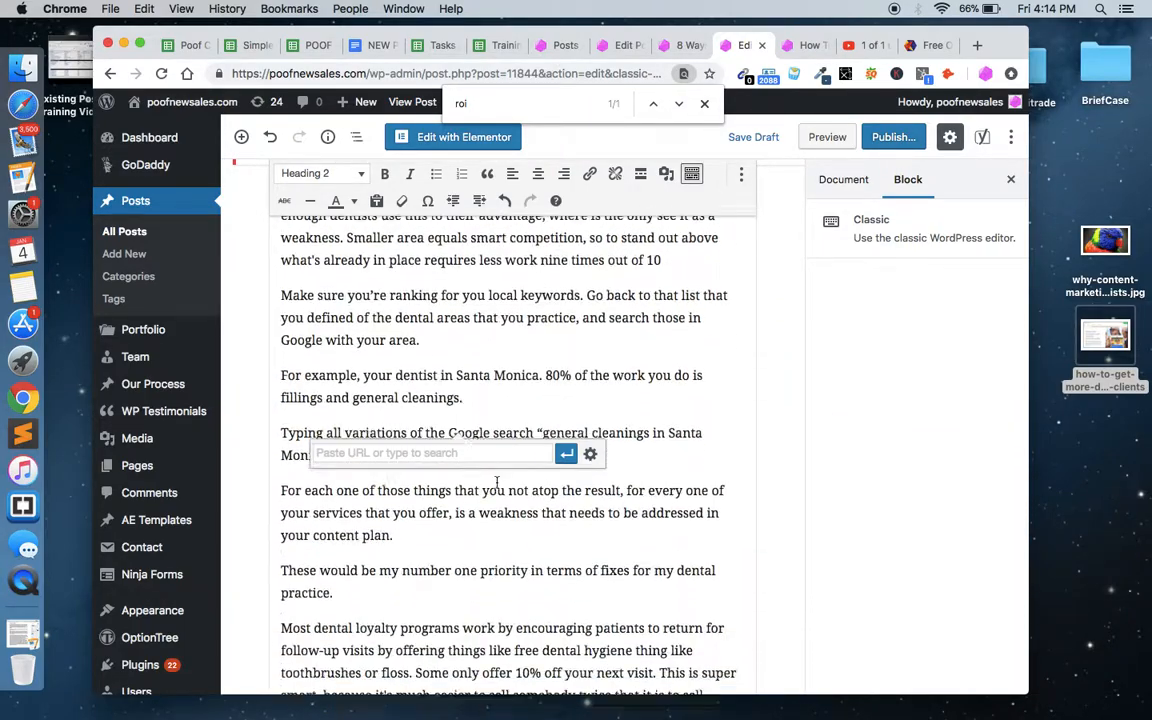
scroll(496, 482, up, 20)
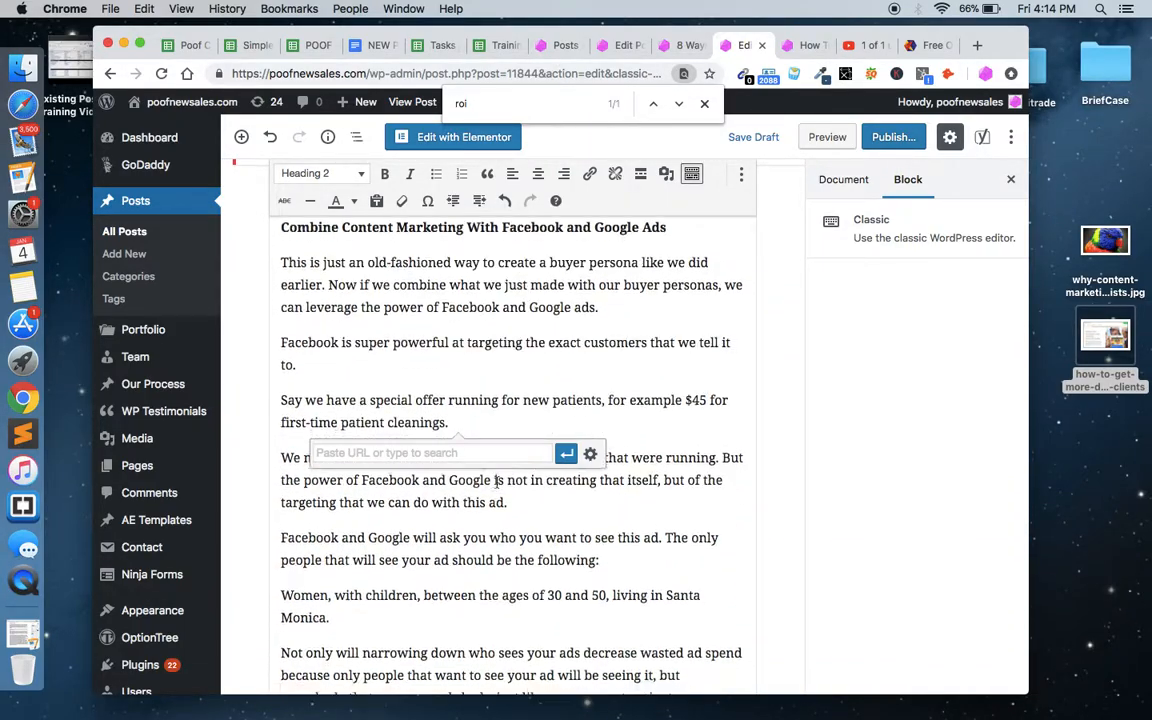
scroll(496, 482, down, 4)
scroll(496, 482, up, 10)
scroll(496, 482, down, 8)
scroll(496, 482, down, 15)
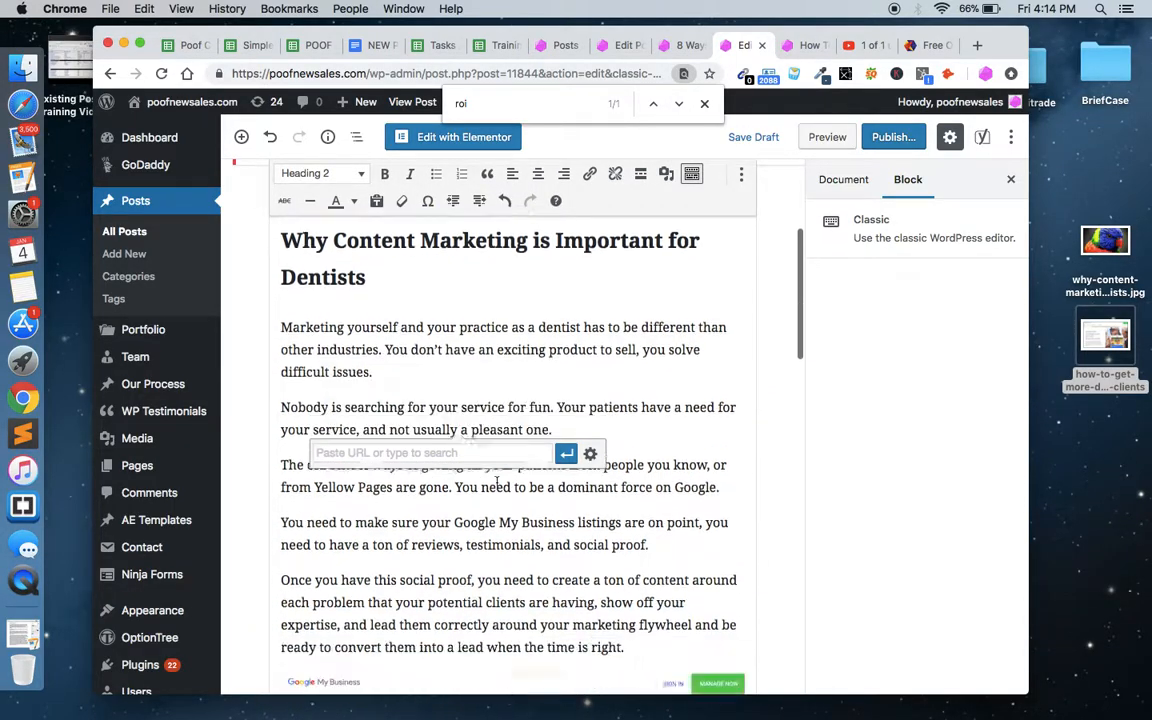
scroll(496, 482, up, 5)
Step: Enter the heading "8 Ways Dentists Can Get More Clients Online" on the empty line above "Perfect Your GMB"
click(417, 496)
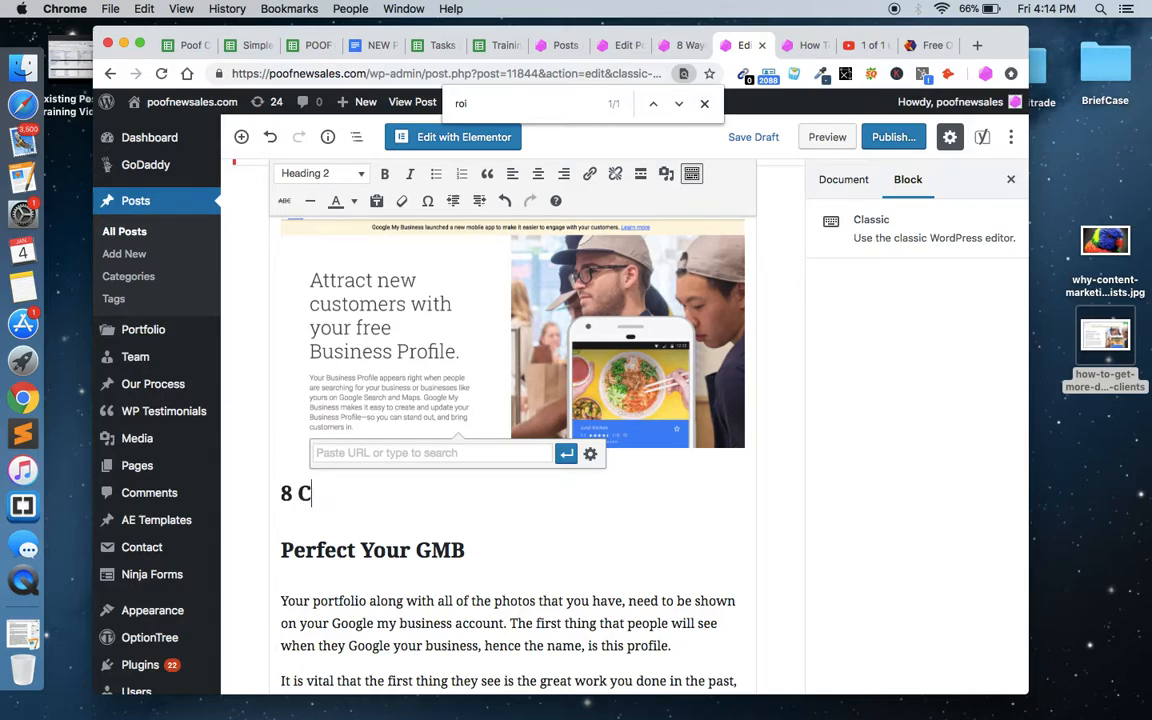
text(8 Ways Dentis)
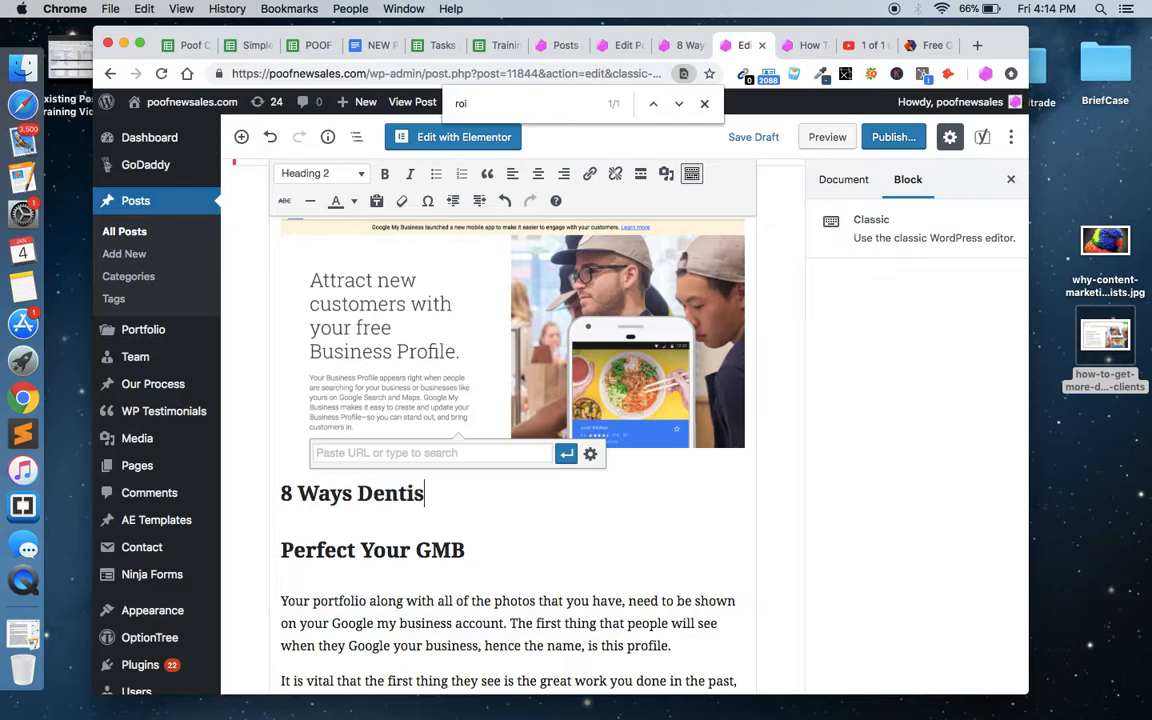
text(ts Can Get More Clients Online)
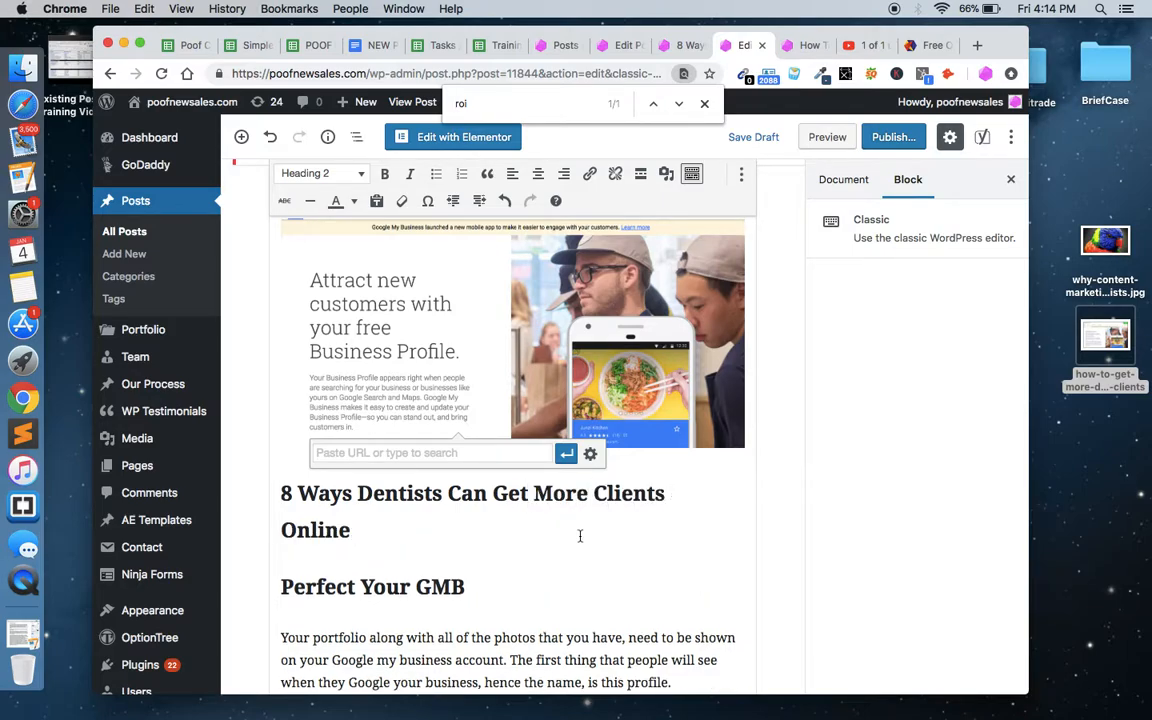
scroll(368, 499, up, 10)
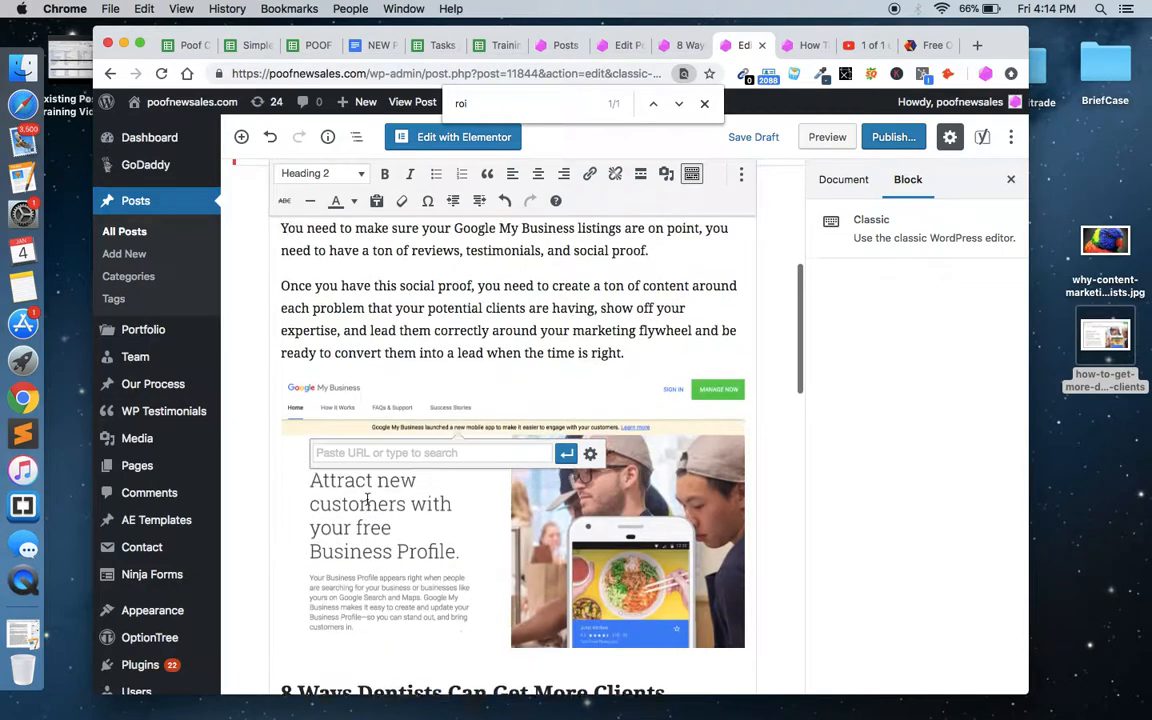
scroll(368, 499, down, 12)
scroll(368, 499, down, 2)
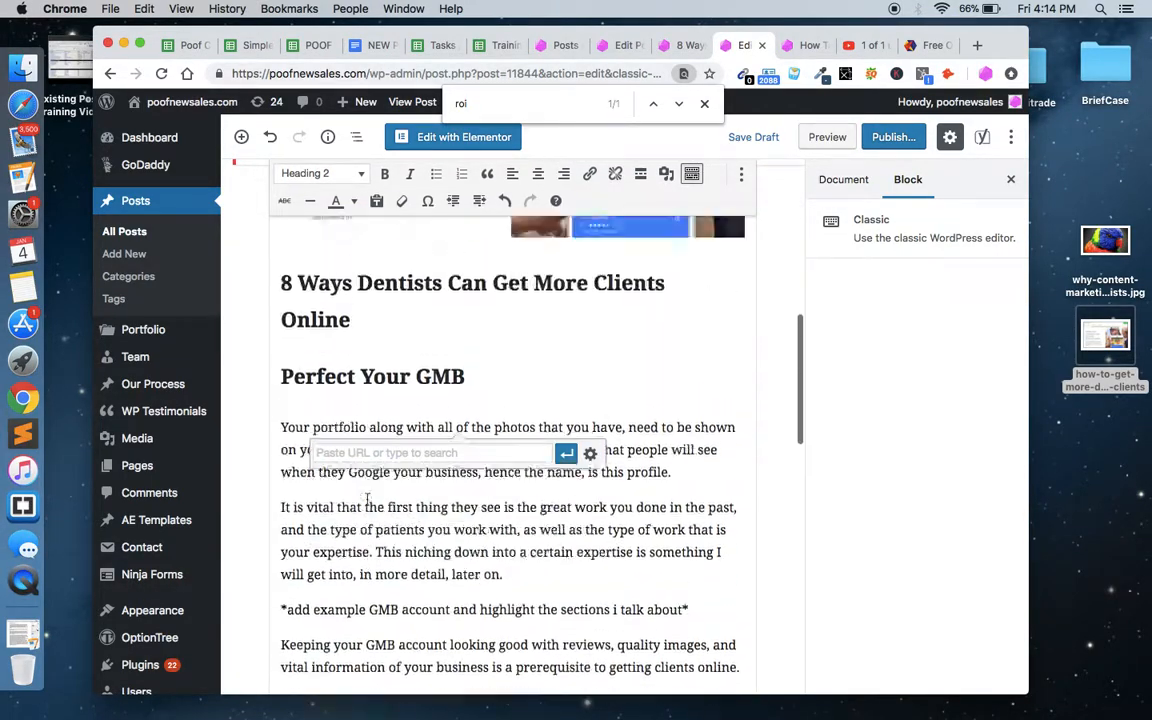
scroll(368, 499, up, 5)
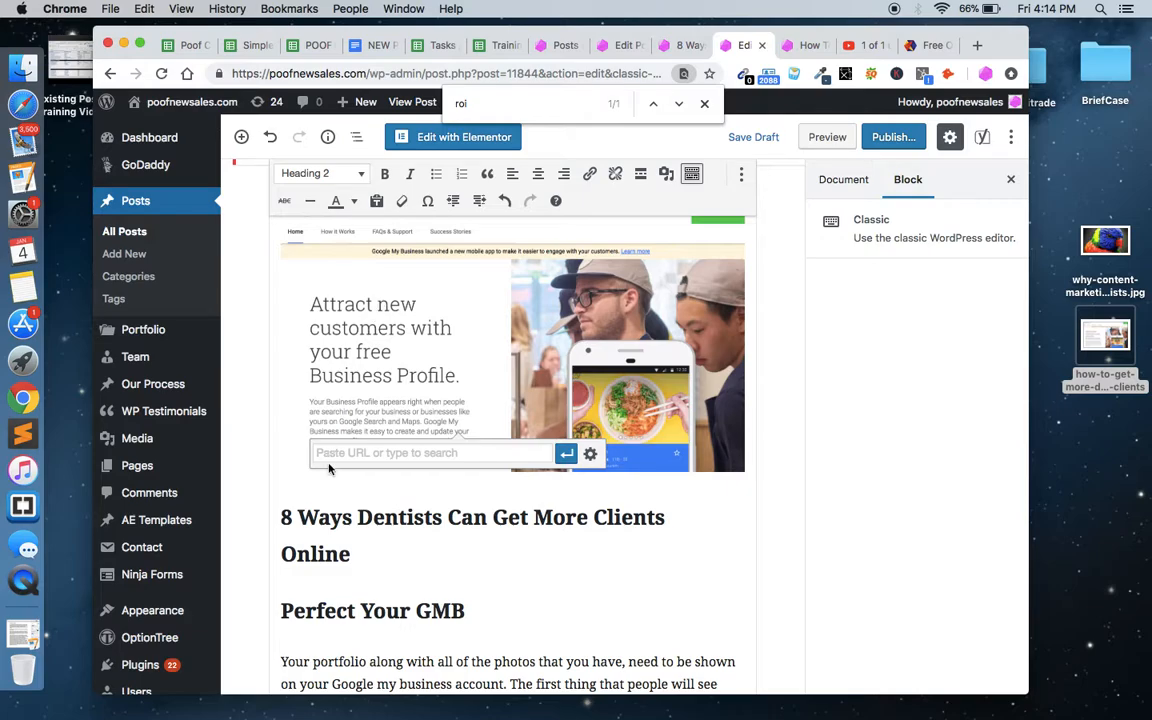
Step: Compare the heading levels of "Why Content Marketing is Important for Dentists", "8 Ways Dentists Can Get More Clients Online" and "Perfect Your GMB"
triple_click(347, 553)
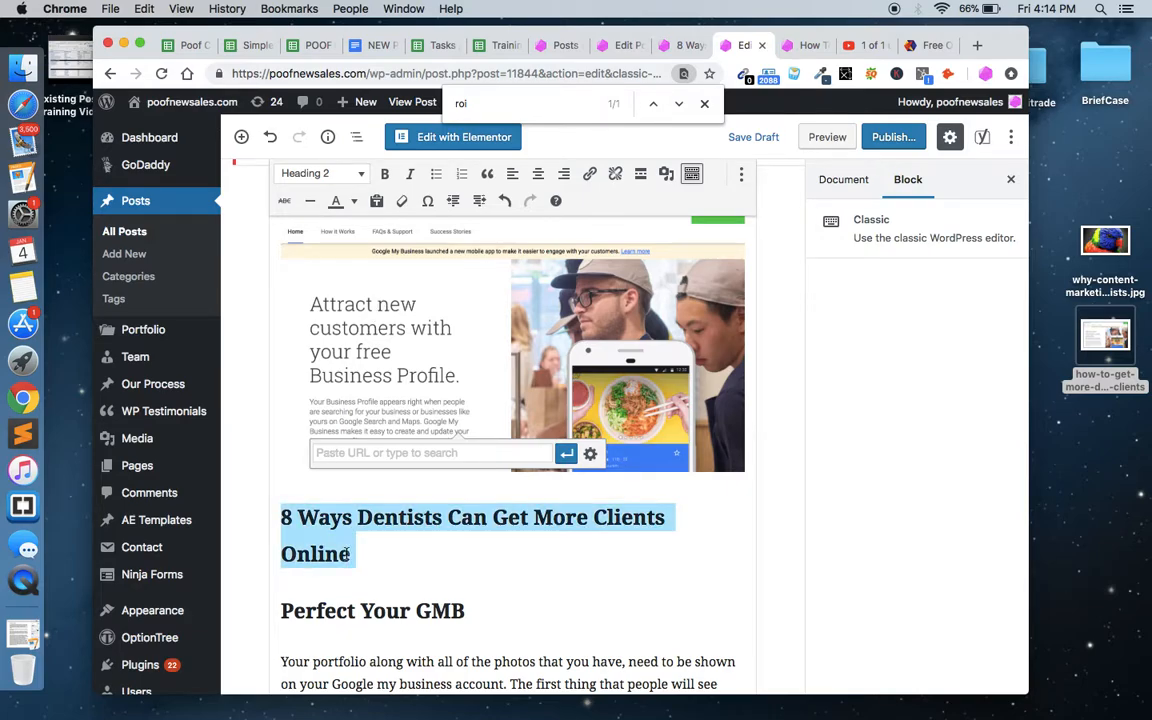
double_click(308, 612)
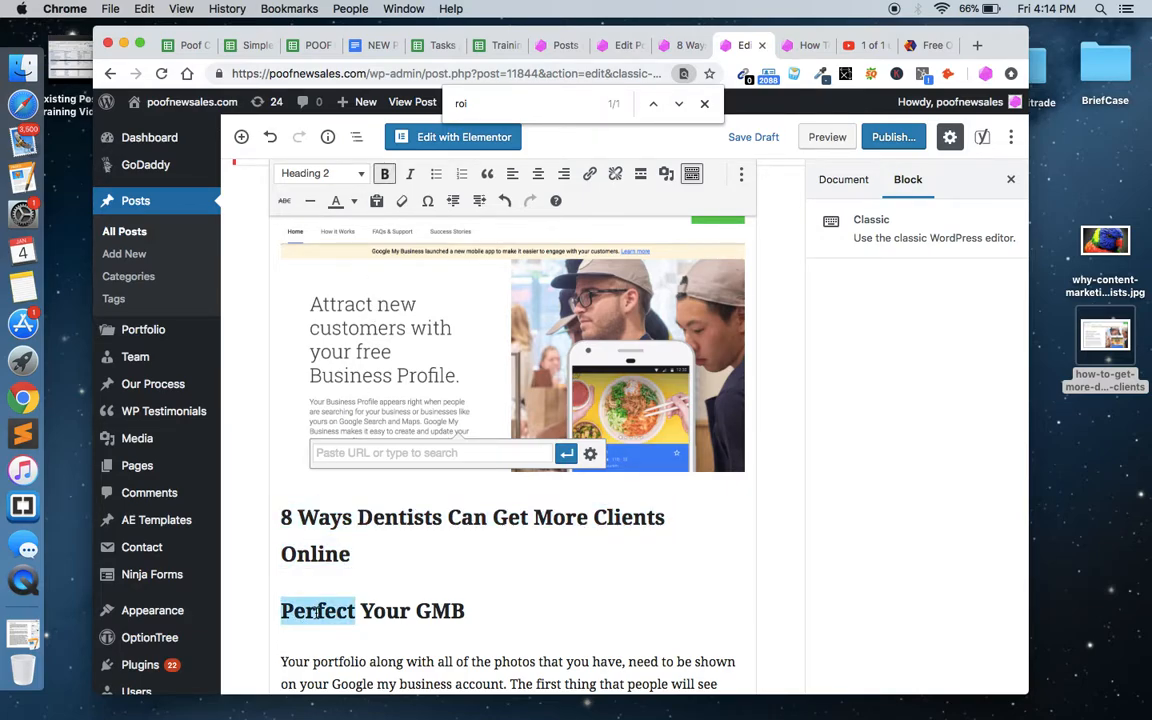
triple_click(314, 612)
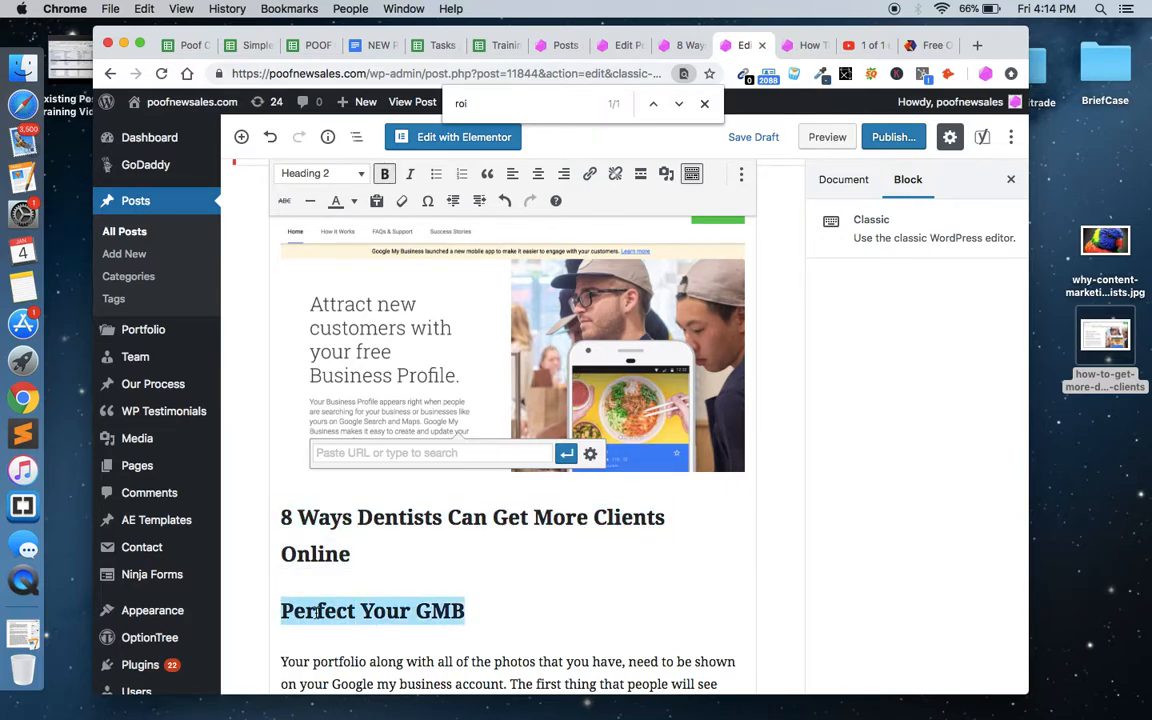
click(339, 178)
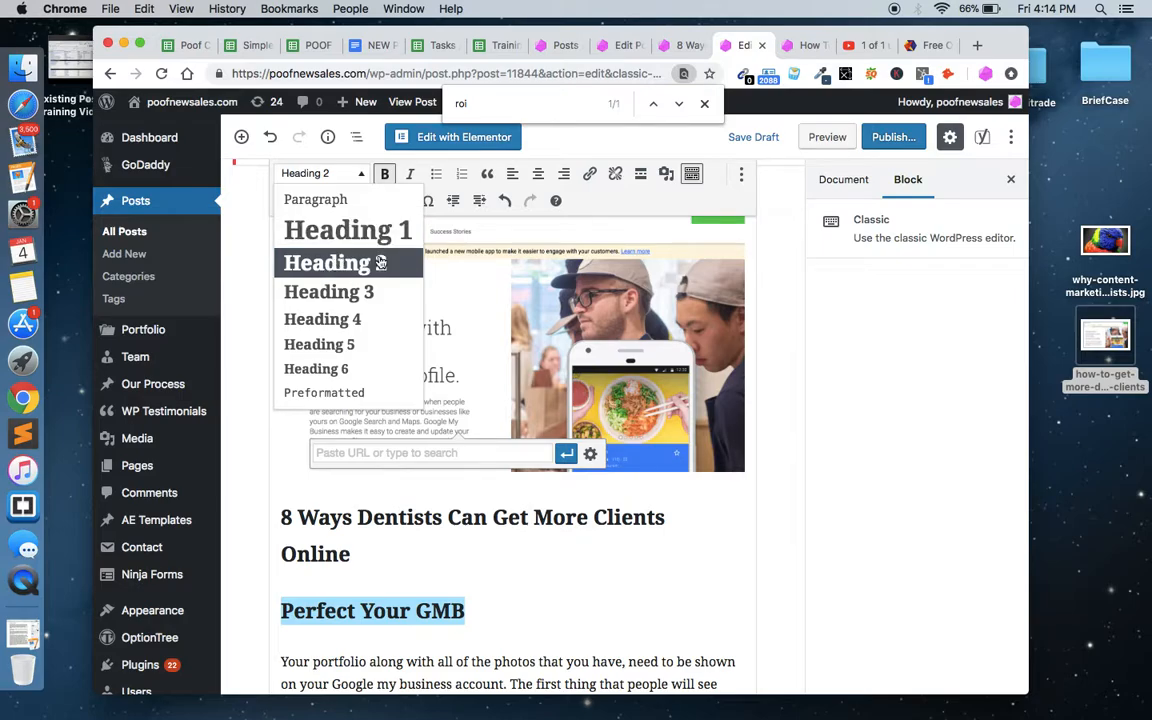
scroll(613, 362, up, 5)
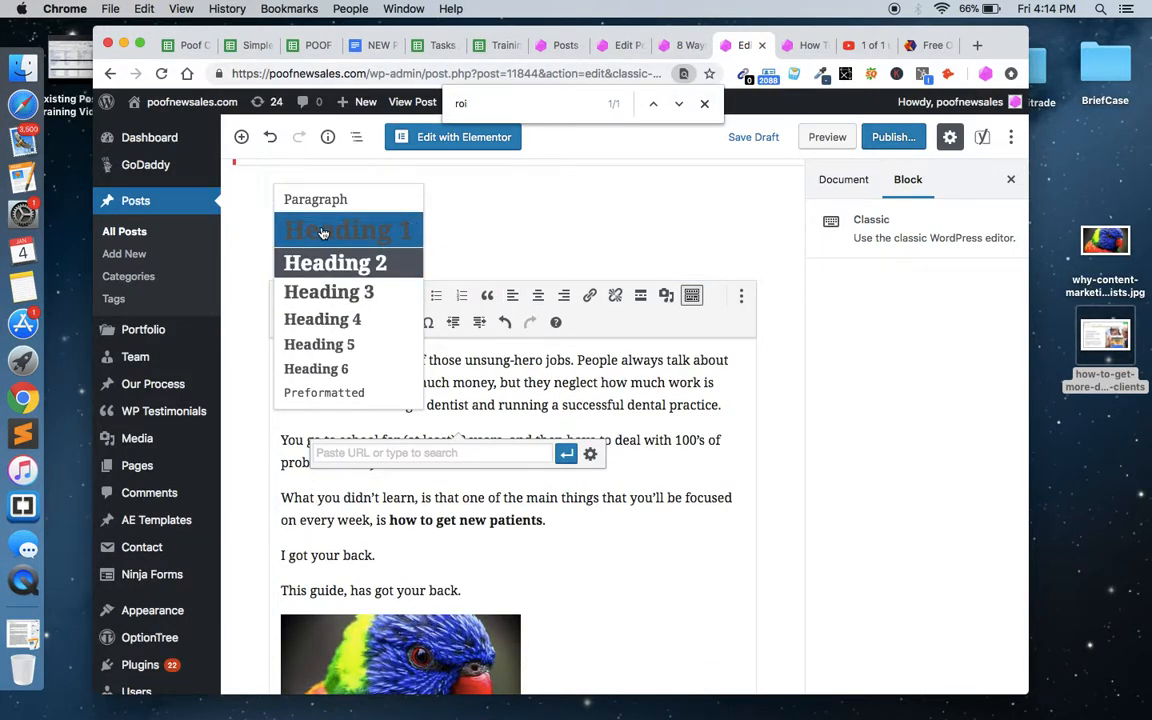
scroll(400, 460, down, 7)
click(383, 479)
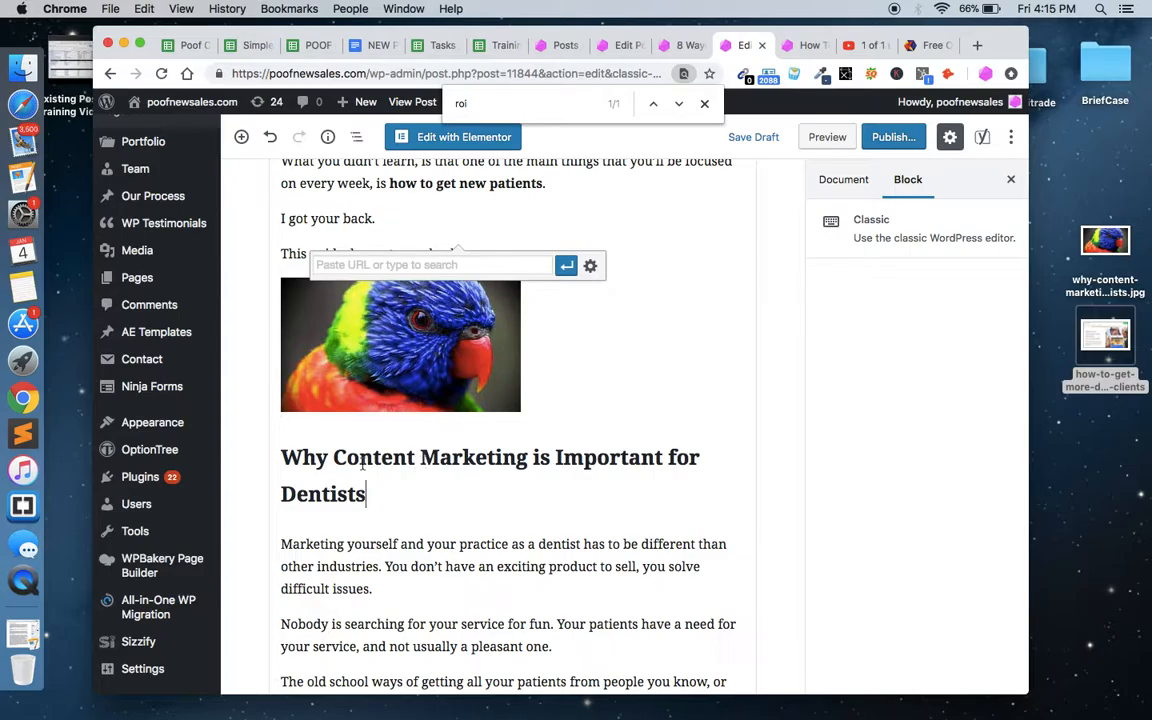
scroll(384, 370, down, 10)
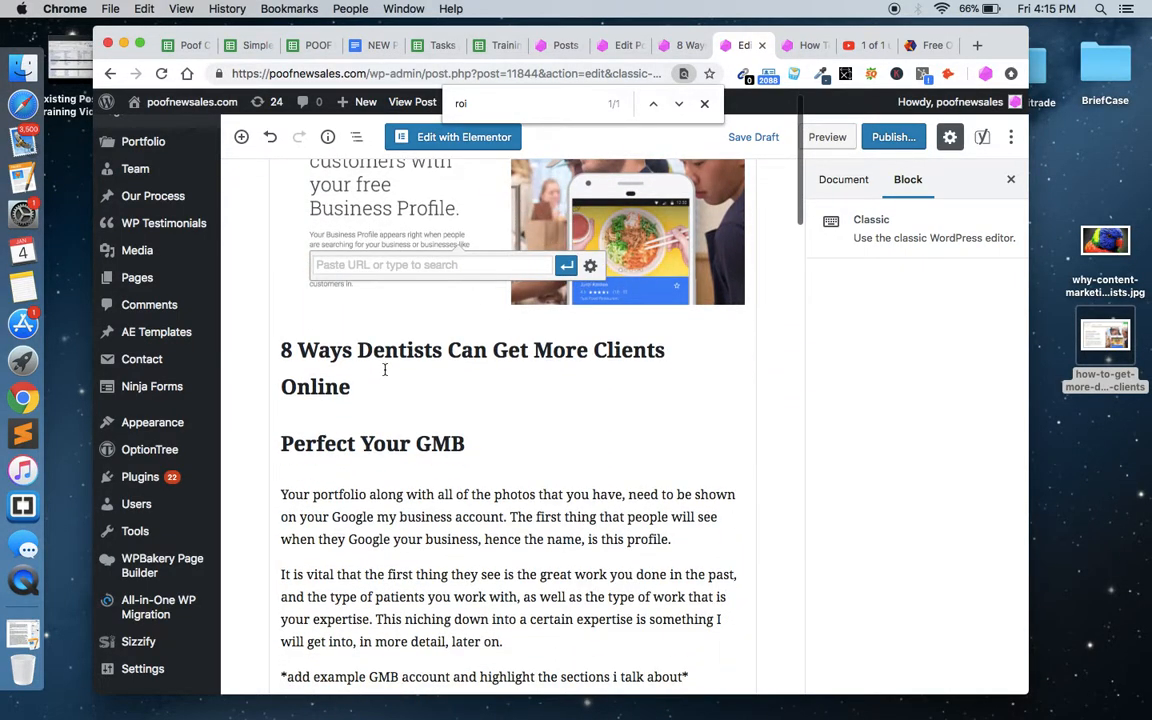
triple_click(334, 360)
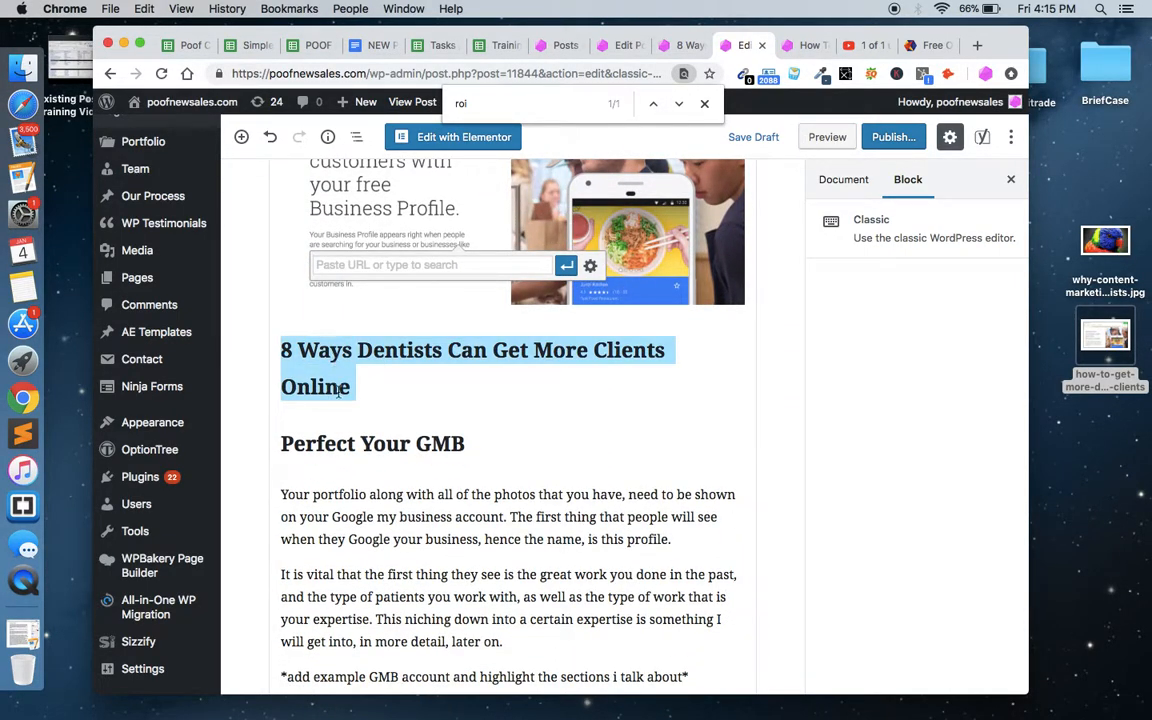
Step: Change the "Perfect Your GMB" heading to Heading 3 and number it "1.", then check it against the "8 Ways" heading
triple_click(397, 446)
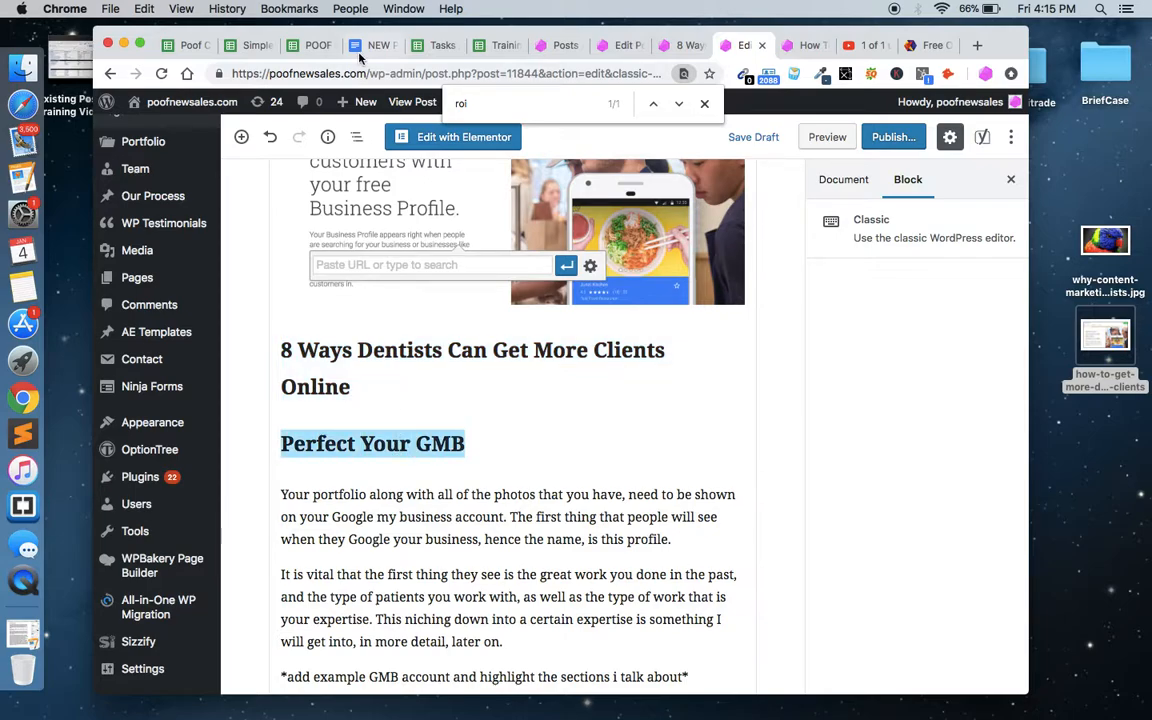
scroll(993, 408, up, 3)
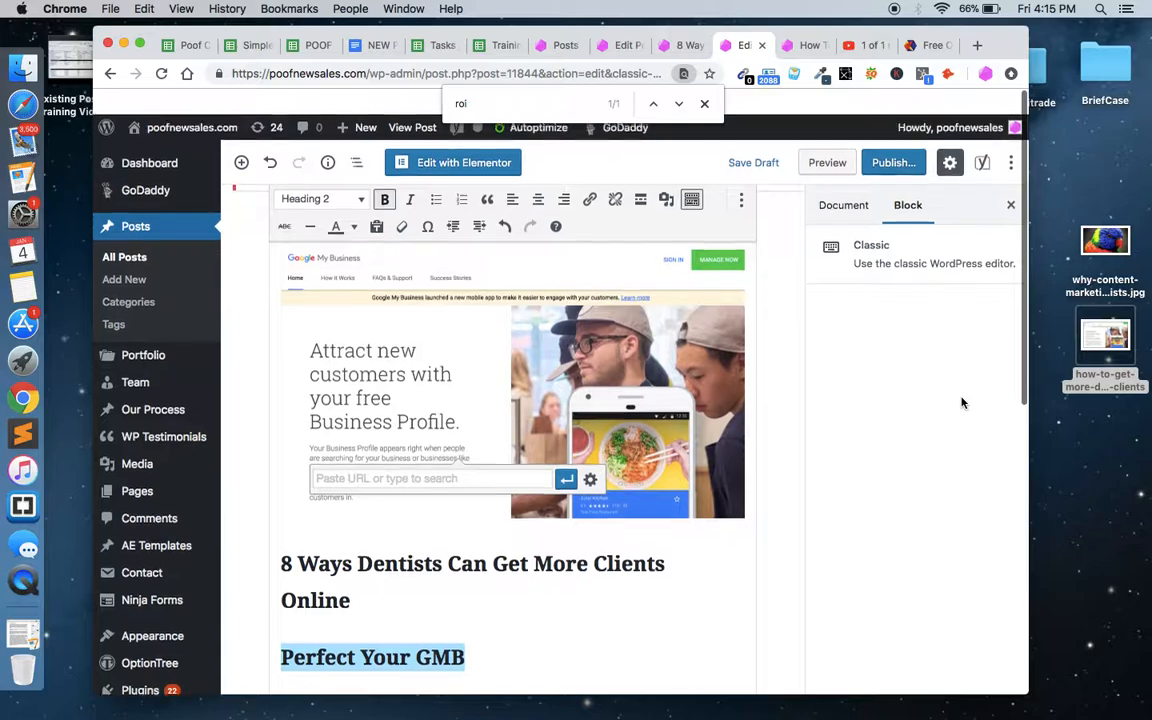
click(337, 180)
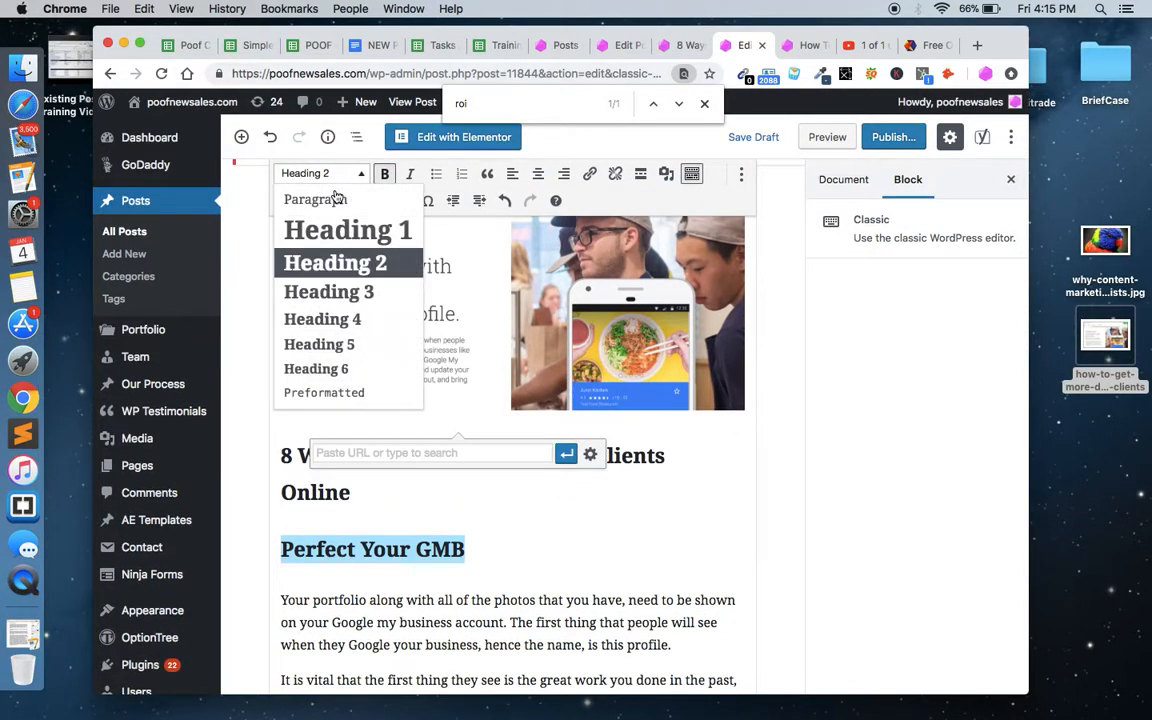
click(350, 292)
click(283, 546)
text(1.)
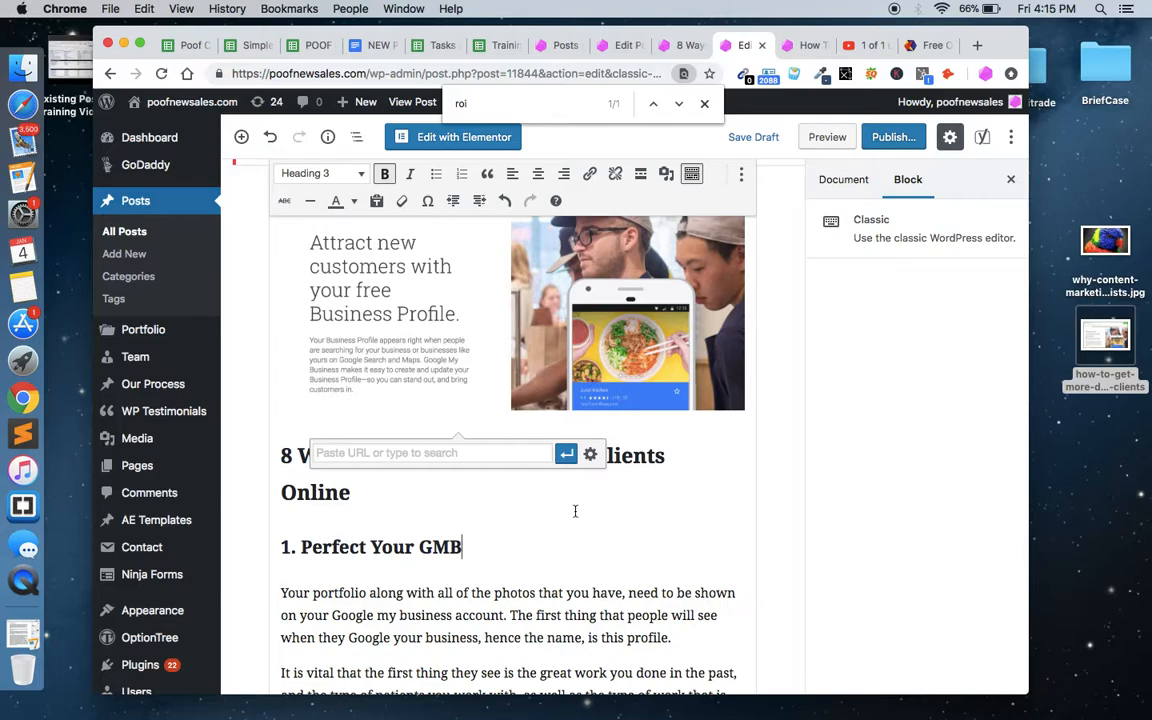
scroll(575, 511, down, 2)
triple_click(409, 403)
click(384, 174)
scroll(334, 326, down, 1)
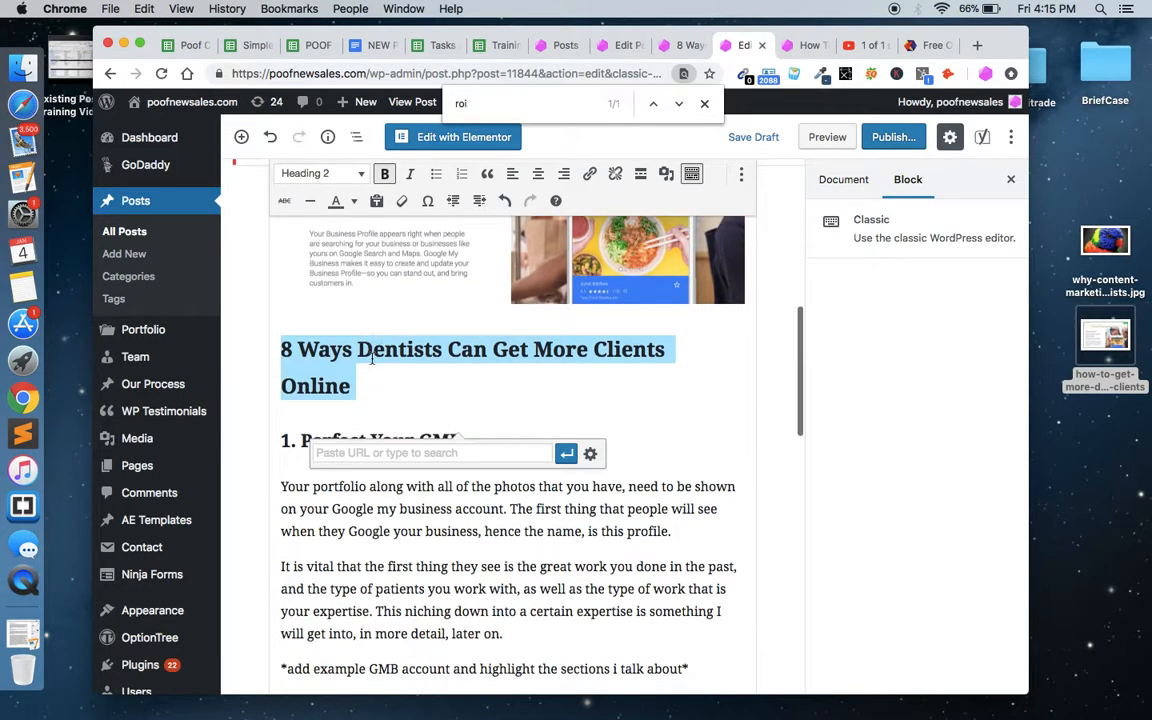
triple_click(290, 440)
scroll(391, 301, down, 2)
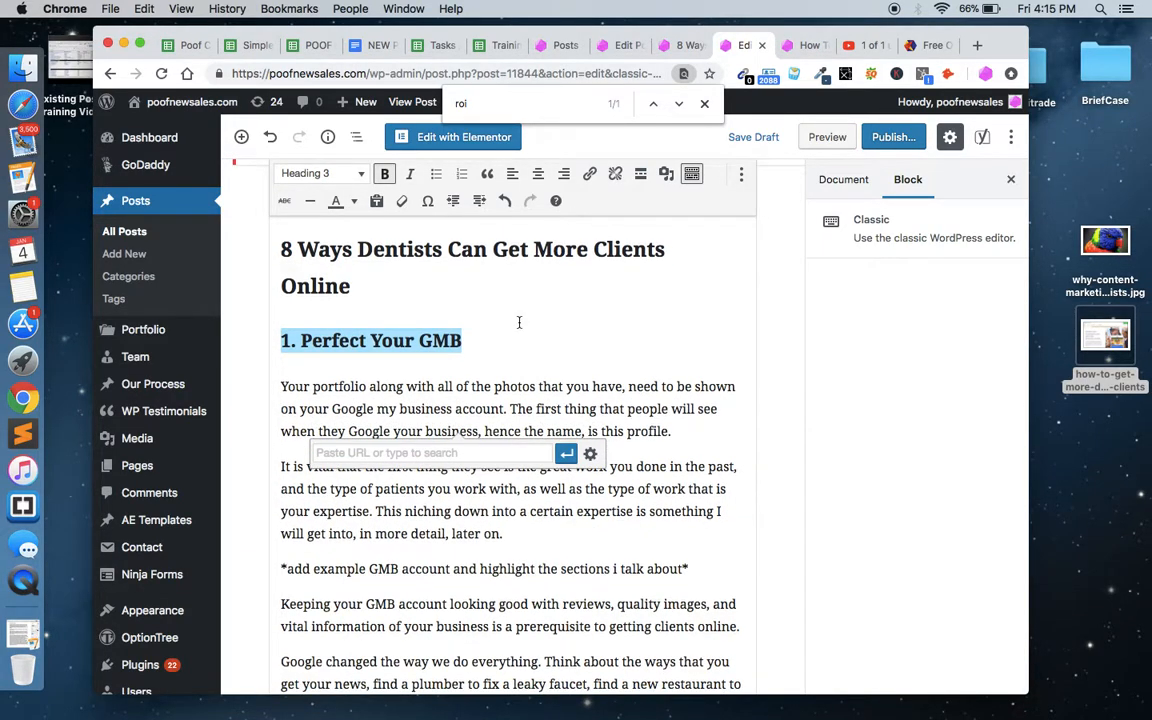
Step: Number the "Be The #1 Expert at Blank" heading as 2 and the "Do Amazing Work" heading as 3
scroll(384, 267, down, 8)
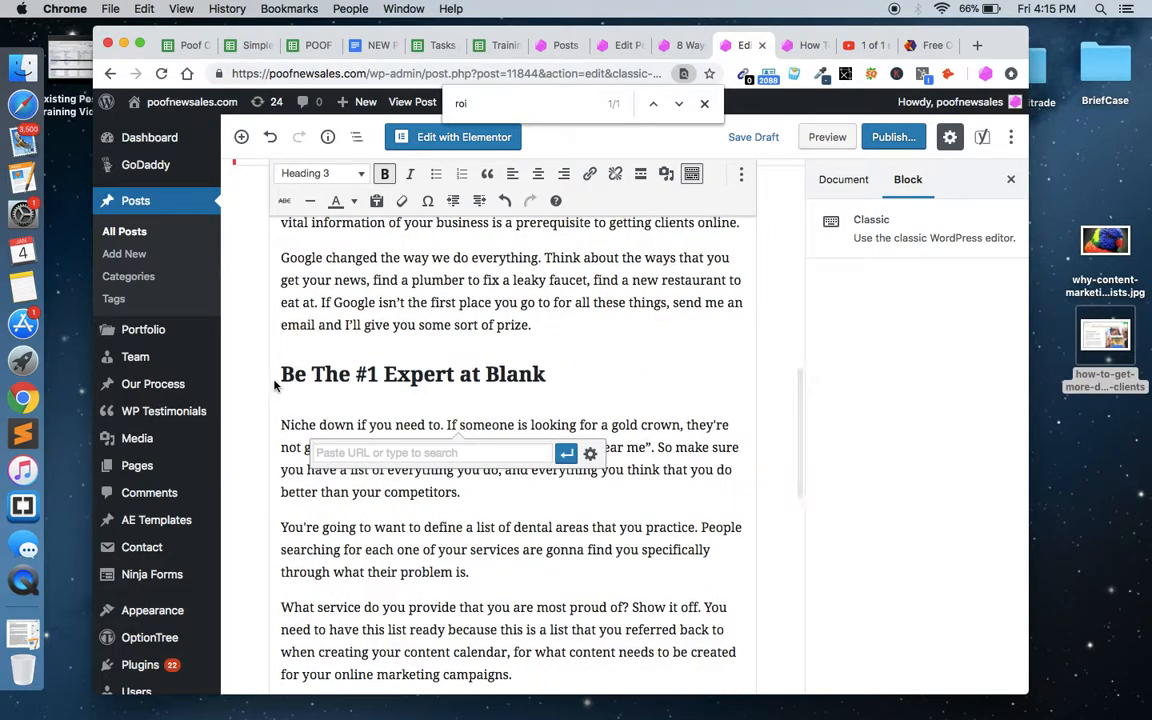
text(2.)
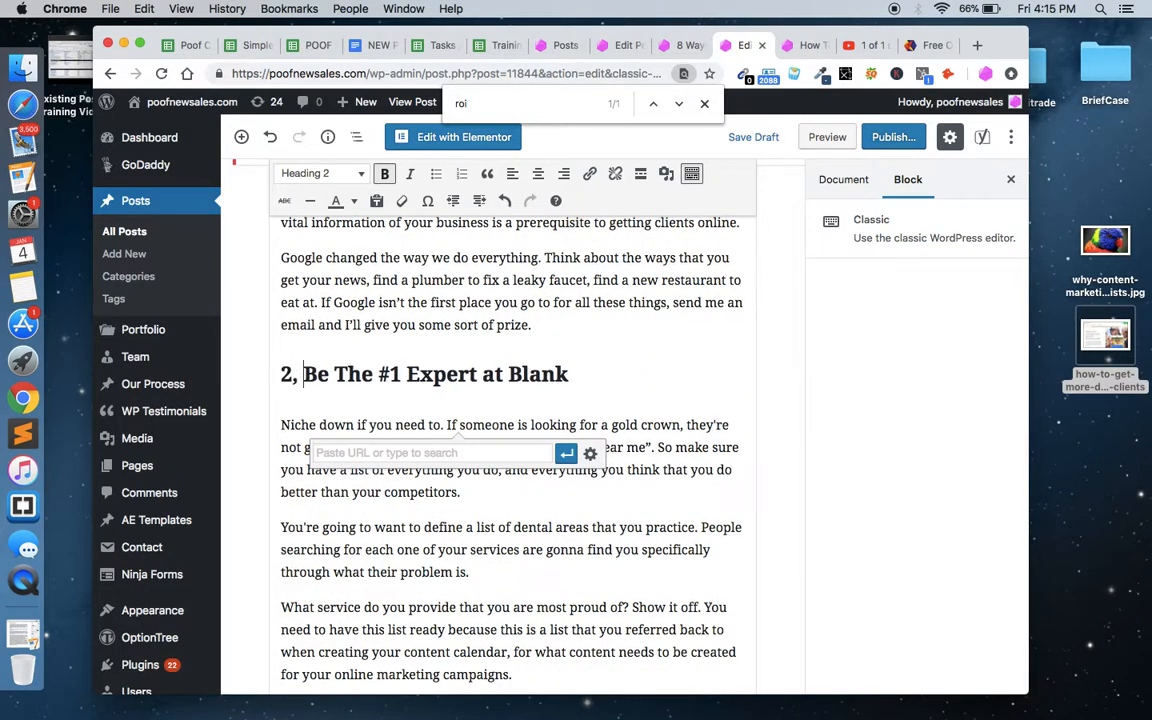
scroll(394, 408, down, 11)
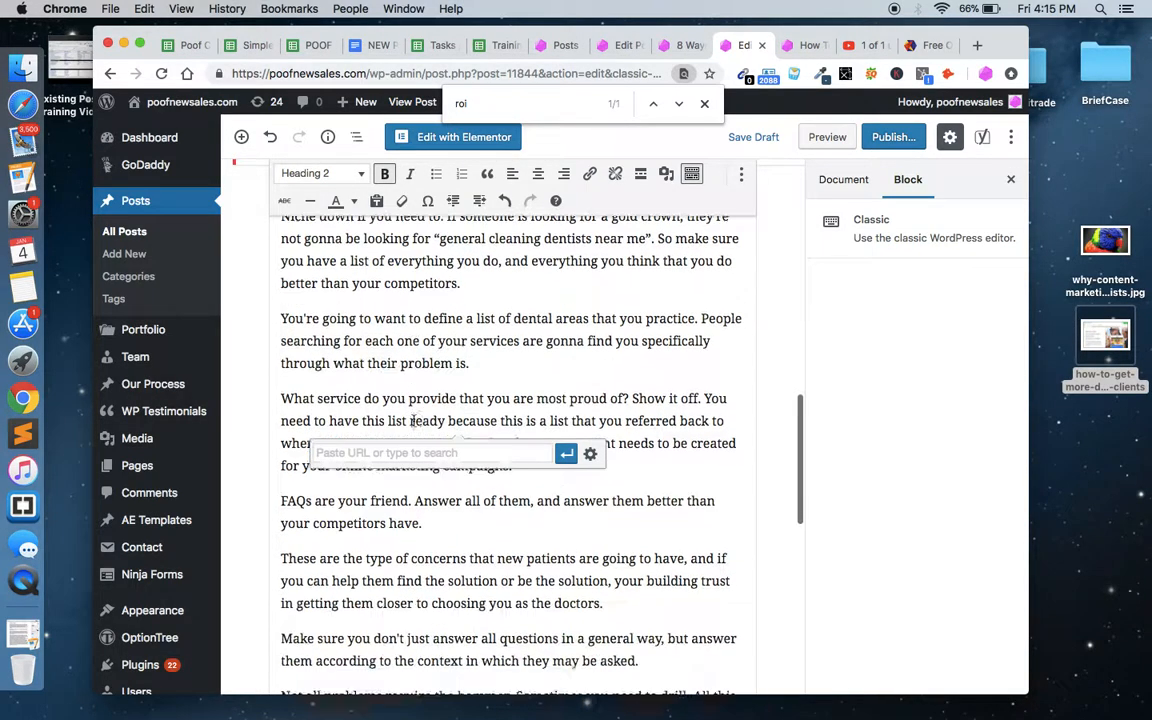
click(287, 474)
text(3. Do Amazing Work)
Step: Save the post draft and reload its front-end preview page
scroll(471, 480, down, 4)
scroll(471, 480, down, 7)
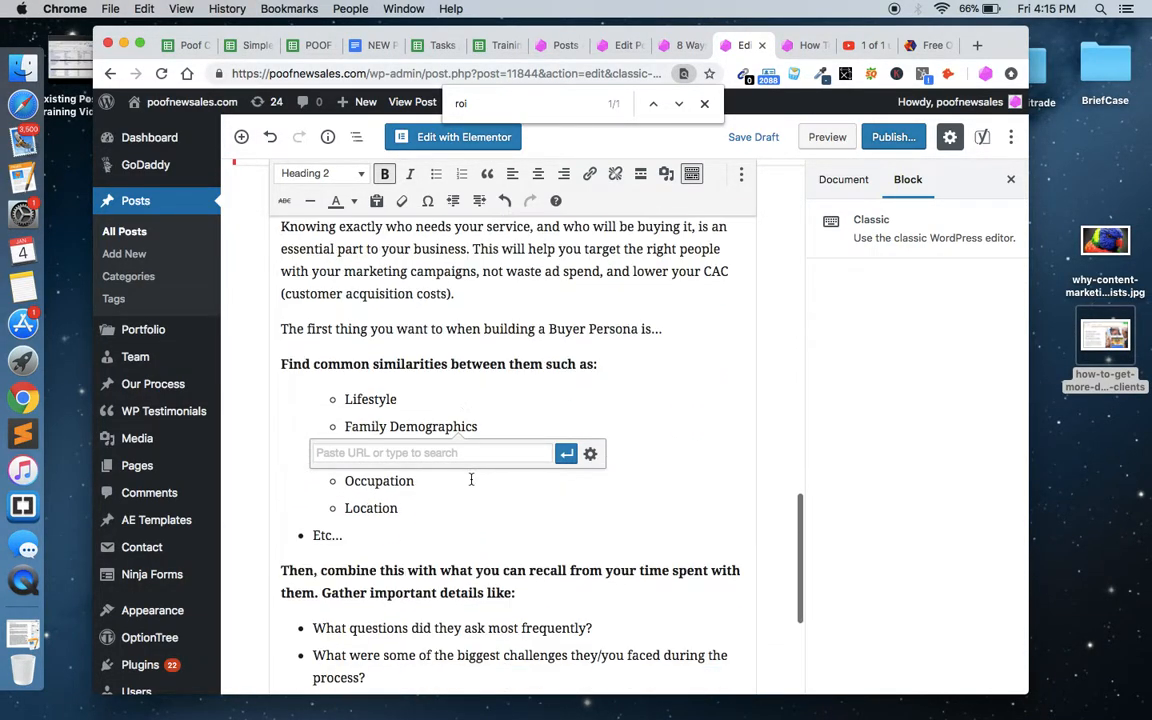
scroll(471, 480, up, 20)
scroll(471, 480, up, 10)
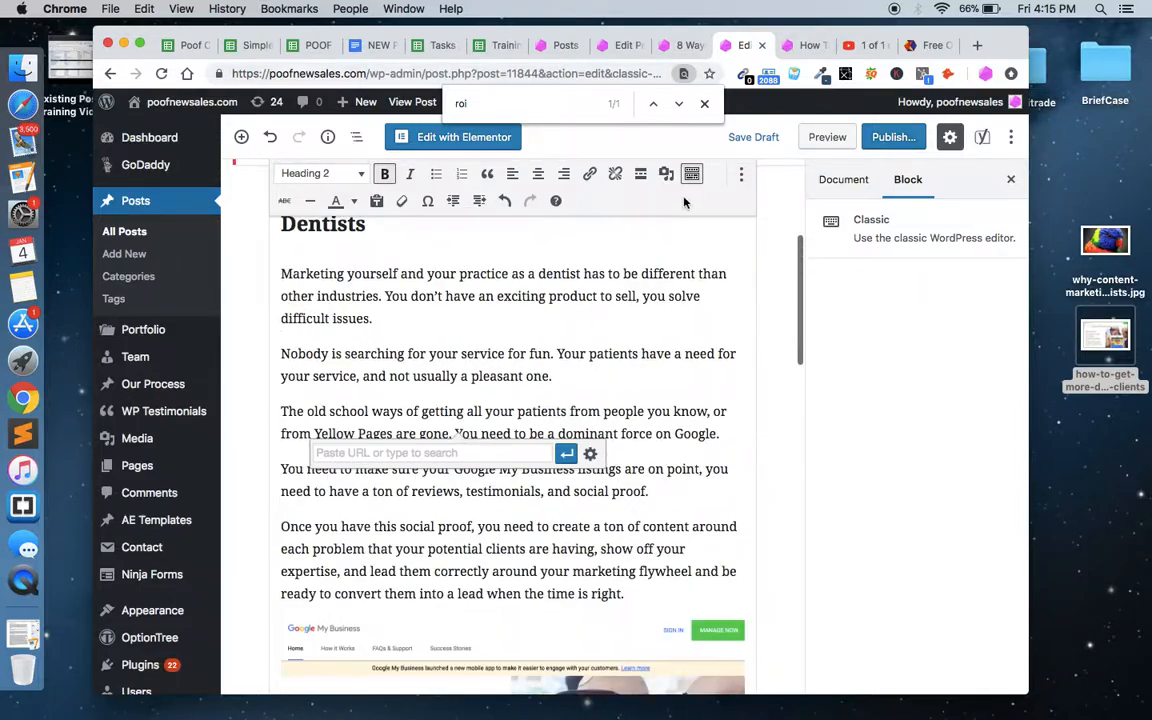
click(750, 138)
click(797, 45)
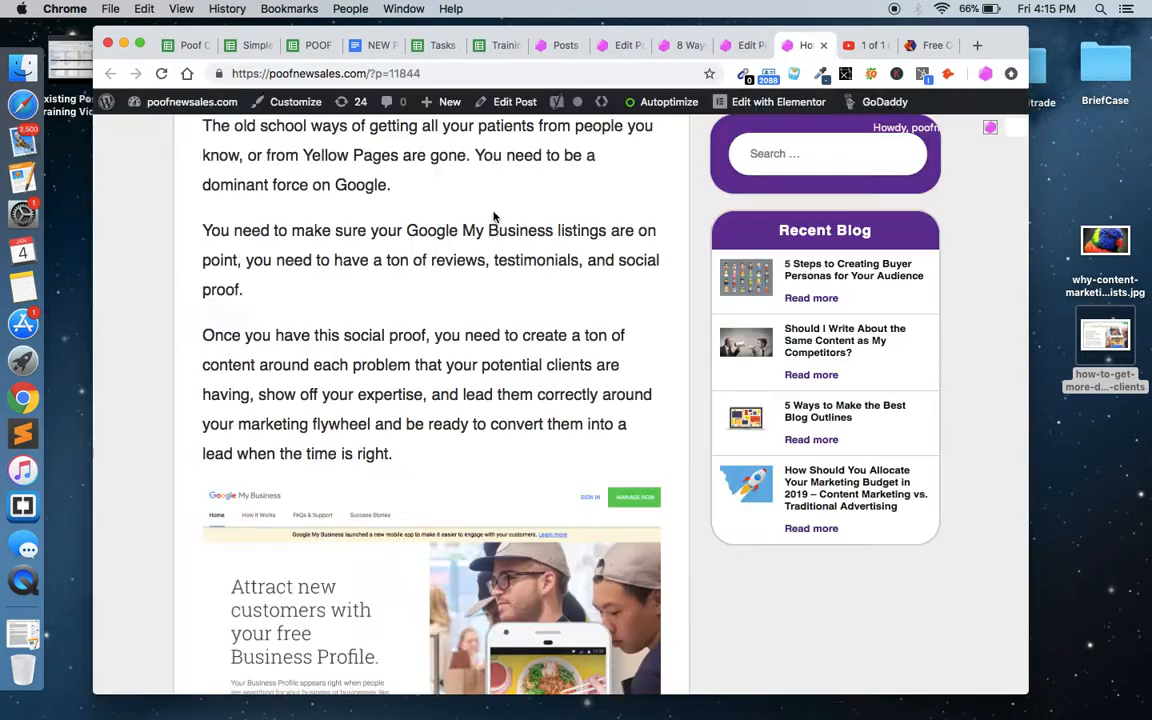
scroll(465, 349, up, 15)
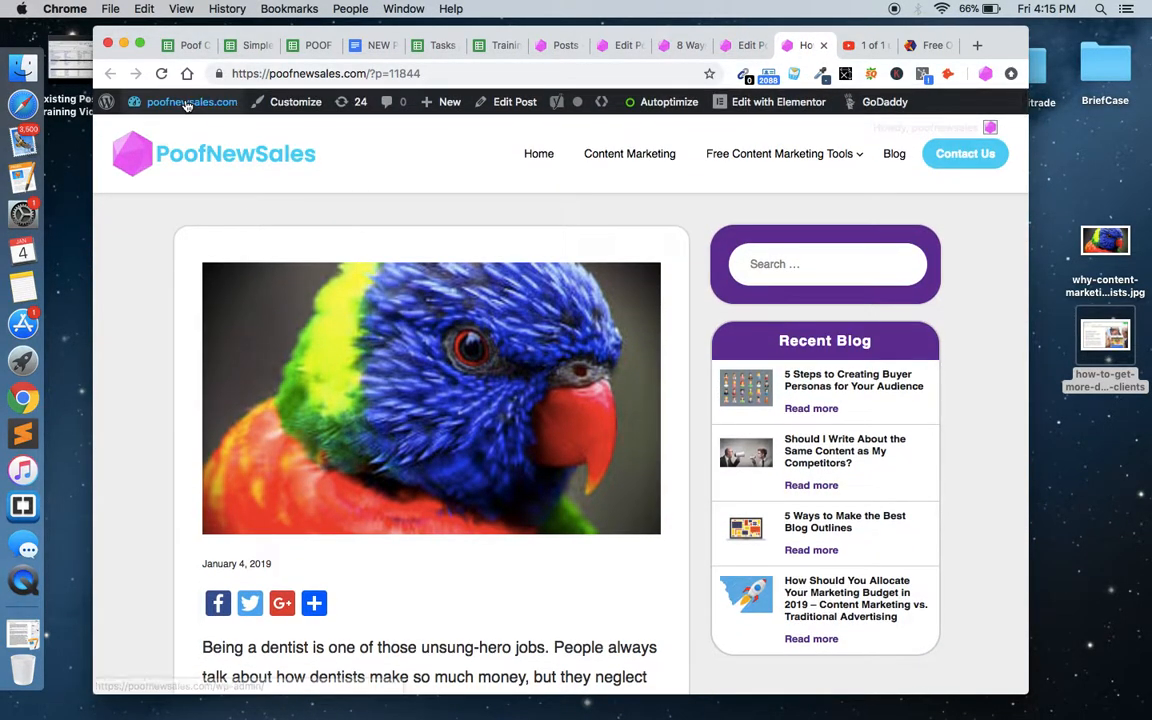
click(162, 74)
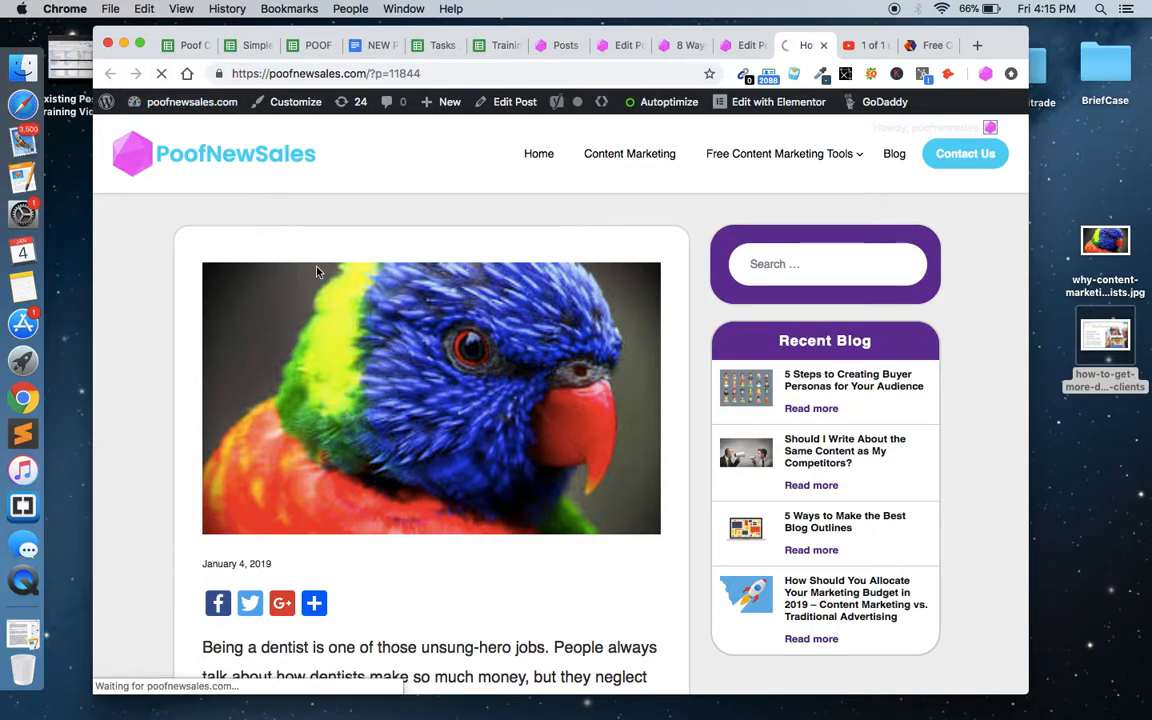
Step: Examine how the "8 Ways Dentists Can Get More Clients Online" and "1. Perfect Your GMB" headings display in the preview
scroll(372, 424, down, 6)
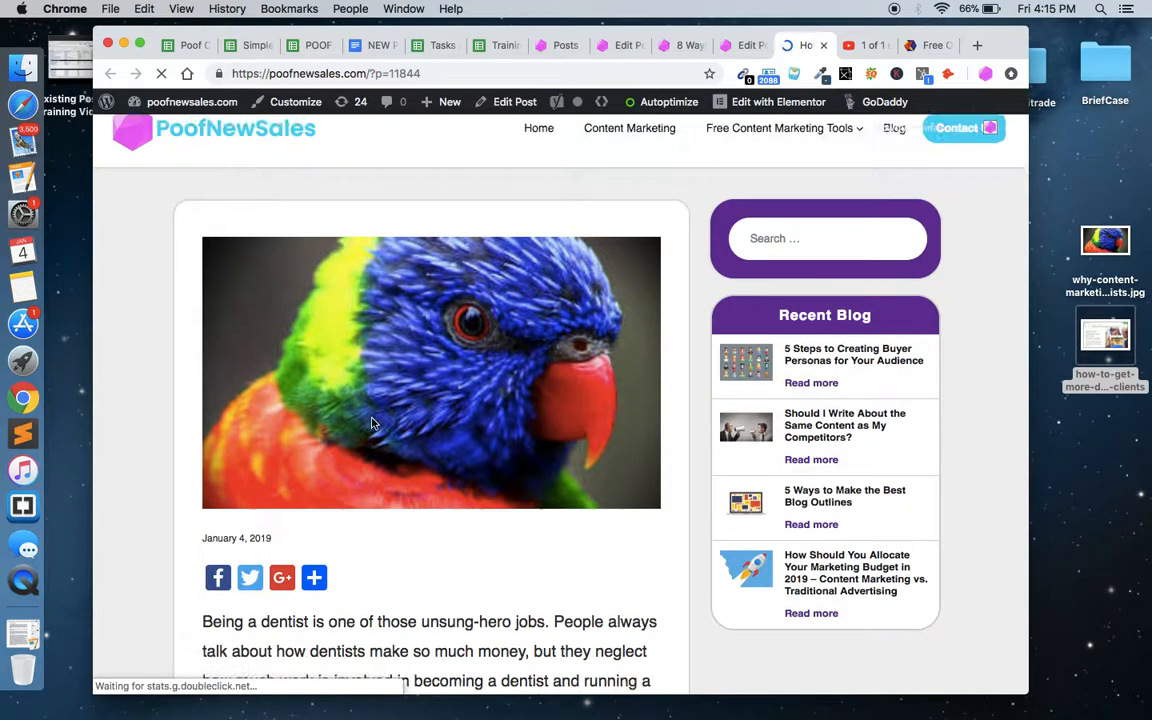
scroll(371, 420, down, 9)
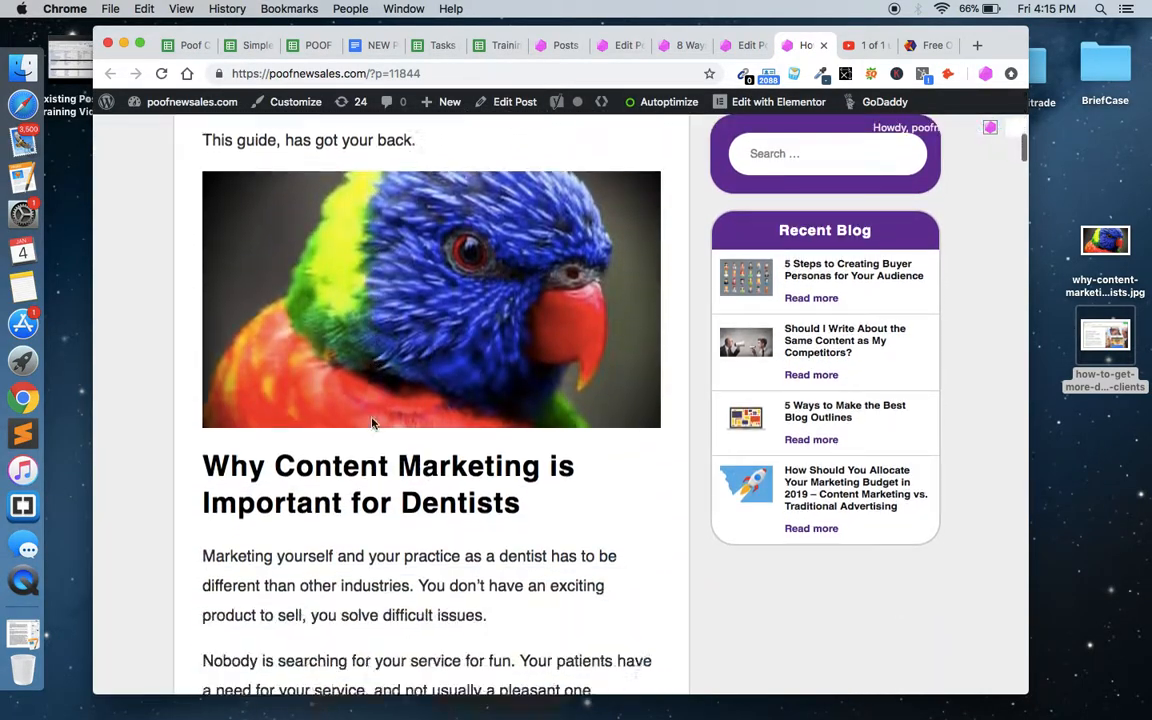
scroll(372, 420, down, 10)
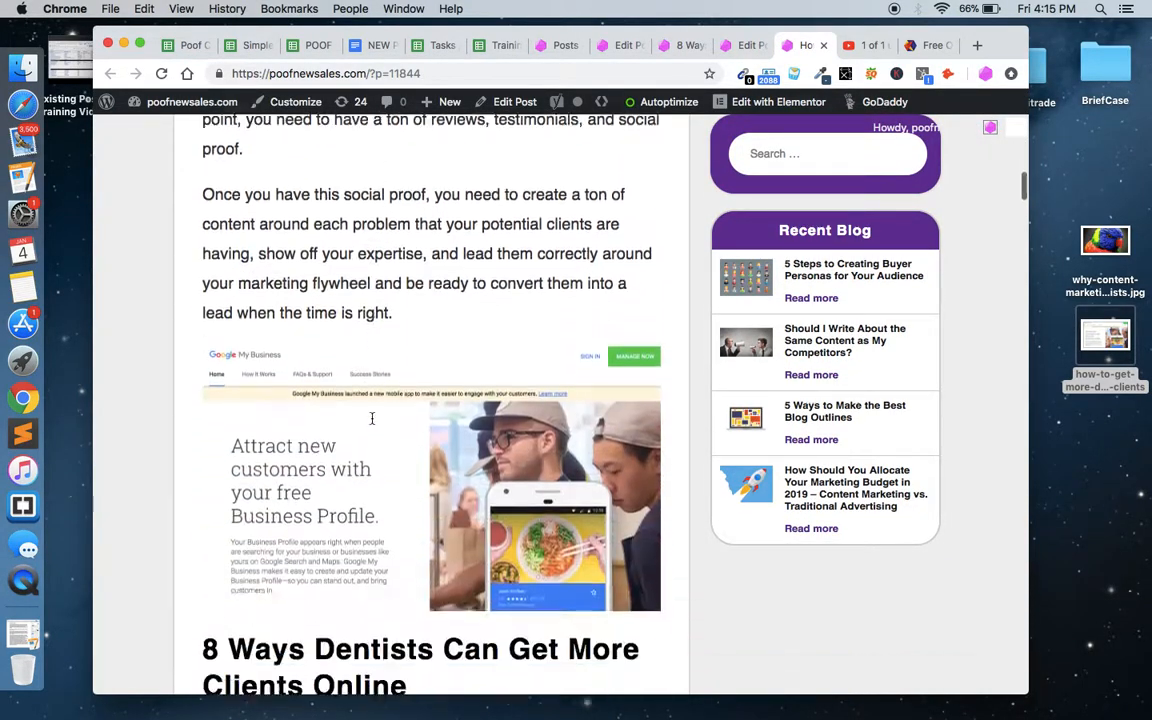
drag(316, 333, 450, 339)
click(447, 342)
drag(372, 273, 183, 248)
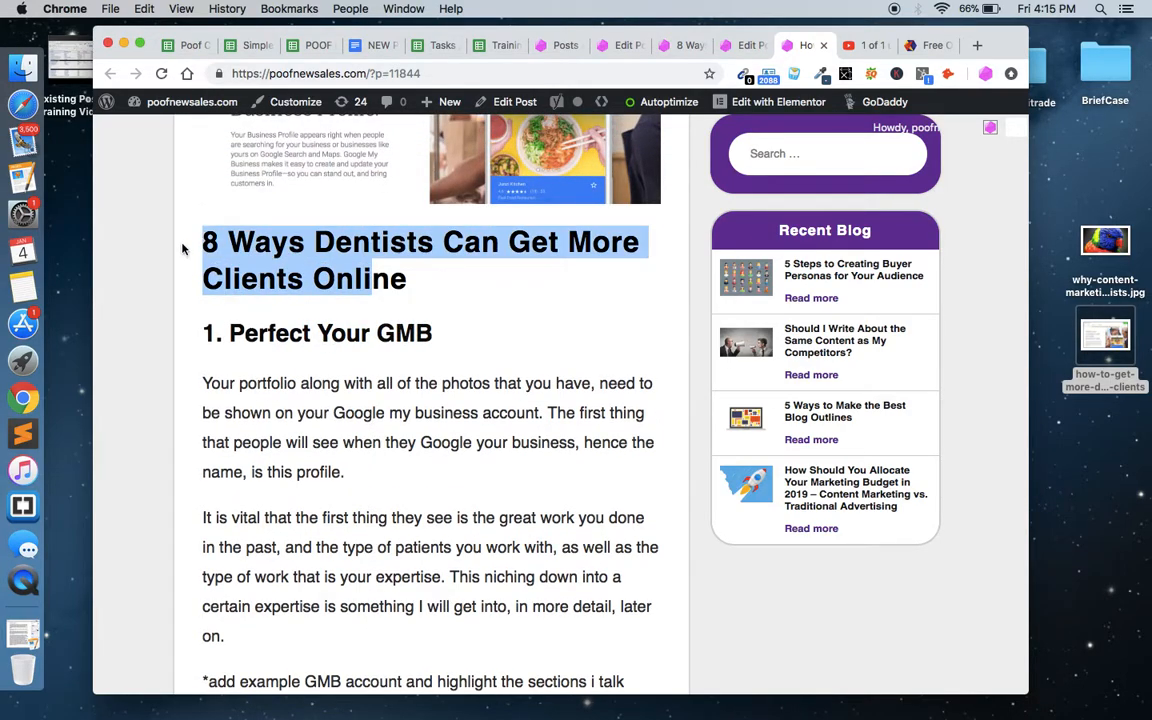
click(333, 277)
Step: Examine the preview's remaining sections and the indentation of the "60+" bullets, and open the "8 Ways" post preview for comparison
scroll(284, 330, down, 15)
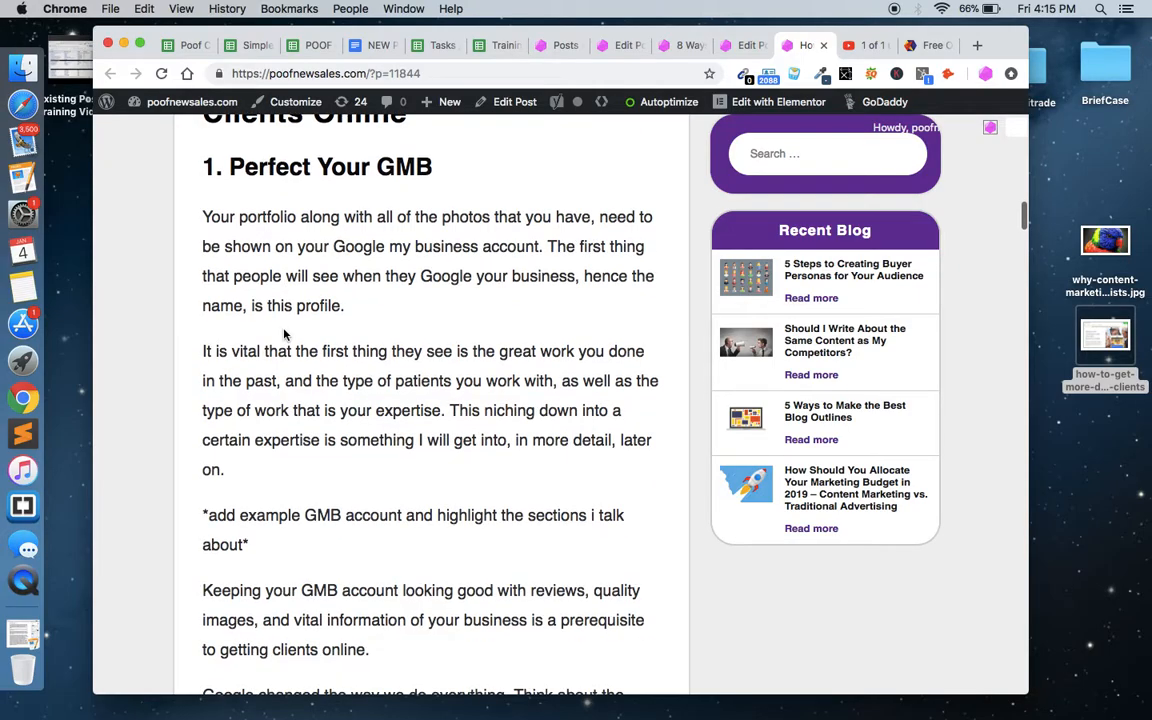
scroll(284, 330, down, 20)
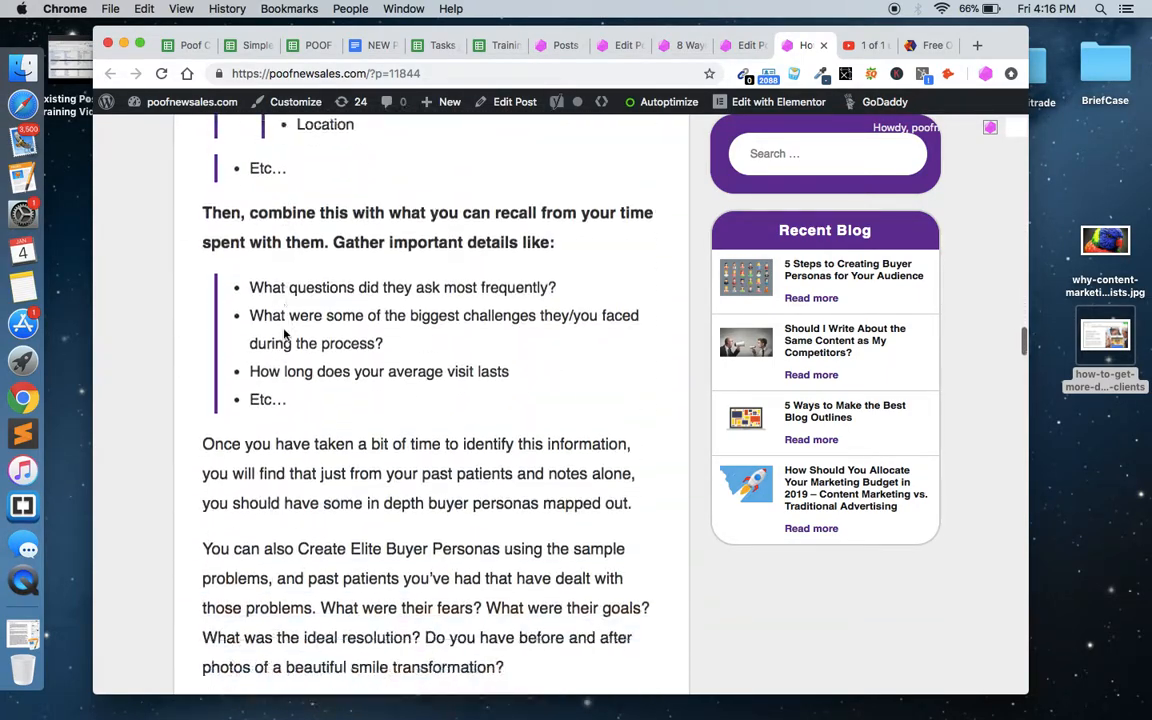
scroll(284, 334, down, 20)
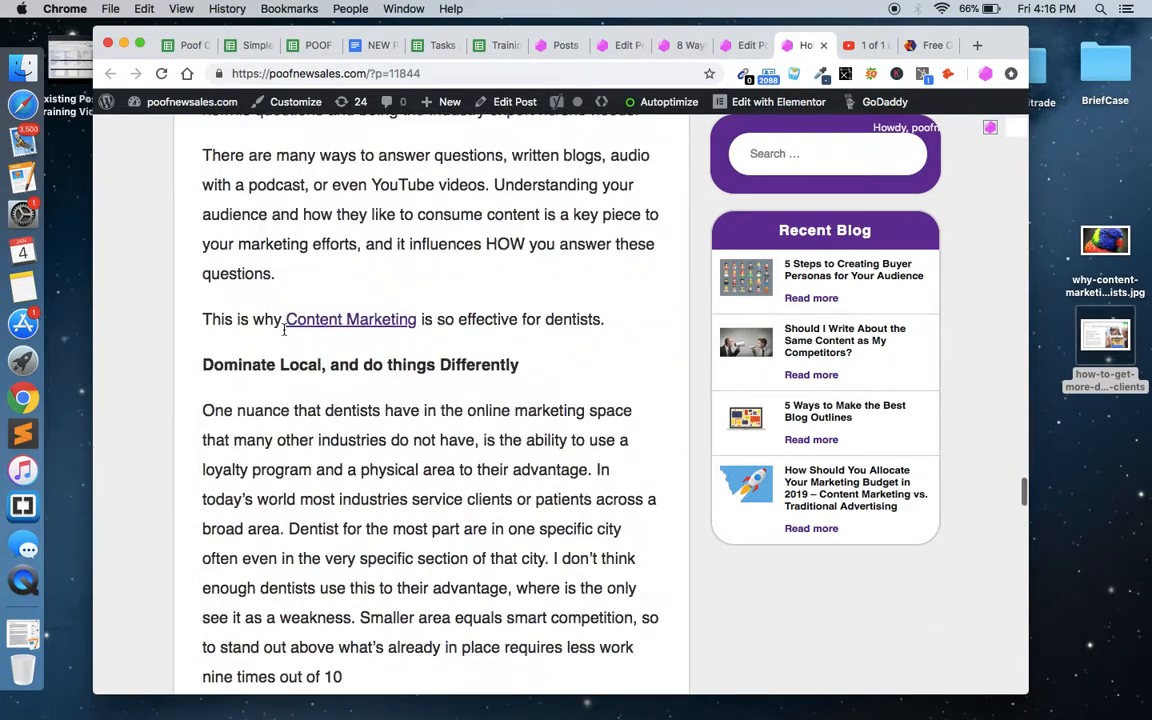
scroll(284, 334, down, 15)
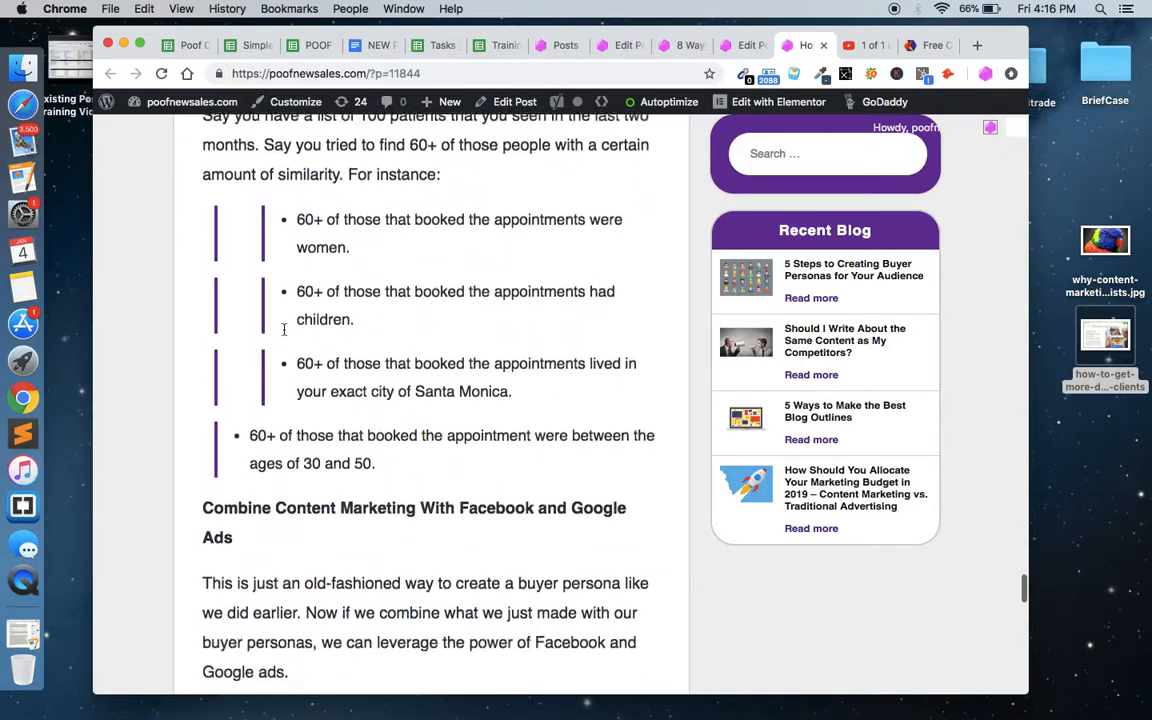
scroll(284, 330, up, 5)
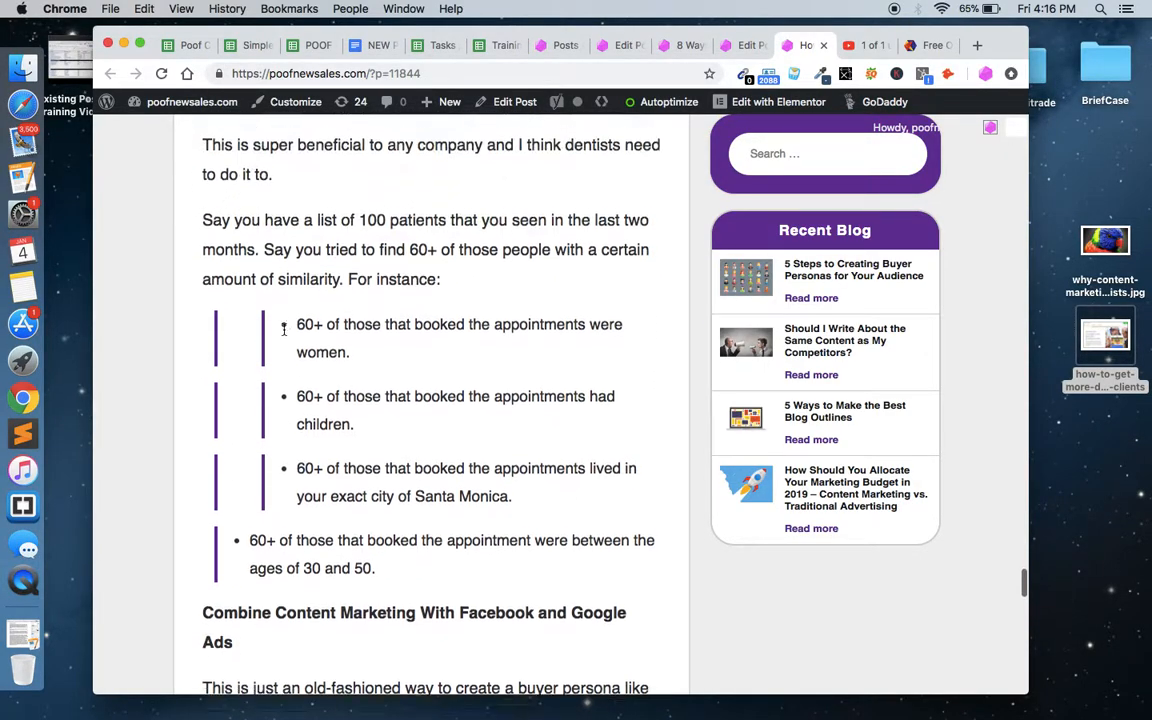
drag(265, 362, 365, 574)
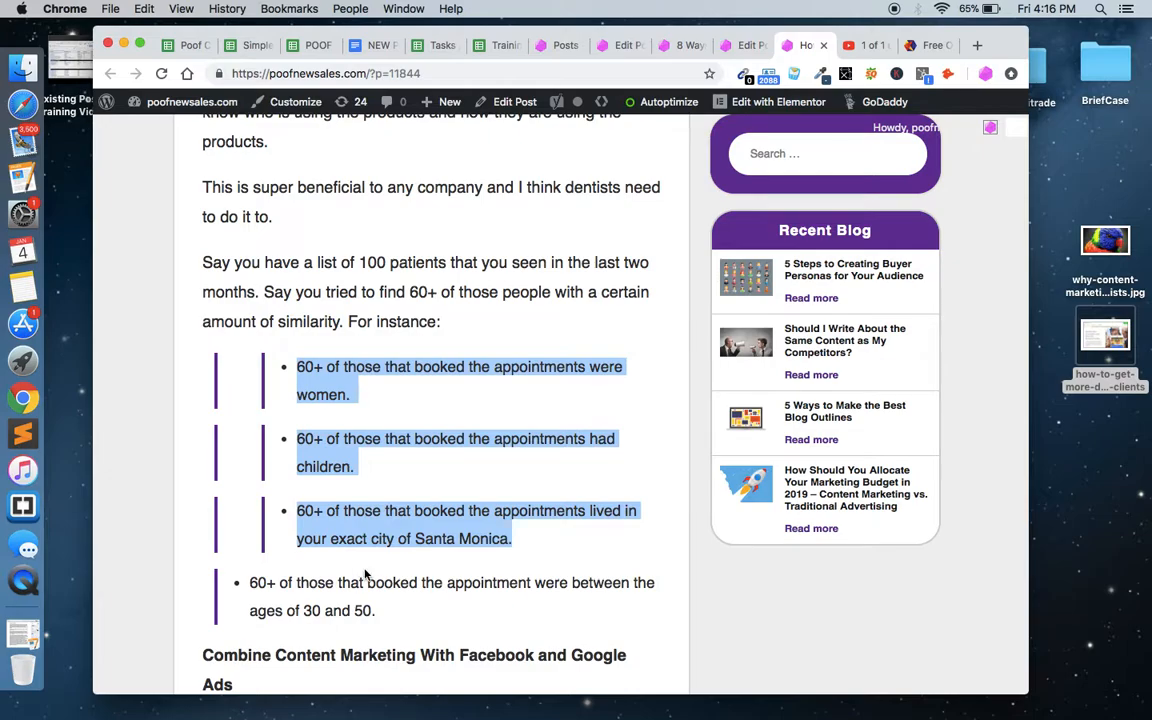
click(735, 48)
click(687, 48)
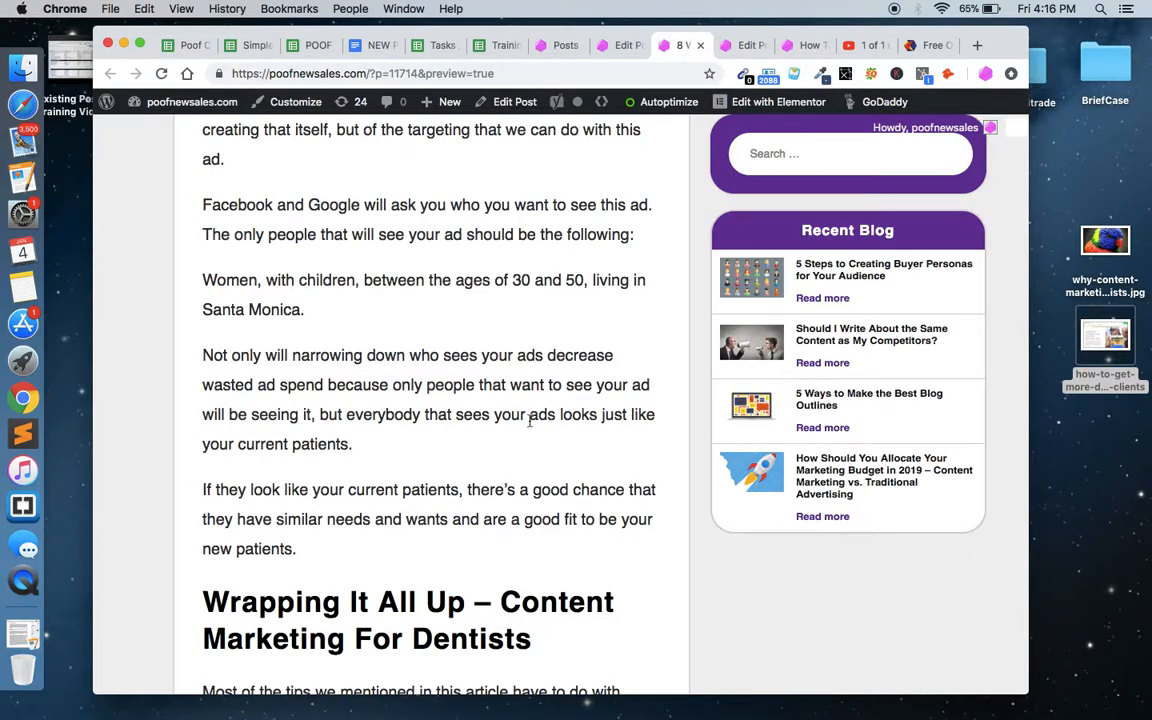
Step: In the post editor, reformat the partly nested "Lifestyle" to "Etc..." items as one single-level bulleted list
drag(740, 44, 740, 67)
click(741, 68)
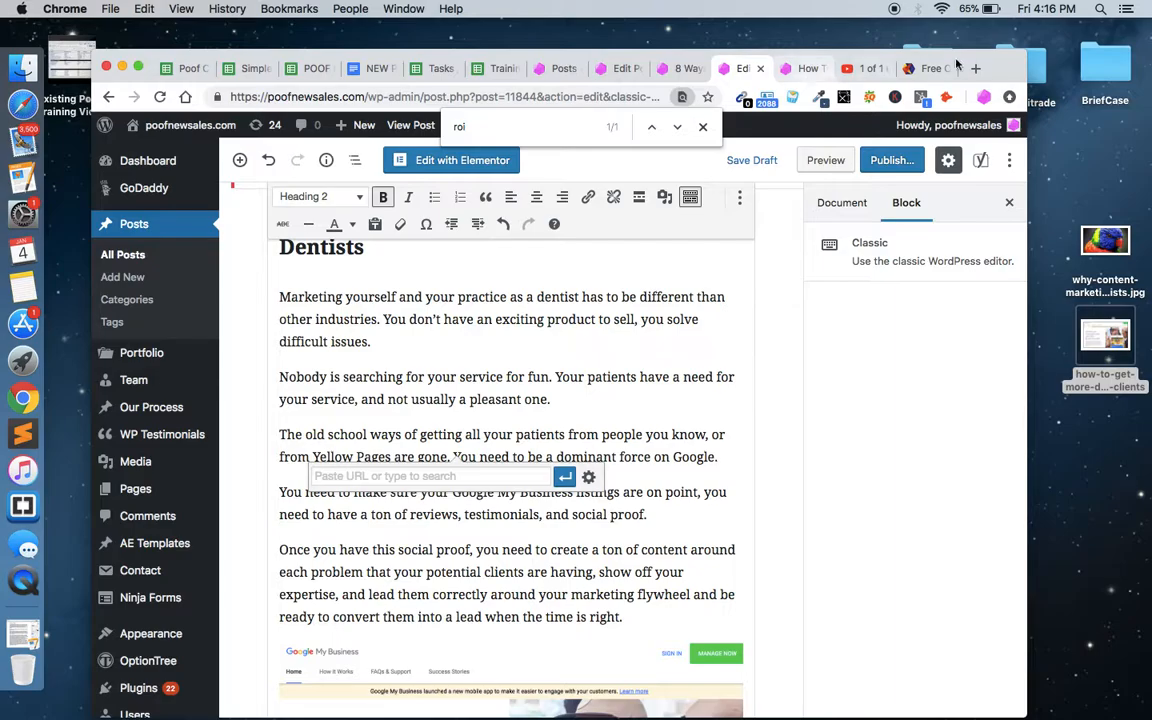
scroll(386, 348, down, 15)
scroll(393, 405, down, 8)
click(370, 430)
drag(396, 430, 334, 405)
click(351, 457)
drag(351, 457, 325, 318)
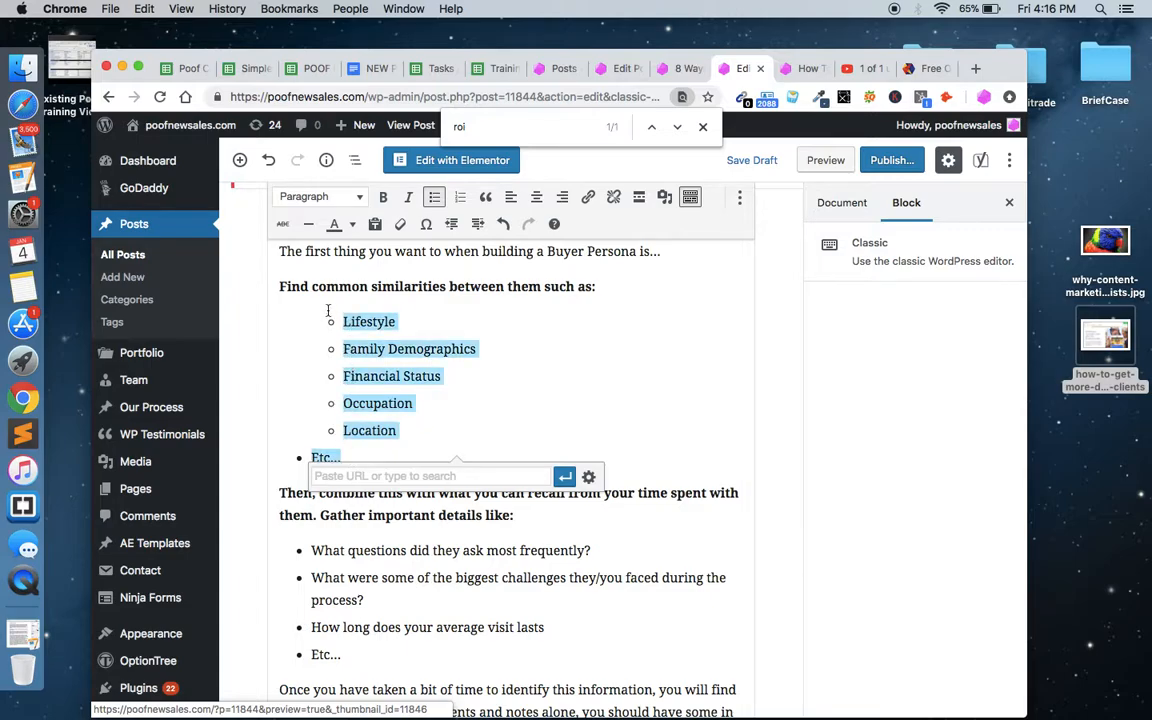
click(435, 198)
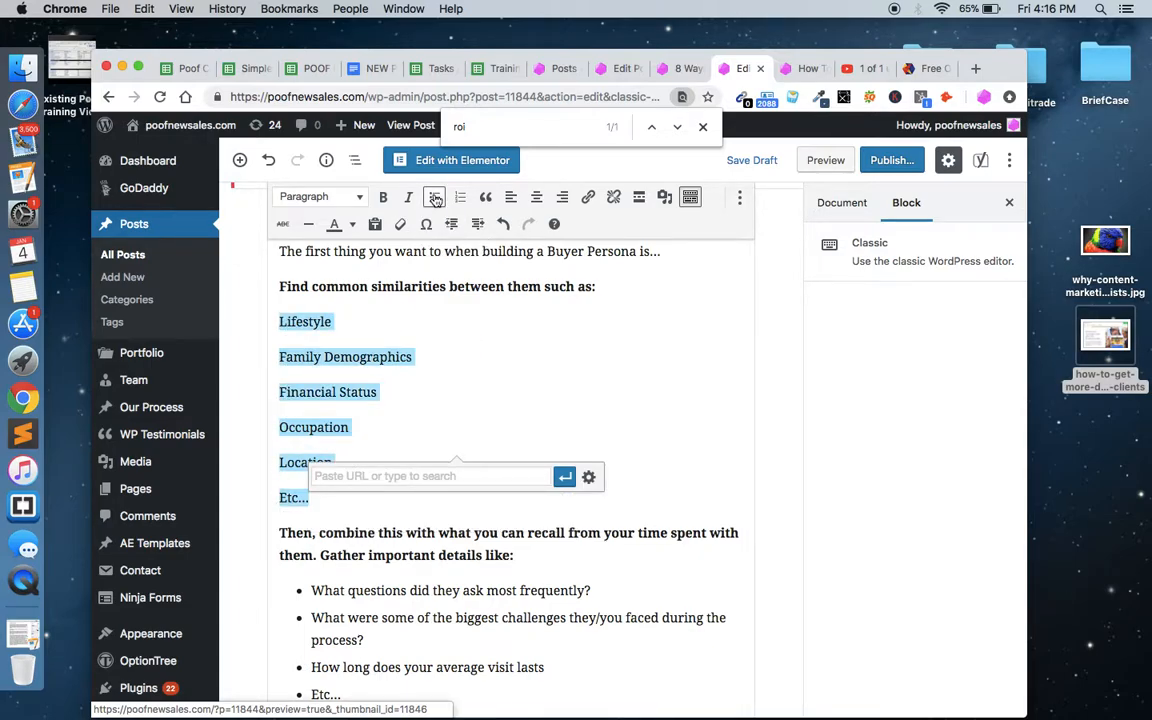
click(435, 198)
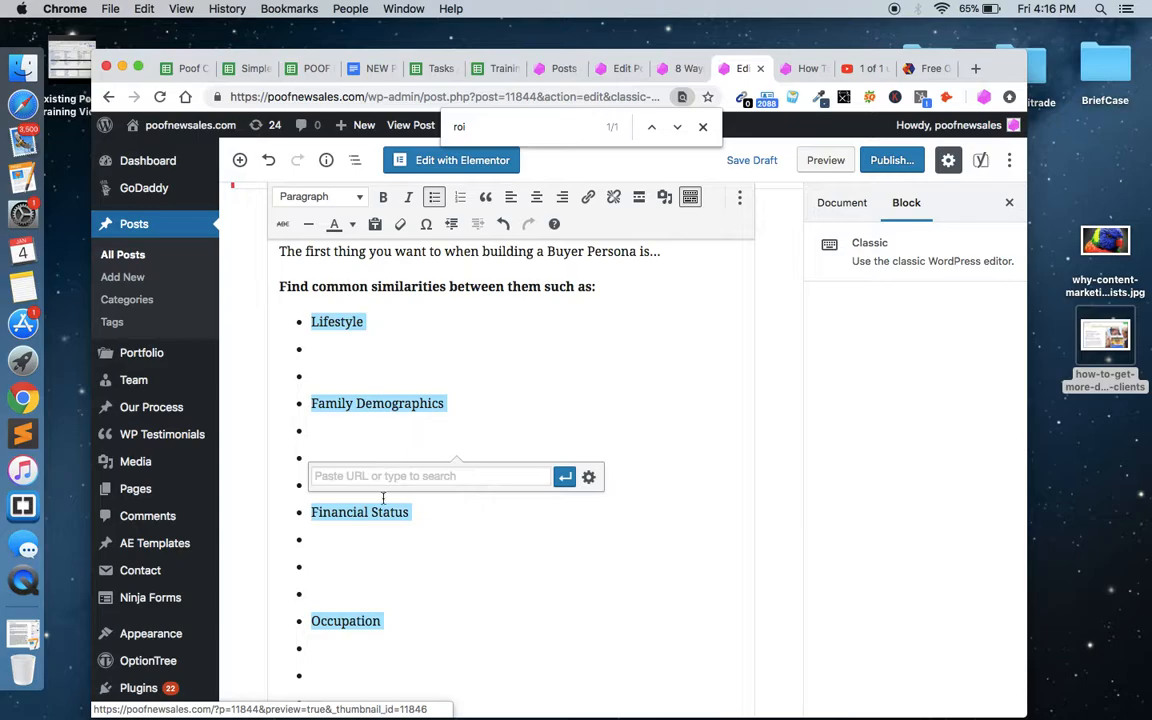
Step: Remove the empty bullets between "Location" and "Etc...", keeping the "Etc..." item intact
scroll(331, 673, down, 5)
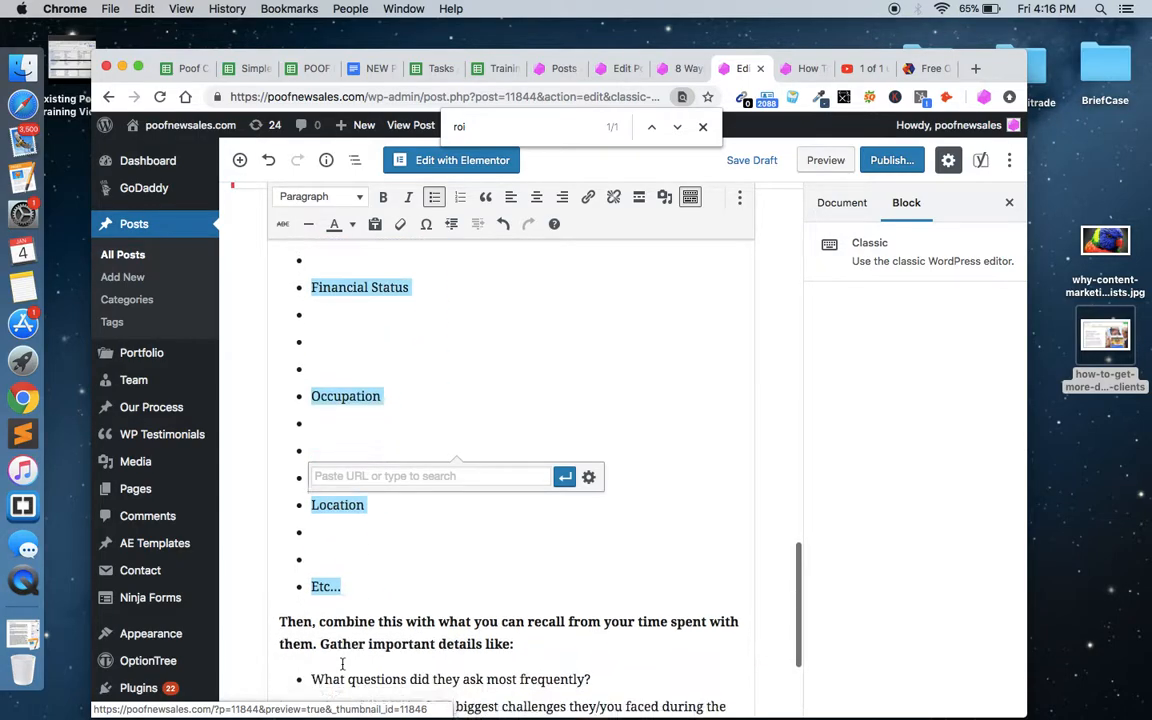
click(346, 560)
key(BackSpace)
key(Delete)
key(End)
key(BackSpace)
key(BackSpace)
key(BackSpace)
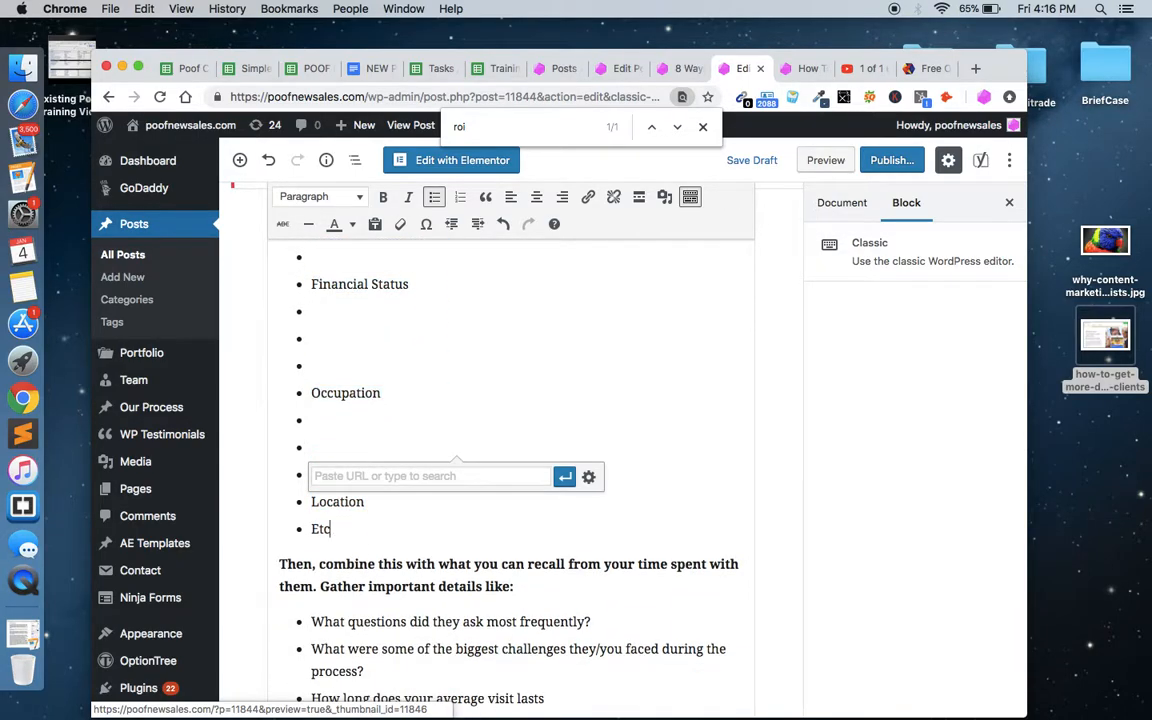
key(BackSpace)
text(a)
Step: Remove the empty bullets between "Occupation" and "Location" in the similarities list
scroll(351, 373, down, 2)
click(351, 373)
key(BackSpace)
key(BackSpace)
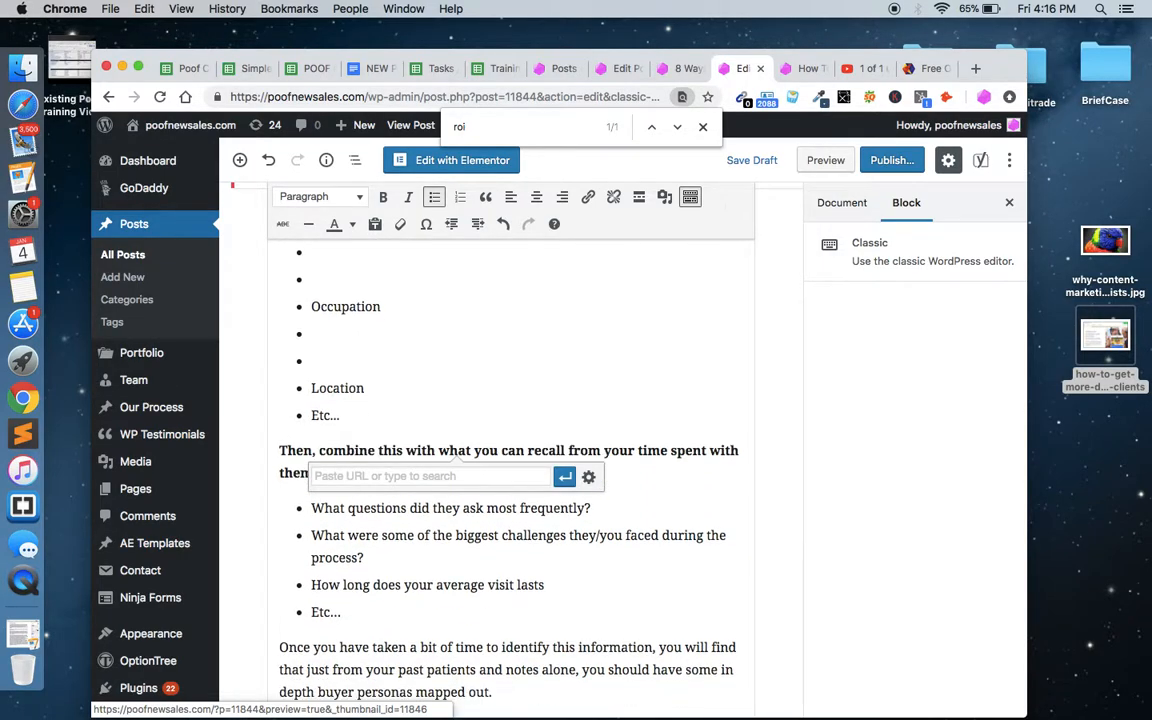
key(Up)
key(Up)
key(BackSpace)
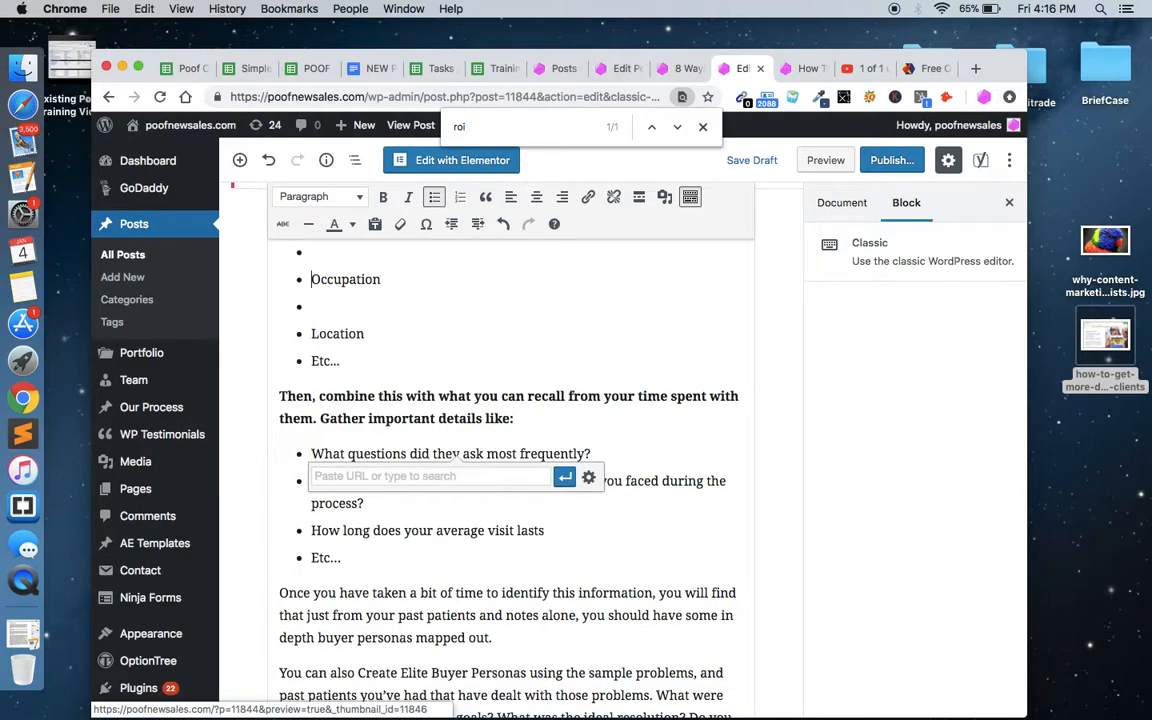
key(Down)
key(Delete)
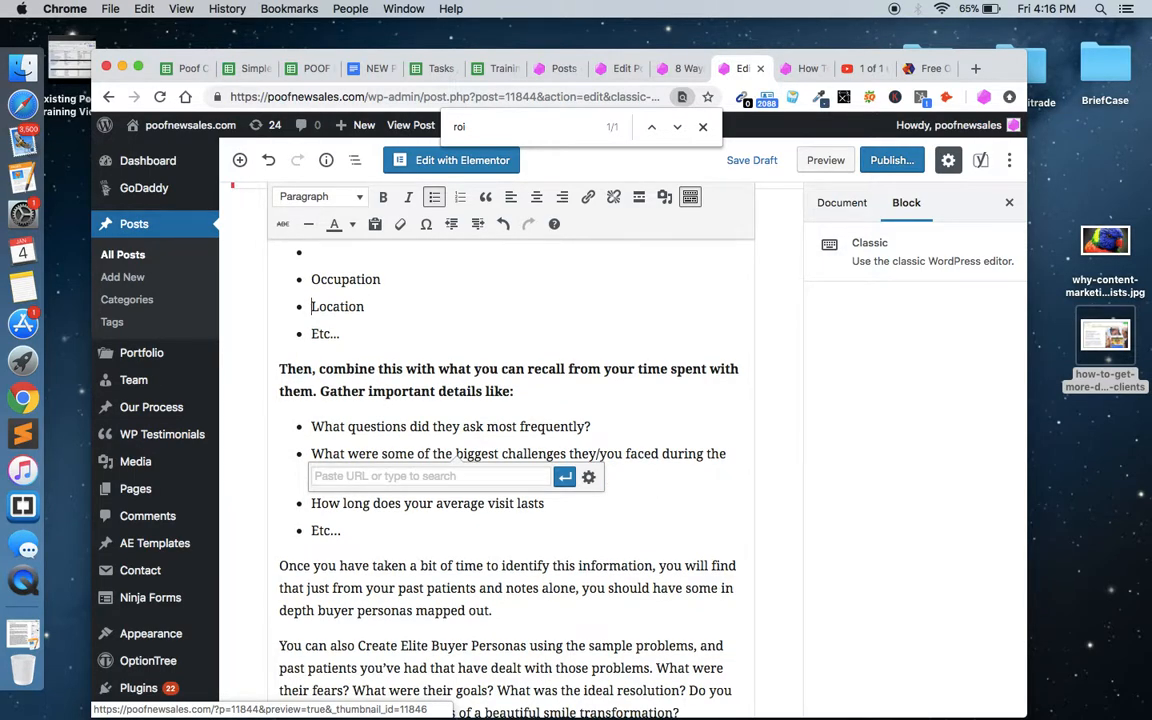
Step: Remove the empty bullets between "Financial Status" and "Occupation" and start clearing those below "Family Demographics"
scroll(371, 376, up, 2)
click(337, 306)
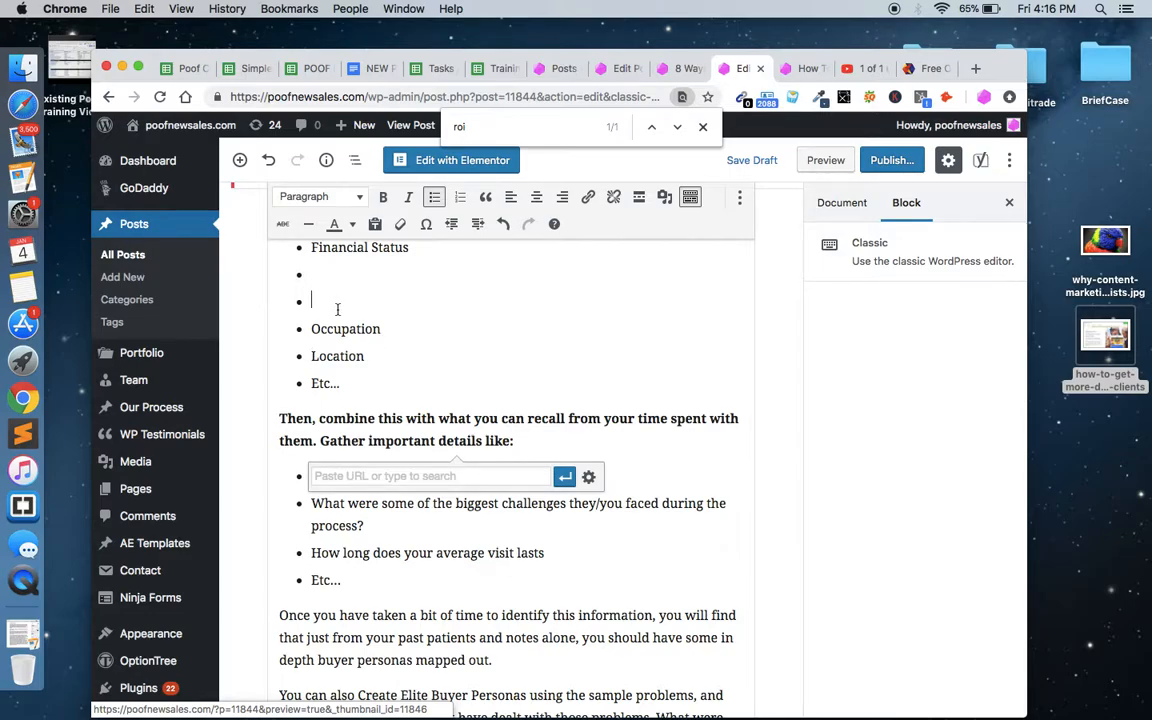
key(BackSpace)
key(BackSpace)
scroll(323, 342, up, 3)
click(323, 346)
key(BackSpace)
key(BackSpace)
Step: Clear the remaining empty bullets above and below "Family Demographics", keeping "Financial Status" and "Occupation" as separate items
key(Down)
key(Down)
key(BackSpace)
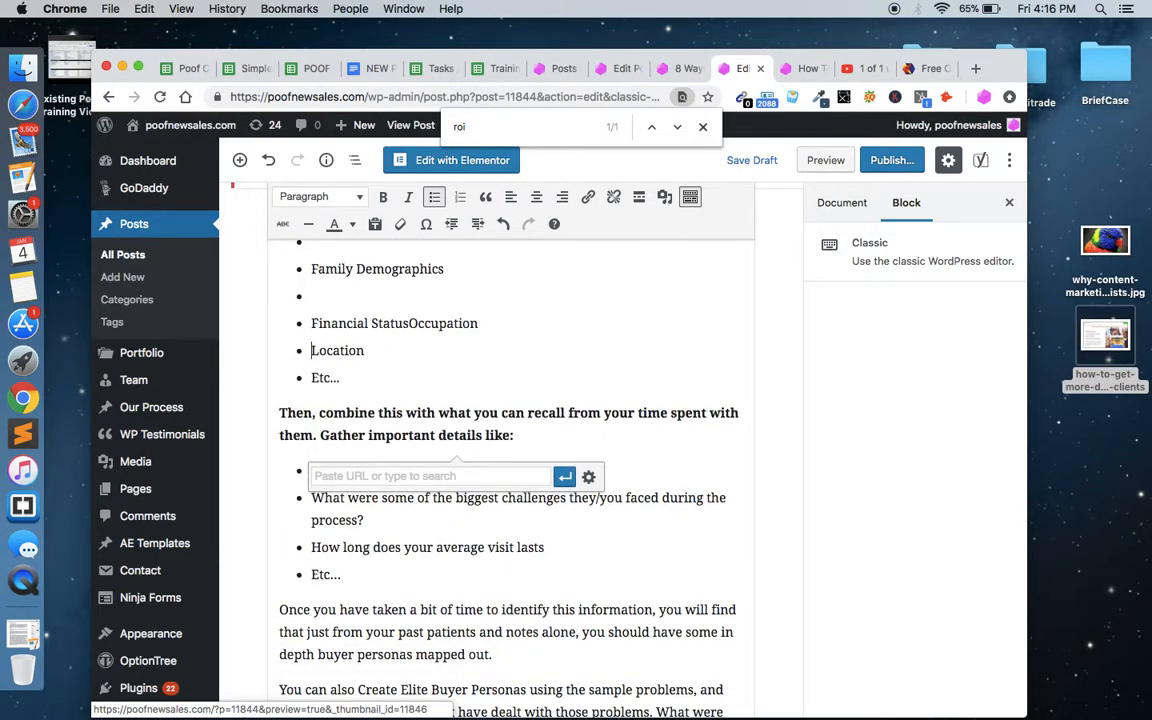
key(super+z)
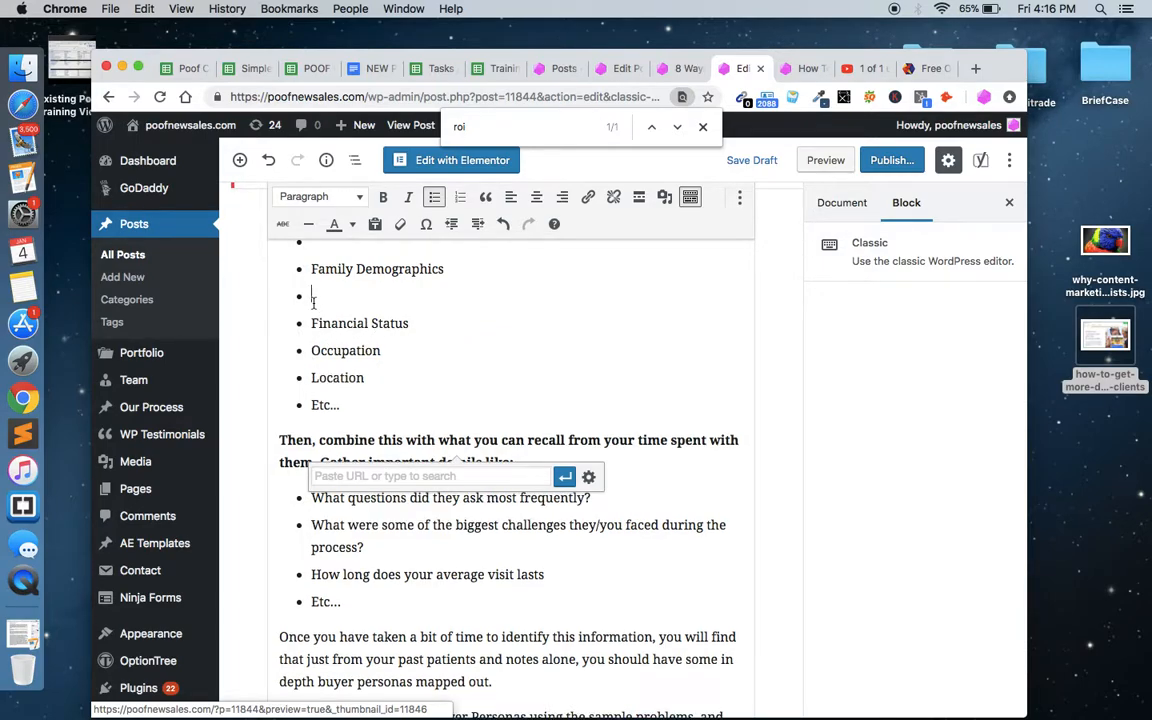
key(super+z)
key(super+z)
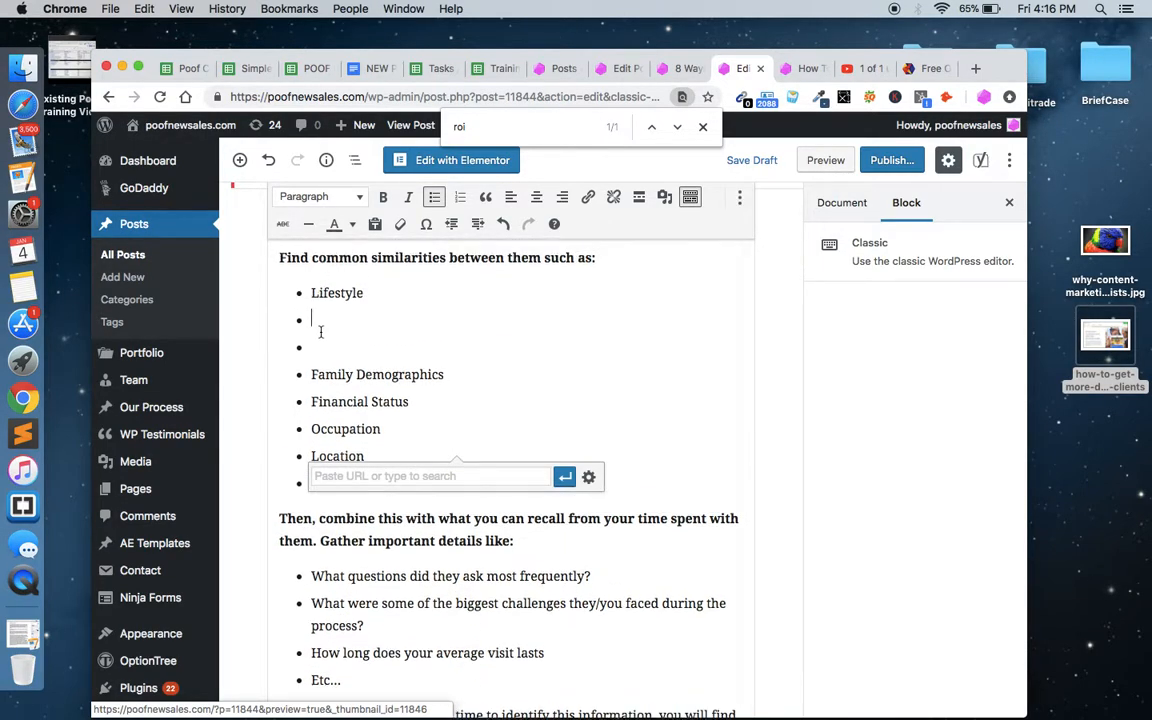
key(Delete)
key(Delete)
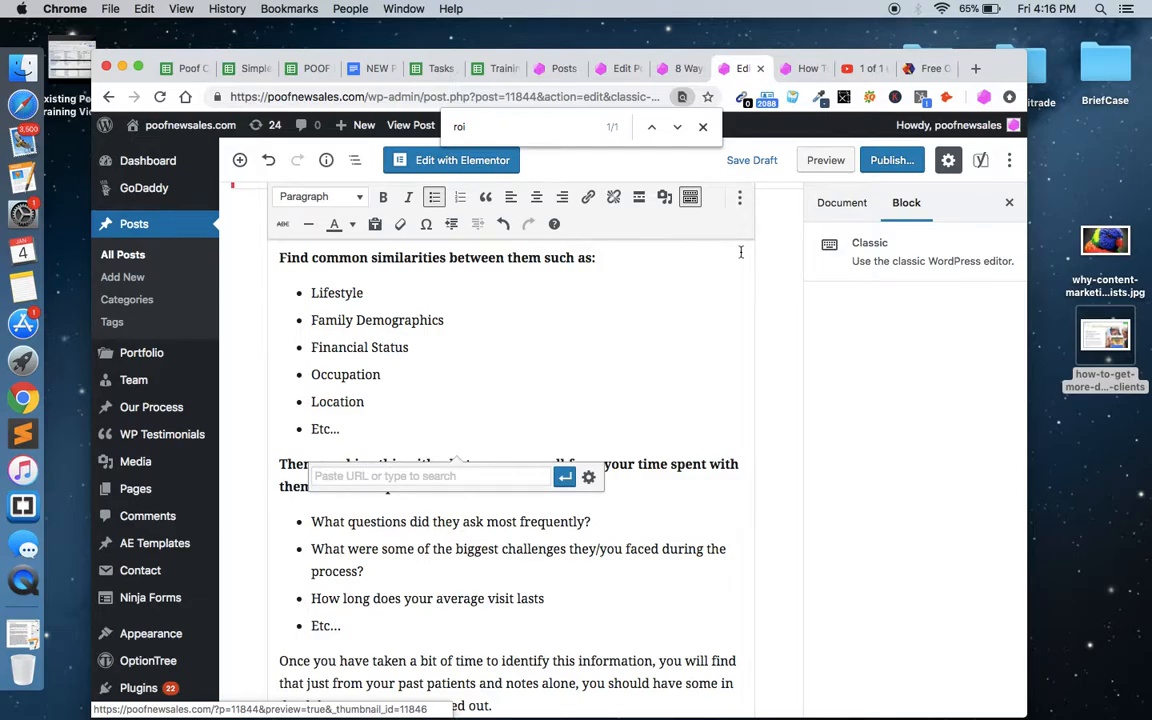
Step: Reload the post's front-end preview and check the formatting of the "Find common similarities" list
key(ctrl+Tab)
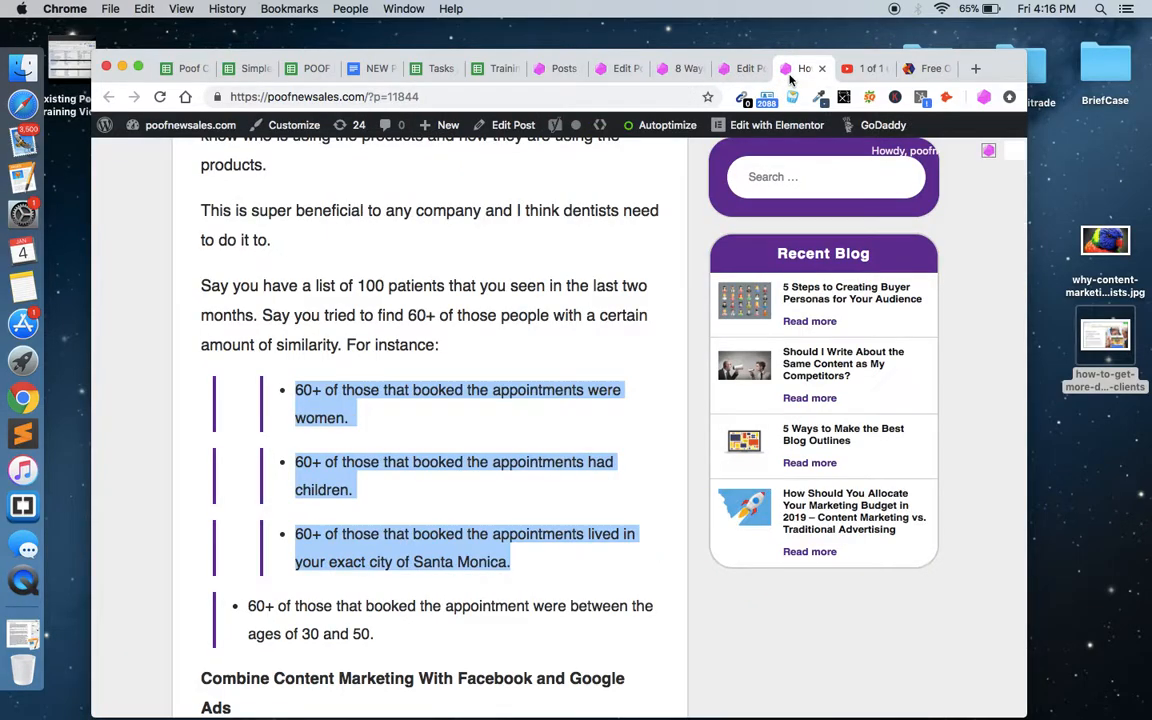
scroll(411, 333, down, 20)
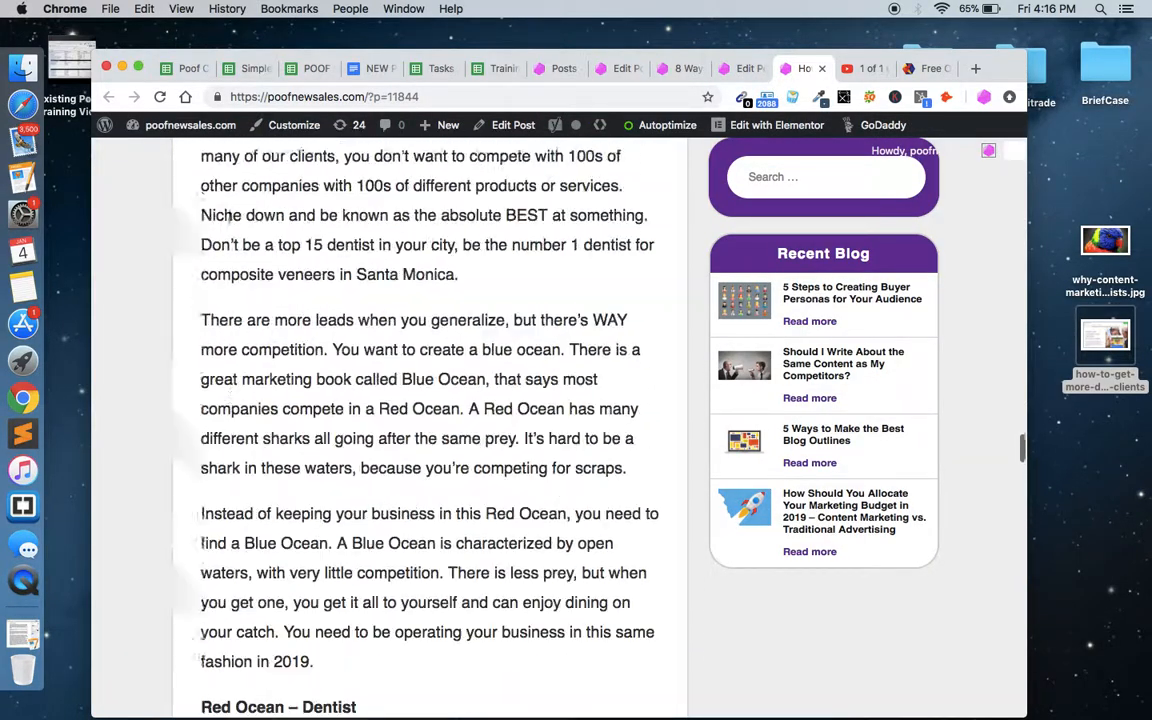
scroll(229, 220, up, 20)
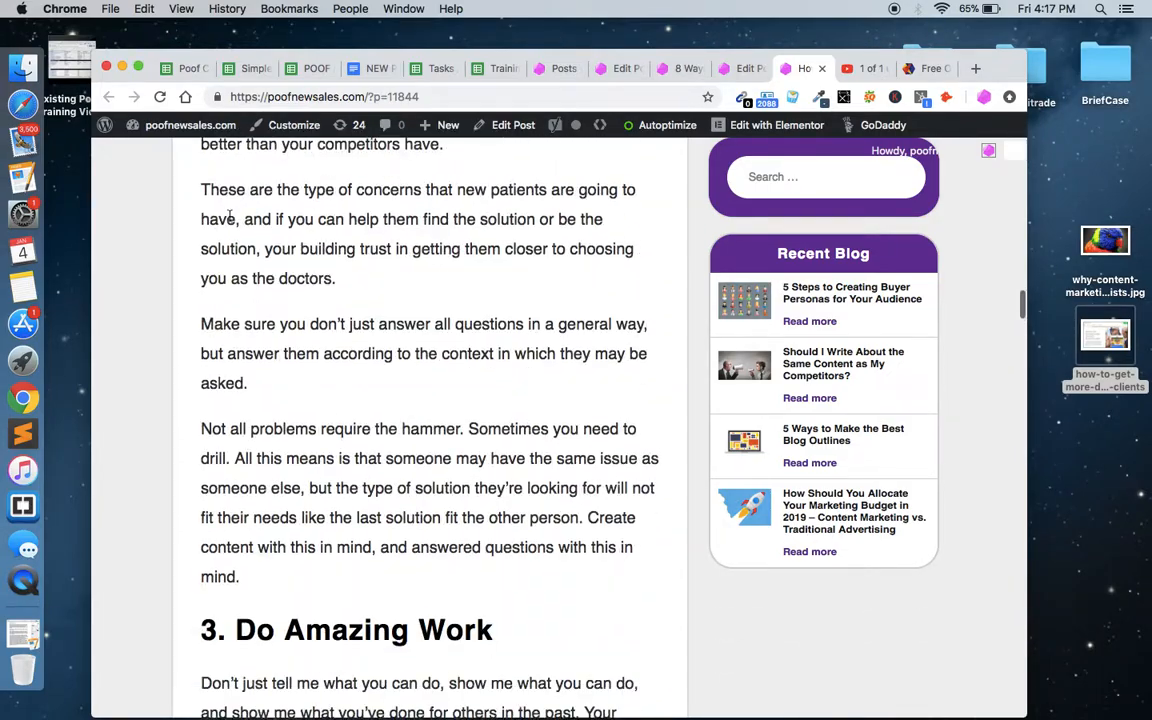
scroll(229, 220, down, 20)
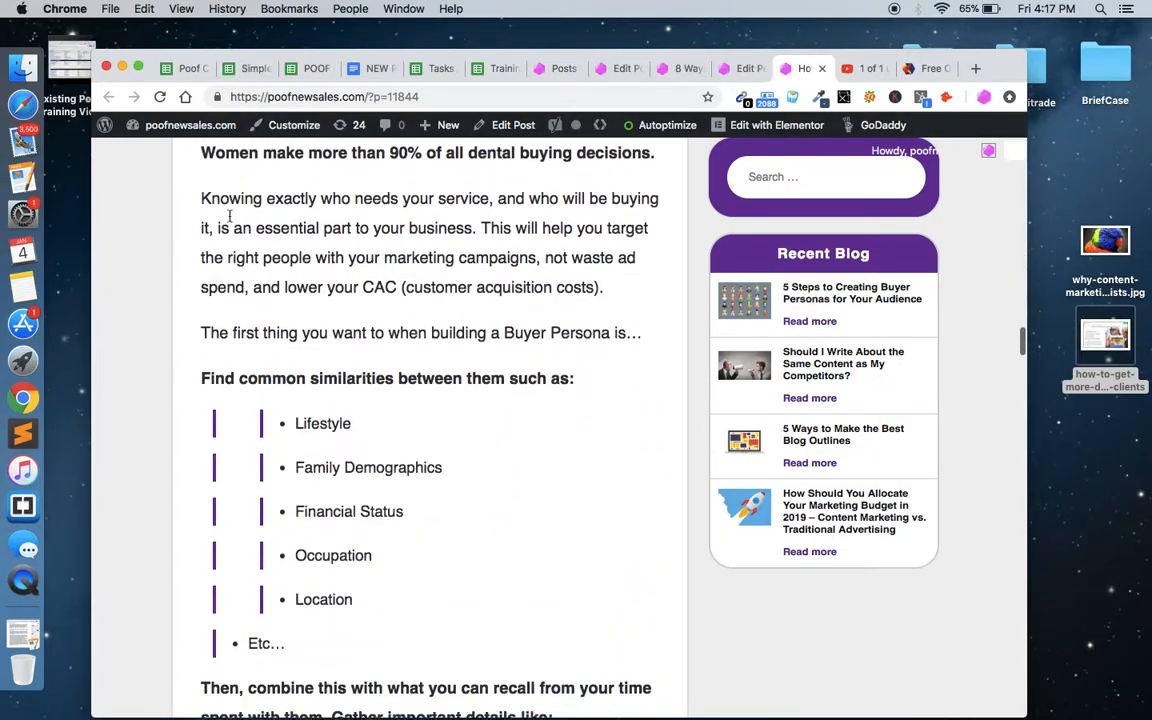
click(159, 96)
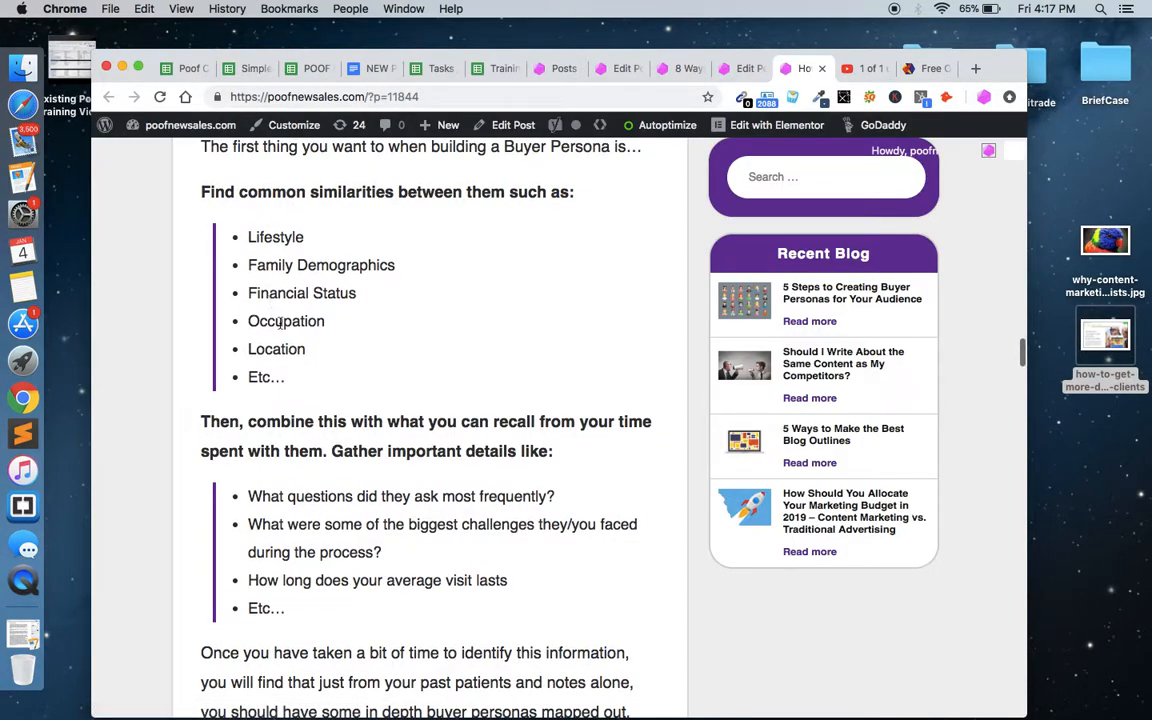
drag(250, 237, 419, 465)
click(419, 473)
Step: Examine the rest of the preview, from the buyer persona lists to the loyalty program section, for remaining formatting problems
scroll(414, 489, down, 10)
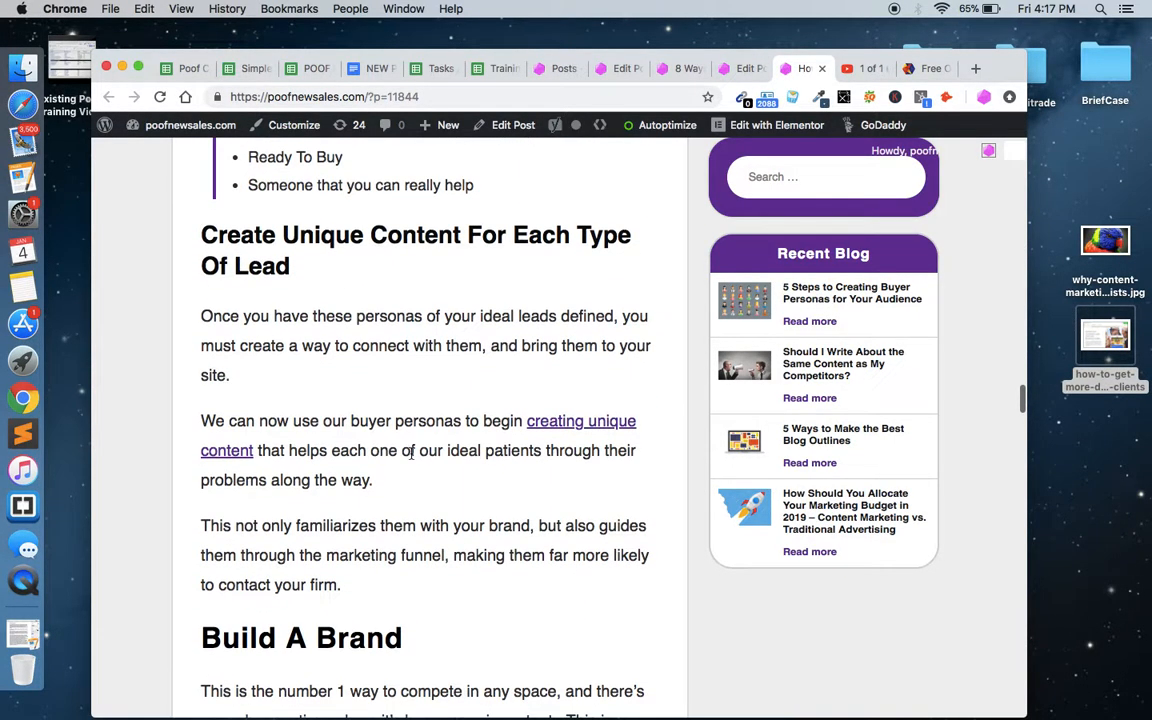
scroll(410, 458, down, 20)
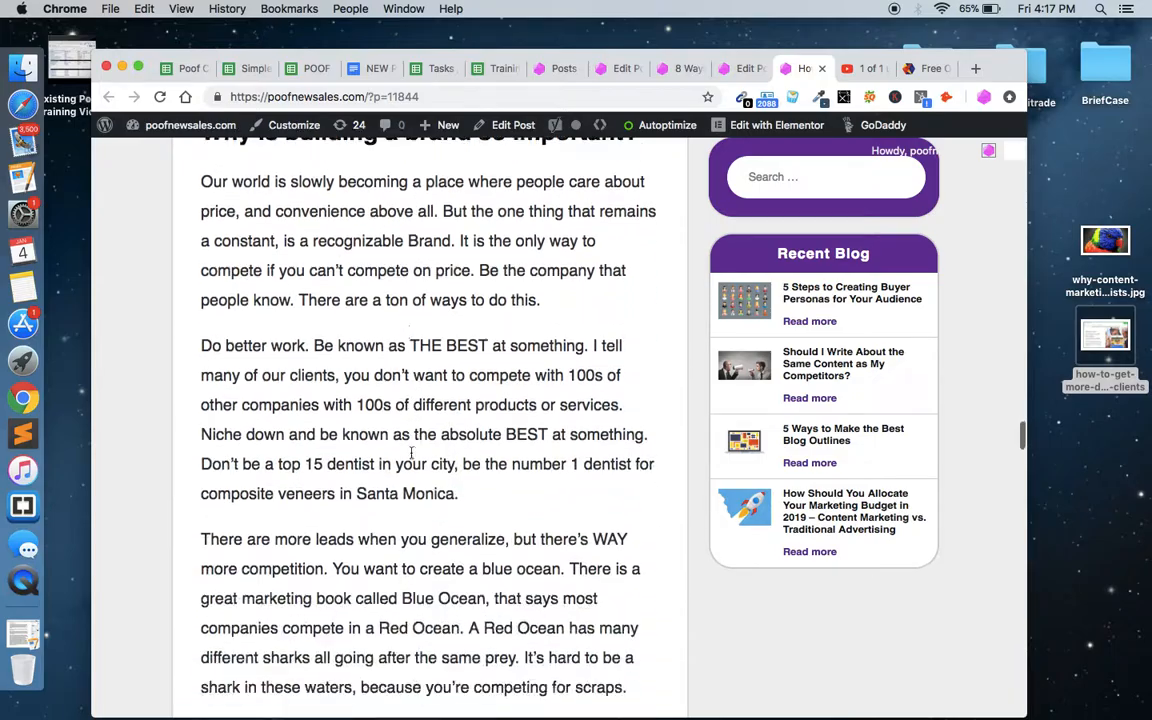
scroll(410, 458, down, 15)
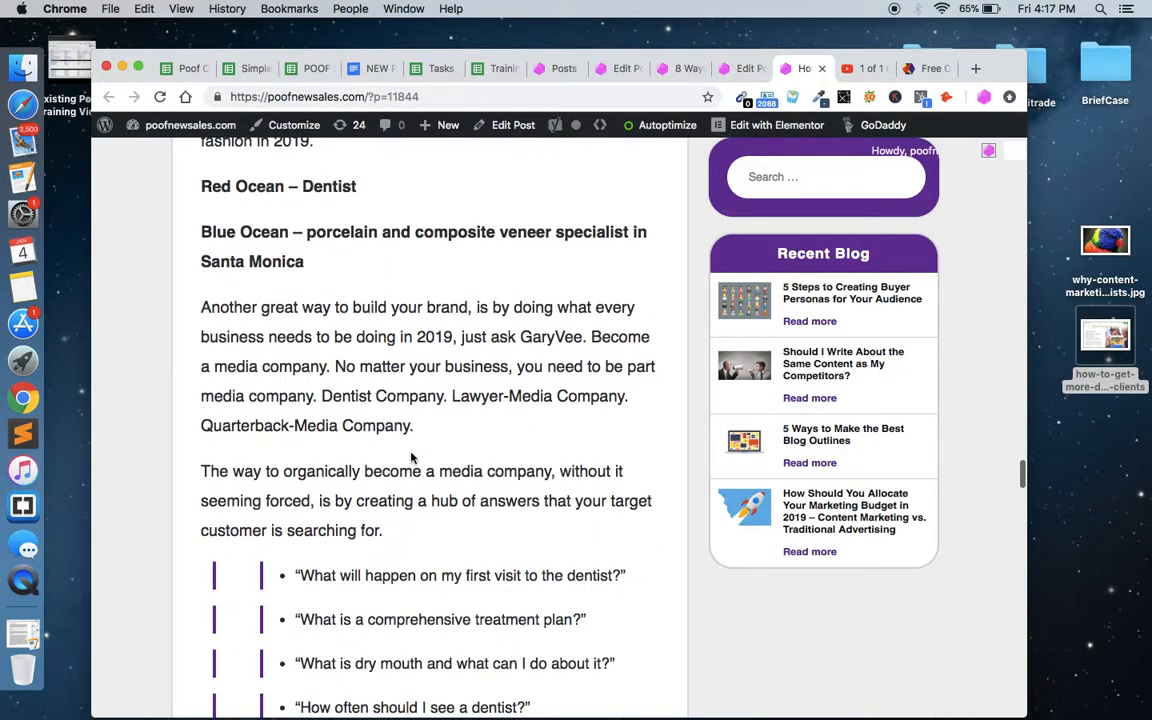
scroll(411, 455, down, 20)
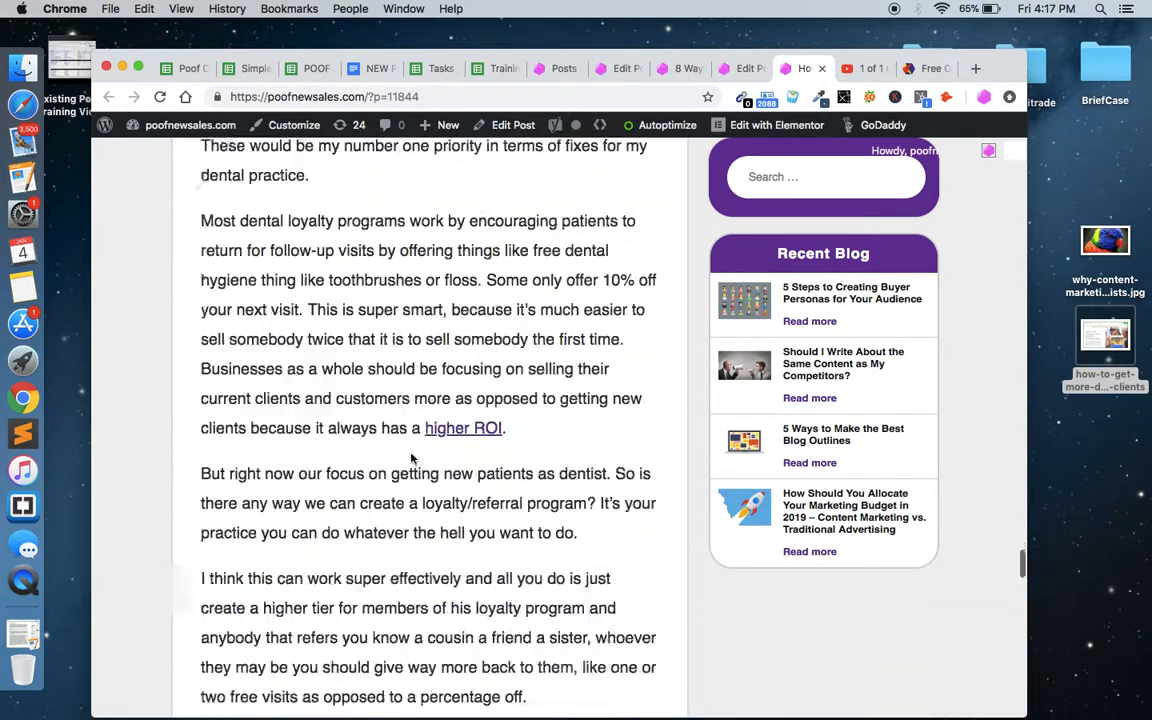
scroll(411, 458, down, 20)
scroll(411, 458, up, 20)
scroll(411, 458, up, 15)
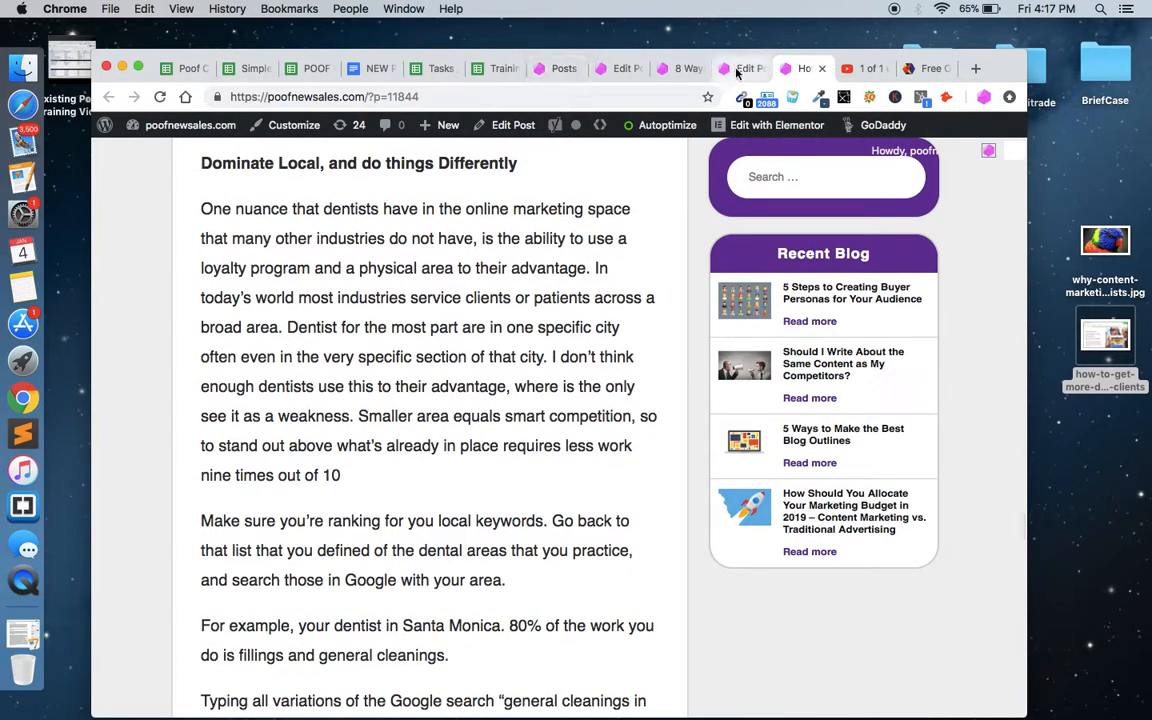
Step: Examine the dental question list in the editor, compare with the "8 Ways" post preview, and go to the post's closing section
click(743, 68)
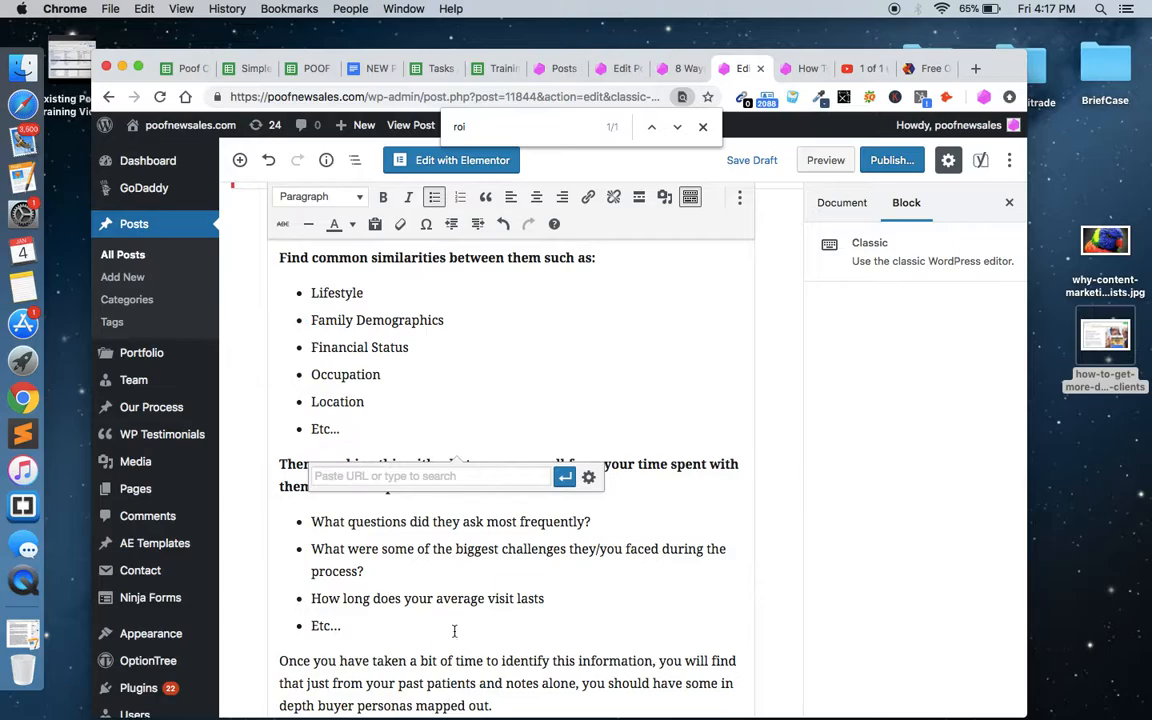
scroll(450, 655, down, 15)
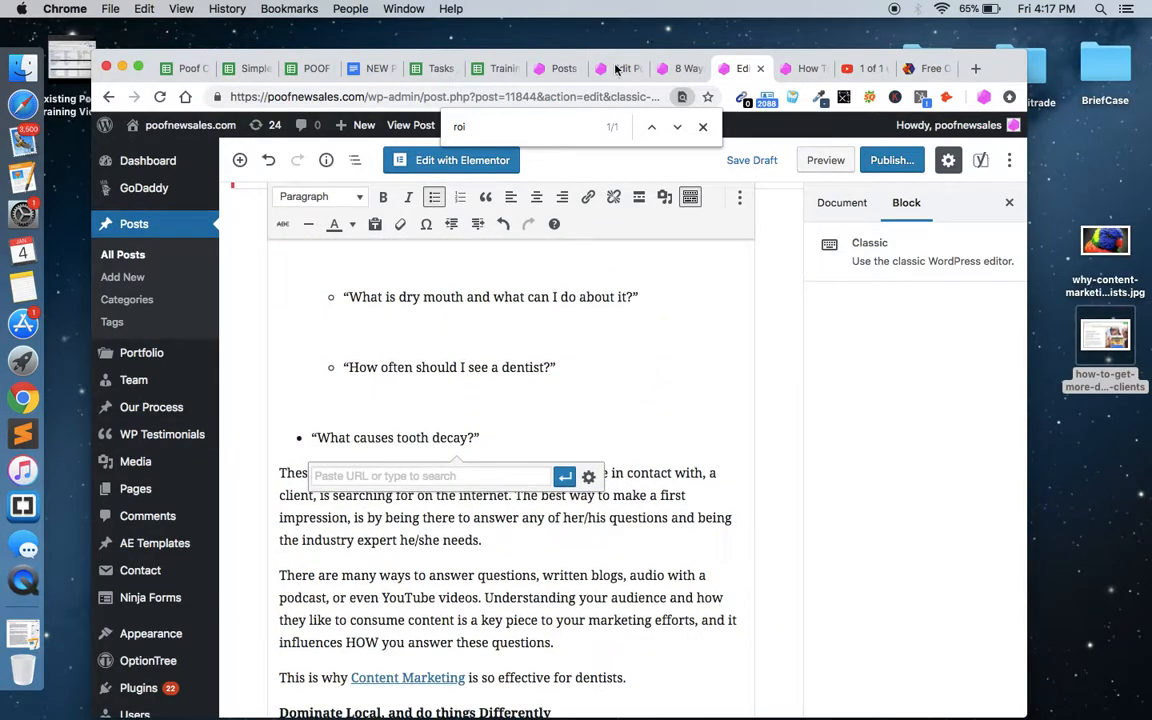
click(685, 68)
scroll(544, 445, down, 10)
scroll(544, 445, up, 3)
click(622, 69)
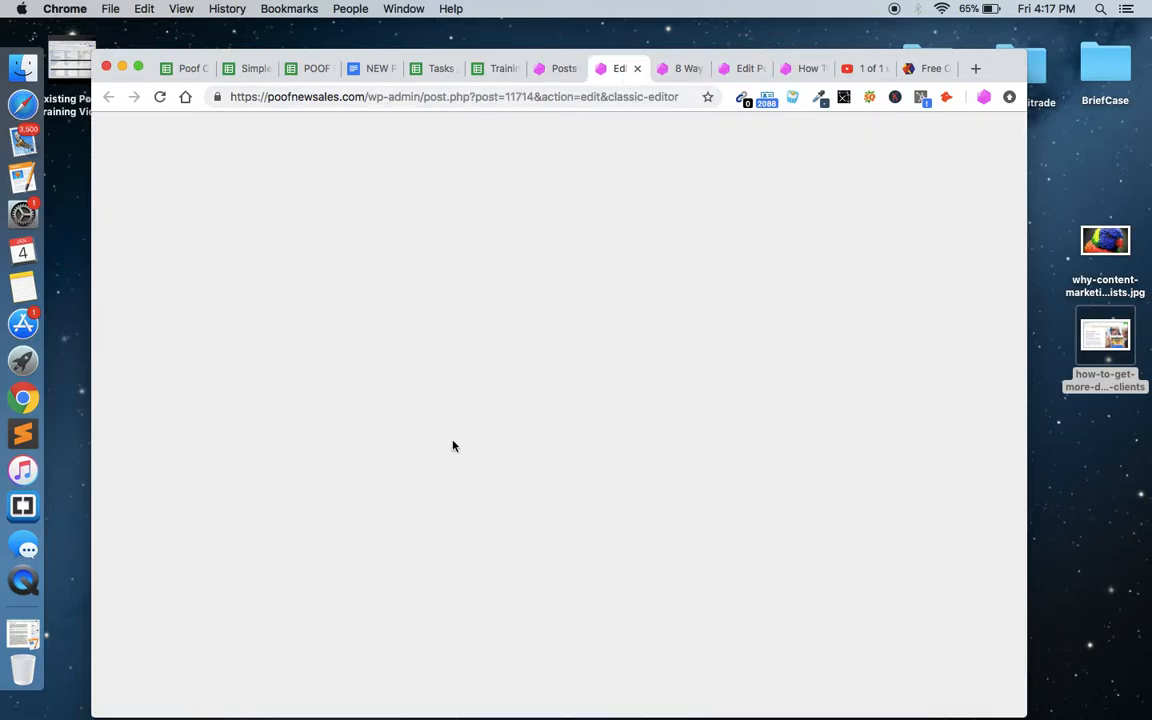
click(740, 68)
scroll(502, 388, down, 20)
scroll(502, 388, up, 5)
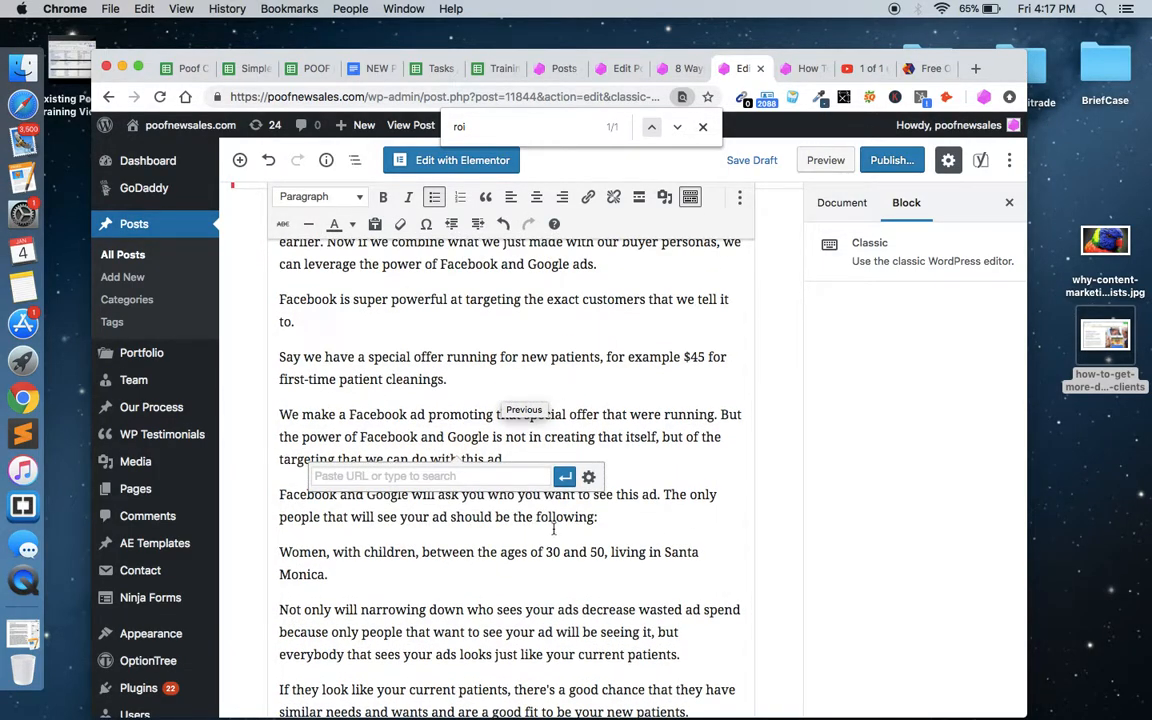
Step: Add the closing line "If you are looking to outsource your content marketing to an agency, please give us a call." at the end of the post
click(560, 555)
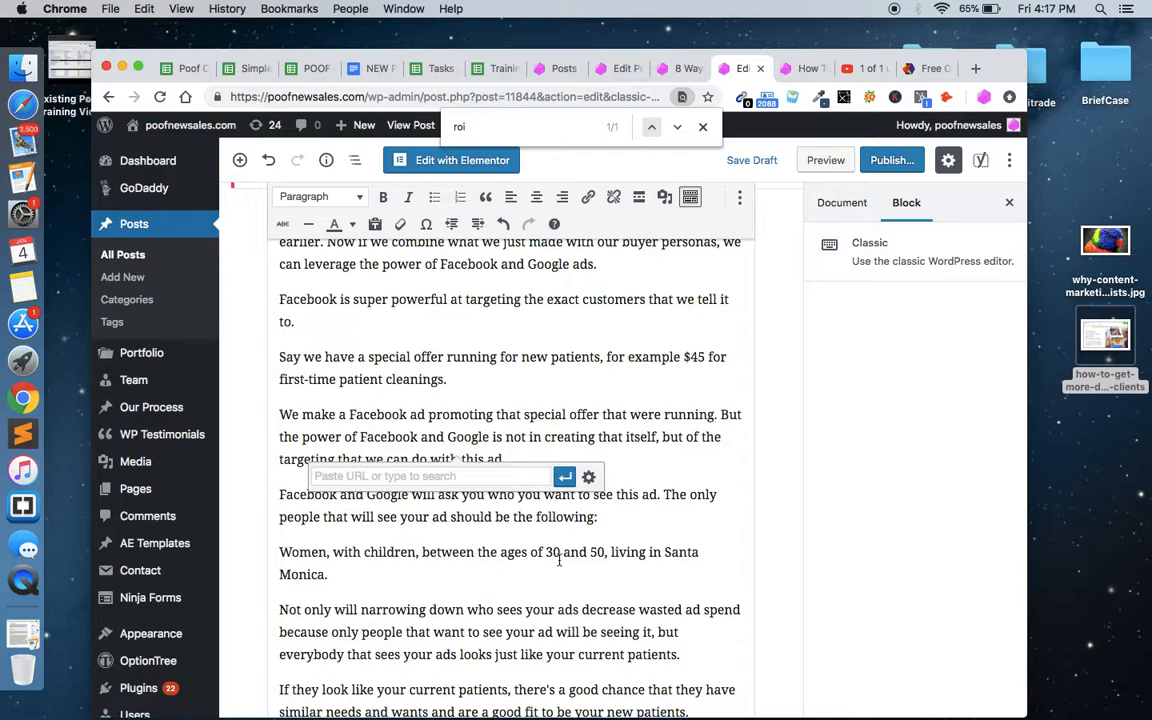
scroll(530, 583, down, 3)
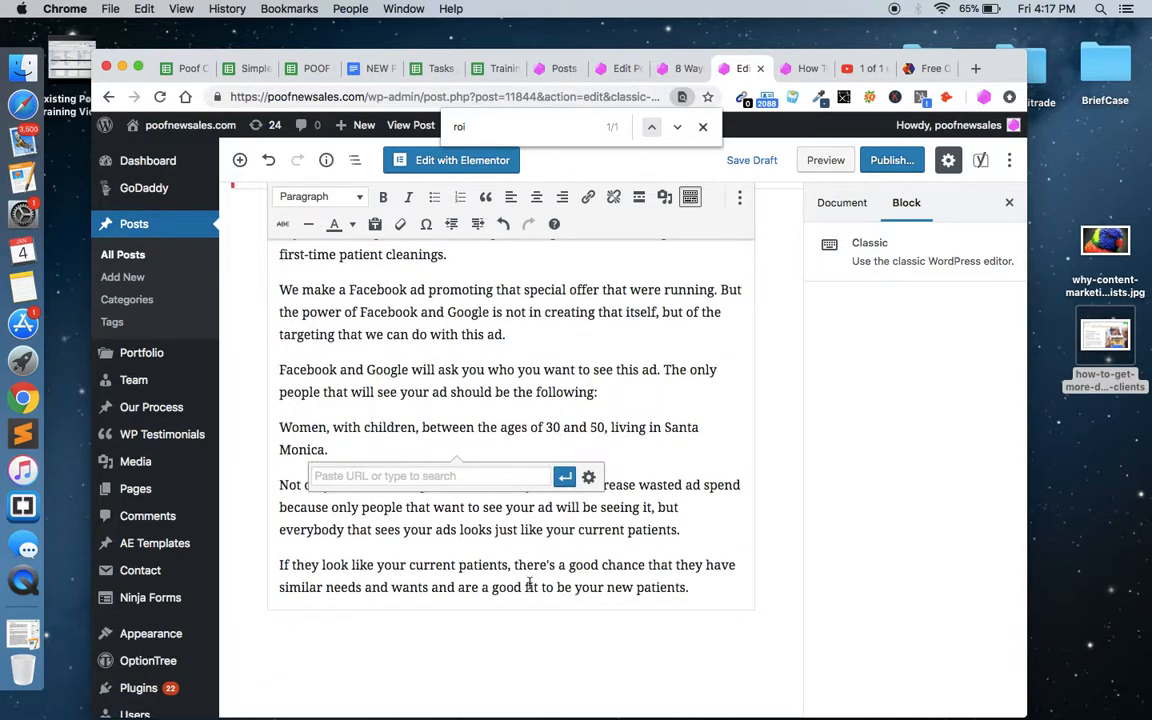
click(693, 587)
key(Return)
key(Return)
text(If you are look)
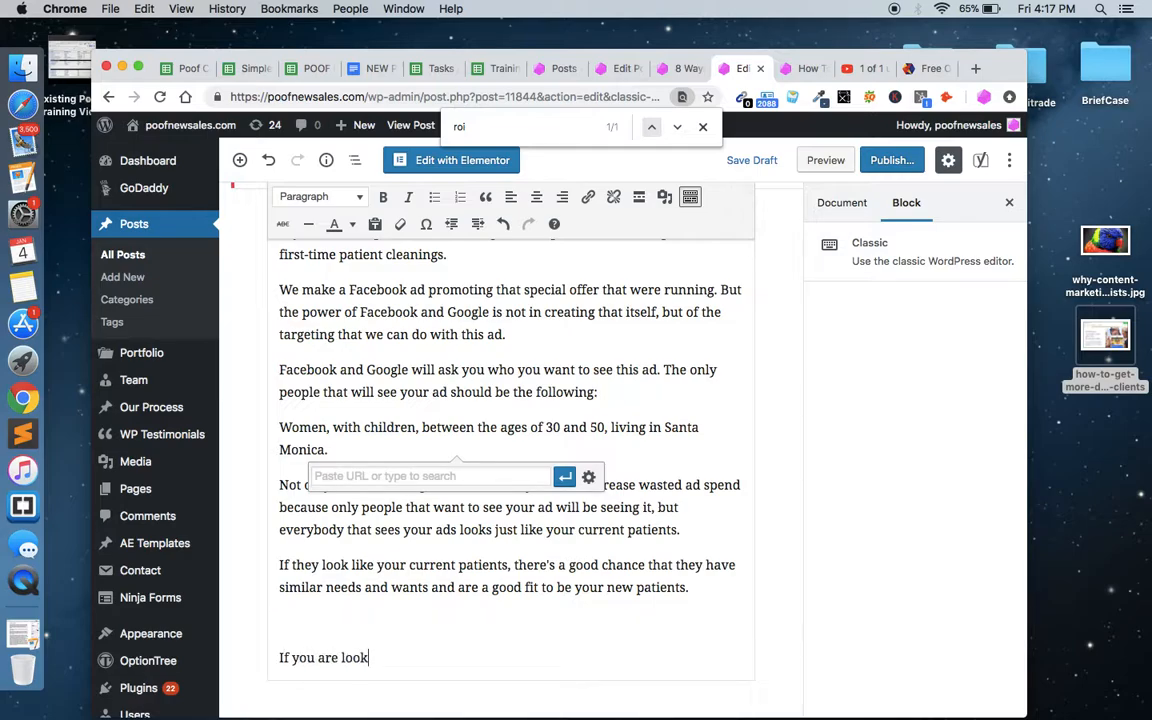
text(ing to outsource)
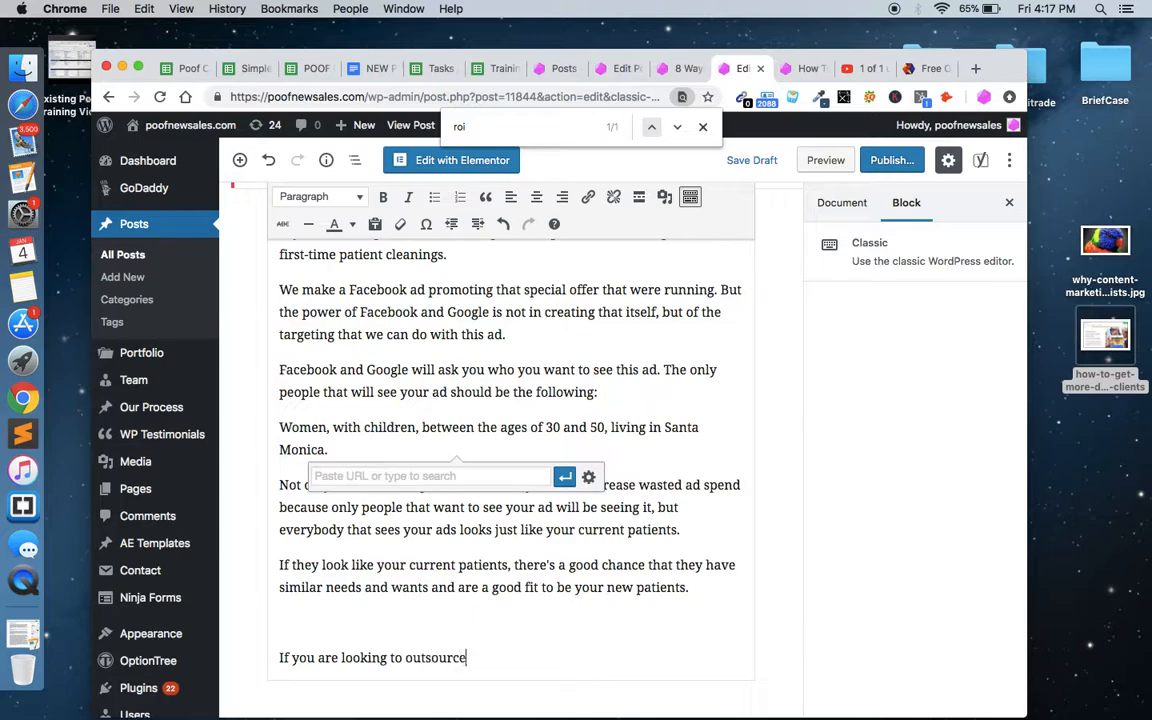
text( you r content marketing)
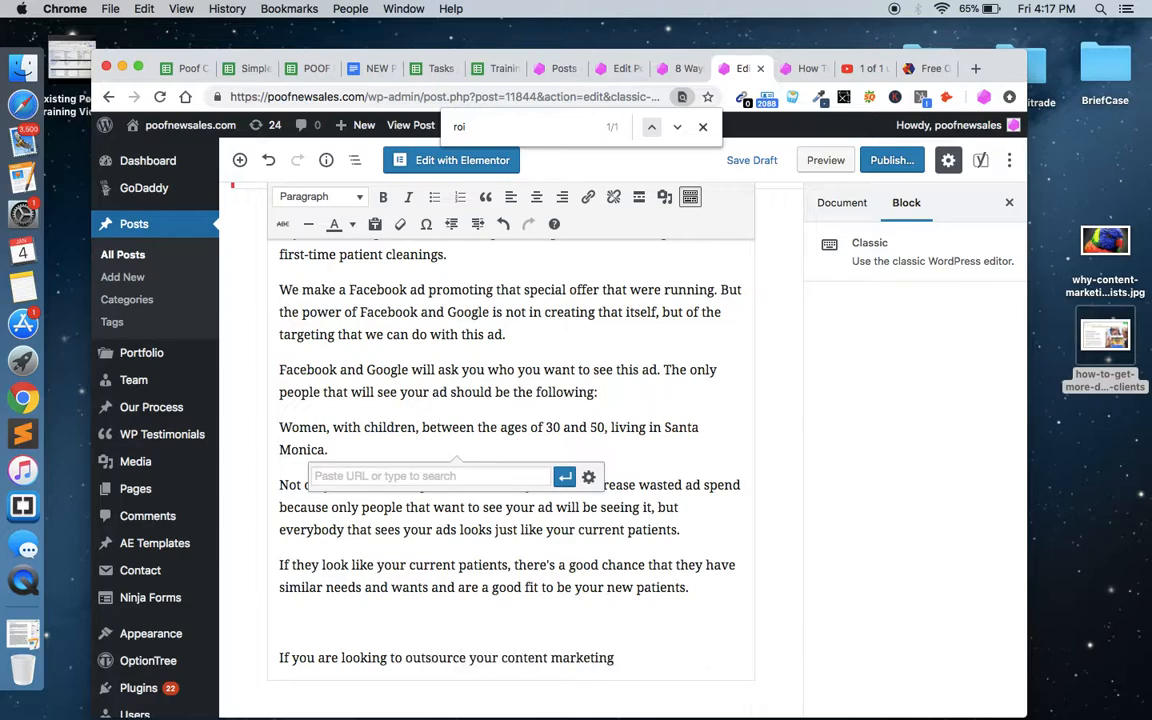
text( to a)
key(BackSpace)
text(n agency, please give us a)
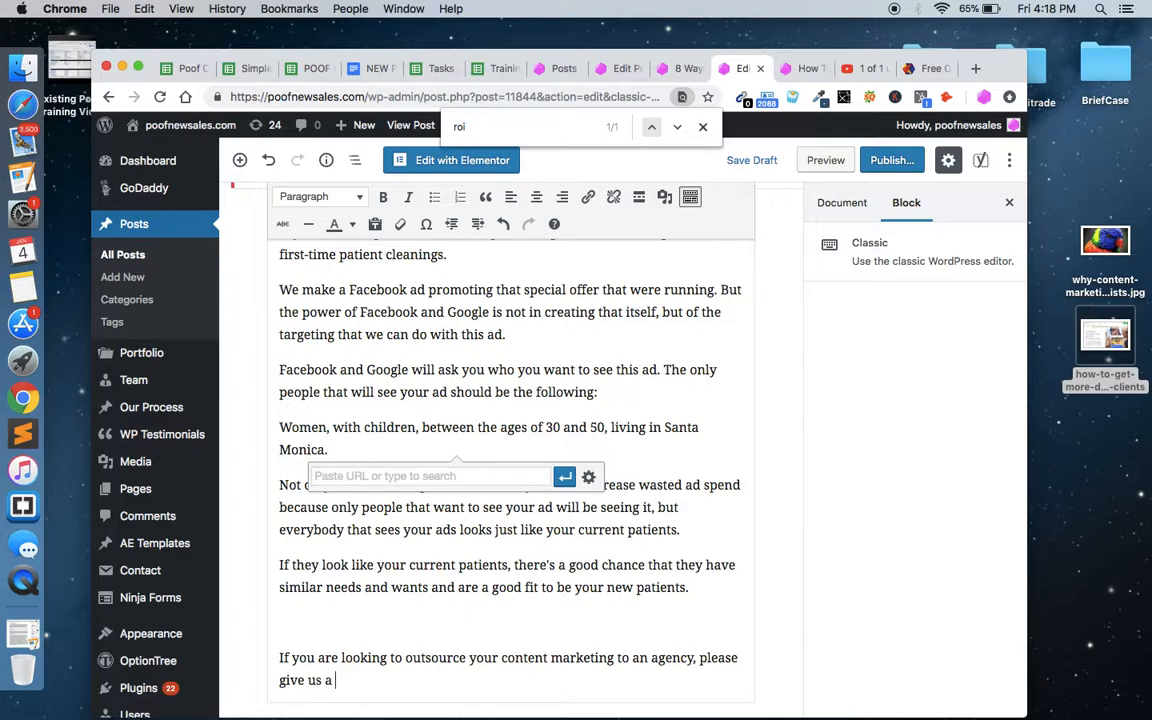
text( call;.)
Step: Begin a new paragraph reading "We offer free content marketing consultations to business owners in order"
key(Return)
text(We )
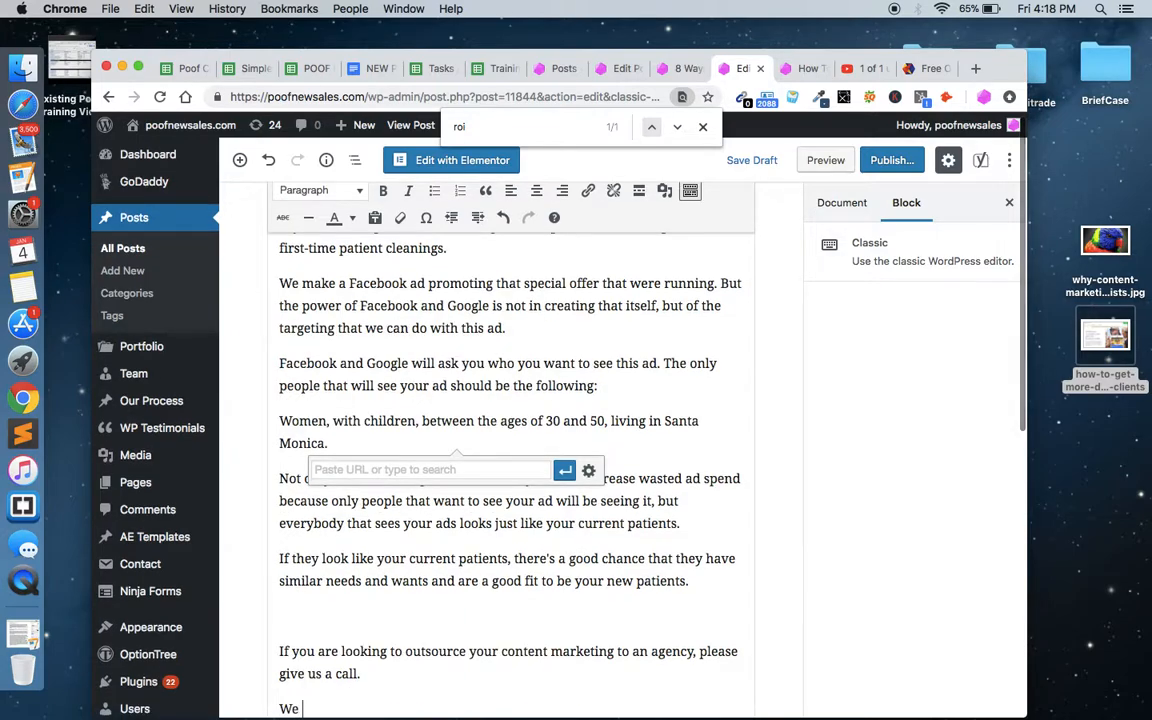
text(offer free con)
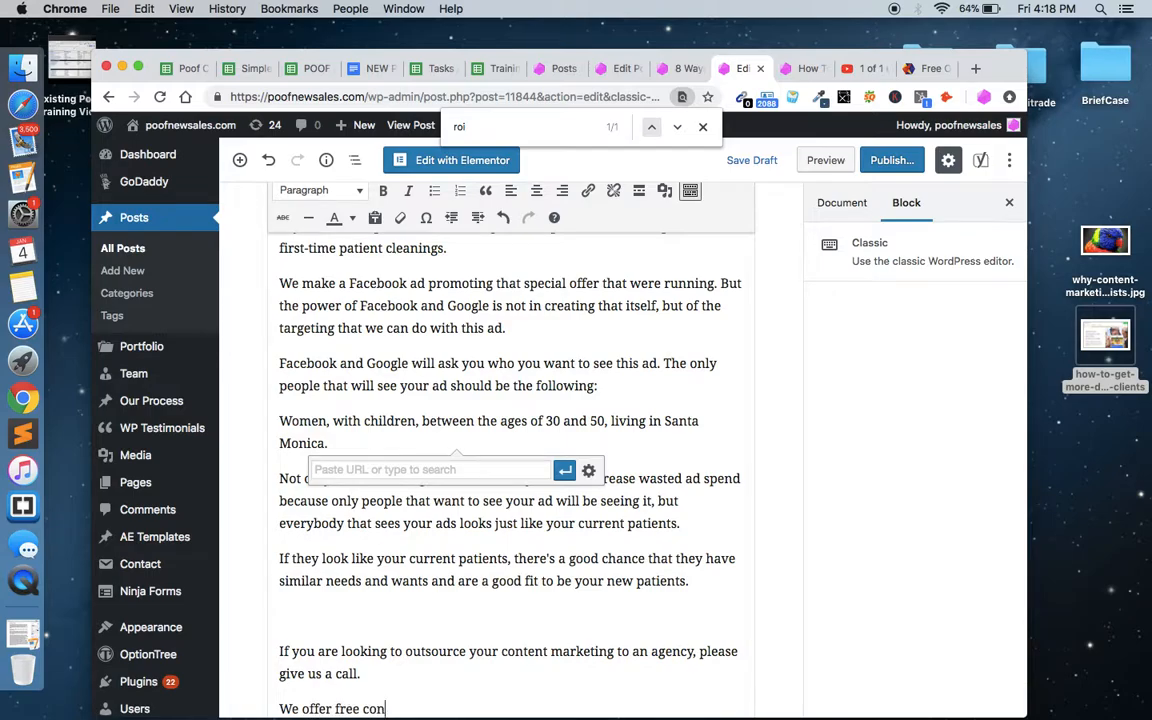
text(sulations )
text(content marketin)
text(g )
text(to busine)
text(ss owners in)
text( order )
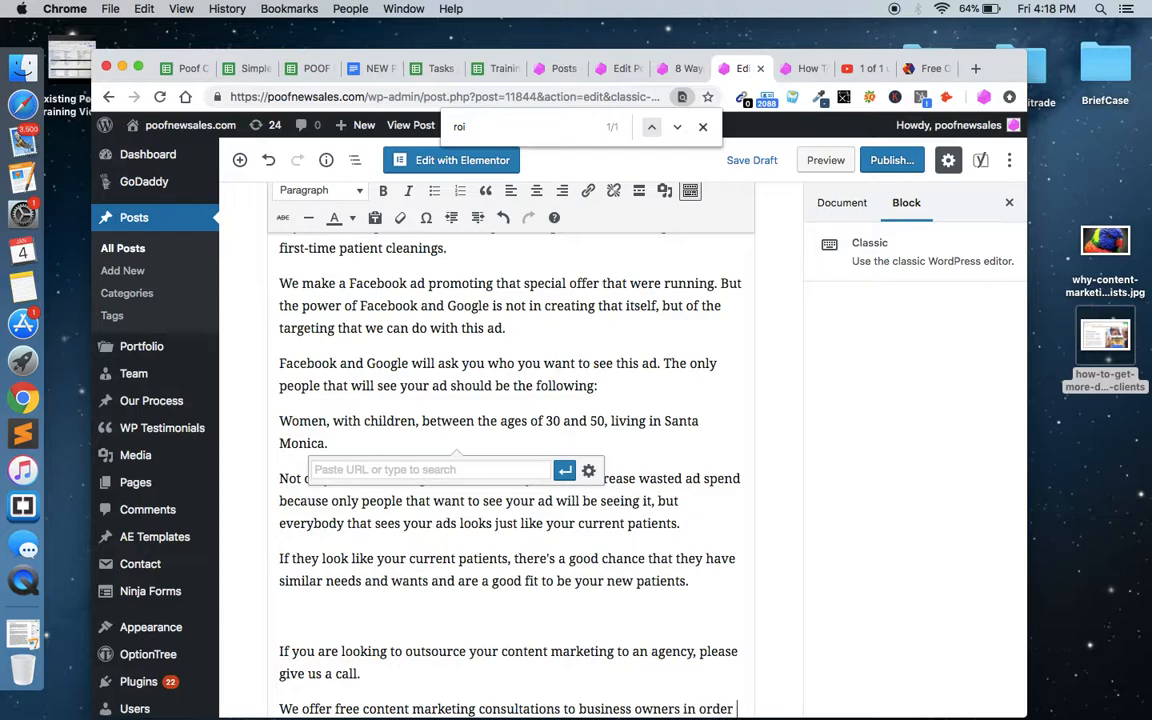
Step: Complete that sentence with giving owners an idea of what to expect when working with us and the best ways to get more clients in their industry
text(to give them an i)
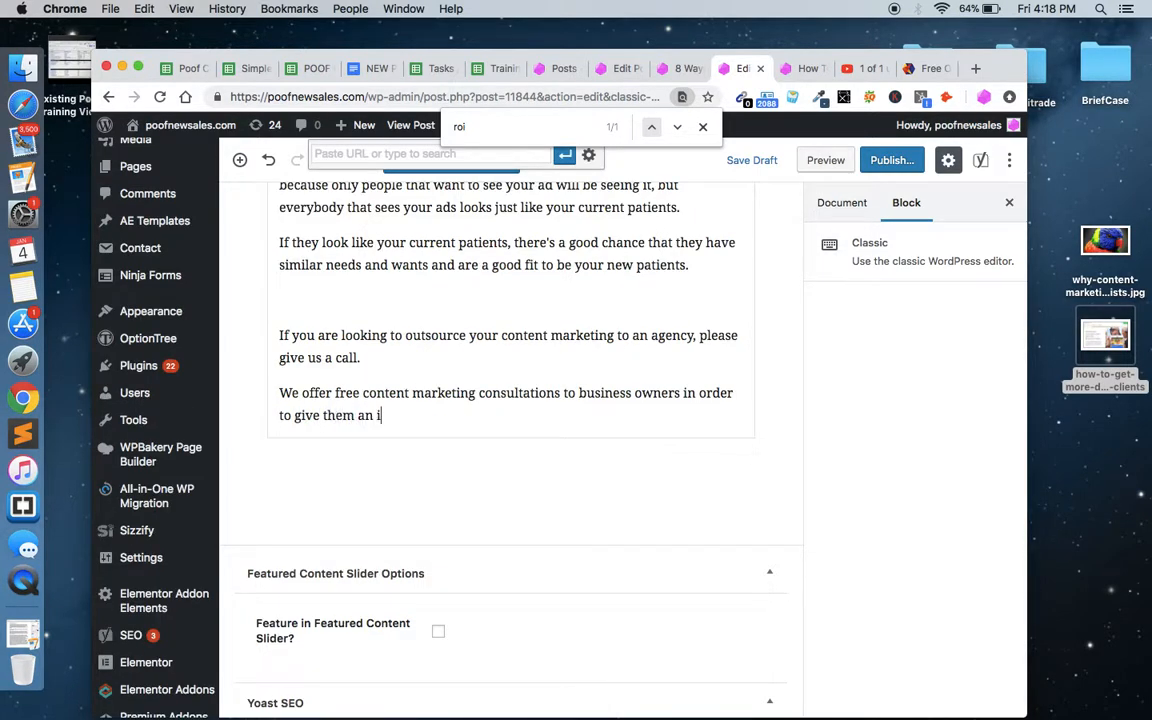
text(dea of what they can expe)
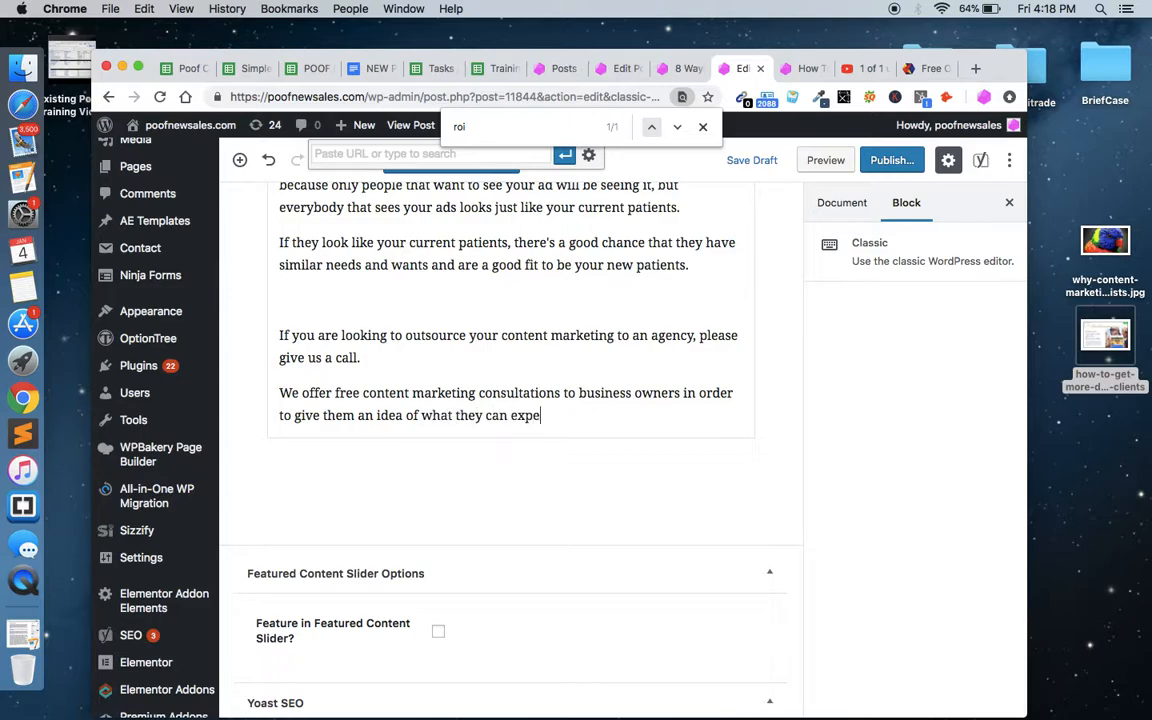
text(ct when wokring with us,)
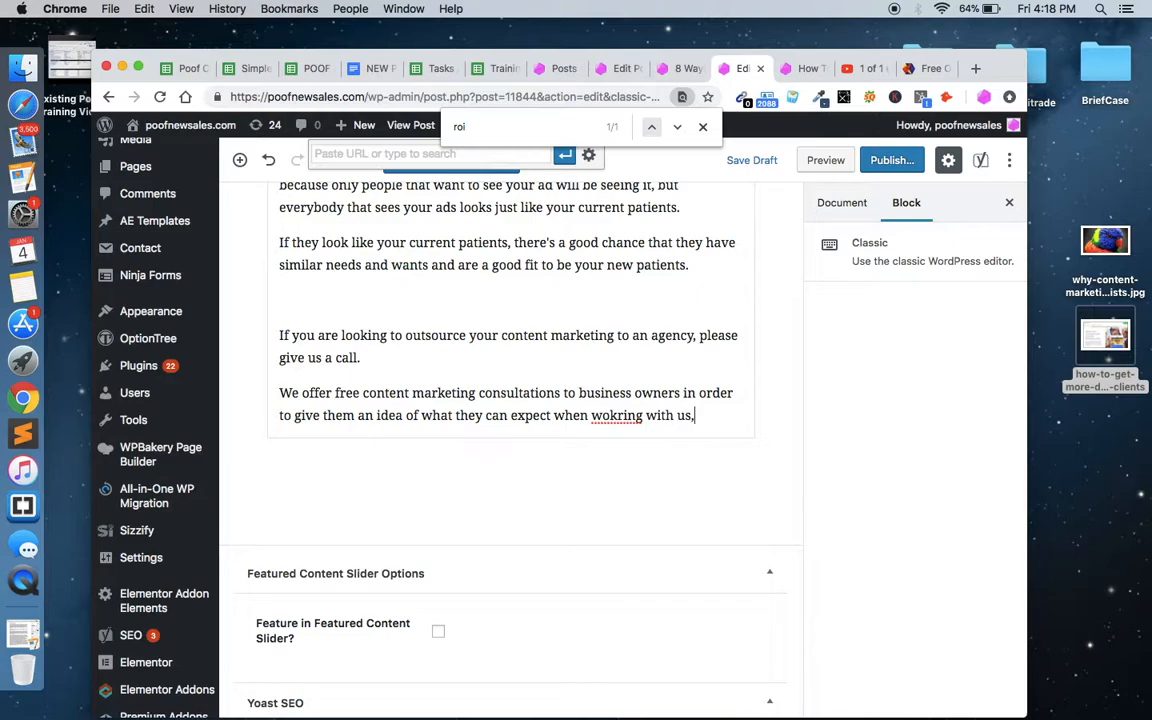
text( and what the best ways to get more lcients are in their industry)
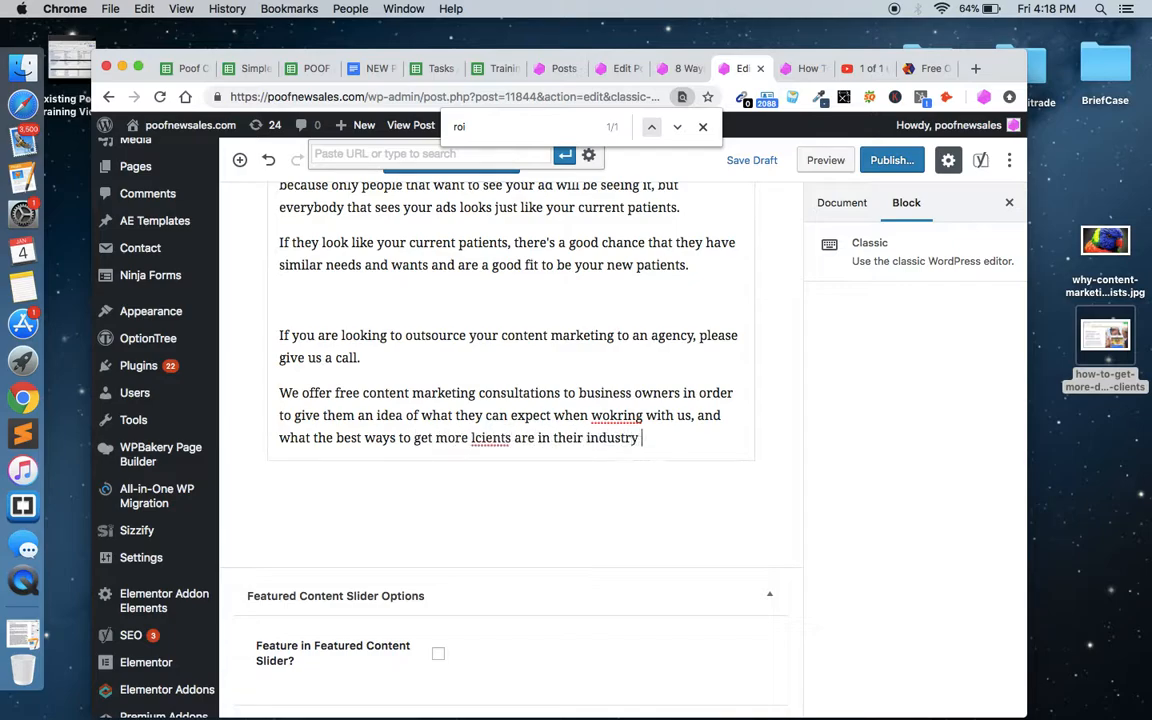
Step: Add a "Contact us ..." line with an empty line beneath it, and dismiss the page search for "roi"
key(Return)
text(Contact u)
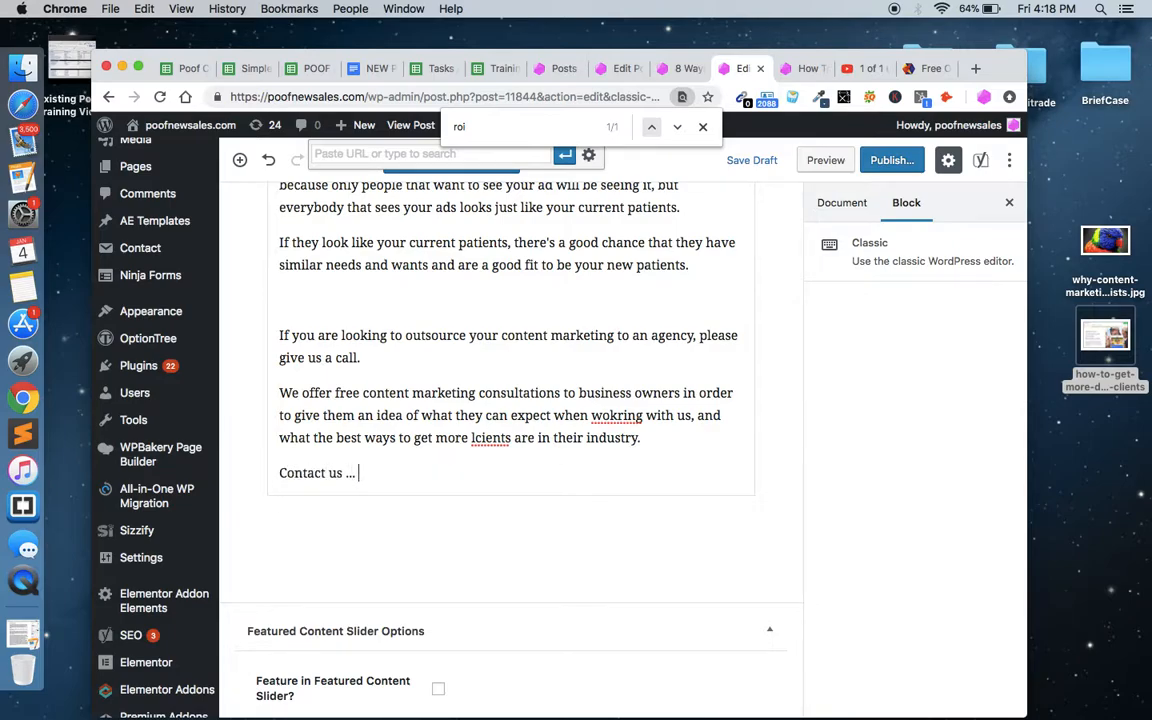
text(s ...)
key(Return)
scroll(864, 375, up, 5)
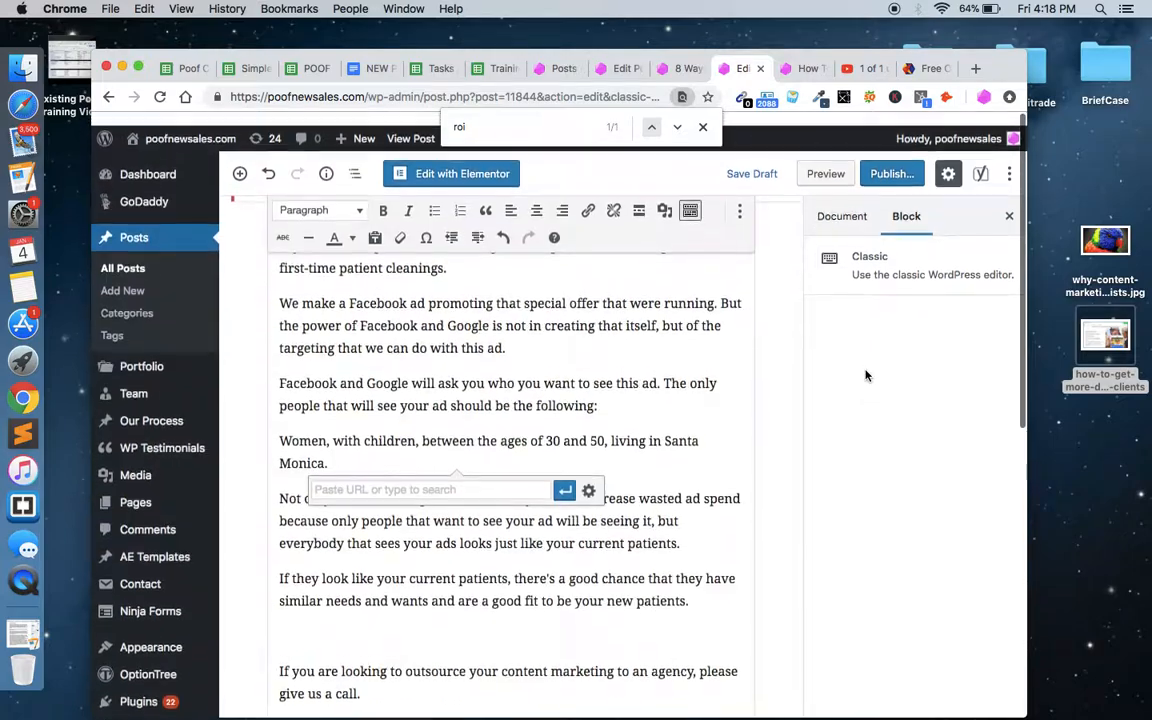
scroll(537, 470, down, 3)
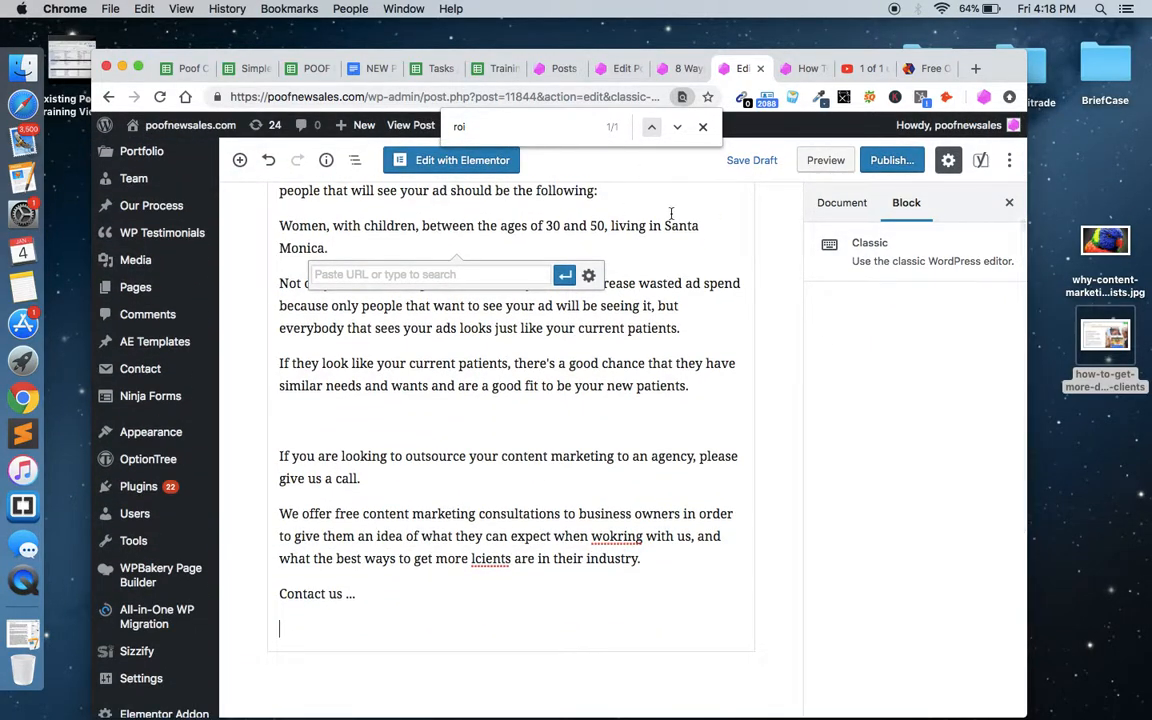
click(703, 127)
scroll(645, 262, up, 6)
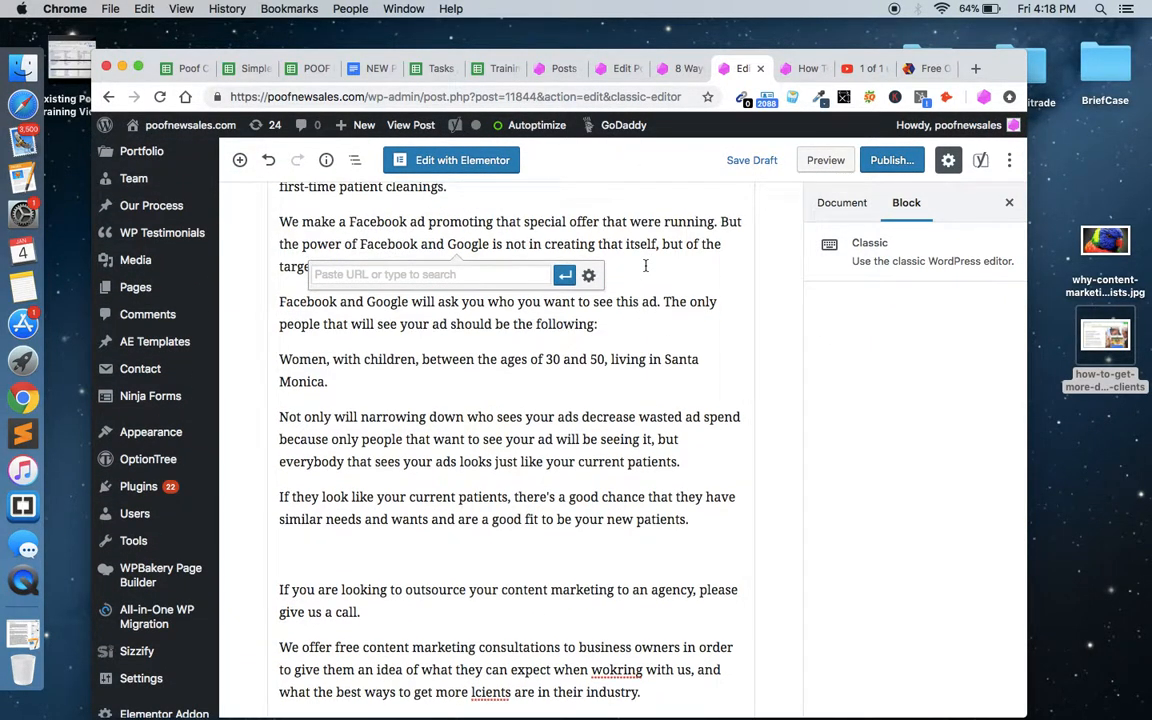
scroll(680, 405, down, 8)
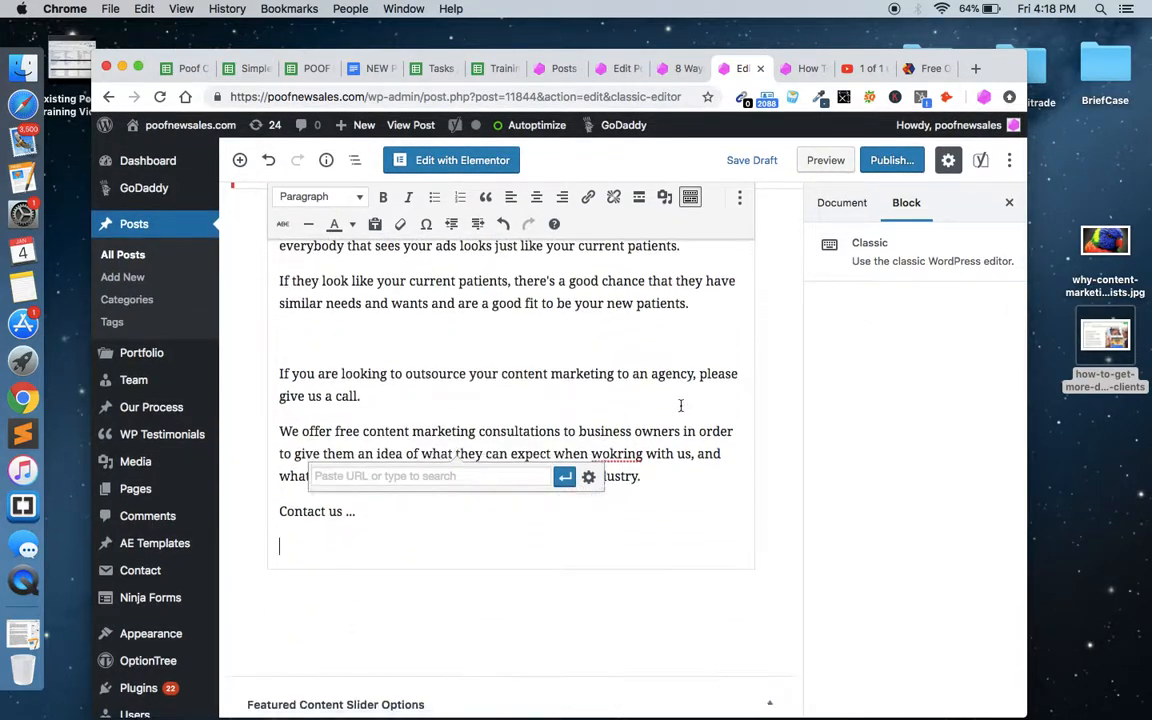
Step: Find "poofnewsales" in the media library and insert poofnewsales-content-marketing-free-consultation-1.png below "Contact us ..."
click(662, 197)
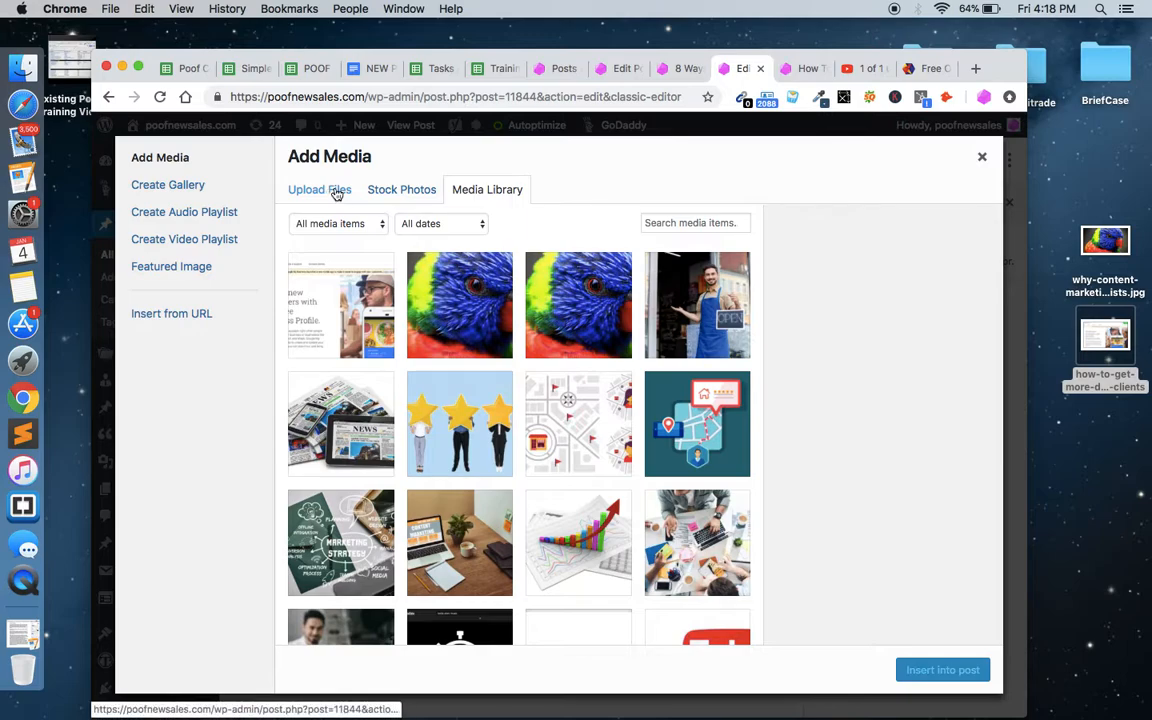
click(705, 223)
text(po)
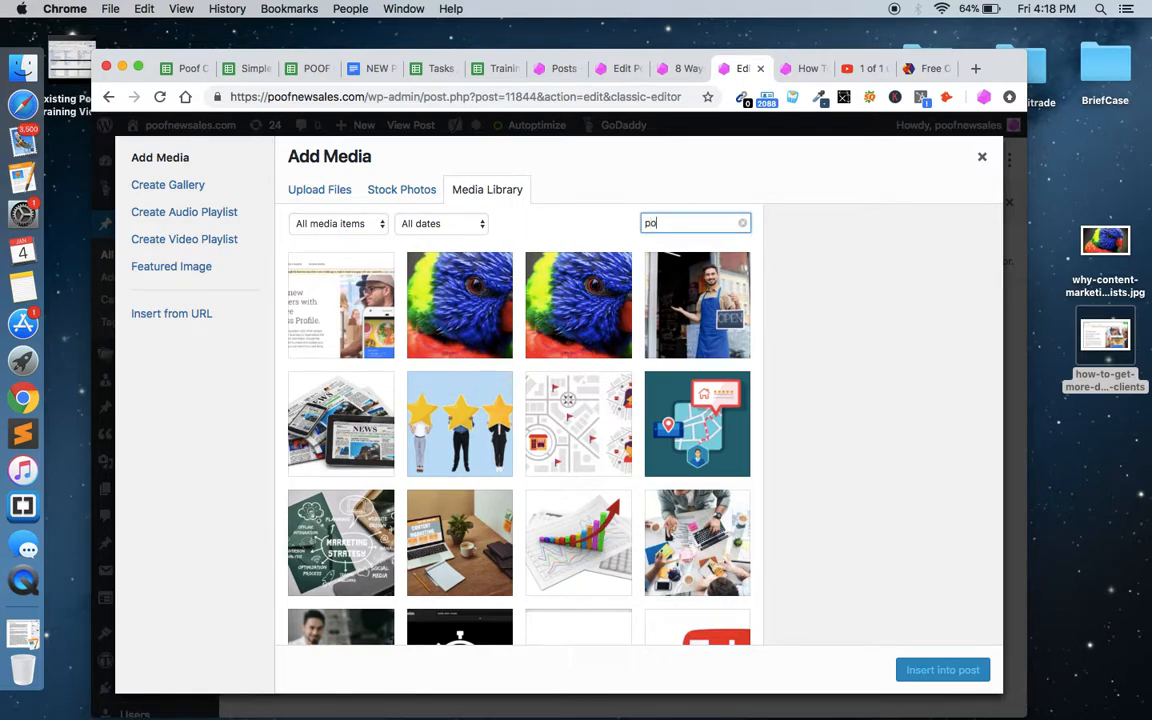
text(ofnewsales)
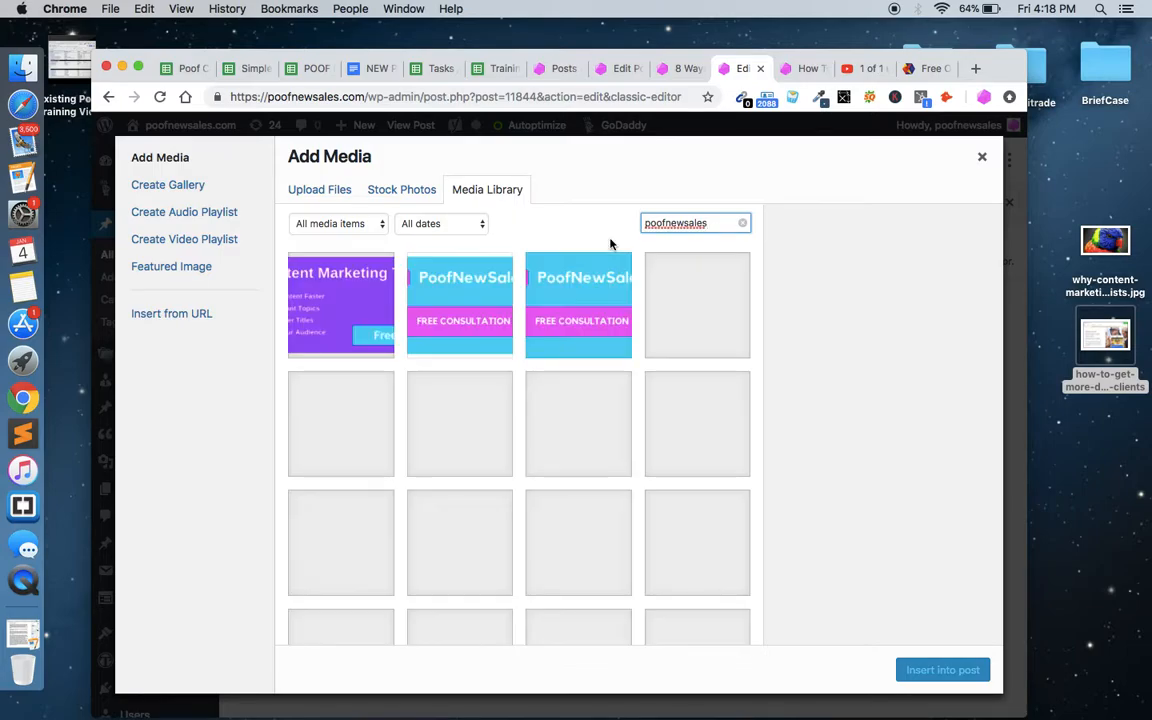
click(455, 295)
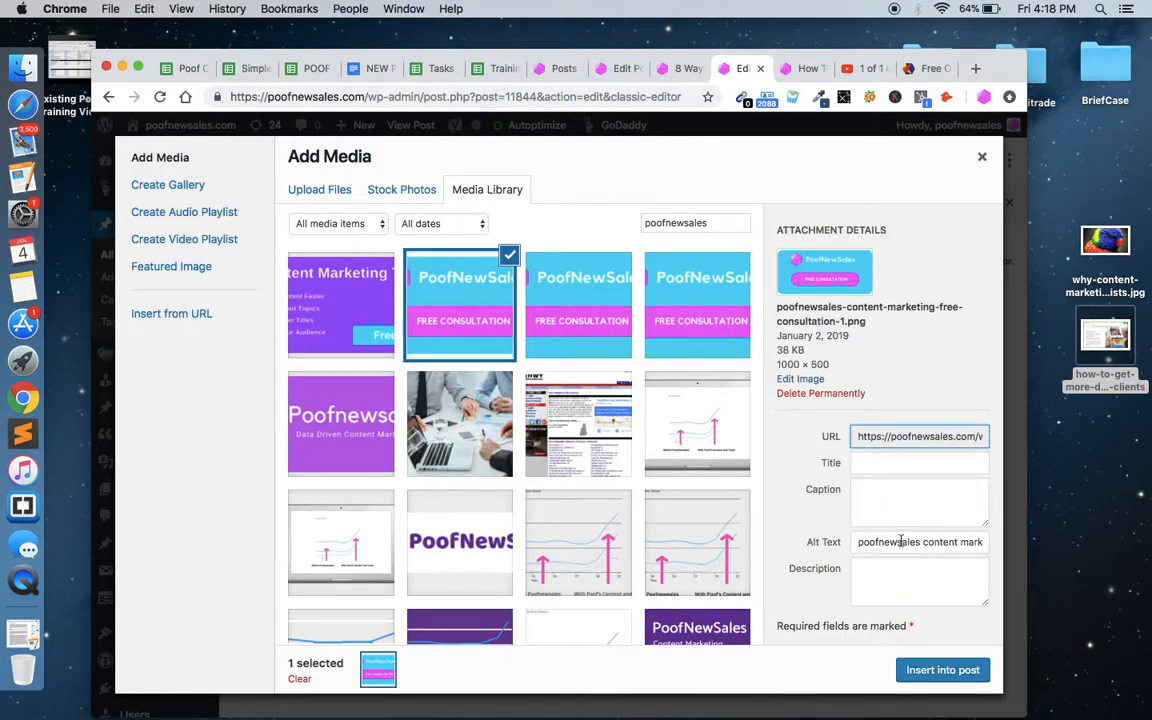
click(923, 677)
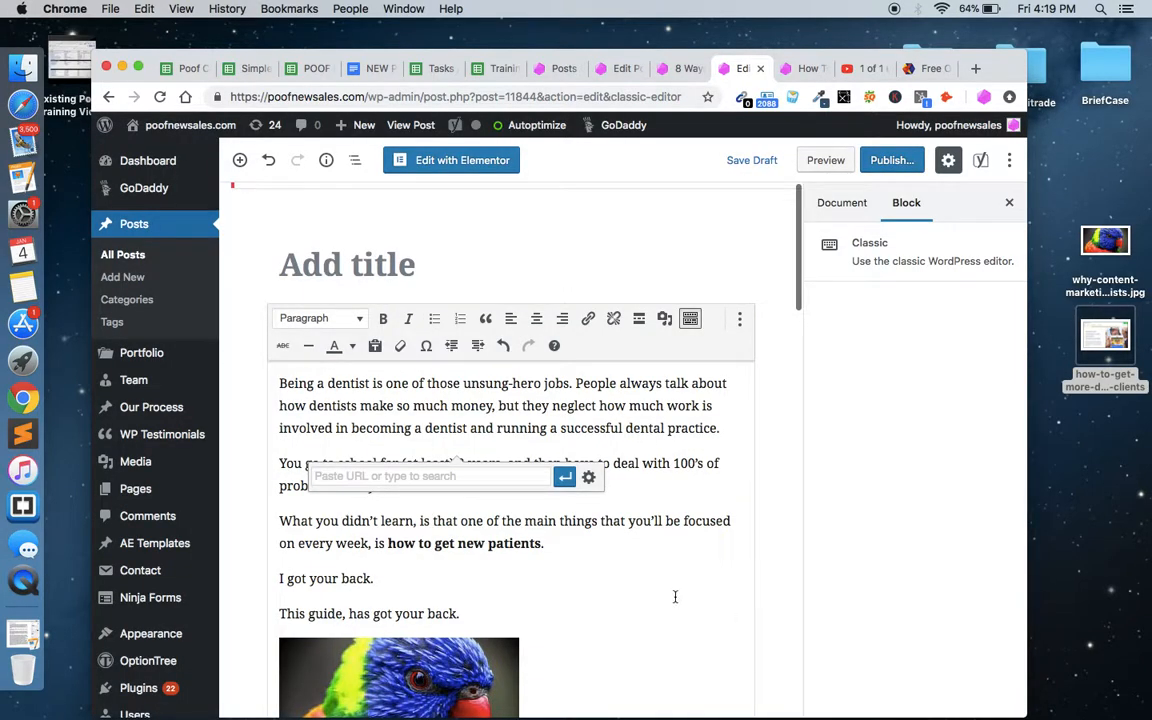
scroll(604, 584, down, 15)
scroll(604, 584, down, 10)
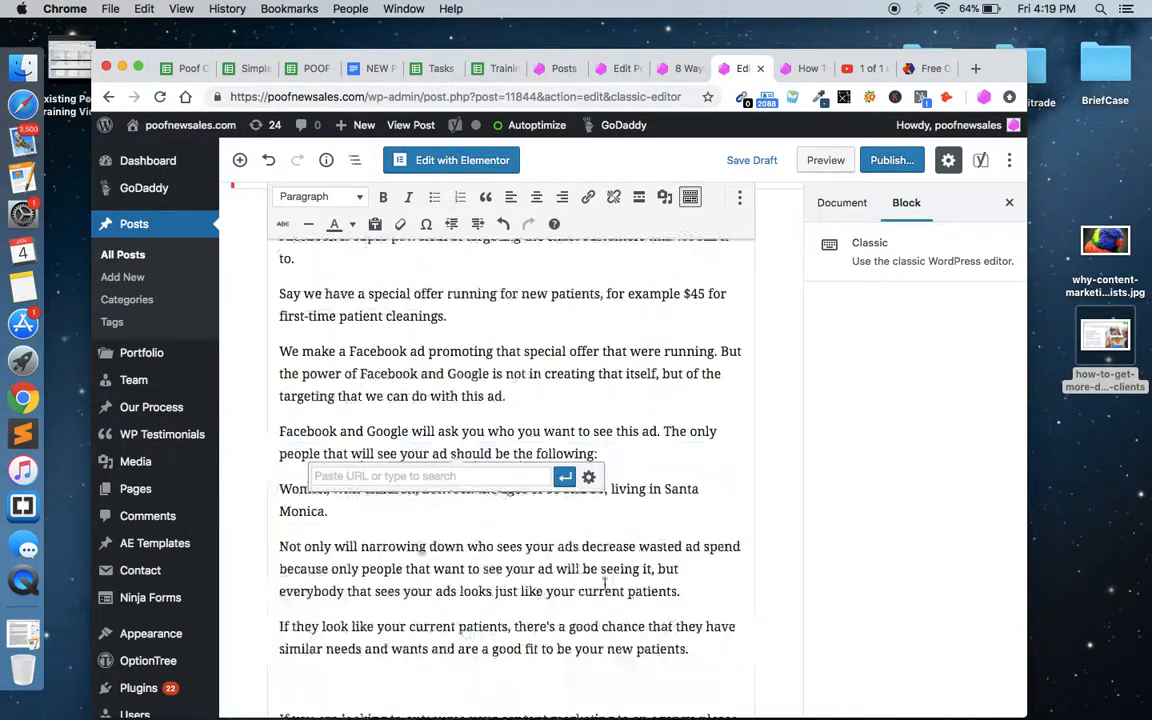
scroll(604, 584, up, 8)
scroll(604, 584, down, 5)
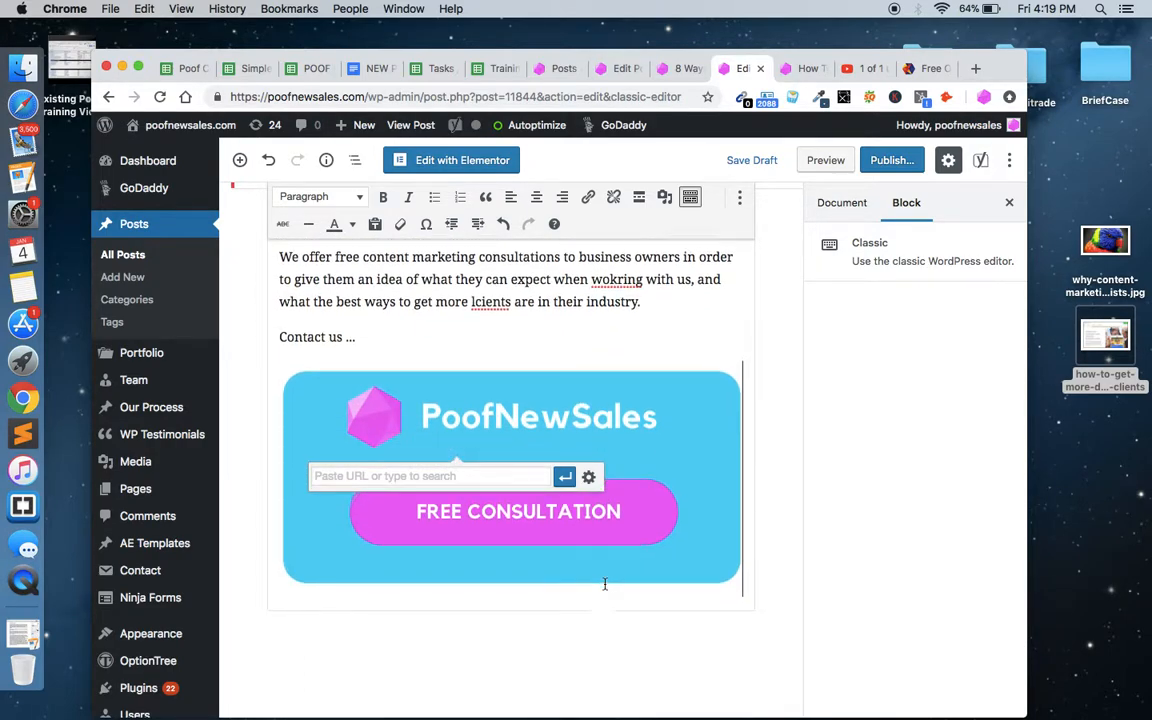
click(633, 458)
click(549, 338)
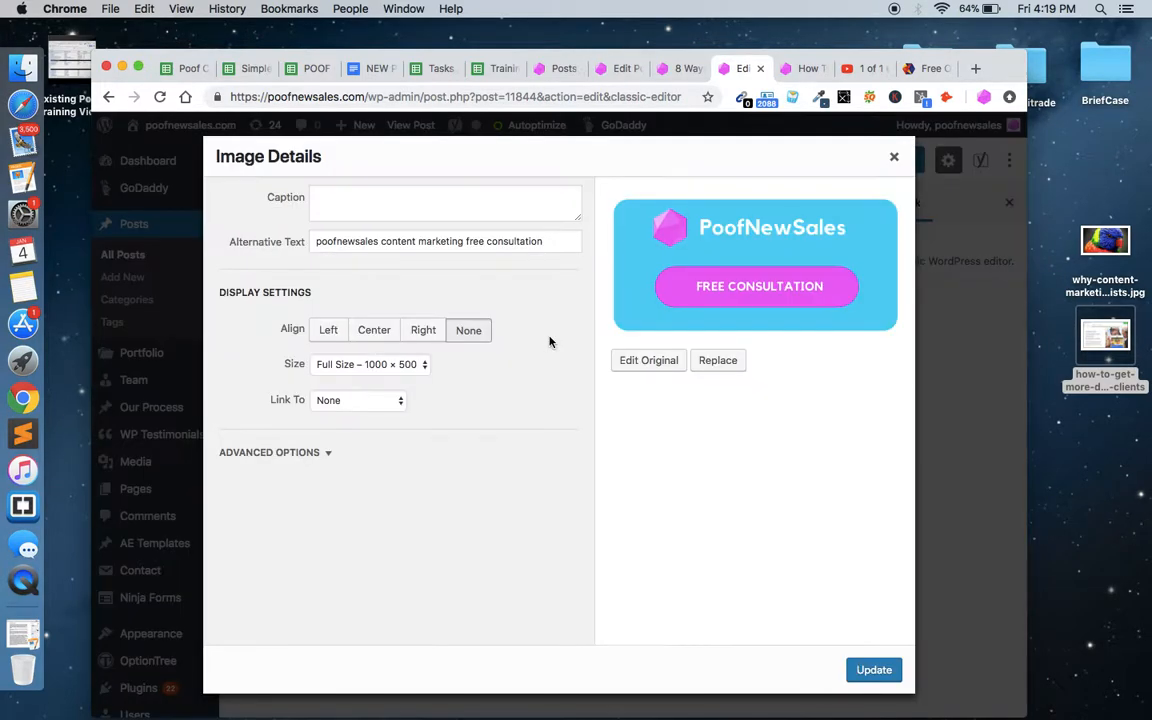
click(376, 400)
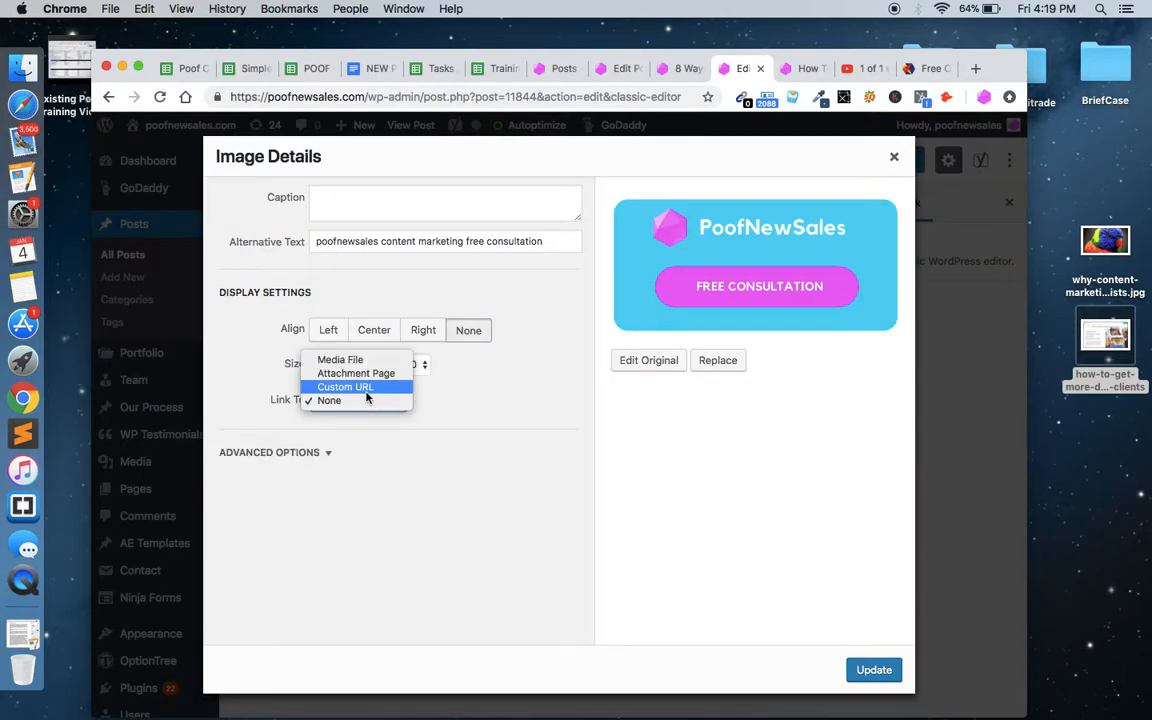
click(367, 387)
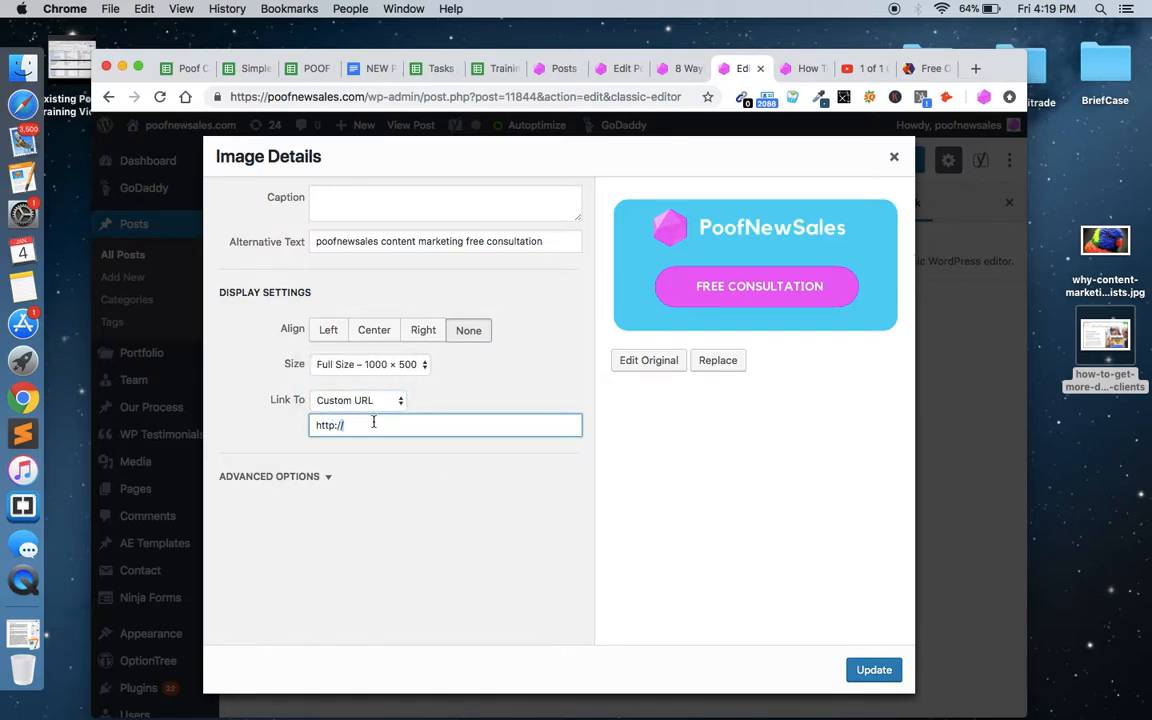
key(Right)
text(poofnewsales.com/contact)
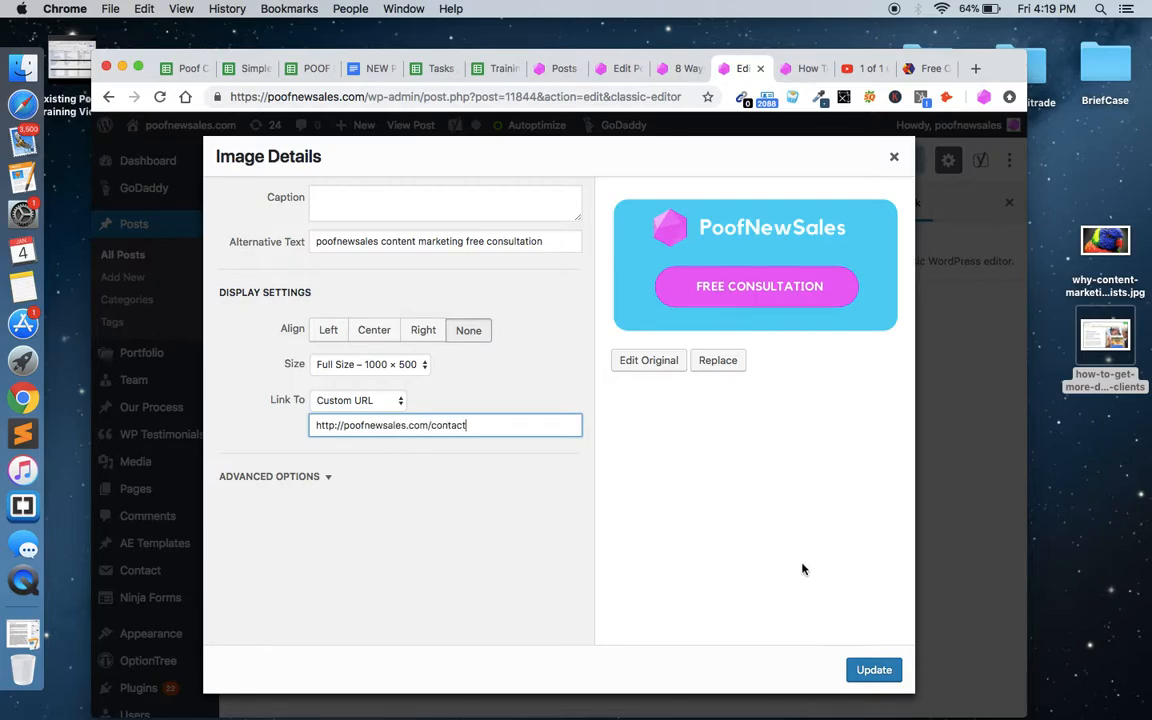
click(873, 669)
scroll(557, 511, down, 20)
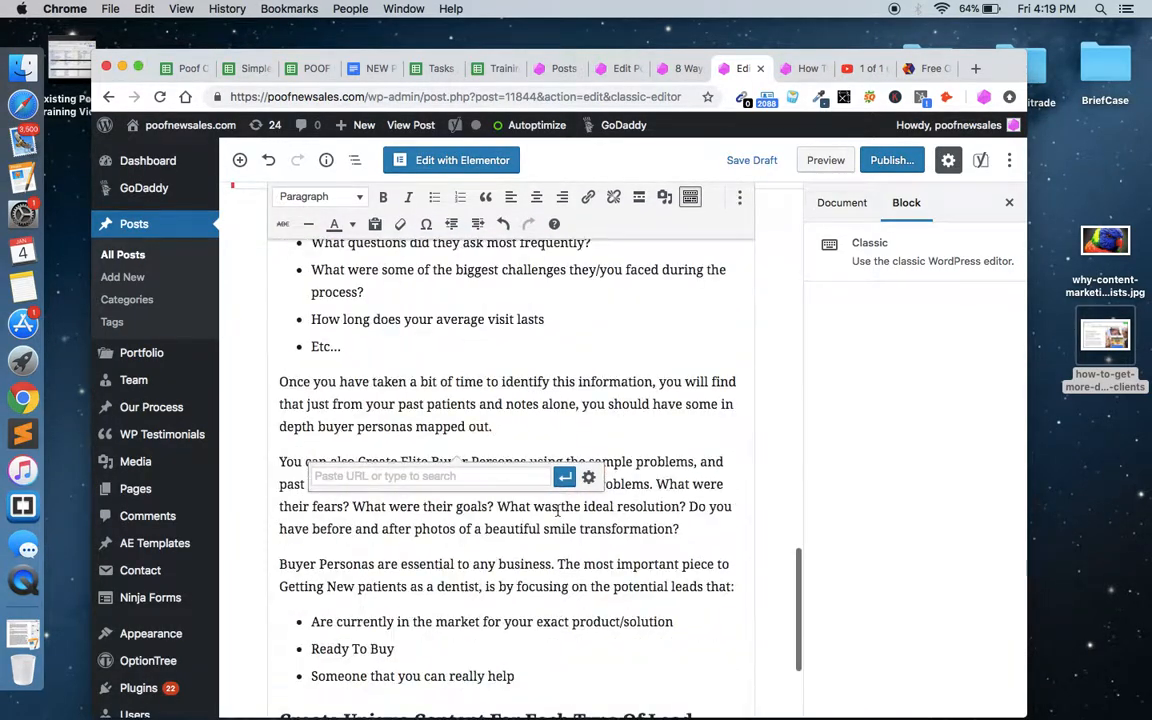
Step: Preview the post and check how the closing call to action and free consultation banner look
click(824, 160)
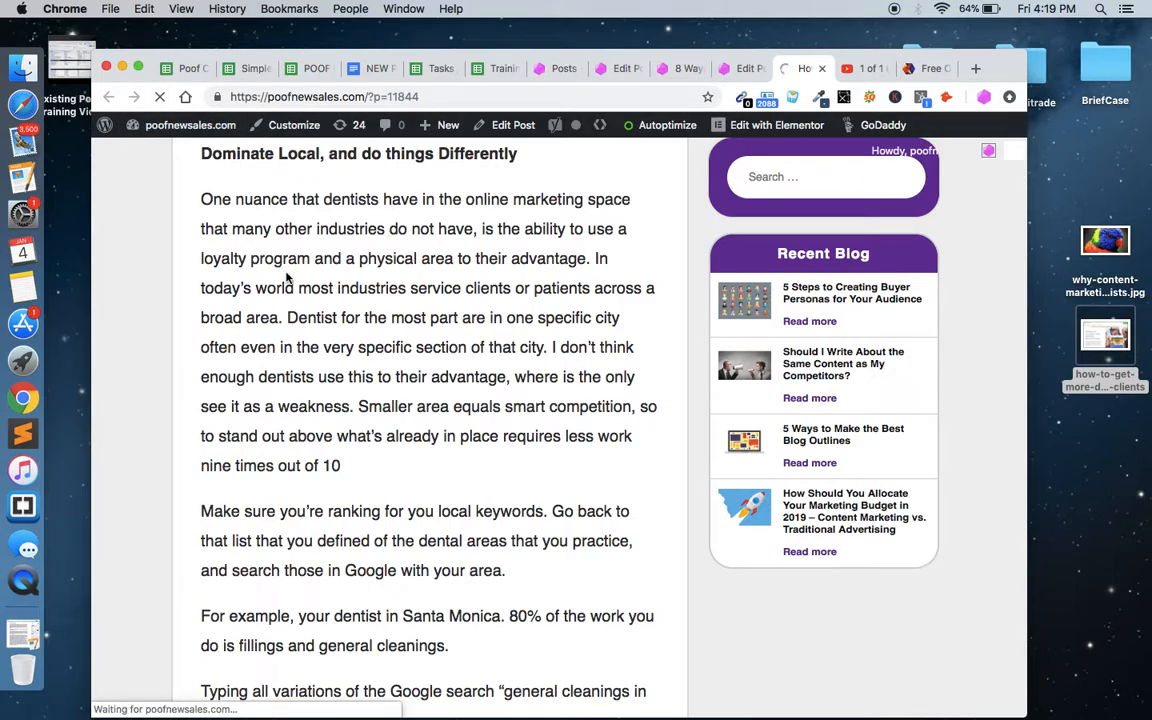
scroll(323, 344, down, 20)
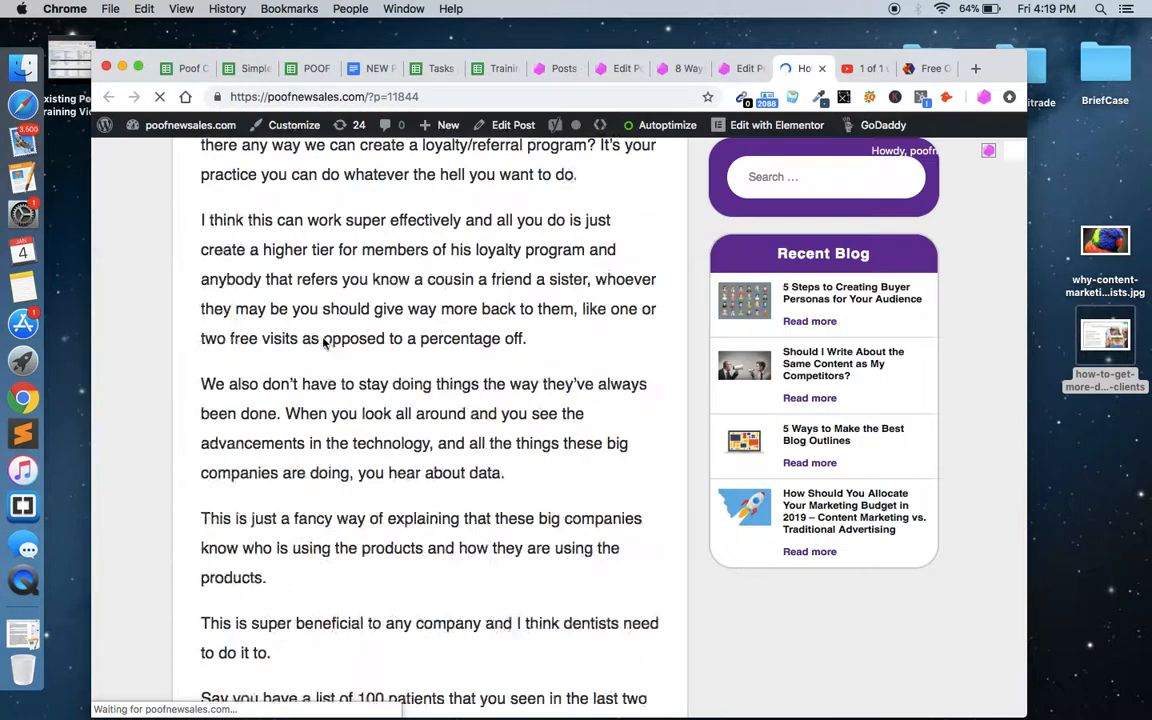
scroll(323, 344, down, 10)
scroll(325, 355, up, 5)
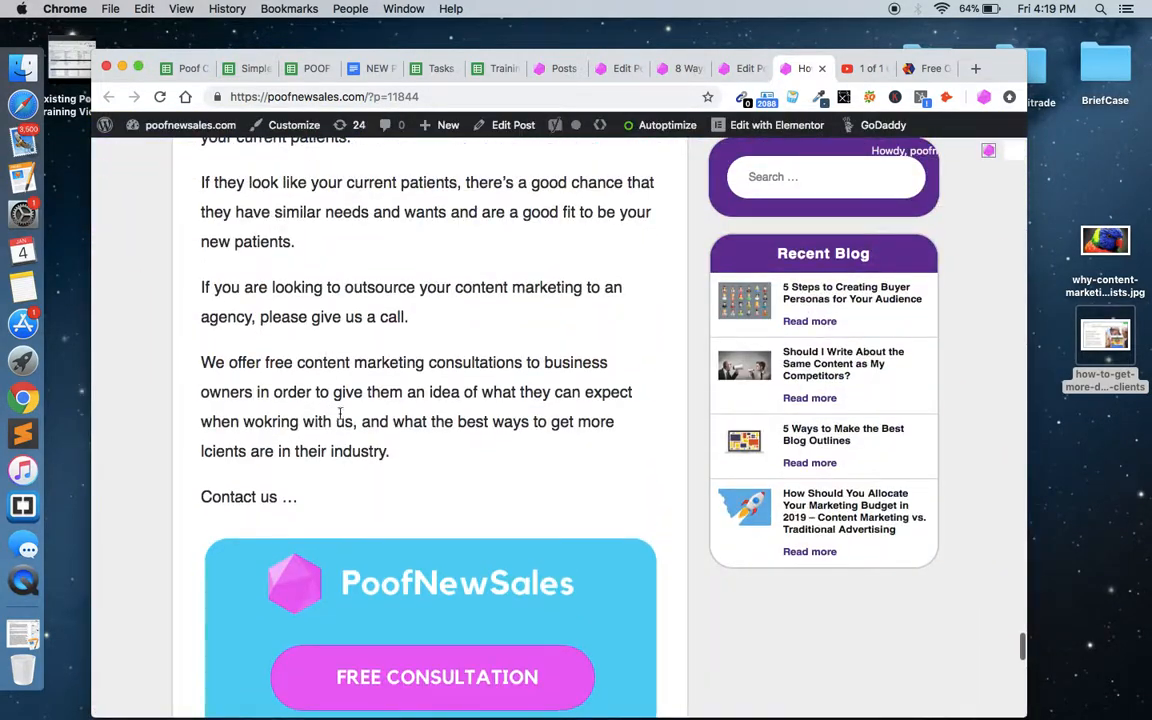
scroll(427, 650, down, 2)
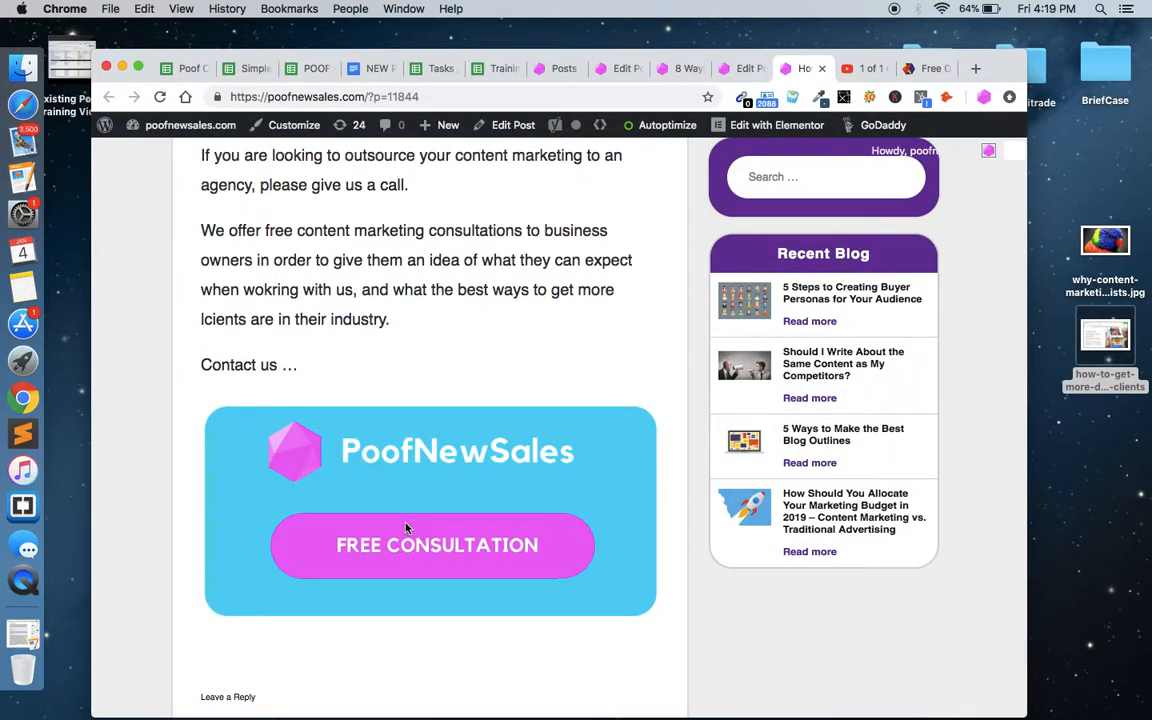
Step: Link the free consultation banner to the custom URL /contact and save the draft
click(732, 70)
scroll(527, 440, down, 15)
scroll(527, 440, up, 10)
click(583, 352)
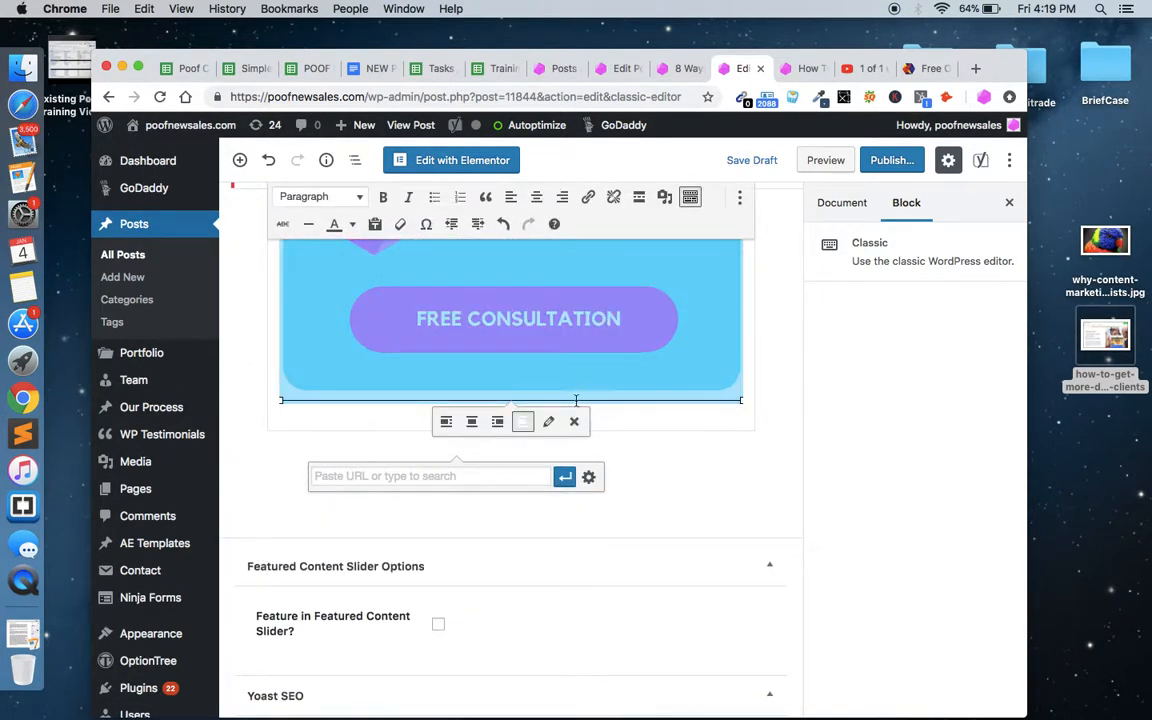
click(548, 417)
click(360, 400)
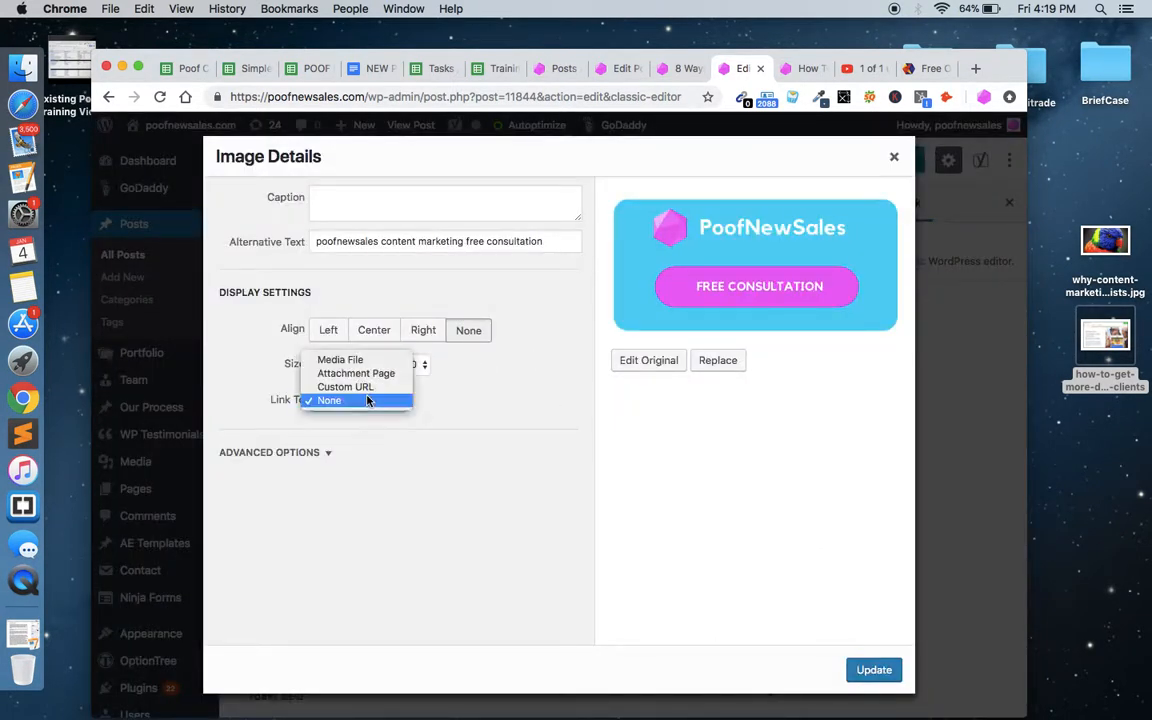
click(358, 386)
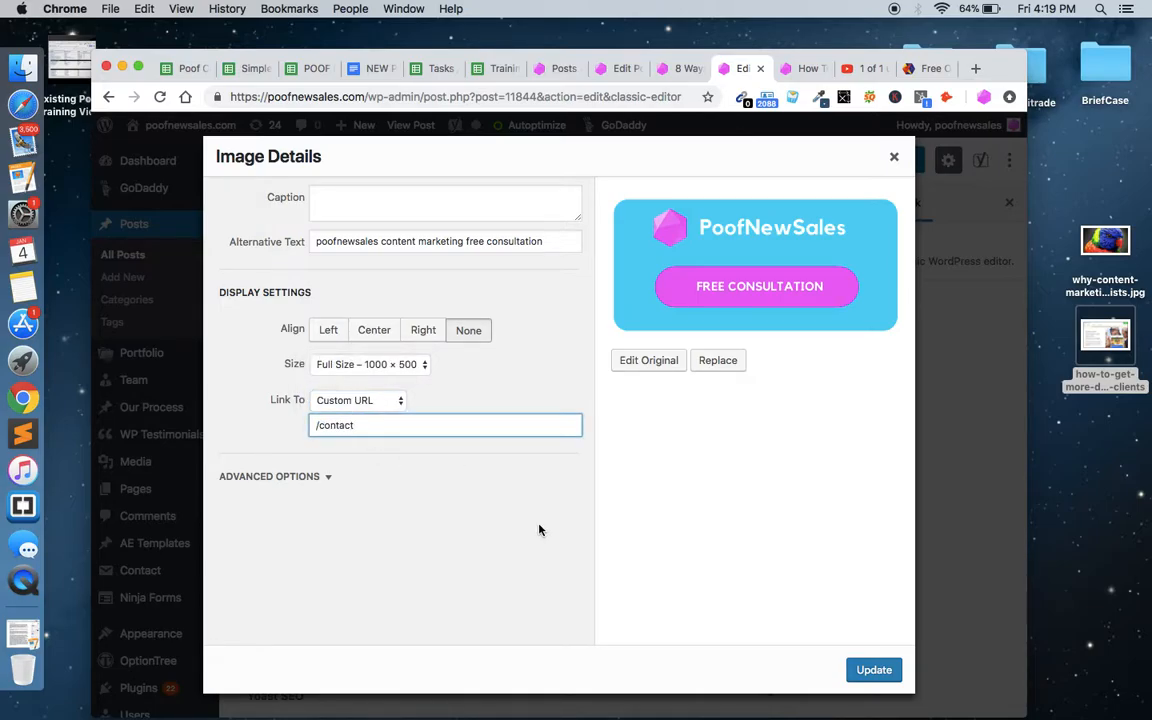
click(851, 674)
scroll(645, 560, down, 10)
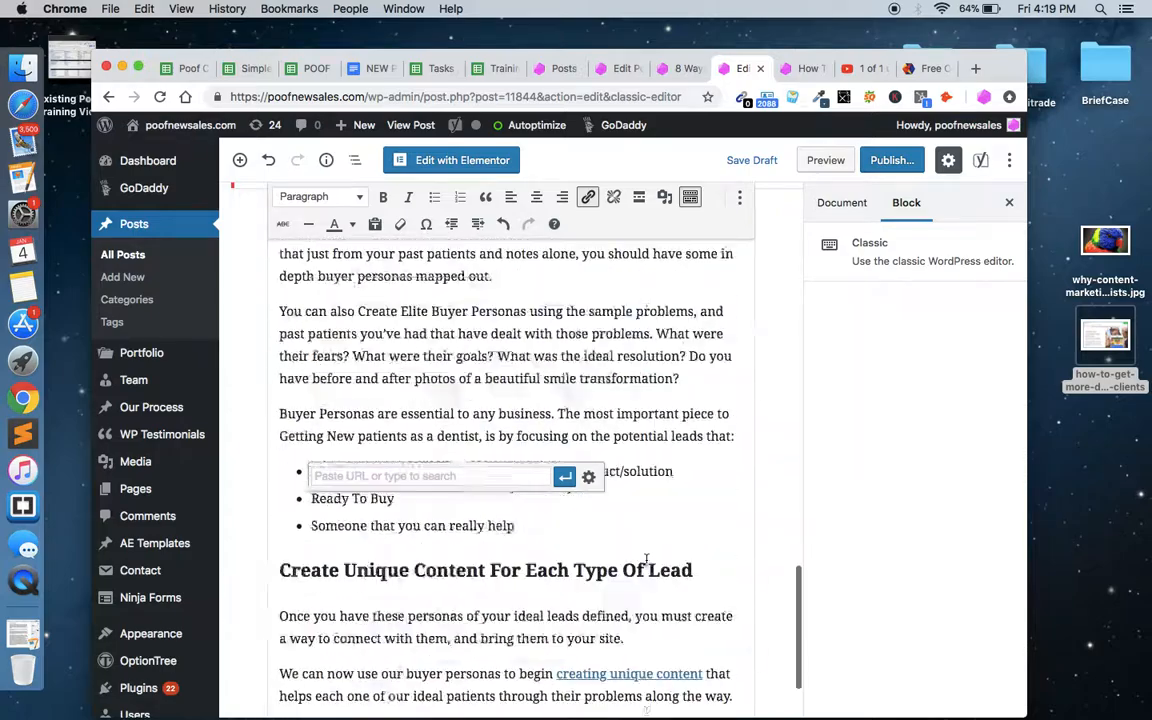
click(752, 161)
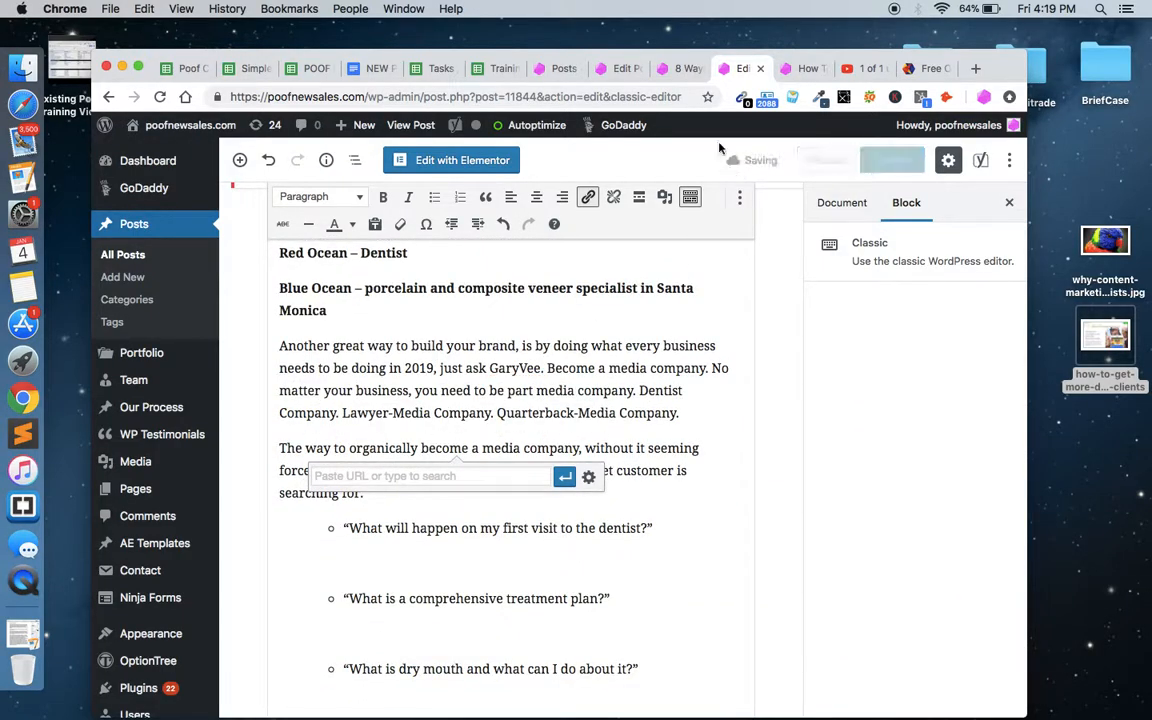
Step: Reload the post preview, test the free consultation banner's link to the contact page, and return to the preview
click(805, 68)
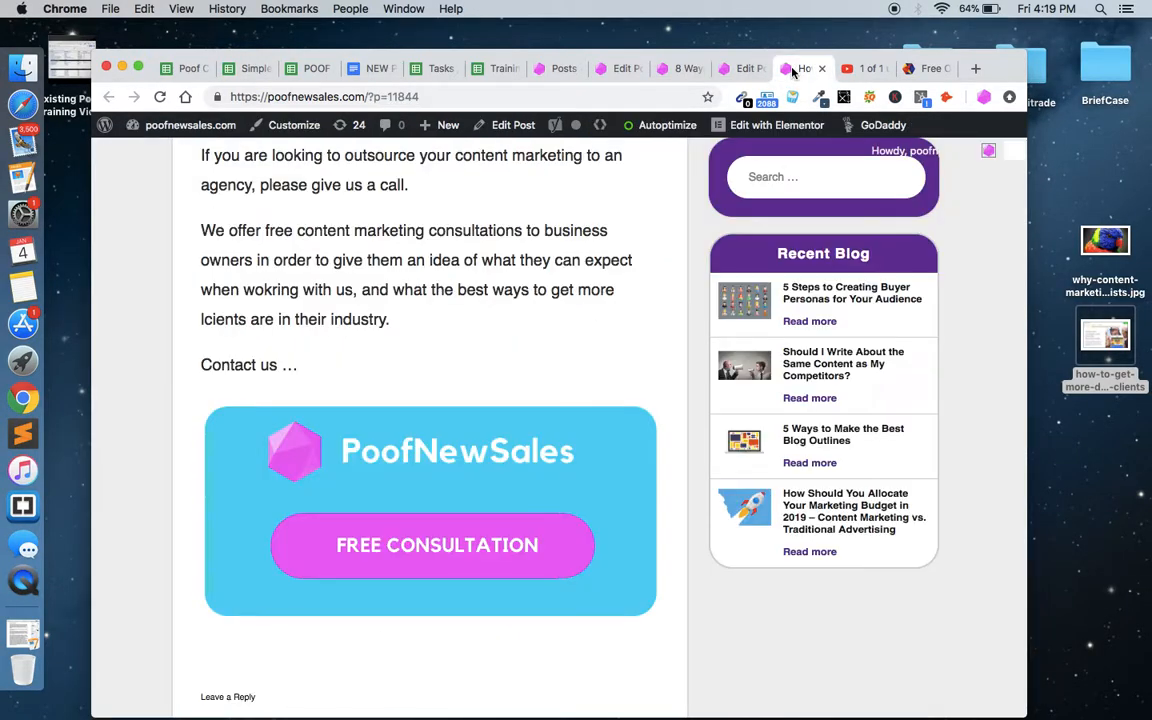
click(160, 97)
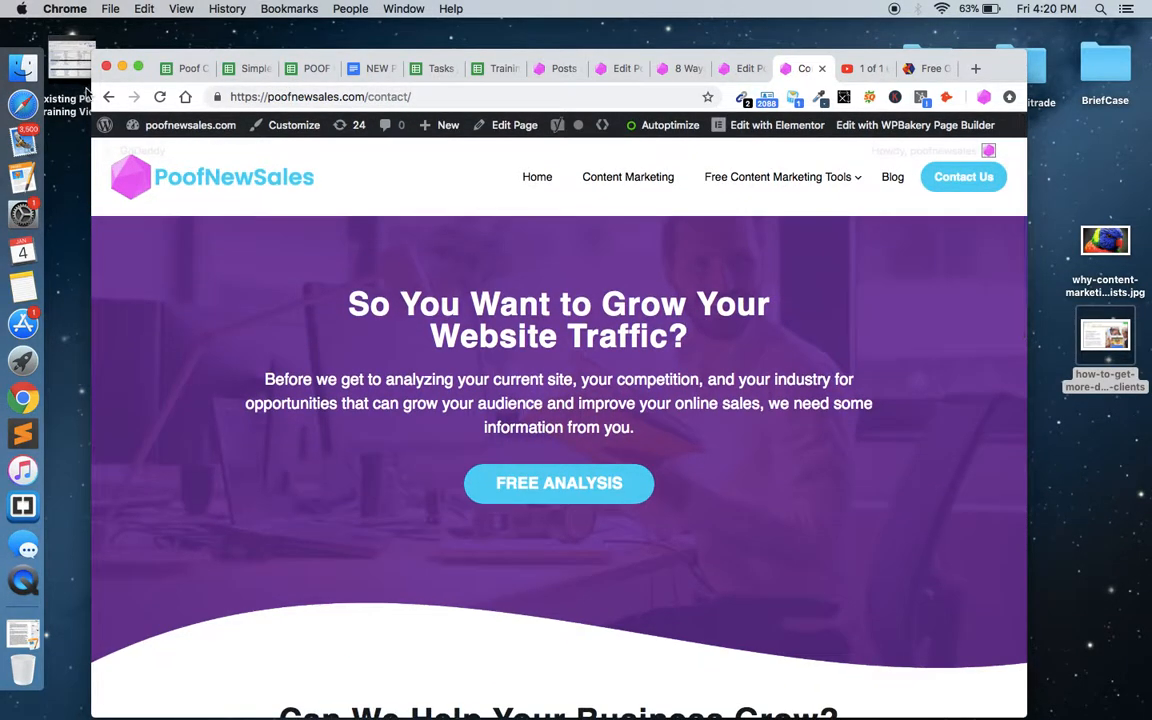
click(106, 96)
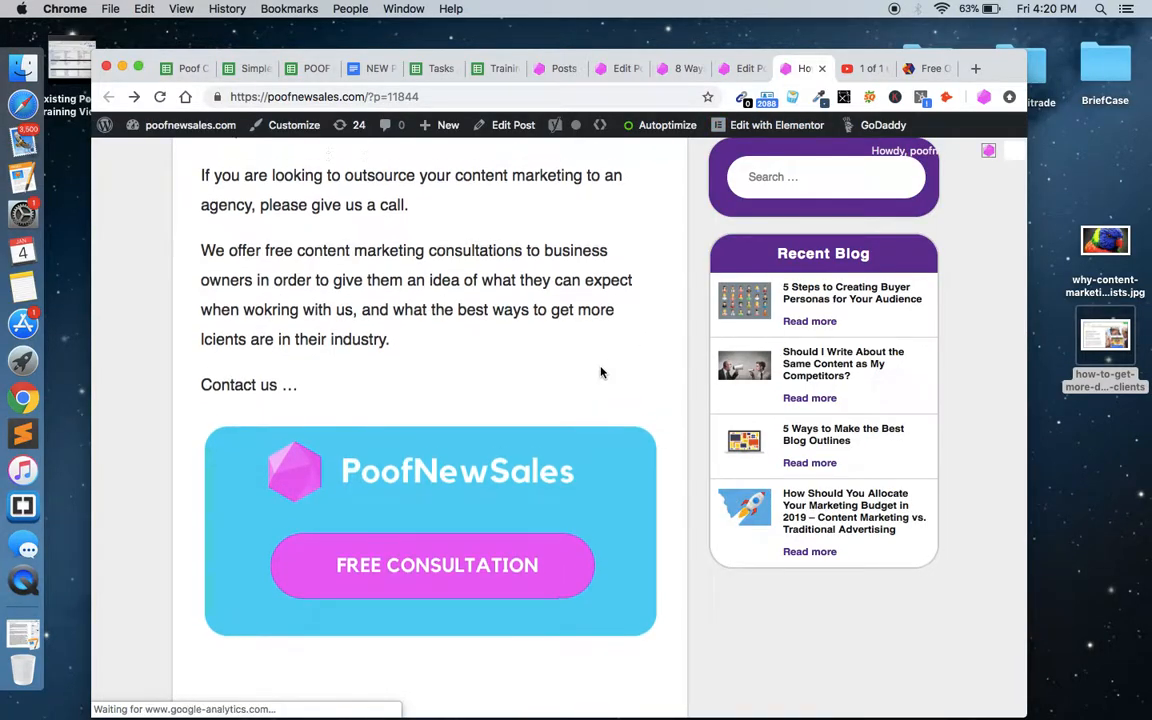
scroll(601, 372, up, 20)
scroll(601, 372, up, 10)
Step: In the post editor, add an empty line below the paragraph ending "contact your firm.", above the "Build A Brand" heading
click(742, 69)
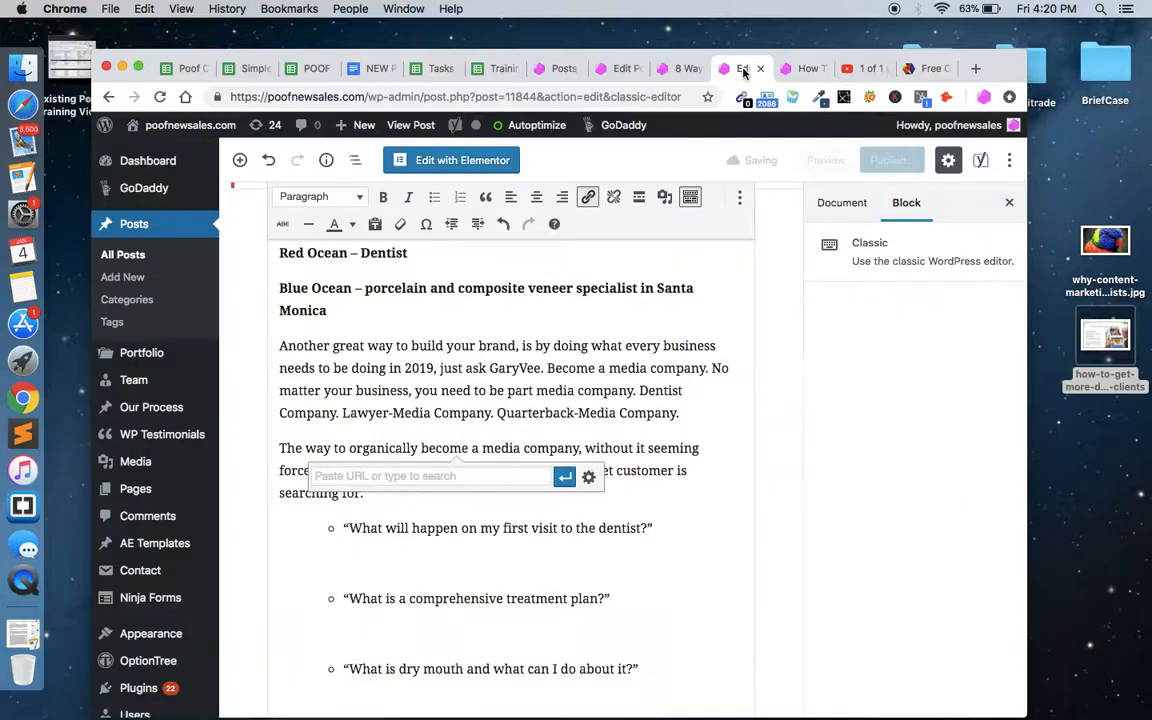
scroll(528, 358, up, 15)
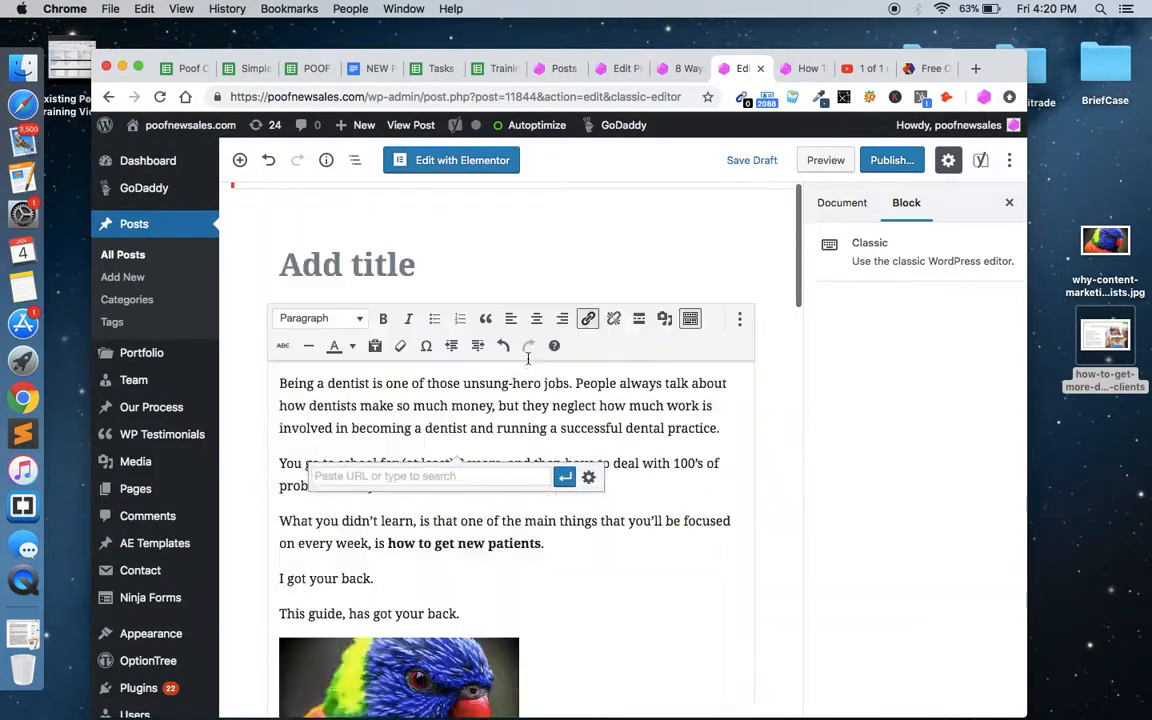
scroll(621, 463, down, 10)
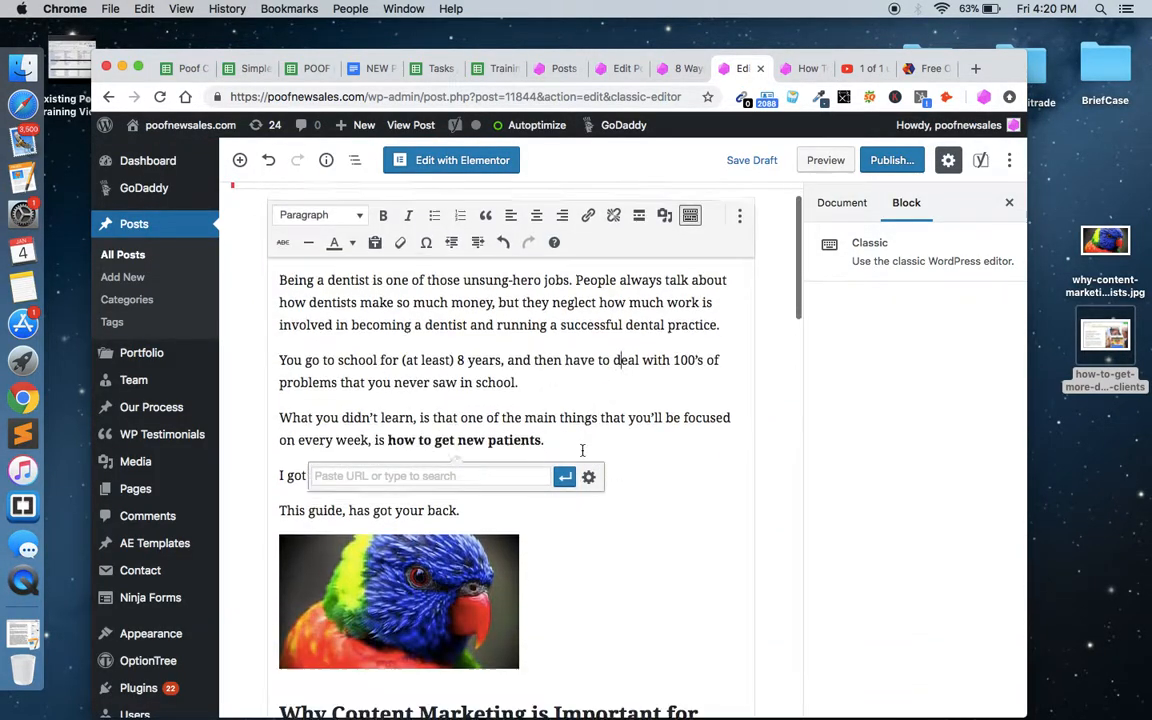
scroll(582, 451, down, 15)
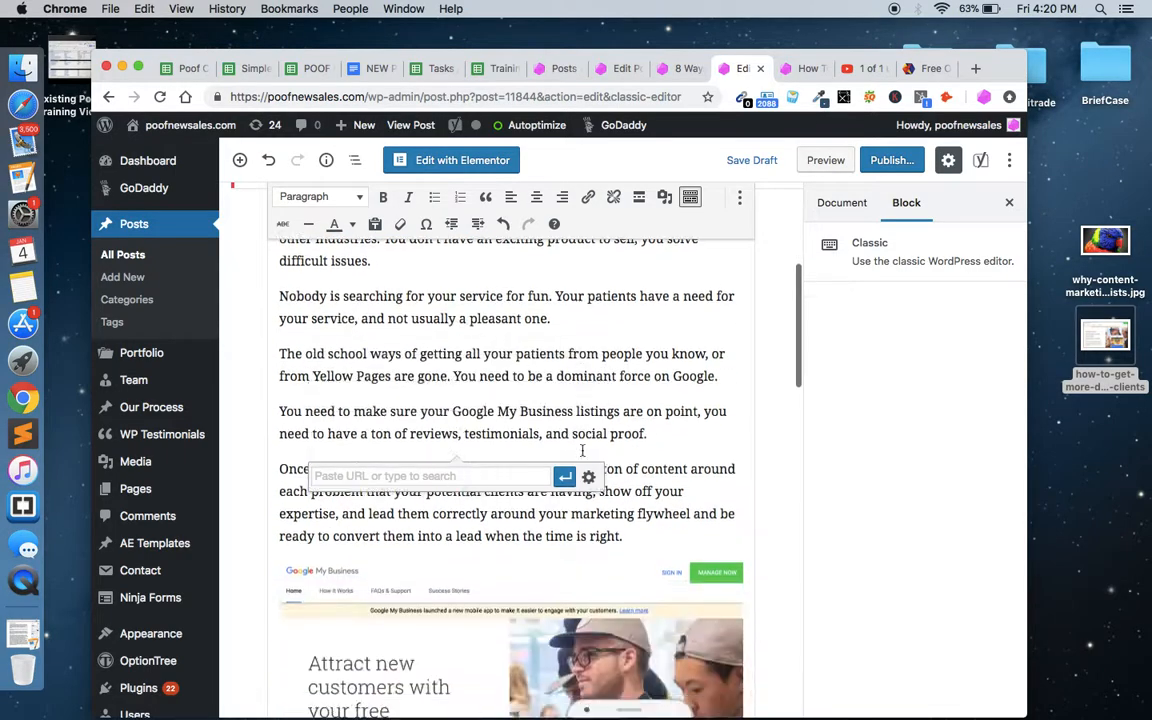
scroll(582, 451, down, 5)
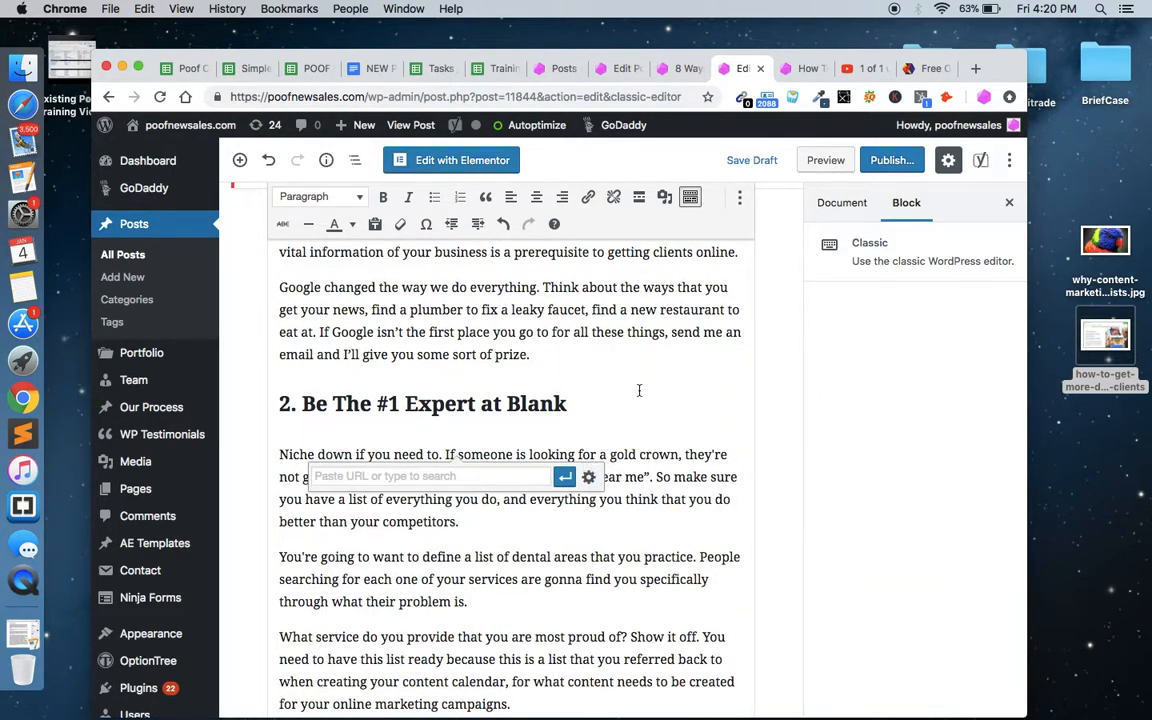
scroll(639, 390, up, 10)
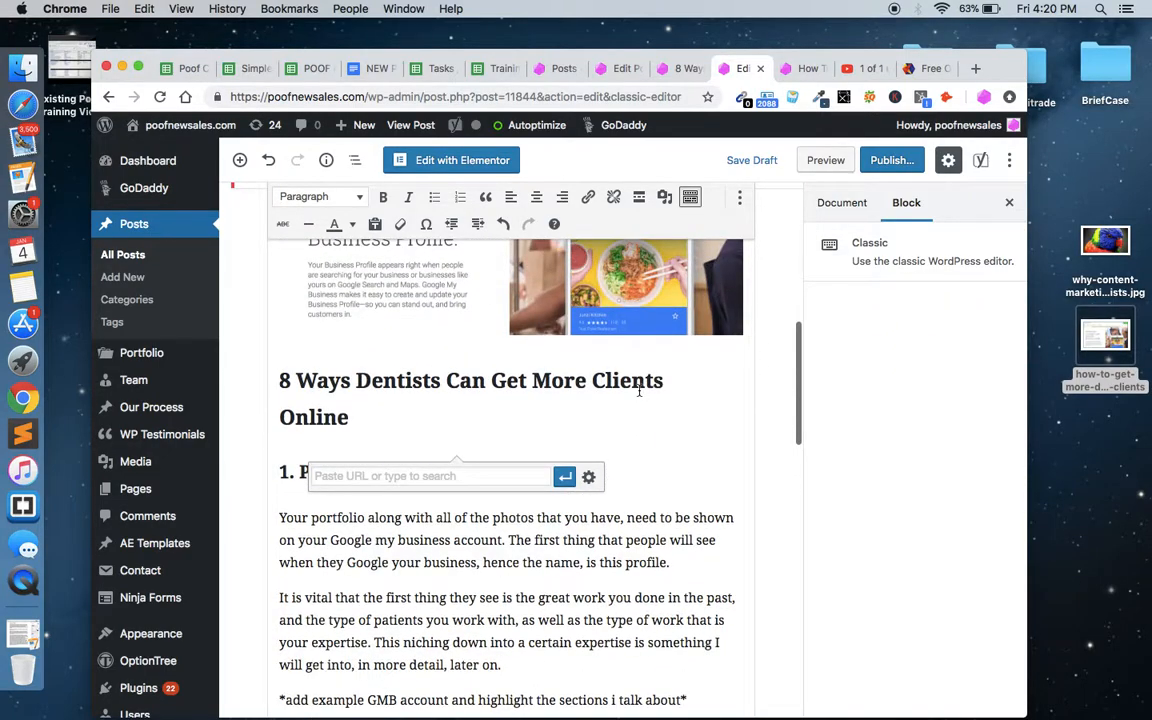
scroll(639, 390, down, 20)
scroll(639, 390, down, 15)
scroll(639, 390, down, 10)
click(399, 349)
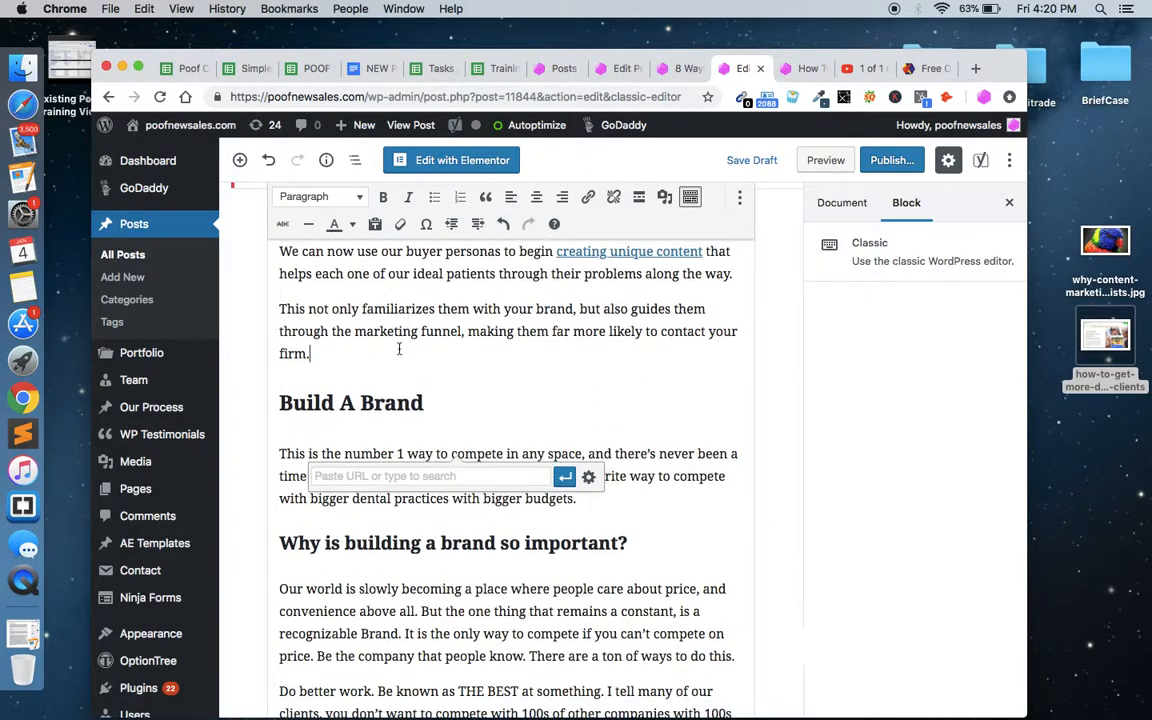
key(Return)
scroll(500, 380, up, 2)
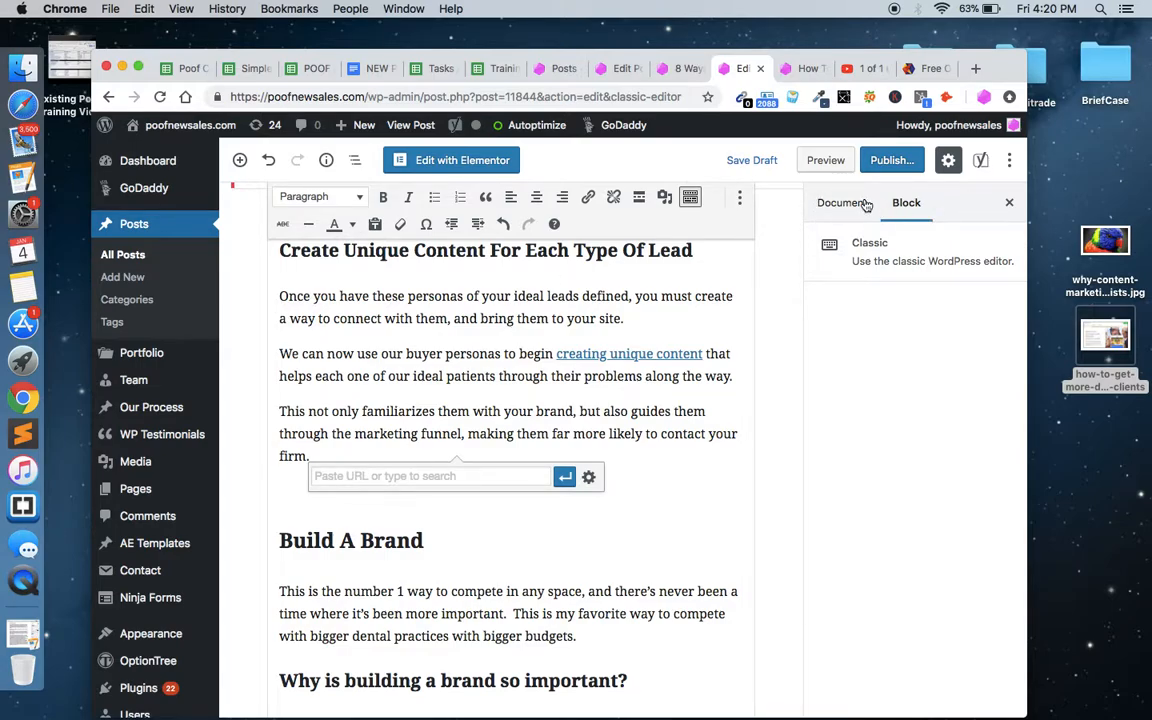
Step: Switch the post to the Code Editor and look through its HTML around the numbered headings
click(1010, 163)
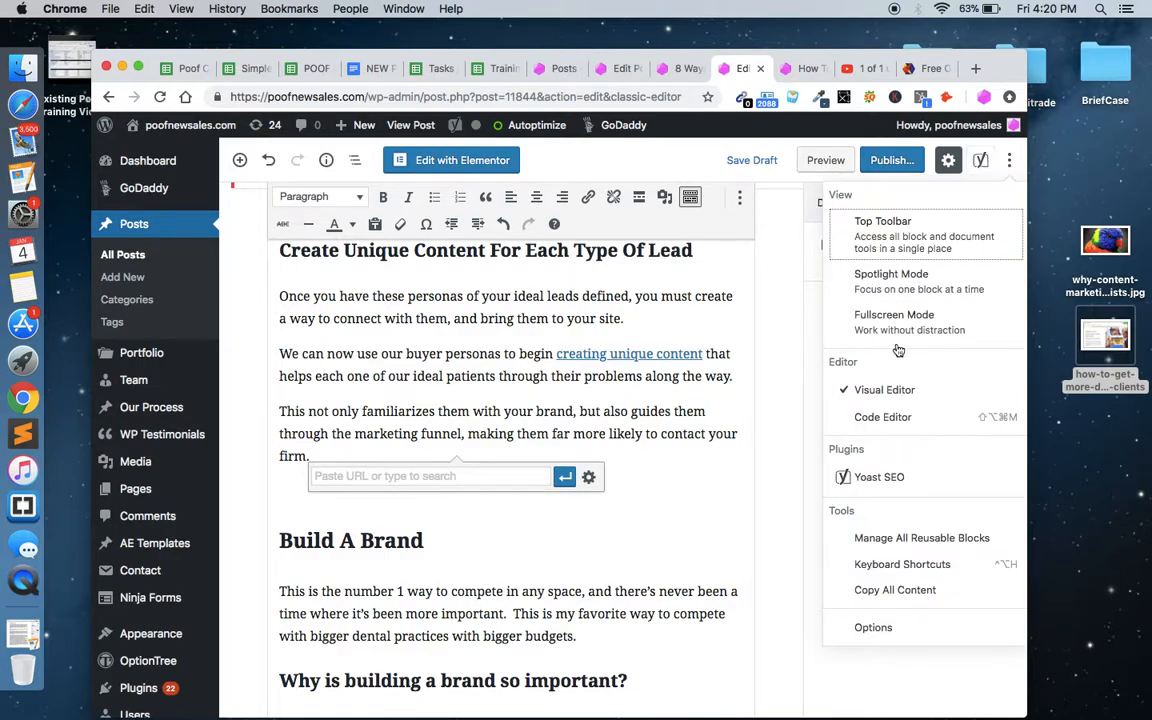
click(893, 426)
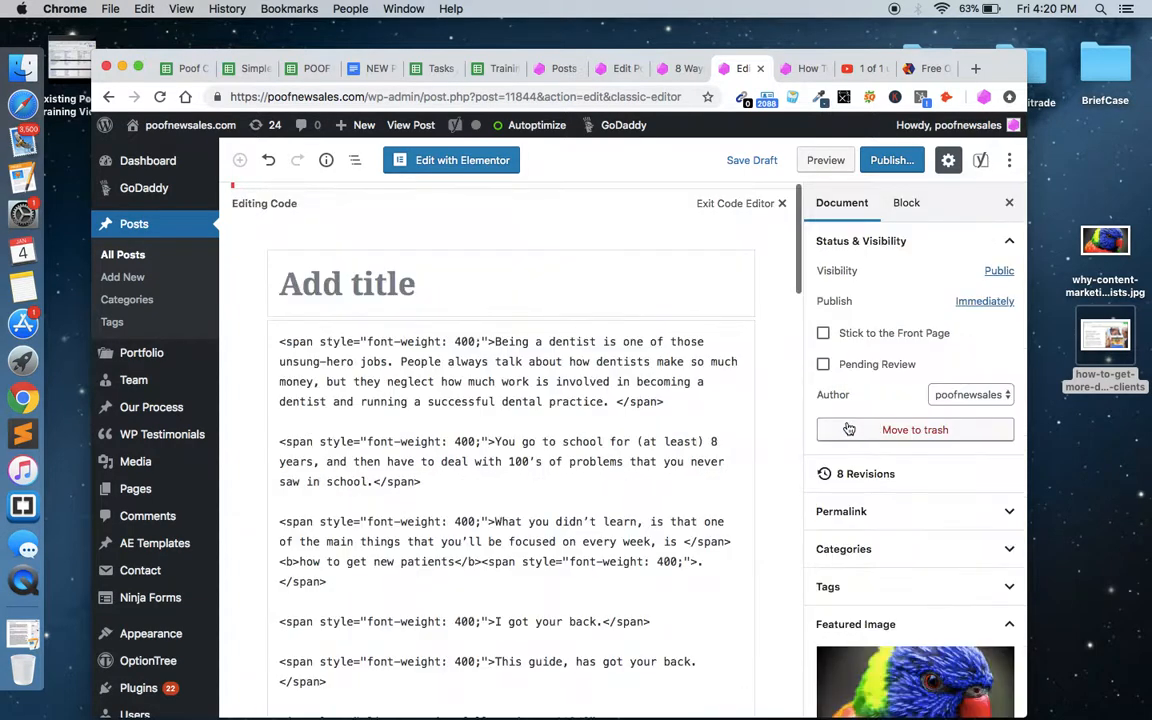
scroll(550, 483, down, 20)
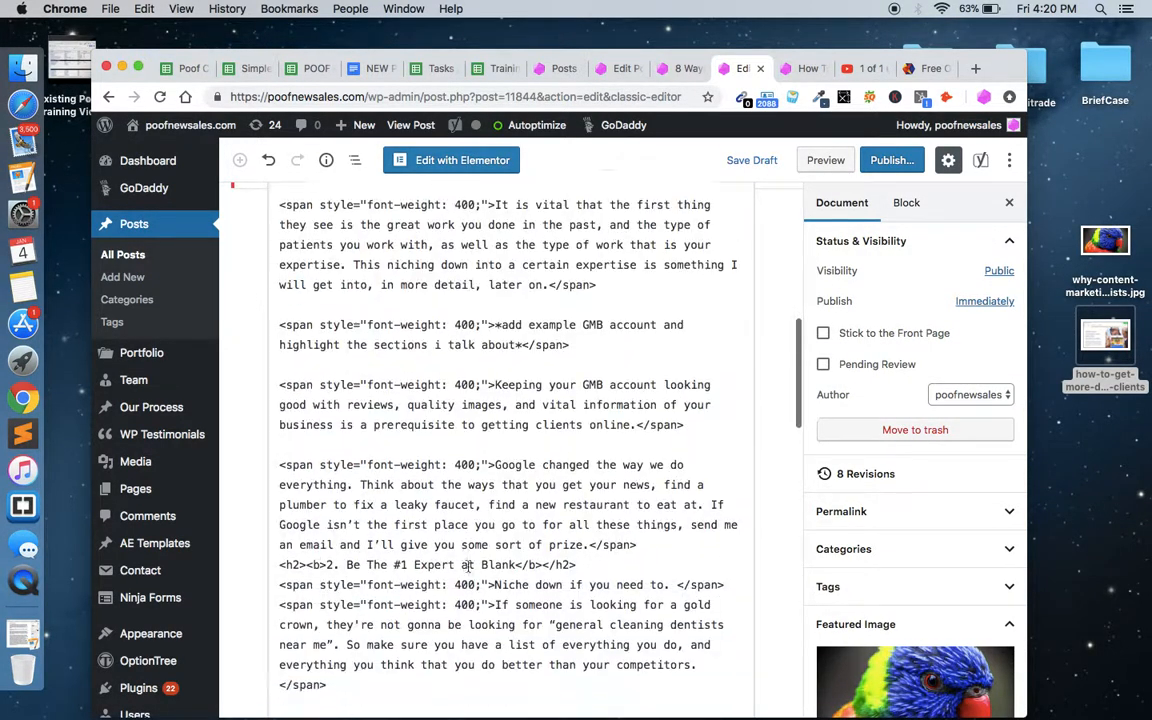
drag(306, 302, 496, 565)
click(496, 565)
scroll(490, 575, down, 5)
scroll(490, 582, down, 8)
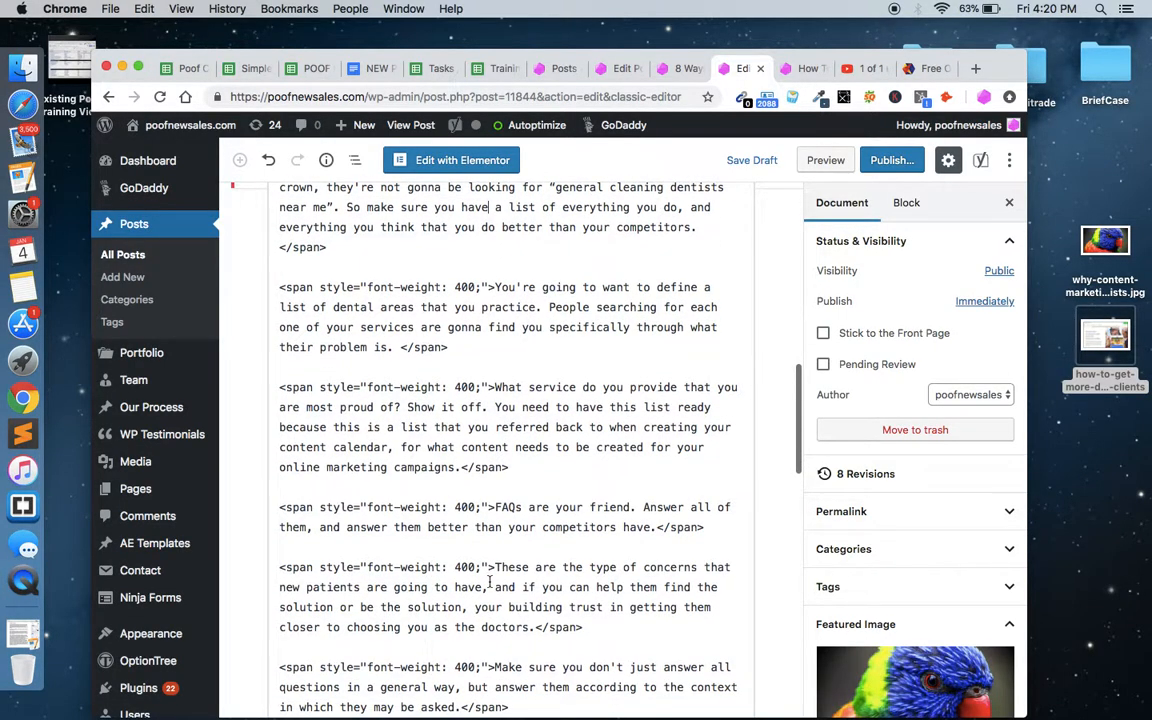
scroll(489, 580, down, 8)
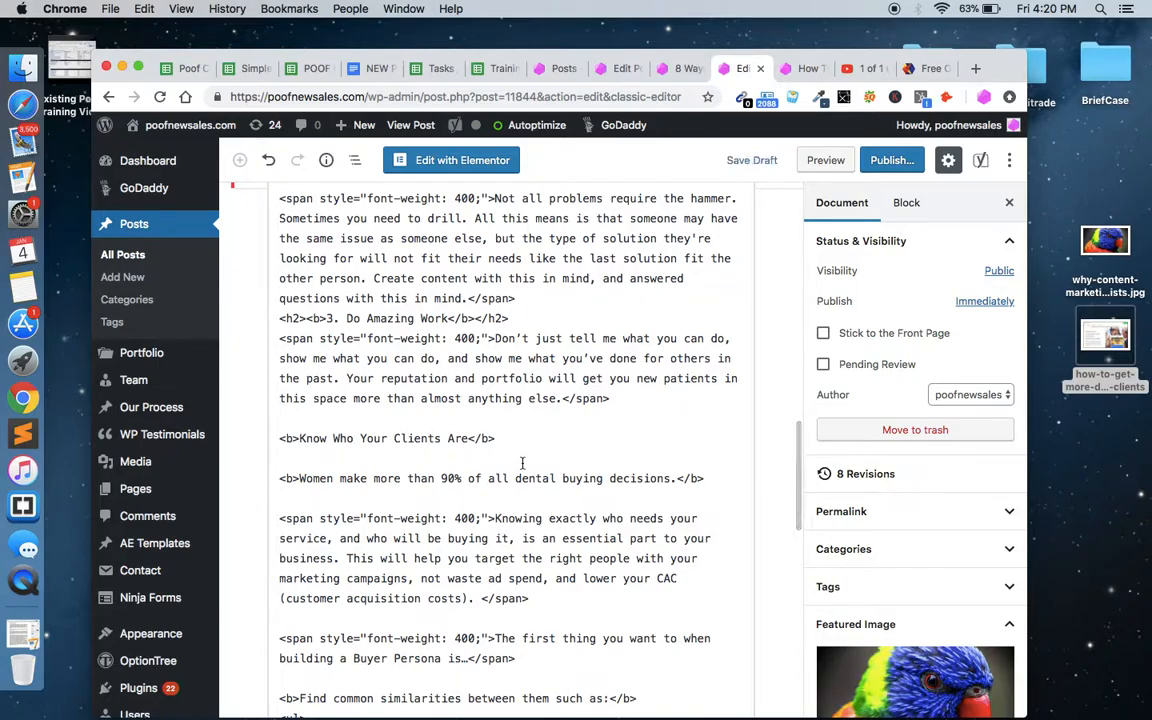
scroll(424, 438, up, 15)
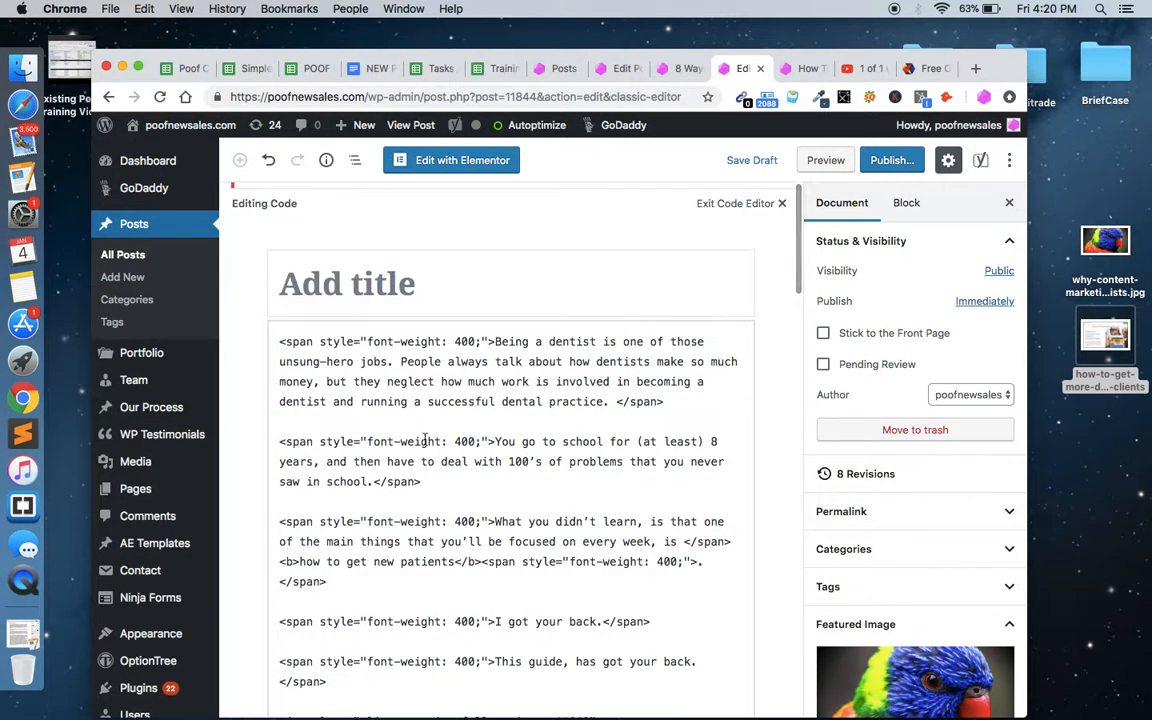
Step: Find "know who you" in the post's code and insert a line break below the "Know Who Your Clients Are" line
key(super+f)
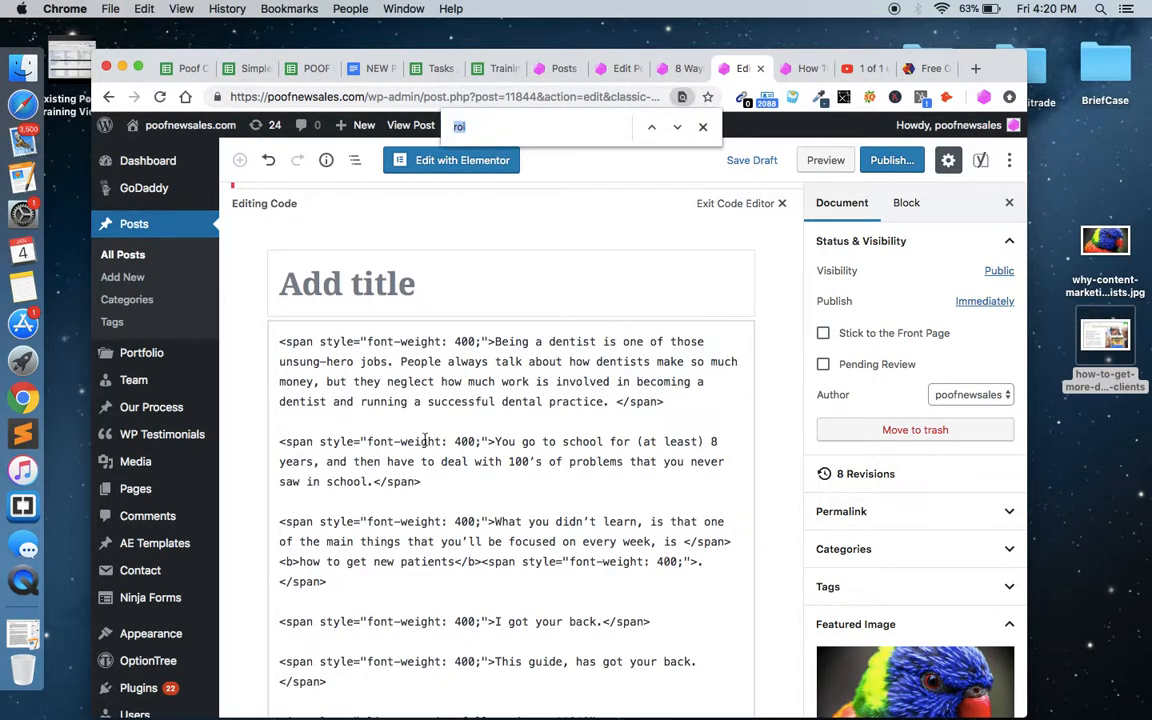
text(know who you)
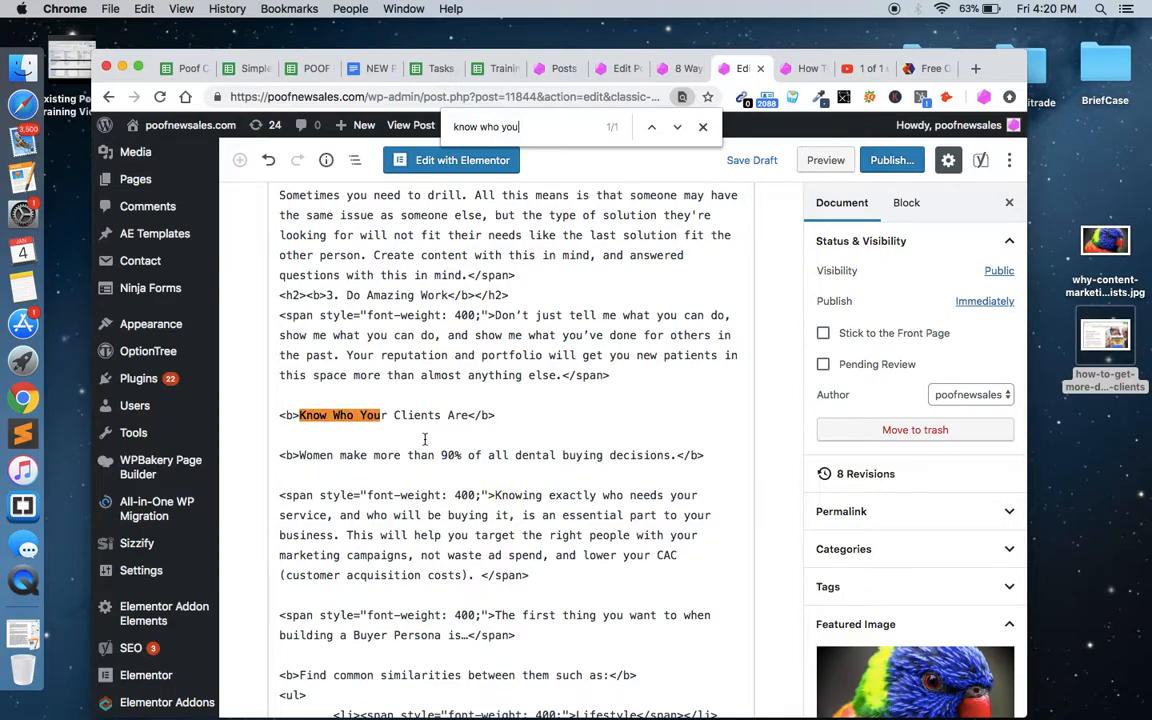
click(359, 425)
key(Return)
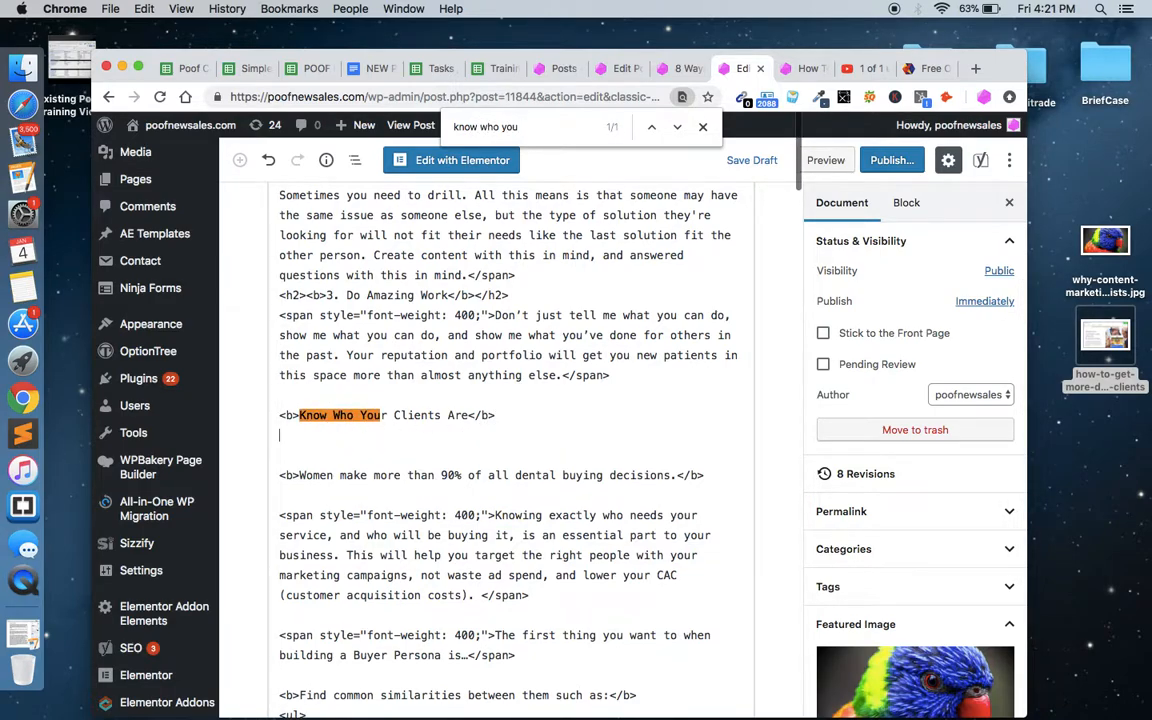
Step: Switch to the POOF MASTER SHEET spreadsheet and open its Code Snippets sheet
click(183, 69)
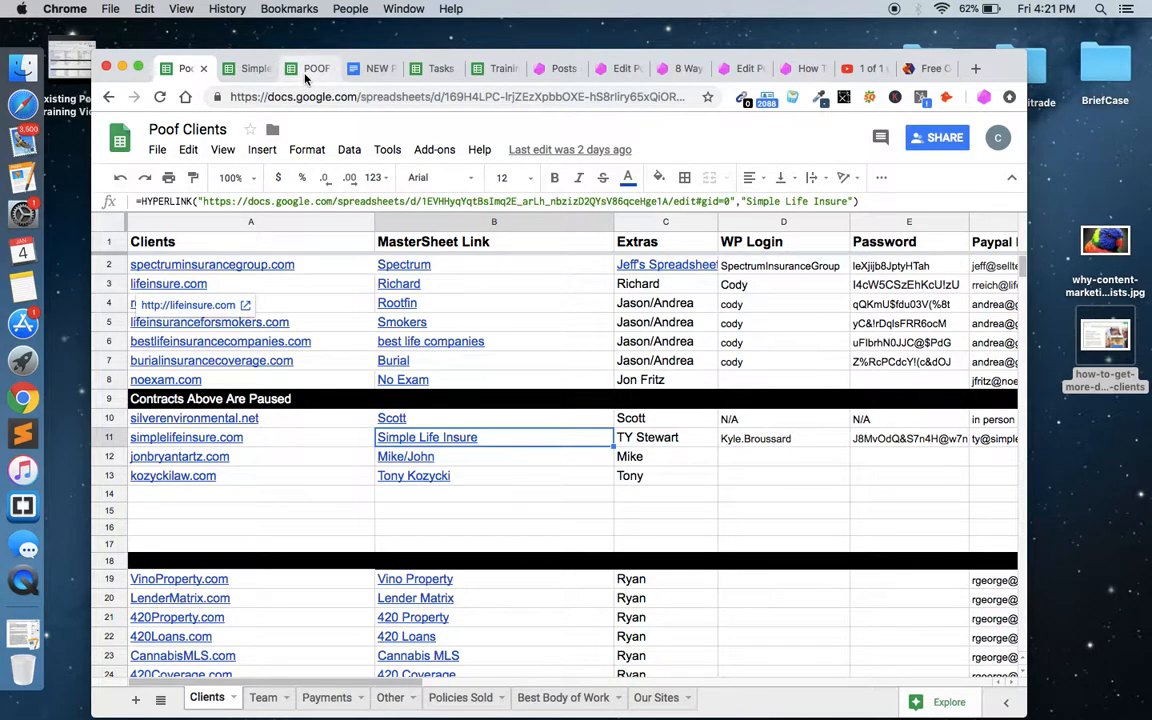
click(306, 72)
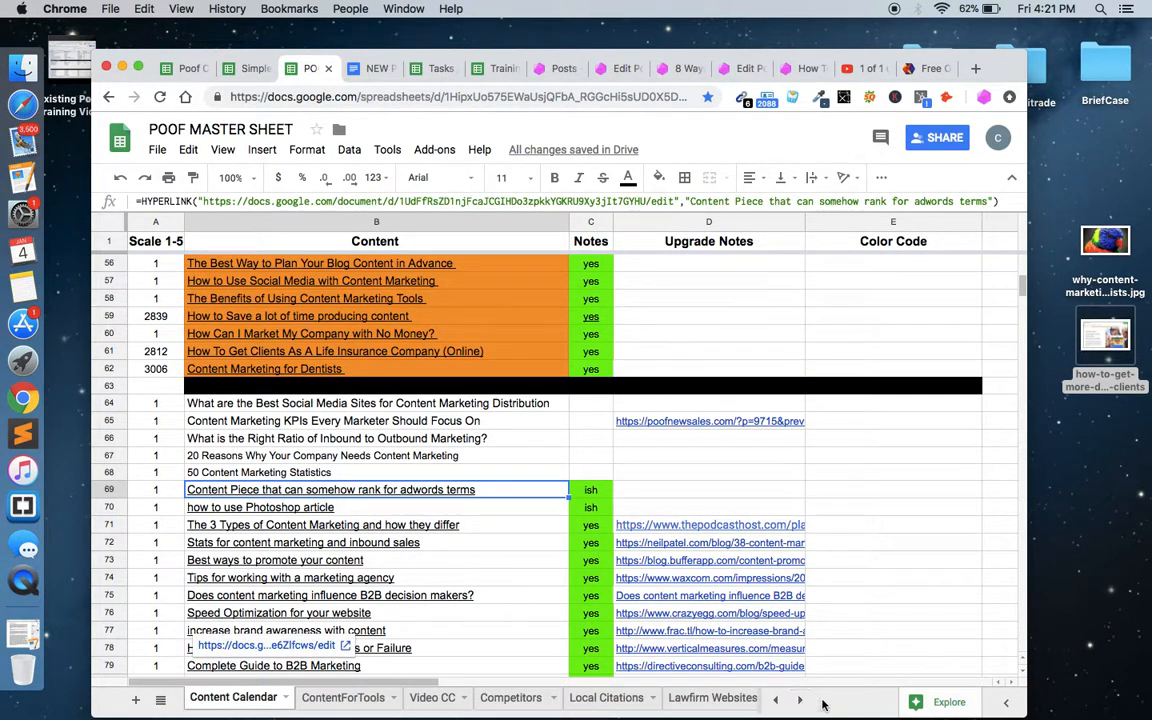
click(801, 700)
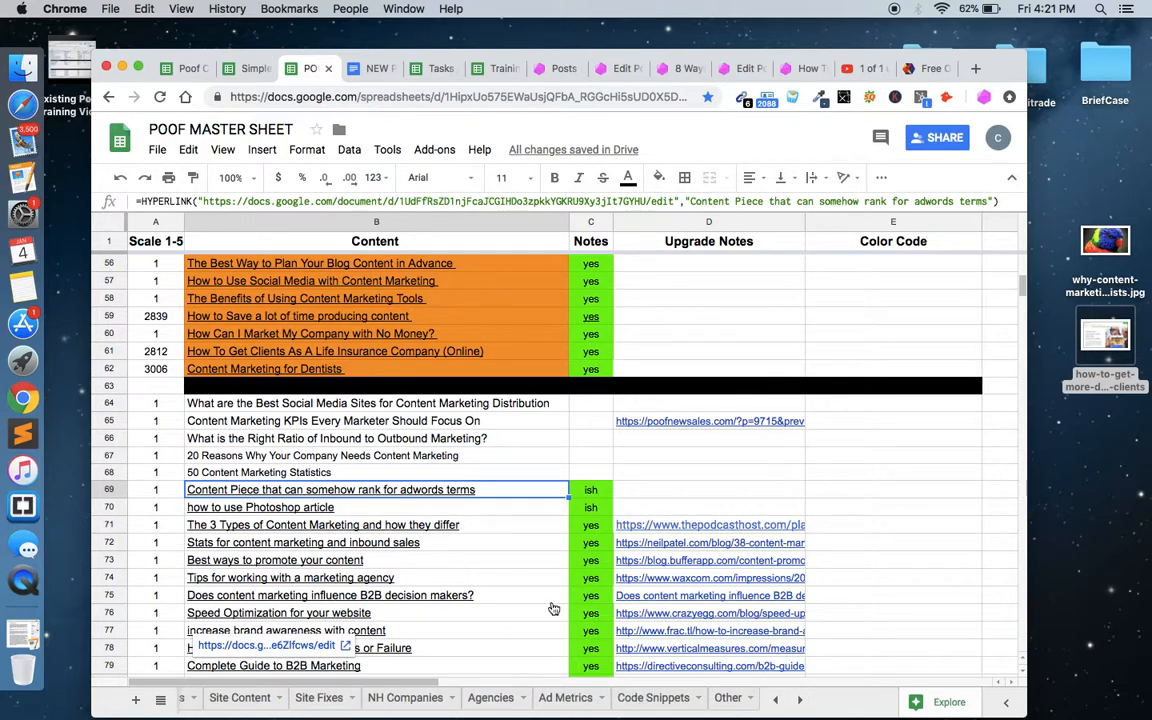
click(623, 696)
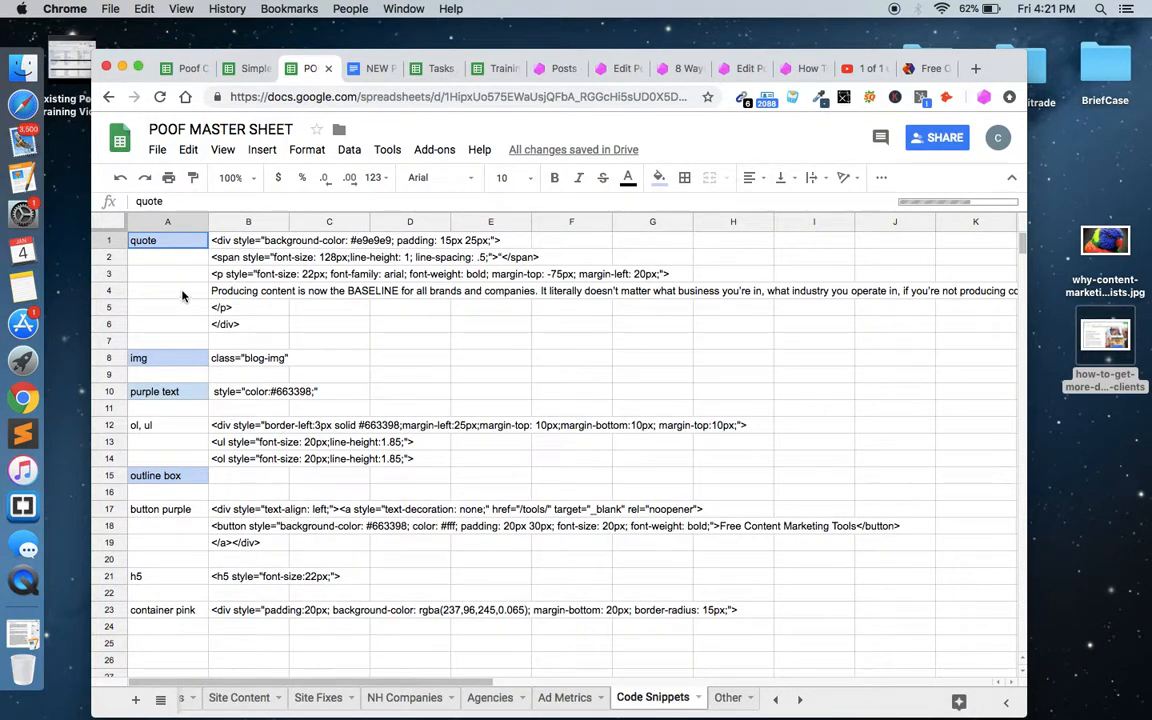
Step: Look through the labelled code snippets, including img, the ol/ul lists, outline box and button purple
click(175, 596)
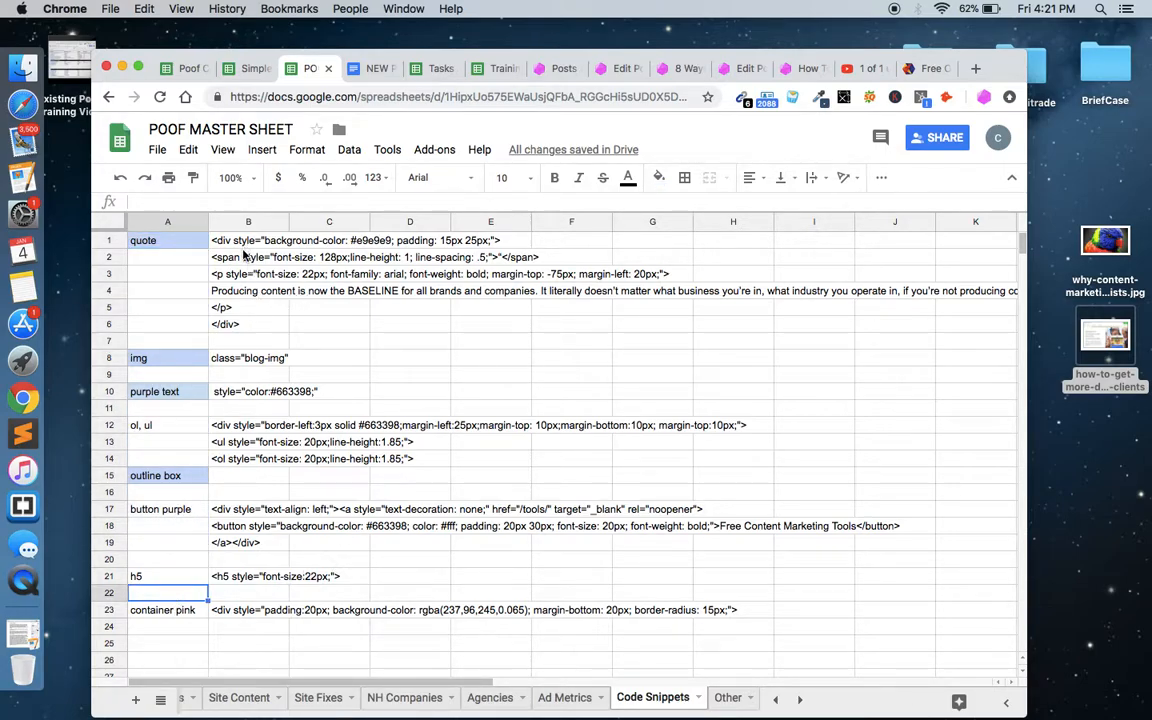
click(167, 221)
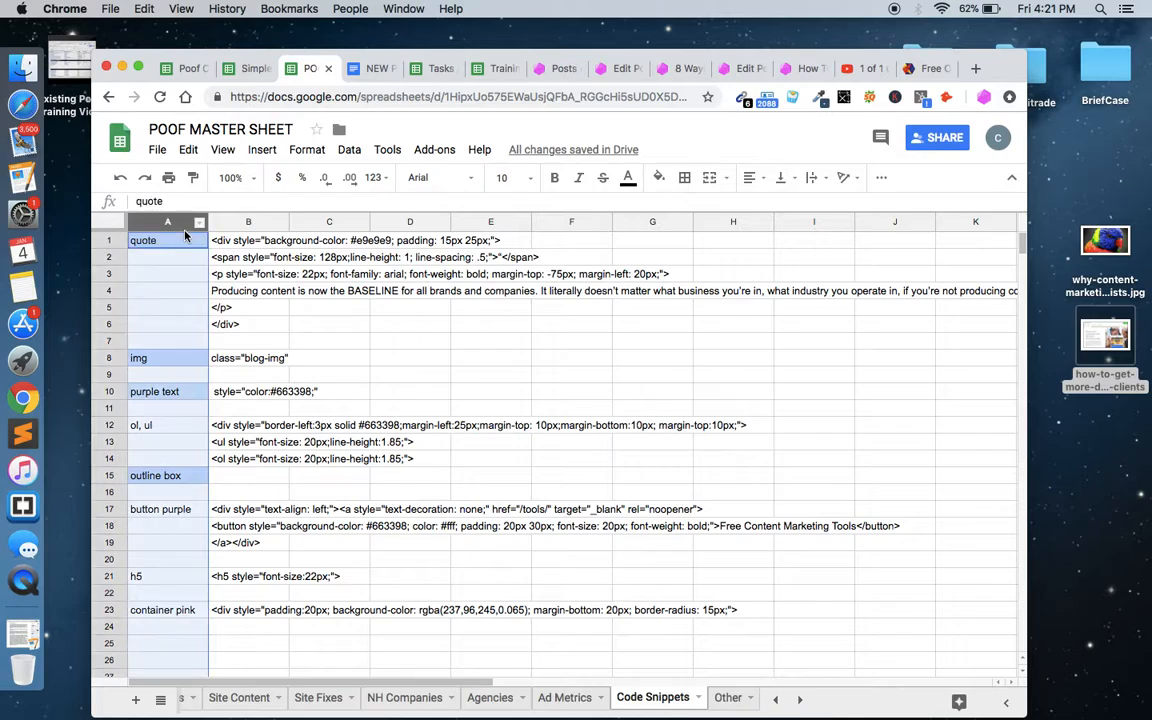
click(221, 340)
click(170, 358)
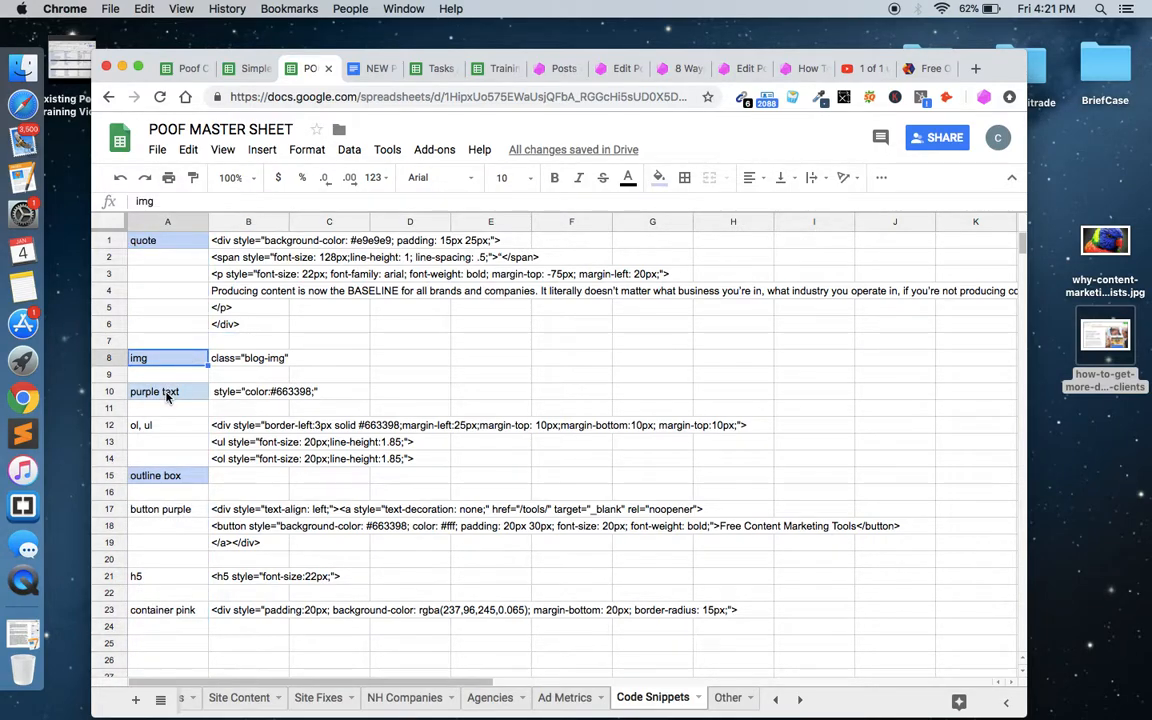
click(166, 432)
click(166, 476)
click(165, 511)
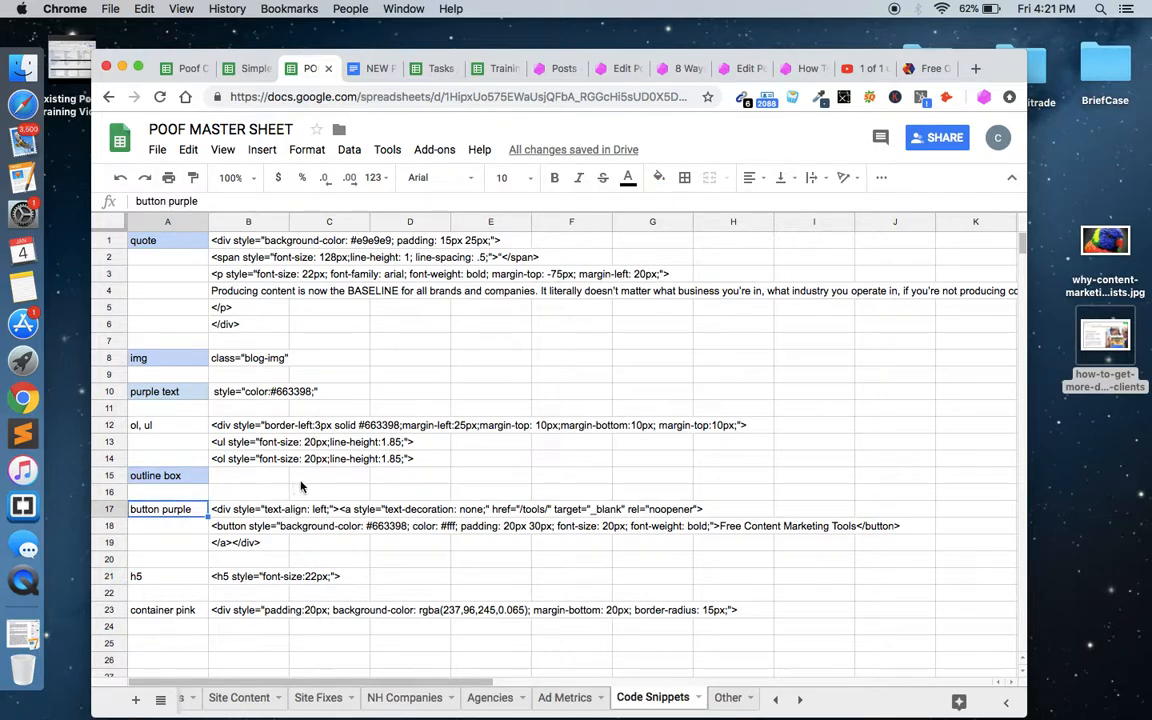
Step: Copy the three code lines of the "button purple" snippet in B17:B19, and select the surrounding snippet rows
drag(226, 511, 227, 545)
key(super+c)
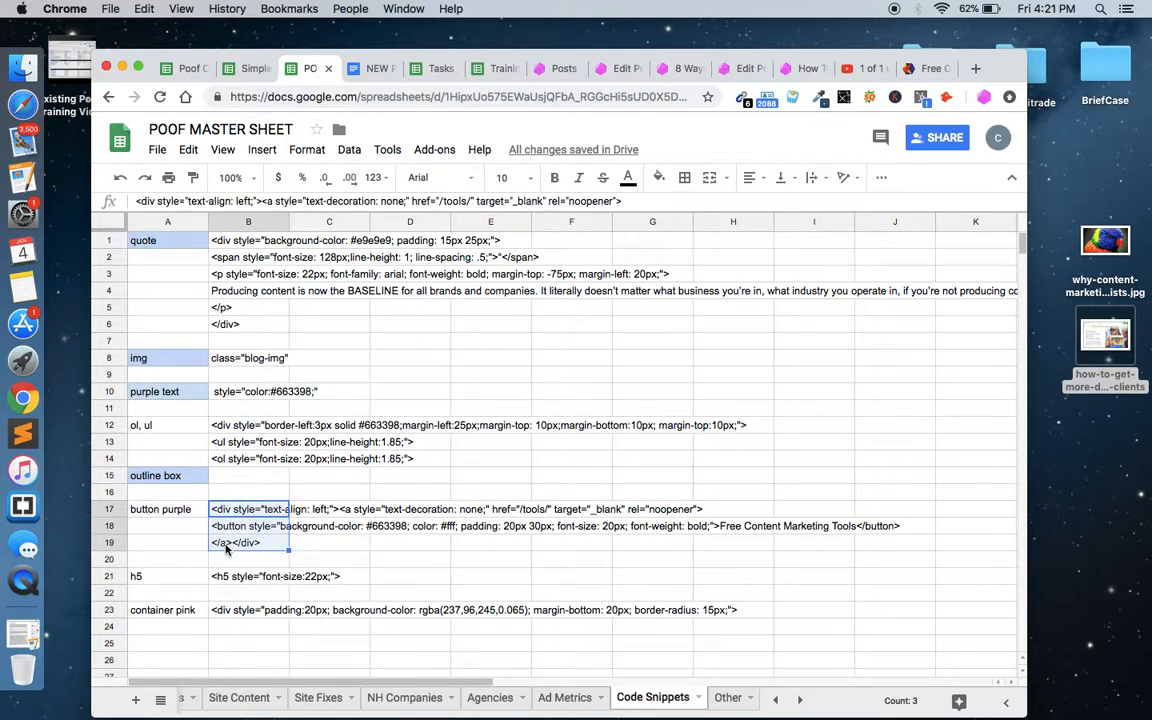
drag(165, 510, 498, 573)
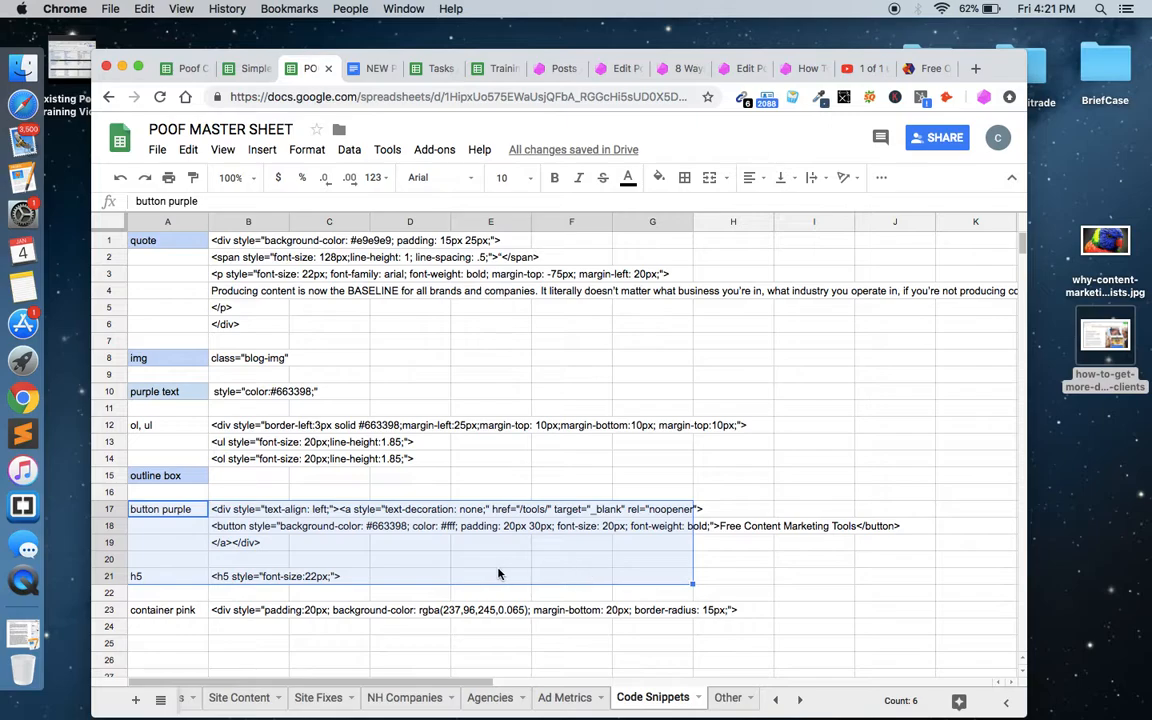
Step: Select the three code lines of the "button purple" snippet in B17:B19 again
click(498, 574)
drag(227, 510, 226, 542)
click(228, 543)
click(228, 509)
click(228, 525)
click(228, 509)
shift+click(240, 542)
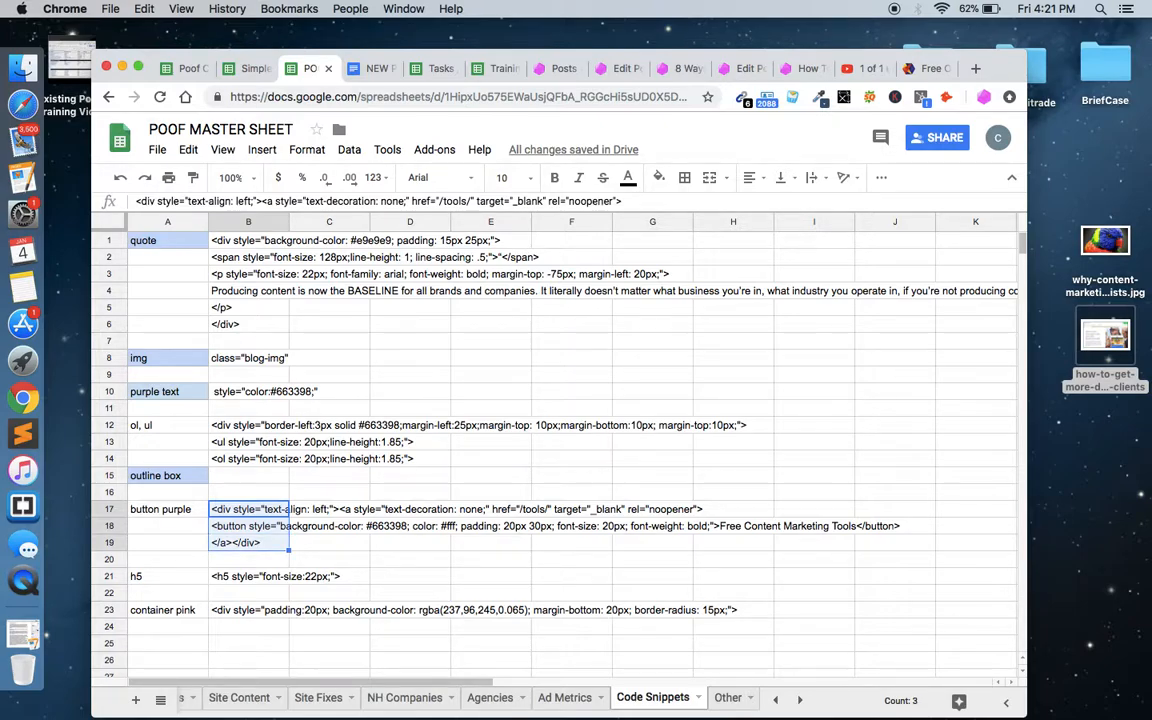
Step: Return to the post's code, paste the purple button snippet below the "Know Who Your Clients Are" line and highlight its tools/ link target
click(742, 68)
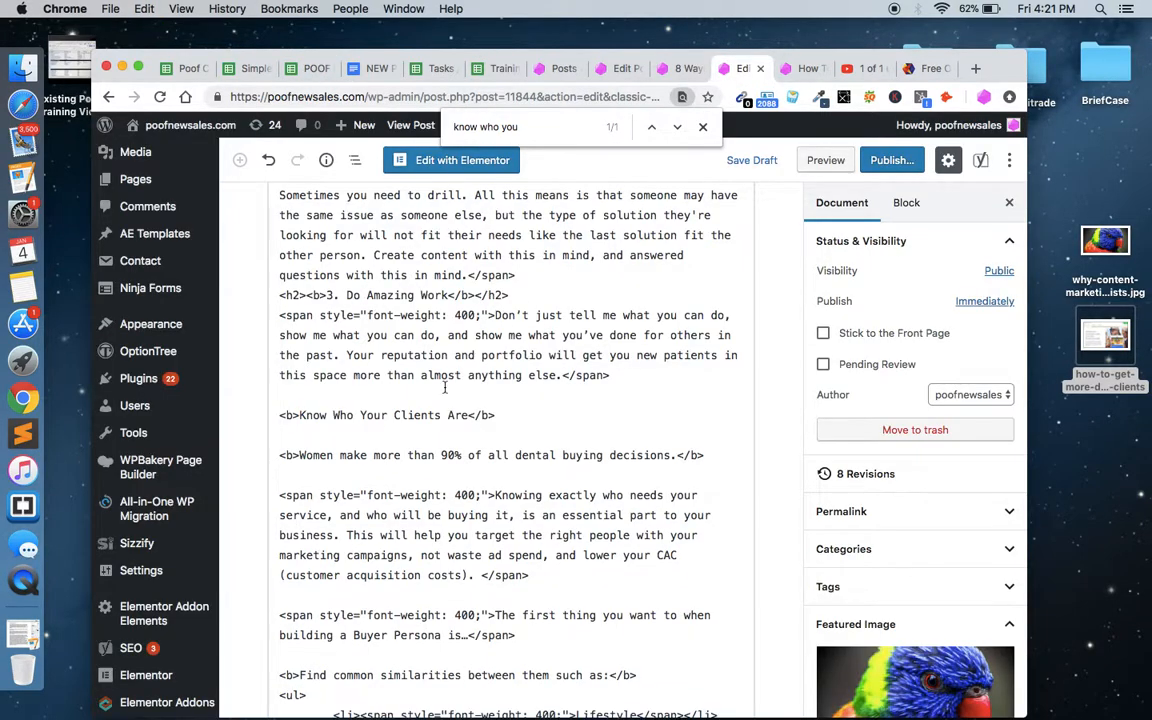
click(1009, 160)
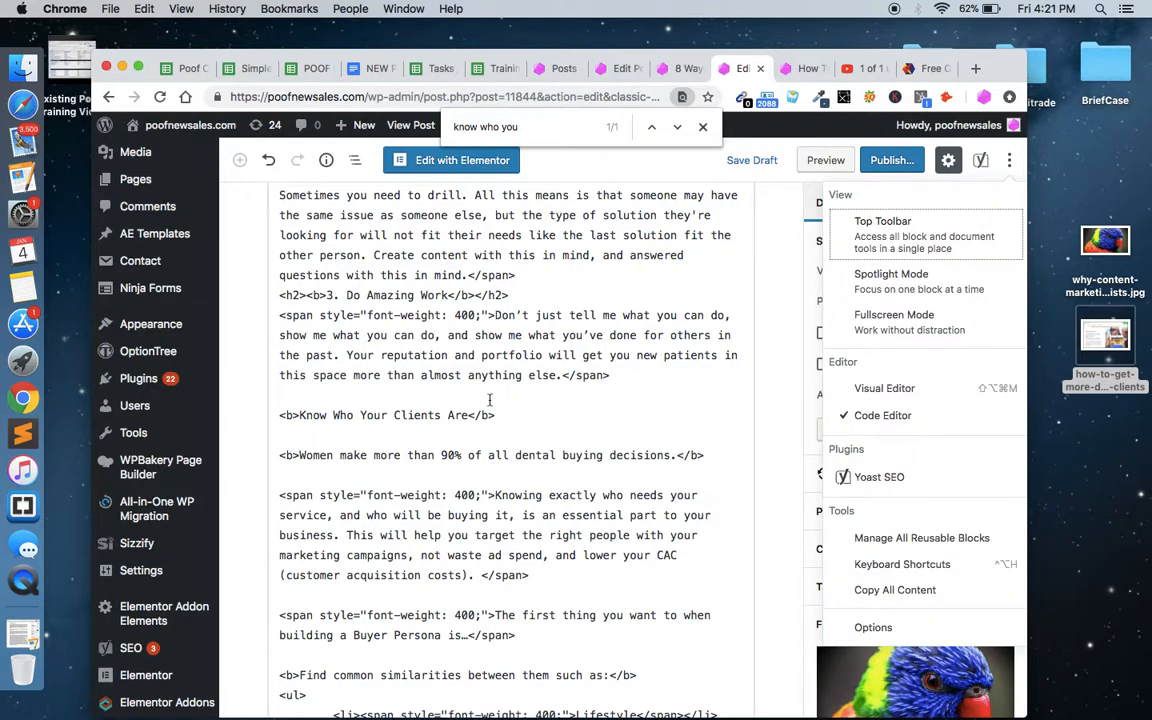
click(418, 434)
key(super+v)
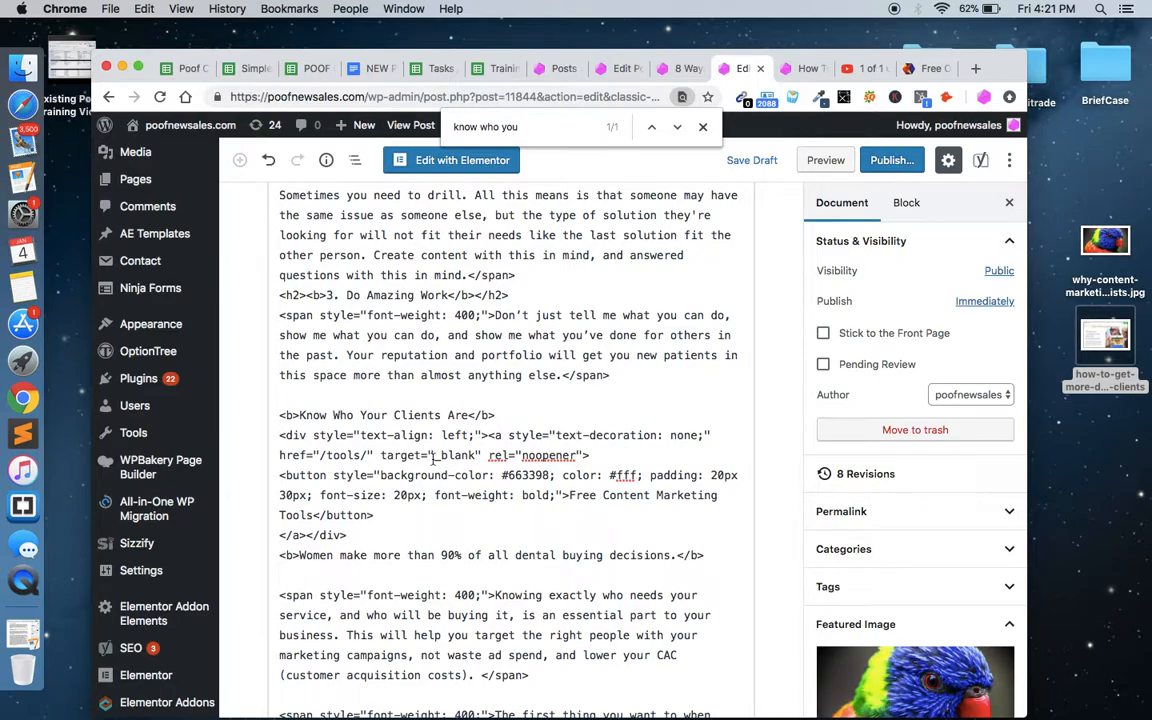
drag(359, 535, 281, 435)
click(465, 421)
drag(366, 455, 324, 456)
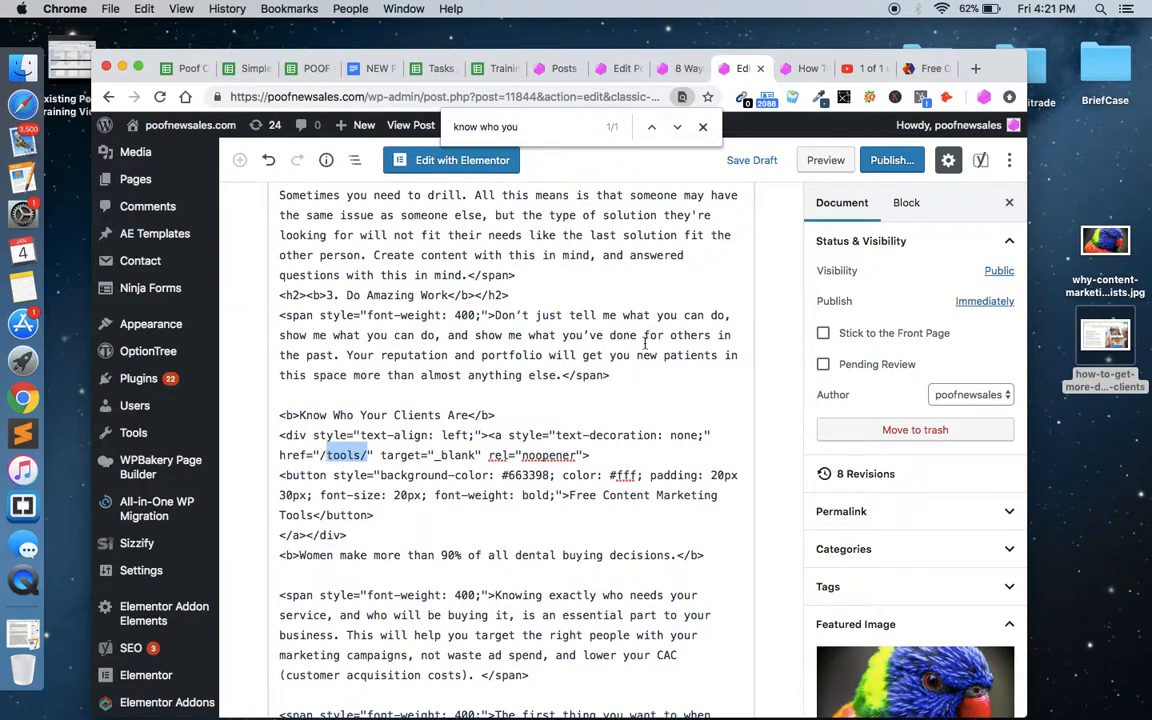
Step: Switch the post to the visual editor and find the purple "Free Content Marketing Tools" button
click(1010, 162)
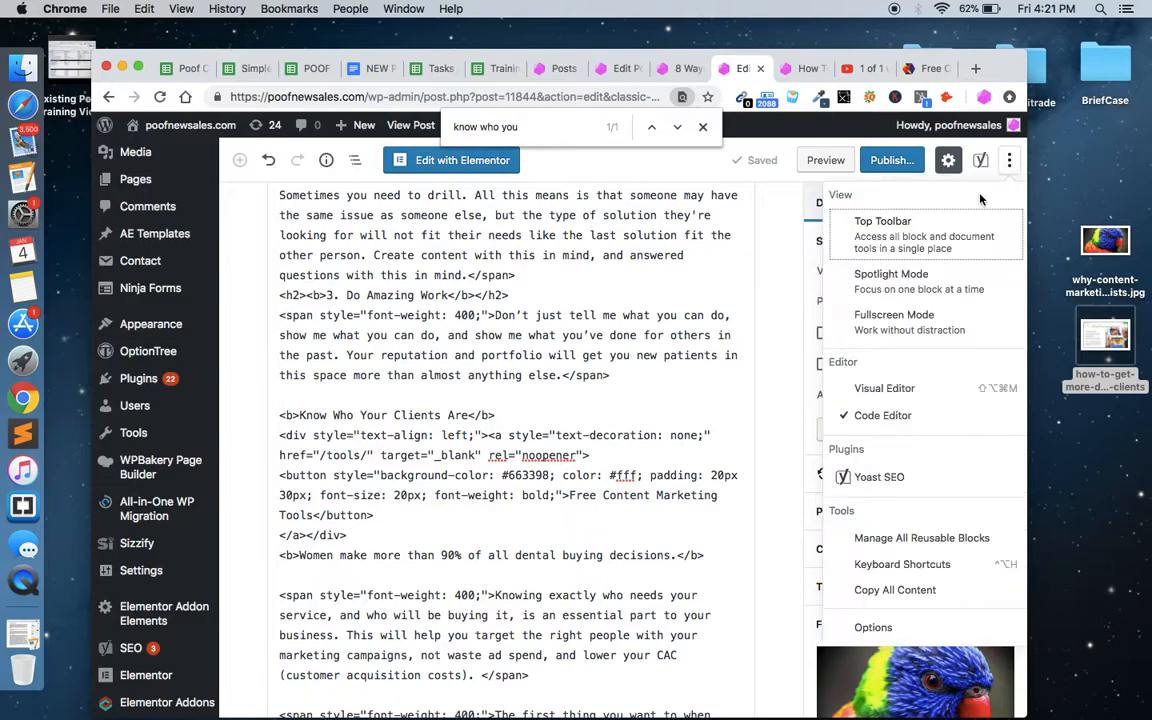
click(885, 390)
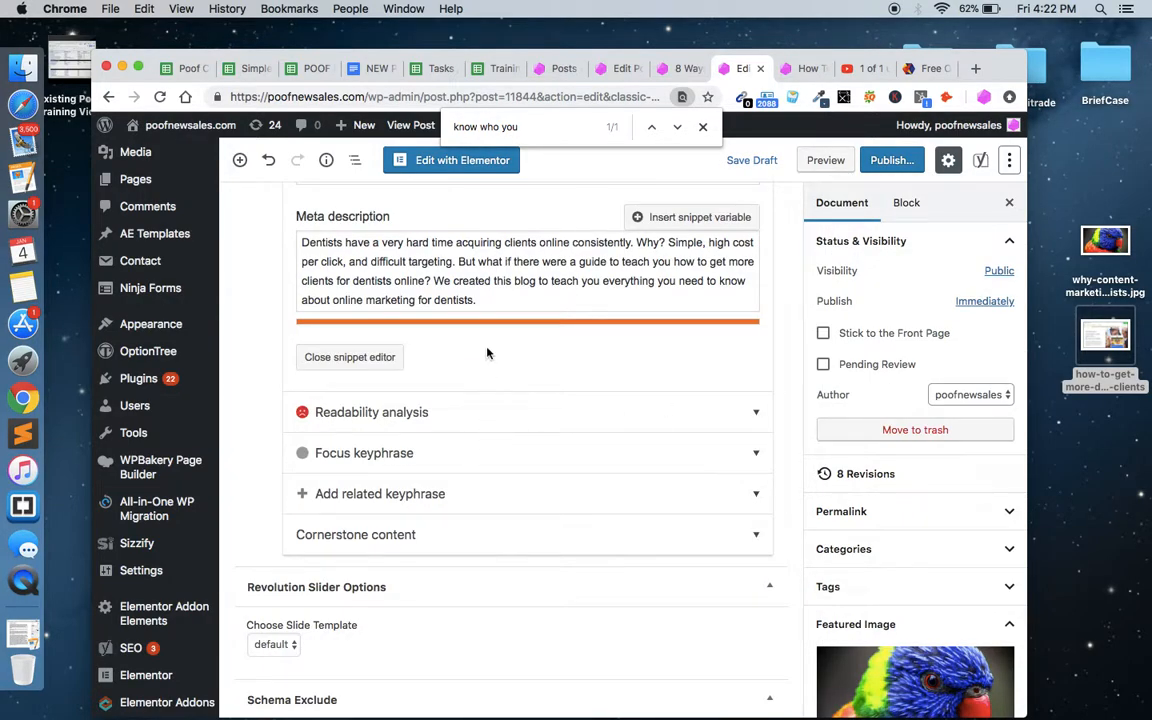
scroll(487, 352, up, 20)
scroll(487, 352, up, 20)
scroll(487, 352, up, 15)
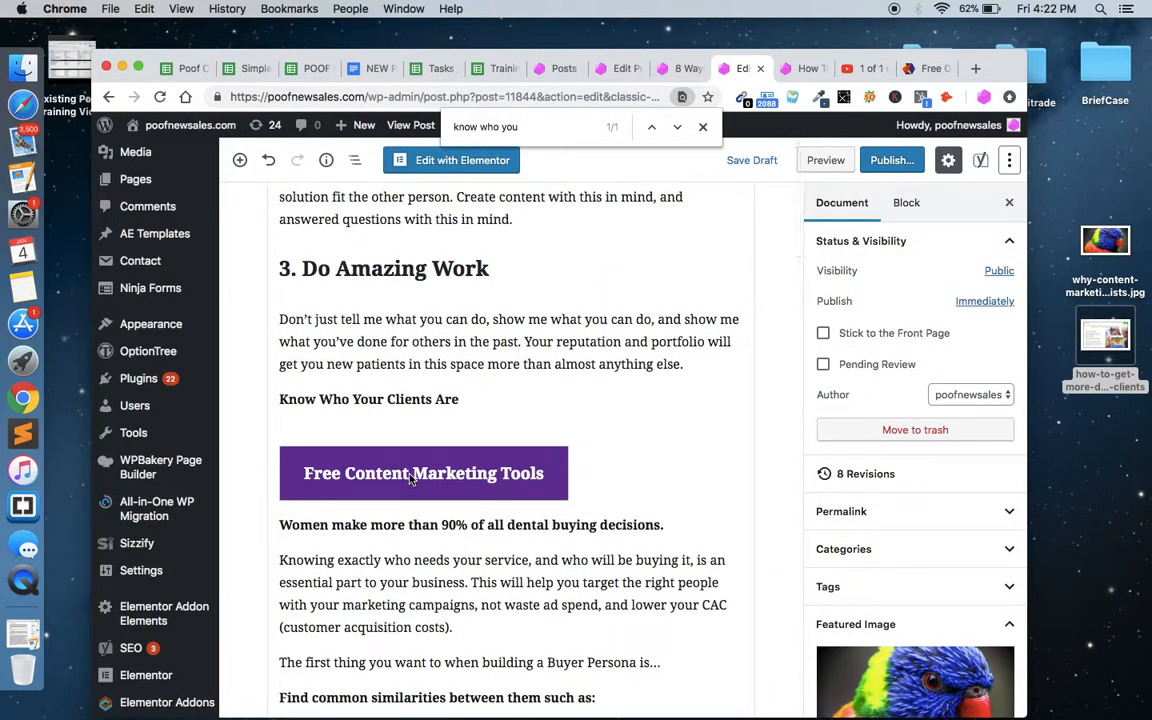
Step: Try to delete the words "Content Marketing Tools" from the purple button's label, and undo the deletion
click(413, 476)
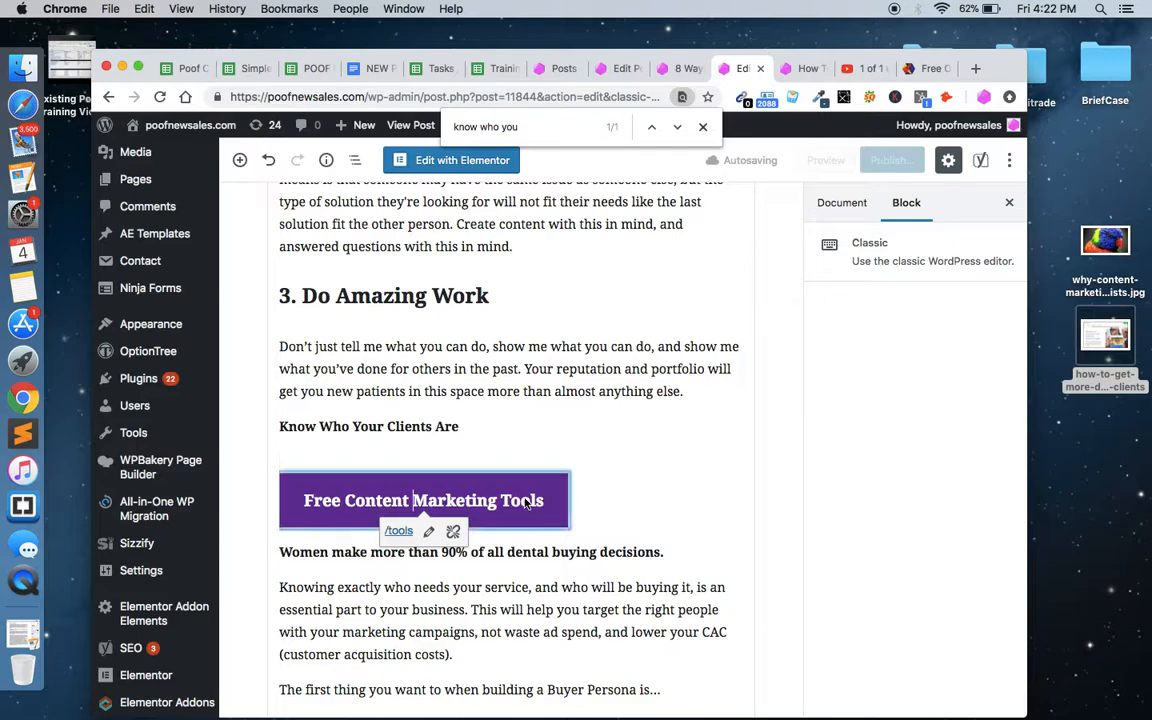
key(super+Right)
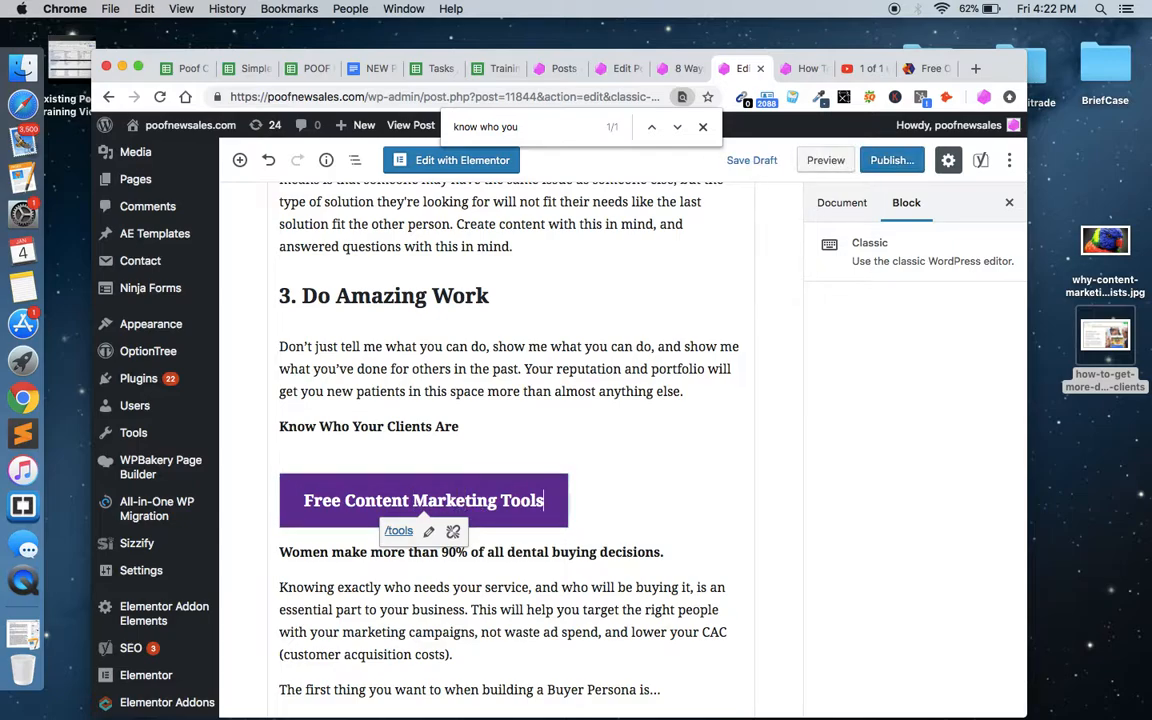
key(BackSpace)
key(BackSpace)
key(BackSpace)
key(BackSpace)
key(BackSpace)
key(BackSpace)
key(BackSpace)
key(BackSpace)
key(BackSpace)
key(BackSpace)
key(BackSpace)
key(BackSpace)
key(BackSpace)
key(BackSpace)
key(BackSpace)
key(BackSpace)
key(BackSpace)
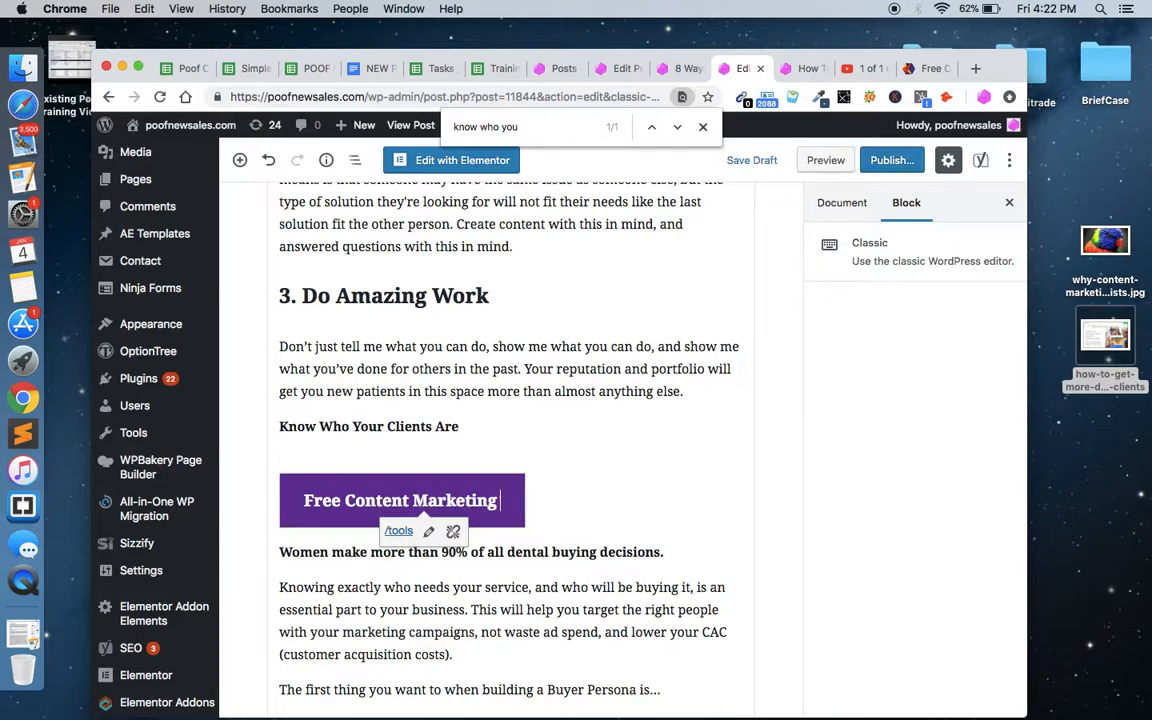
key(BackSpace)
key(BackSpace)
key(BackSpace)
key(BackSpace)
key(BackSpace)
key(BackSpace)
key(BackSpace)
key(BackSpace)
key(BackSpace)
key(BackSpace)
key(BackSpace)
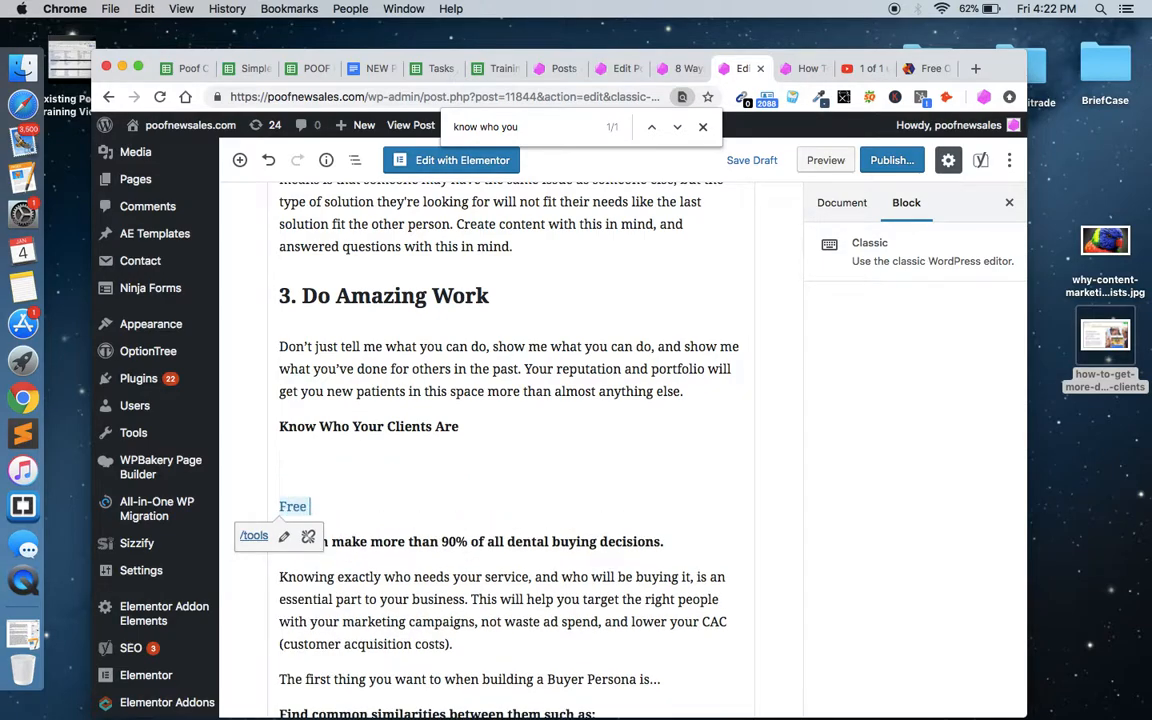
key(super+z)
Step: Delete the purple button's label down to the letter F, removing any stray text beside the button
key(BackSpace)
key(BackSpace)
key(BackSpace)
key(BackSpace)
key(BackSpace)
key(BackSpace)
key(BackSpace)
key(BackSpace)
key(BackSpace)
key(BackSpace)
key(BackSpace)
key(BackSpace)
key(BackSpace)
key(BackSpace)
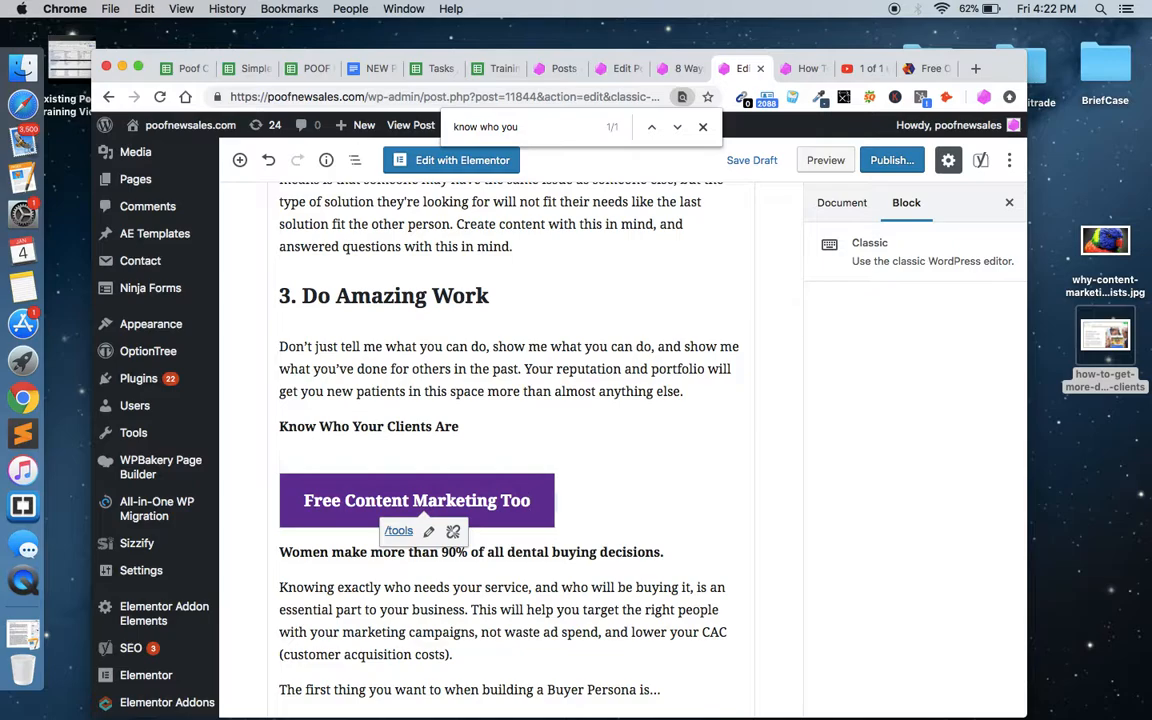
key(BackSpace)
key(BackSpace)
key(BackSpace)
key(BackSpace)
key(BackSpace)
key(BackSpace)
key(BackSpace)
key(BackSpace)
key(BackSpace)
key(BackSpace)
key(BackSpace)
key(BackSpace)
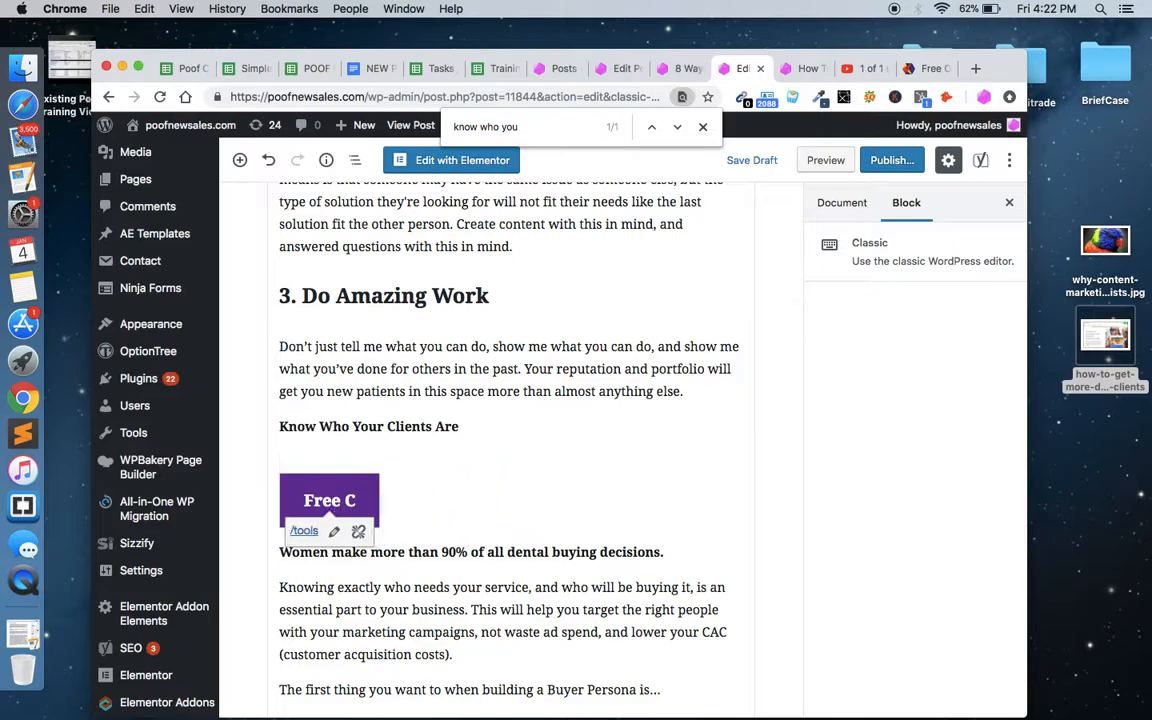
key(BackSpace)
text(Fr)
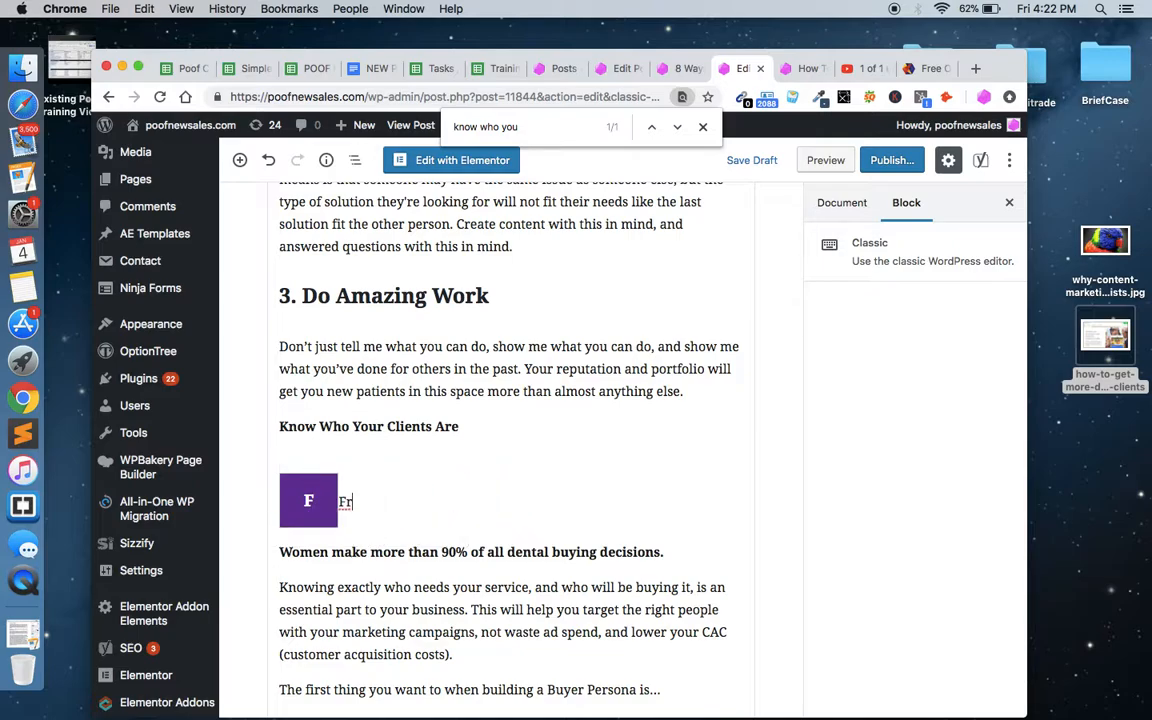
key(BackSpace)
key(BackSpace)
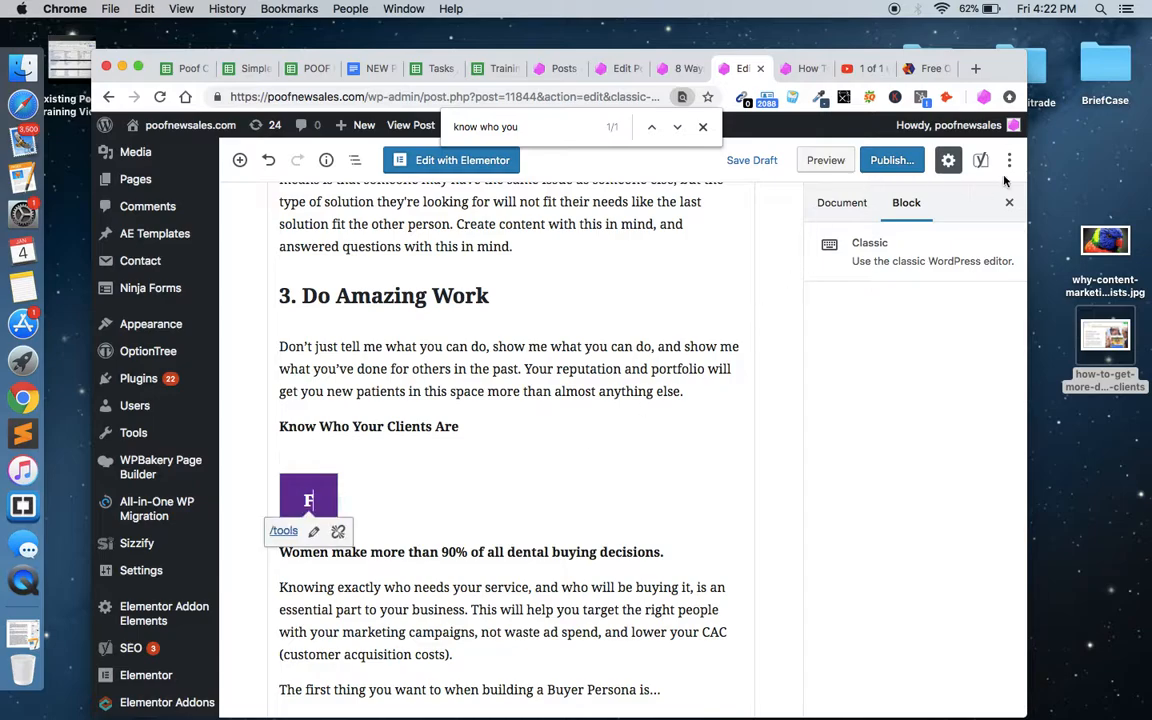
Step: Switch to the code editor, find "<div" and complete the button's label as "Free Pizza"
click(1011, 163)
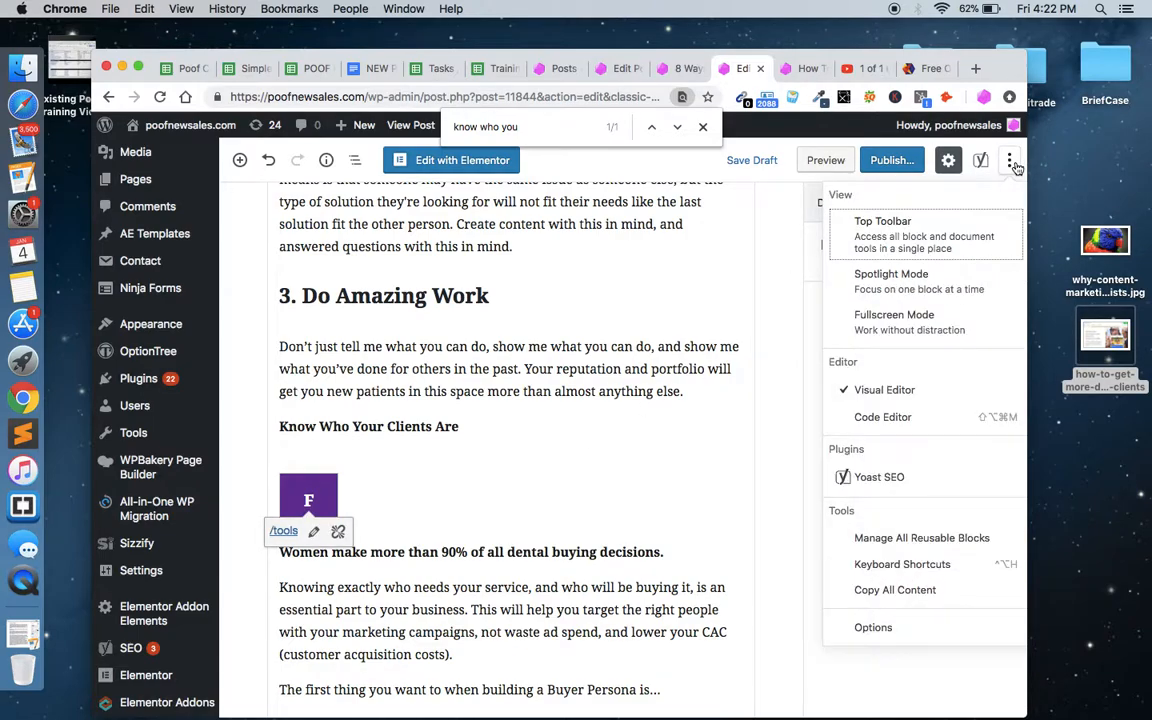
click(884, 418)
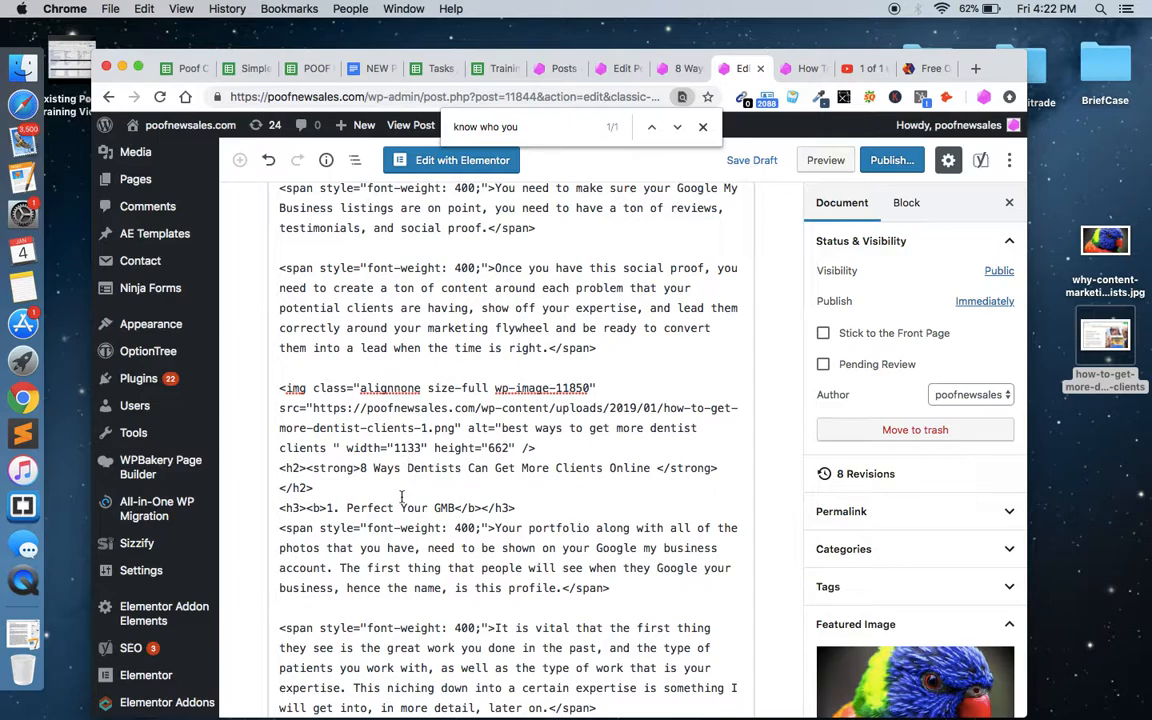
key(ctrl+f)
text(<div)
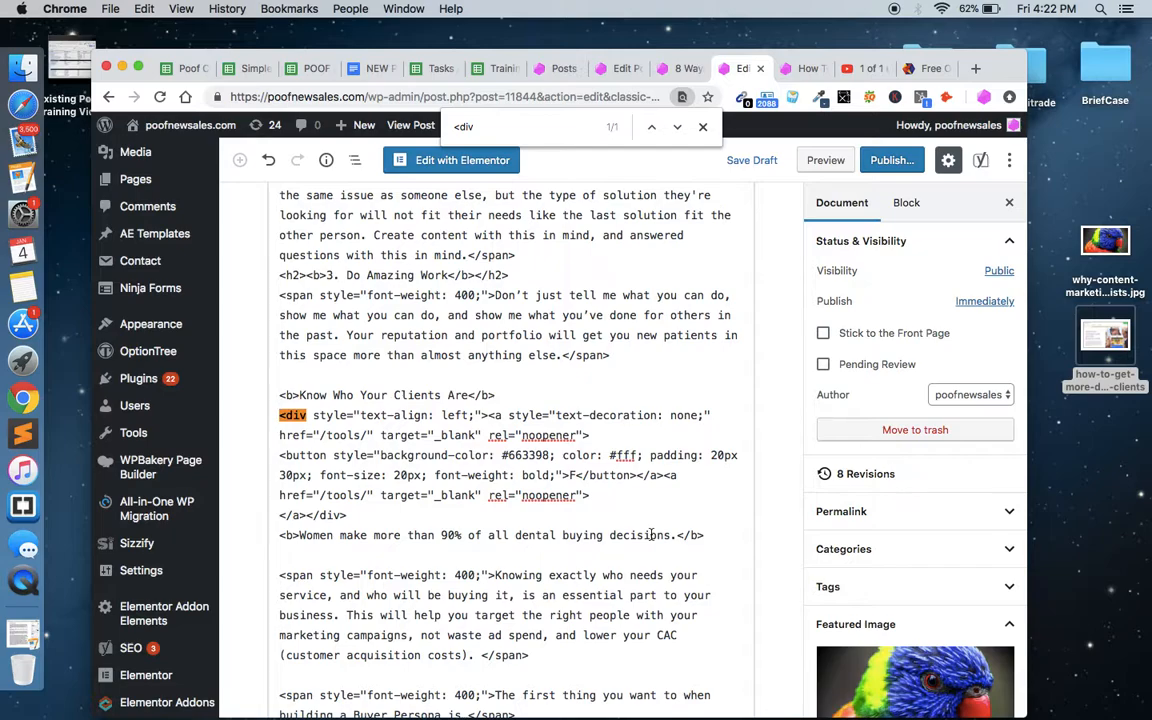
text(ree Pizza)
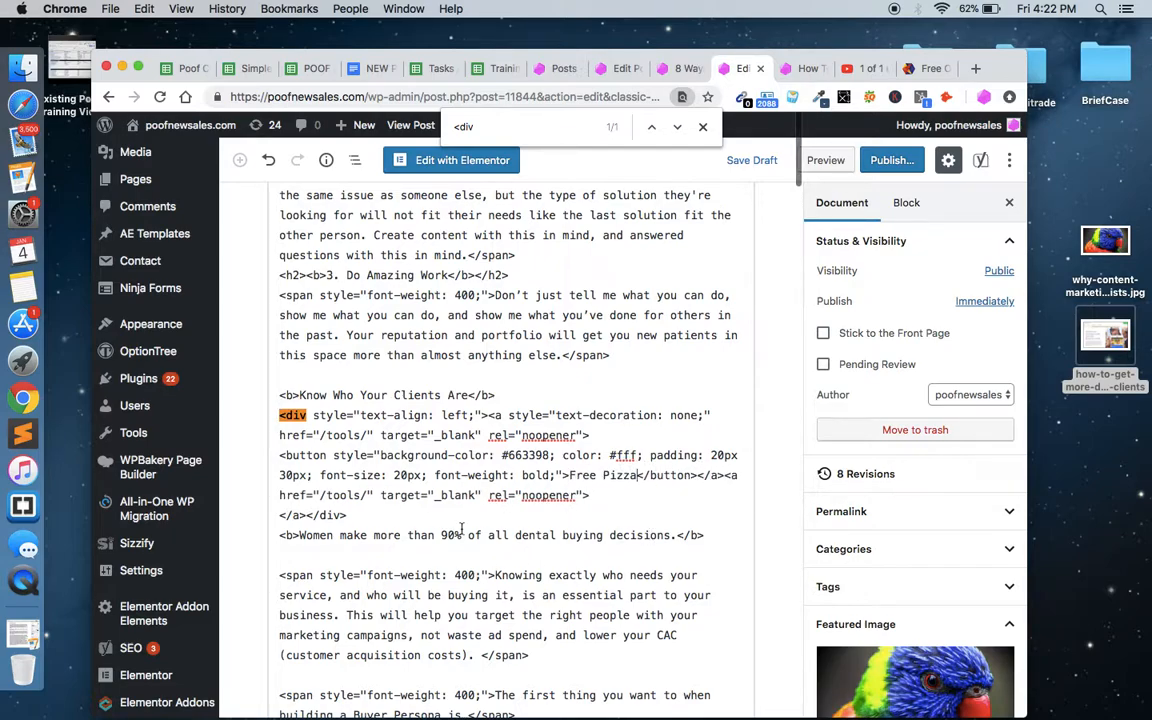
double_click(343, 496)
click(365, 497)
Step: Switch the post back to the visual editor and find the "Free Pizza" button below "Know Who Your Clients Are"
click(1012, 168)
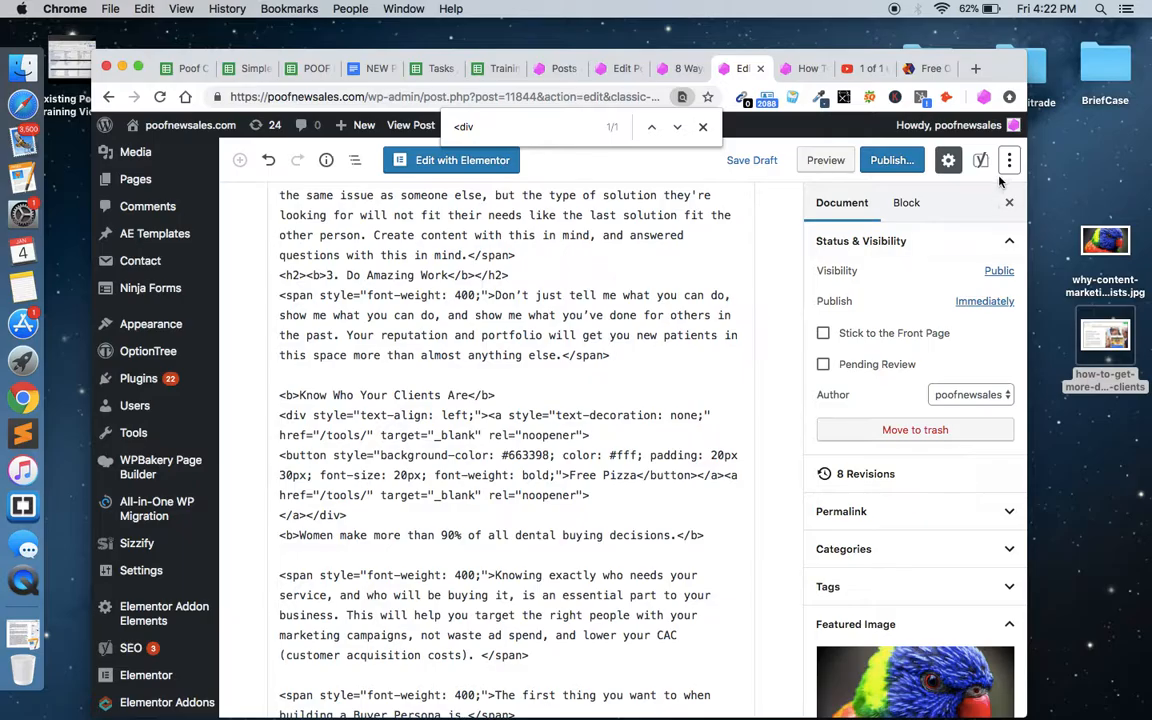
click(1009, 160)
click(815, 386)
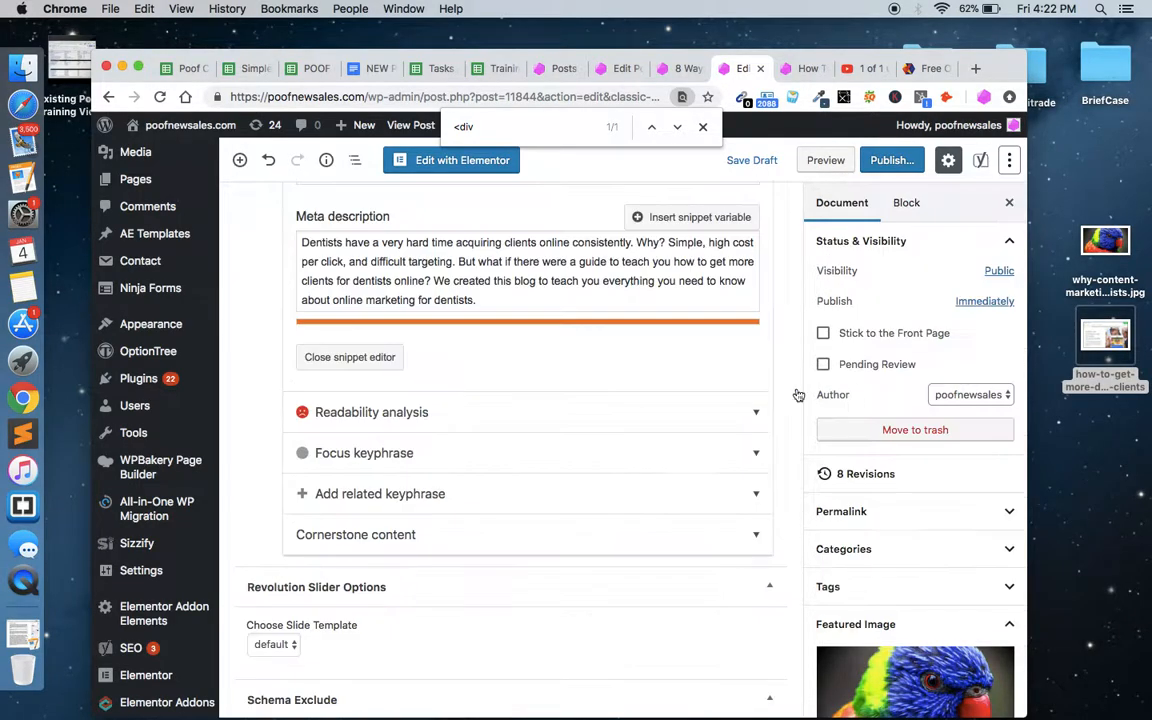
scroll(403, 344, up, 20)
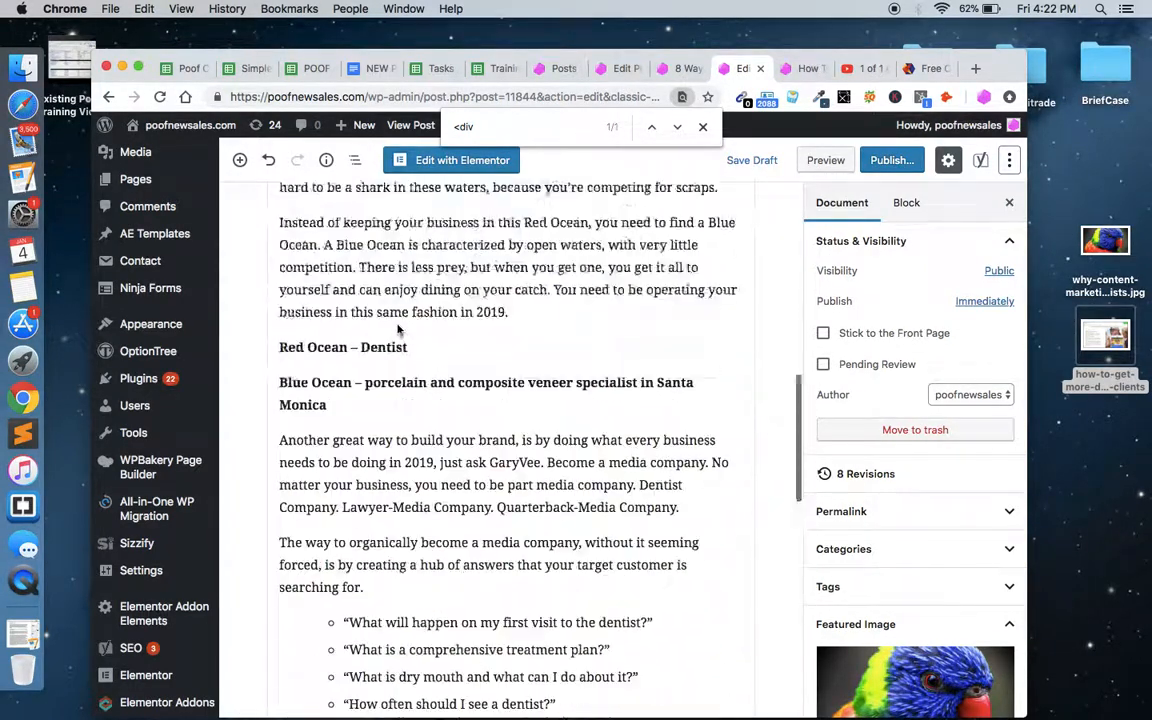
scroll(398, 331, up, 15)
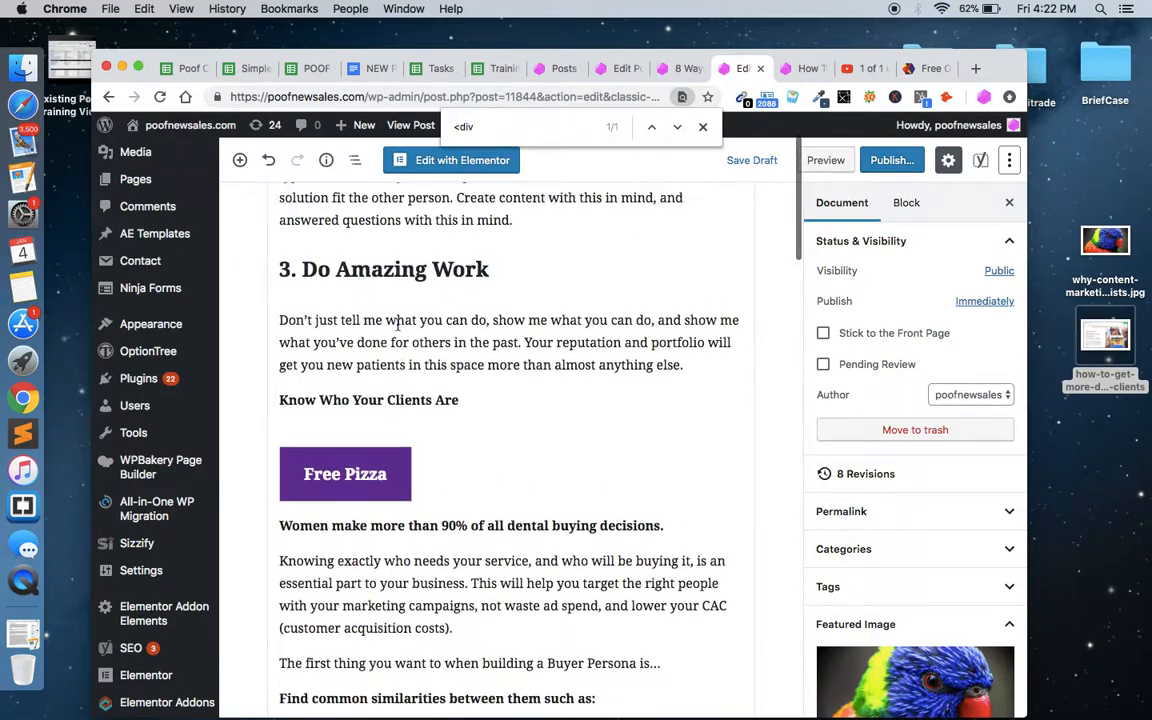
click(365, 468)
click(383, 531)
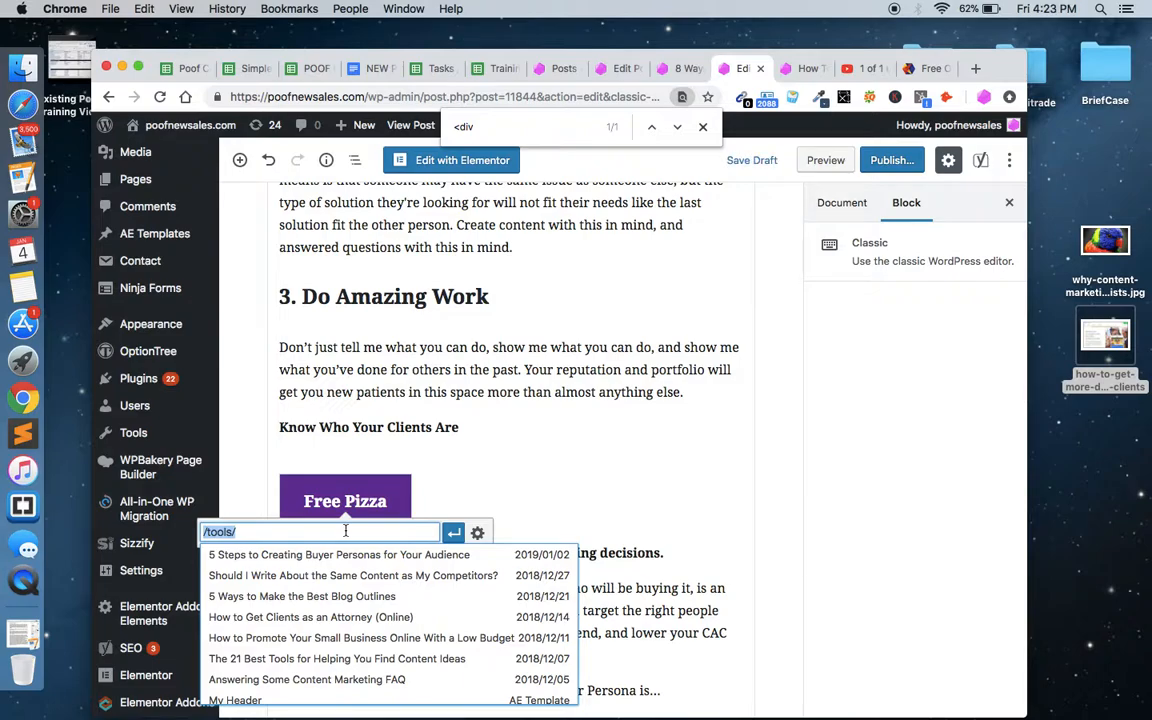
text(/)
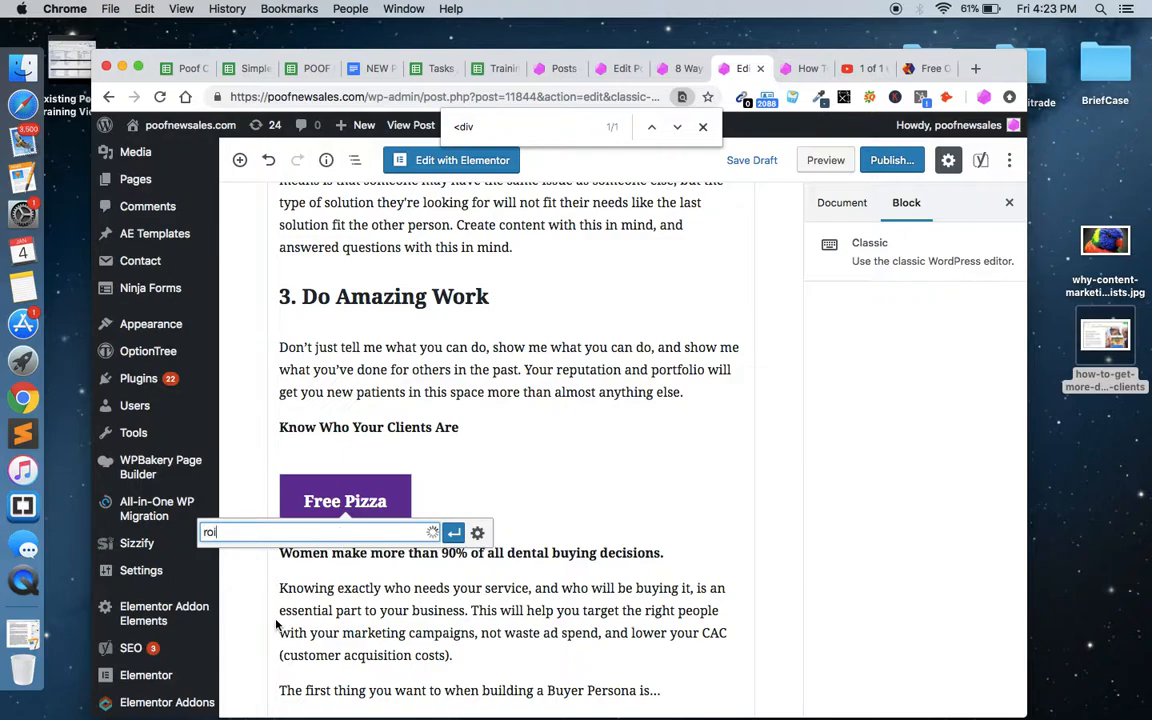
click(316, 555)
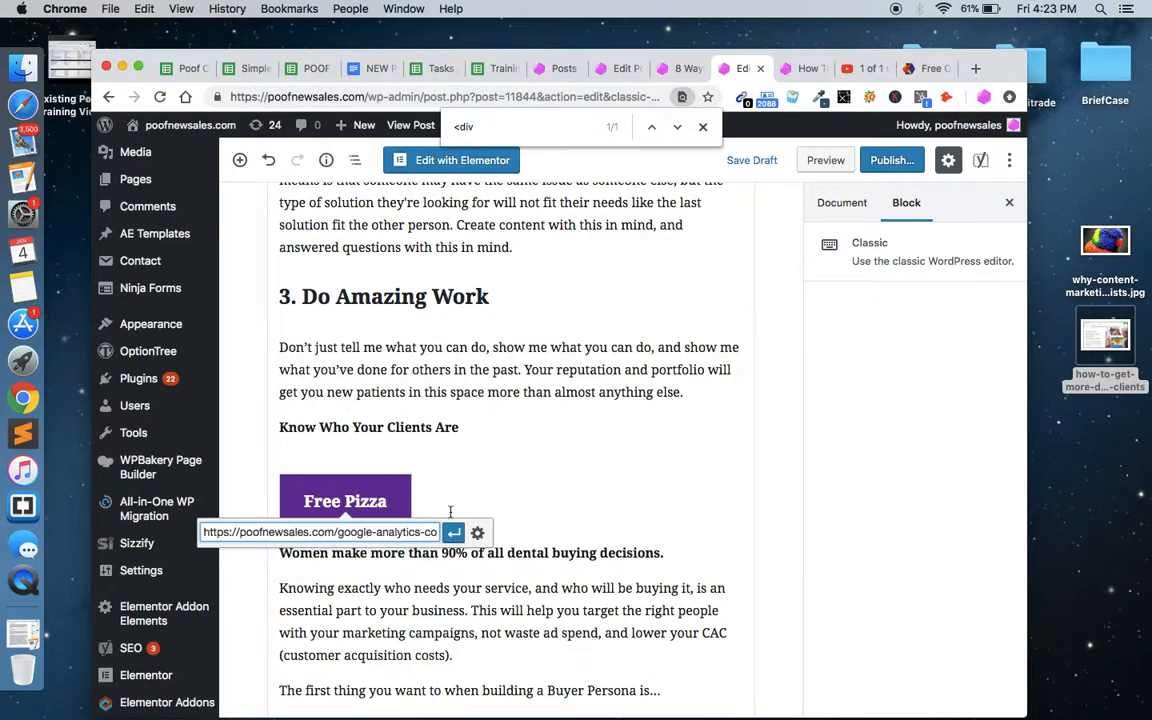
key(super+a)
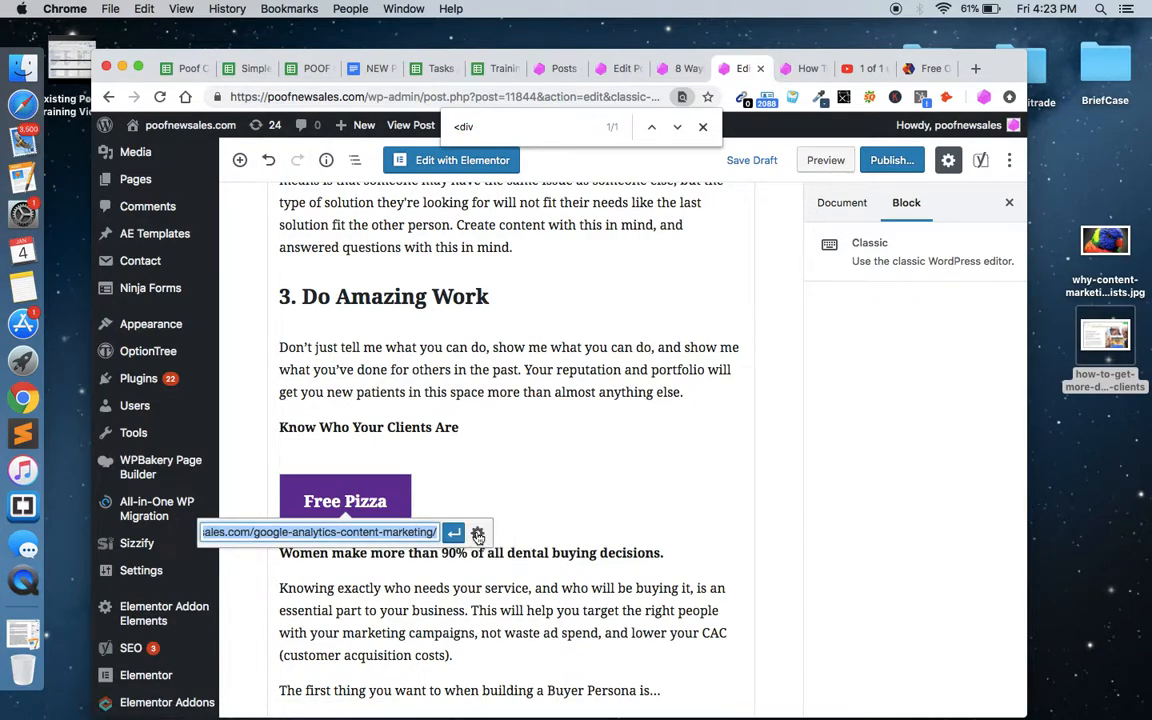
click(480, 534)
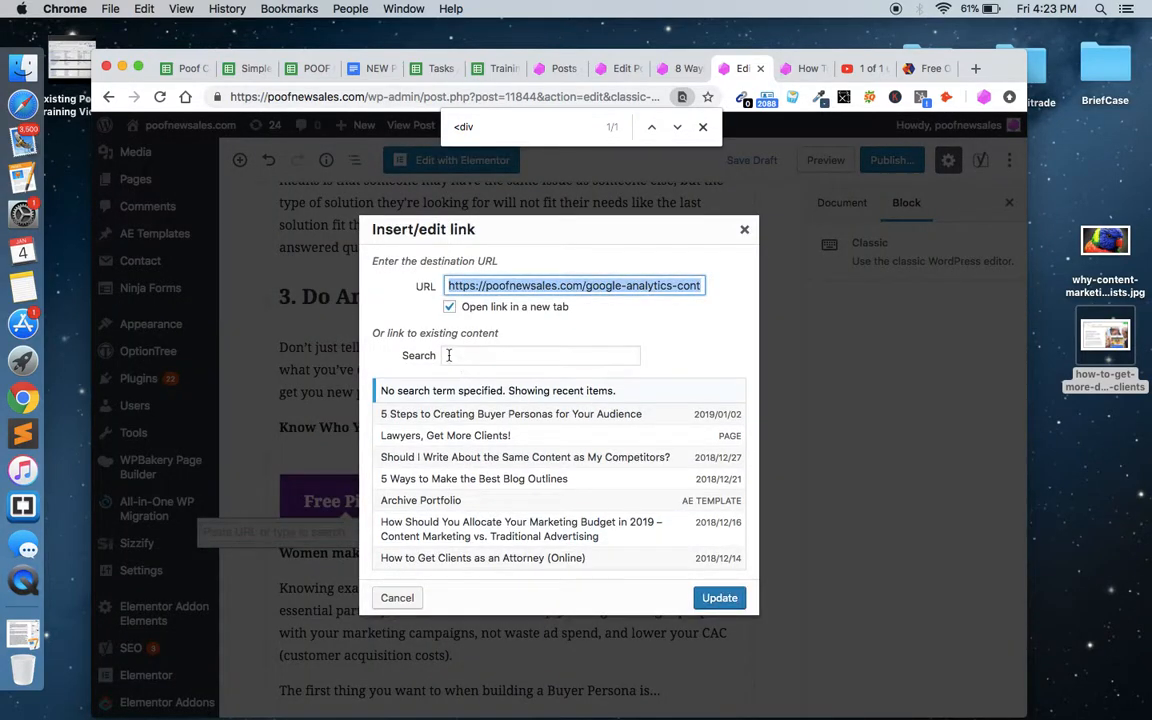
click(720, 603)
Step: Save the post's changes for preview, reload the preview page and find the "Free Pizza" button
click(838, 158)
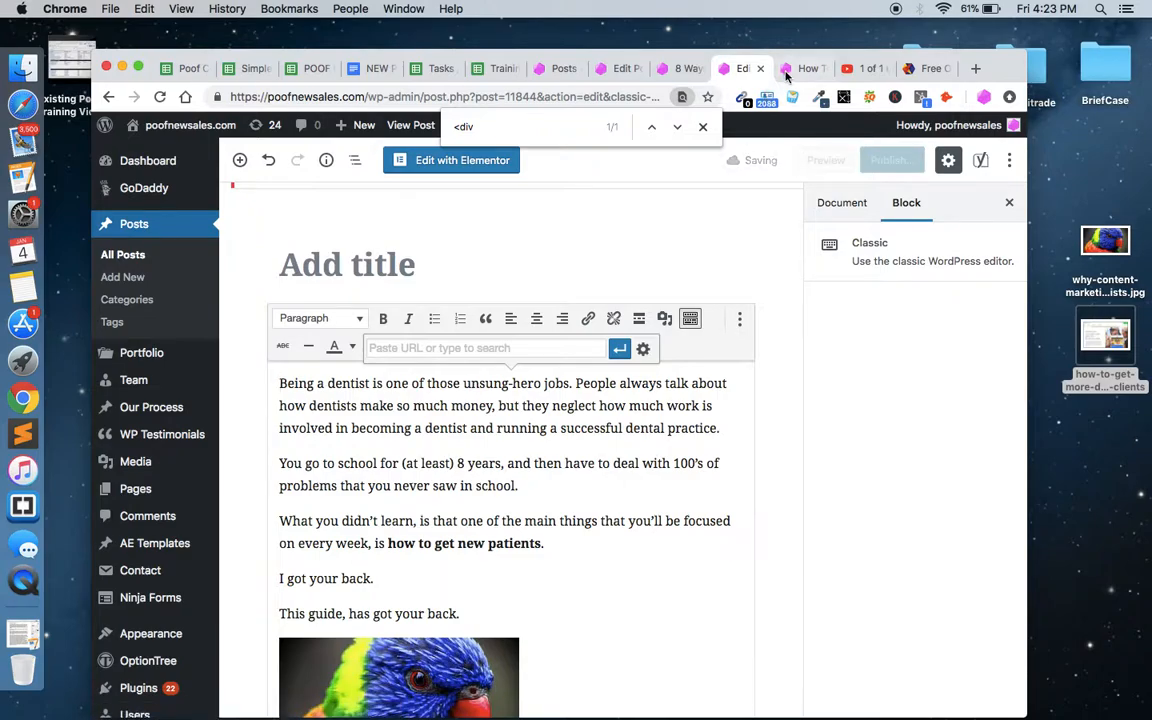
click(152, 93)
mouse_move(348, 267)
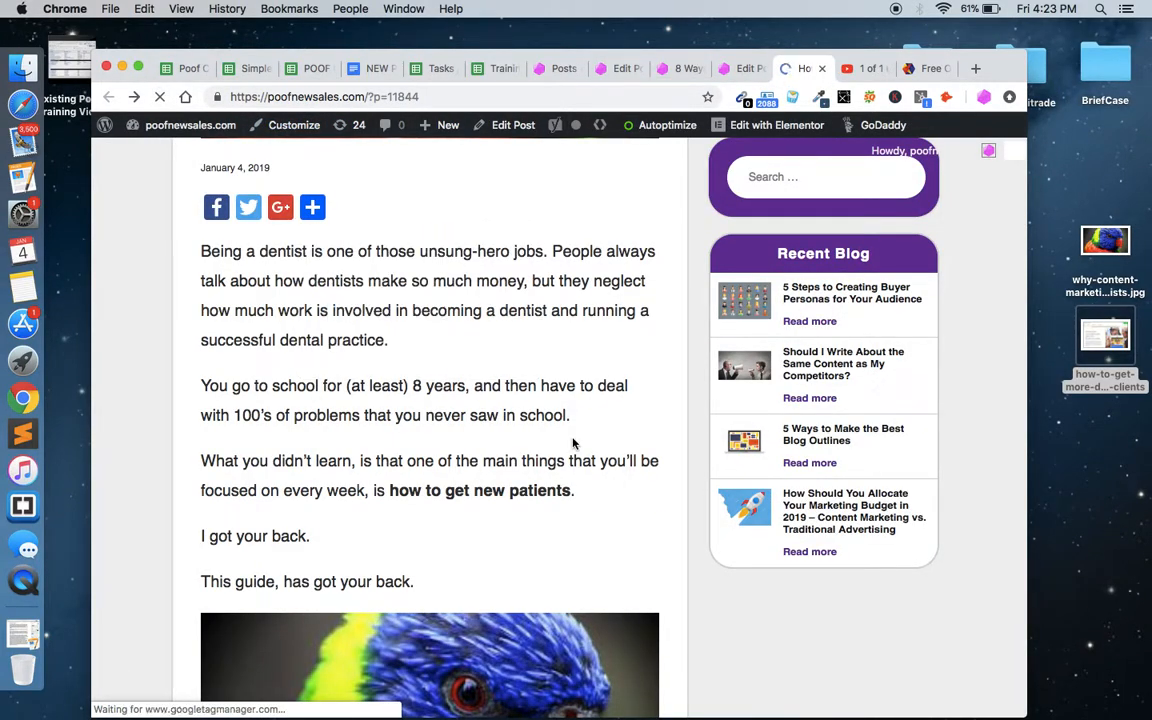
scroll(566, 515, down, 10)
scroll(566, 515, down, 15)
scroll(566, 510, down, 4)
scroll(566, 512, up, 4)
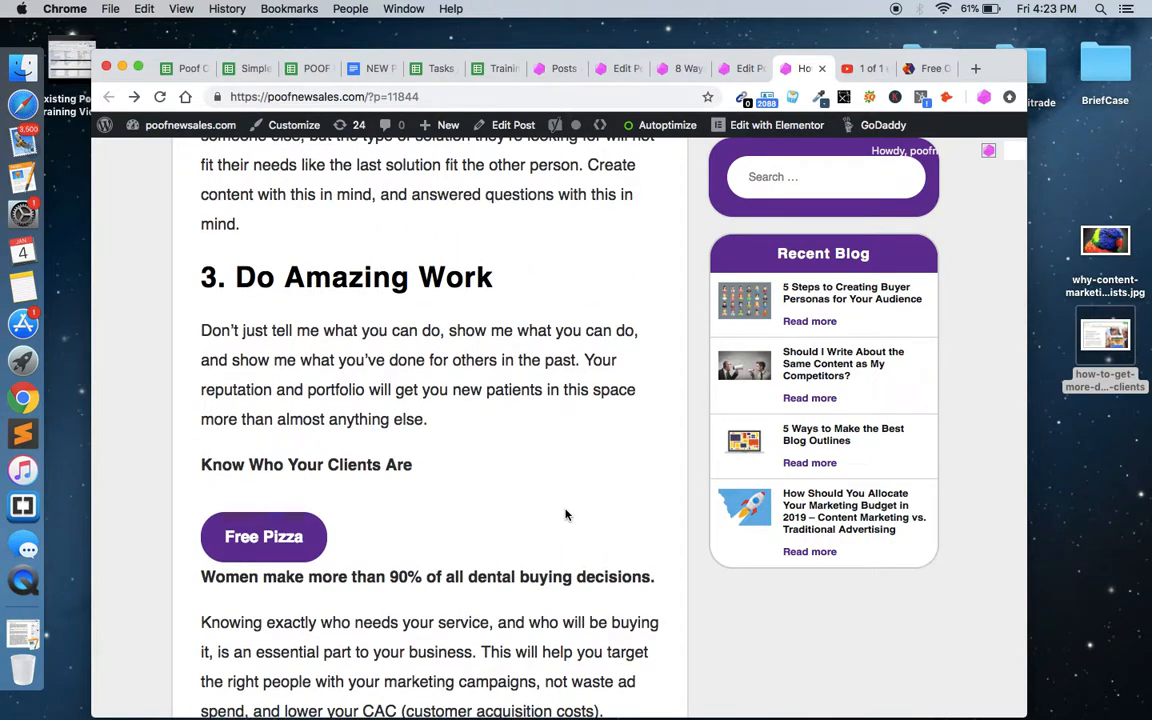
Step: Test the "Free Pizza" button's link in the preview and skim the page it opens
click(260, 535)
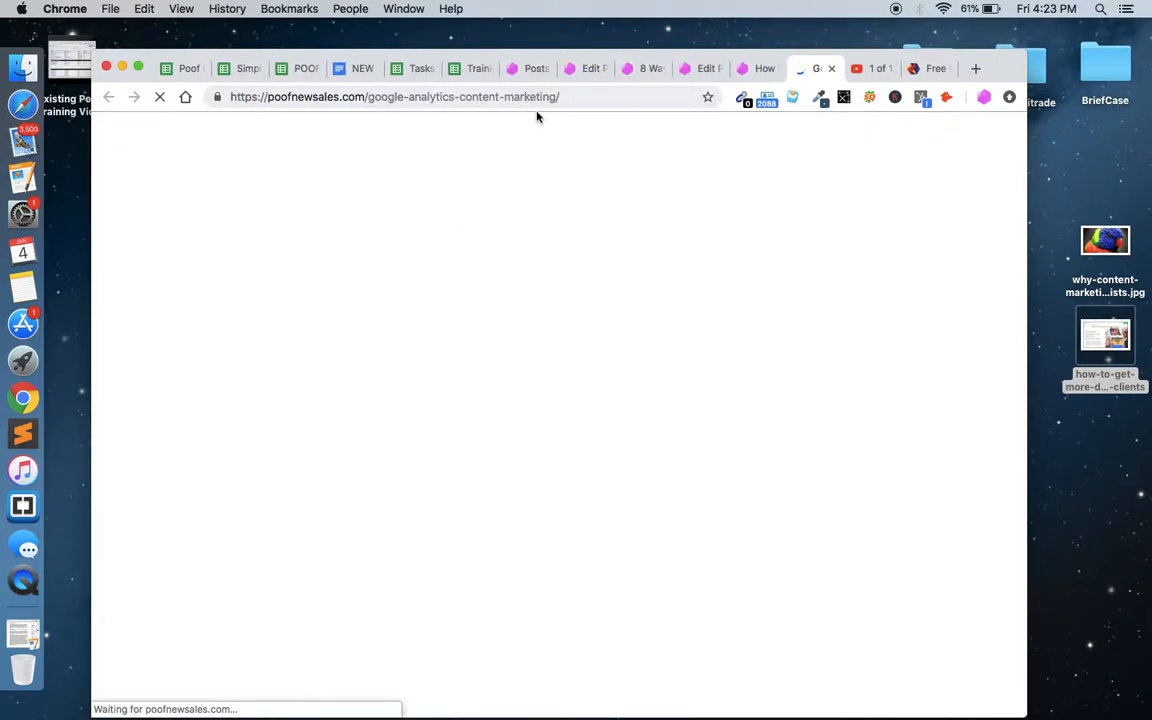
scroll(506, 528, down, 10)
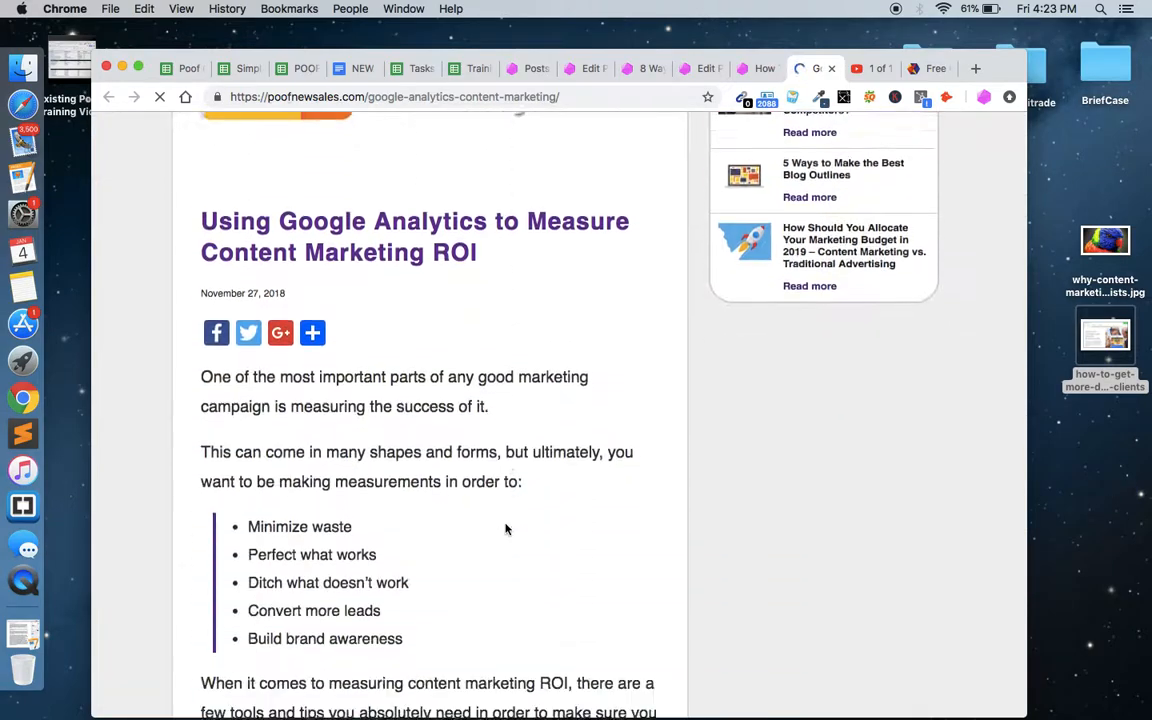
scroll(506, 528, up, 7)
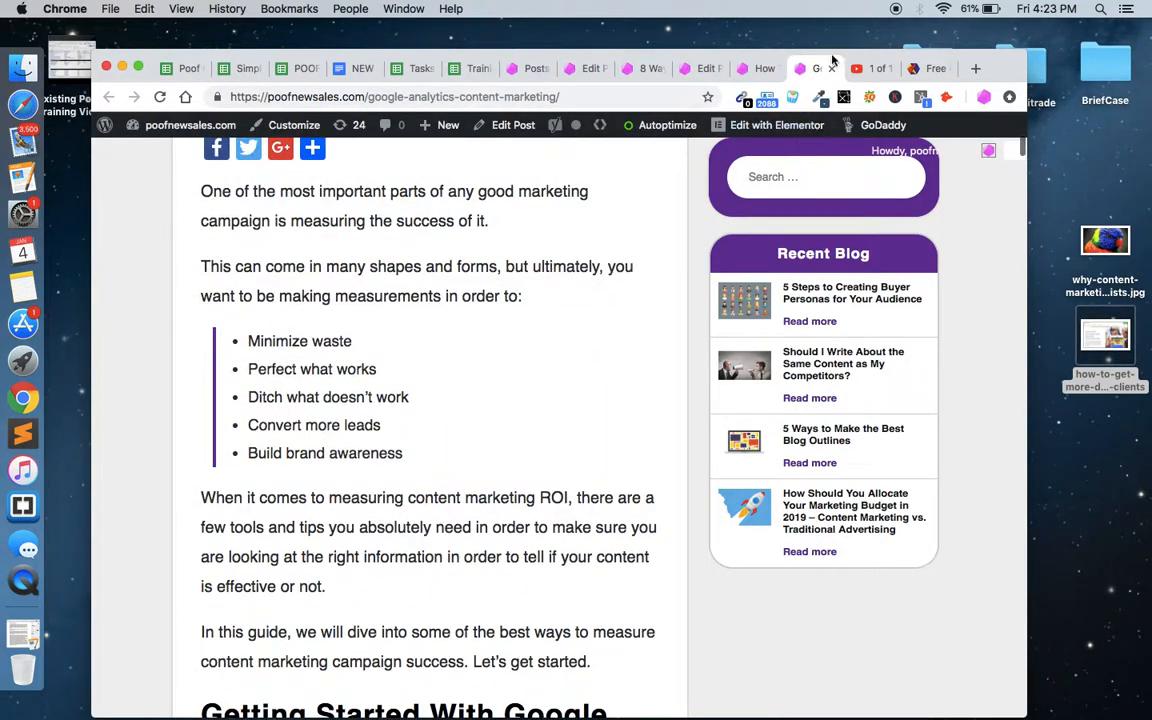
Step: Close the linked Google Analytics page and review the post preview from the "Free Pizza" button down to the patient-question list
click(833, 70)
scroll(480, 475, down, 10)
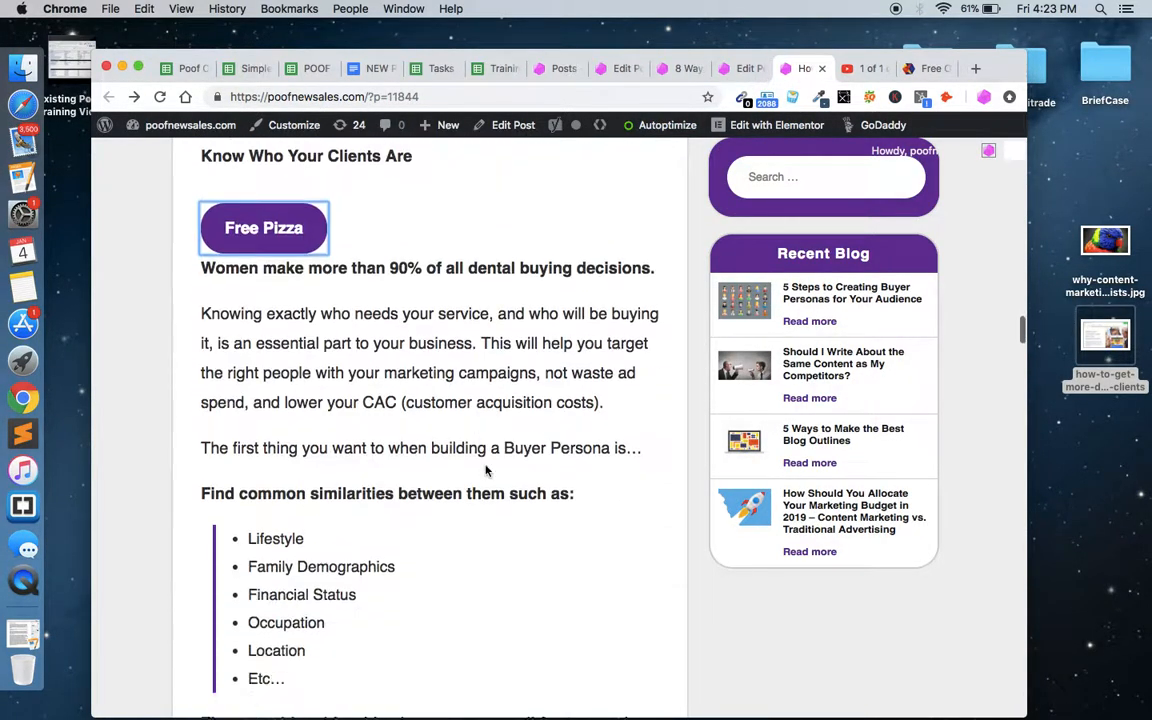
scroll(486, 470, down, 20)
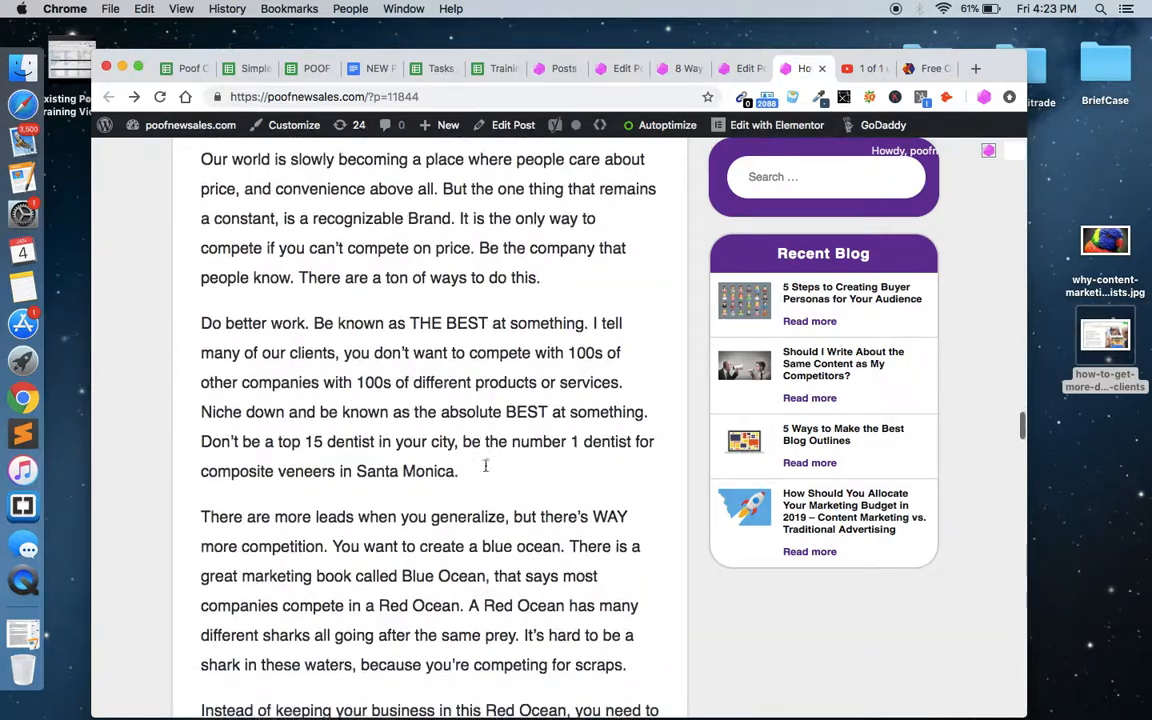
scroll(486, 470, down, 20)
scroll(460, 455, up, 15)
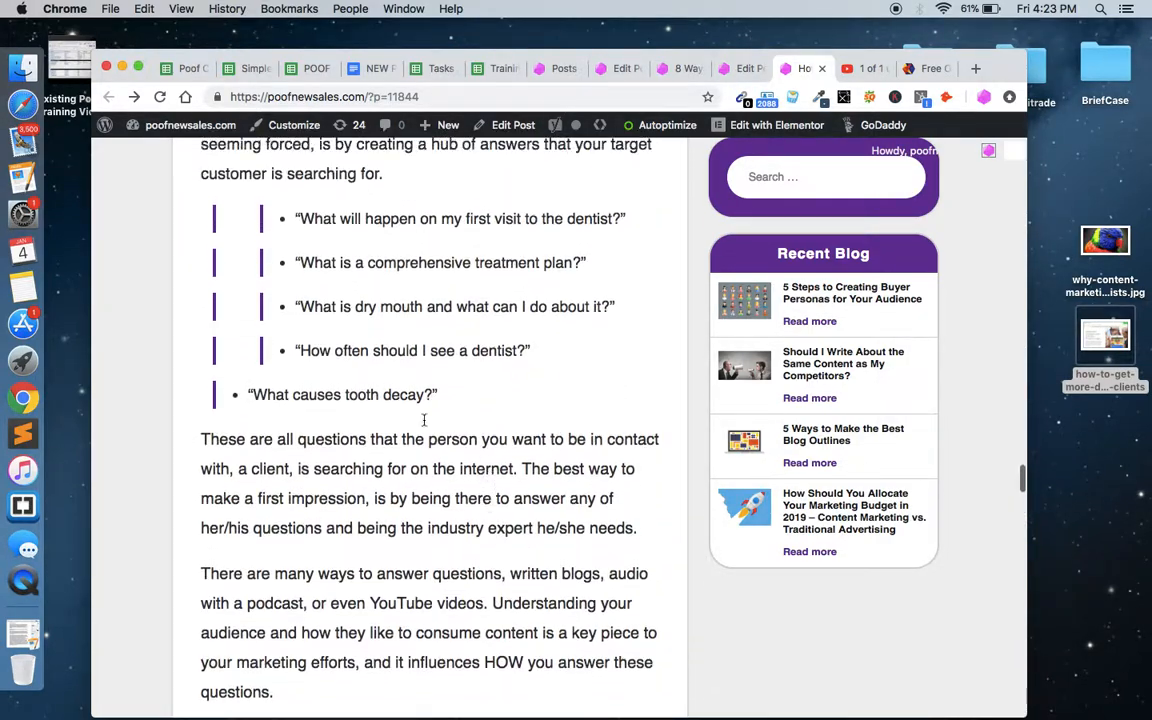
drag(283, 222, 474, 401)
click(474, 403)
Step: Review the dental loyalty programs paragraph containing the "higher ROI" link in the post preview
scroll(475, 404, down, 10)
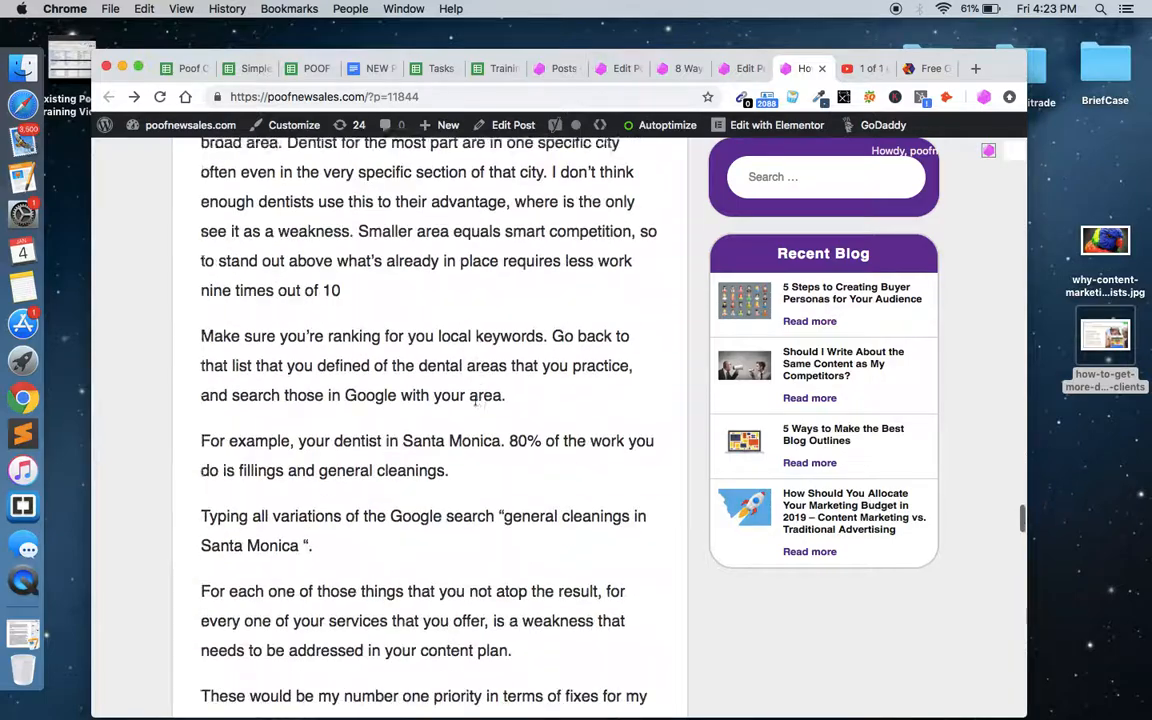
scroll(475, 404, down, 2)
scroll(298, 402, down, 3)
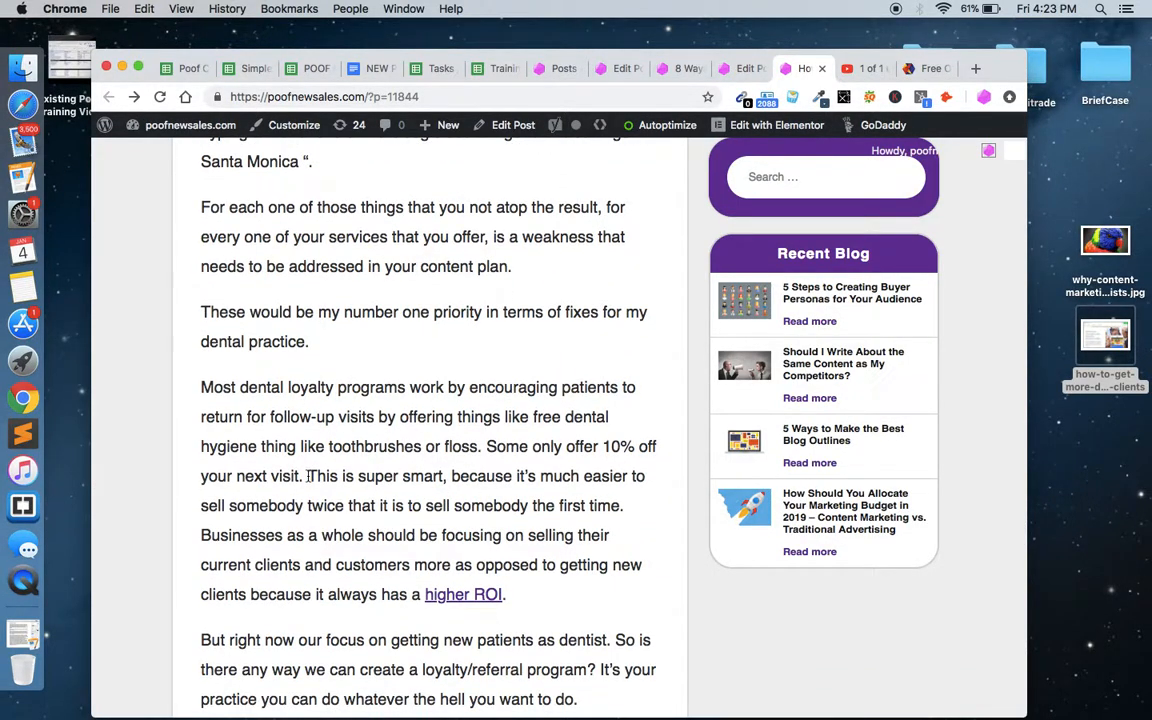
drag(308, 476, 495, 520)
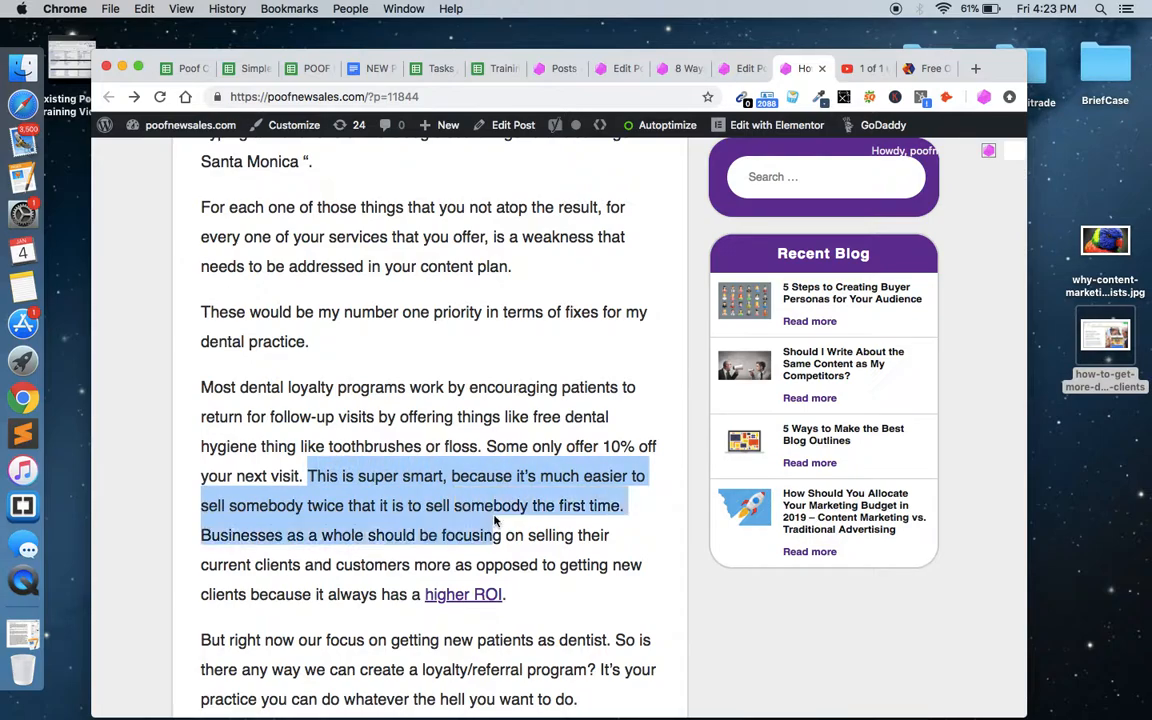
click(310, 476)
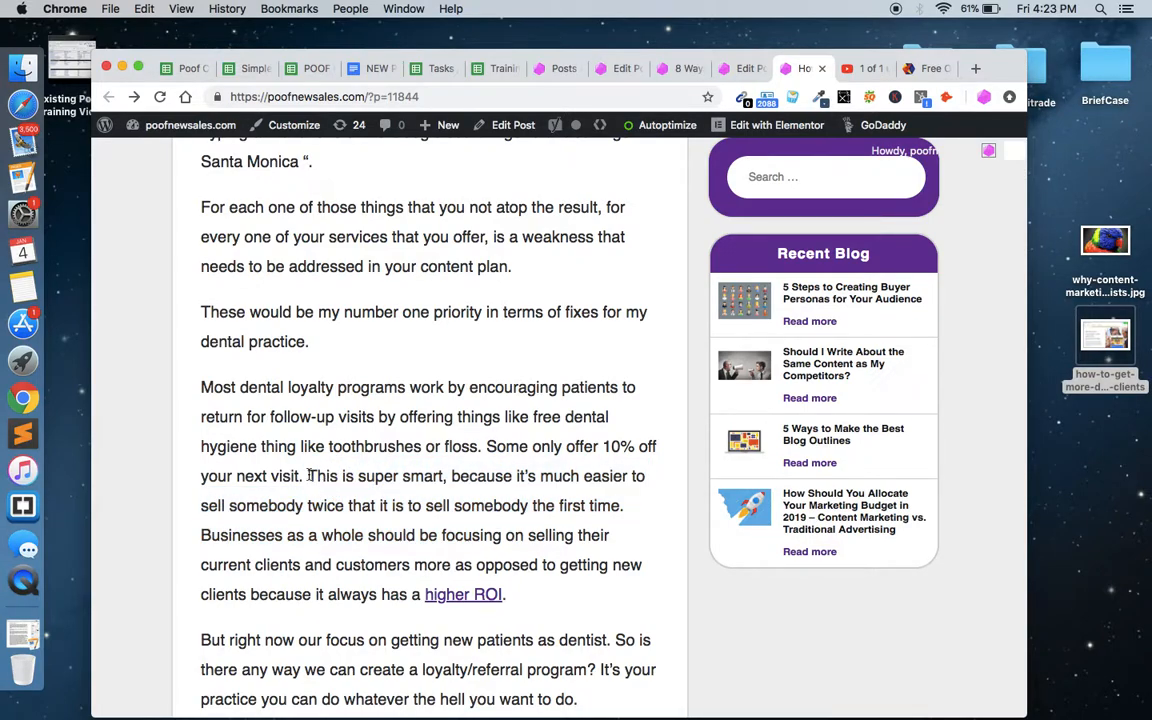
scroll(310, 476, down, 1)
scroll(344, 262, down, 10)
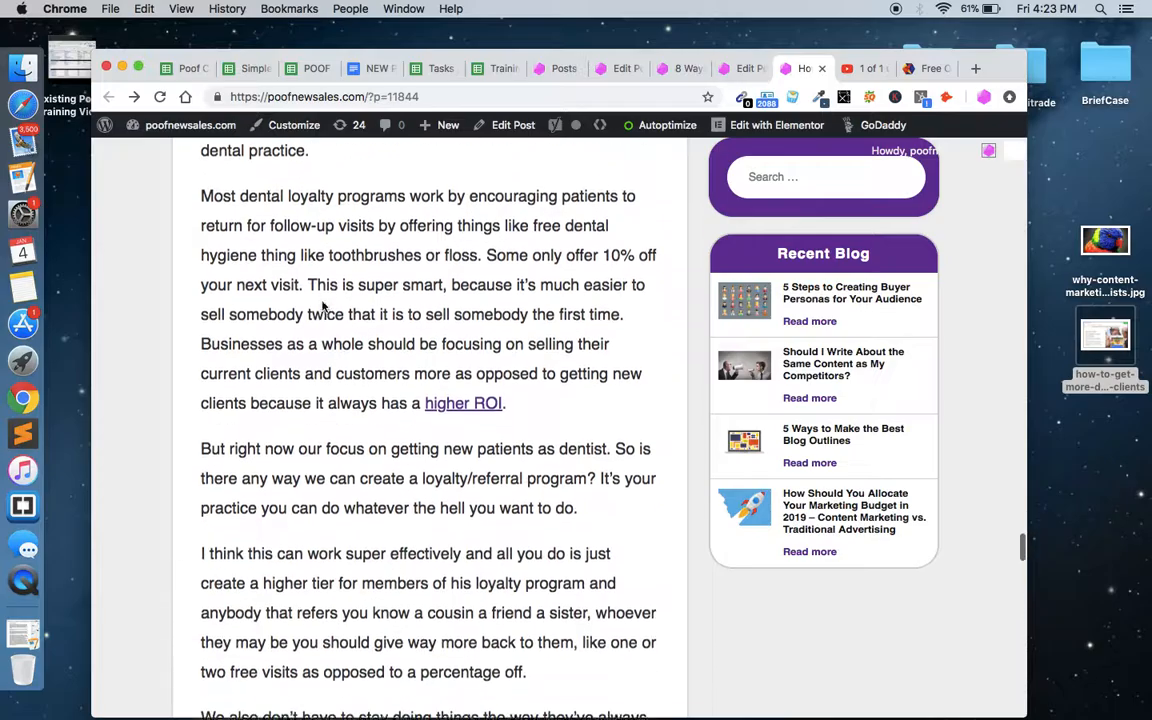
Step: Examine the "Dominate Local, and do things Differently" heading and the paragraph below it in the preview
scroll(321, 303, up, 15)
scroll(322, 308, up, 10)
scroll(327, 309, down, 4)
drag(273, 334, 463, 476)
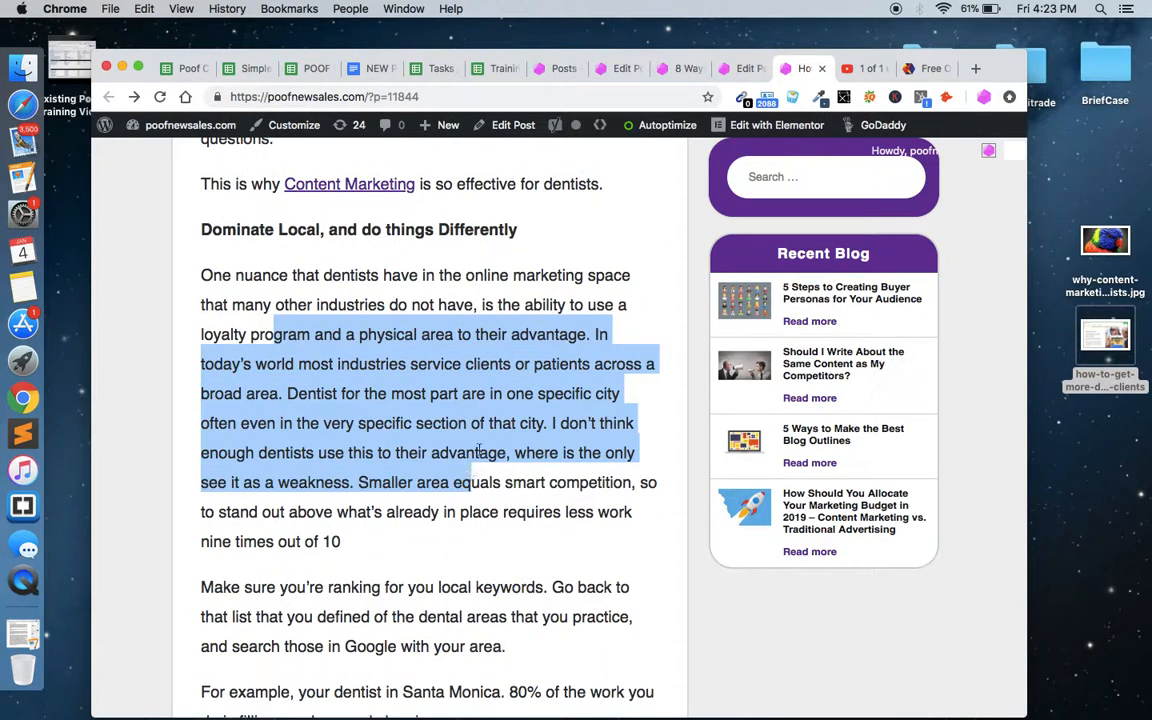
click(541, 338)
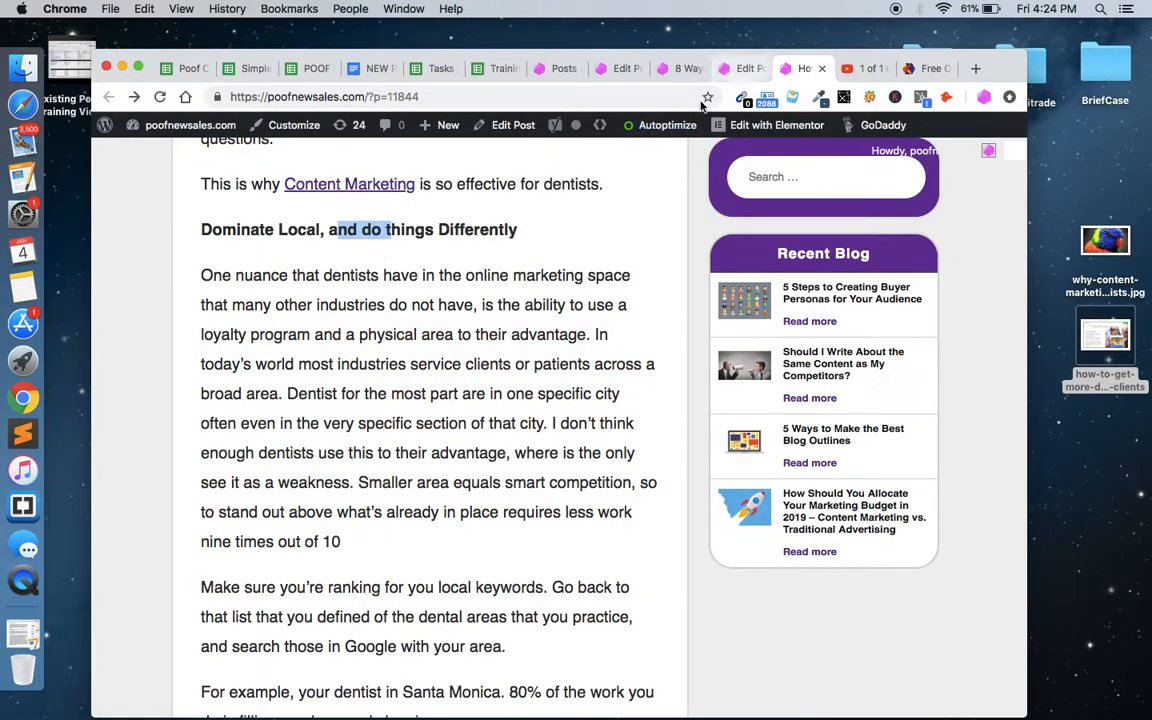
click(419, 240)
drag(529, 229, 186, 228)
click(381, 252)
Step: Skim the rest of the preview down to the comment form and return to the featured parrot image
scroll(350, 360, down, 15)
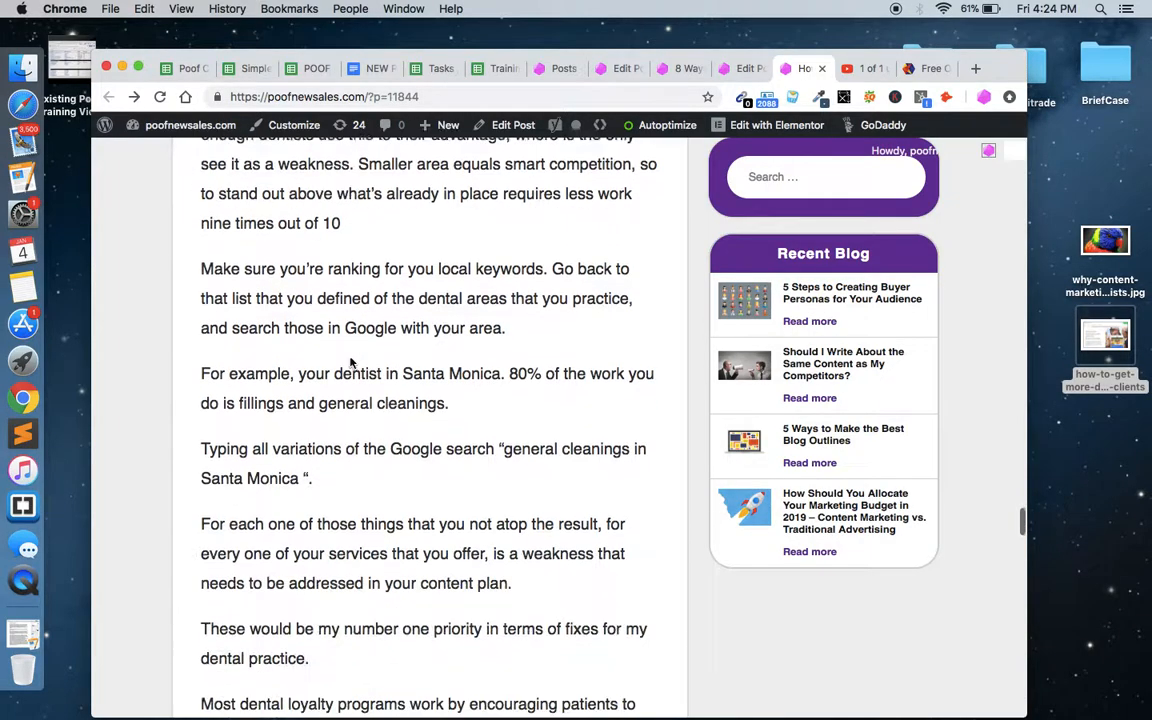
scroll(350, 360, down, 15)
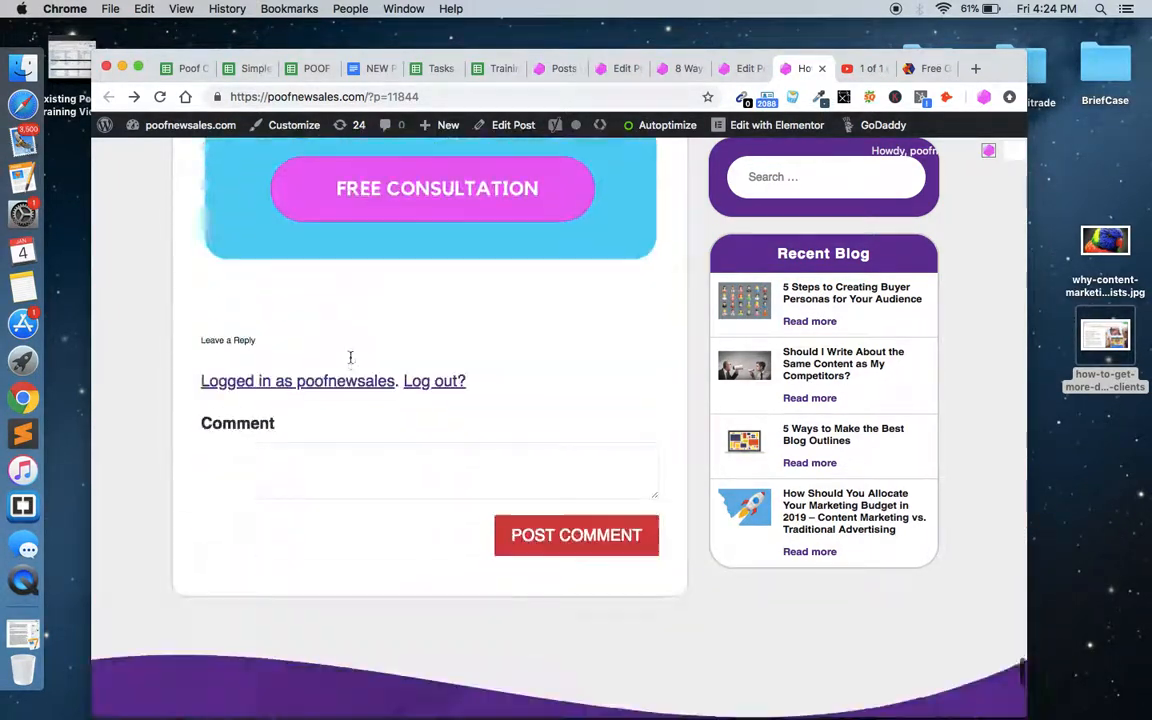
scroll(350, 362, up, 20)
scroll(350, 362, up, 20)
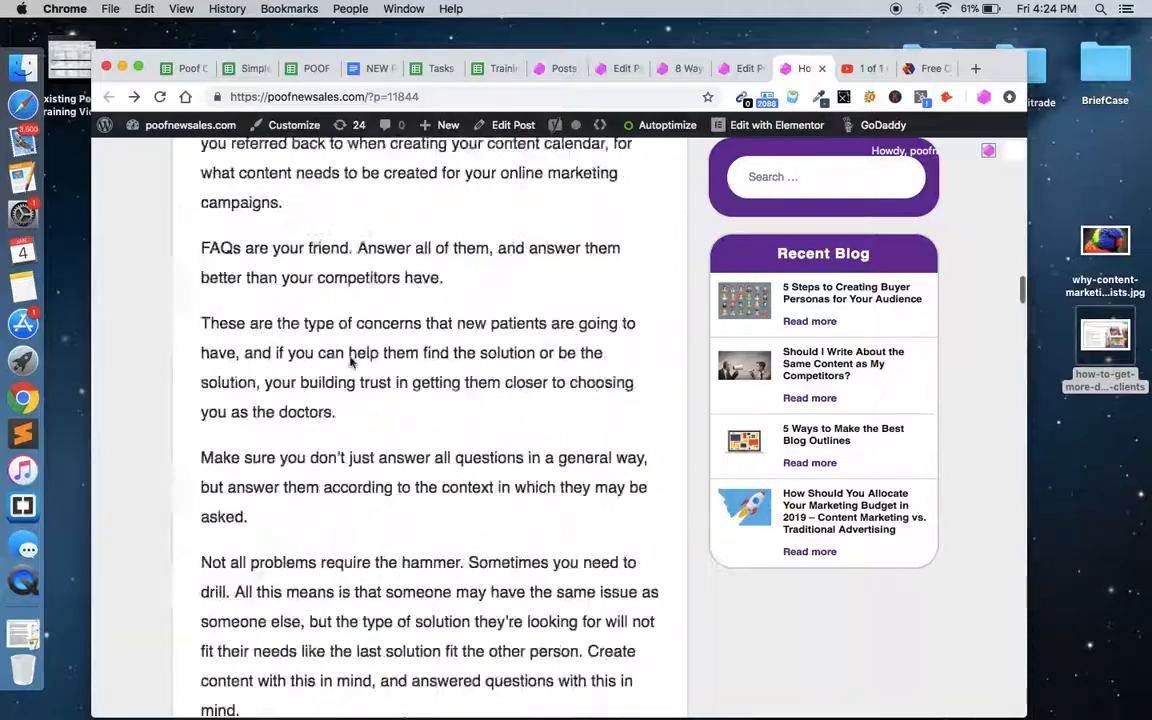
scroll(350, 360, up, 10)
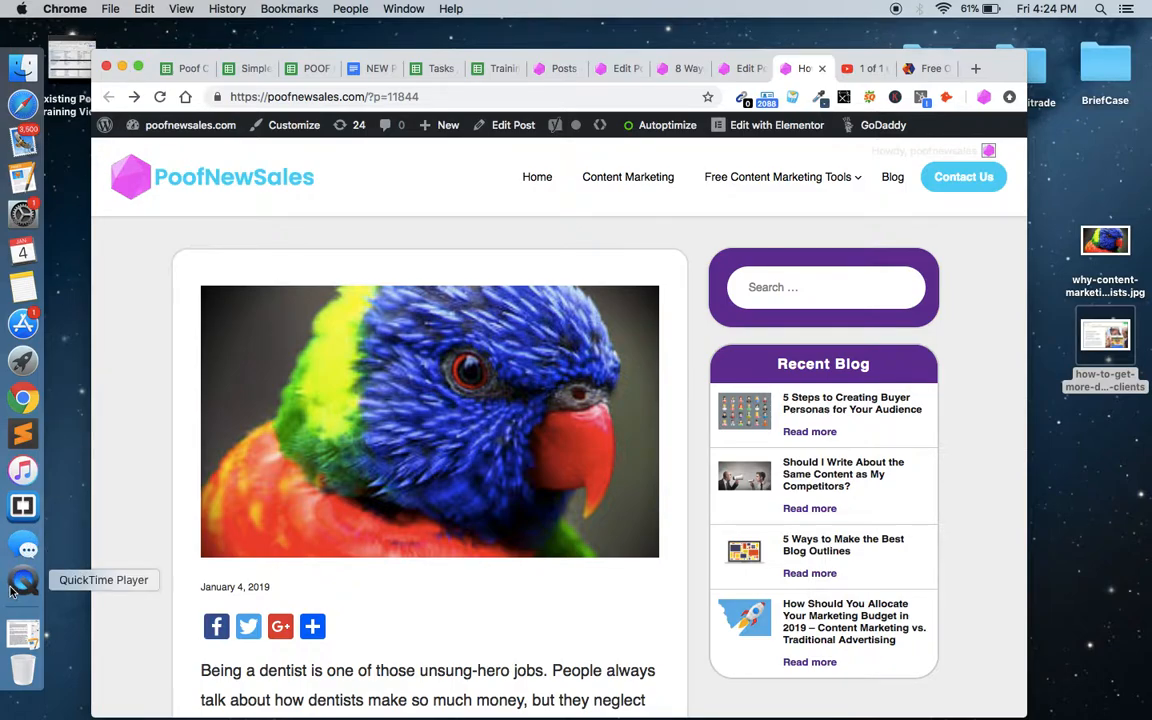
click(23, 581)
click(90, 9)
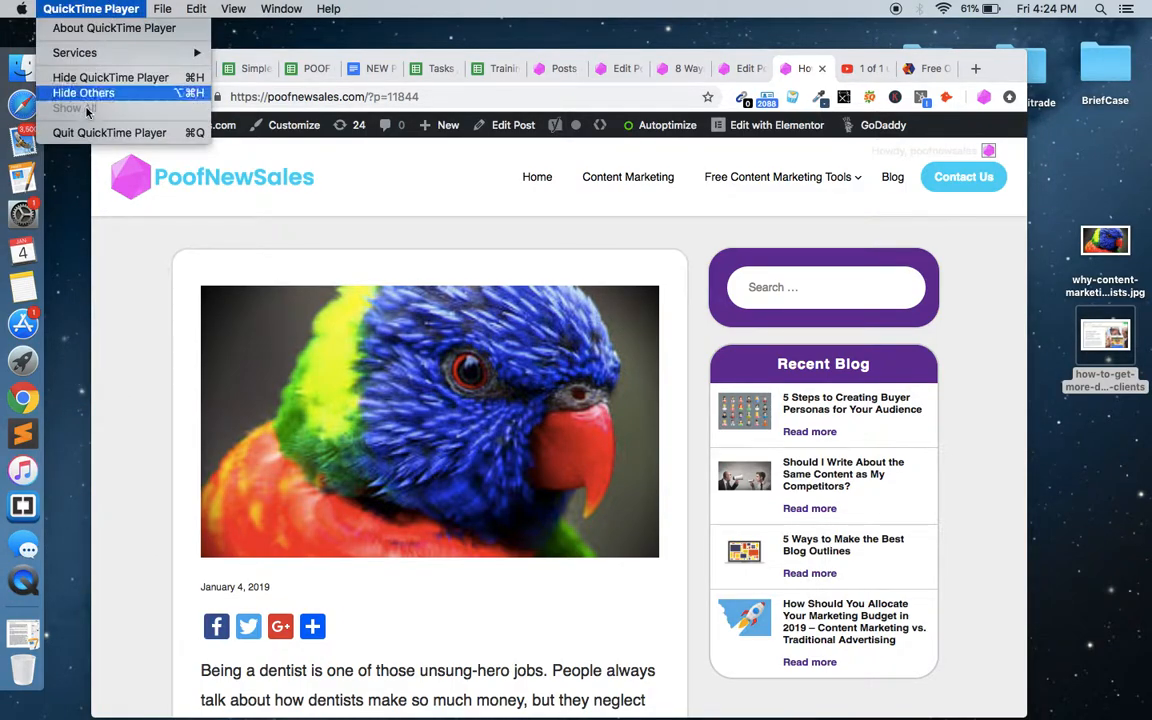
click(253, 157)
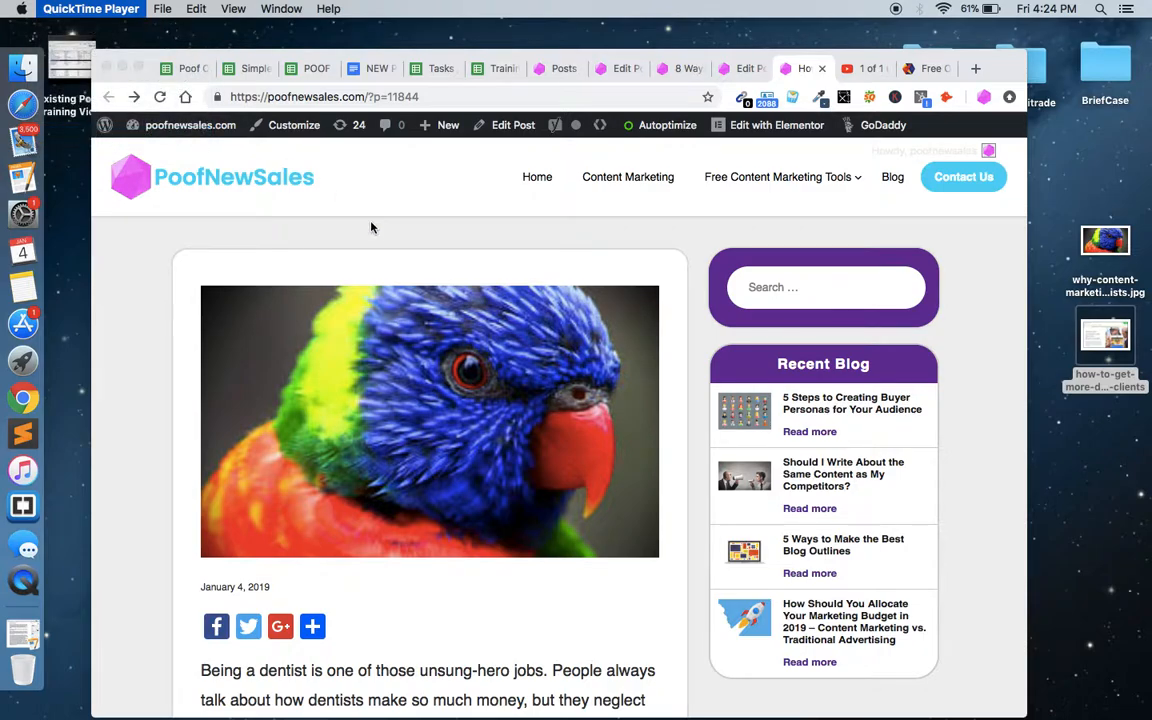
key(super+q)
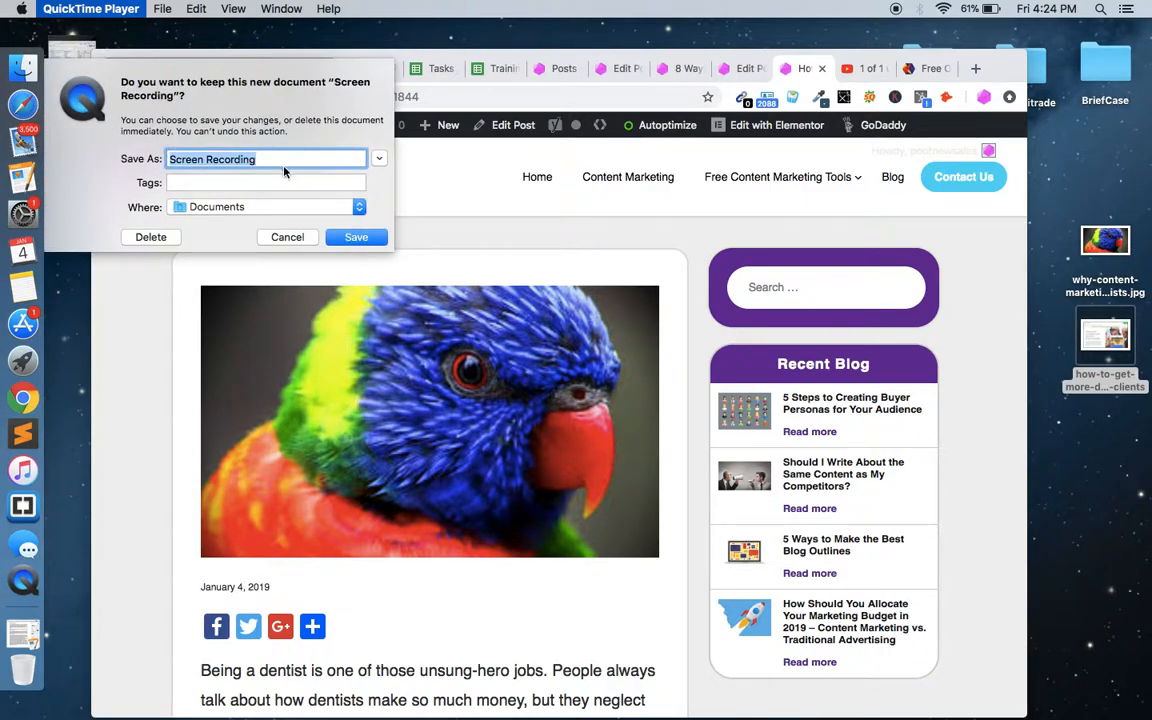
click(285, 237)
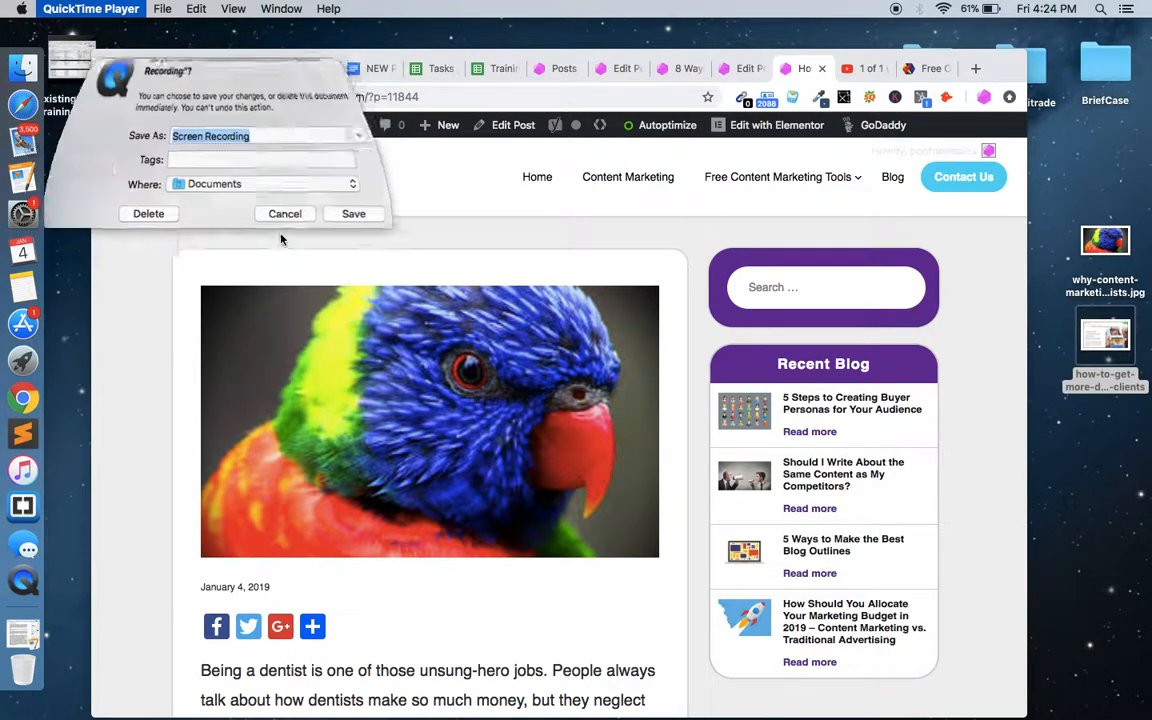